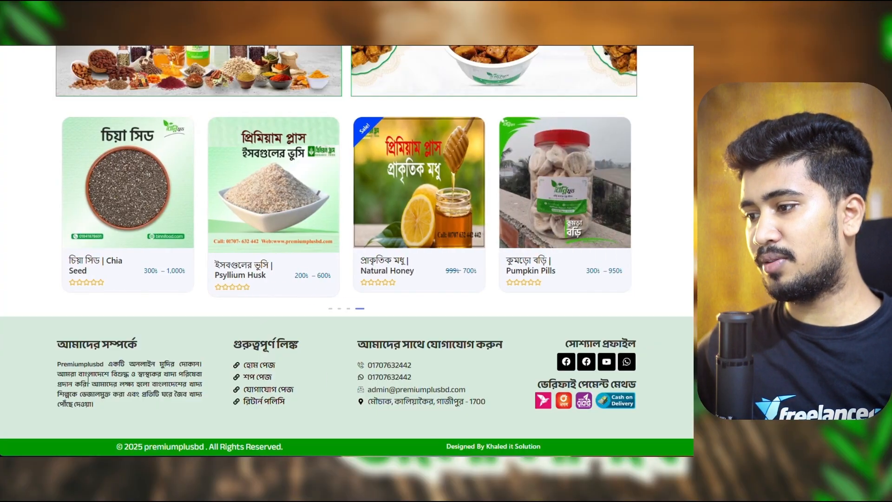
Review the storefront homepage from its footer up to the header and hero slider
left_click_drag(75, 346, 560, 425)
scroll(373, 308, "up", 10)
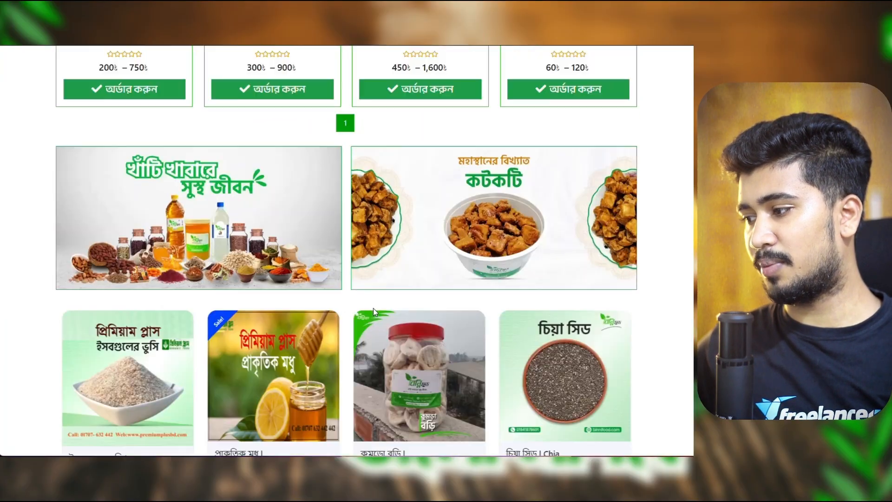
scroll(368, 301, "up", 2)
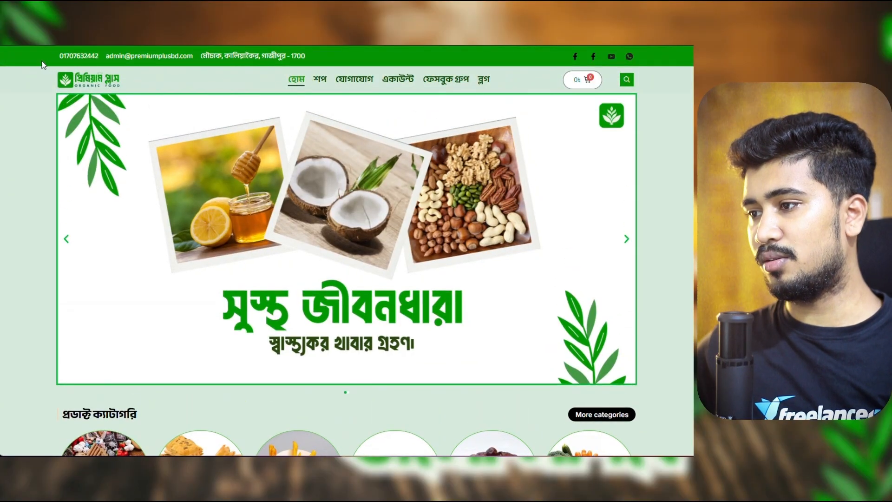
Inspect the homepage in the phone-sized responsive preview down to the footer, and return to the desktop view
right_click(9, 140)
left_click(103, 405)
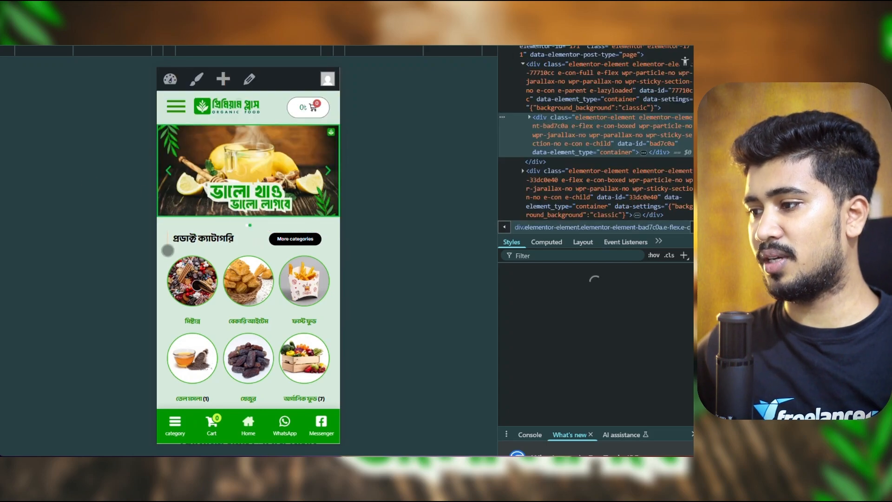
scroll(167, 251, "down", 2)
scroll(180, 246, "up", 2)
scroll(244, 123, "down", 15)
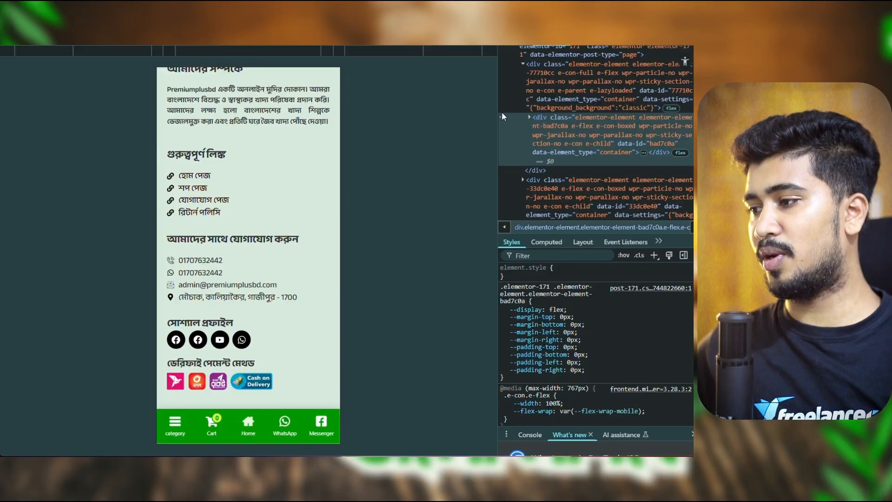
left_click(685, 38)
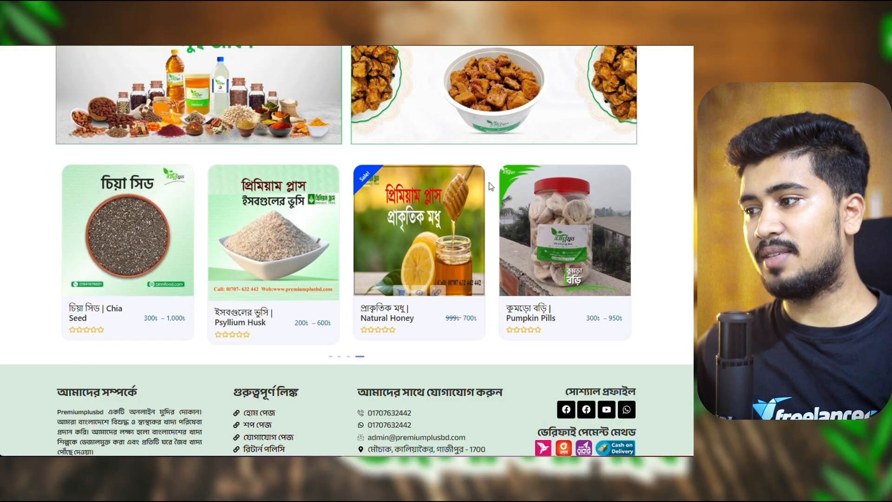
Examine the desktop homepage's footer, header navigation and product grid
scroll(477, 246, "down", 1)
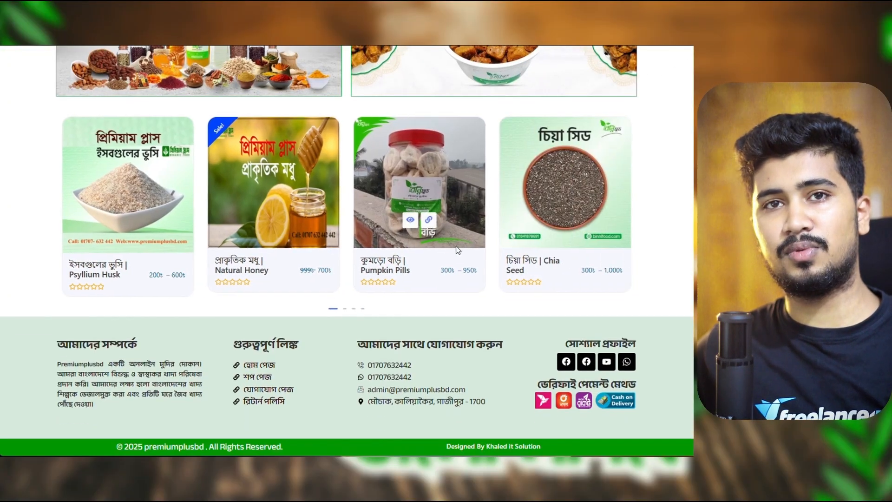
scroll(422, 251, "up", 10)
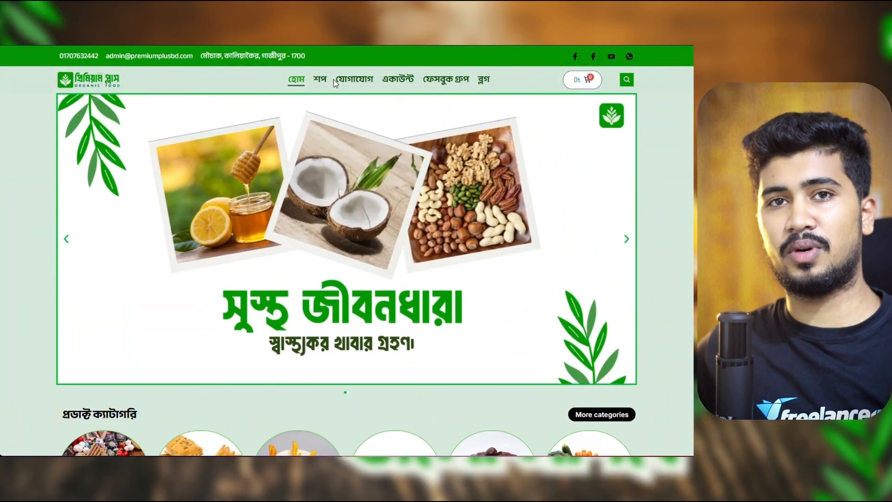
scroll(581, 336, "down", 8)
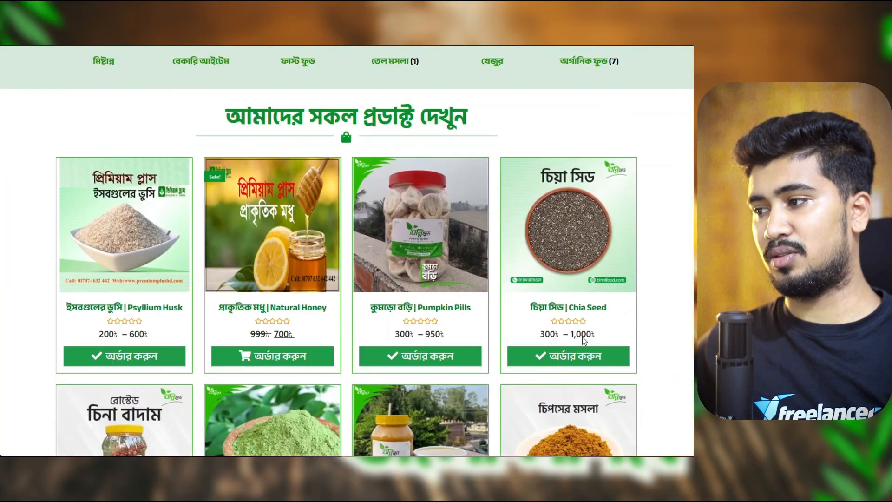
scroll(582, 336, "down", 10)
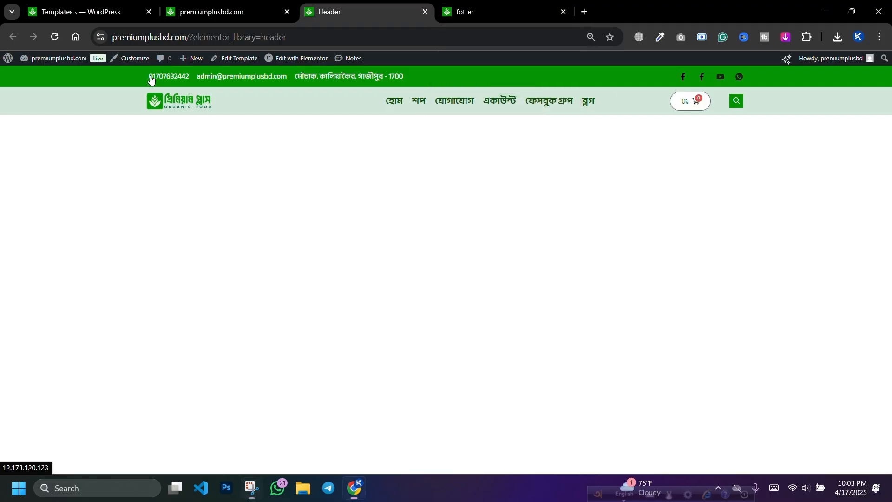
Compare the standalone footer and header template previews, and view the ElementsKit header template list
left_click(537, 11)
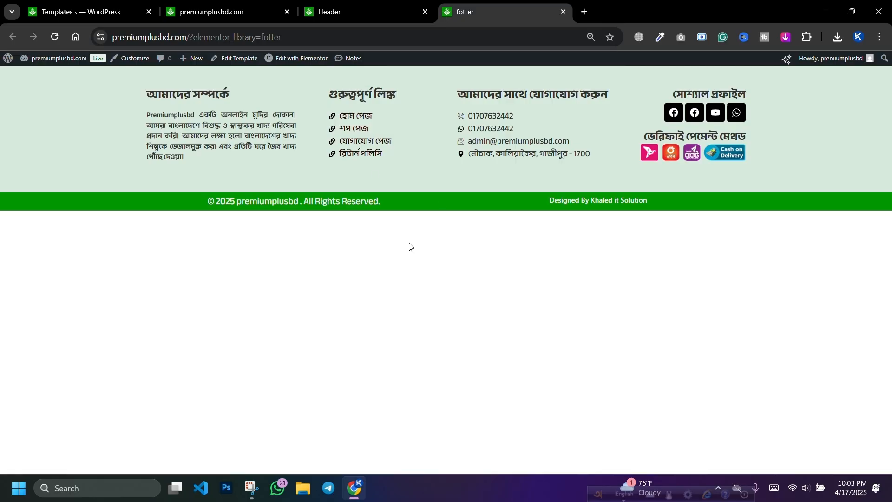
left_click(327, 13)
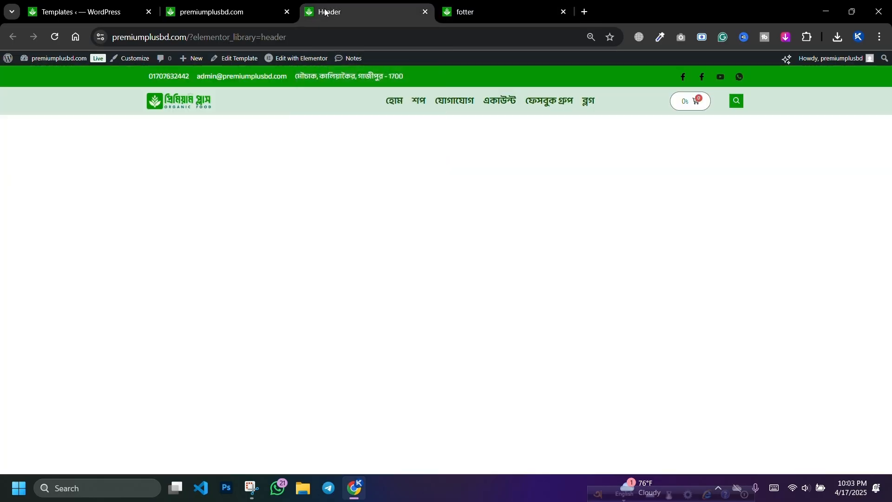
left_click(65, 12)
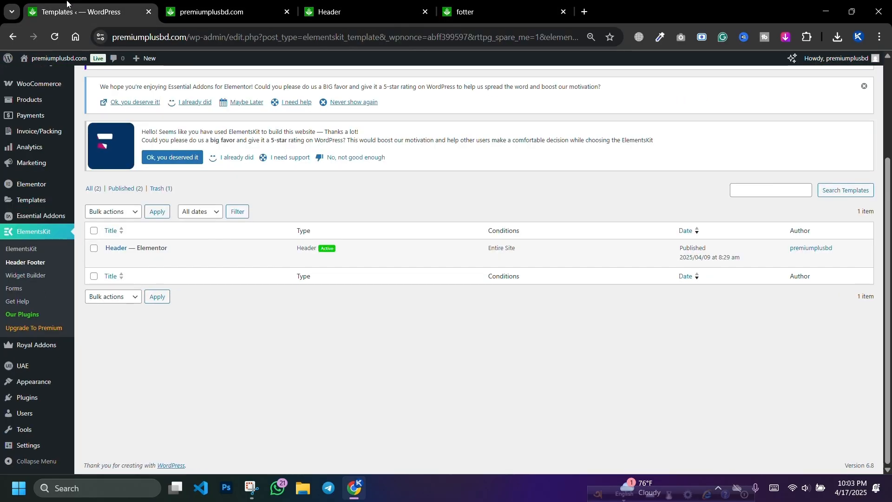
scroll(207, 198, "up", 3)
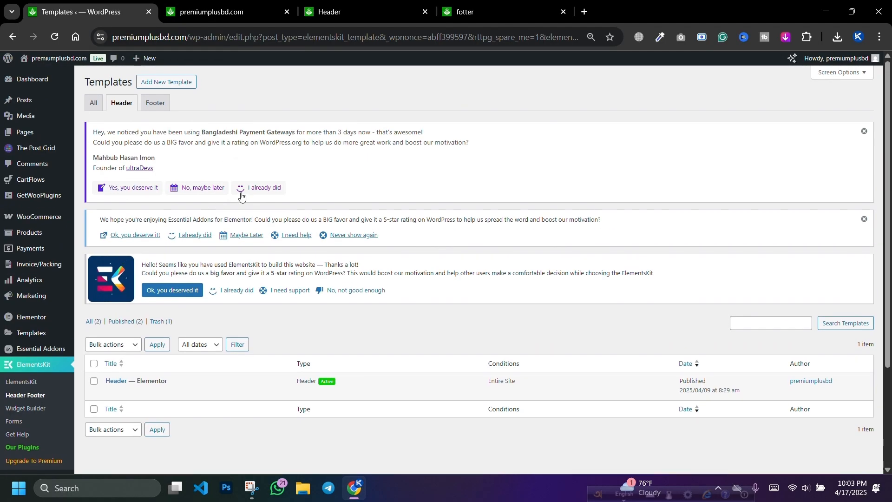
scroll(111, 274, "down", 3)
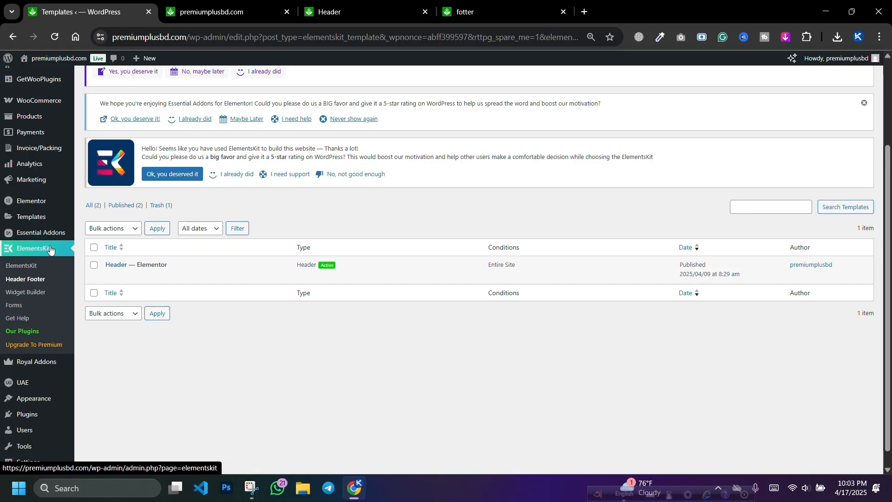
scroll(53, 252, "down", 1)
Search the WordPress plugin directory for "Elements" and locate the ElementsKit Elementor Addons and Templates plugin
mouse_move(10, 398)
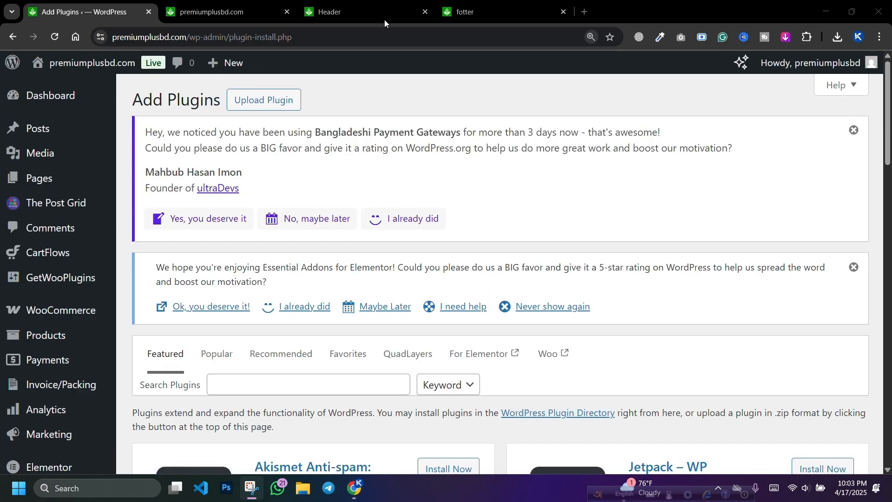
scroll(633, 209, "down", 10)
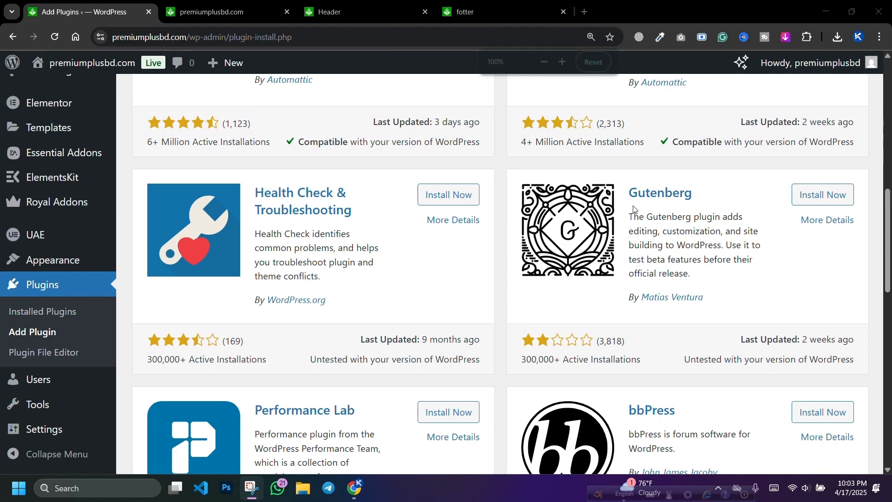
scroll(633, 209, "up", 10)
left_click(686, 276)
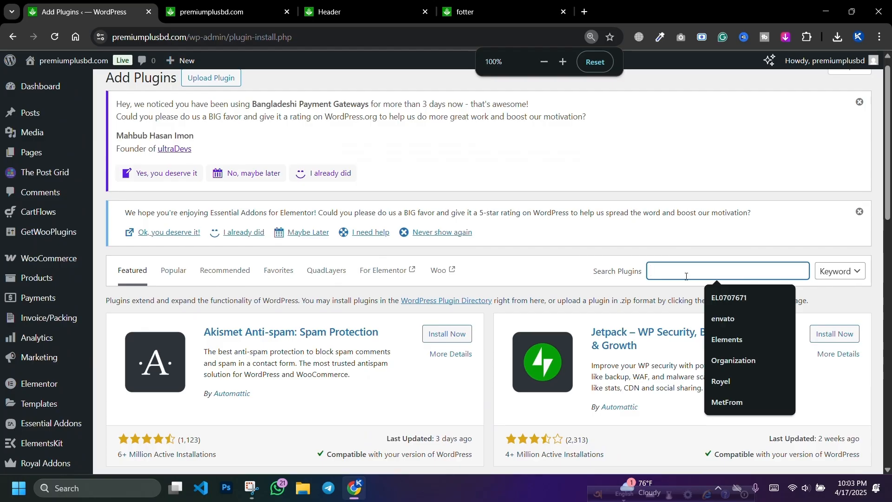
type("Elem")
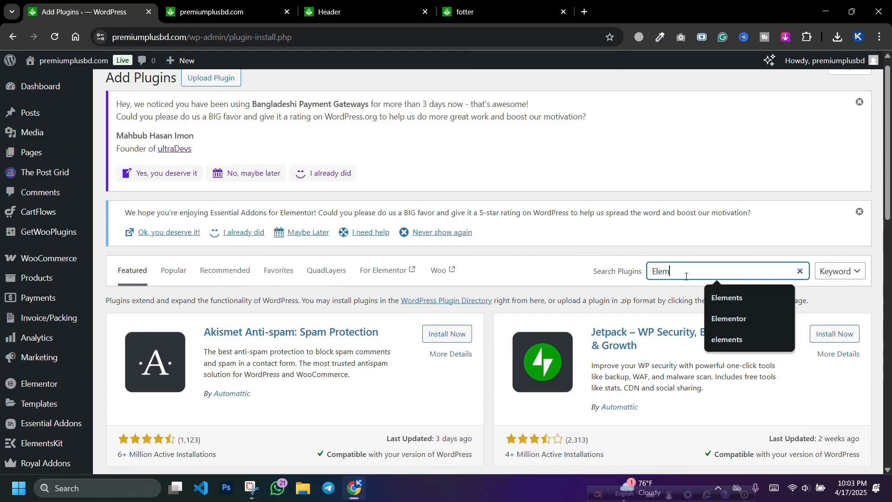
type("ents")
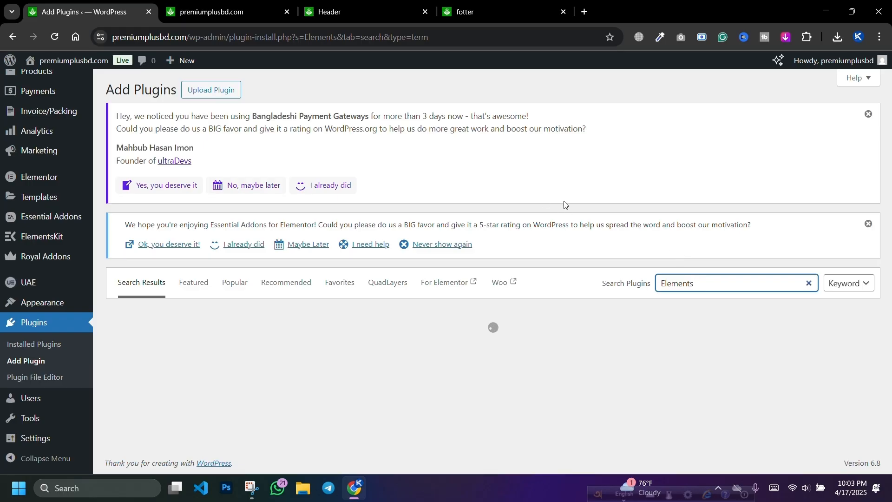
scroll(564, 202, "down", 5)
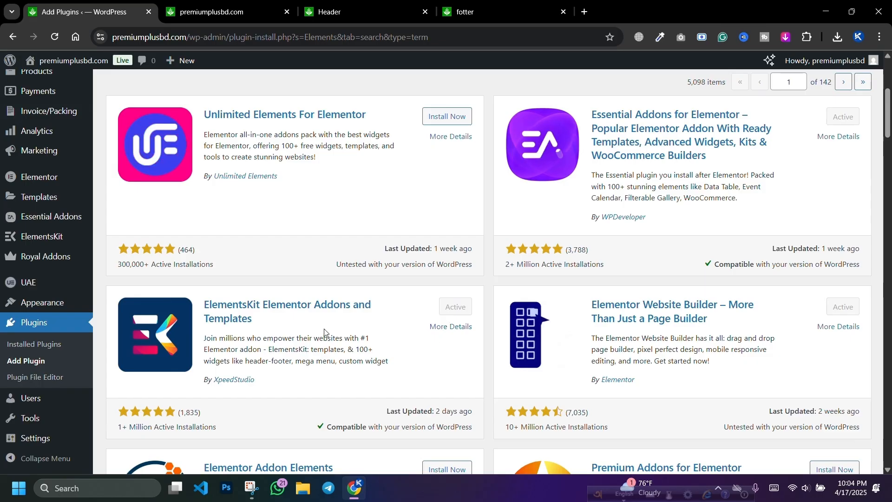
scroll(257, 346, "up", 2)
Open the ElementsKit Header Footer page and bring the Header and Footer templates into view
mouse_move(34, 354)
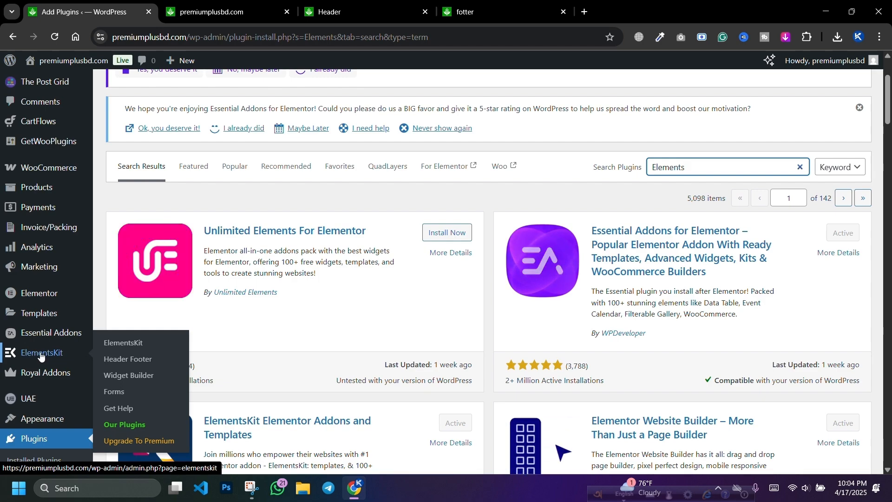
left_click(121, 362)
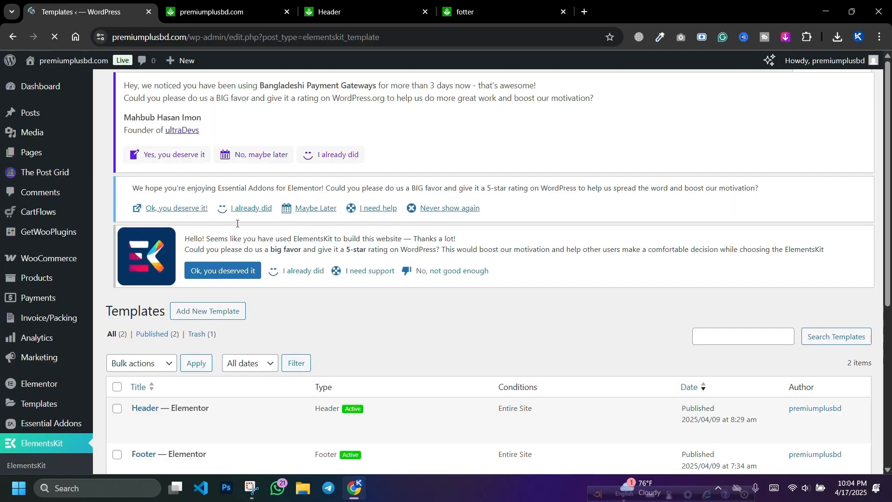
scroll(215, 264, "down", 3)
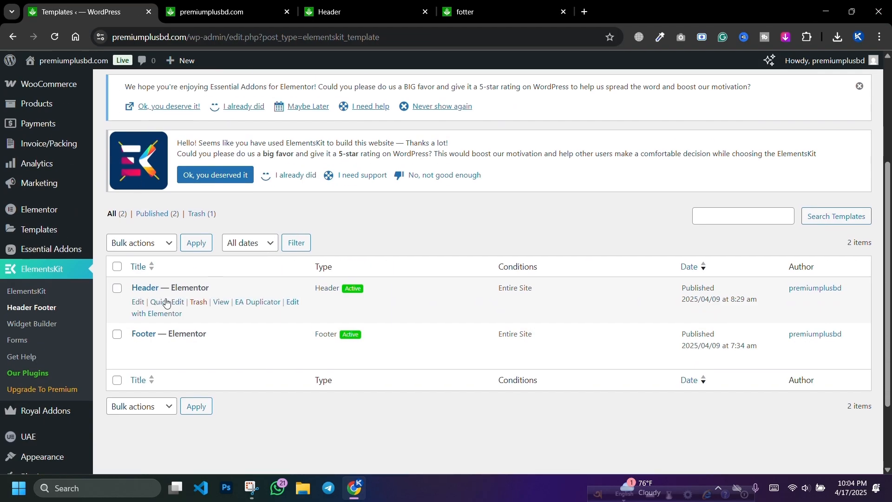
Examine the header and footer on the live homepage at 90% browser zoom
left_click(213, 11)
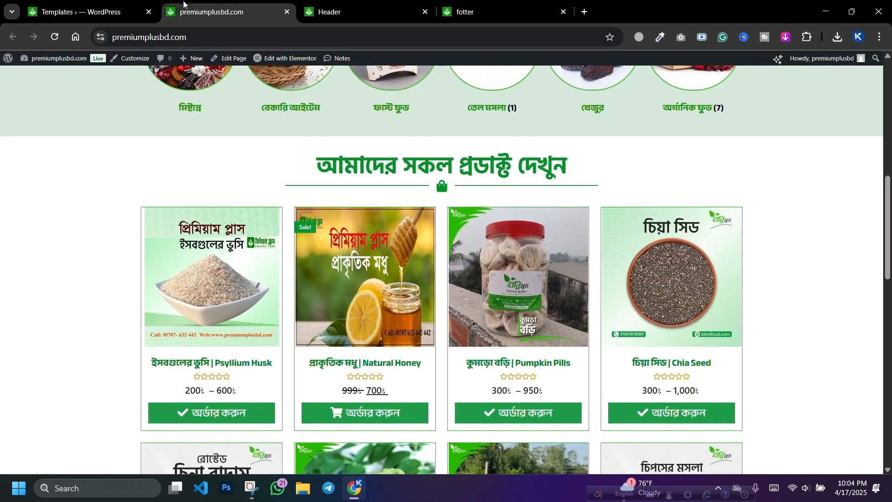
scroll(328, 263, "up", 10)
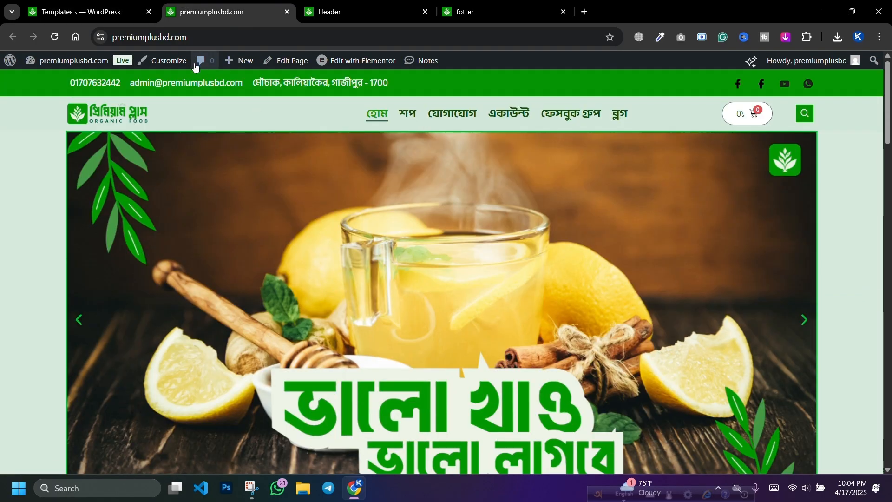
key("ctrl+minus")
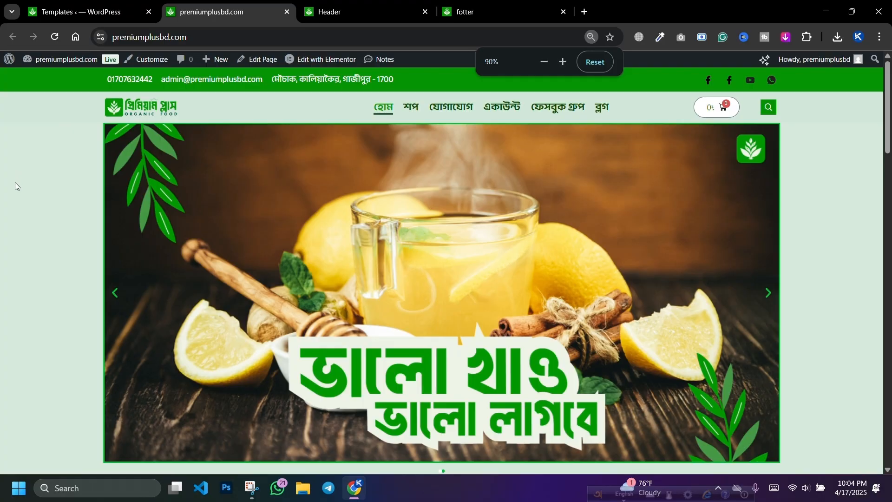
scroll(15, 182, "down", 15)
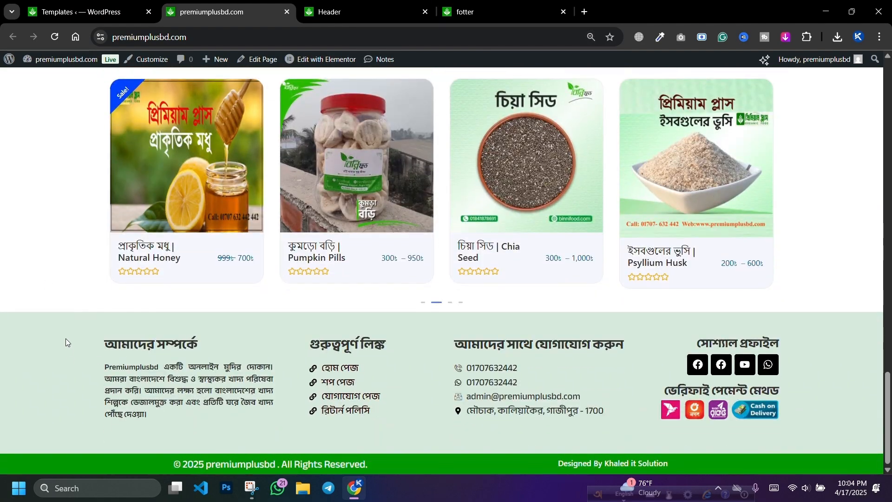
left_click_drag(66, 338, 829, 464)
left_click(850, 388)
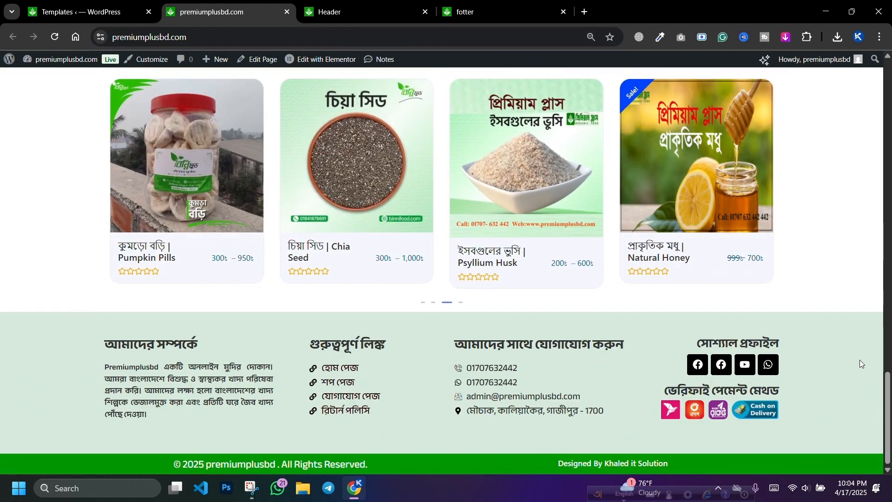
scroll(491, 351, "up", 15)
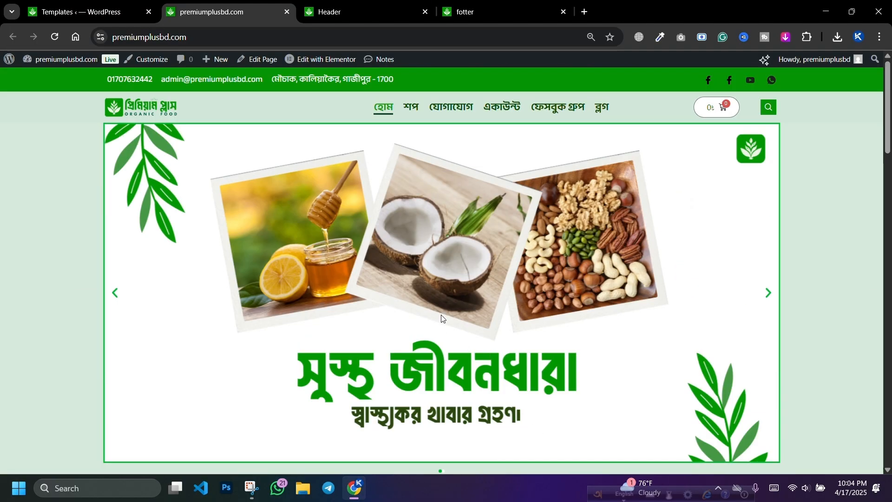
Deactivate the Header template in its ElementsKit template settings and save the changes
left_click(86, 12)
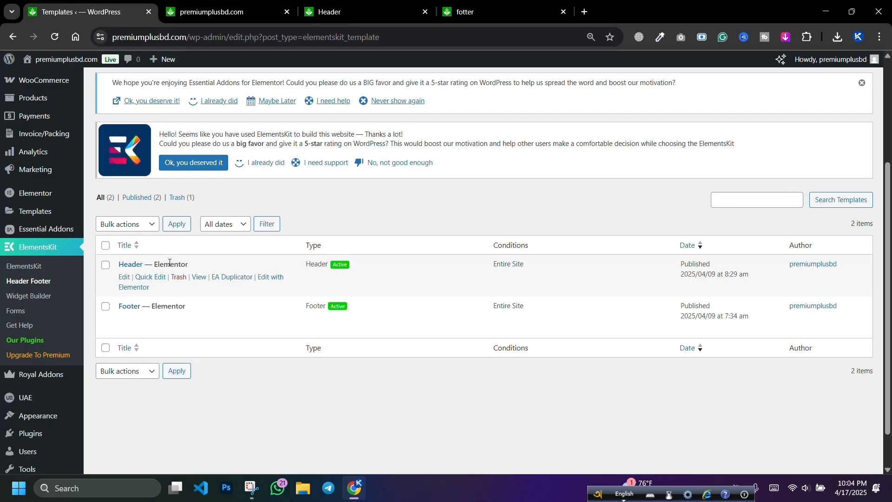
left_click(125, 277)
left_click(562, 306)
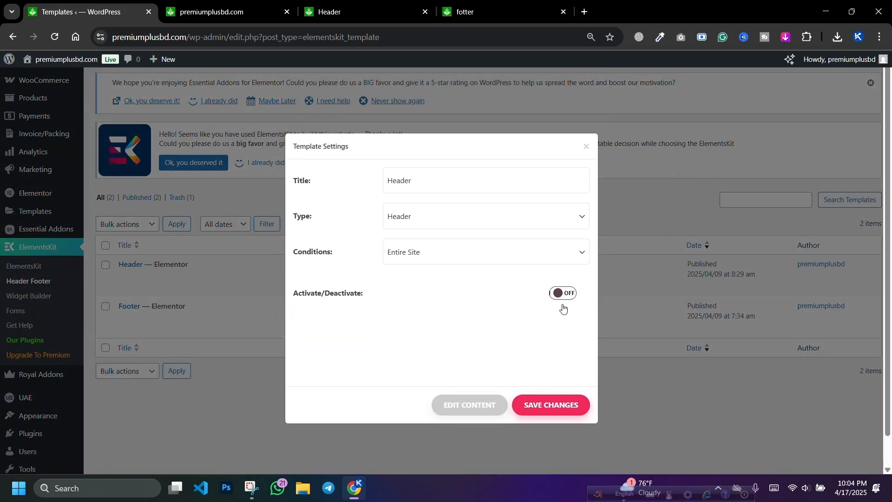
left_click(553, 411)
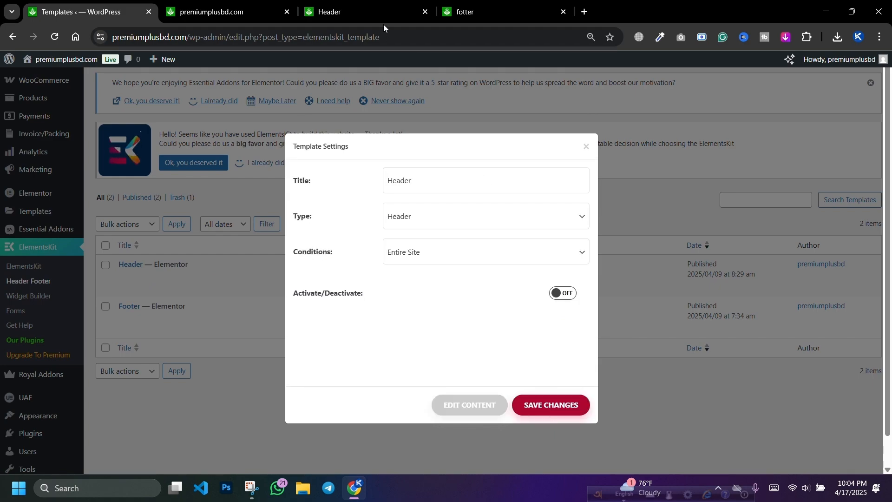
left_click(384, 104)
Reload the live homepage and check how its header and page content display
scroll(304, 263, "up", 4)
left_click(200, 4)
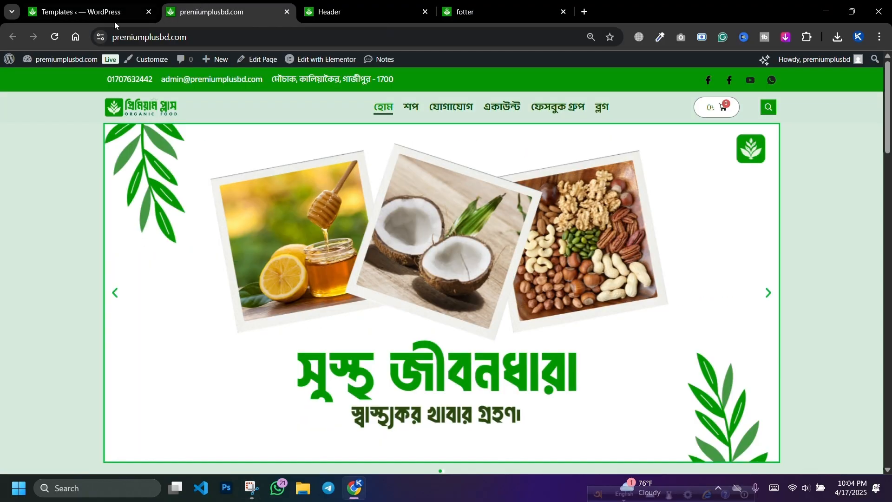
left_click(53, 37)
scroll(395, 166, "down", 15)
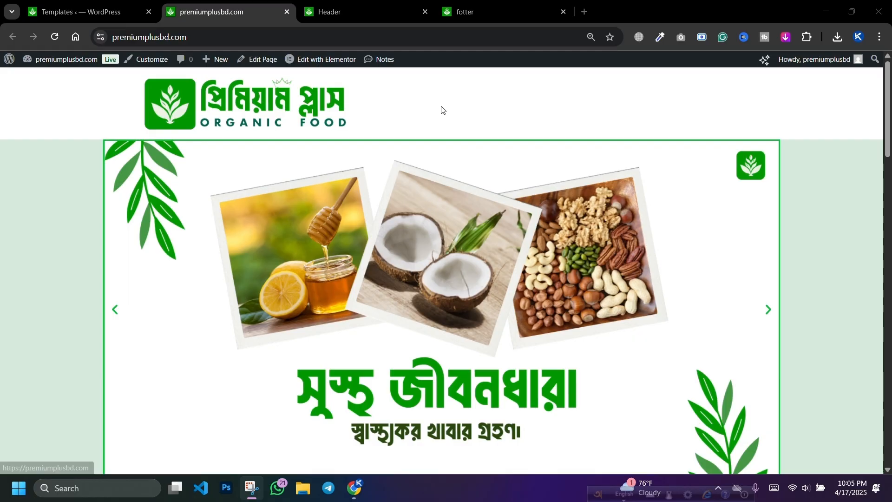
scroll(353, 110, "down", 10)
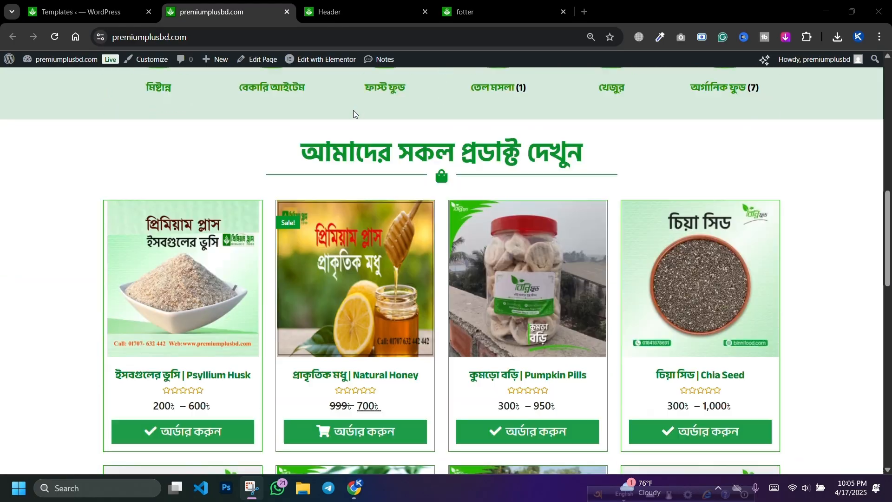
Return to the ElementsKit templates list and dismiss the Bangladeshi Payment Gateways and Essential Addons rating notices
scroll(333, 150, "down", 3)
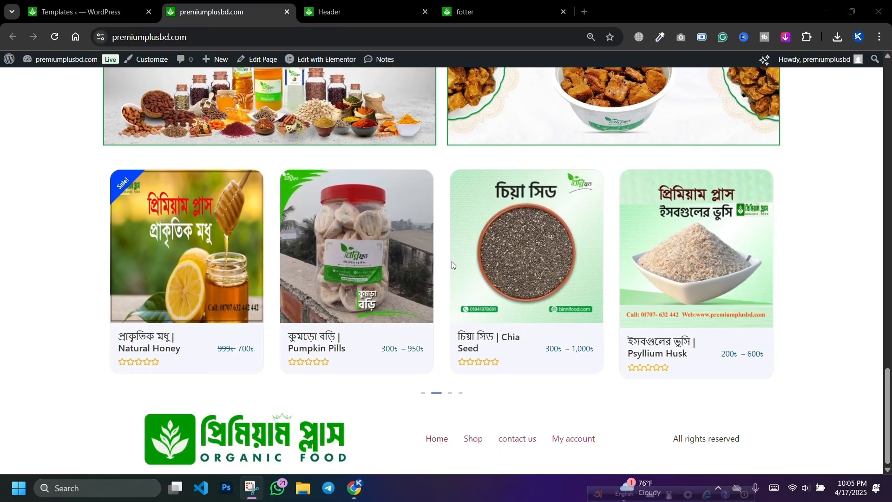
scroll(452, 264, "up", 20)
left_click(74, 12)
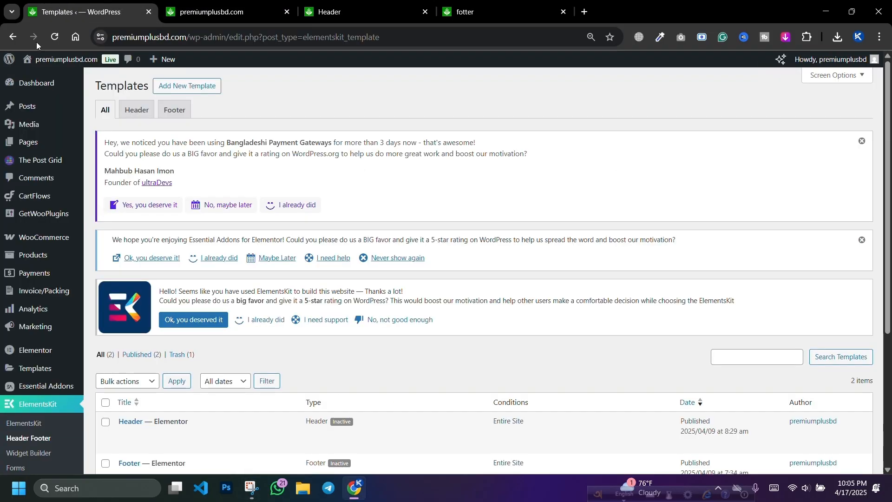
left_click(862, 141)
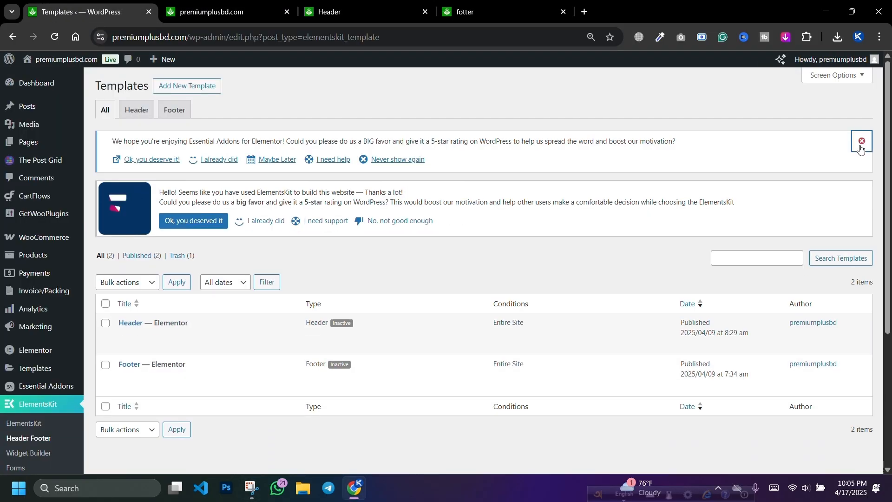
left_click(861, 141)
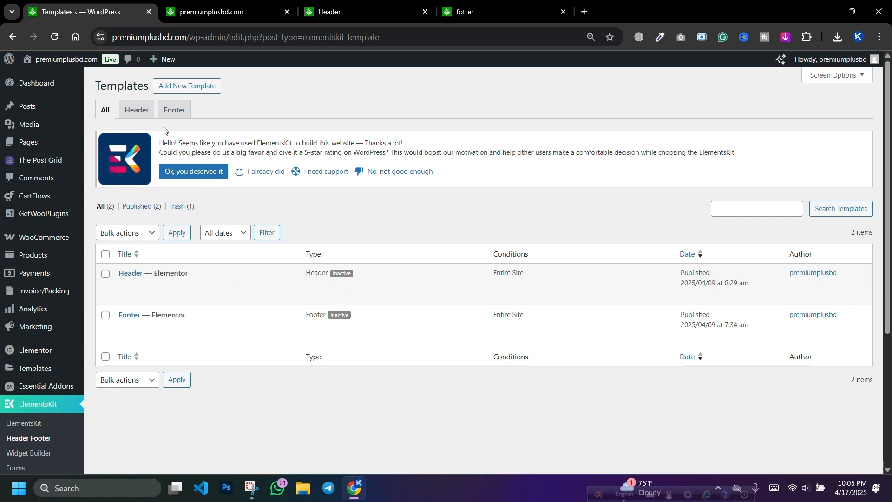
Filter the templates list to Header templates and copy the word "Header" from the existing template's type
left_click(138, 112)
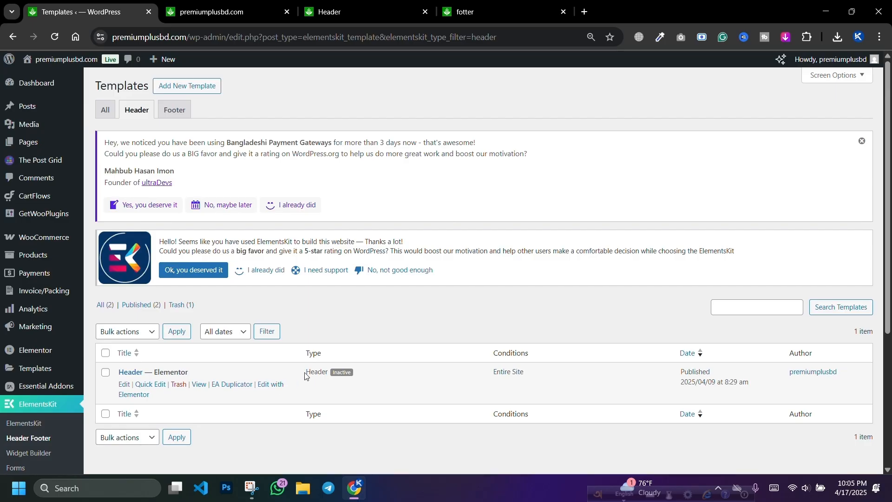
right_click(326, 373)
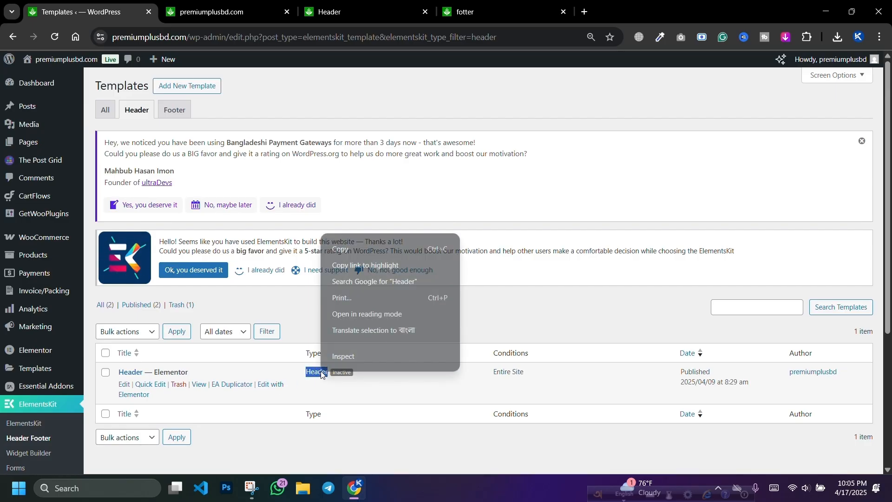
left_click(338, 250)
left_click(337, 302)
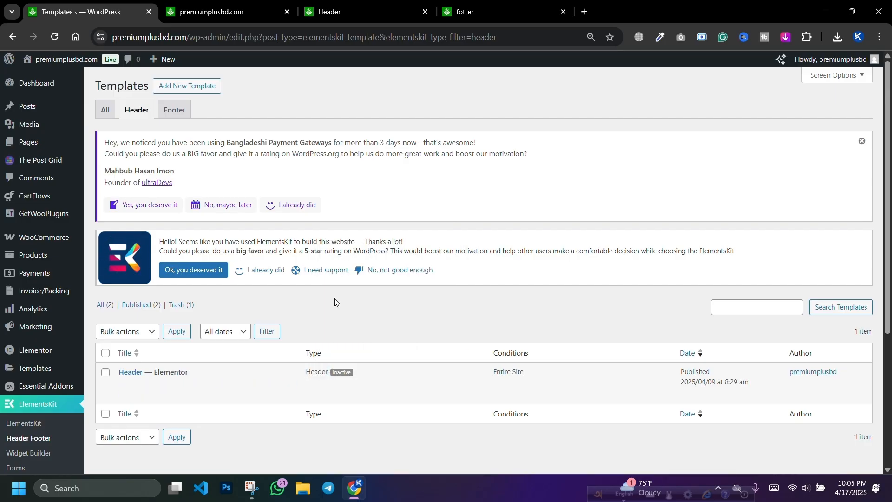
Start a new ElementsKit template and title it "Header 2"
left_click(185, 87)
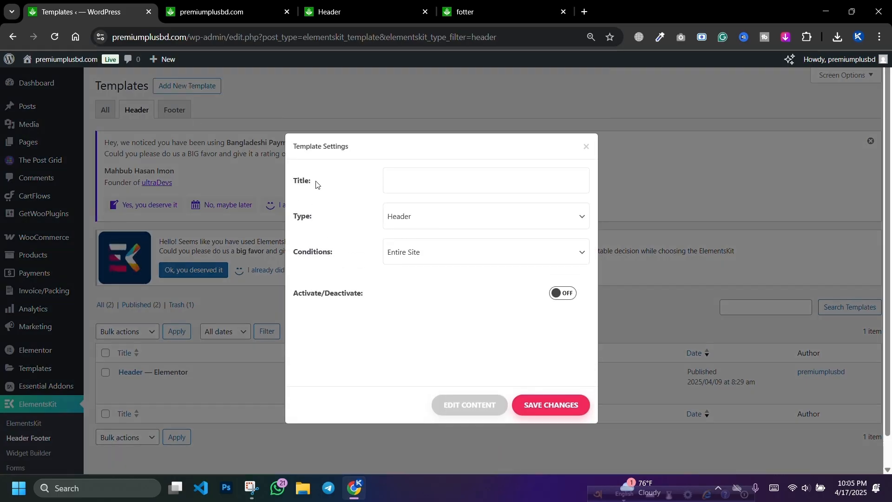
right_click(405, 179)
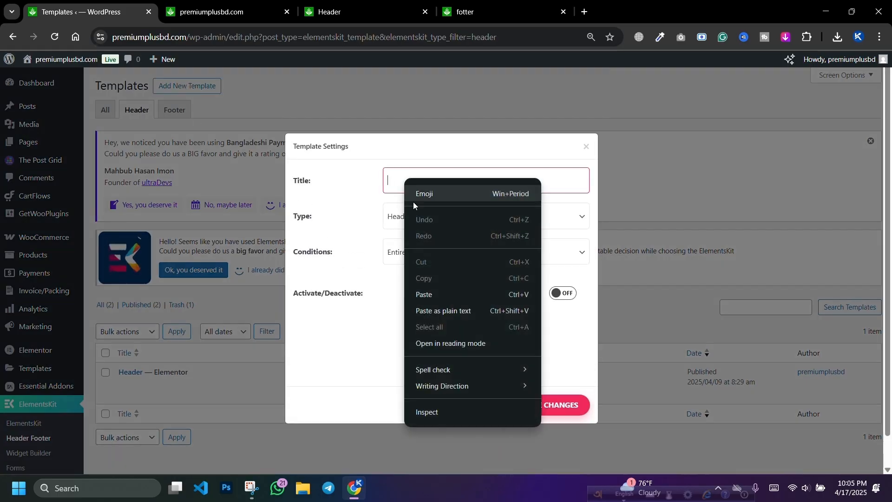
left_click(425, 291)
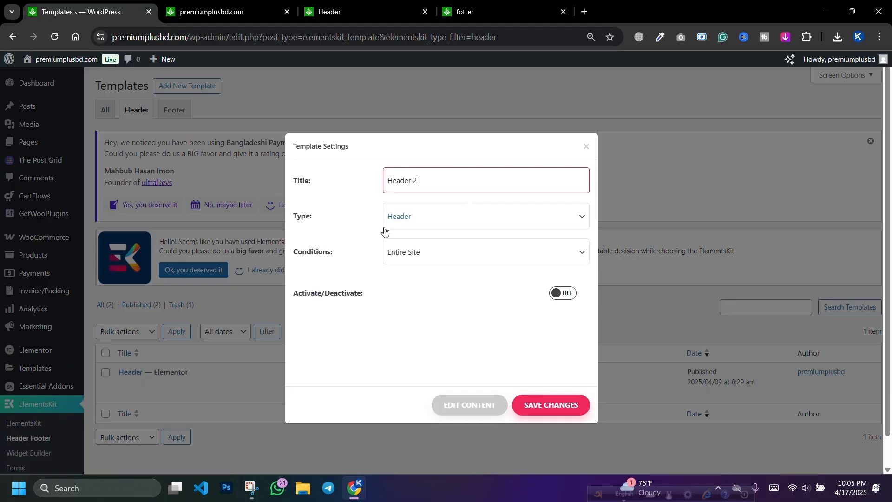
Keep the new template's type as Header and condition as Entire Site, activate it, and save the changes
left_click(408, 216)
left_click(409, 216)
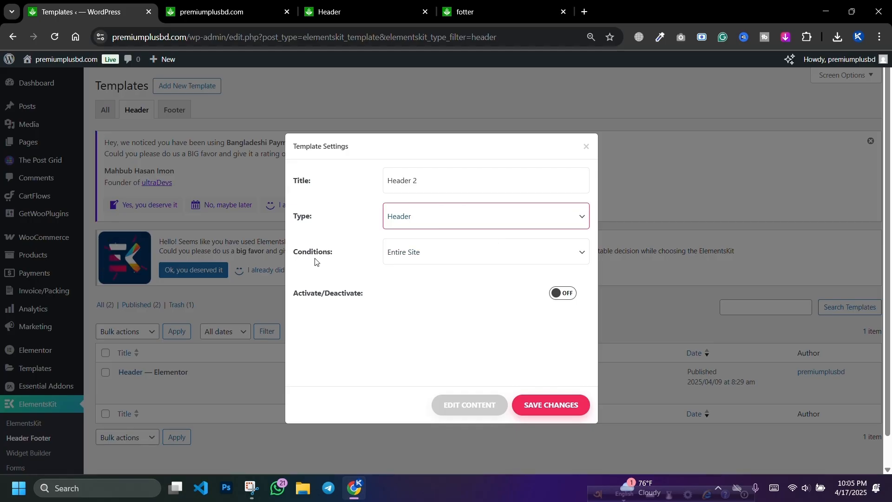
left_click(432, 259)
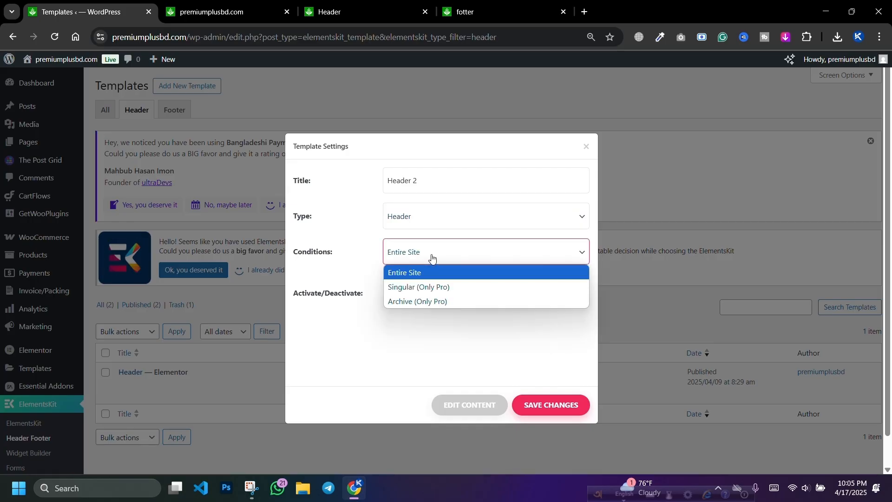
left_click(432, 258)
left_click(408, 262)
left_click(418, 258)
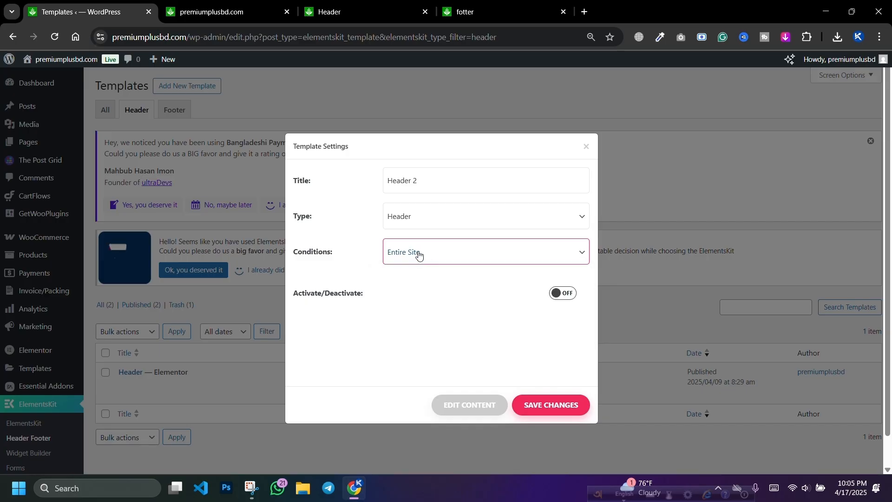
left_click(558, 294)
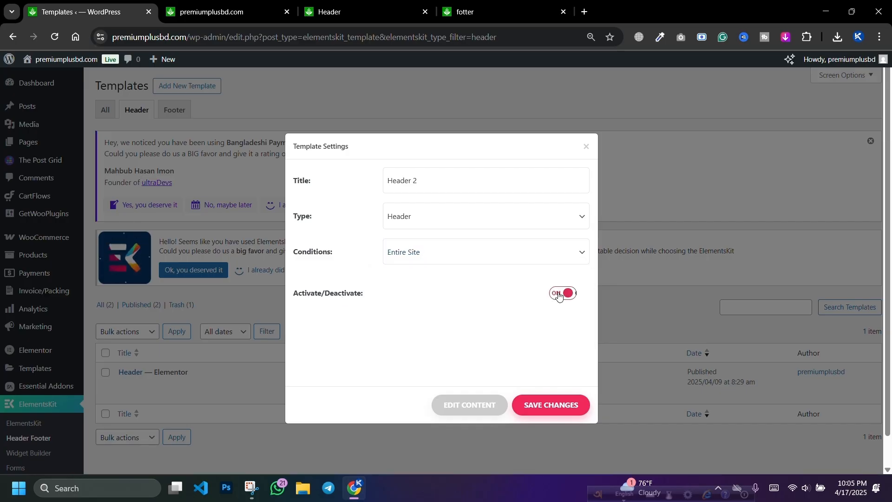
left_click(527, 407)
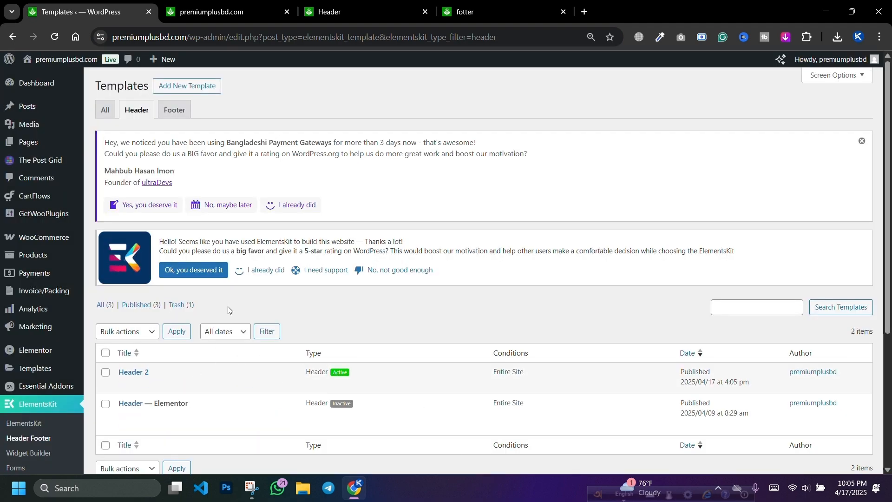
Reload the live homepage and check its header area against the templates list
scroll(228, 310, "down", 3)
left_click(238, 9)
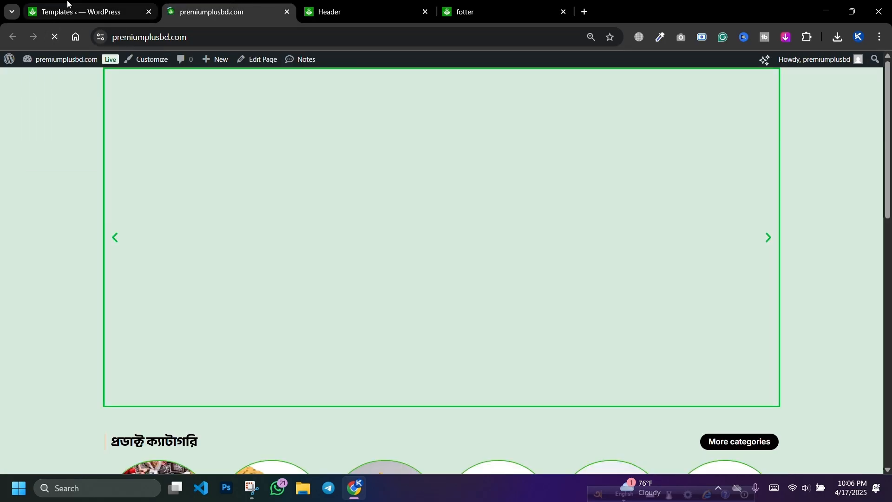
left_click(67, 4)
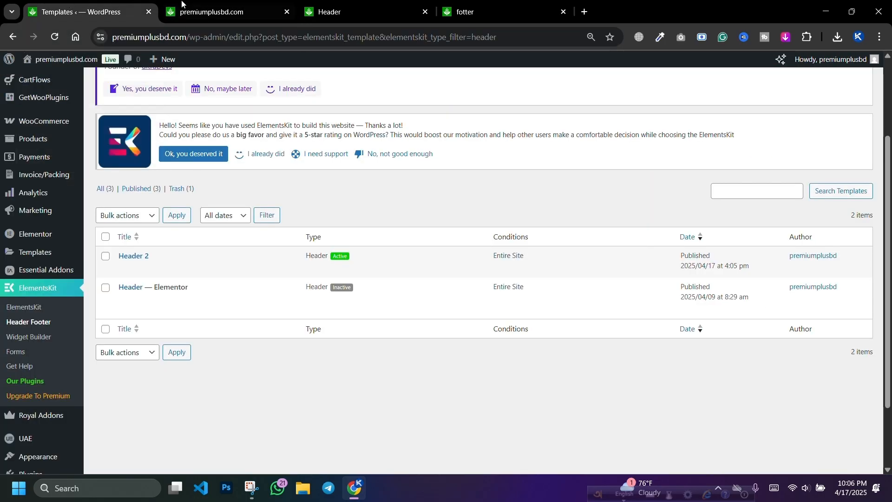
left_click(214, 11)
Open the Header 2 template's settings from the templates list and open its content for editing in Elementor
left_click(82, 11)
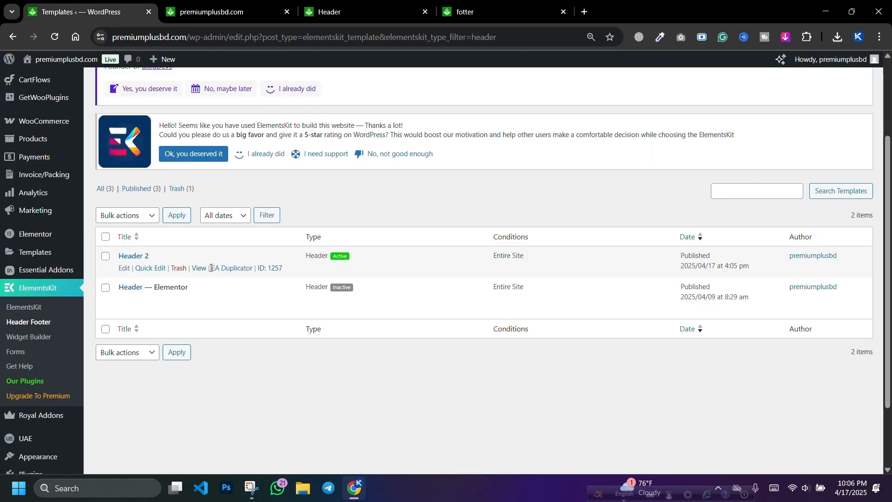
left_click(123, 268)
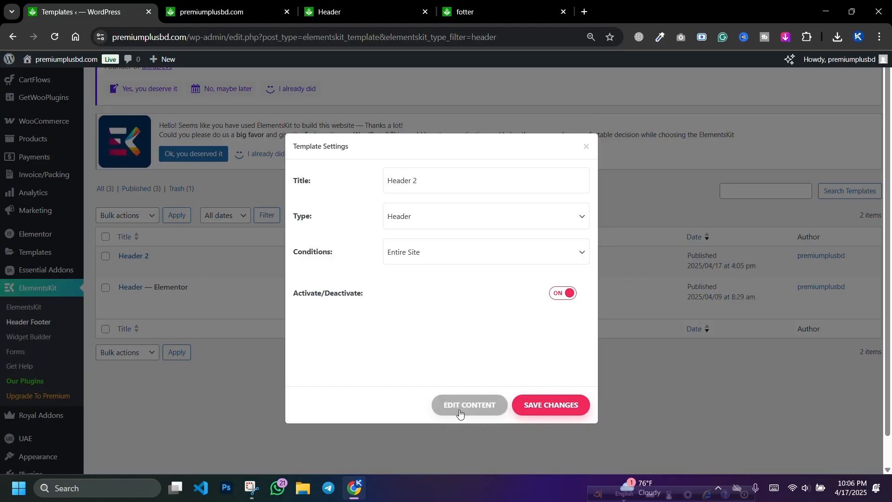
left_click(468, 408)
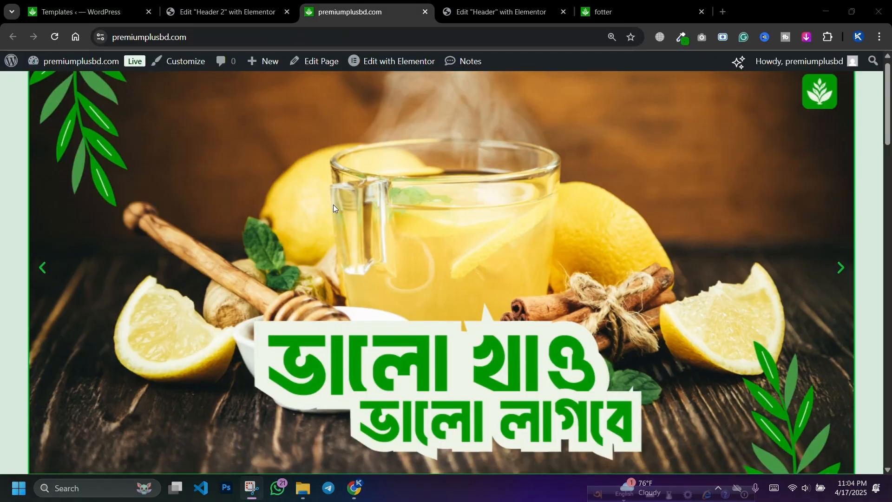
Examine the live homepage from the banner to the footer at 100% browser zoom
scroll(333, 204, "down", 5)
scroll(336, 291, "up", 5)
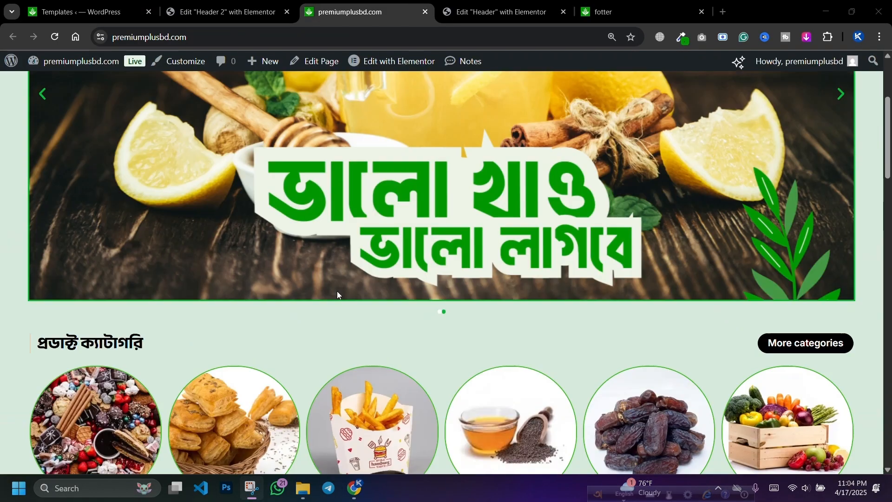
key("ctrl+minus")
key("ctrl+minus")
key("ctrl+plus")
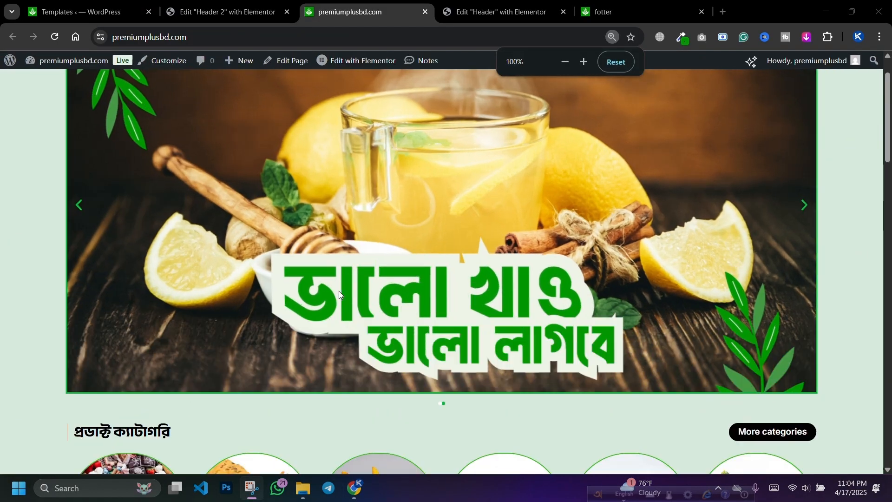
scroll(399, 195, "down", 10)
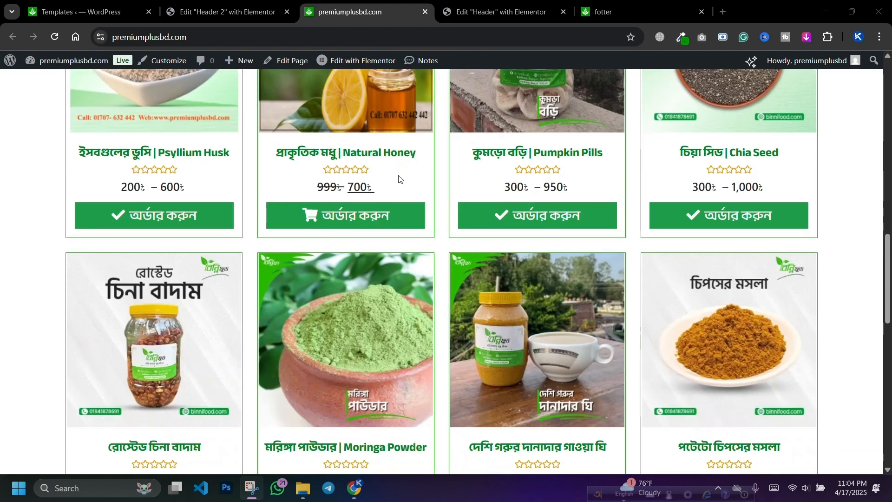
scroll(402, 199, "up", 3)
scroll(409, 211, "down", 3)
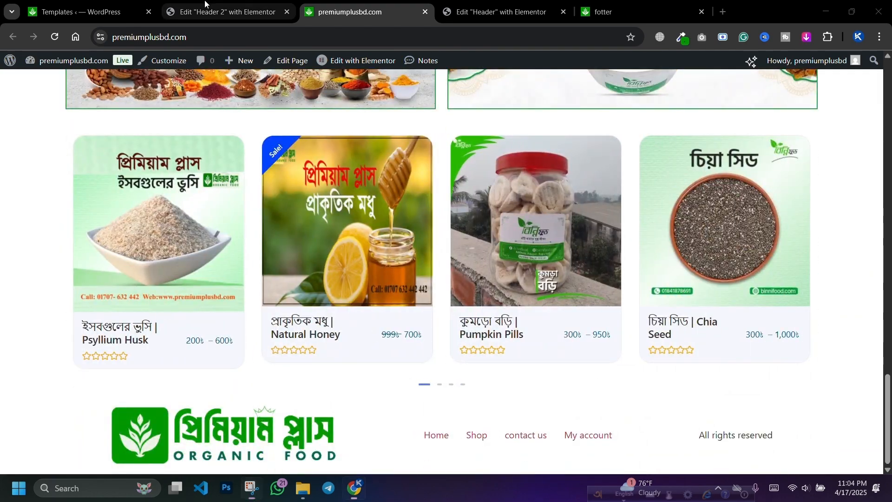
Review the finished footer design and the existing Header template, and open a preview of that header
left_click(228, 12)
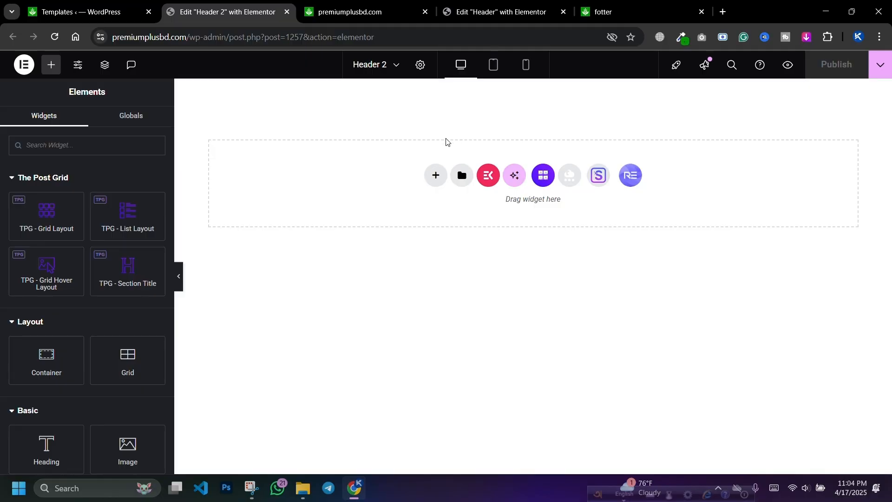
left_click(636, 7)
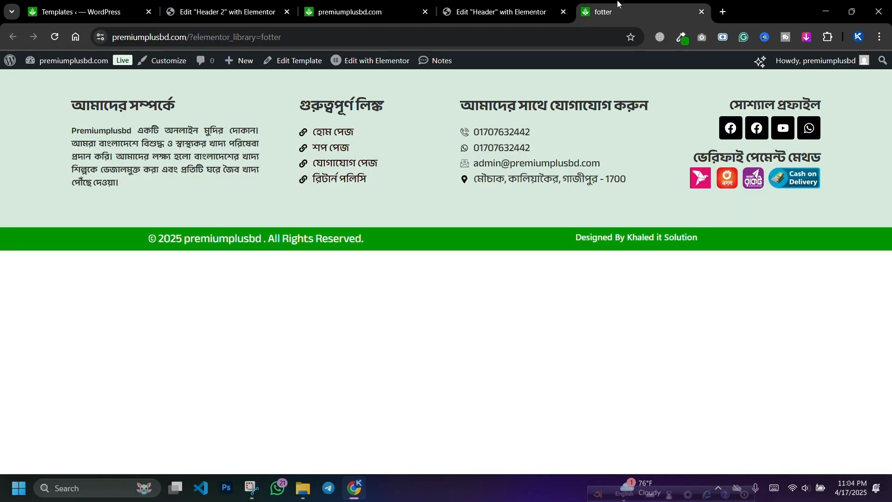
left_click(555, 6)
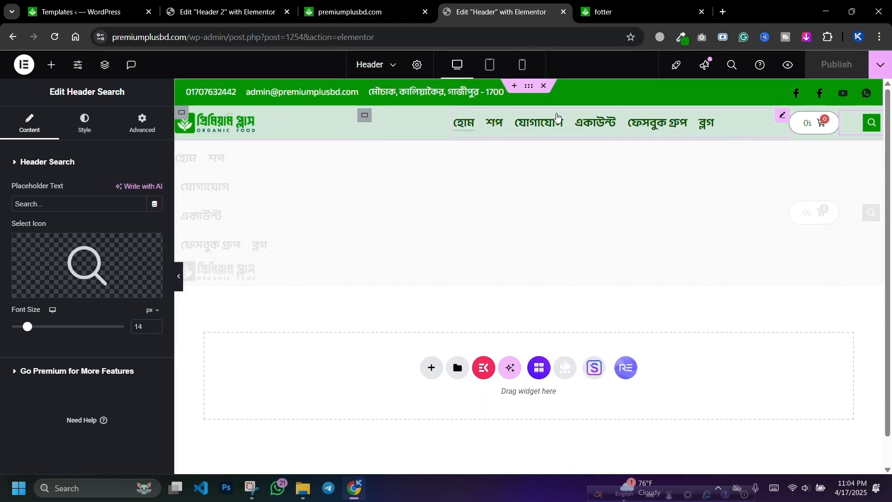
left_click(789, 64)
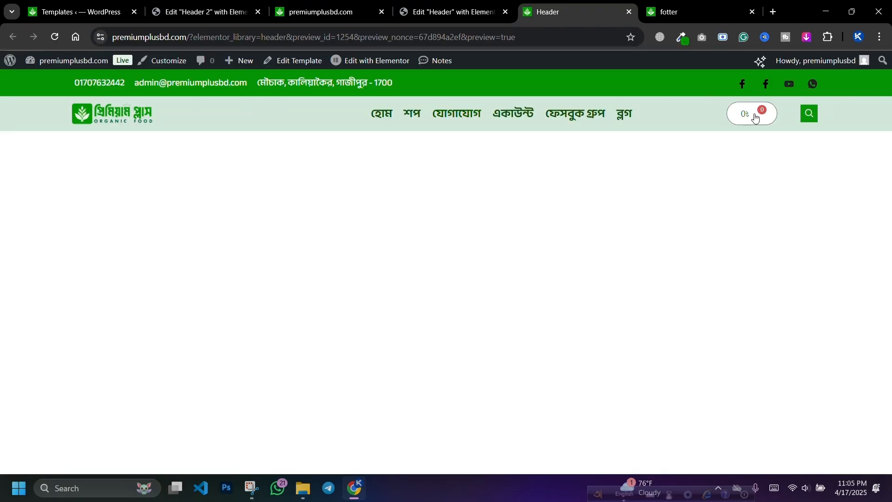
Add a single flexbox container to the empty Header 2 template and set its boxed content width to 1290 px
left_click(231, 4)
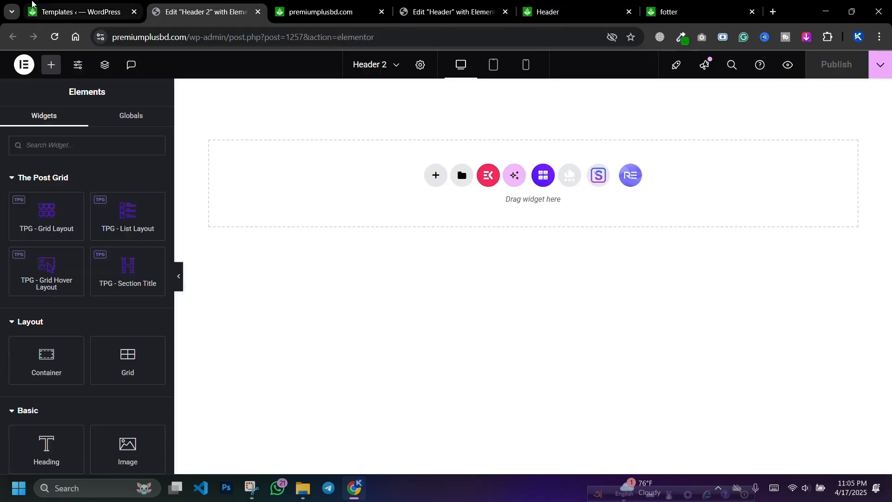
left_click(81, 12)
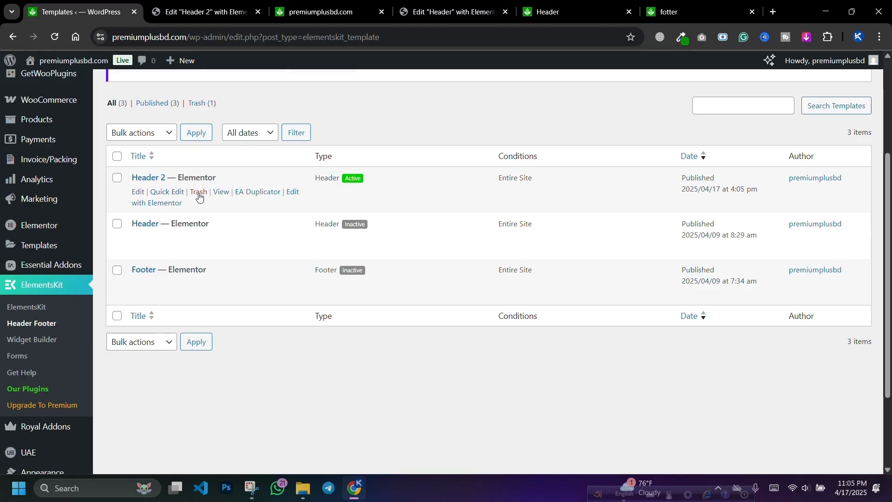
left_click(227, 8)
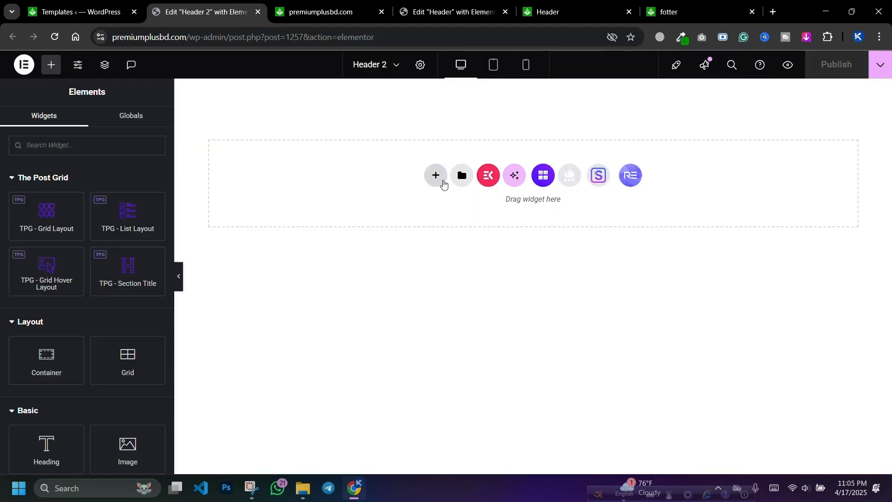
left_click(439, 178)
left_click(485, 214)
left_click(378, 213)
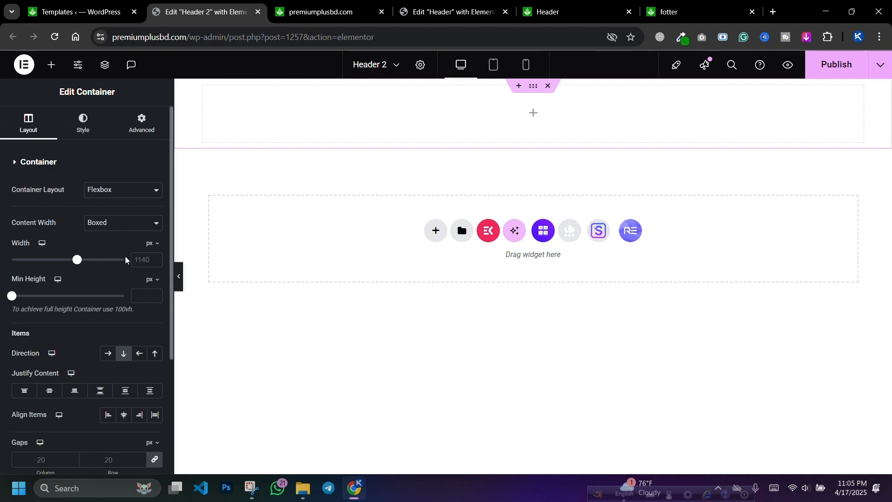
type("1290")
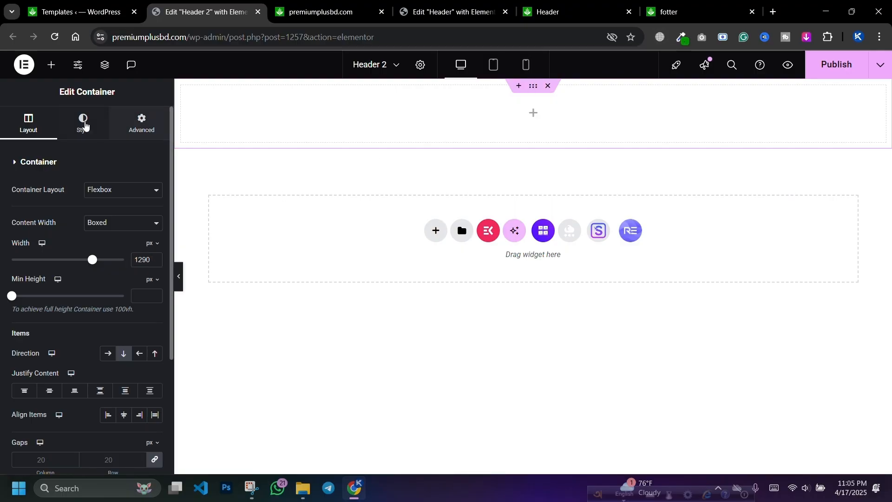
Give the container a classic solid background in bright green #1CFF00
left_click(83, 123)
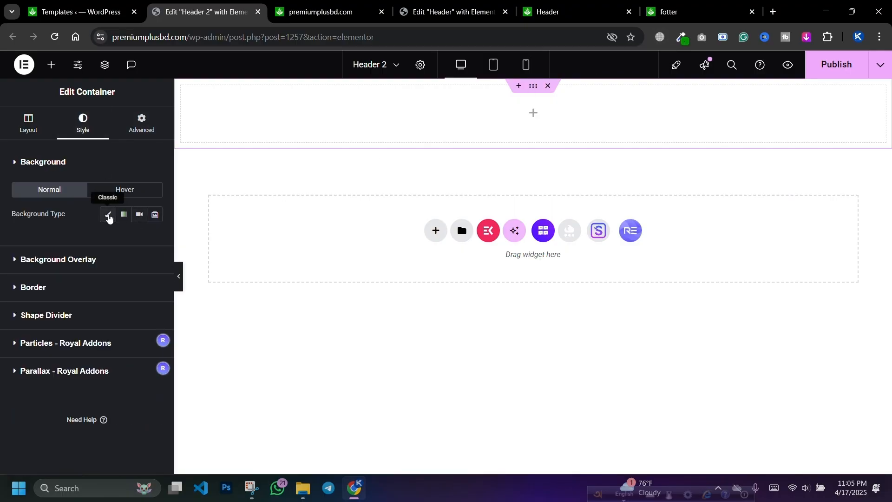
left_click(108, 215)
left_click(154, 239)
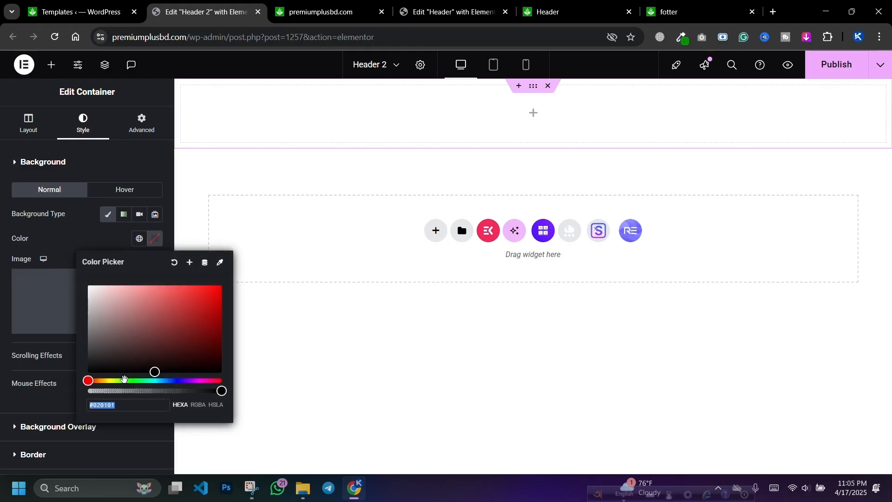
left_click_drag(124, 379, 131, 381)
left_click_drag(175, 358, 238, 356)
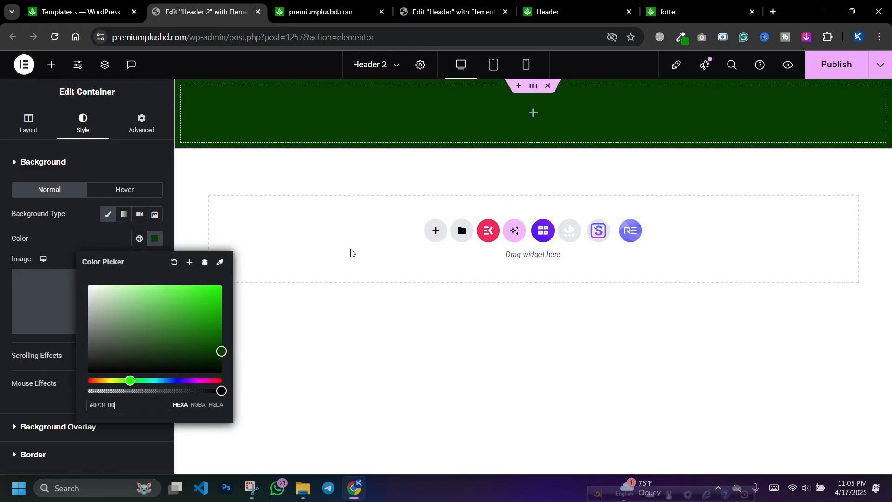
left_click_drag(350, 249, 418, 200)
Copy hex code 049404 from the page color picker extension and set it as the container's background color
left_click(682, 38)
left_click(640, 96)
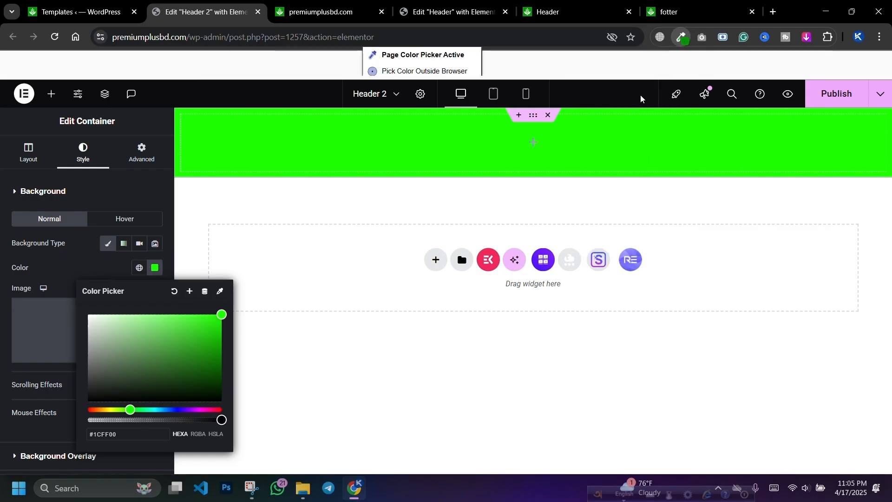
double_click(591, 213)
key("ctrl+c")
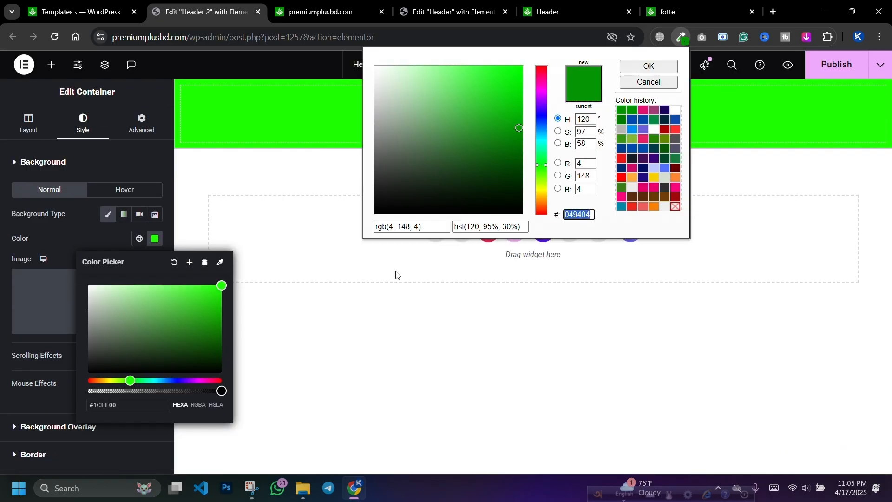
triple_click(128, 405)
key("ctrl+v")
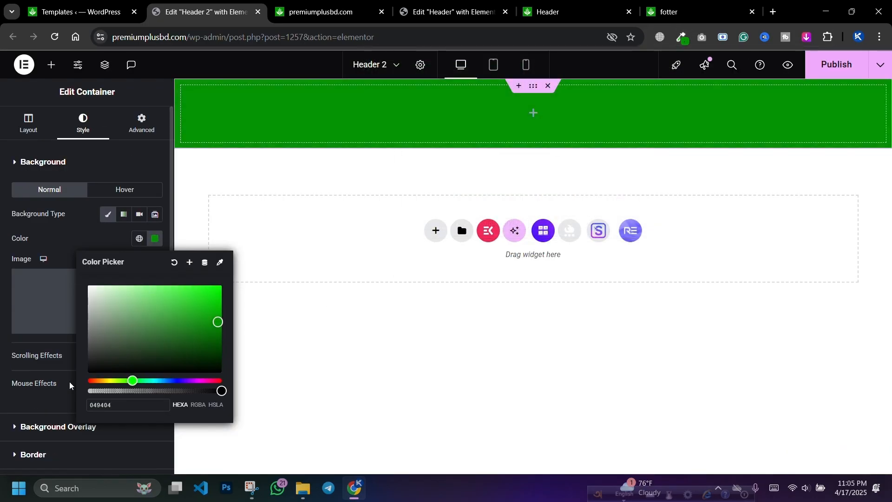
left_click(70, 386)
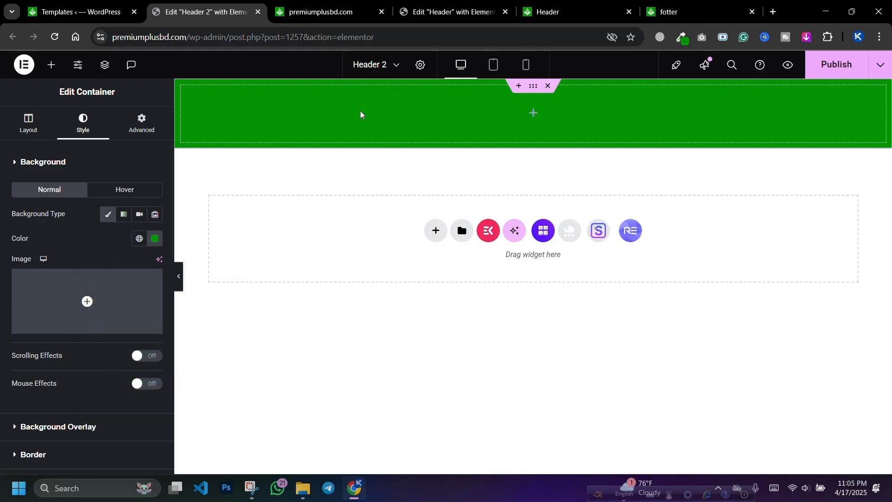
Examine the contact details in the green top bar of the existing header's preview, then return to the Header 2 editor
left_click(575, 4)
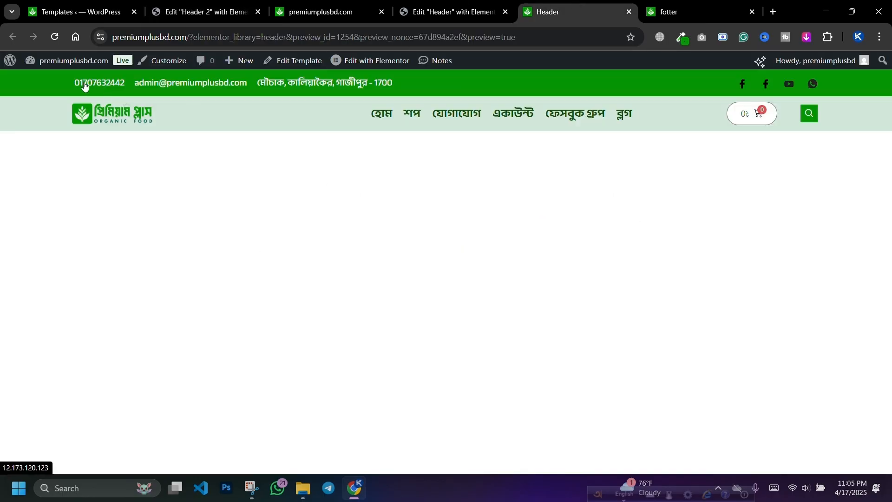
left_click_drag(159, 83, 246, 84)
left_click_drag(315, 85, 418, 90)
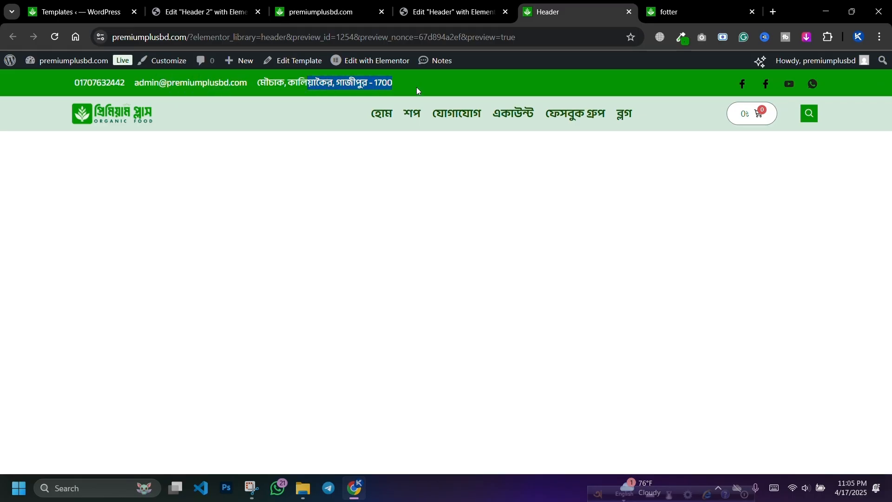
left_click(835, 119)
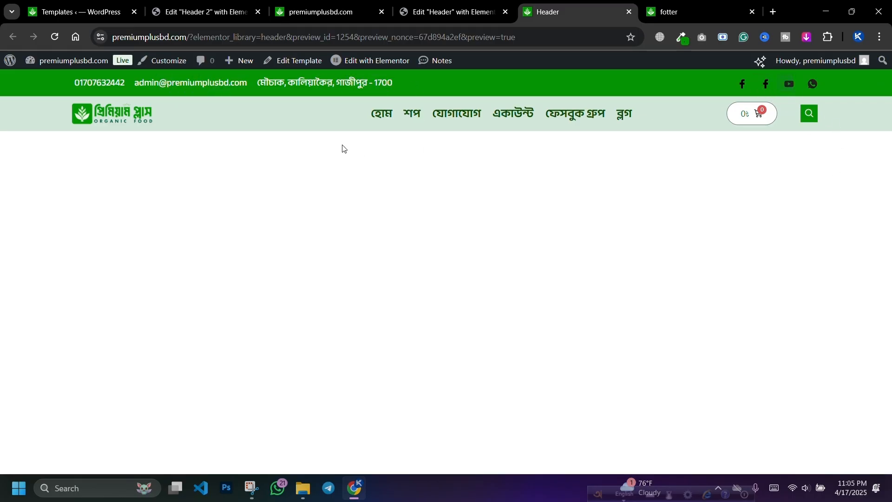
left_click(204, 12)
left_click(551, 14)
left_click_drag(42, 86, 404, 89)
left_click(350, 210)
left_click(314, 6)
left_click(215, 5)
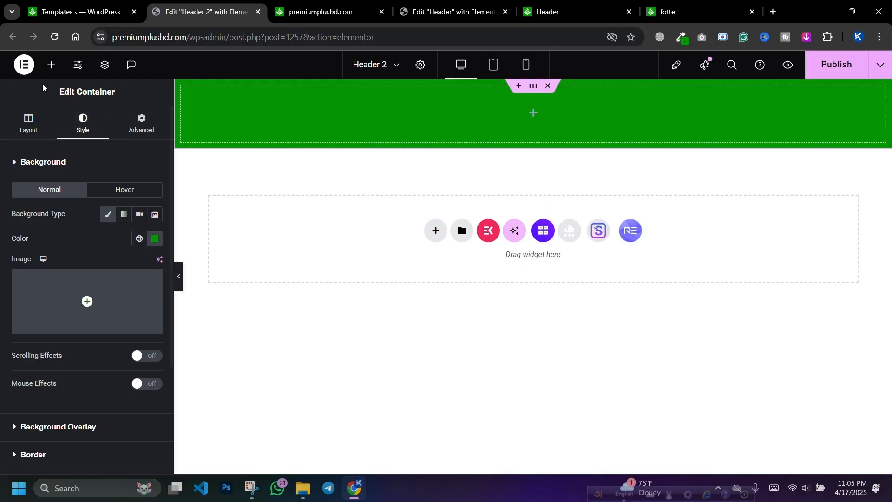
Find the Icon List widget by searching for "icon" and place it in the green container
left_click(51, 65)
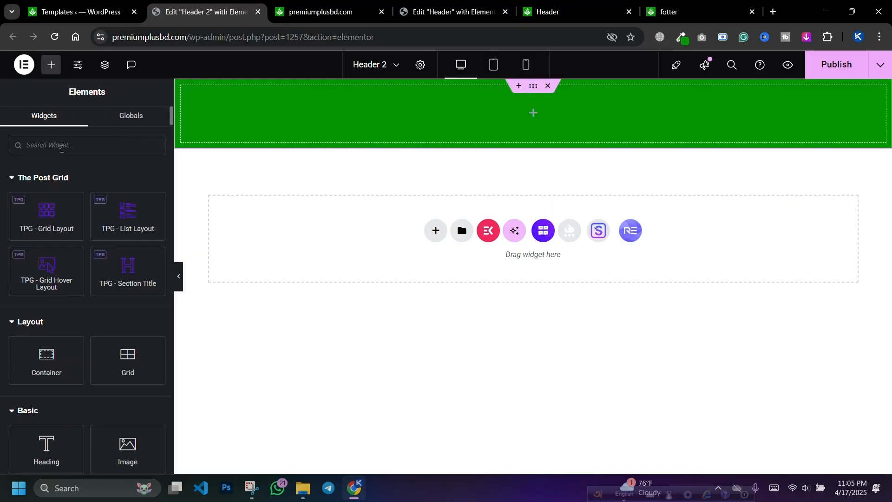
left_click(62, 146)
type("icon")
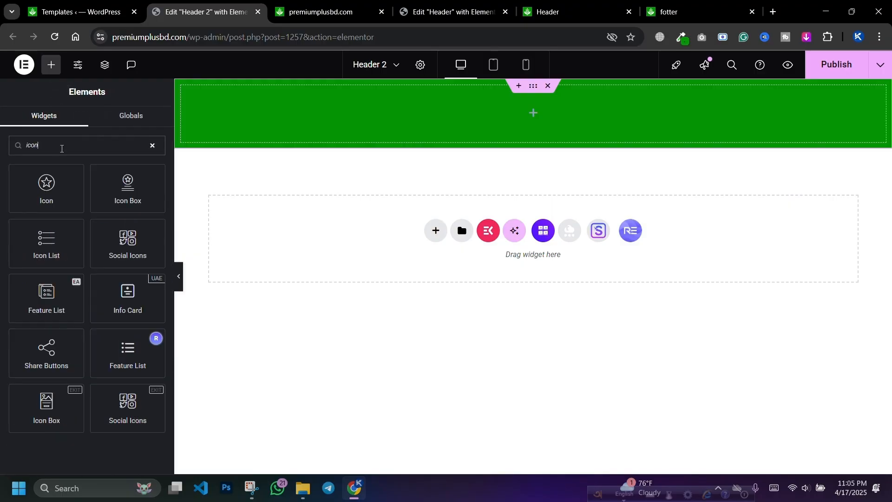
left_click_drag(46, 241, 285, 133)
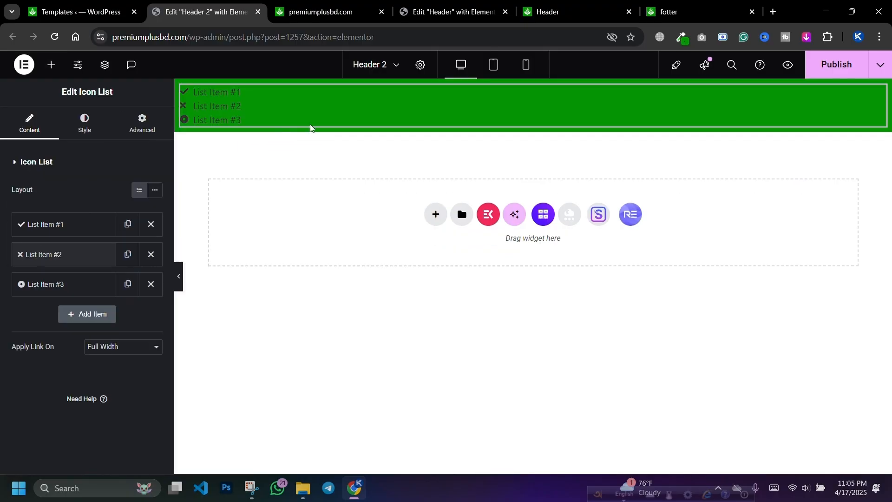
Set the container's margin and padding to 0 on all sides and switch the icon list to the Inline layout
left_click(533, 85)
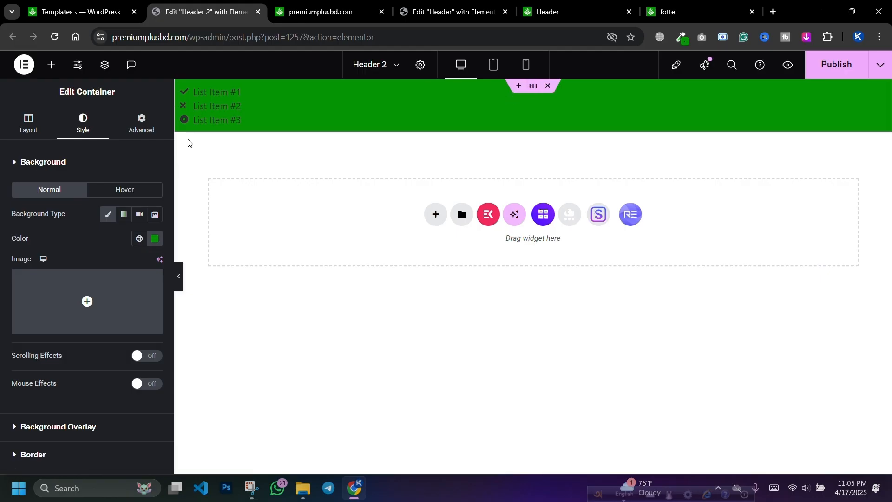
left_click(141, 125)
left_click(155, 203)
left_click(155, 248)
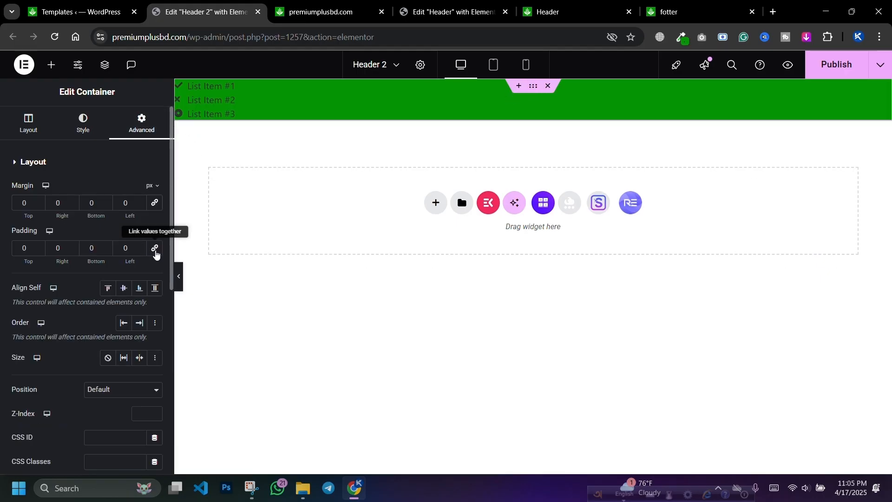
left_click(220, 98)
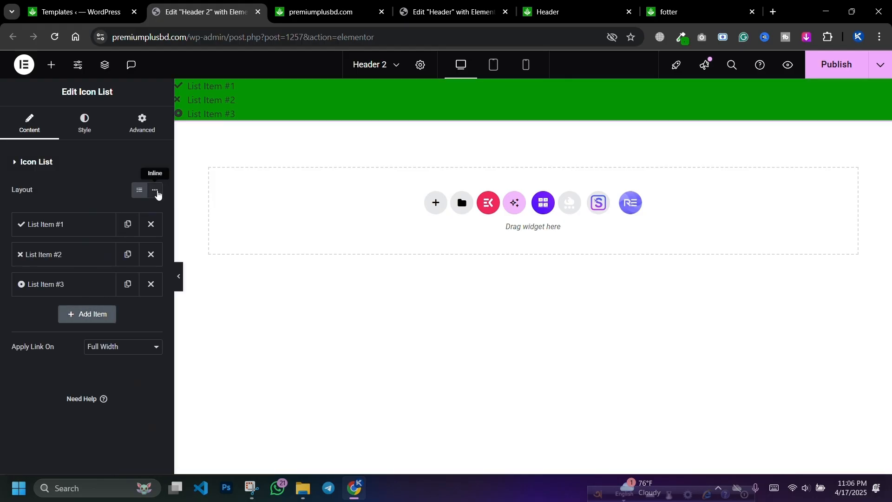
left_click(157, 194)
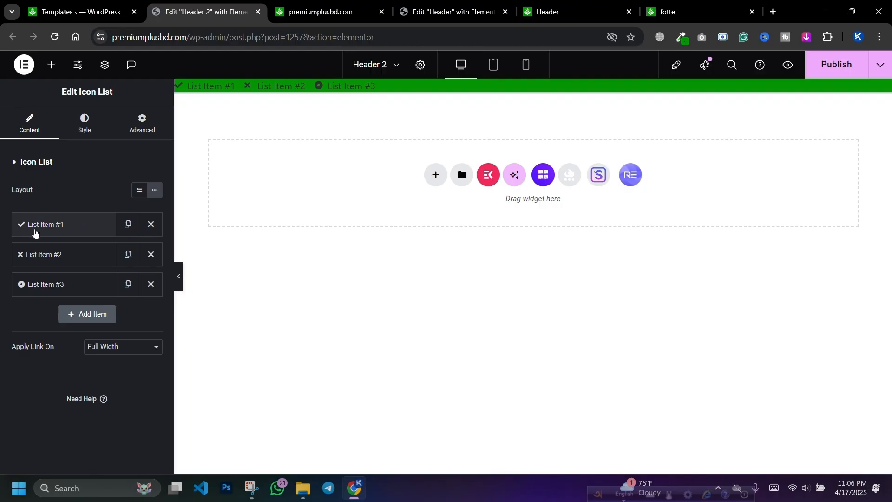
Open the first list item for editing and copy the phone number from the existing header's preview
left_click(34, 232)
left_click(558, 12)
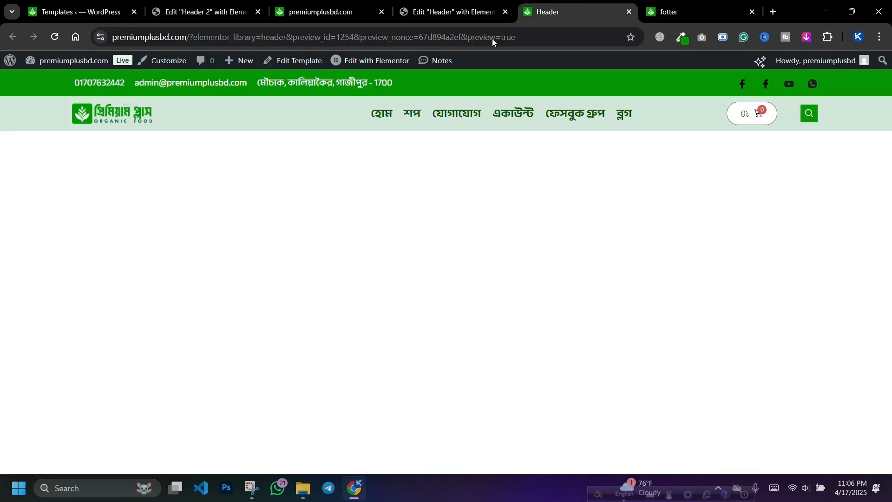
left_click_drag(76, 93, 127, 84)
key("ctrl+c")
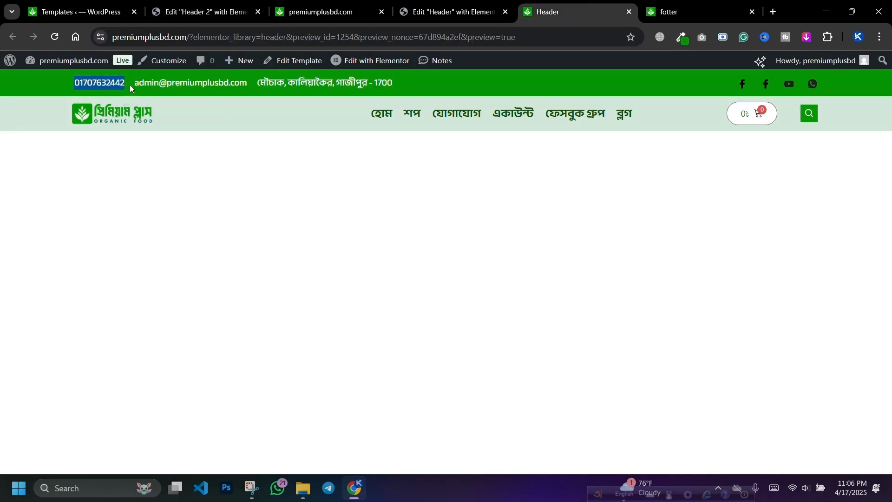
left_click(321, 4)
left_click(222, 10)
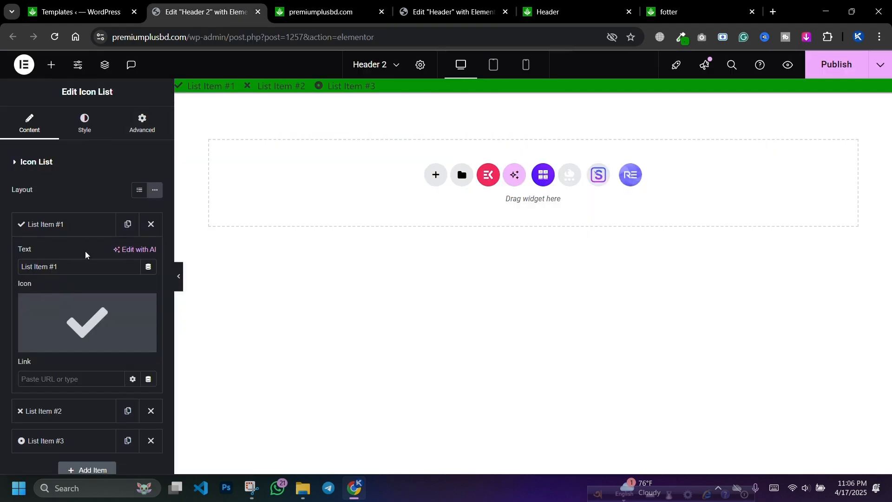
Replace the first list item's icon with a phone handset and paste the phone number as its text
left_click(83, 320)
left_click(417, 115)
type("ca")
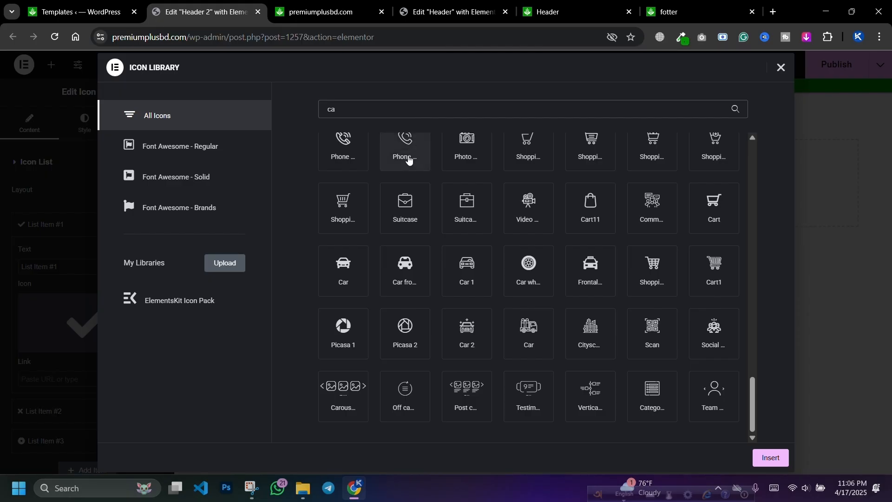
left_click(407, 154)
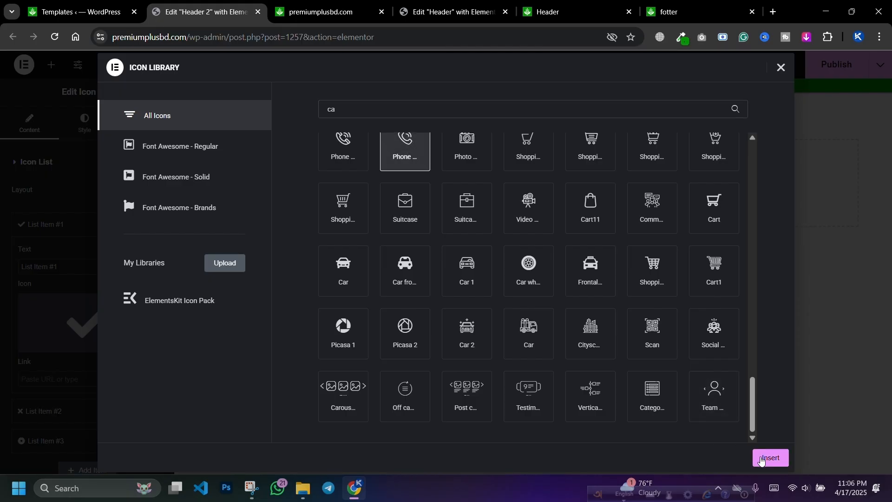
left_click(766, 457)
key("ctrl+a")
key("ctrl+v")
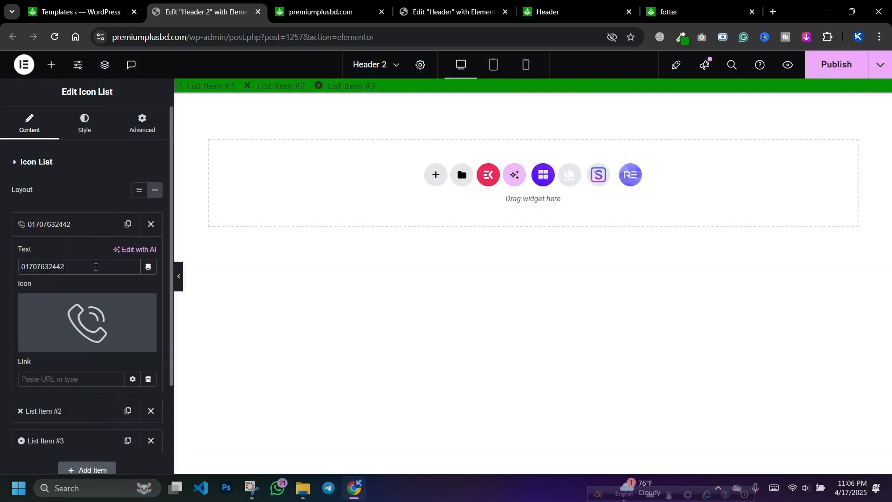
left_click(67, 224)
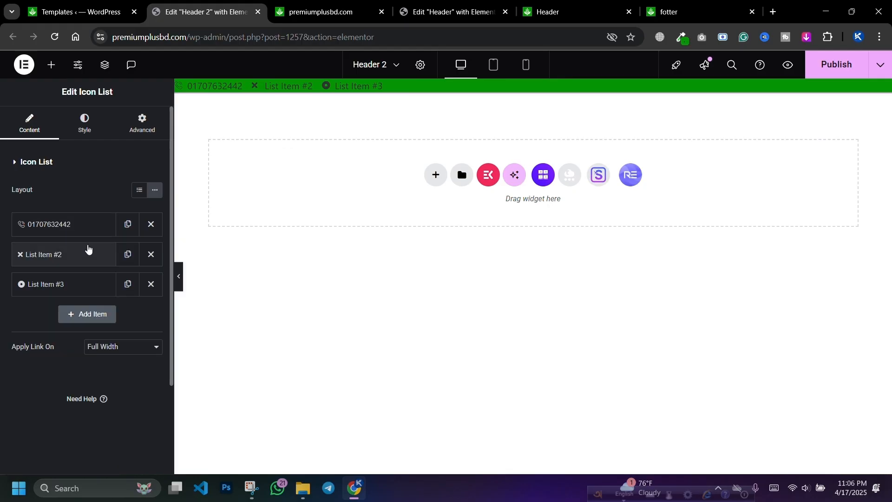
Copy the e-mail address from the existing header's preview and open the second list item for editing
left_click(587, 10)
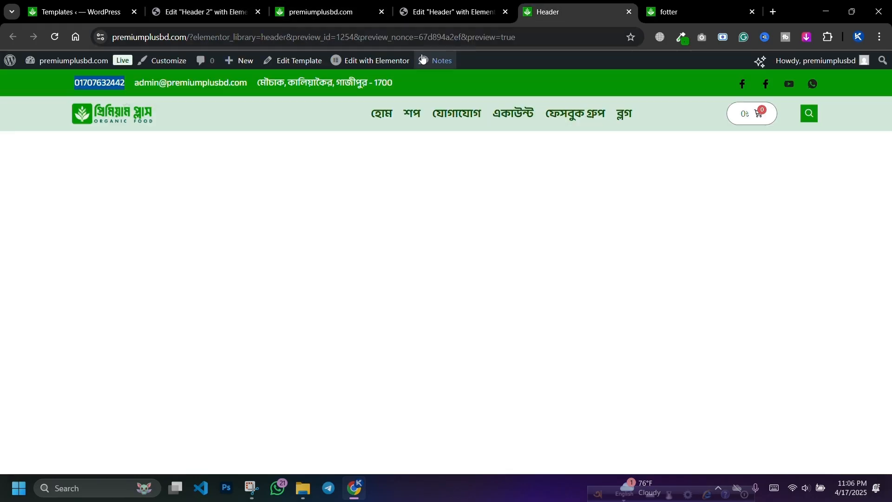
triple_click(187, 86)
key("ctrl+c")
key("ctrl+2")
left_click(30, 255)
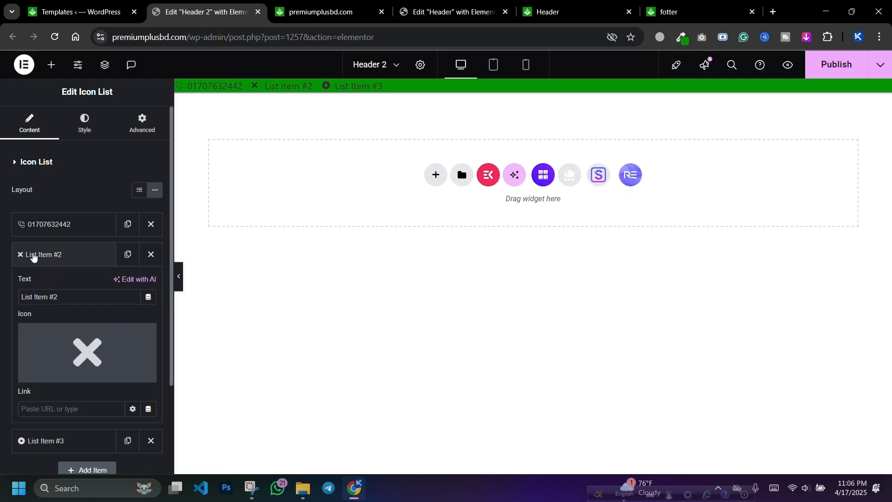
Set the second list item's icon to Email1 from the icon library
left_click(79, 375)
type("E")
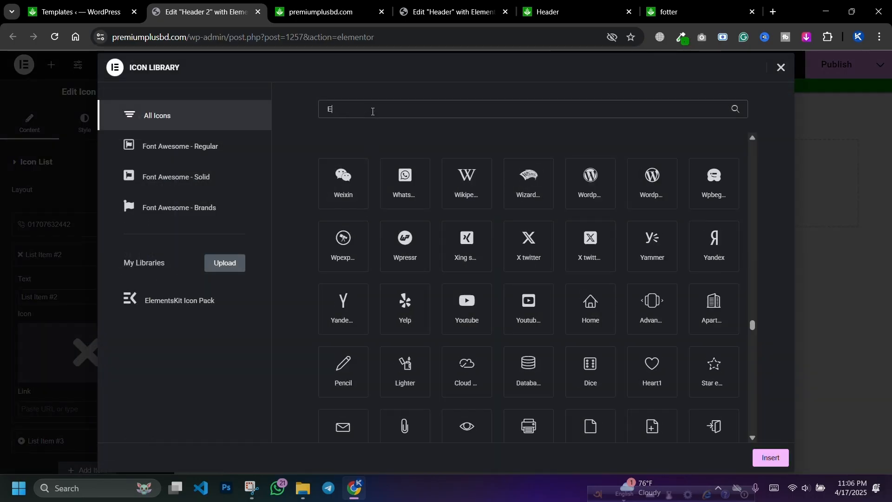
type("ma")
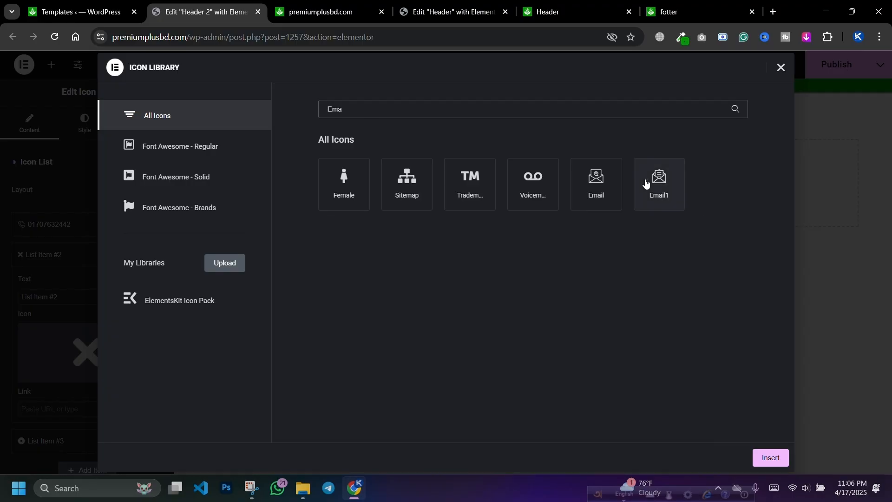
left_click(657, 192)
left_click(770, 457)
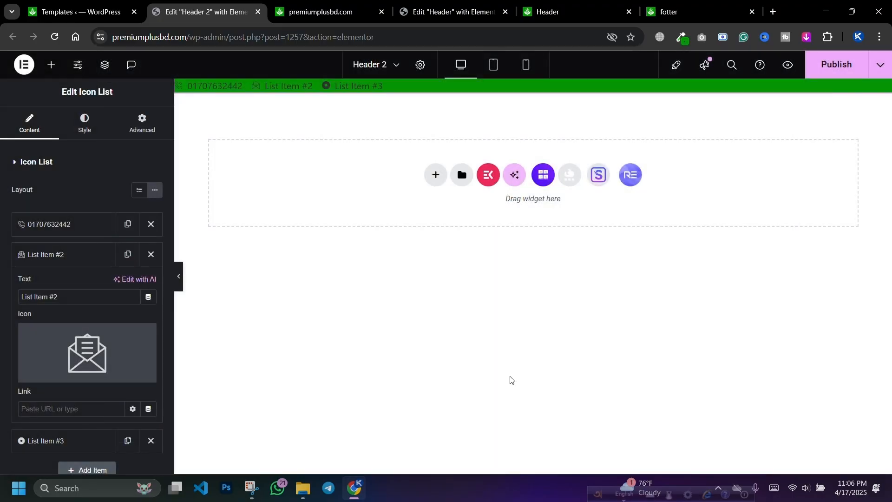
Set the second list item's icon to Email and paste the copied e-mail address as its text
left_click(88, 346)
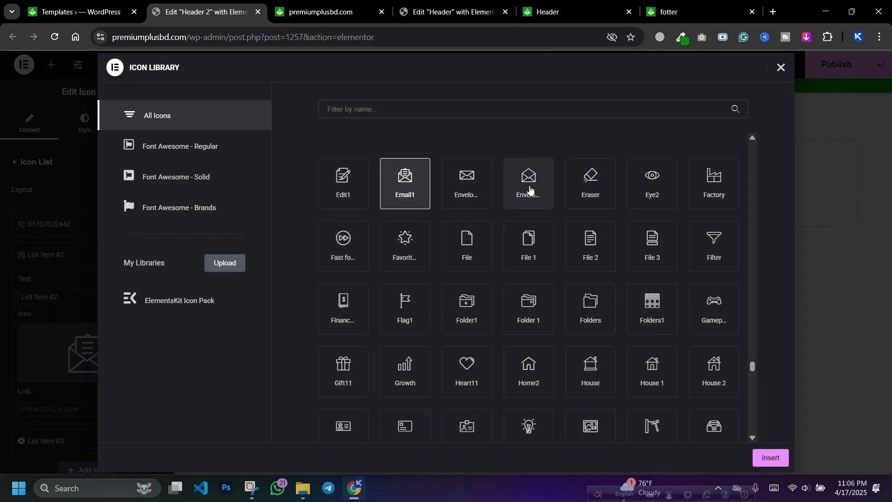
left_click(438, 115)
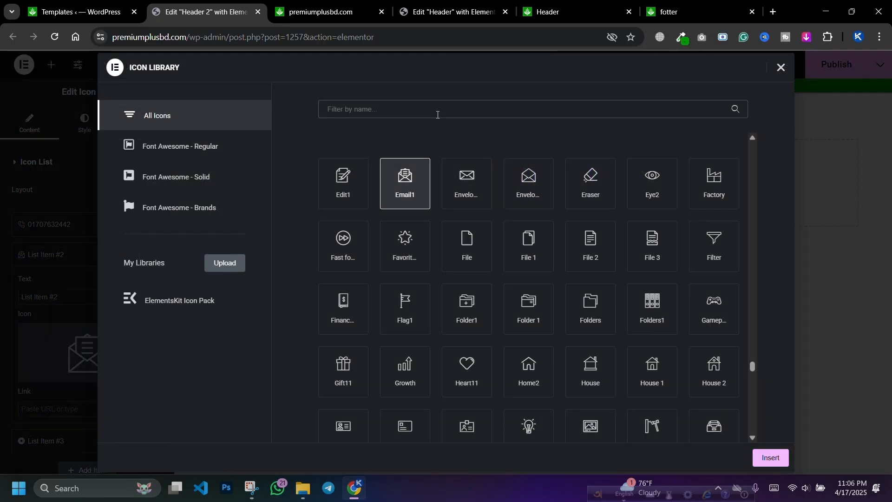
type("Email")
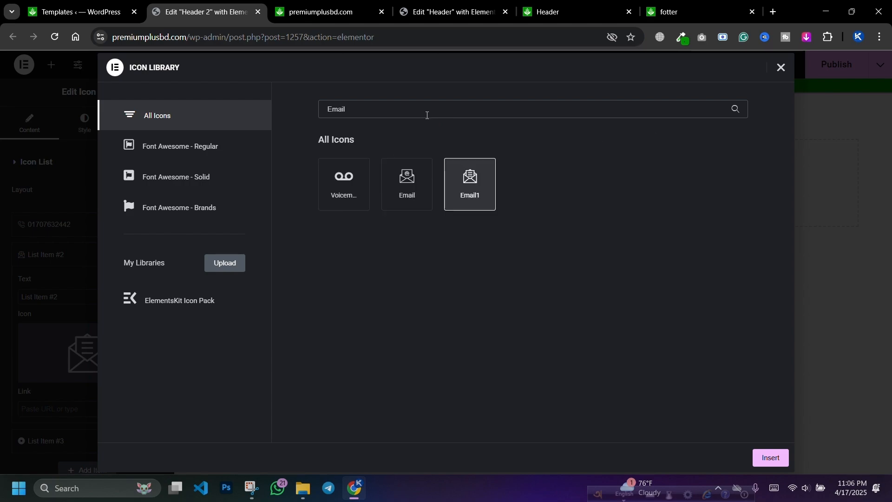
left_click(407, 199)
left_click(775, 461)
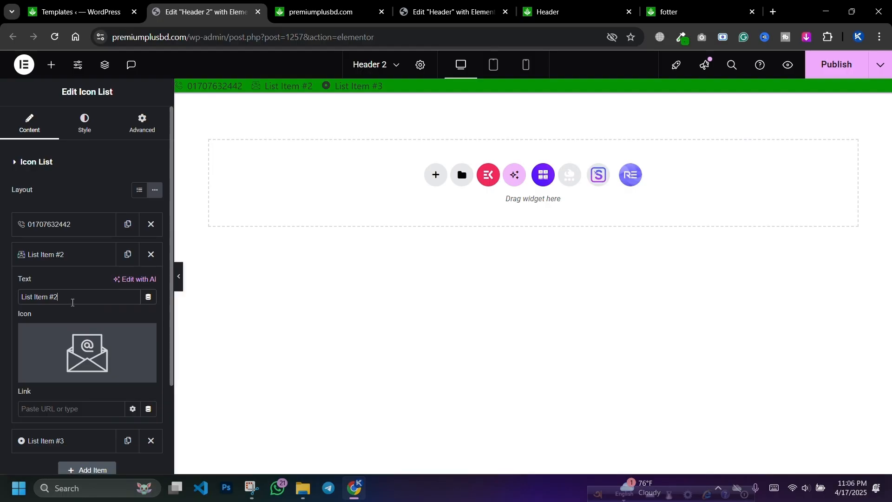
key("ctrl+a")
key("ctrl+v")
left_click(66, 261)
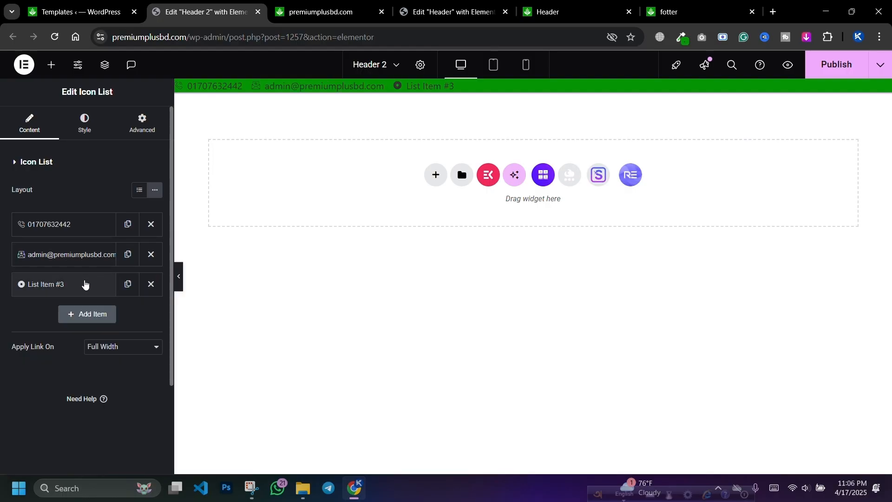
Set the third list item's icon to the solid map marker with a round hole, found by searching the icon library for "map"
left_click(84, 284)
left_click(67, 384)
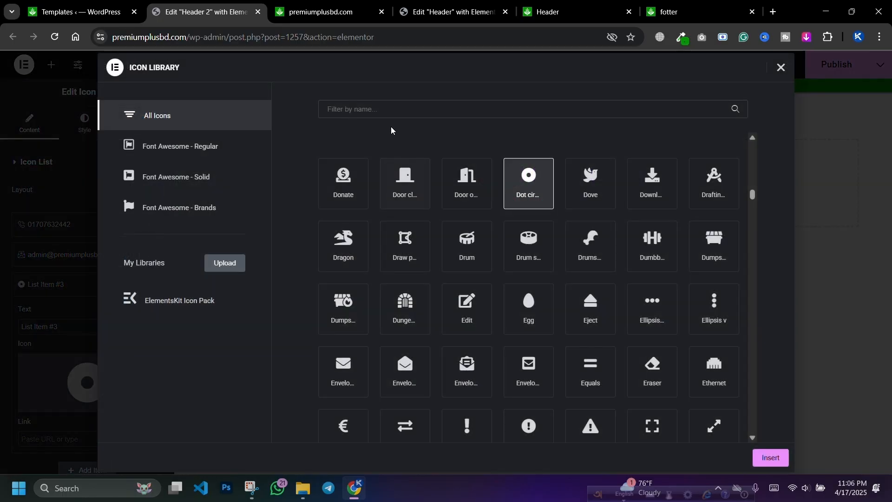
left_click(392, 114)
type("map")
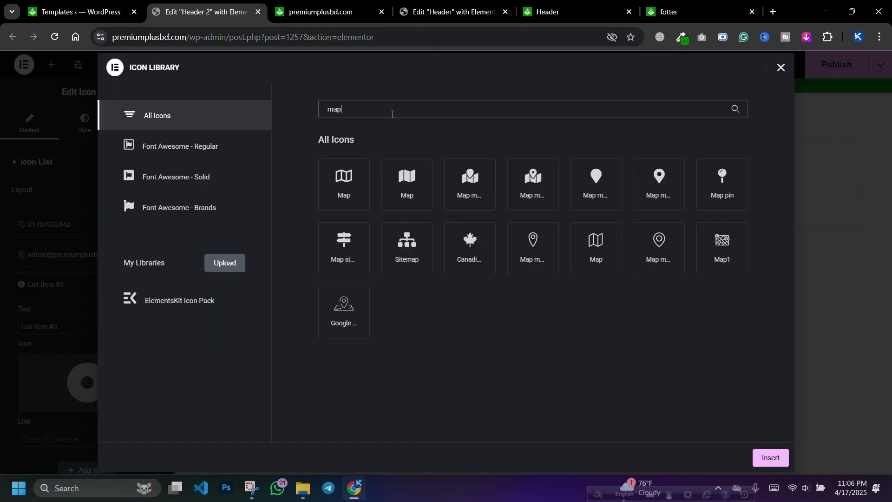
left_click(670, 178)
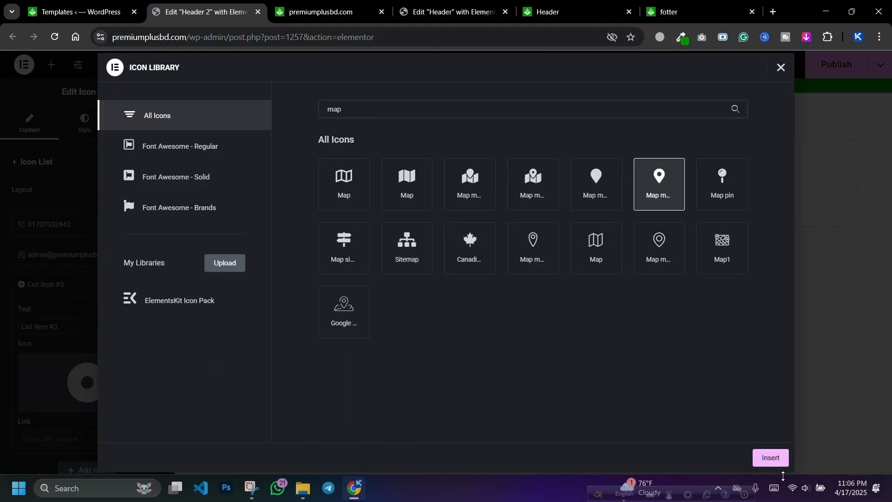
left_click(772, 460)
Copy the address from the existing header's preview and paste it as the third list item's text in Header 2
left_click(571, 6)
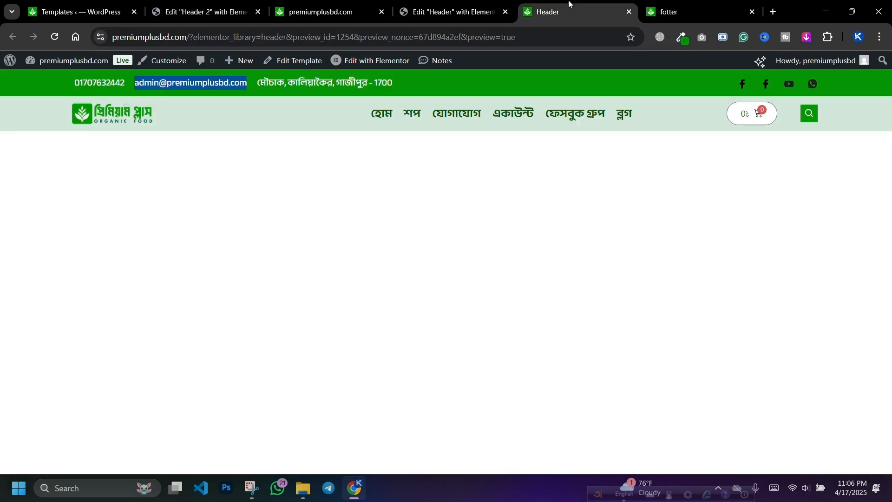
triple_click(277, 82)
key("ctrl+c")
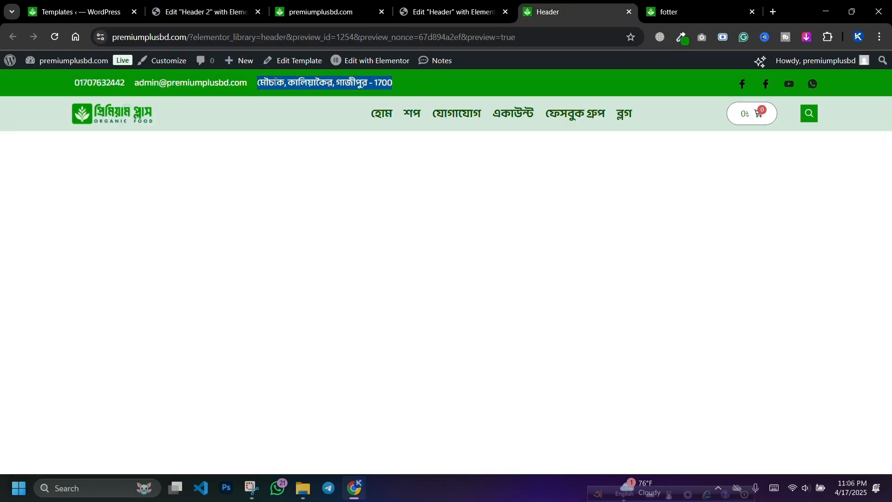
left_click(204, 11)
key("ctrl+a")
key("ctrl+v")
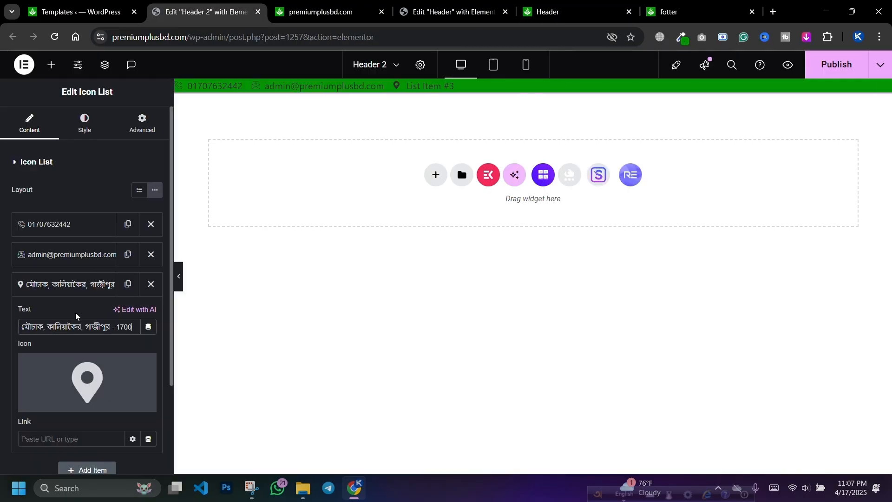
left_click(75, 296)
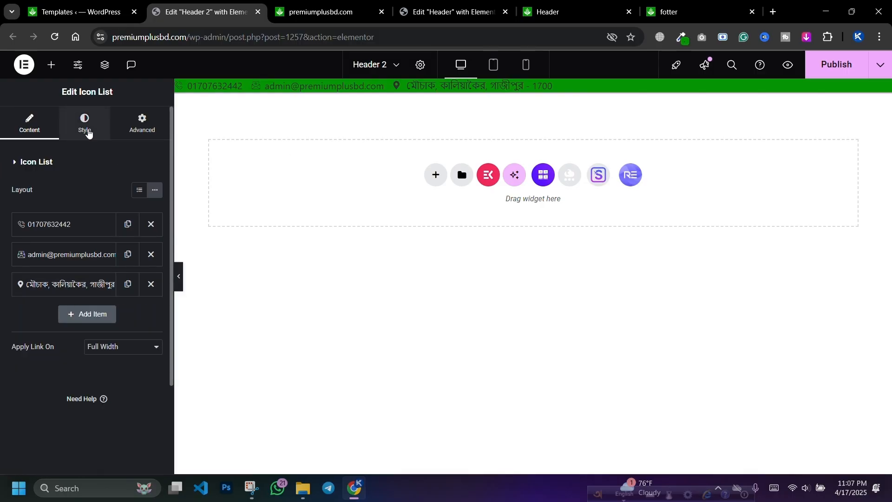
Set the contact list's space between items to 27 px and align the items to the left
left_click(89, 133)
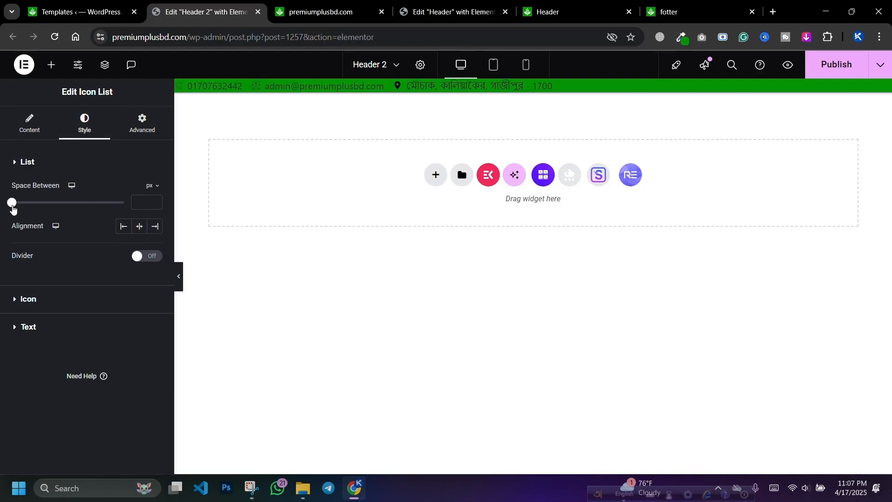
left_click_drag(12, 209, 76, 209)
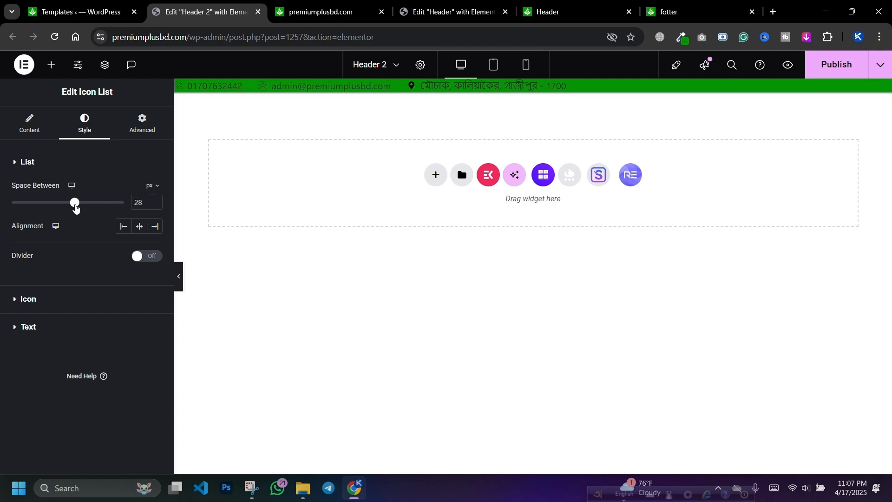
left_click(592, 5)
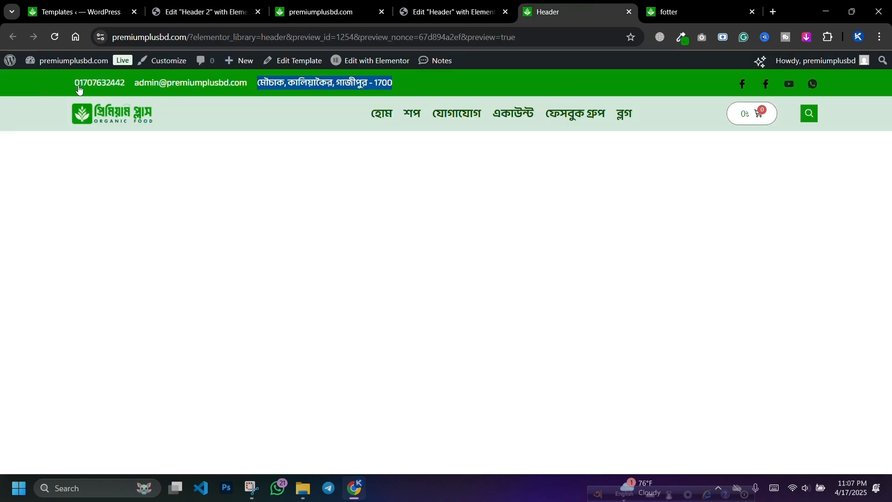
left_click(217, 7)
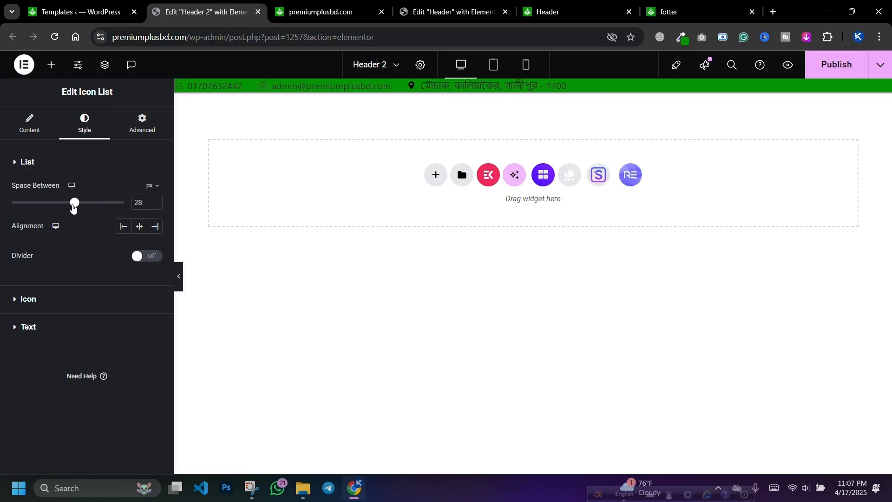
left_click_drag(73, 206, 72, 207)
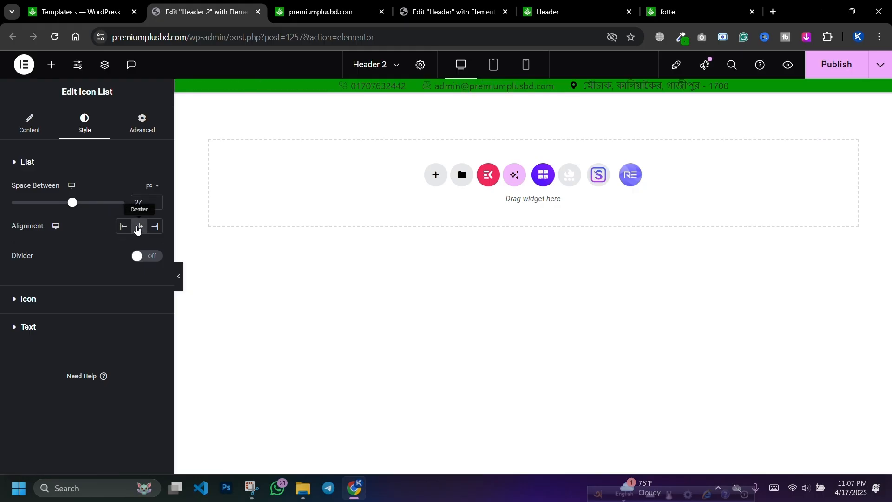
left_click(126, 226)
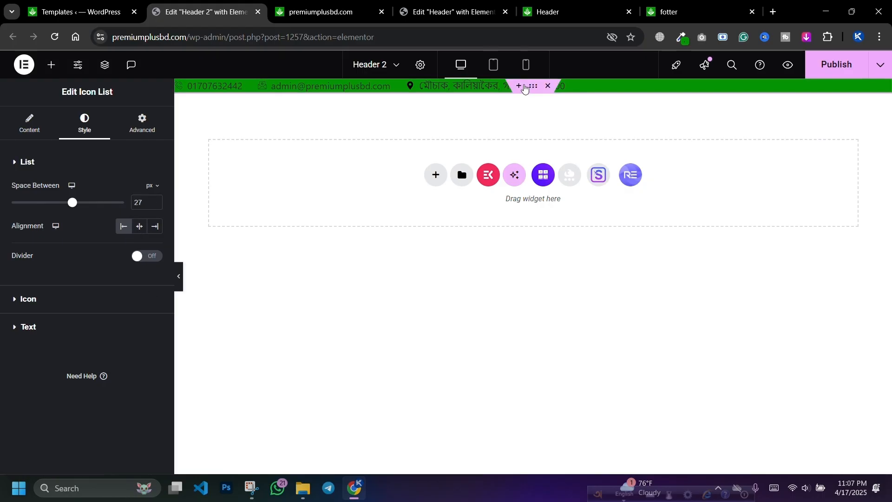
Set the green container's top and bottom padding to 5 px and compare the bar with the existing header
left_click(527, 92)
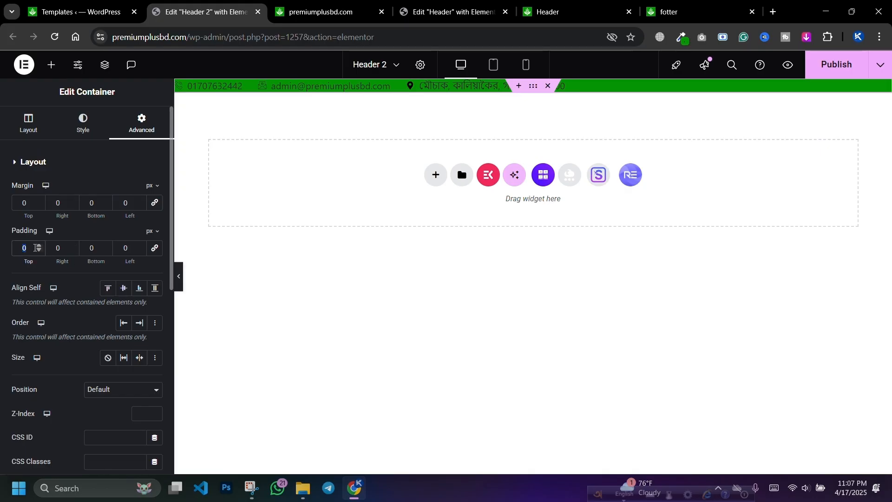
type("5")
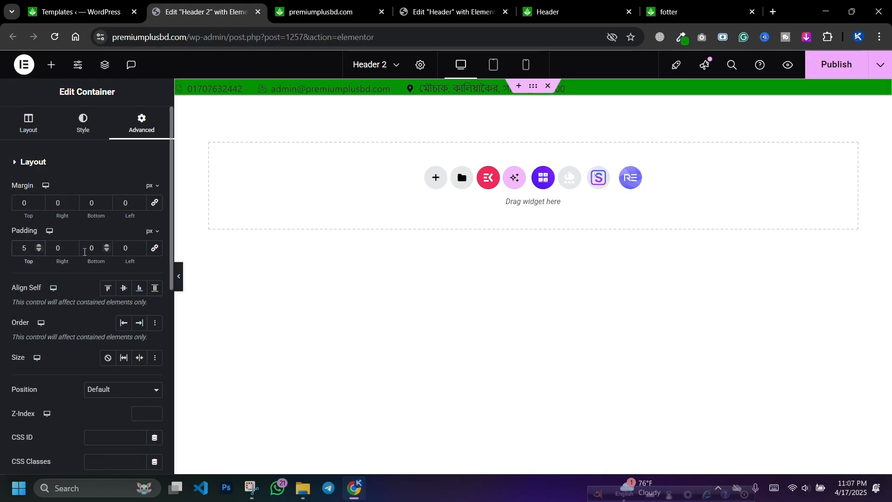
double_click(101, 249)
type("5")
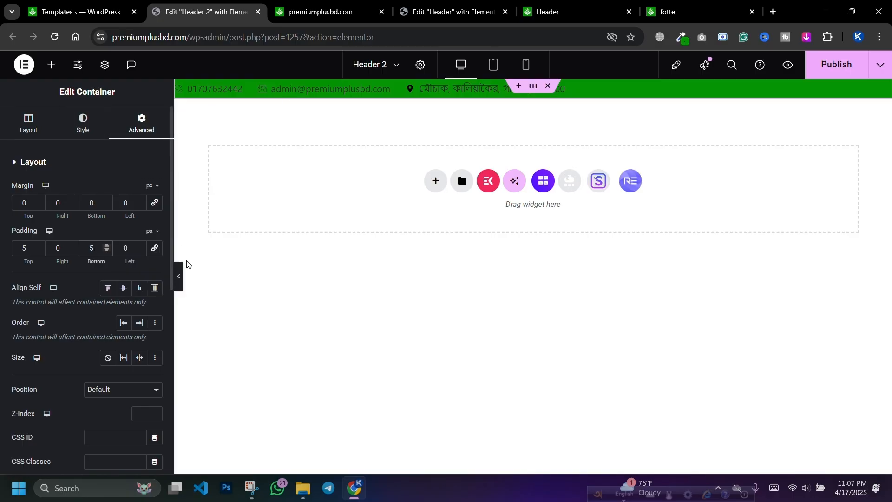
left_click(179, 281)
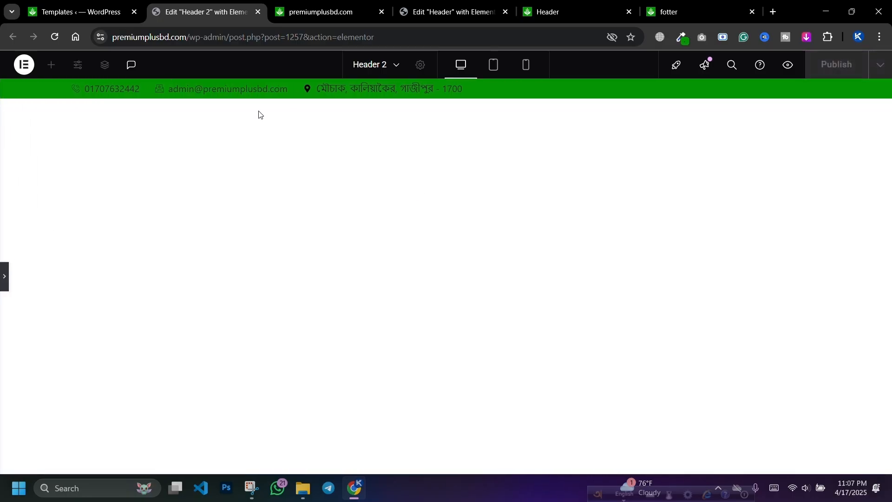
left_click(4, 279)
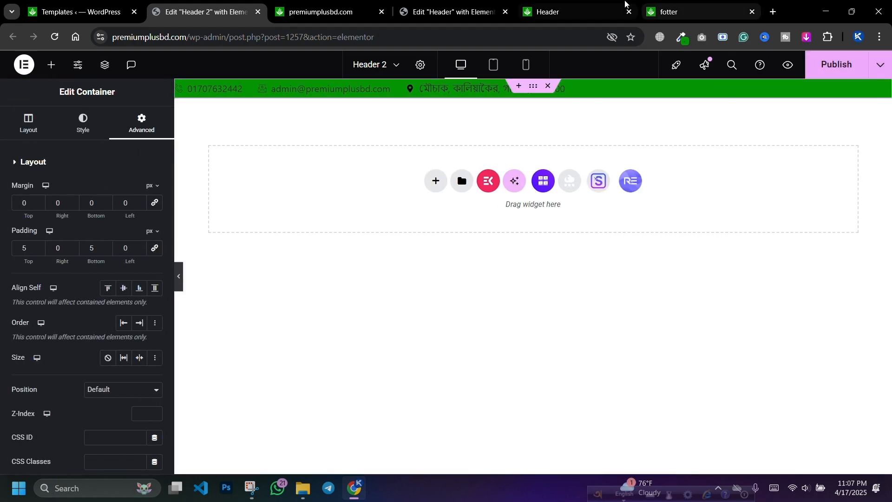
left_click(575, 6)
left_click(178, 3)
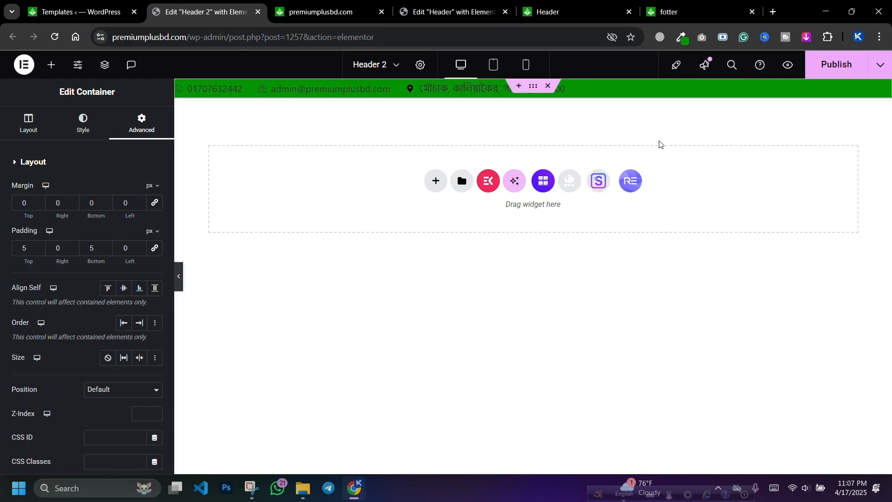
Set the normal colour of the contact list's icons to white
left_click(883, 92)
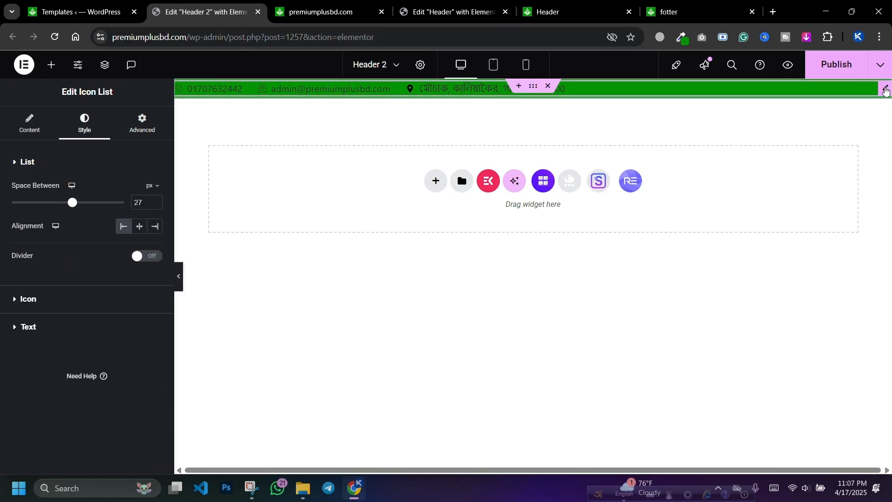
left_click(44, 303)
left_click(155, 242)
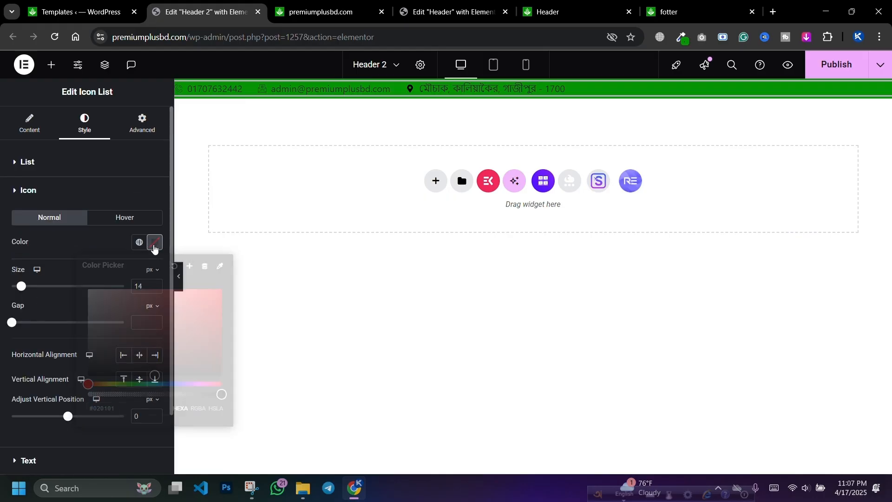
left_click_drag(119, 295, 54, 243)
left_click(54, 242)
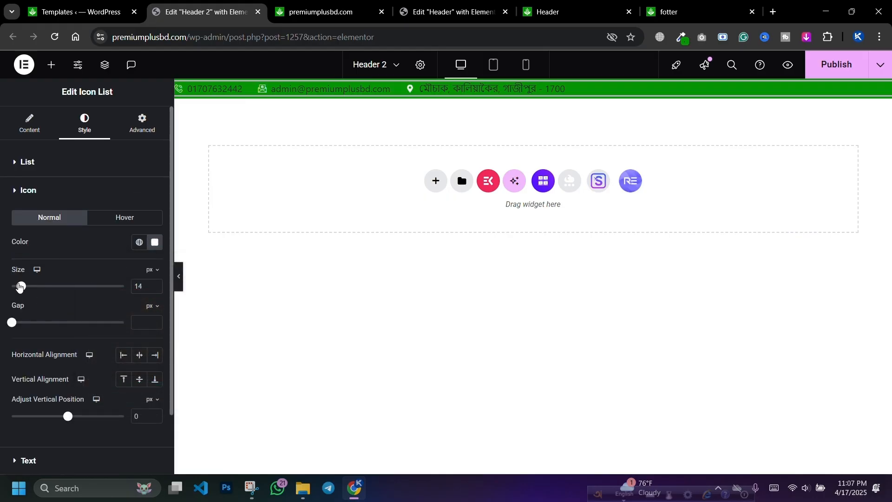
Set the list icons' gap to 0 px and try adjusting their vertical position
left_click_drag(23, 286, 23, 286)
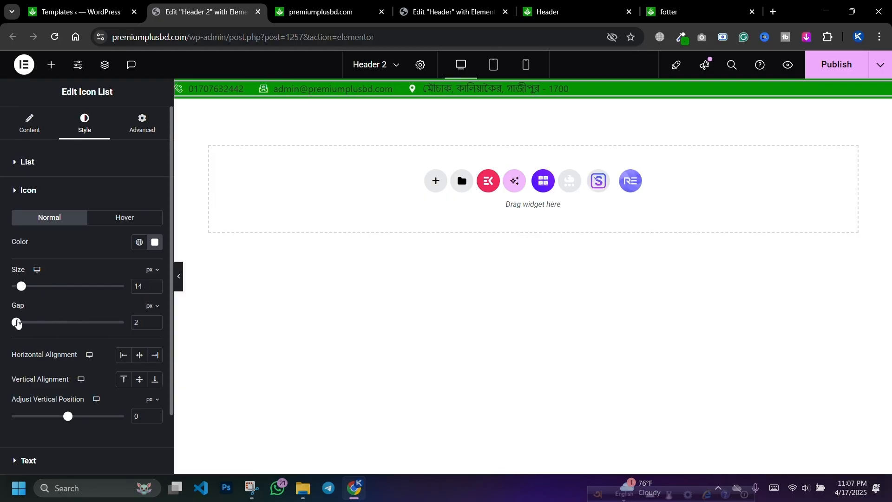
mouse_move(11, 322)
left_mouse_down()
mouse_move(2, 328)
mouse_move(99, 327)
mouse_move(1, 335)
left_mouse_up()
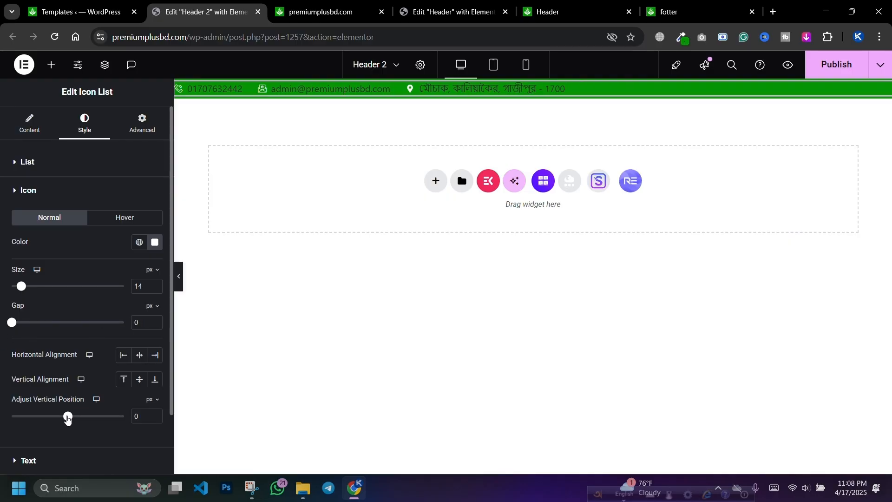
left_click_drag(68, 417, 91, 418)
Set the normal text colour of the contact list to #FFFFFF
scroll(63, 431, "down", 2)
left_click(65, 390)
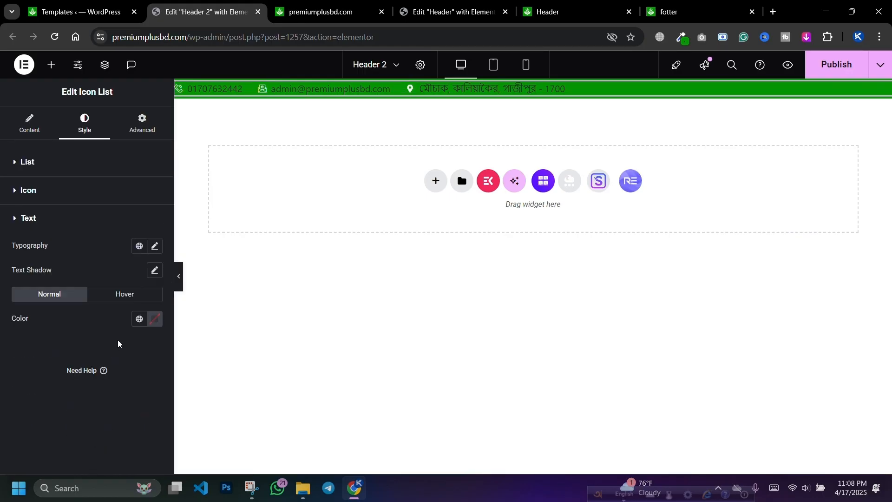
left_click(155, 319)
type("#FFFFFF")
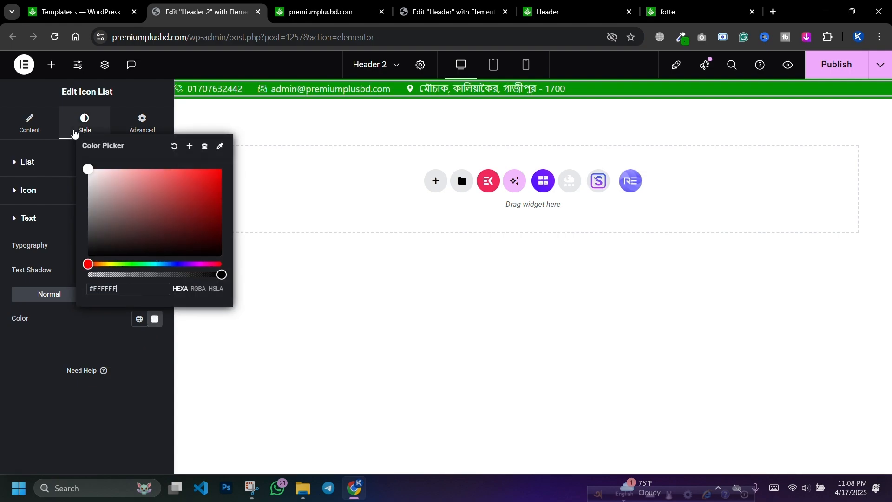
left_click(79, 353)
Set the contact list text's font family to Anek Bangla
left_click(155, 251)
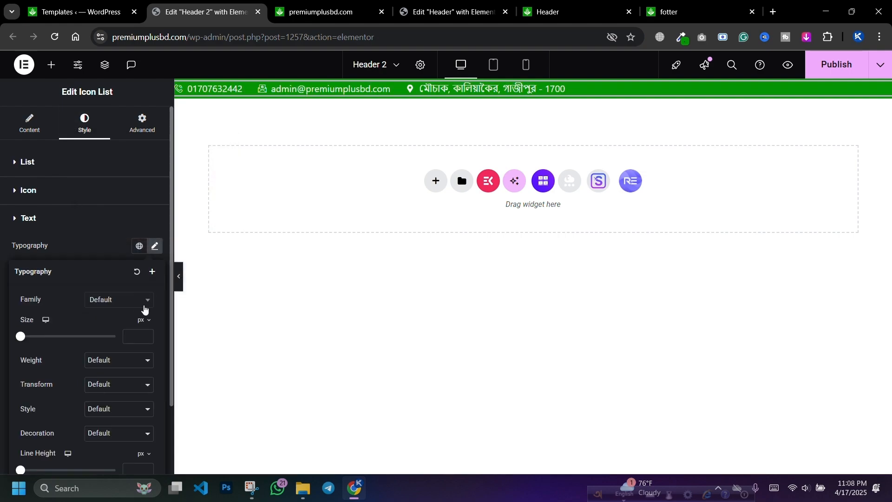
left_click(125, 302)
type("anek")
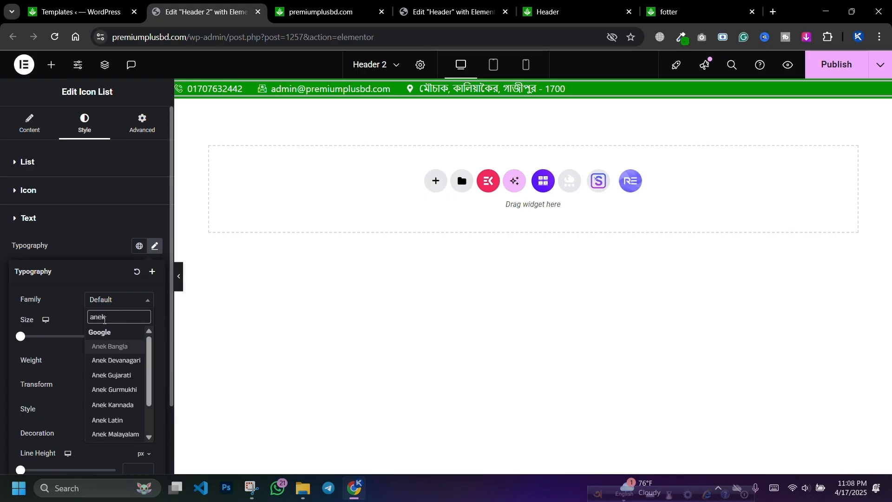
left_click(106, 346)
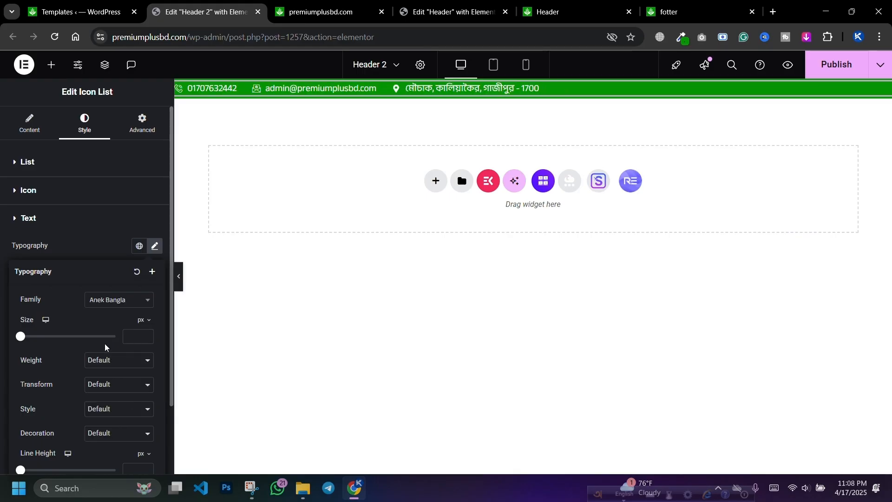
left_click(90, 245)
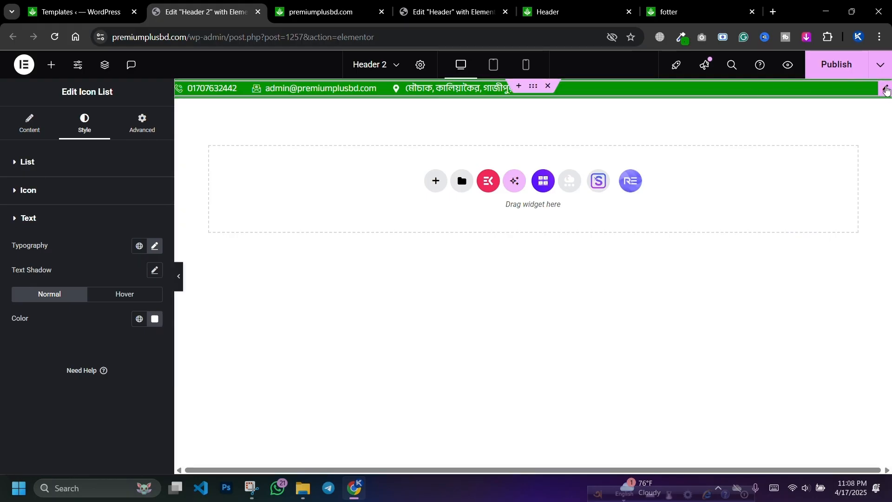
Give the contact icon list a custom width of 60%
left_click(136, 131)
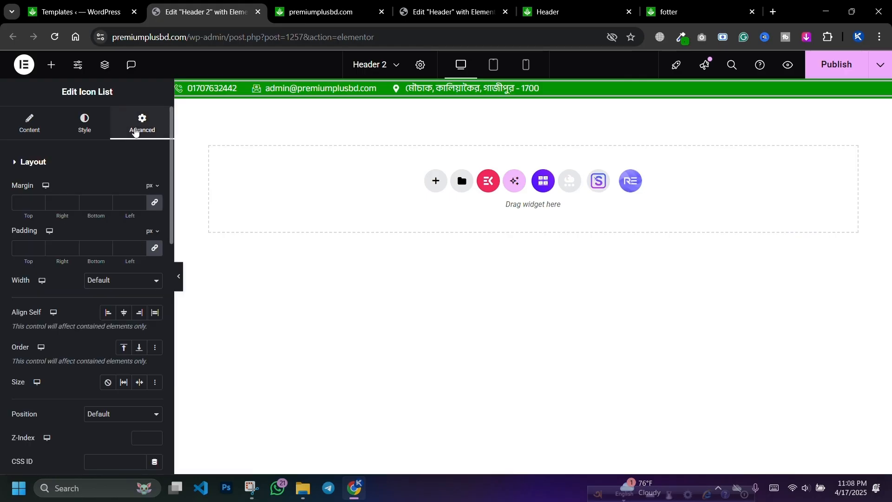
left_click(106, 281)
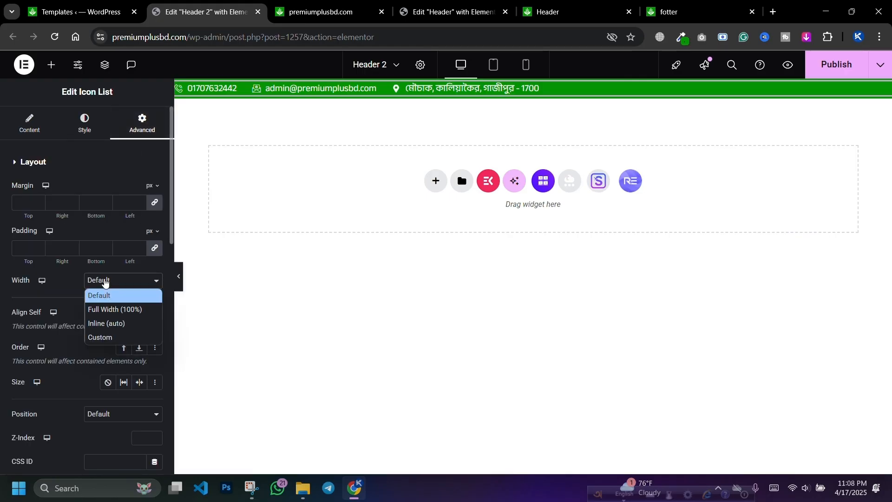
left_click(106, 337)
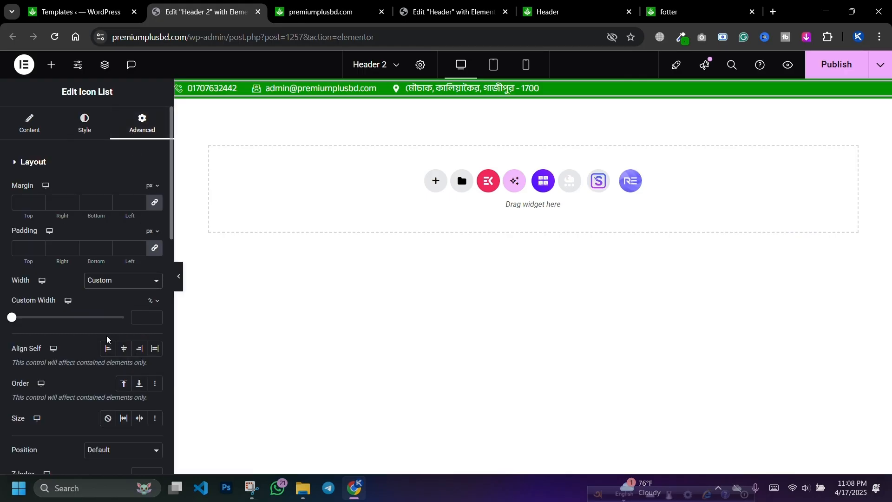
left_click_drag(11, 317, 80, 318)
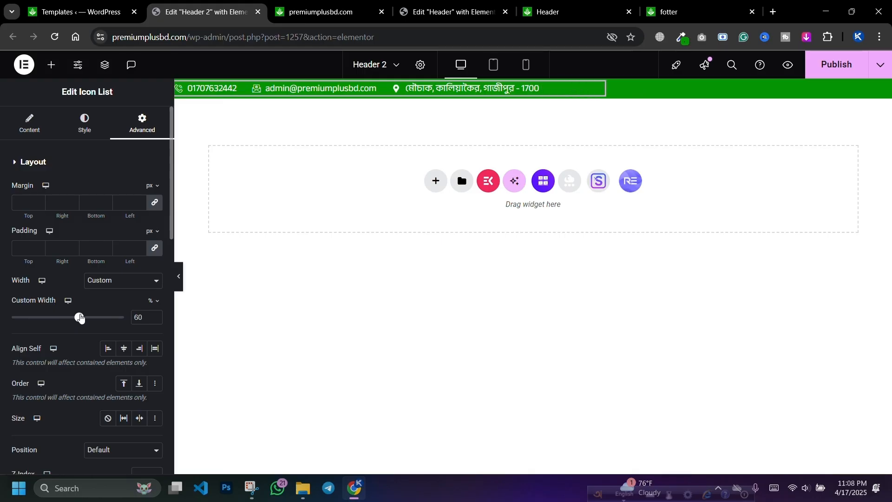
Add a Social Icons widget below the contact list in the green top bar and compare it with the finished Header preview
left_click(51, 65)
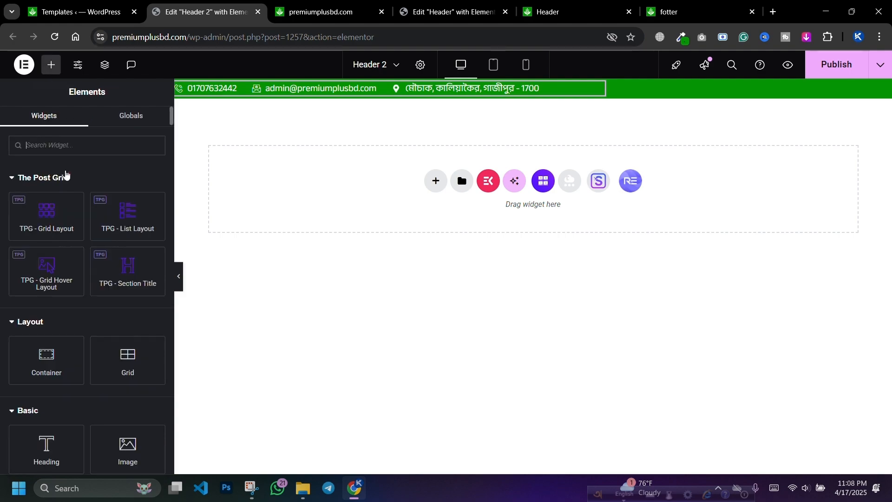
left_click(68, 146)
type("soc")
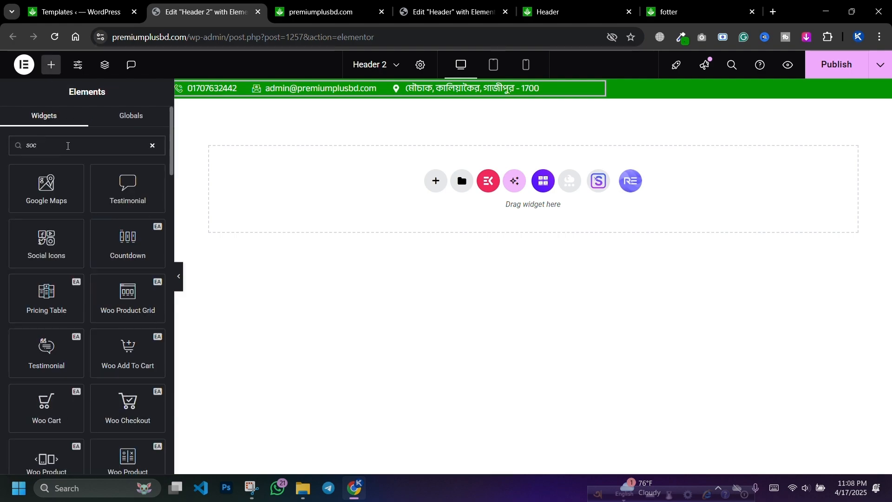
type("ial")
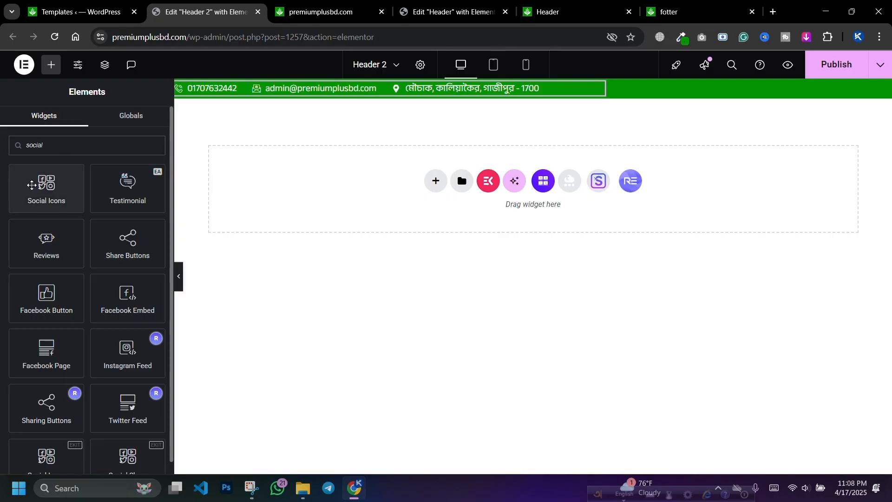
left_click_drag(46, 186, 592, 99)
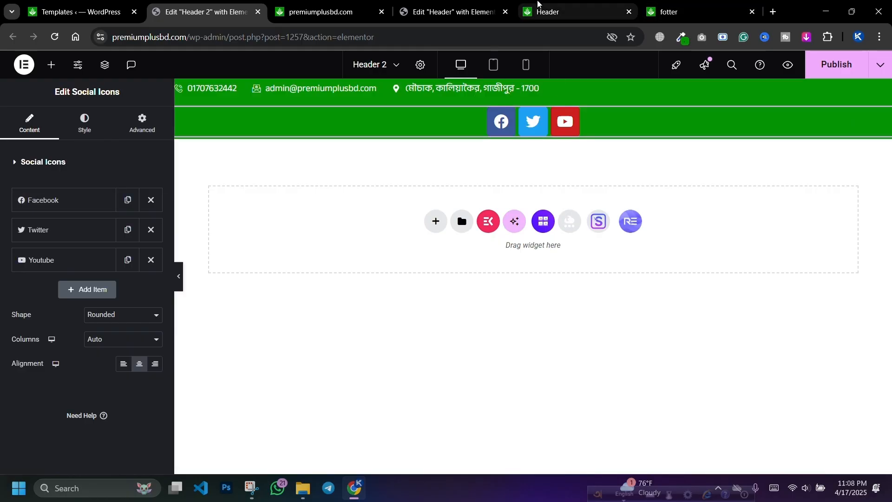
left_click(546, 12)
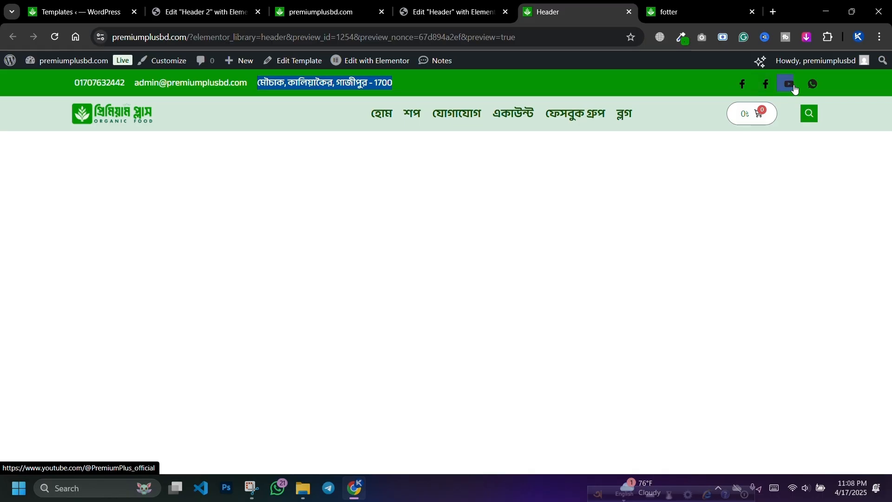
left_click(200, 11)
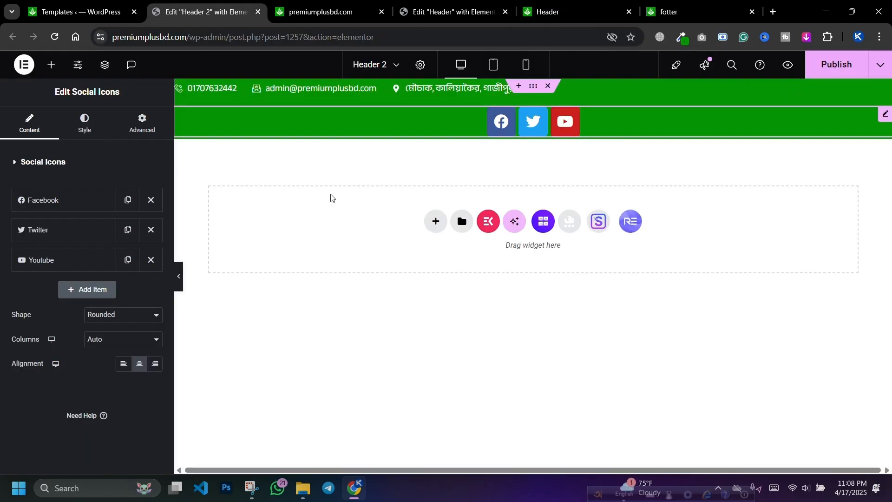
Give the Facebook social icon custom colours, with primary #FFFFFF and secondary #000000
left_click(81, 201)
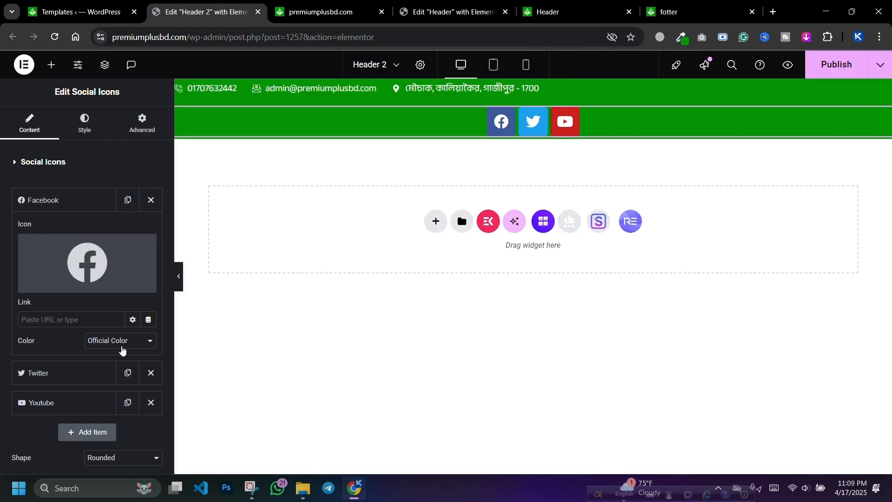
left_click(122, 343)
left_click(117, 370)
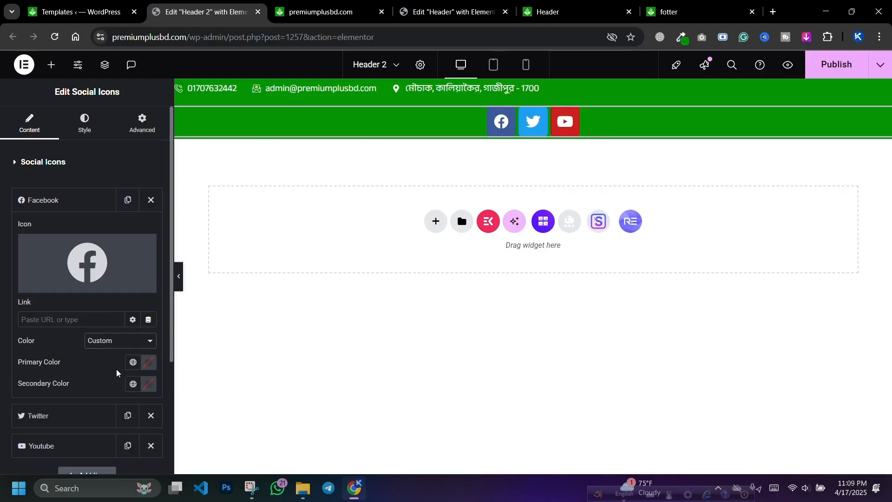
left_click(148, 362)
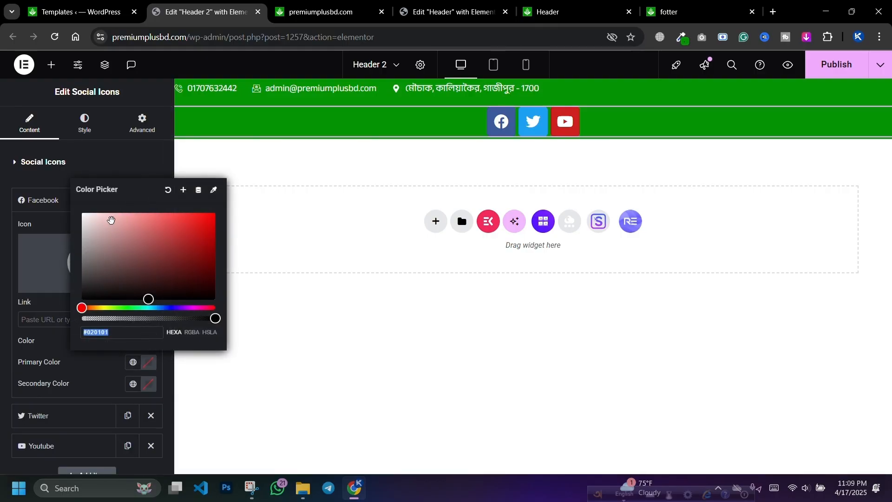
type("#FFFFFF")
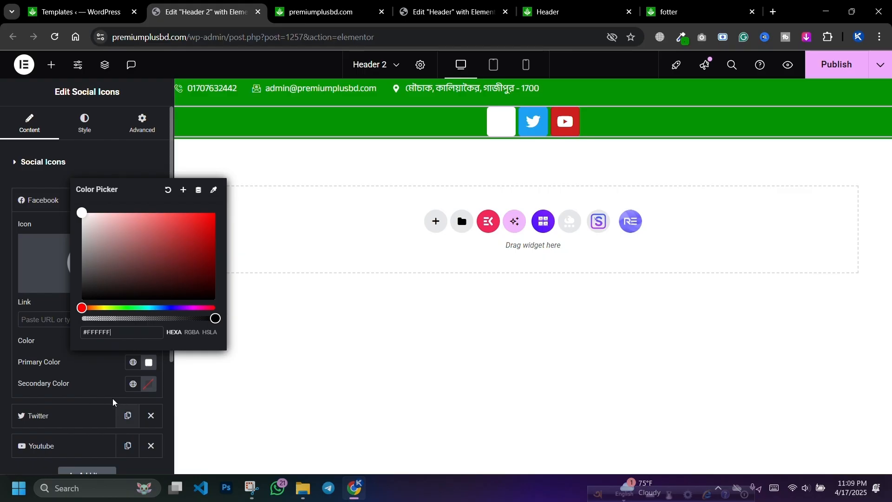
left_click(152, 384)
left_click_drag(154, 284, 216, 324)
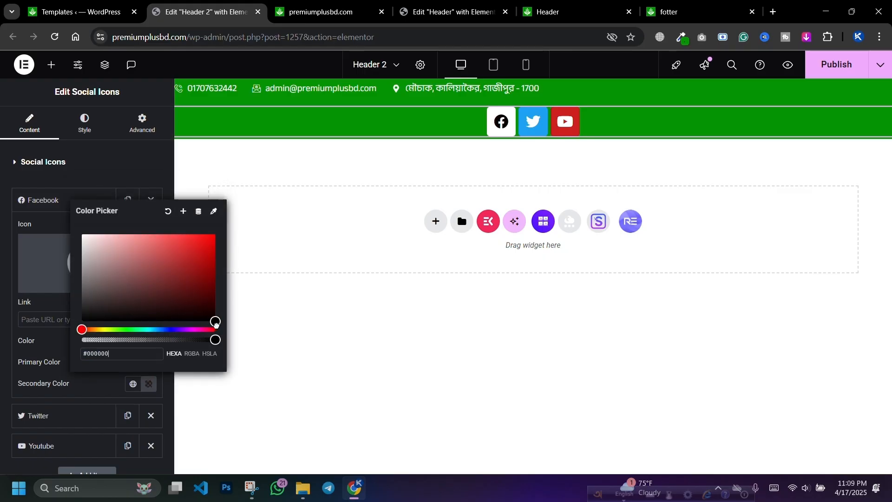
left_click(93, 375)
left_click(69, 204)
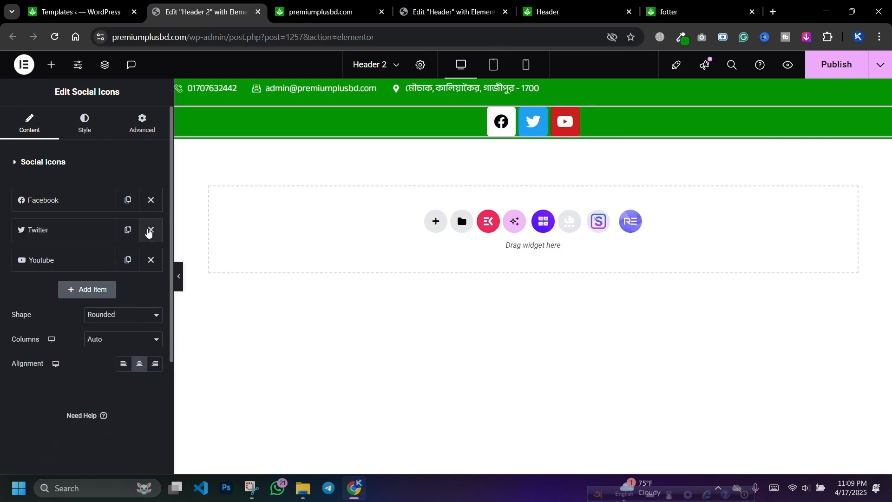
Remove the Twitter and Youtube items and duplicate the Facebook item until the widget has four items
left_click(148, 231)
left_click(148, 231)
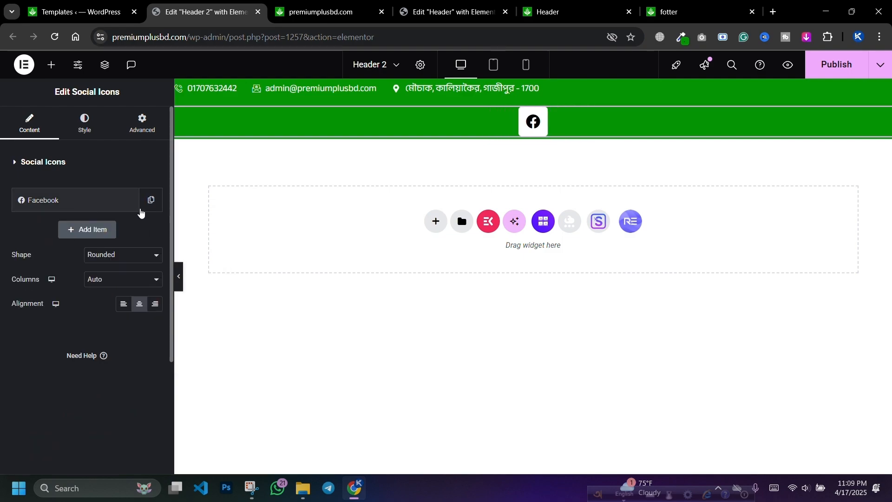
left_click(144, 210)
left_click(128, 230)
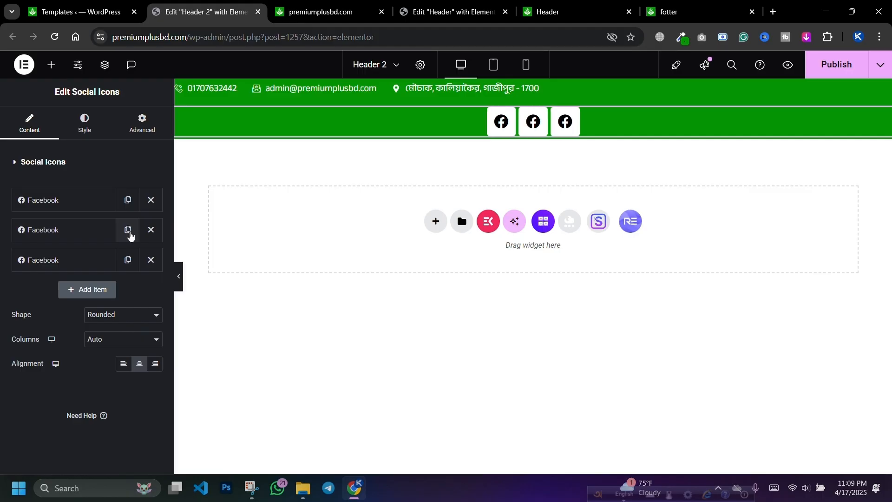
left_click(128, 230)
Change the fourth social item's icon to WhatsApp from the icon library
left_click(65, 300)
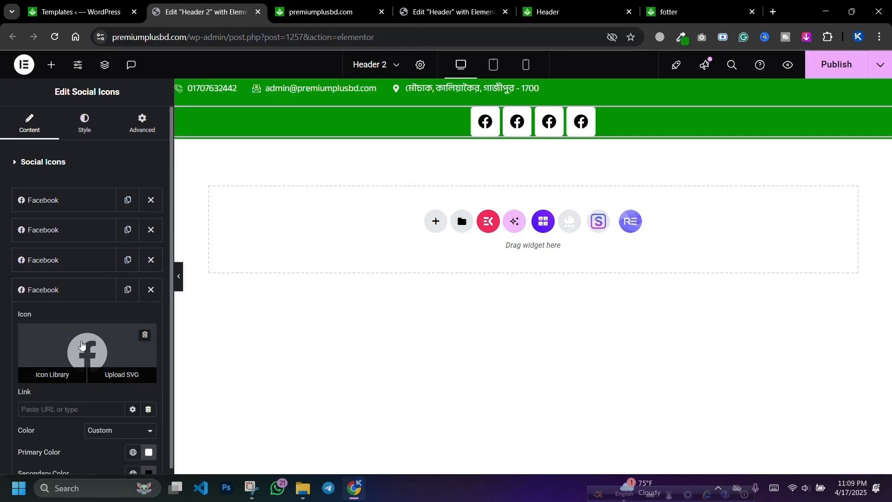
left_click(82, 346)
left_click(346, 111)
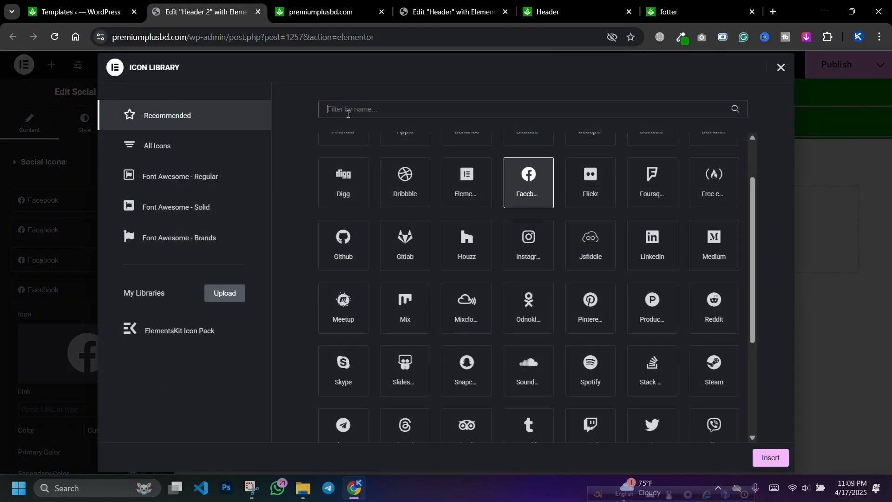
type("wha")
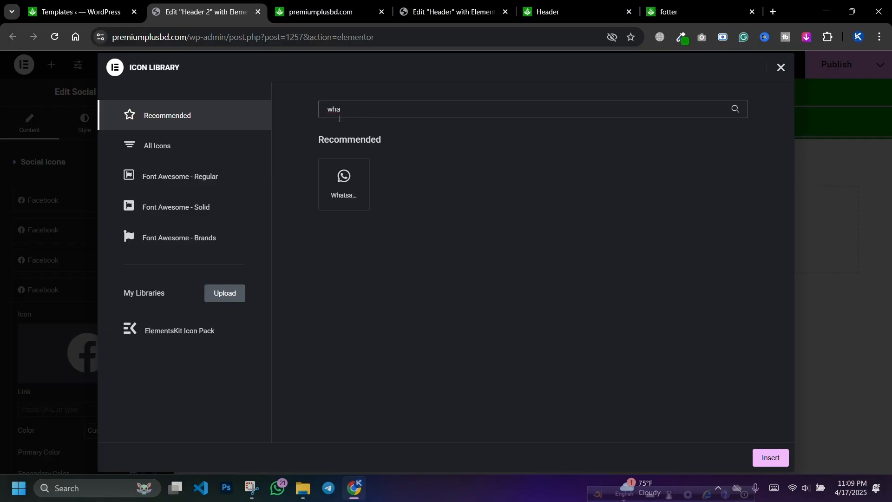
left_click(344, 181)
left_click(768, 457)
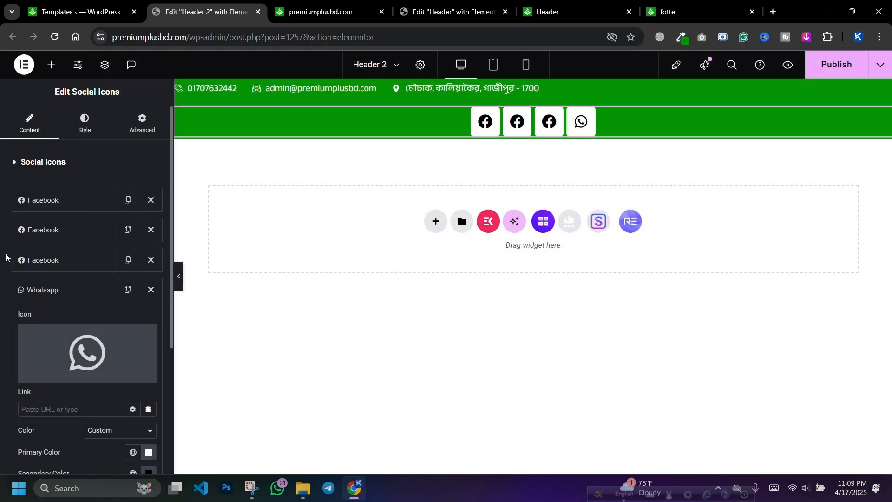
Change the third social item's icon to Youtube from the icon library
left_click(53, 260)
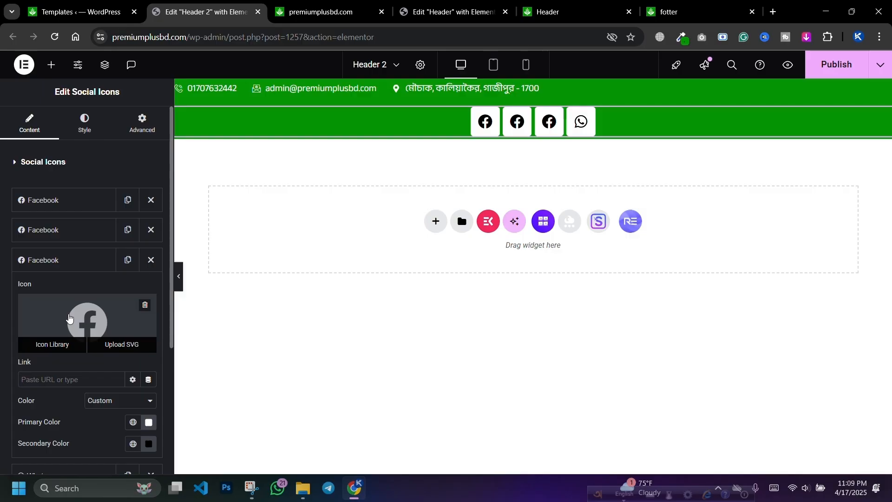
left_click(68, 317)
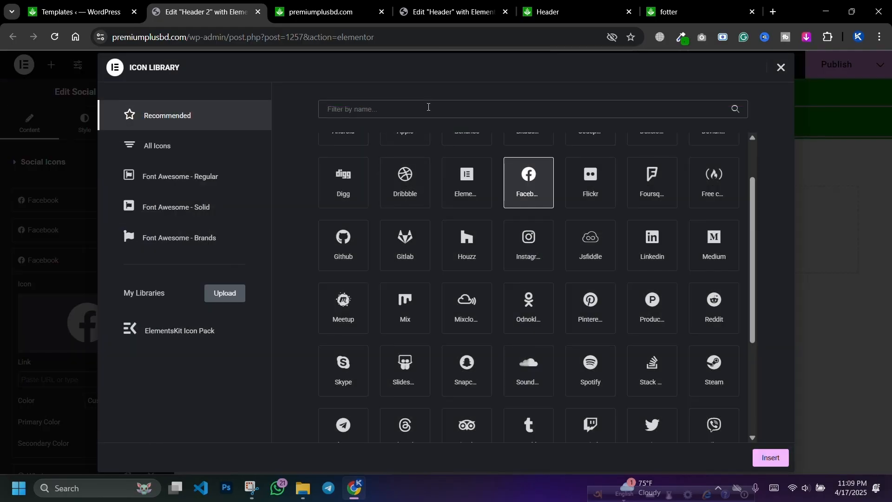
left_click(428, 107)
type("yout")
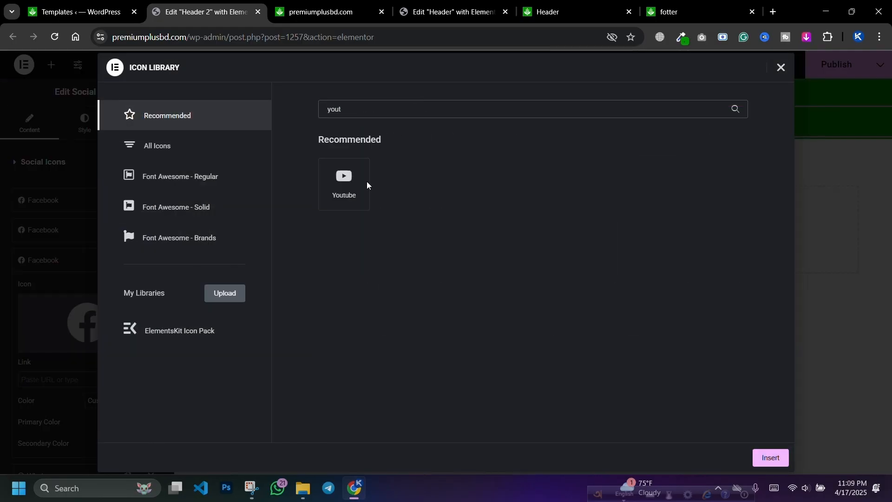
left_click(367, 185)
left_click(770, 457)
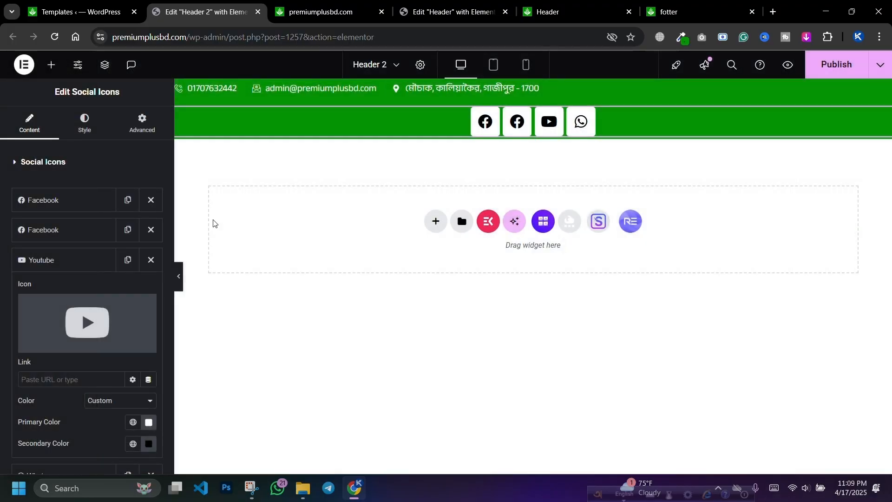
left_click(72, 206)
left_click(72, 204)
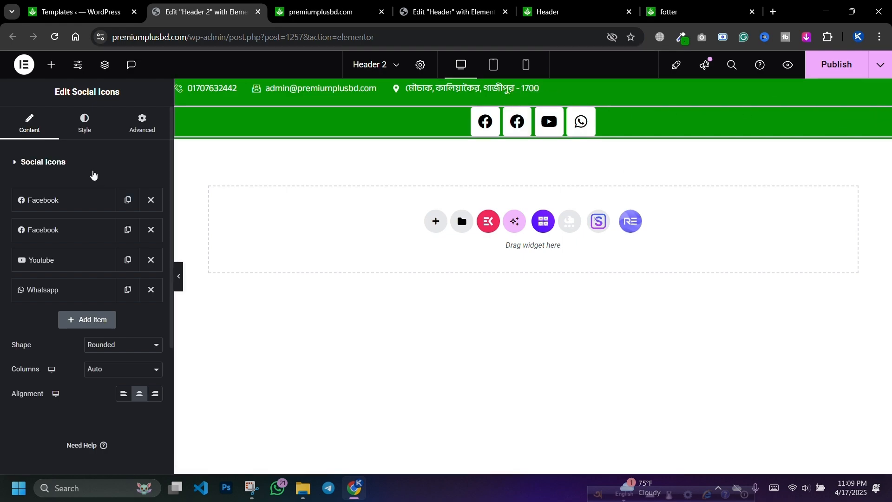
Give the Social Icons widget a custom width of 40%
left_click(140, 129)
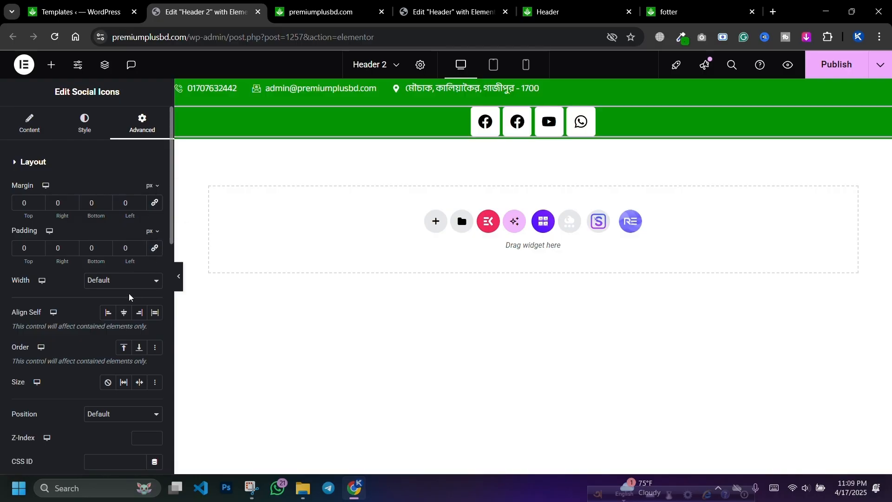
left_click(119, 281)
left_click(105, 330)
left_click(109, 281)
left_click(104, 338)
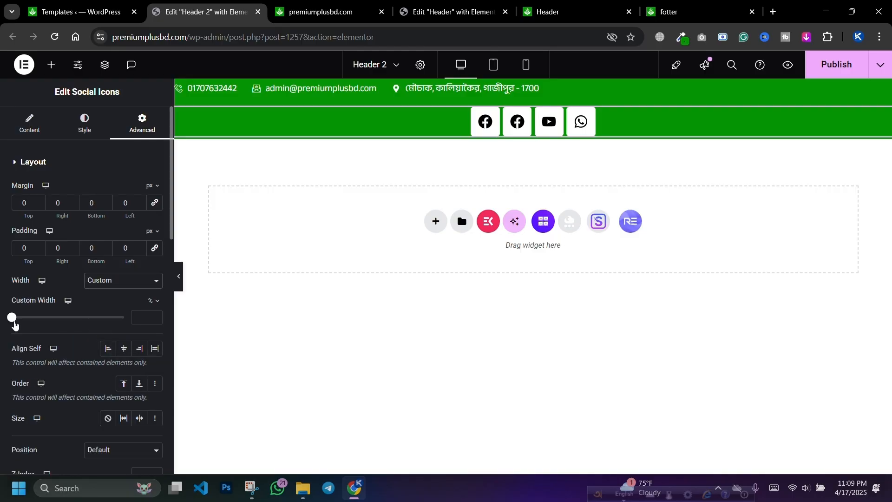
left_click_drag(13, 320, 58, 318)
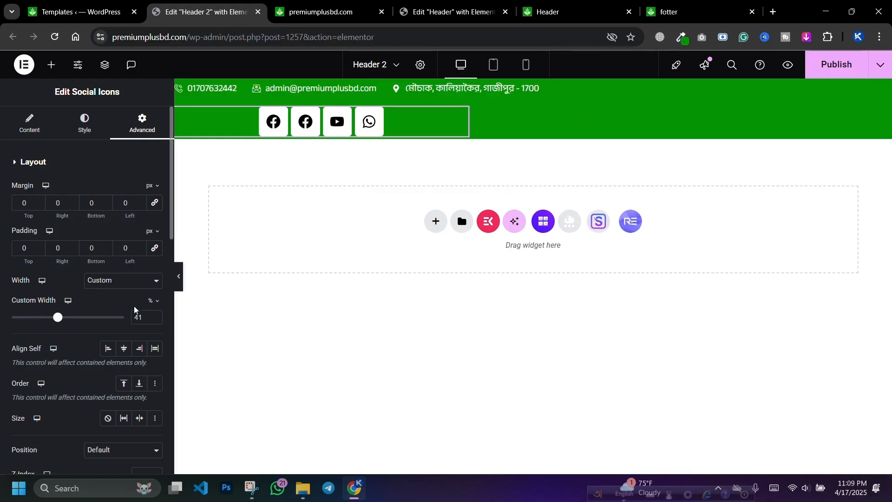
left_click(155, 320)
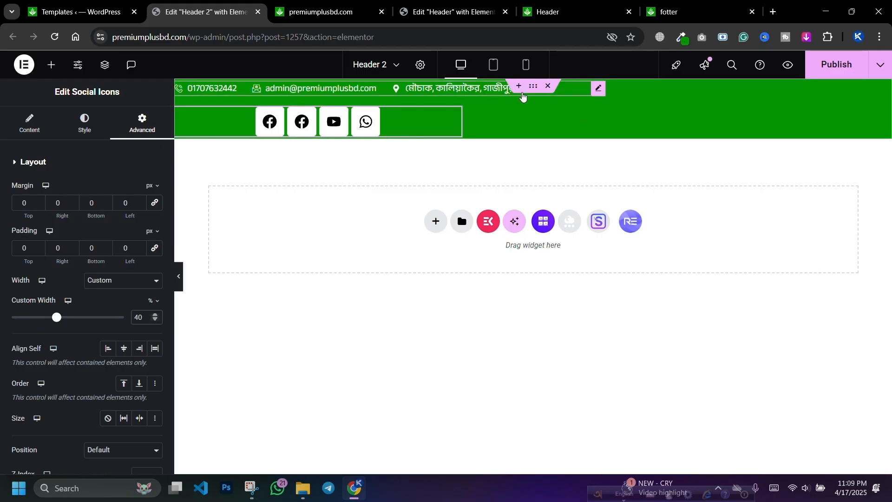
Set the green top bar container's item direction to horizontal row
left_click(530, 88)
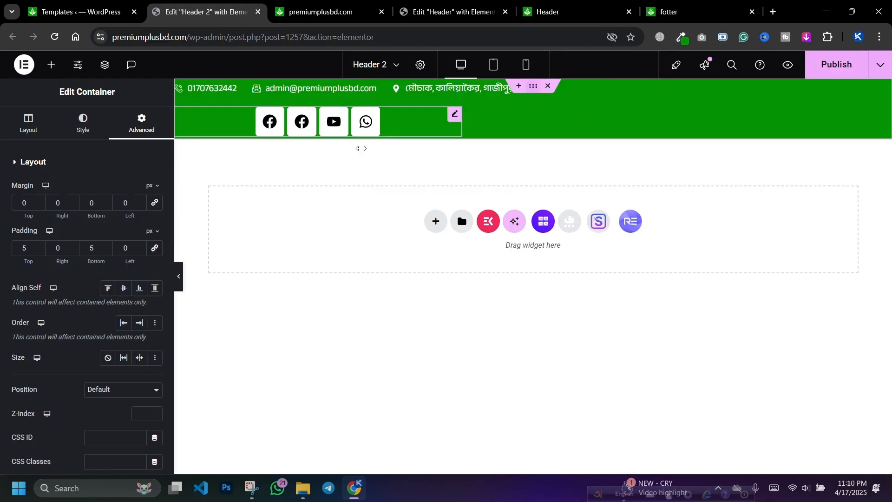
left_click(32, 130)
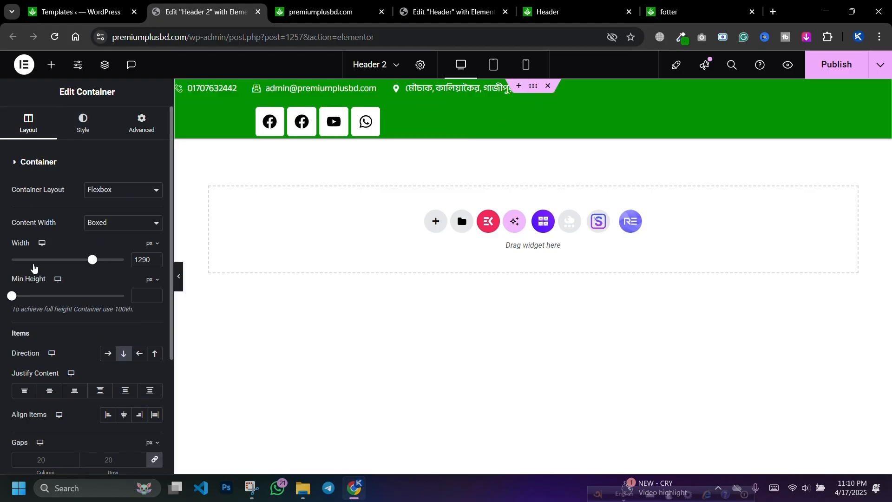
scroll(48, 291, "down", 1)
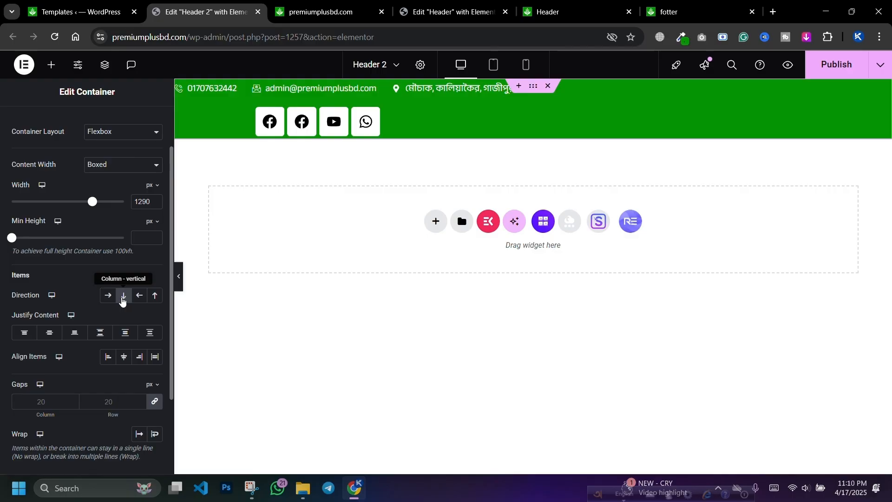
left_click(123, 298)
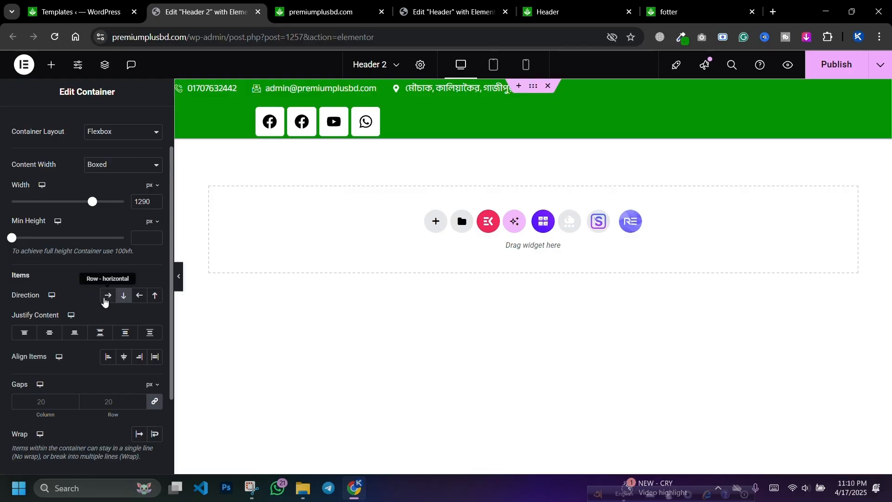
left_click(108, 296)
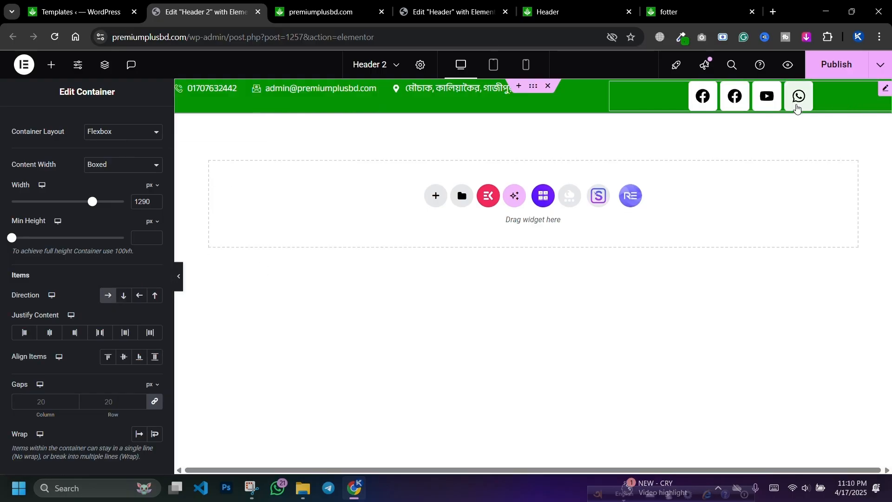
Set the Social Icons widget's icon size to 14 px, padding to 0.3 em and spacing to 12 px
left_click(885, 89)
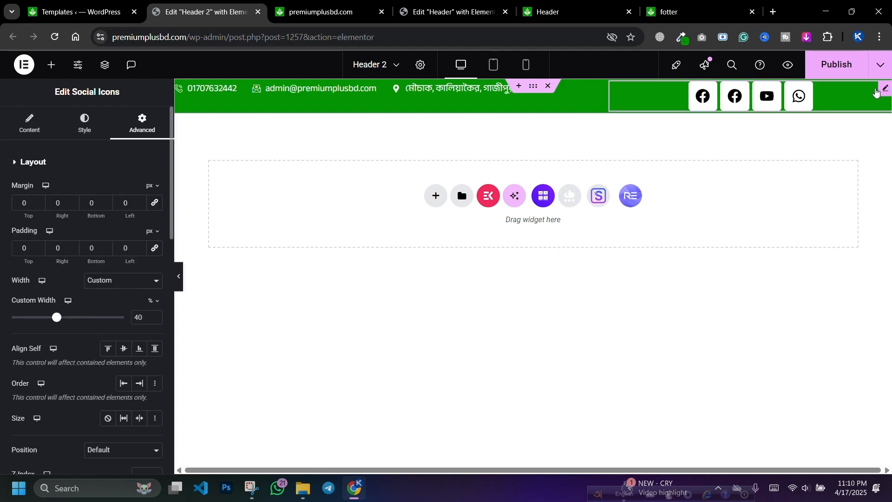
left_click(99, 129)
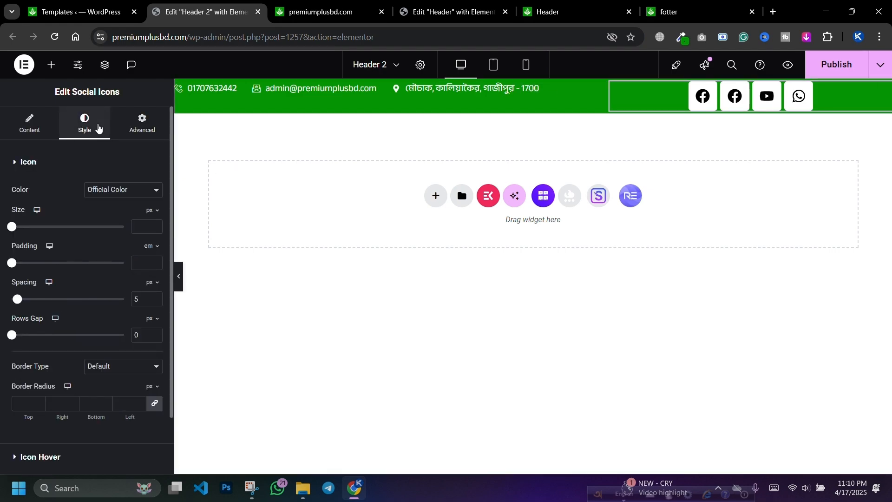
left_click(27, 124)
left_click(84, 123)
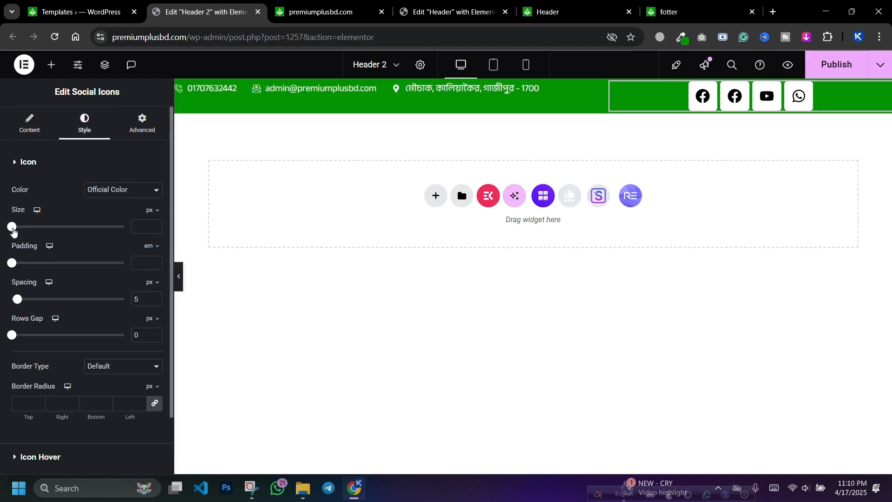
left_click_drag(14, 230, 17, 229)
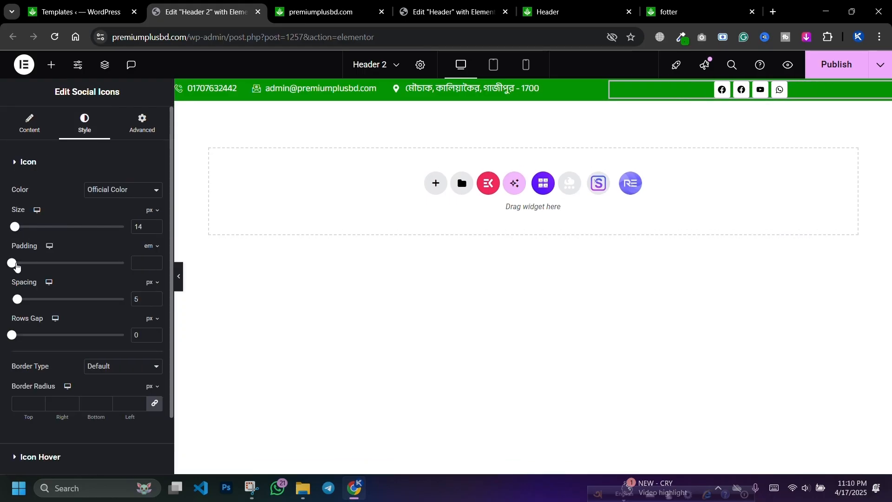
mouse_move(16, 266)
left_mouse_down()
mouse_move(28, 266)
mouse_move(20, 267)
left_mouse_up()
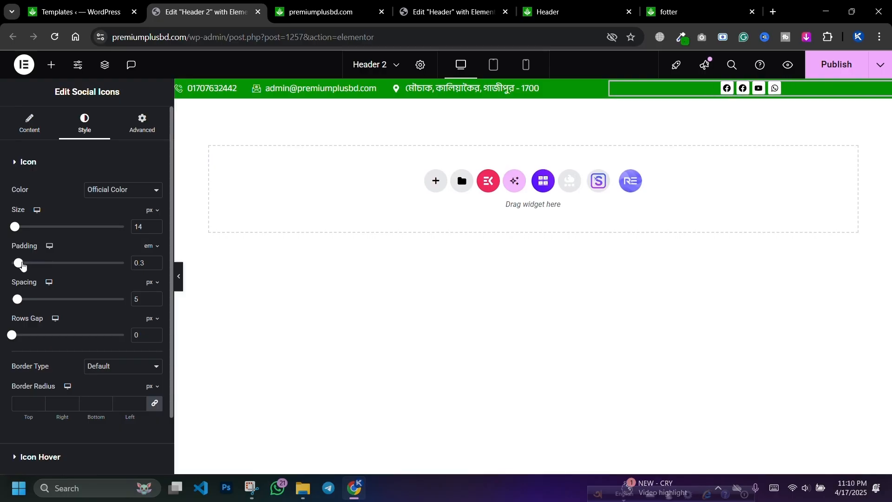
mouse_move(18, 299)
left_mouse_down()
mouse_move(34, 301)
mouse_move(27, 301)
left_mouse_up()
mouse_move(19, 337)
left_mouse_down()
mouse_move(107, 335)
mouse_move(1, 339)
left_mouse_up()
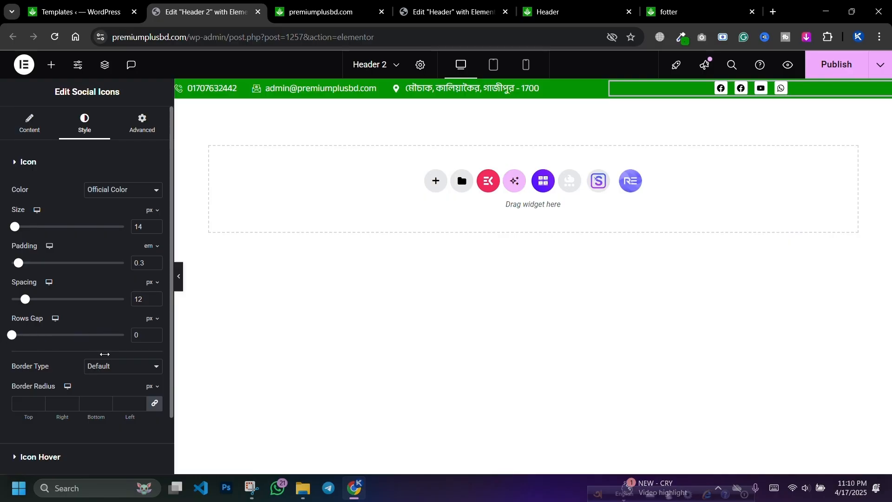
scroll(74, 394, "down", 2)
left_click(70, 391)
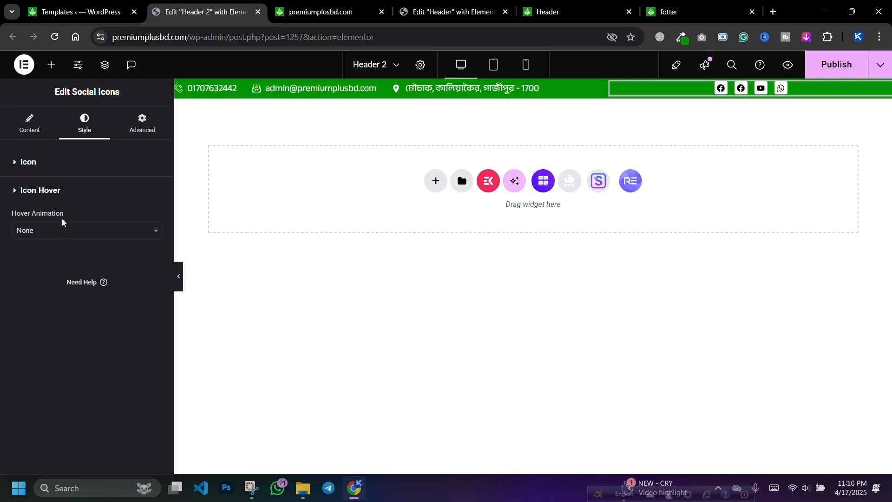
left_click(64, 230)
left_click(63, 232)
Try different self-alignments and the Start order on the Social Icons widget, and undo the order change
left_click(152, 131)
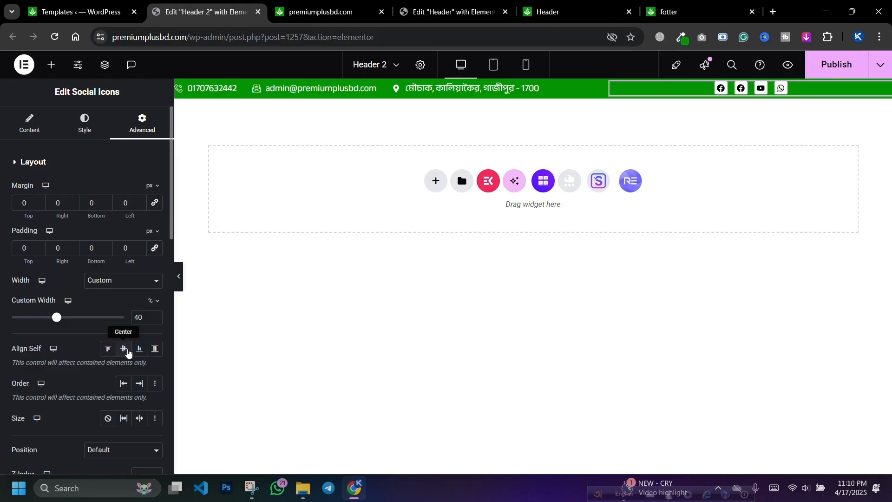
left_click(147, 351)
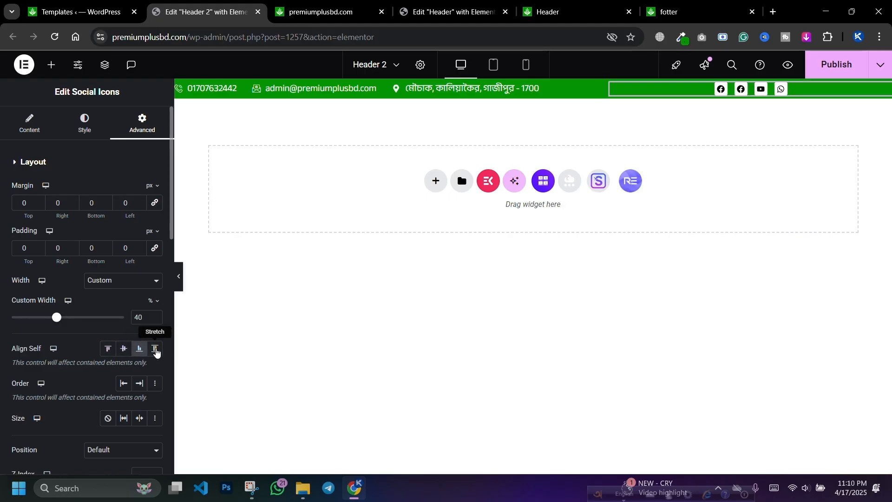
left_click(156, 351)
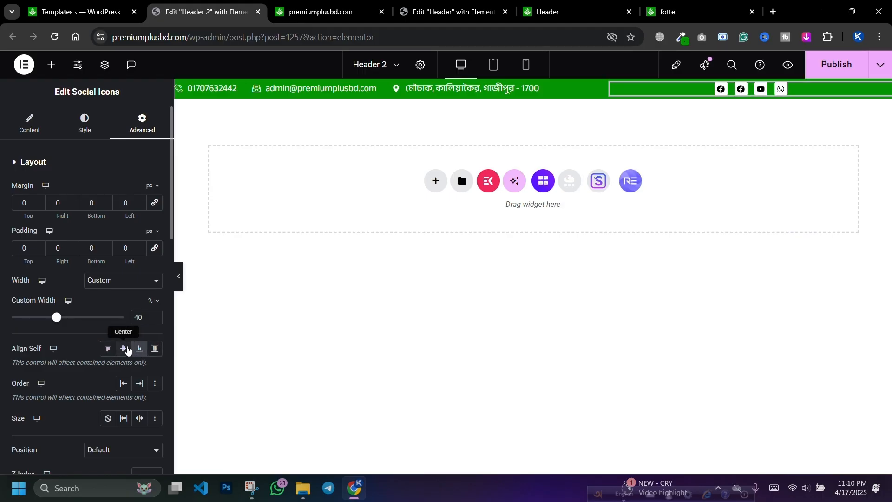
left_click(124, 350)
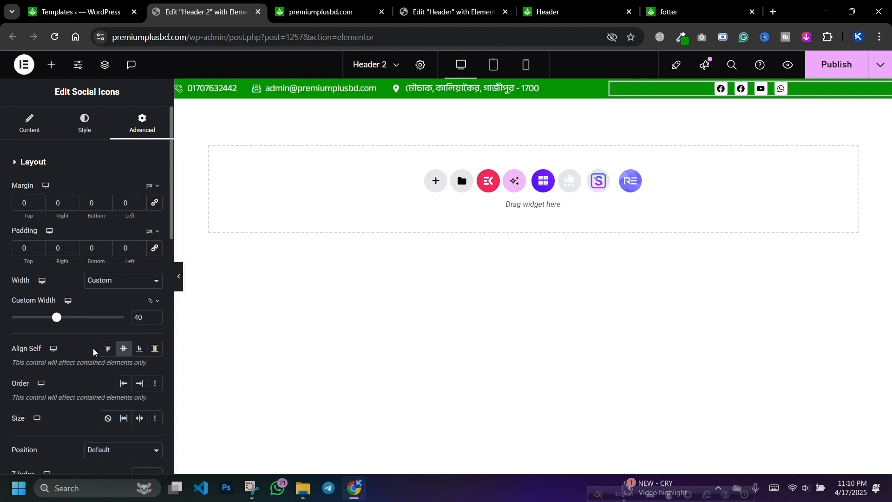
left_click(123, 350)
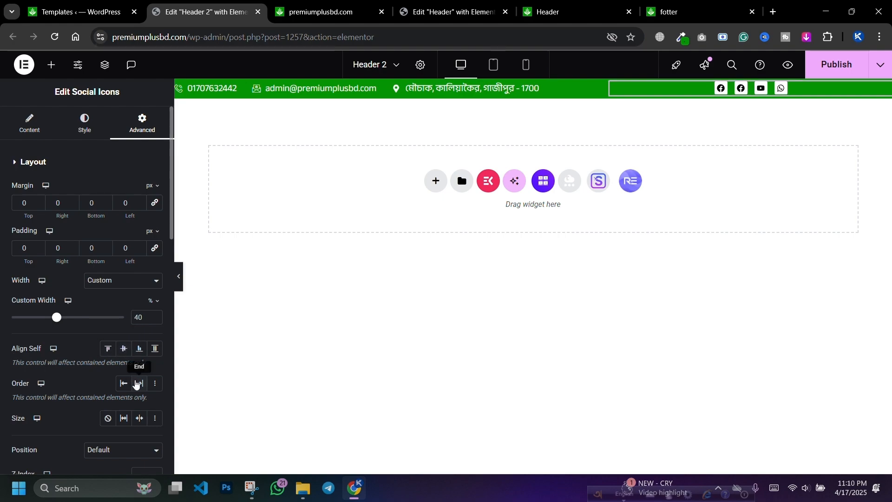
left_click(124, 383)
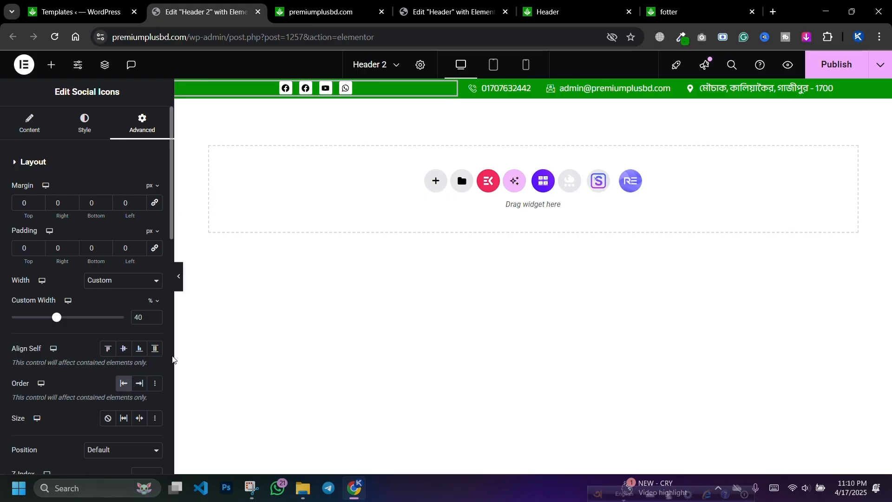
key("ctrl+z")
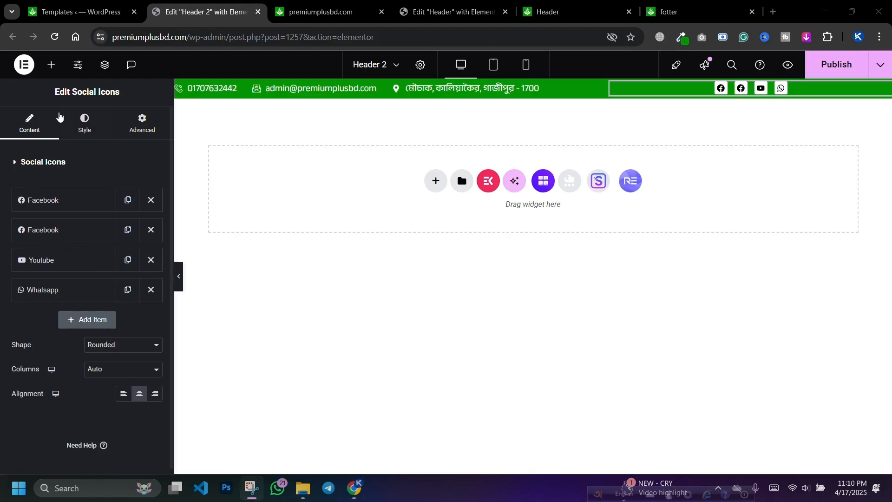
Align the social icons to the right within their widget and publish Header 2
left_click(154, 393)
left_click(122, 394)
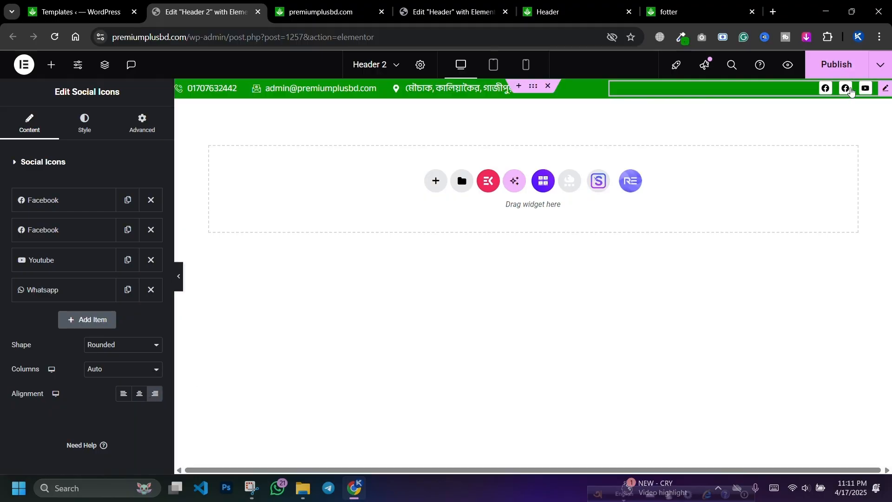
left_click(836, 64)
Reload the live homepage and examine how the published green top bar is laid out
left_click(590, 4)
left_click(325, 11)
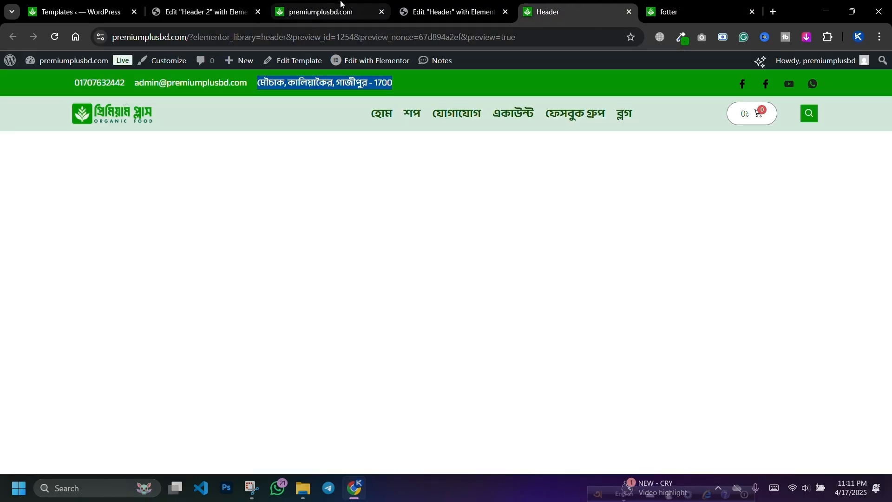
left_click(55, 36)
scroll(101, 138, "up", 15)
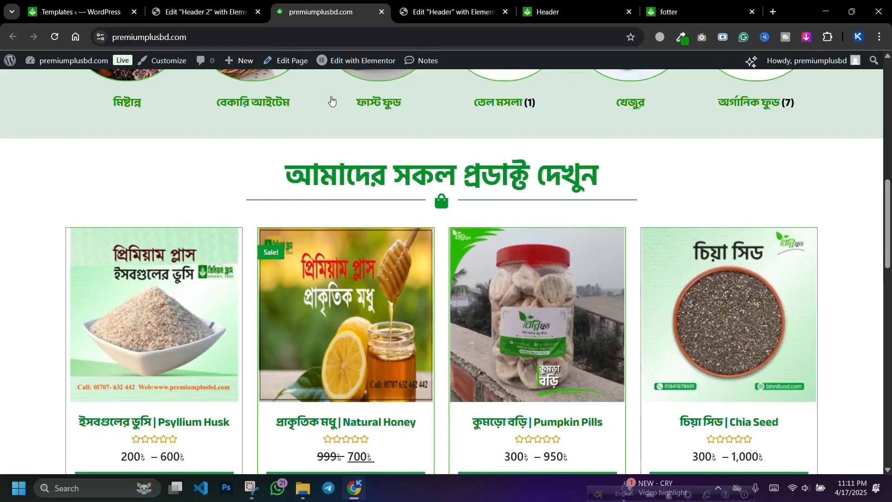
scroll(375, 163, "up", 11)
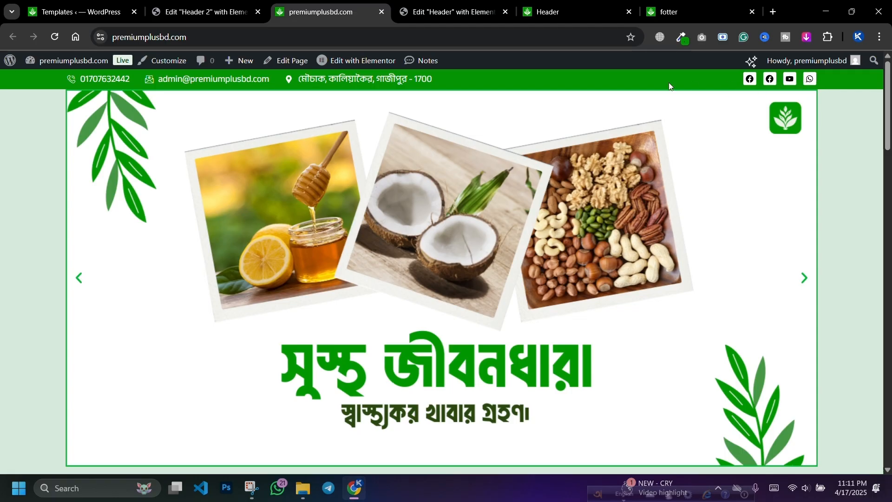
Back in the Header 2 editor, set the green top bar container's top and bottom padding to 10 px
left_click(238, 4)
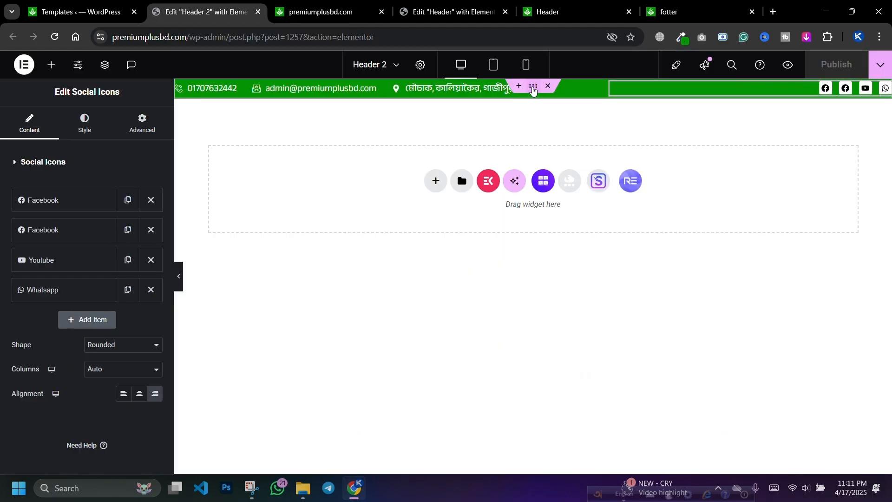
left_click(533, 89)
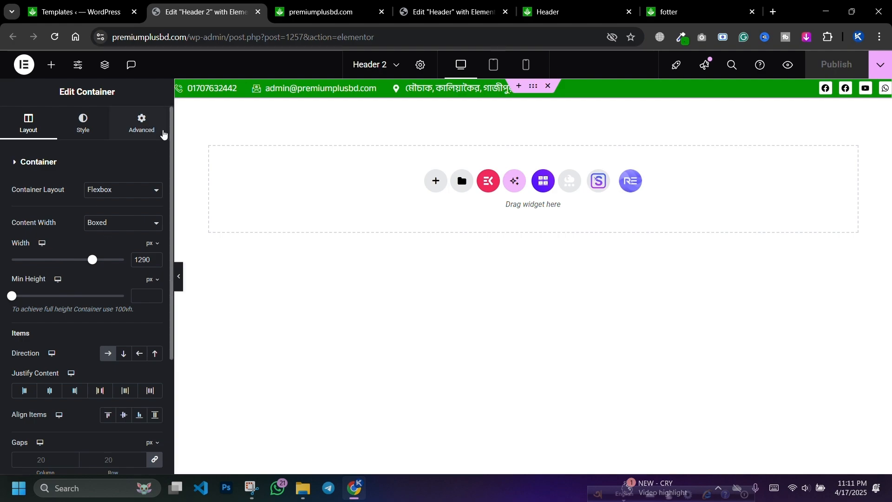
left_click(161, 133)
left_click(39, 246)
left_click(39, 246)
left_click(39, 246)
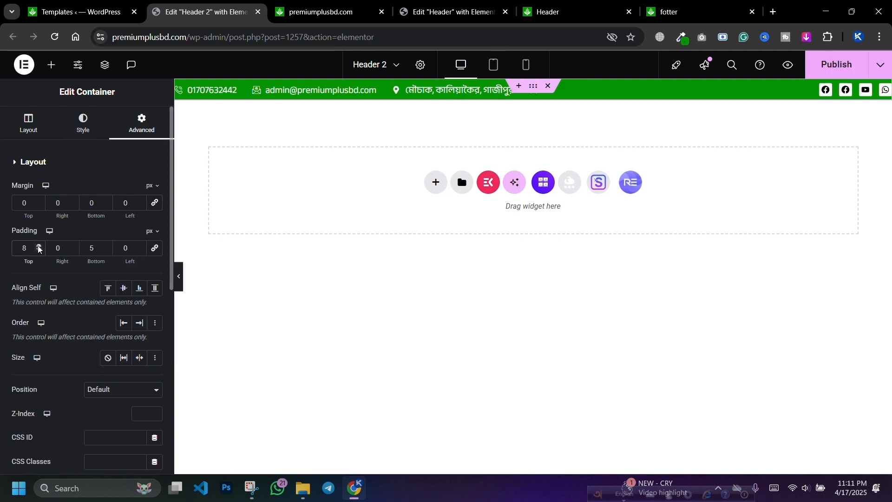
left_click(39, 246)
left_click(39, 246)
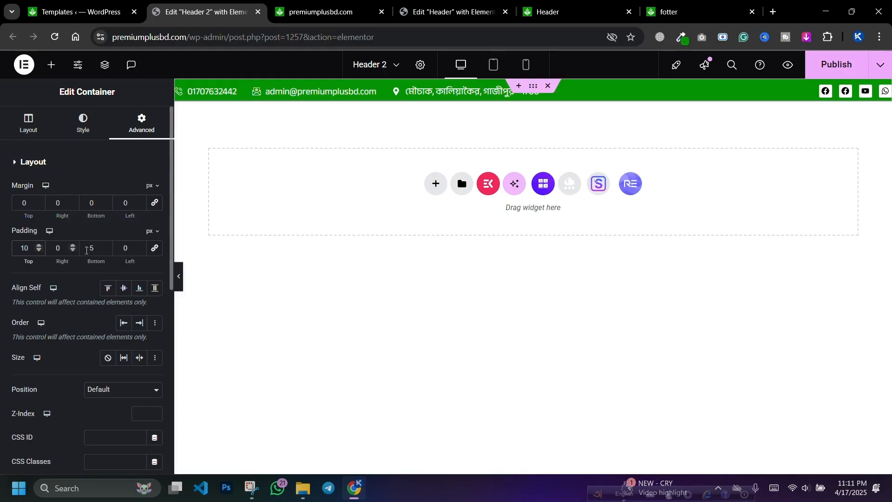
left_click(107, 245)
left_click(107, 245)
left_click(107, 246)
left_click(107, 246)
left_click(107, 245)
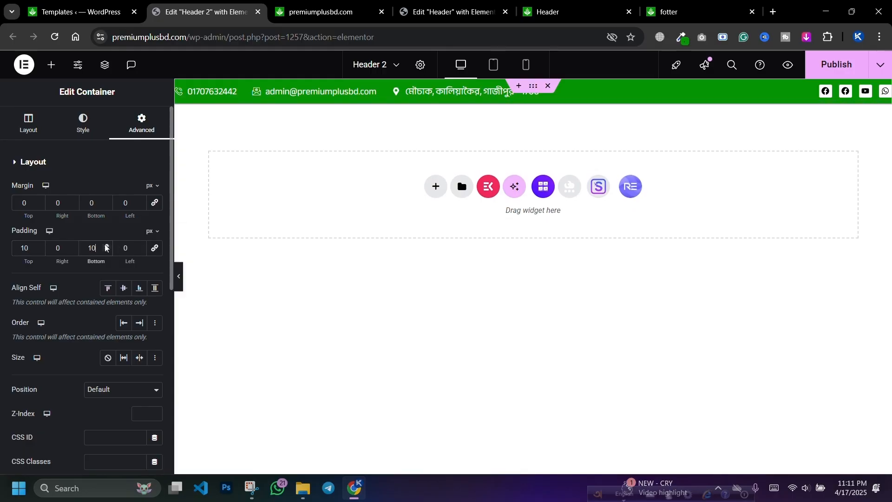
Widen the contact Icon List to a custom width of 80%
left_click(592, 92)
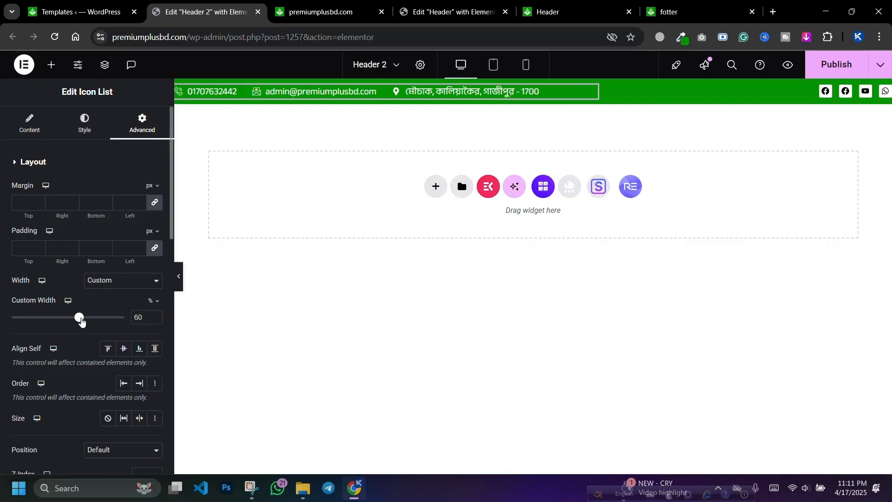
left_click_drag(81, 320, 96, 322)
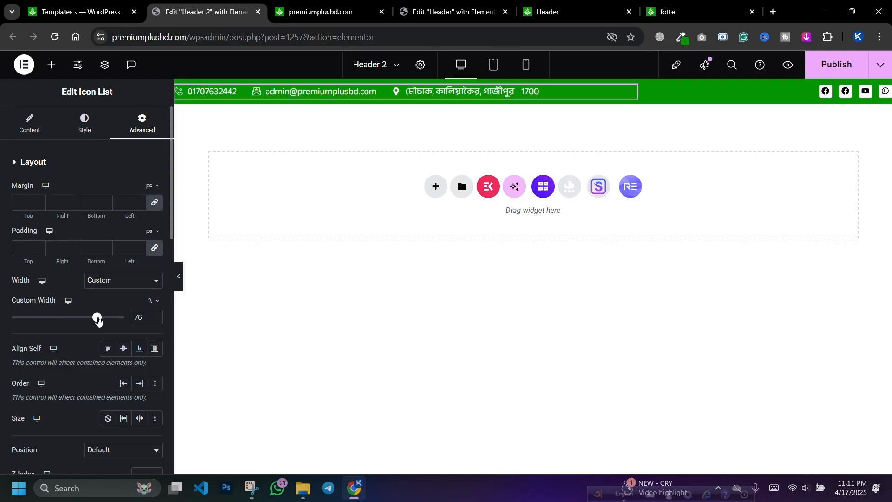
left_click_drag(98, 319, 101, 318)
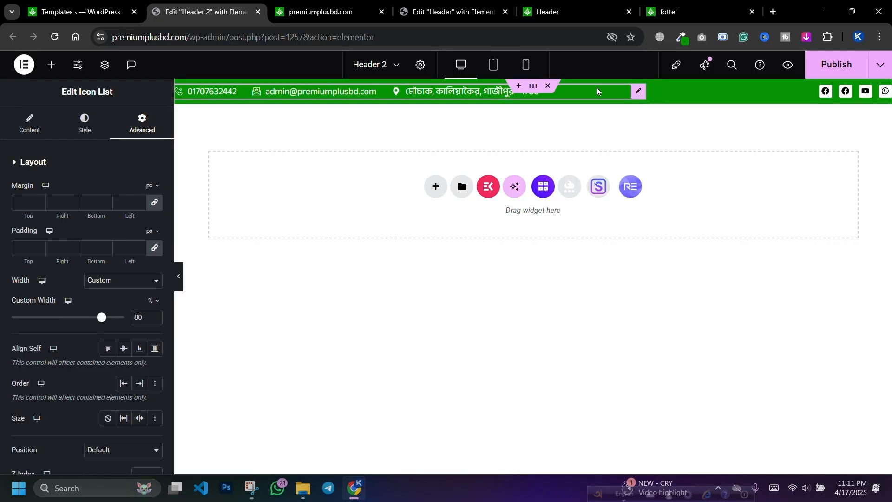
Set the contact Icon List's text size to 16 px in its typography settings
left_click(84, 125)
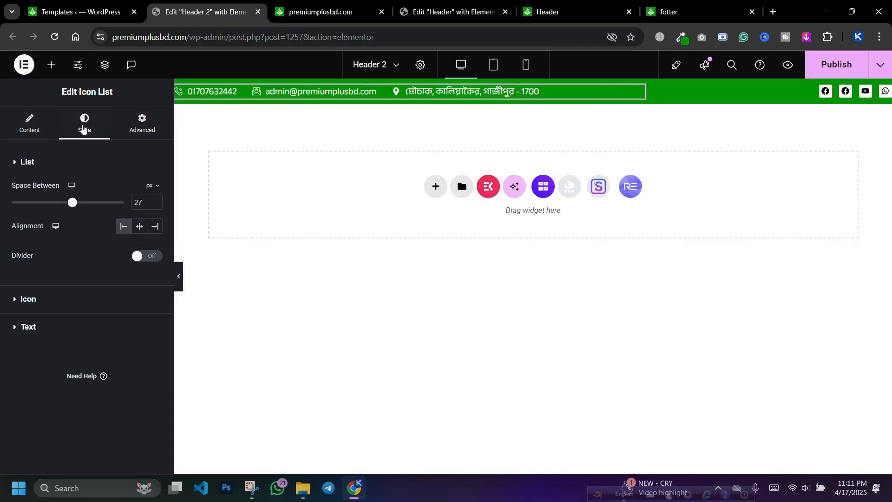
left_click(80, 326)
left_click(154, 246)
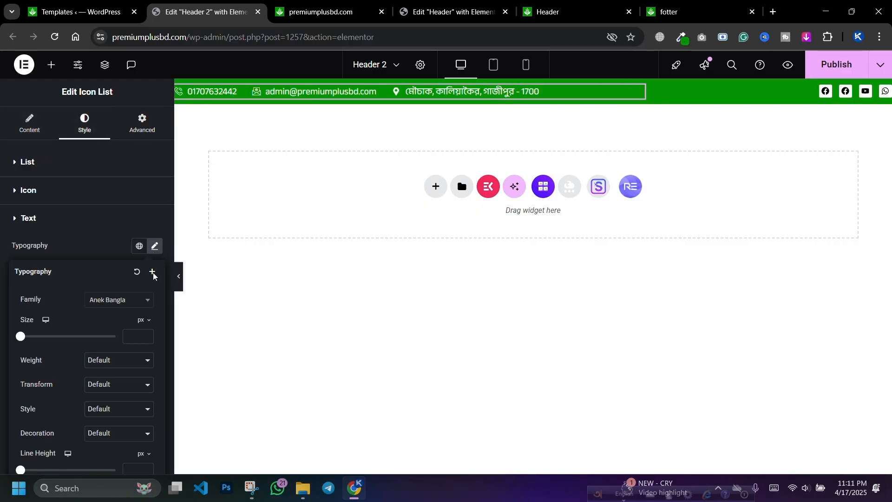
left_click(146, 333)
left_click(146, 333)
left_click(146, 333)
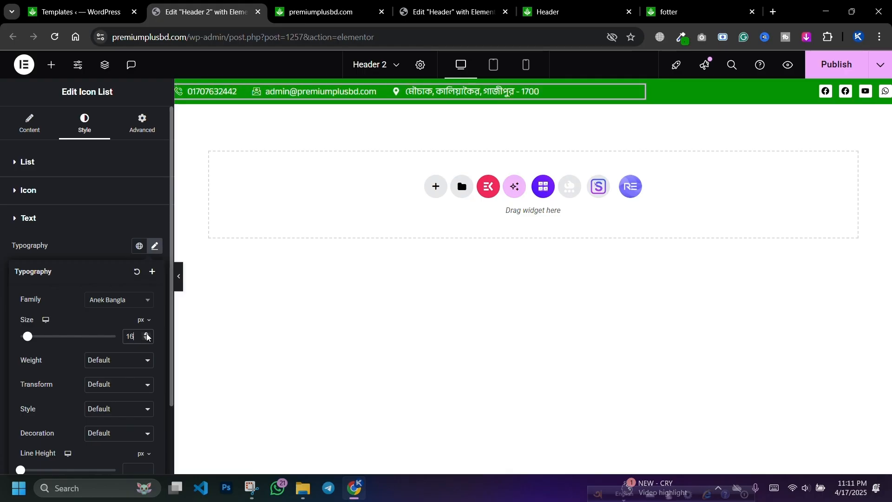
left_click(146, 334)
left_click(146, 340)
left_click(146, 340)
left_click(146, 340)
left_click(146, 340)
left_click(147, 340)
left_click(146, 336)
Compare Bold and Semi Bold weights for the contact list text and settle on 500 (Medium)
left_click(97, 361)
left_click(100, 275)
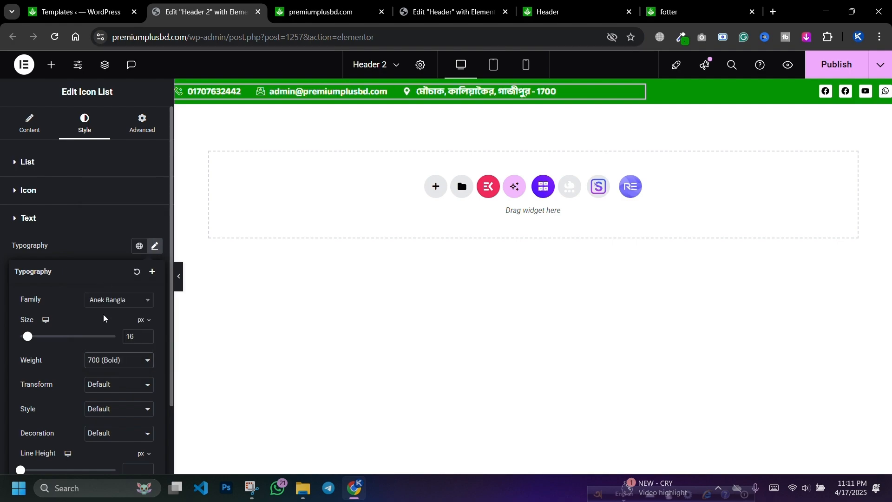
left_click(96, 365)
left_click(102, 274)
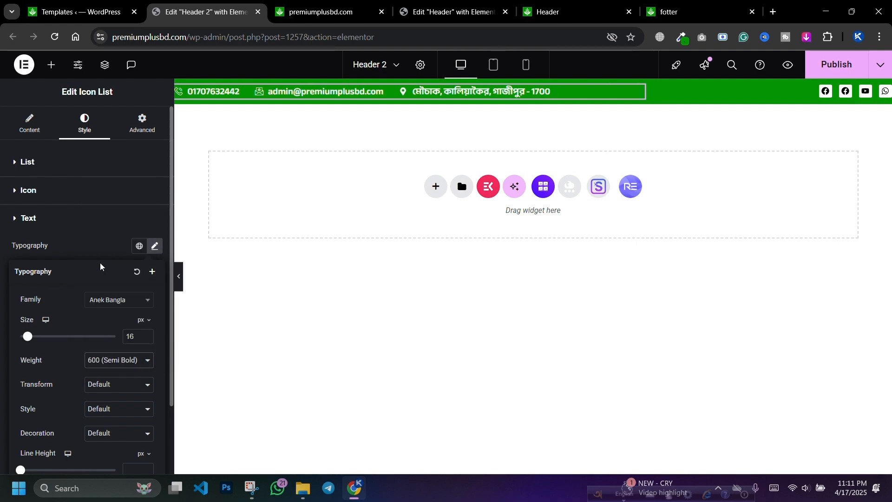
left_click(103, 361)
left_click(100, 247)
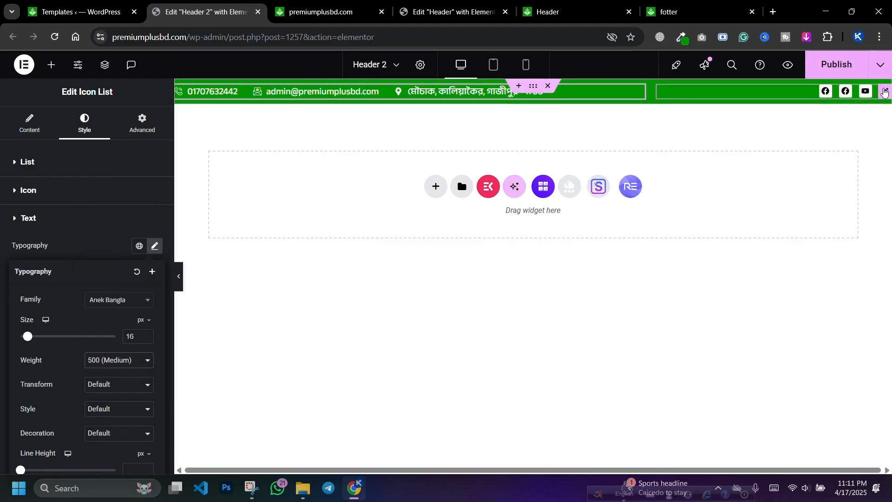
Try the social icons at a size of 17 px and return them to 14 px
left_click(886, 92)
left_click(84, 123)
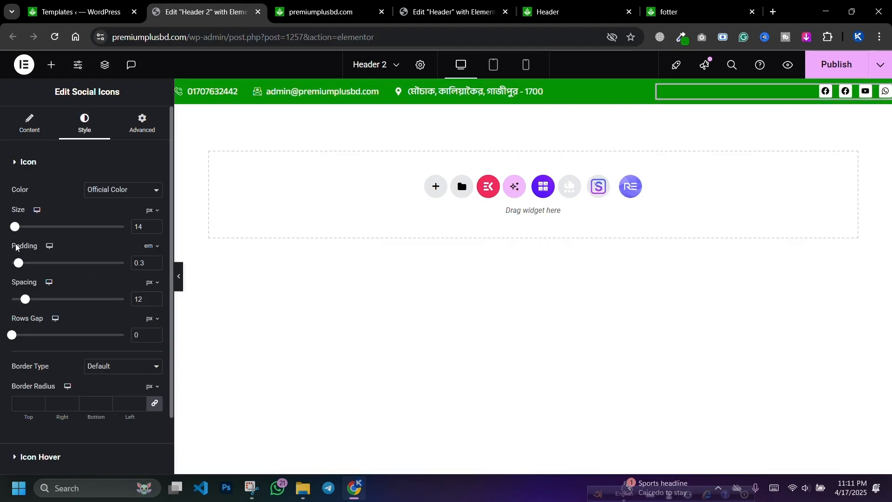
left_click(156, 225)
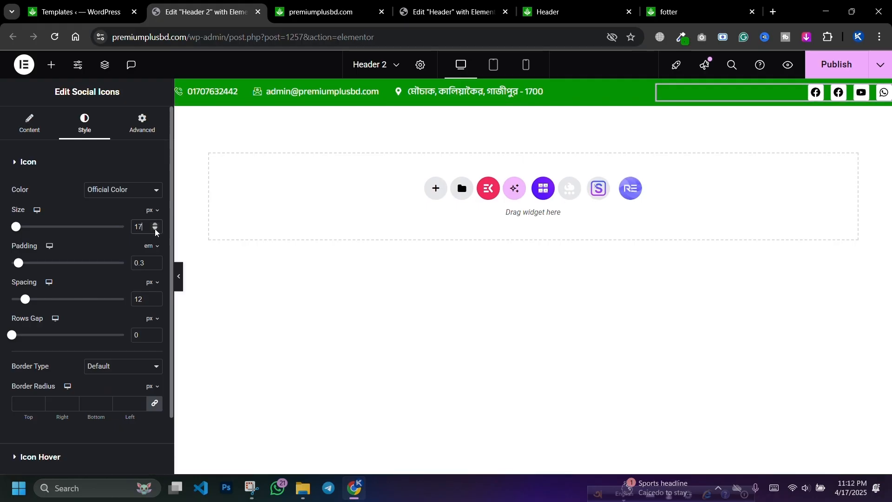
left_click(155, 229)
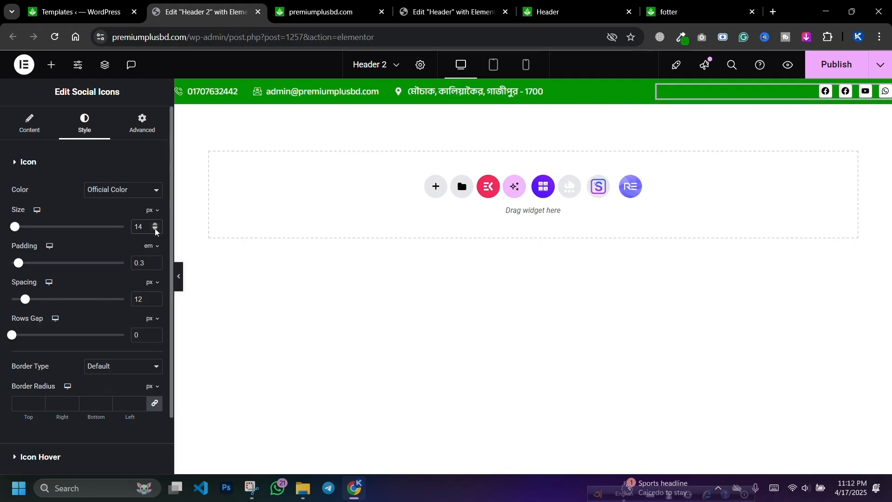
Set the social icons' size to 15 px
left_click(155, 225)
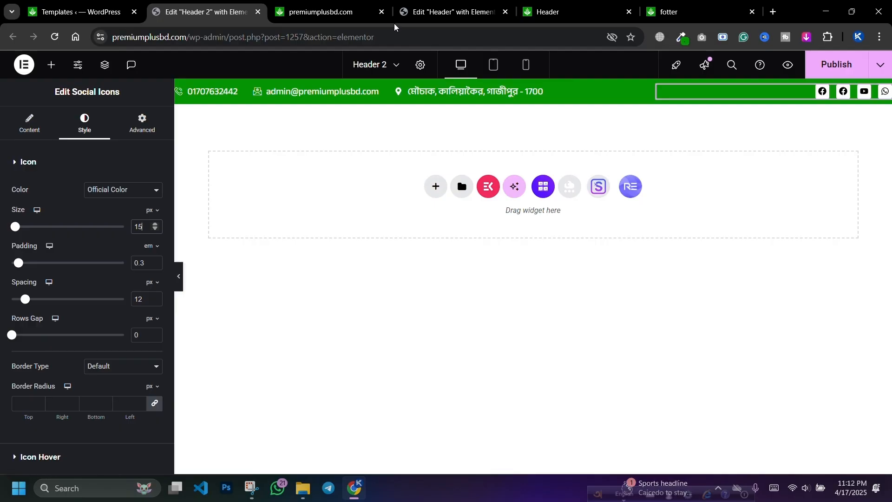
left_click(382, 21)
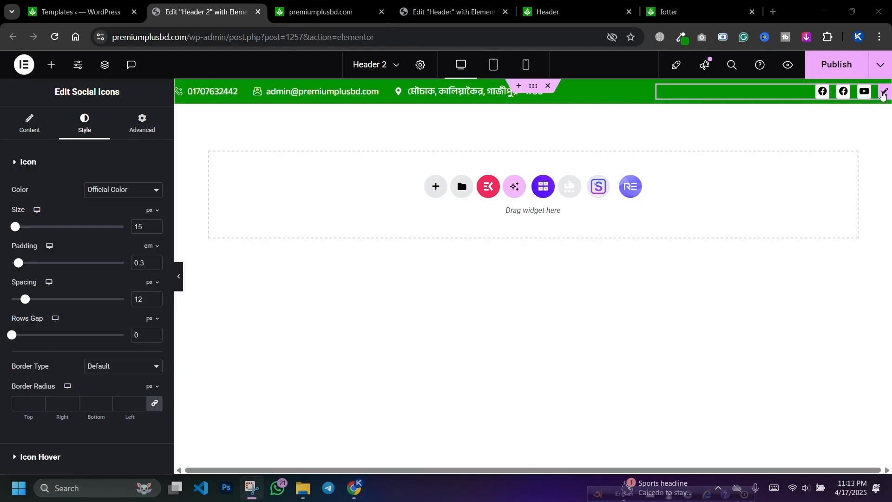
Review the link fields of the Facebook, YouTube and WhatsApp items in the Social Icons widget's content settings
left_click(881, 93)
left_click(21, 124)
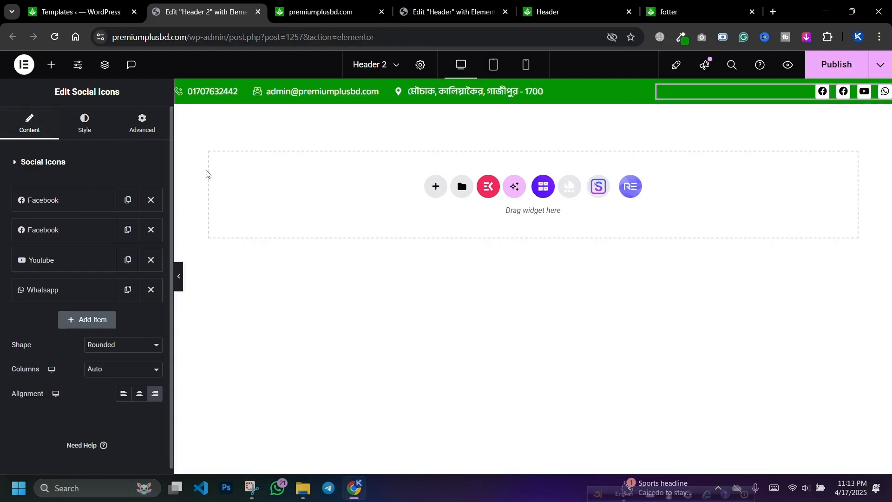
key("ctrl+minus")
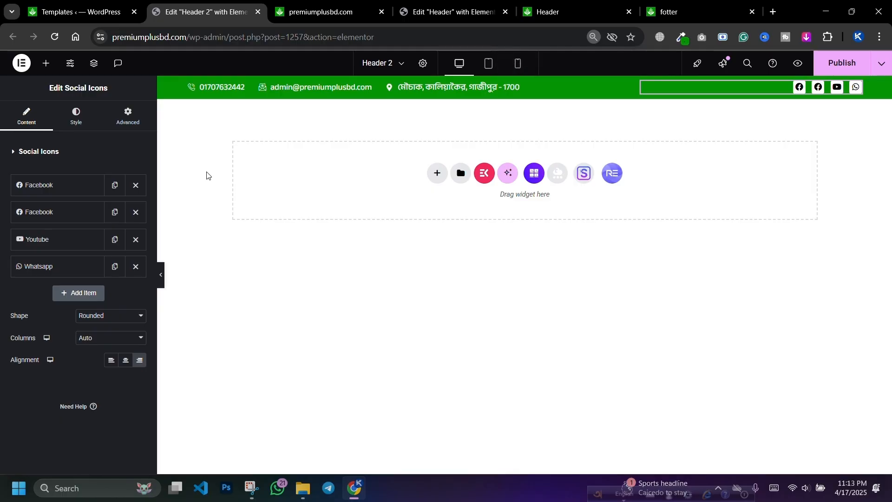
left_click(40, 185)
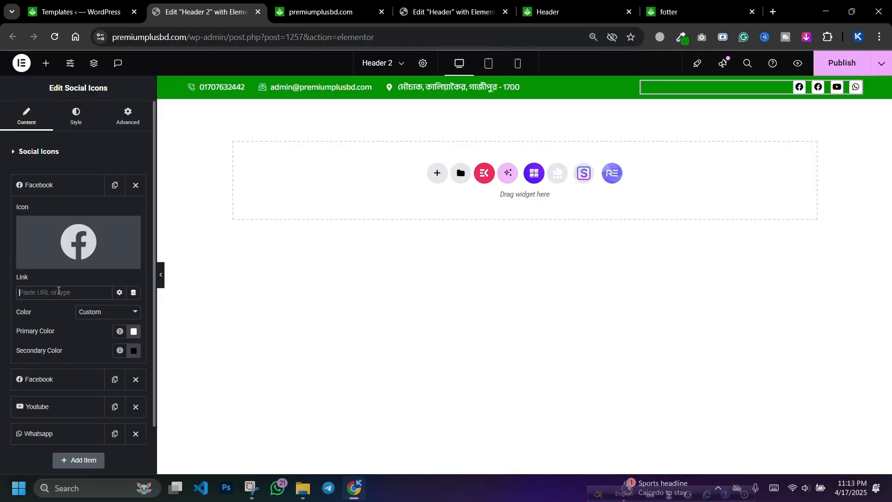
left_click(46, 184)
left_click(54, 266)
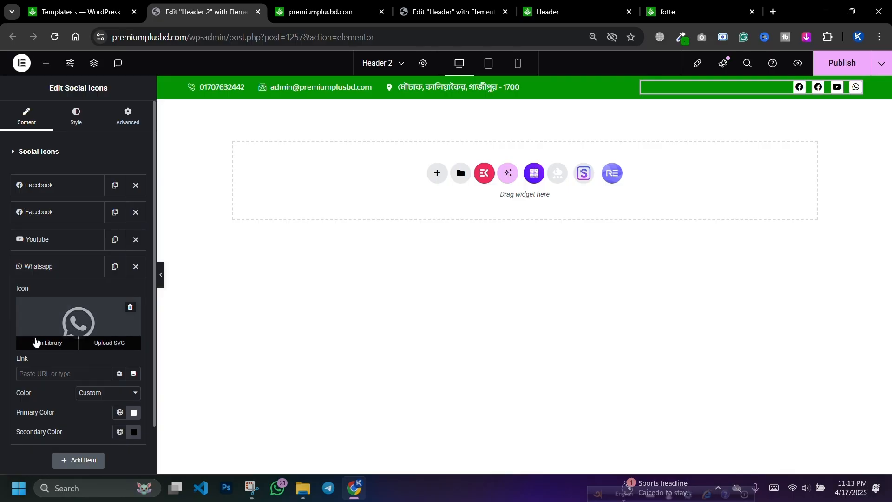
left_click(44, 239)
left_click(38, 239)
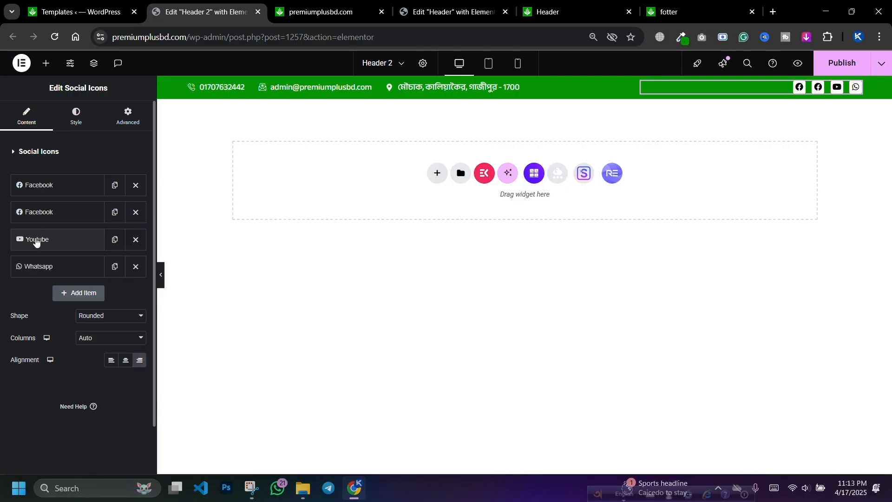
left_click(48, 240)
left_click(53, 347)
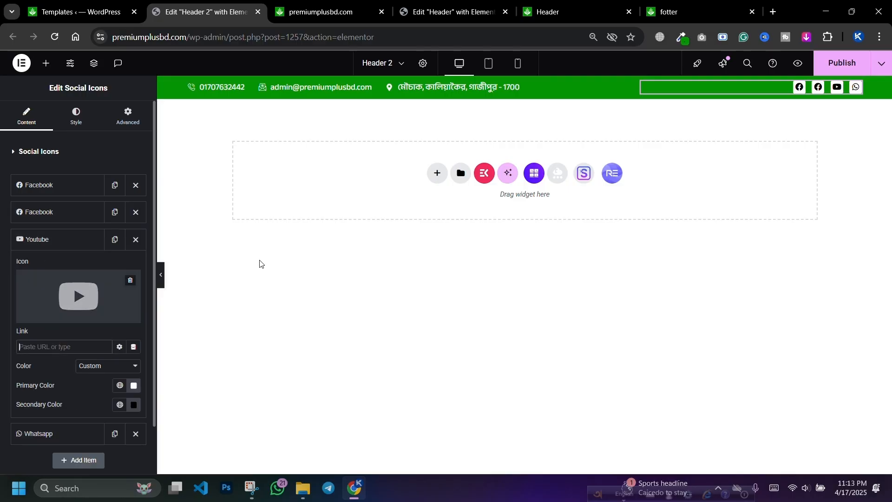
Copy the WhatsApp icon's link address from the existing Header preview and return to the Header 2 editor
left_click(669, 3)
left_click(602, 4)
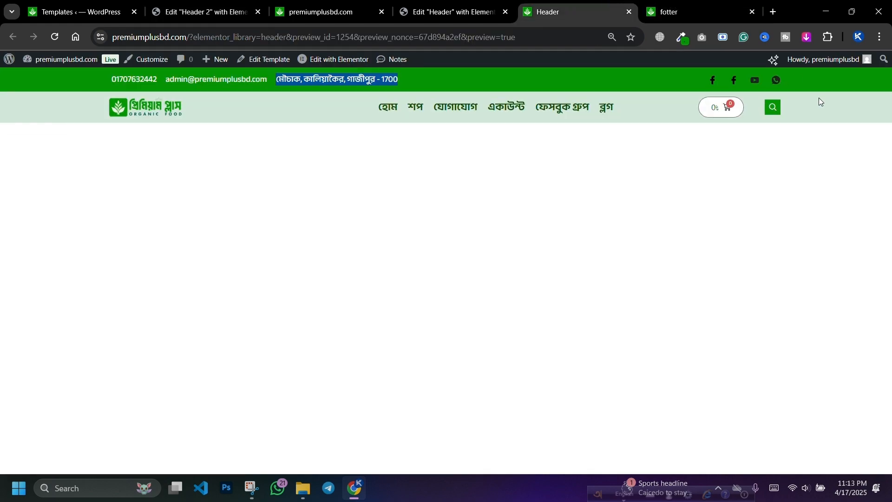
right_click(775, 83)
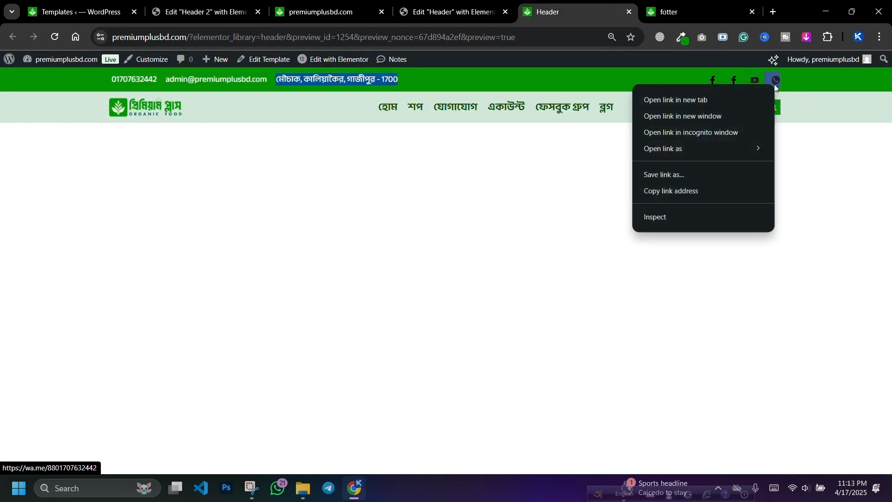
left_click(710, 186)
left_click(334, 11)
left_click(200, 11)
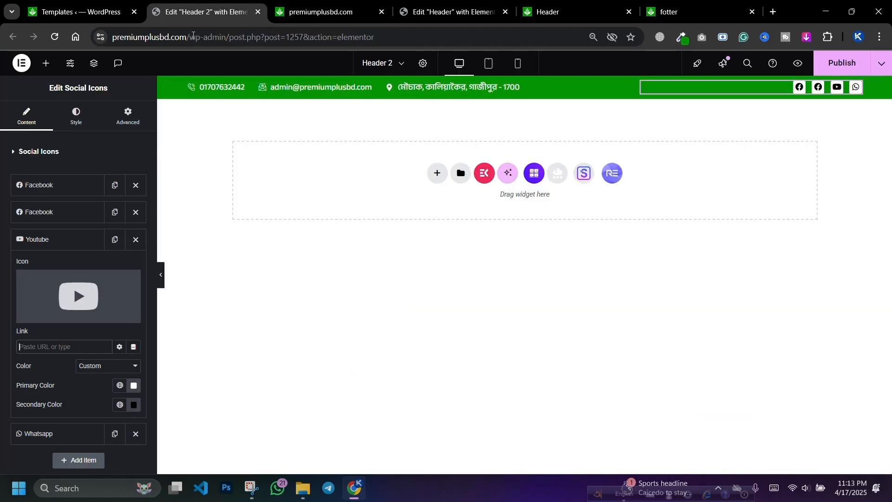
Paste the copied link into the WhatsApp item's Link field and publish Header 2
left_click(42, 239)
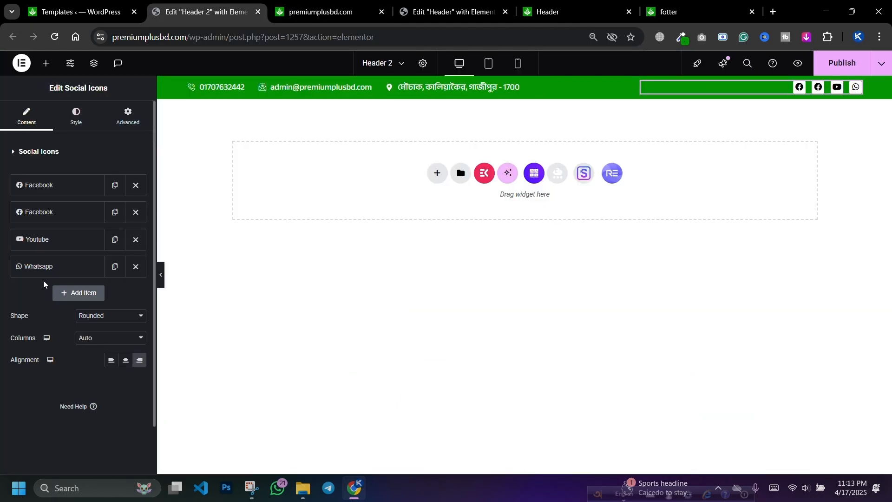
left_click(42, 267)
key("ctrl+v")
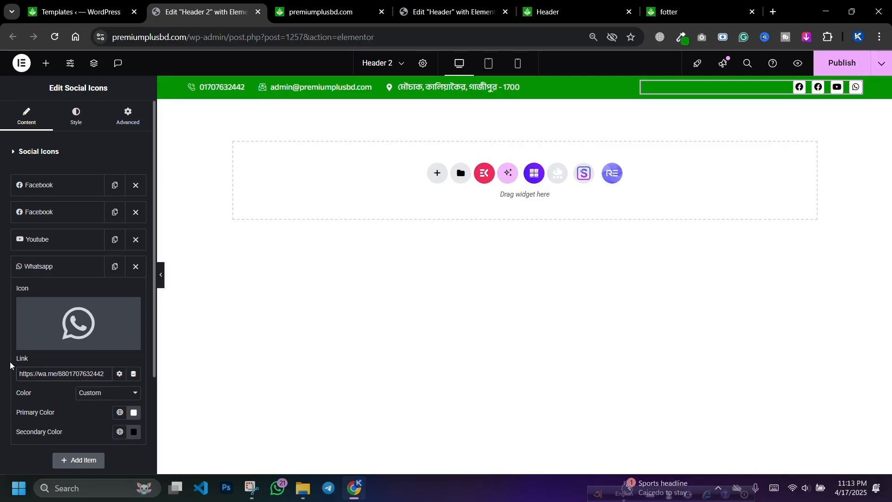
key("ctrl+s")
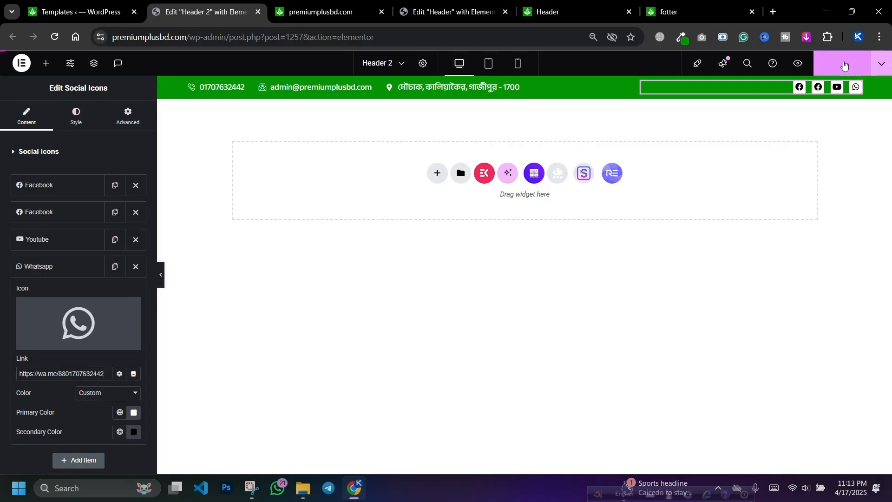
Reload the live homepage, test the top bar's WhatsApp icon link and close the page it opens
left_click(377, 5)
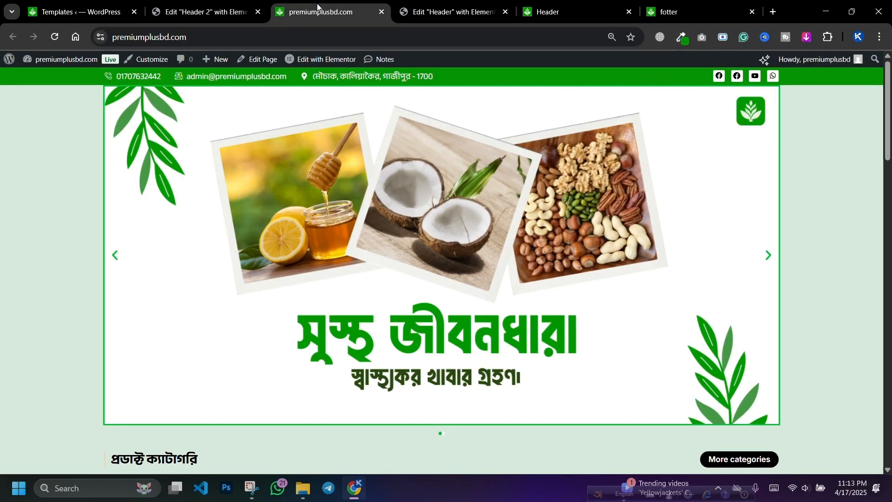
left_click(54, 38)
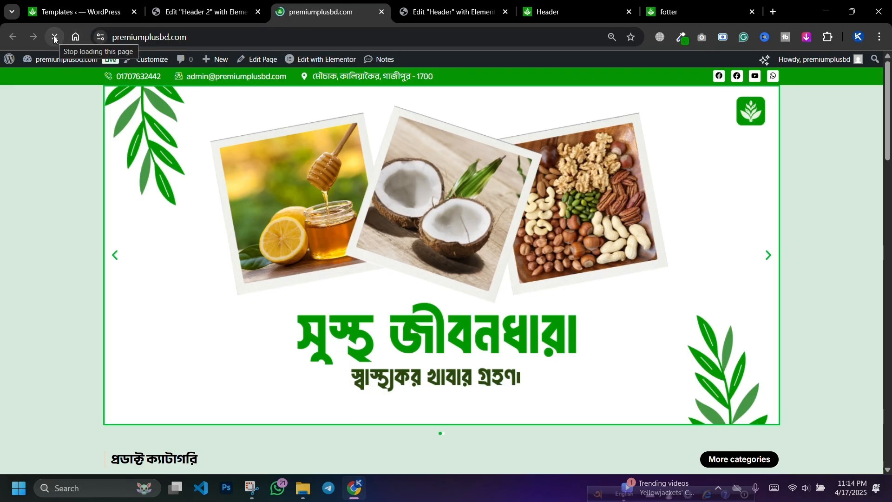
left_click(770, 81)
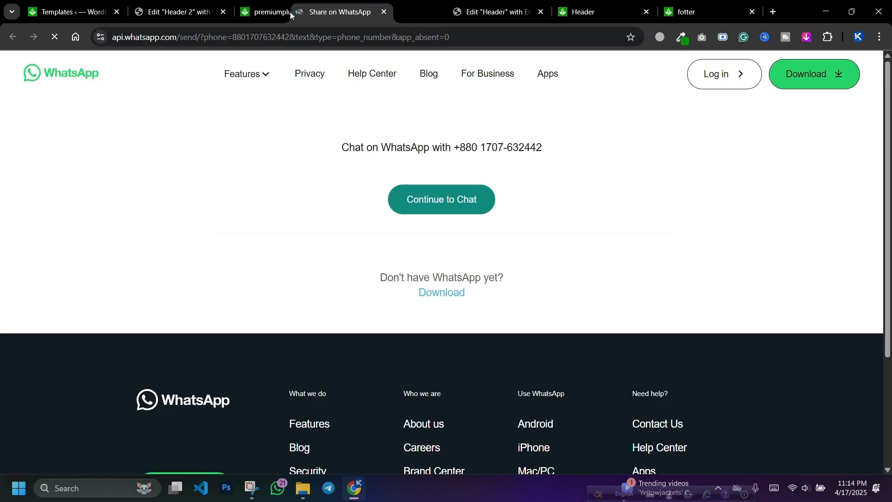
left_click_drag(289, 12, 274, 21)
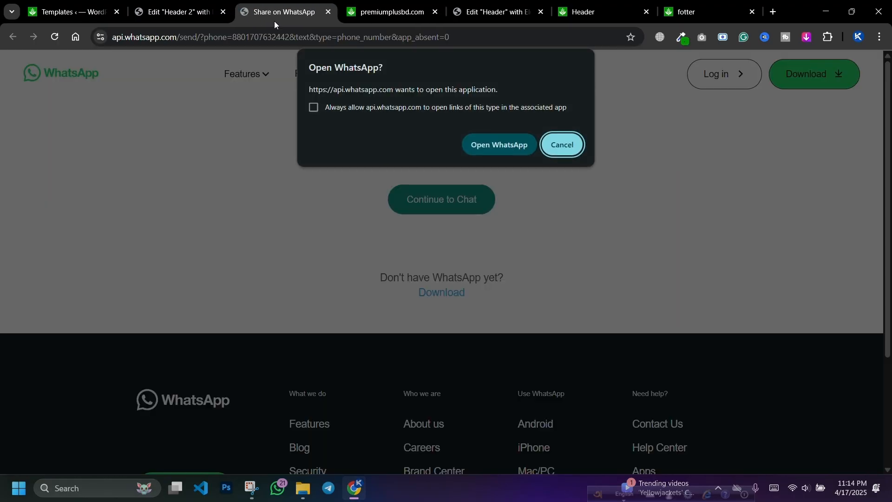
left_click(332, 12)
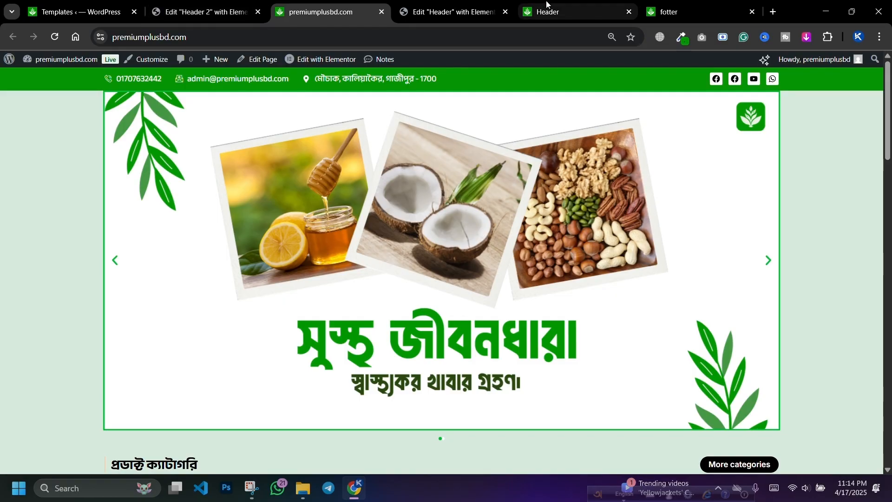
Check the existing Header preview's menu row, then add a single-column container with downward direction below Header 2's top bar
left_click(541, 13)
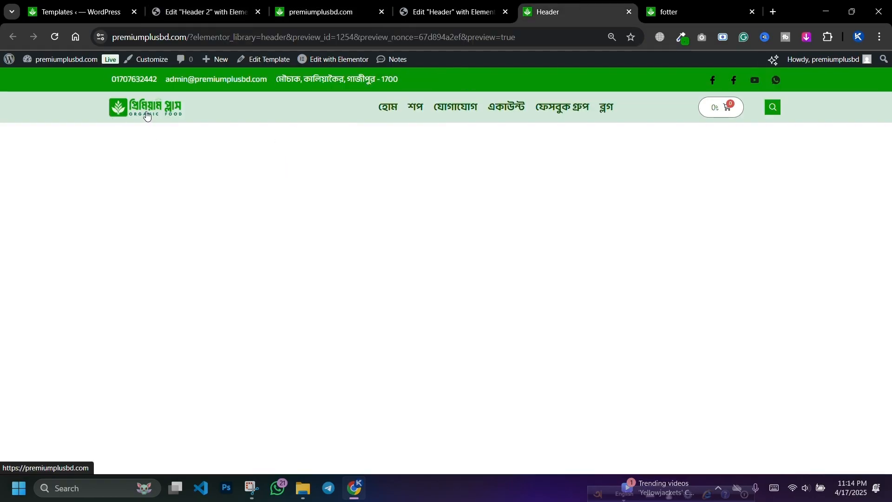
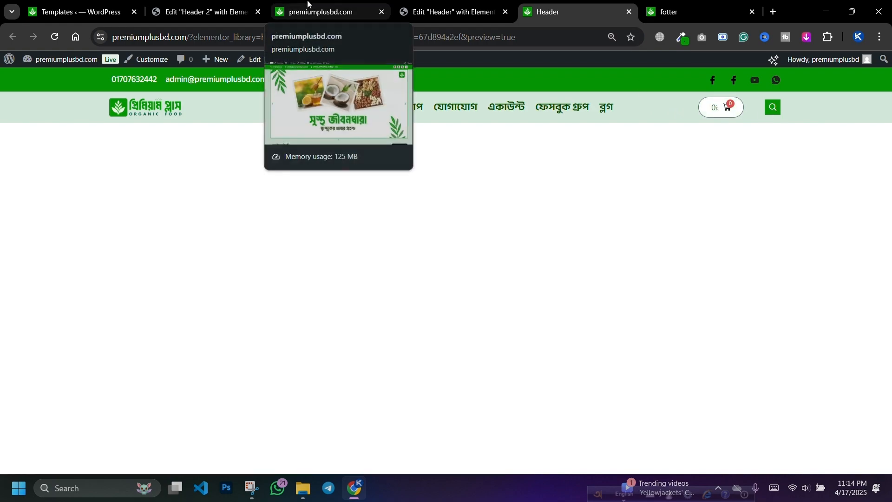
left_click(233, 4)
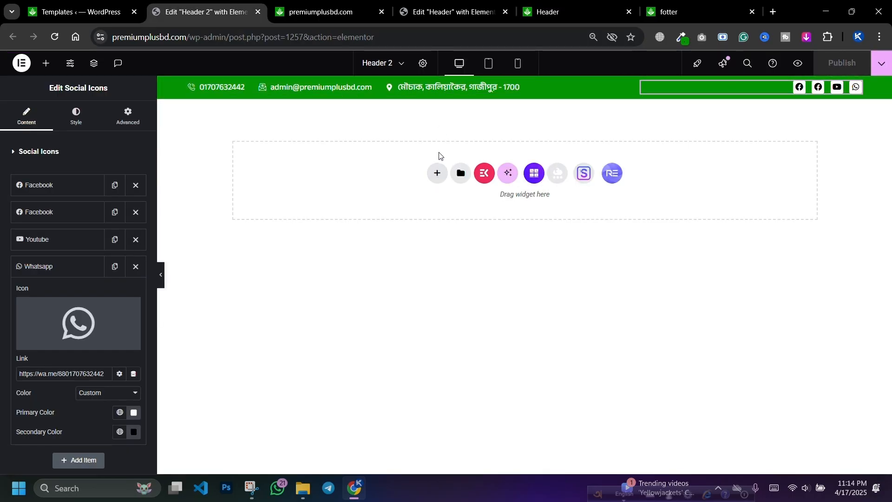
left_click(436, 172)
left_click(490, 197)
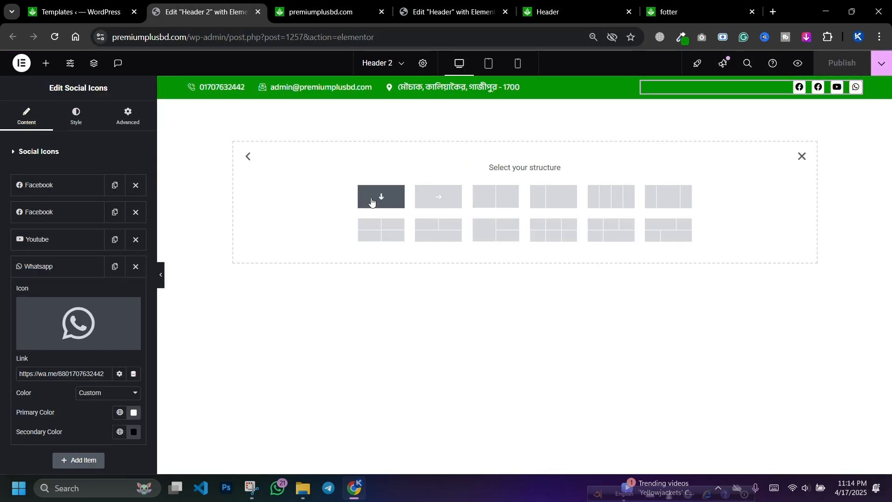
left_click(380, 200)
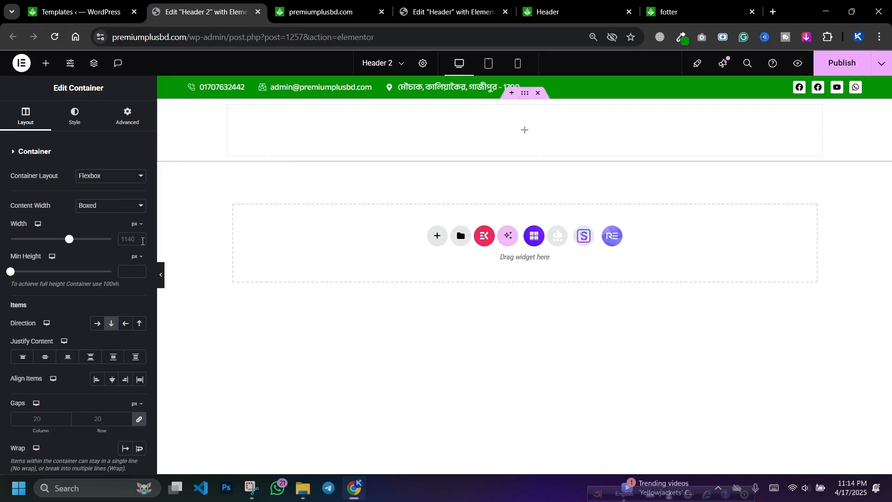
Set the new container's boxed content width to 1290 px
left_click(142, 240)
type("500")
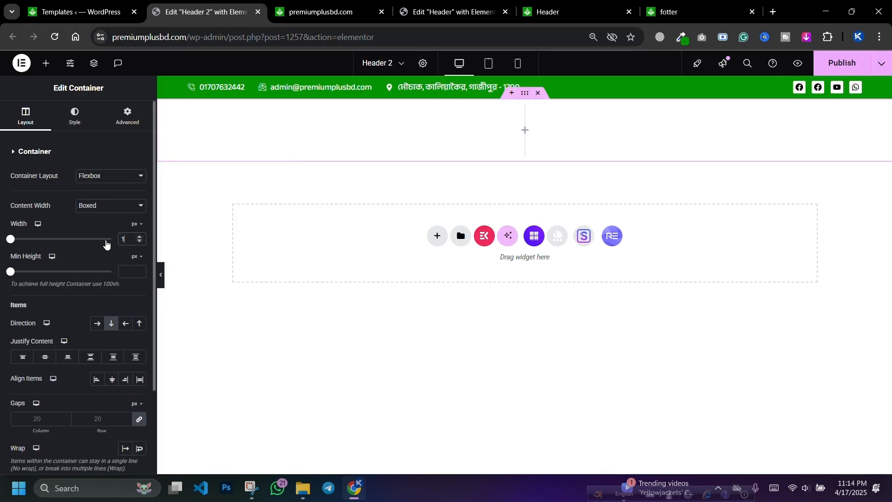
type("1290")
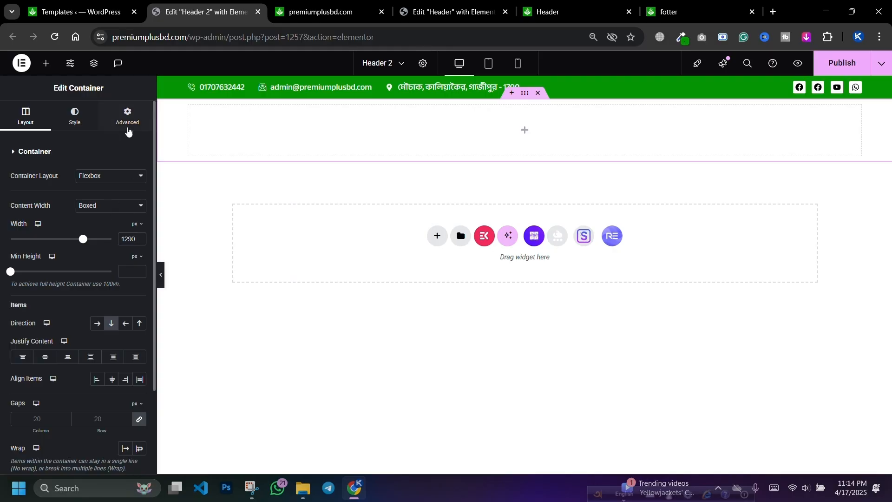
Set the new container's margins to 0 and its padding to 8 px top and bottom with 0 at the sides
left_click(128, 116)
left_click(140, 188)
left_click(140, 230)
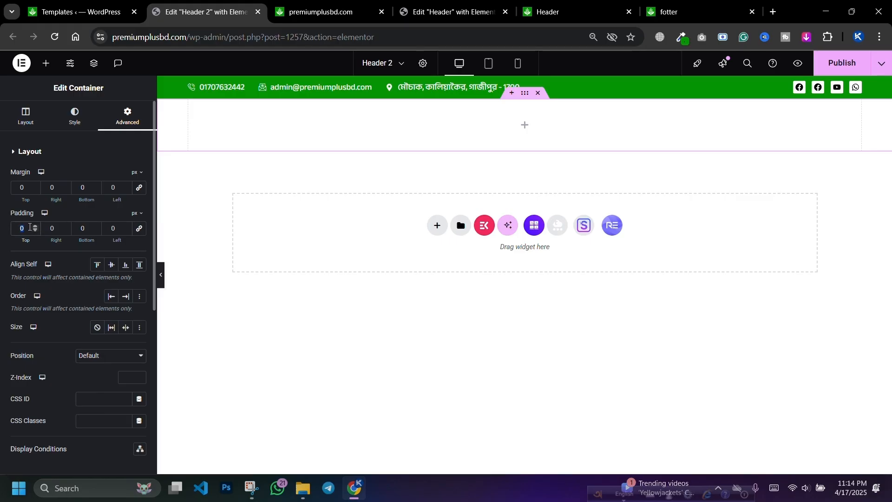
type("8")
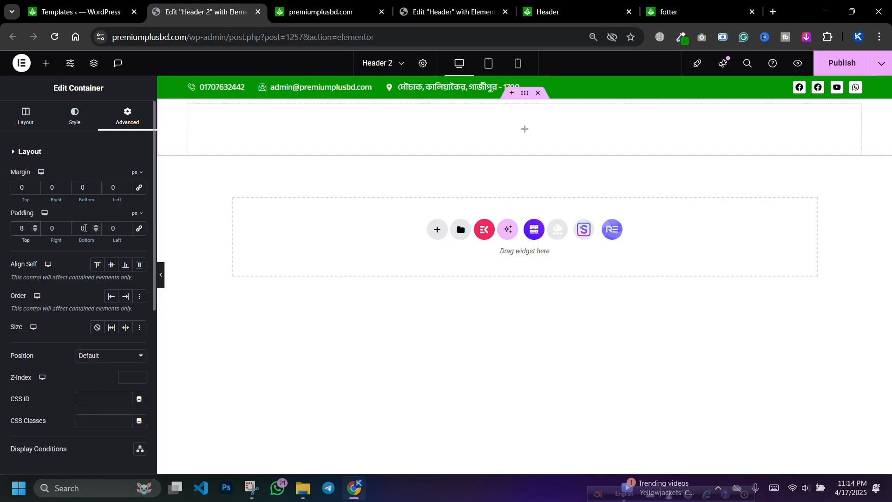
double_click(85, 227)
type("8")
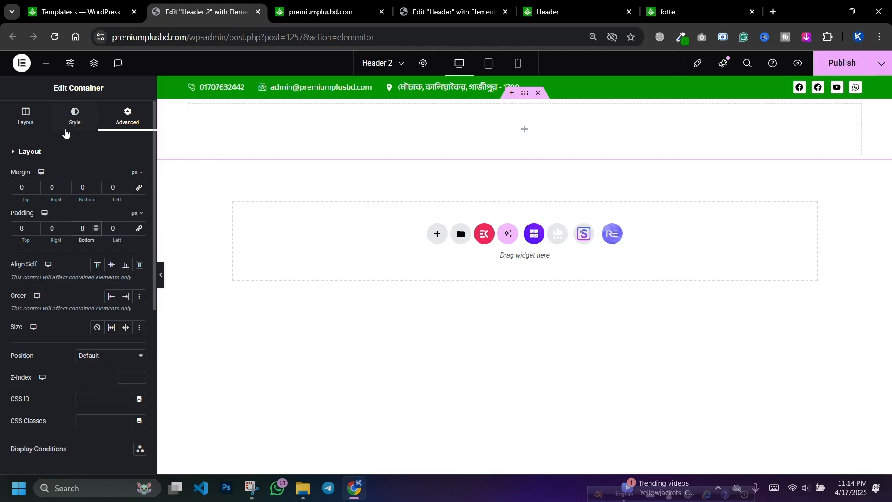
Give the new container a classic light green background, #ECFFEC, and compare it with the existing Header preview
left_click(75, 121)
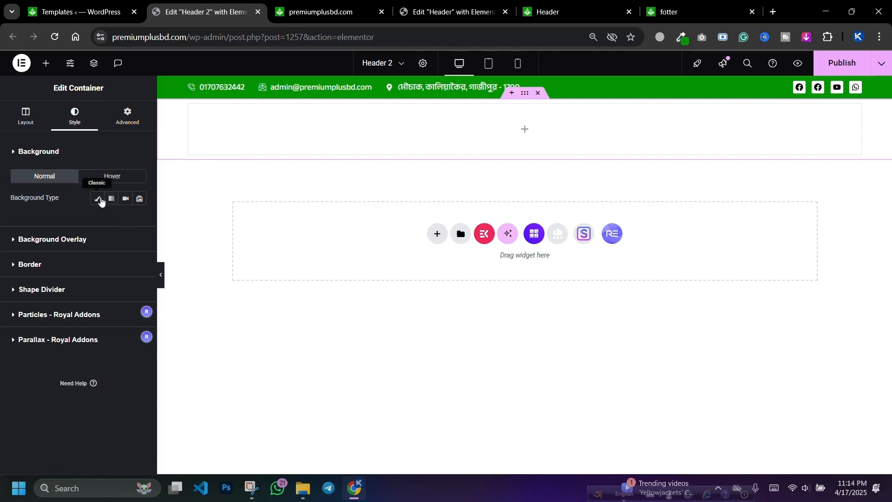
left_click(97, 199)
left_click(139, 220)
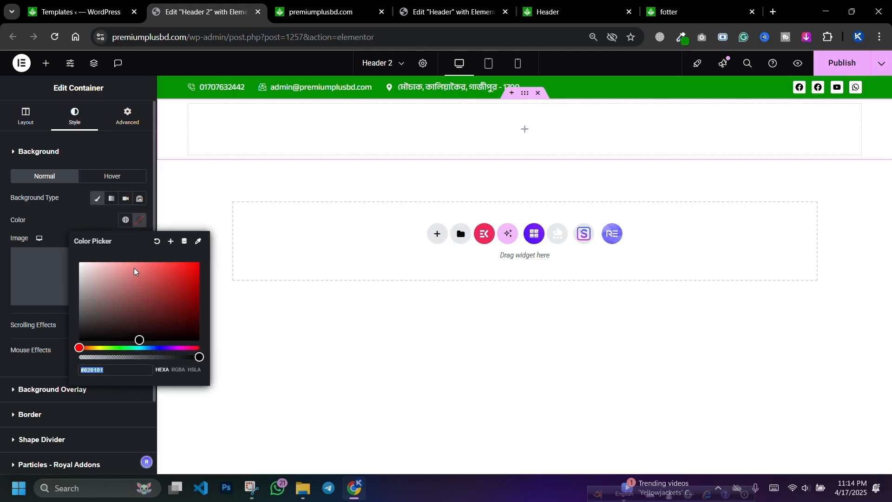
left_click(79, 265)
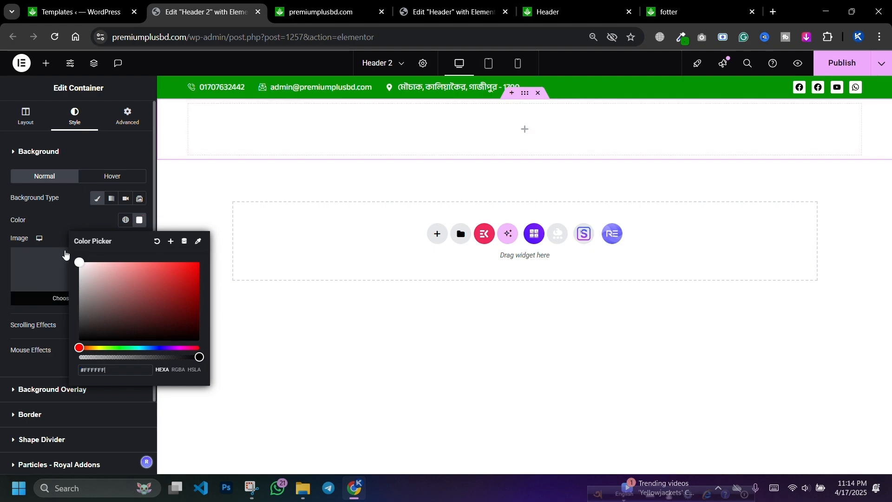
left_click(119, 348)
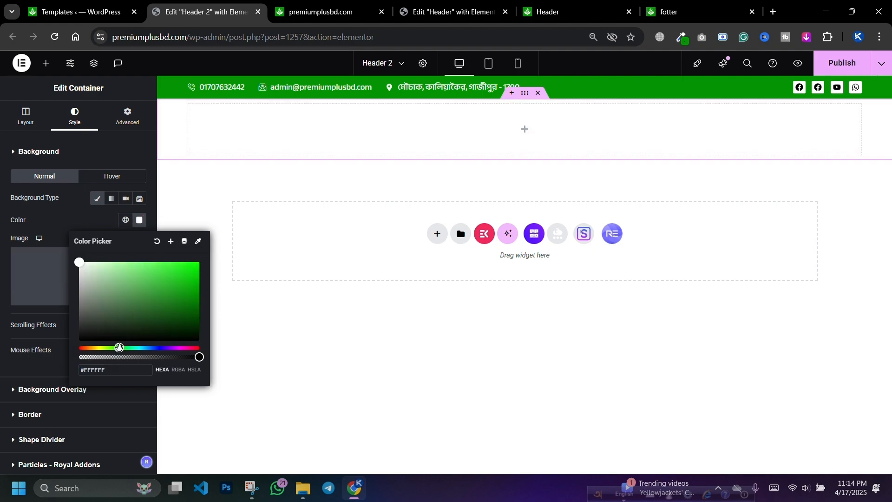
left_click_drag(86, 274, 92, 262)
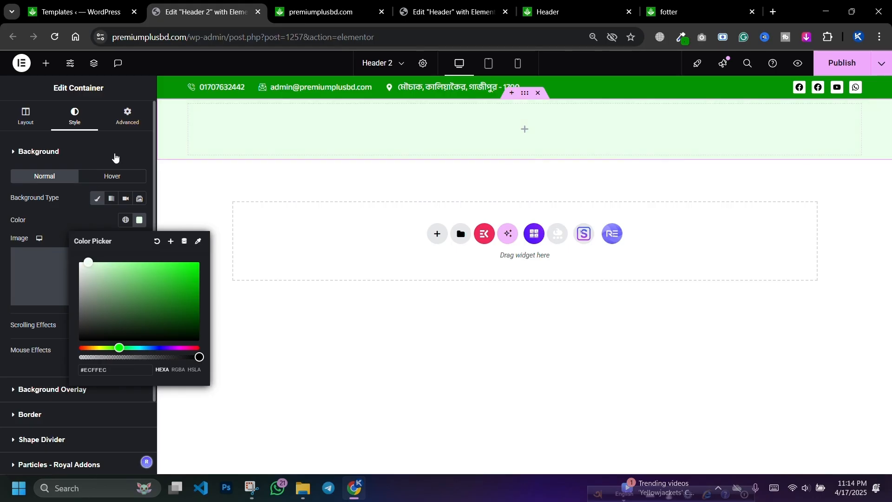
left_click(580, 9)
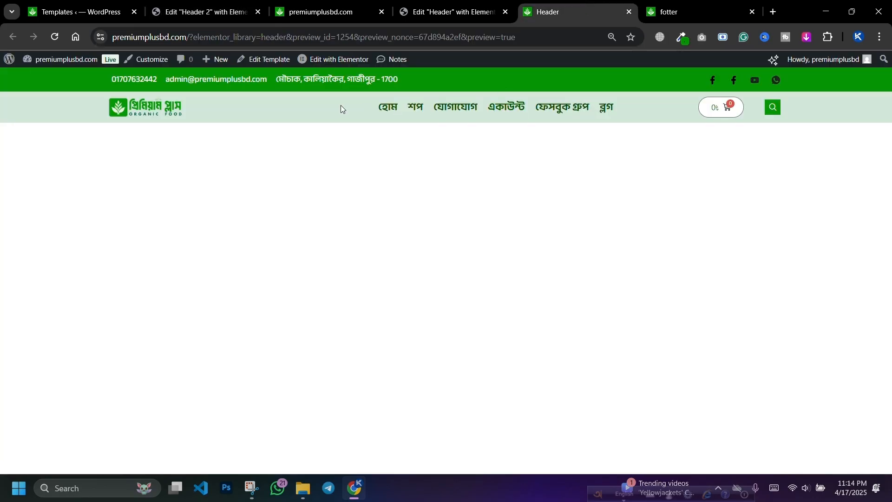
Sample the pale green page background color beside the banner on the live premiumplusbd.com homepage
left_click(683, 11)
left_click(576, 11)
left_click(346, 9)
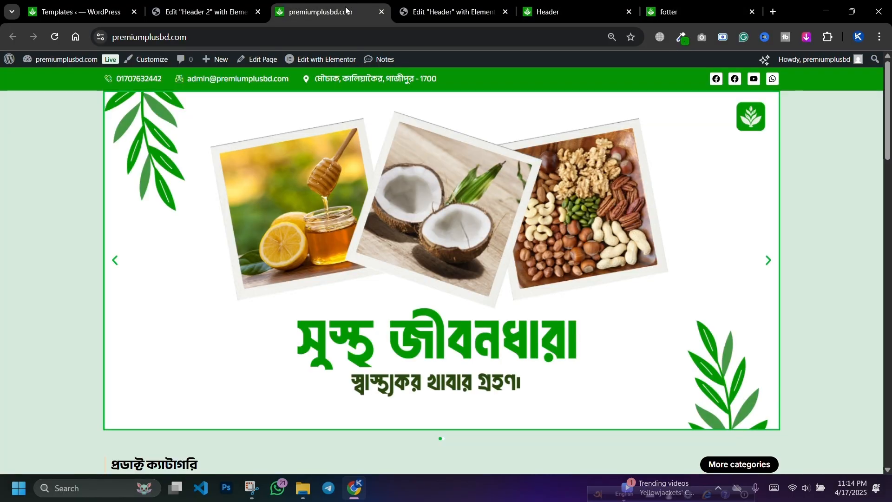
scroll(459, 191, "down", 6)
scroll(115, 169, "up", 8)
left_click(680, 39)
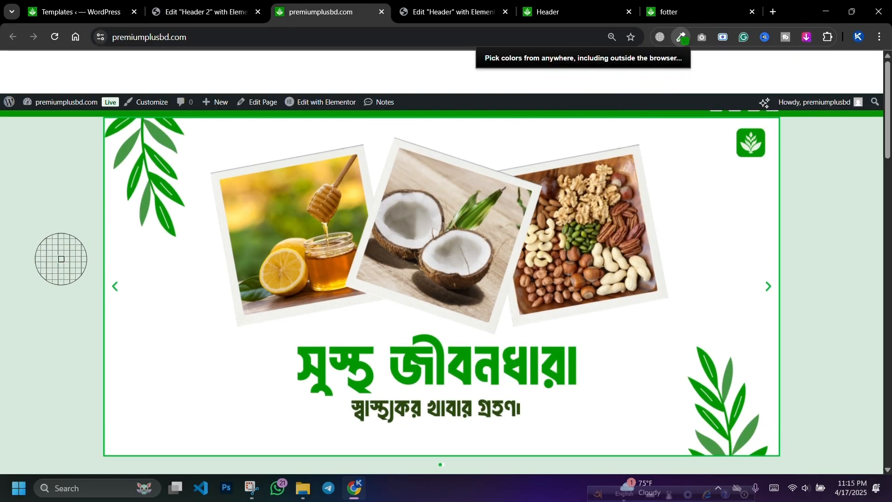
left_click(29, 256)
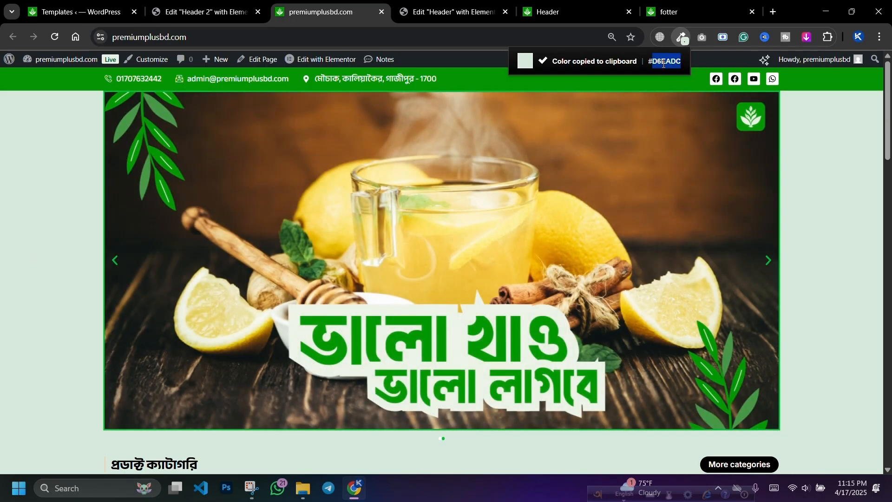
Set the Header 2 row container's background color to #D6EADC and compare it with the live homepage and the existing Header preview
left_click(204, 12)
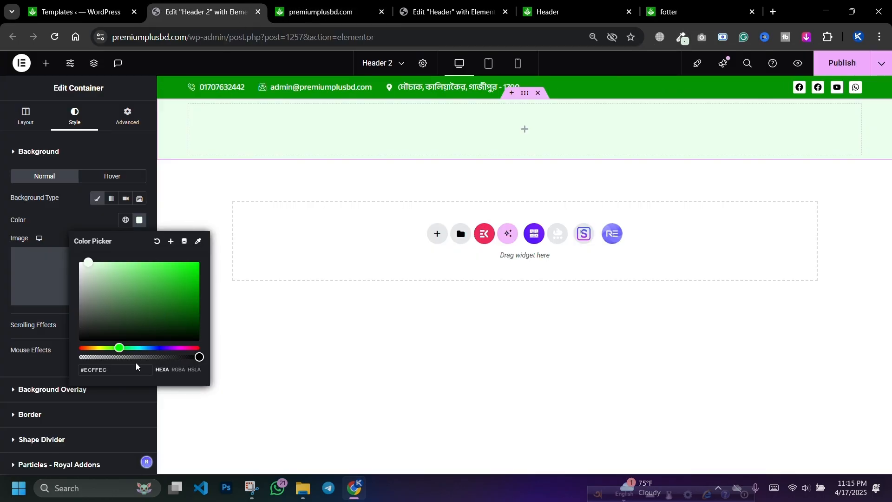
key("ctrl+a")
type("#D6EADC")
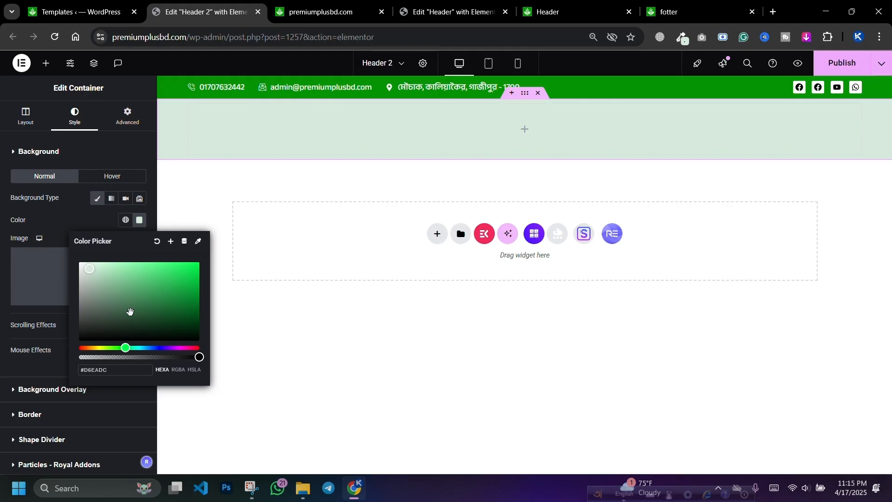
left_click(55, 366)
left_click(285, 6)
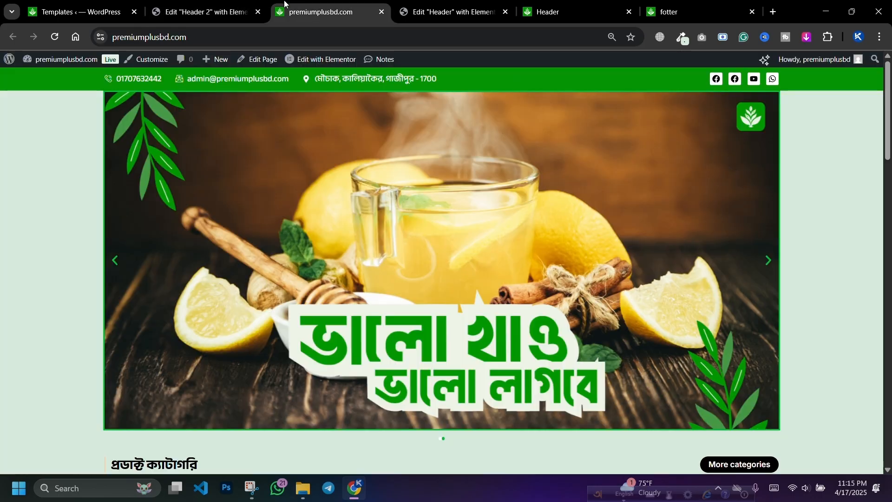
left_click(548, 9)
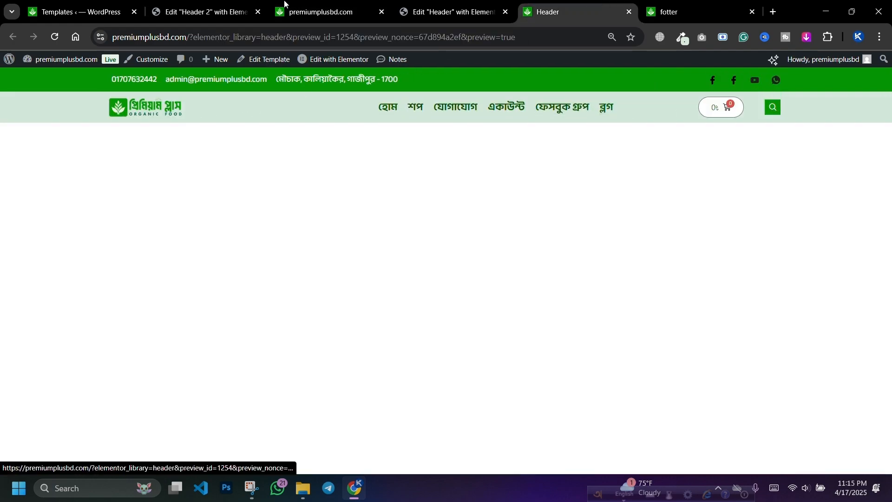
left_click(235, 6)
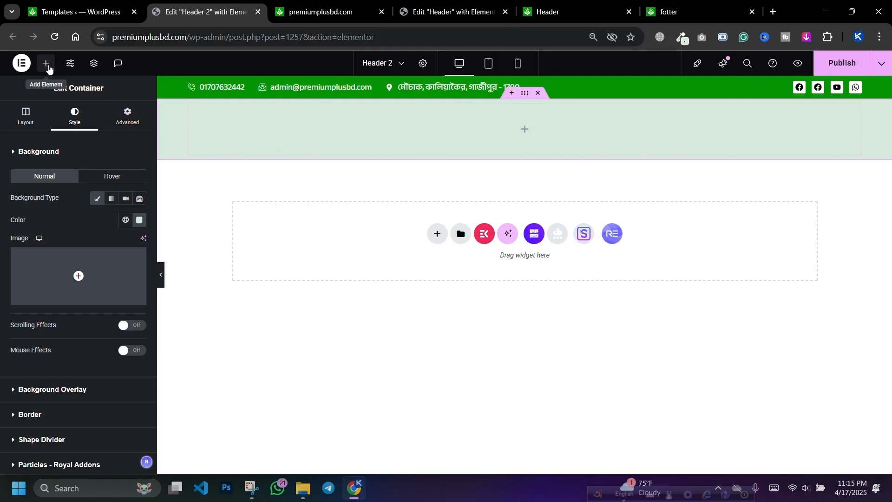
Add an inner container inside Header 2's light green row and duplicate it
left_click(46, 64)
left_click_drag(36, 337, 201, 135)
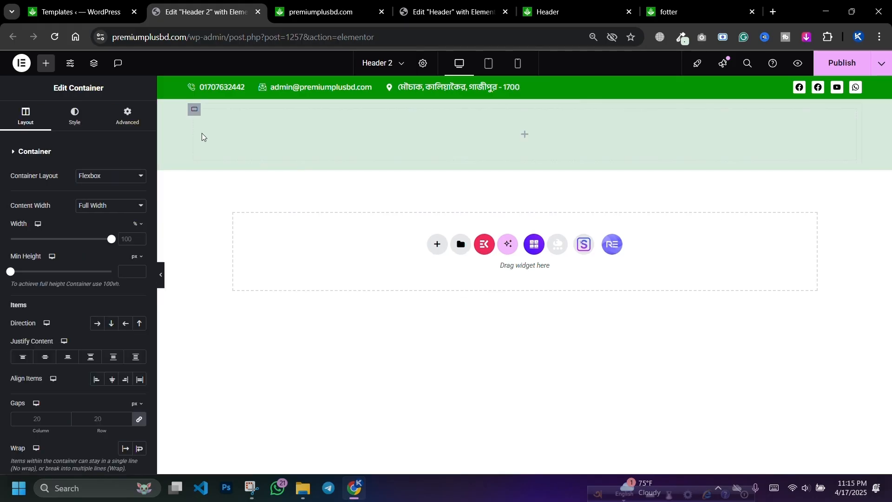
right_click(219, 126)
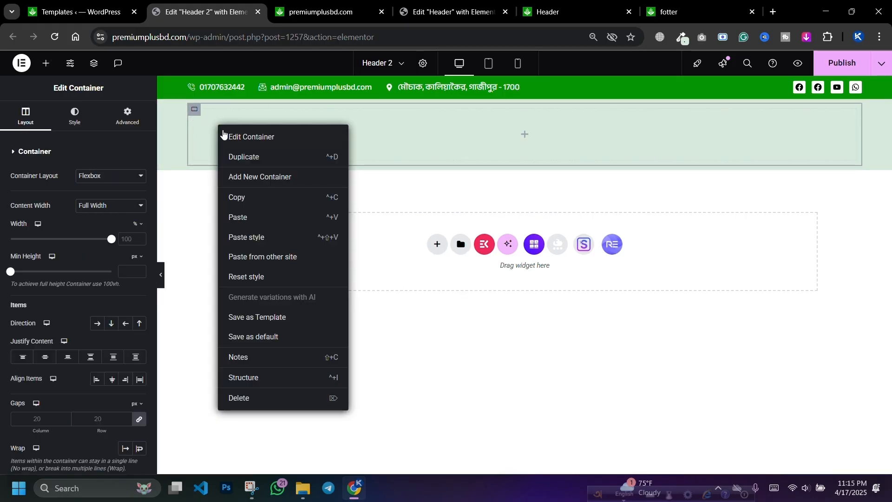
left_click(91, 65)
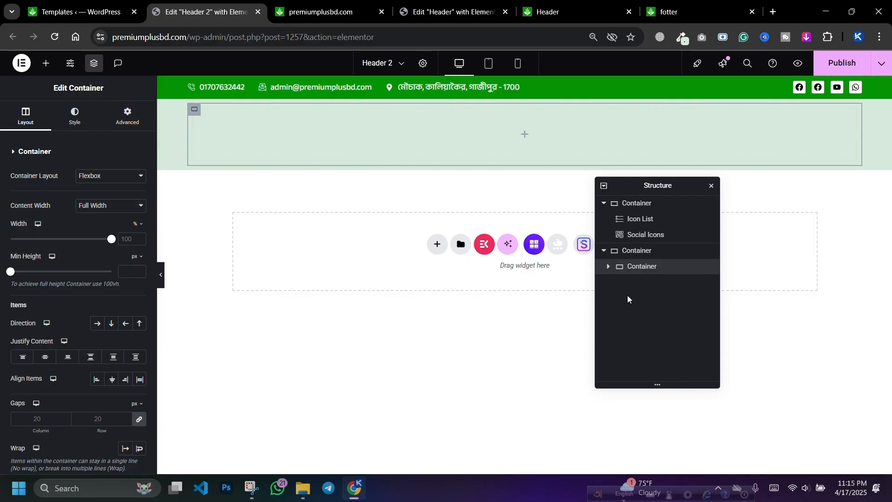
right_click(633, 271)
left_click(665, 223)
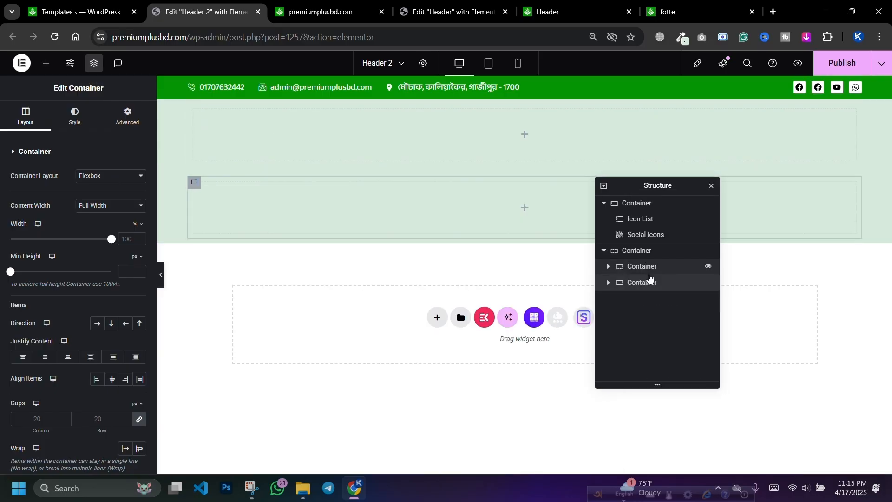
Check the existing Header preview's menu row layout, then add a third inner container to Header 2's light green row
left_click(576, 11)
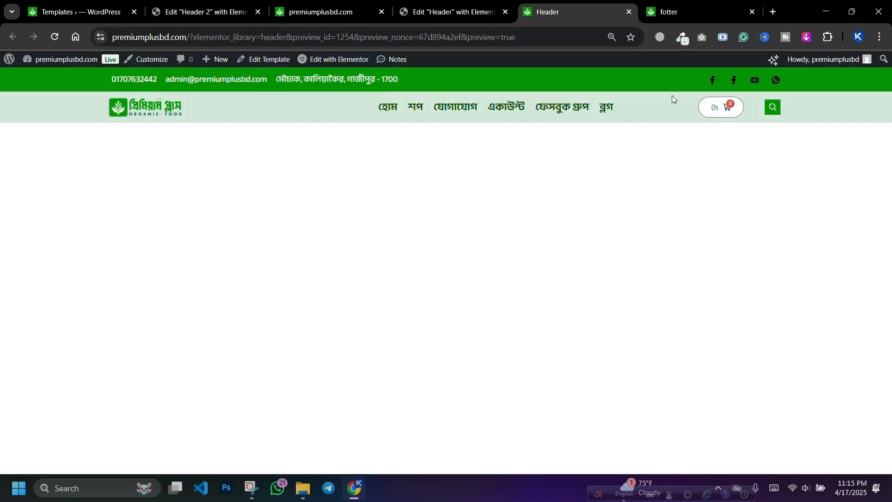
left_click(179, 7)
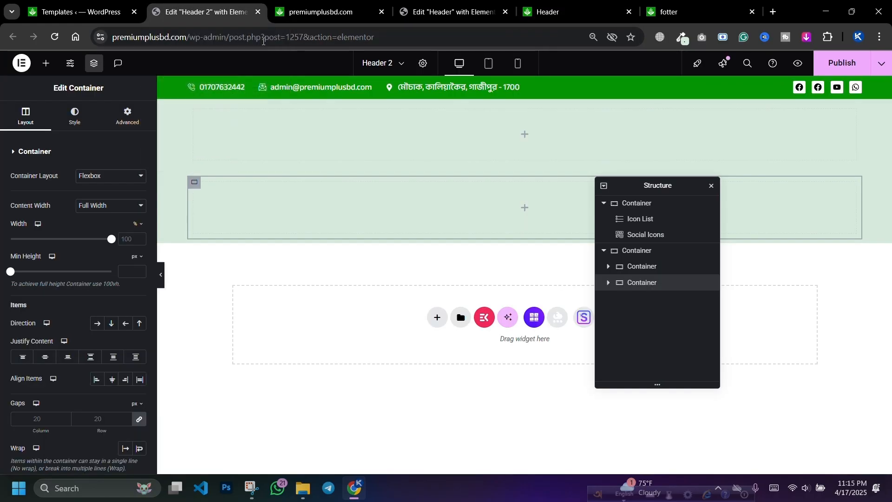
right_click(630, 283)
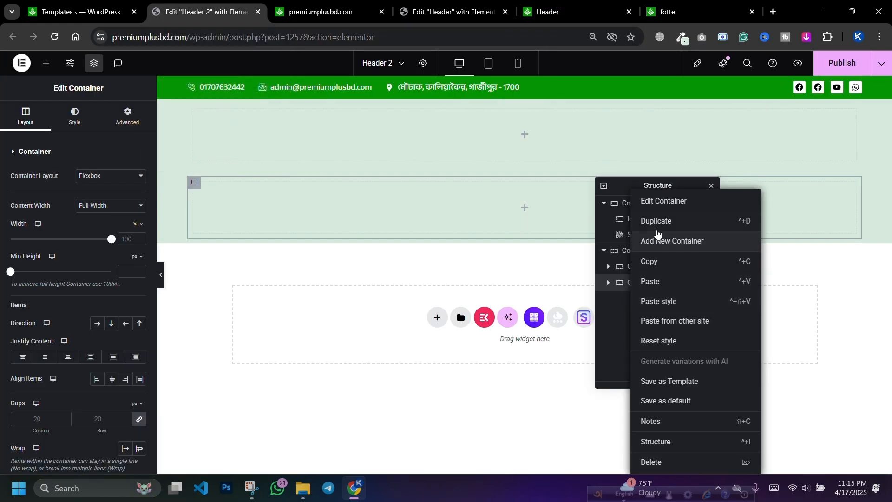
left_click(665, 242)
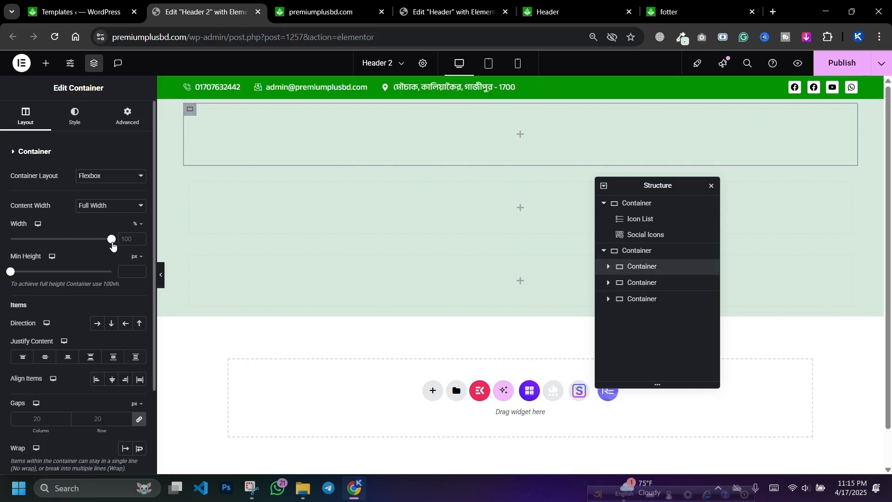
Set the widths of the first, second and third inner containers to 20%, 50% and 30%
left_click_drag(113, 245, 26, 253)
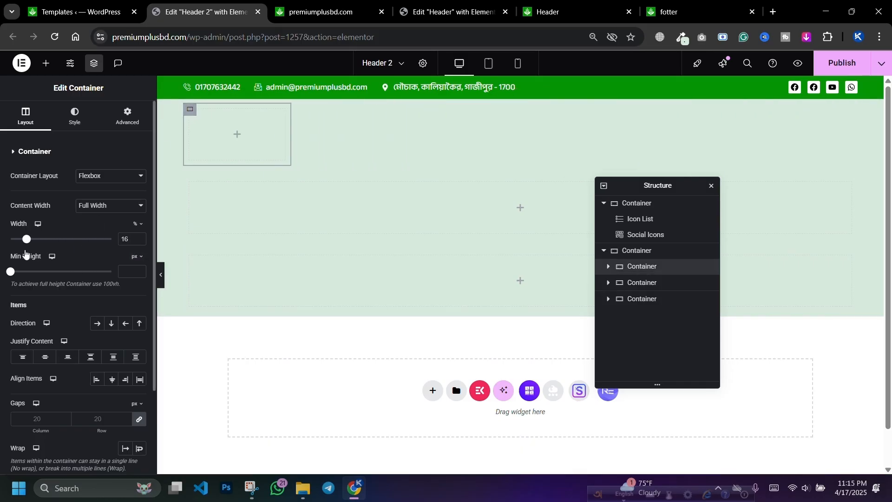
left_click(139, 238)
left_click(139, 237)
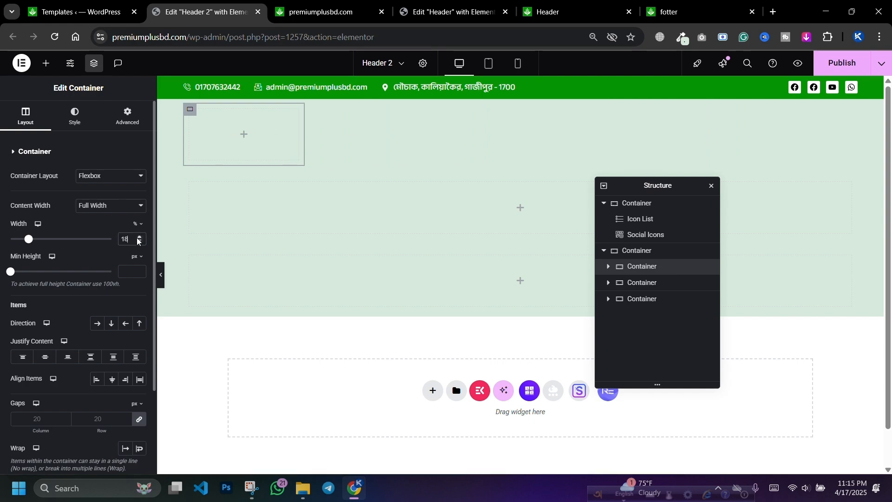
left_click(139, 238)
left_click(139, 237)
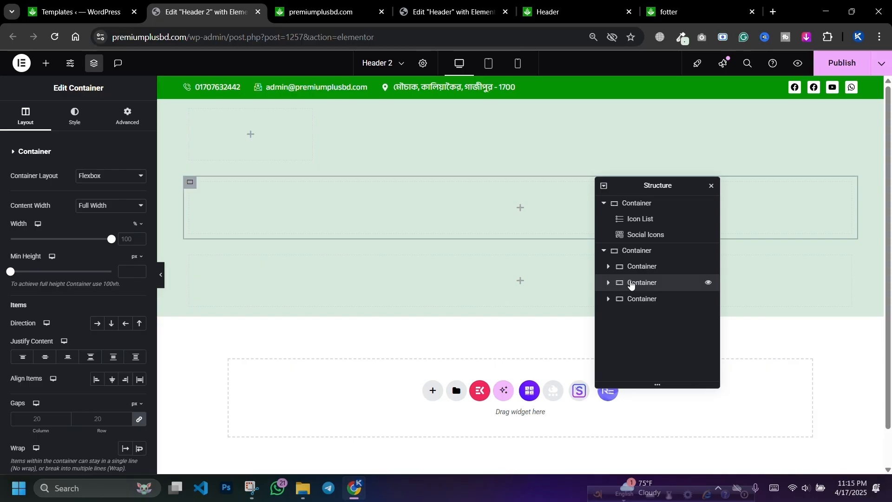
left_click_drag(112, 239, 61, 246)
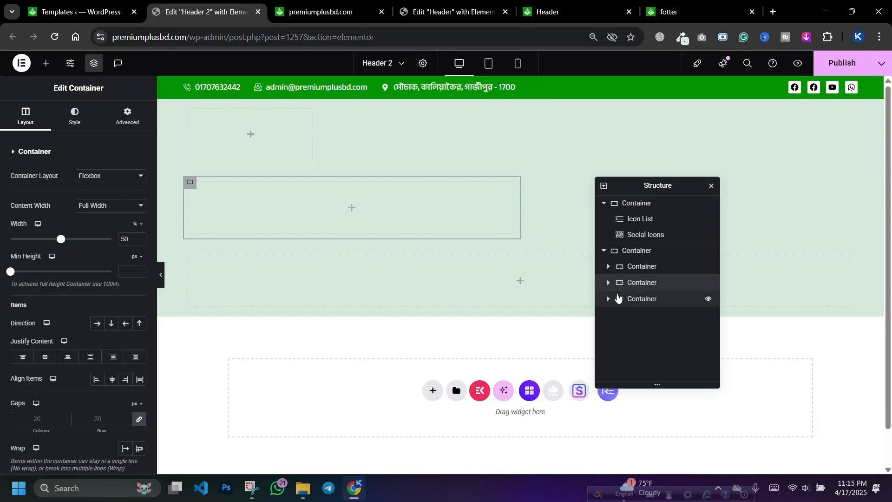
left_click(621, 299)
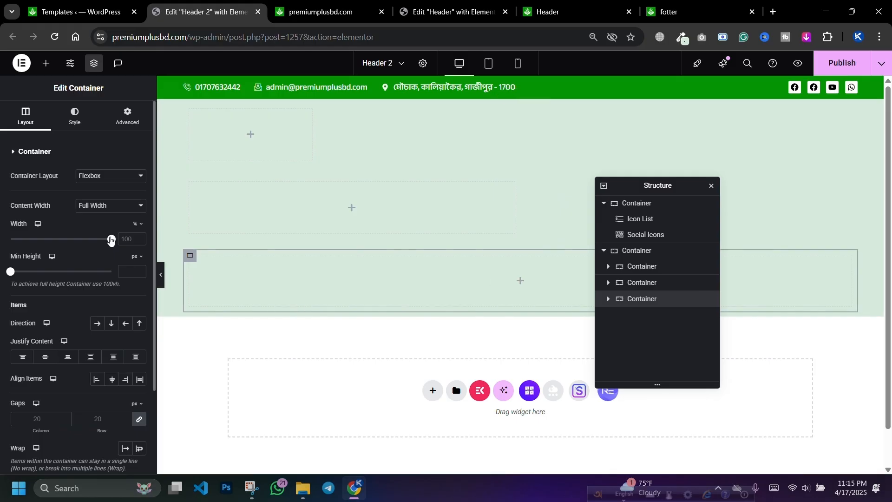
left_click_drag(112, 239, 40, 240)
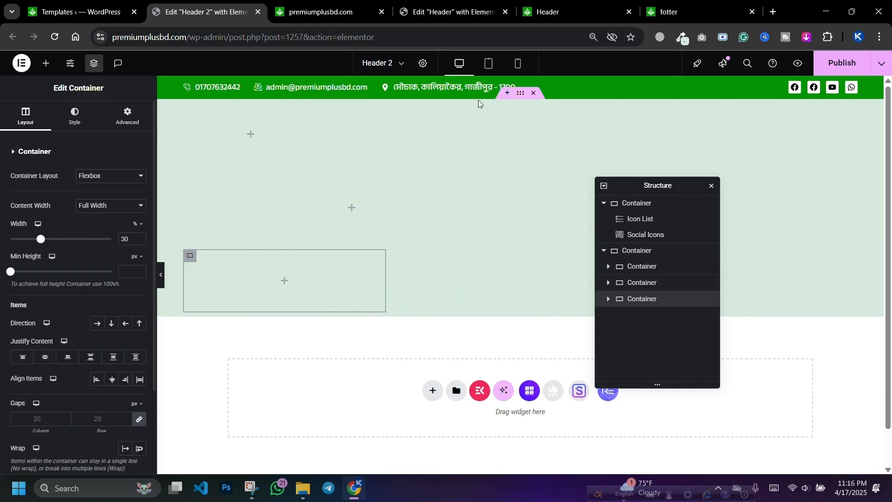
Change the parent row container's direction to horizontal, left to right
left_click(641, 251)
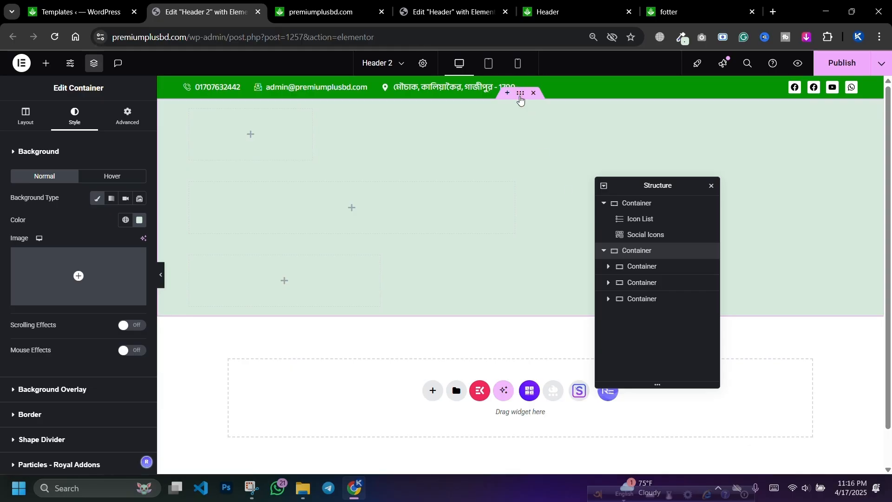
left_click(25, 117)
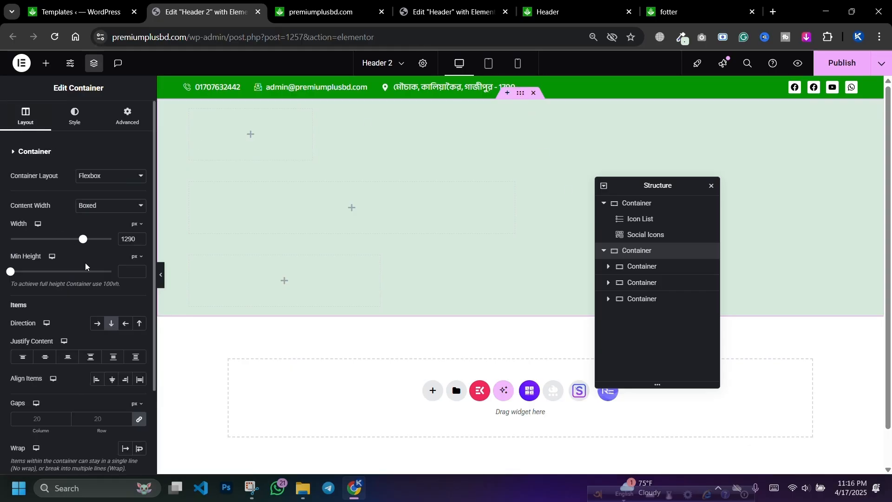
left_click(97, 324)
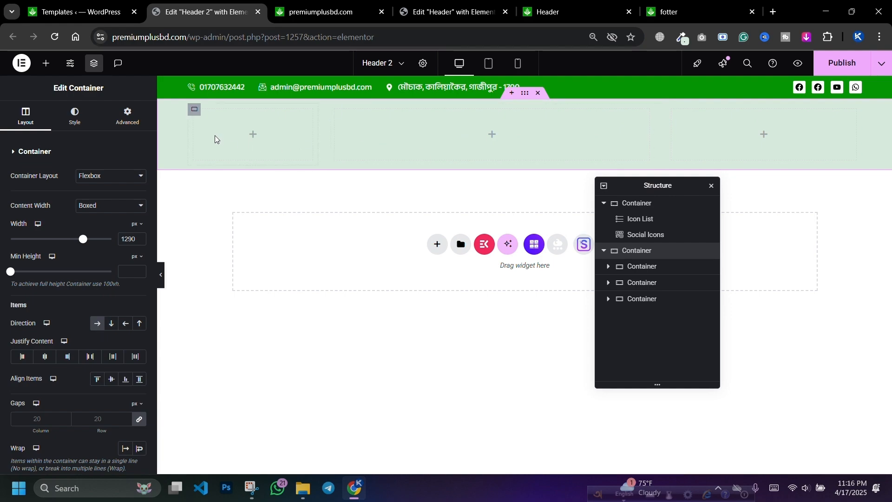
Add an Image widget to the first inner container and use the logo cropped-premiumplusbd-2.png from the media library
left_click(46, 65)
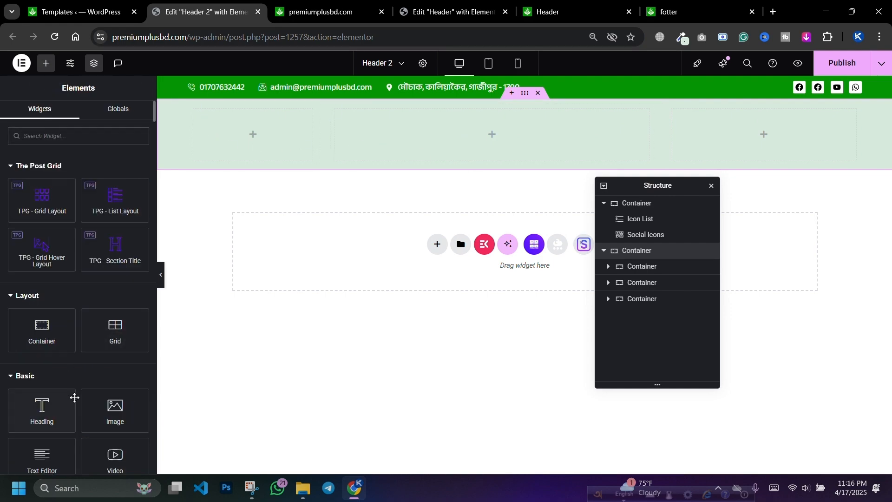
left_click_drag(115, 411, 251, 139)
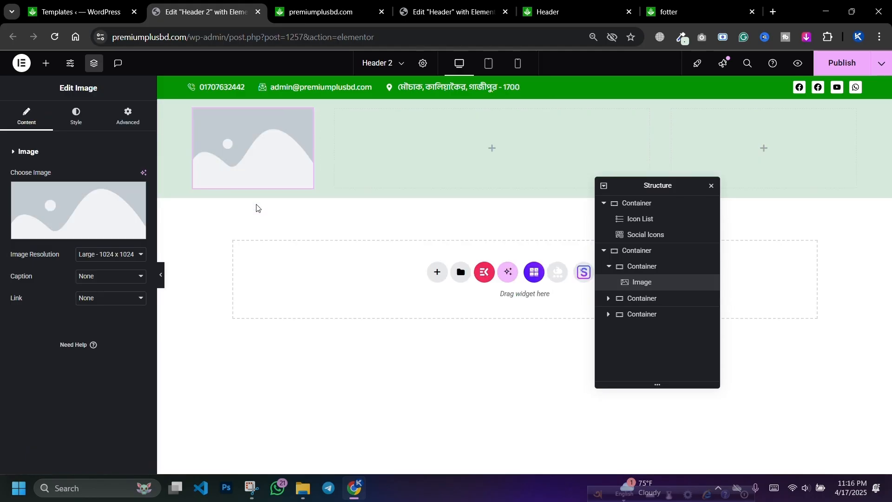
left_click(69, 212)
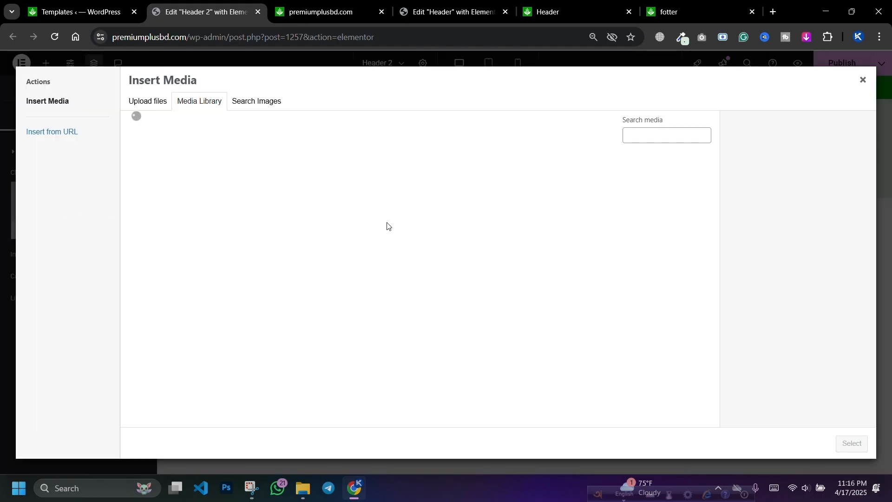
scroll(394, 265, "down", 3)
left_click(502, 236)
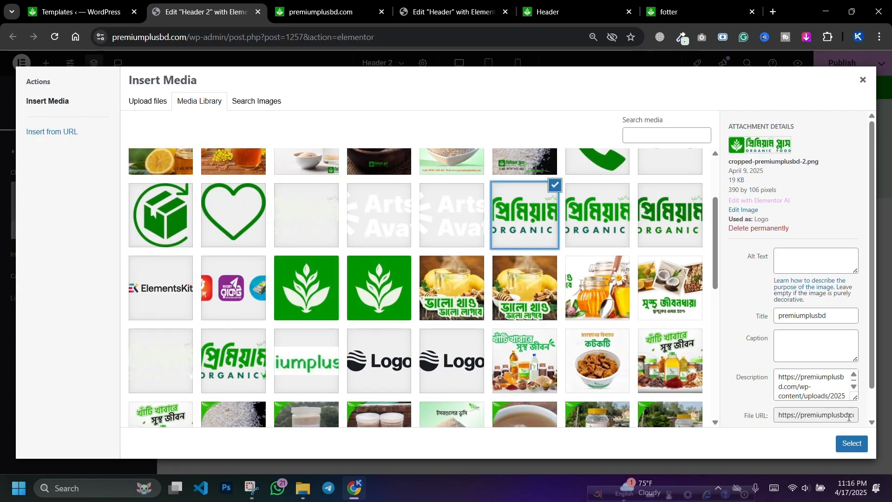
left_click(852, 444)
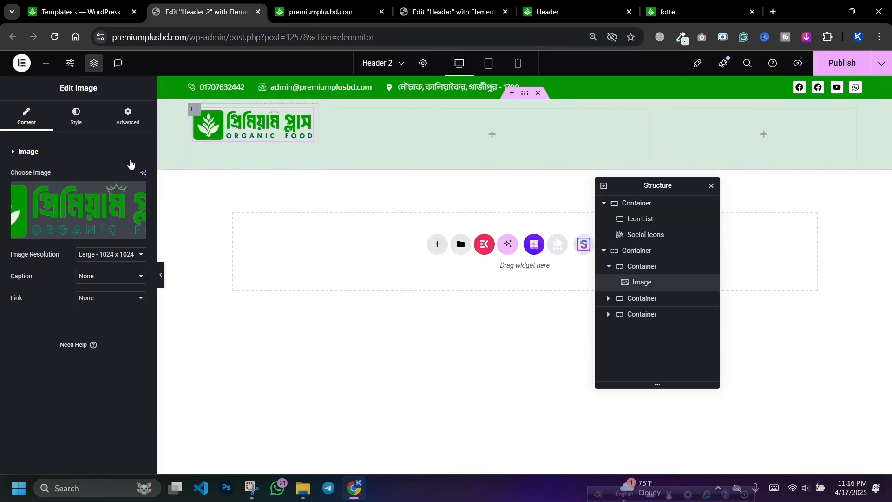
Set the logo image's width to 80% and align it left
left_click(75, 116)
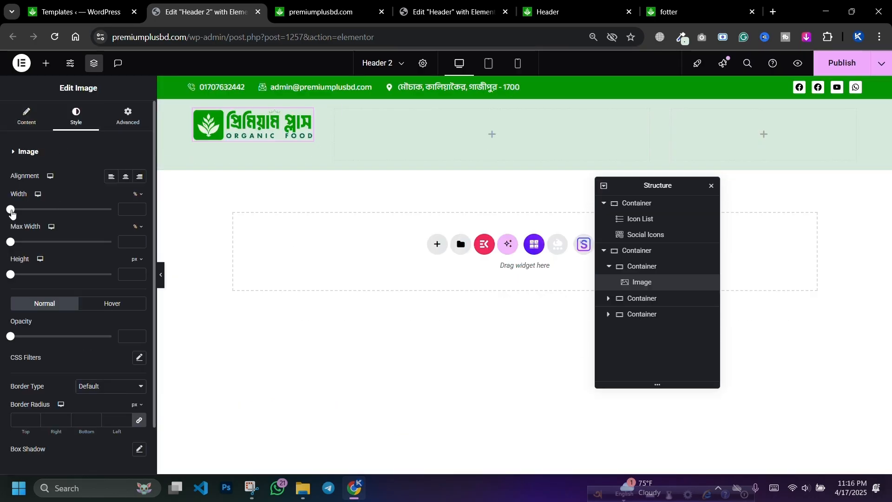
left_click_drag(12, 213, 92, 213)
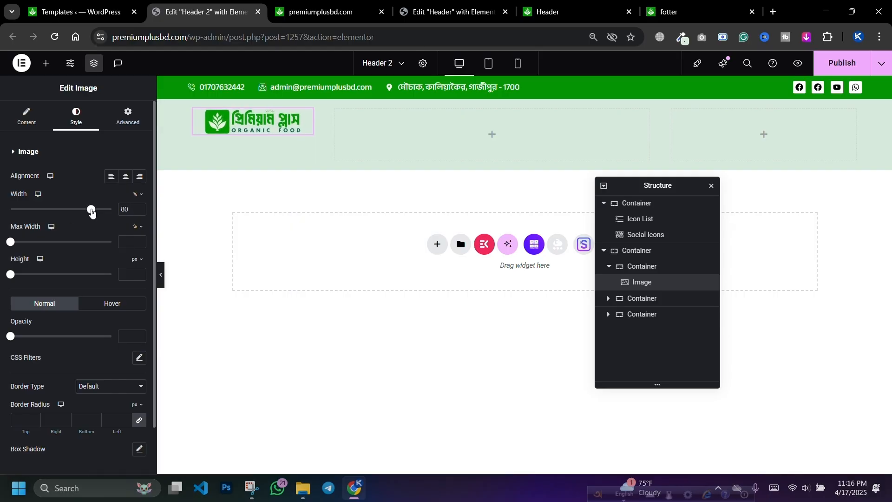
left_click(111, 176)
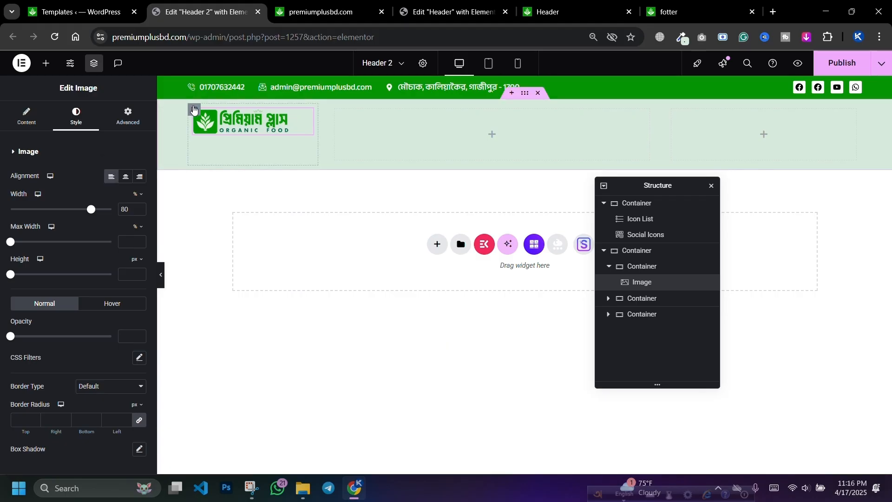
Set the logo container's margins and padding to 0 on all sides and the logo image's width to 71%
left_click(194, 110)
left_click(127, 115)
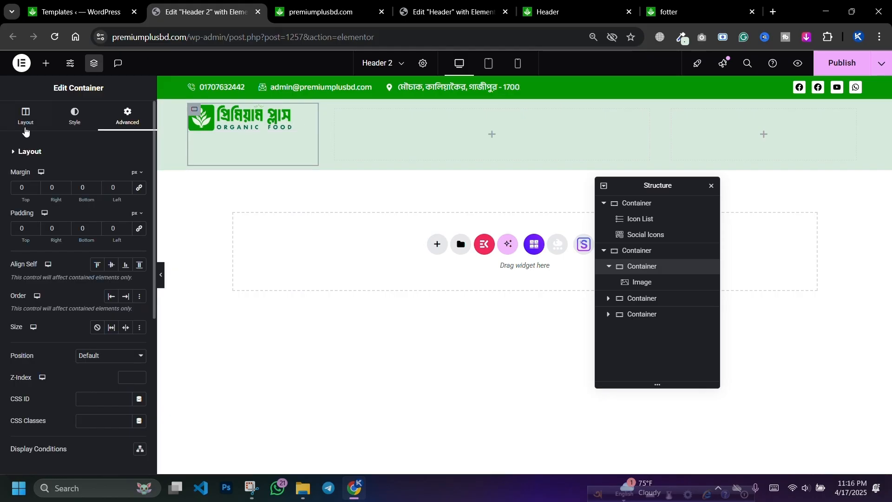
left_click(311, 119)
left_click_drag(91, 211, 82, 212)
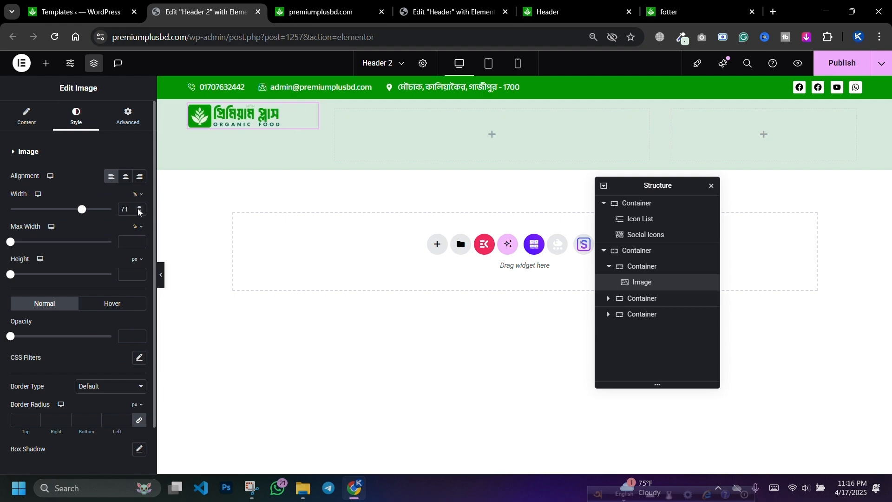
Set the margins and padding of the second and third inner containers to 0 on all sides, and publish Header 2
left_click(335, 109)
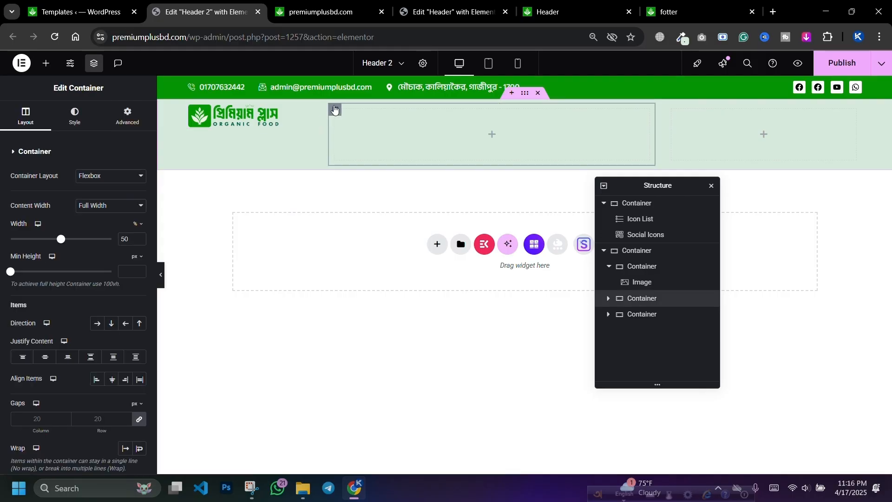
left_click(128, 119)
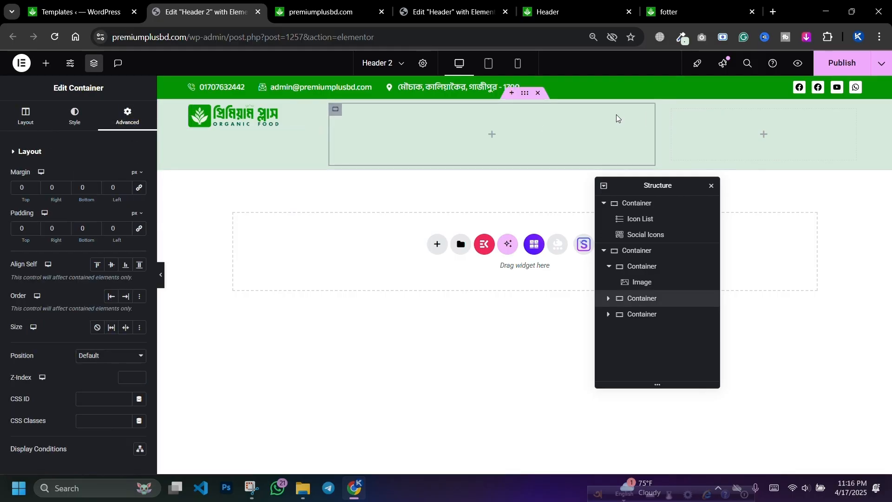
left_click(672, 109)
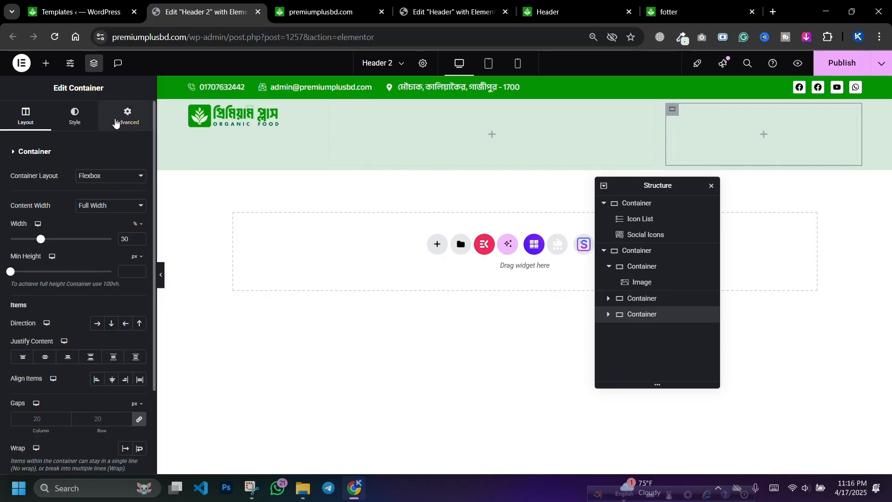
left_click(115, 122)
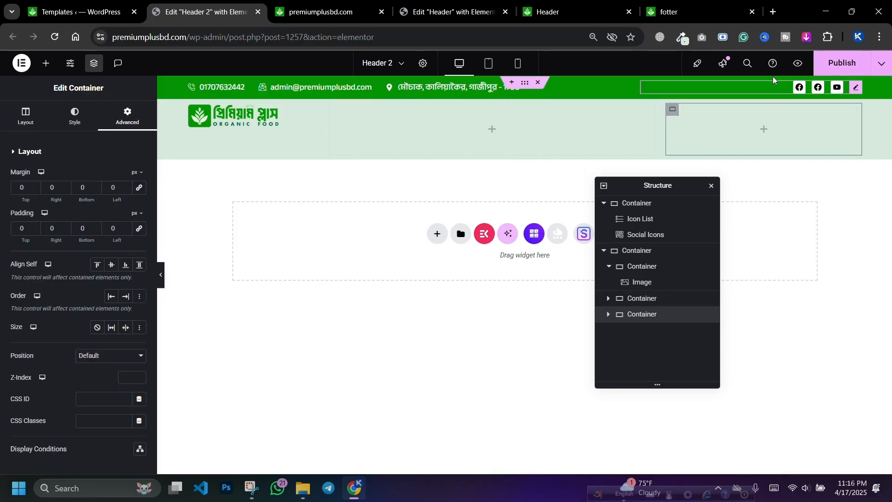
left_click(846, 67)
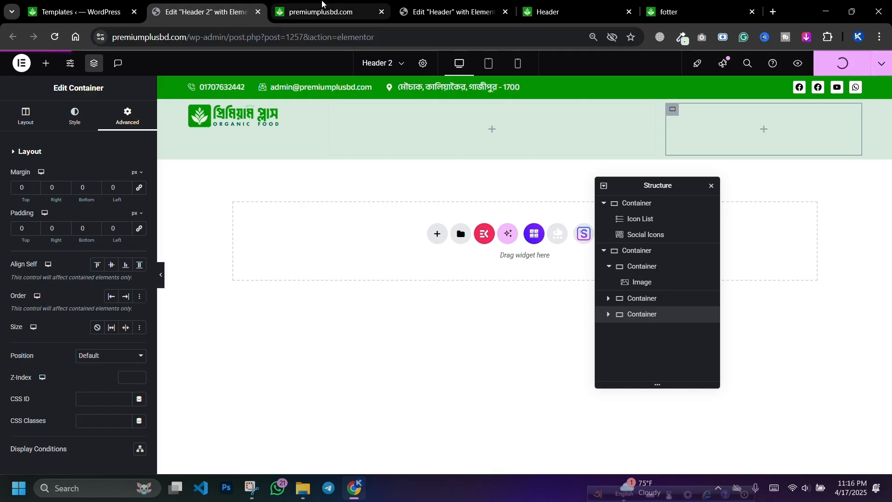
Check the finished Header preview for reference and add a WordPress Menu widget to Header 2's middle container
left_click(325, 12)
left_click(522, 5)
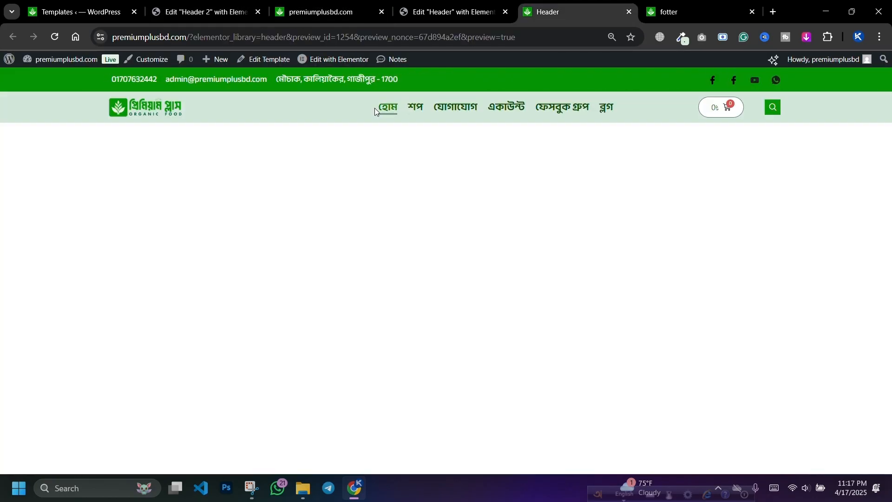
left_click(204, 10)
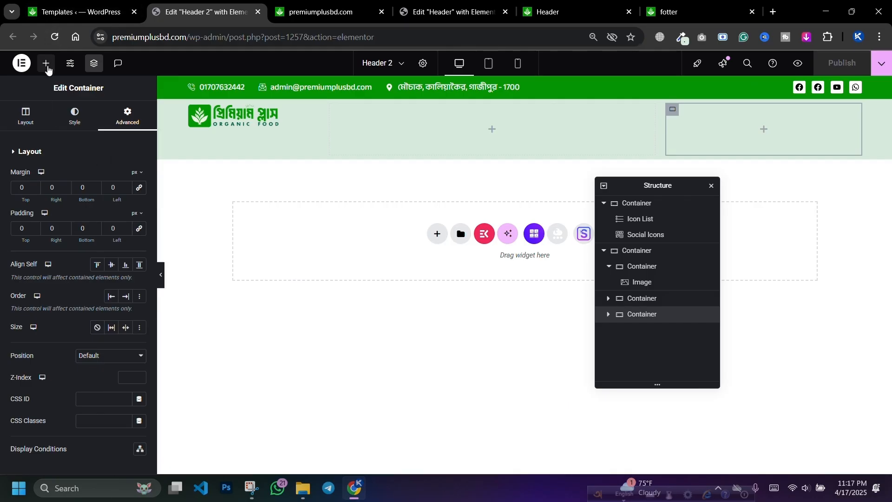
left_click(46, 63)
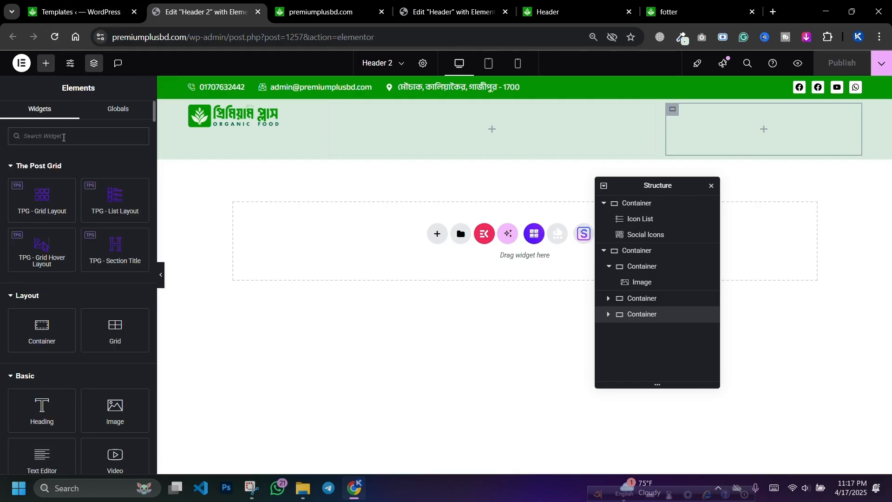
type("menu")
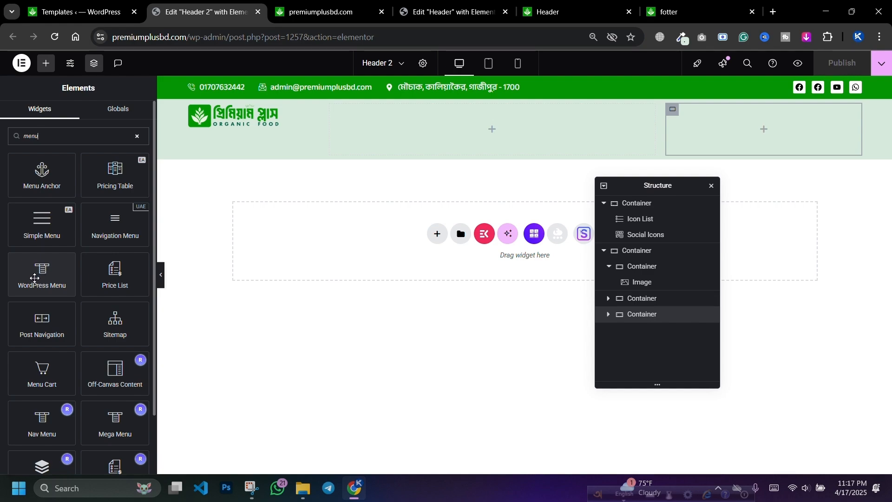
left_click_drag(35, 278, 450, 132)
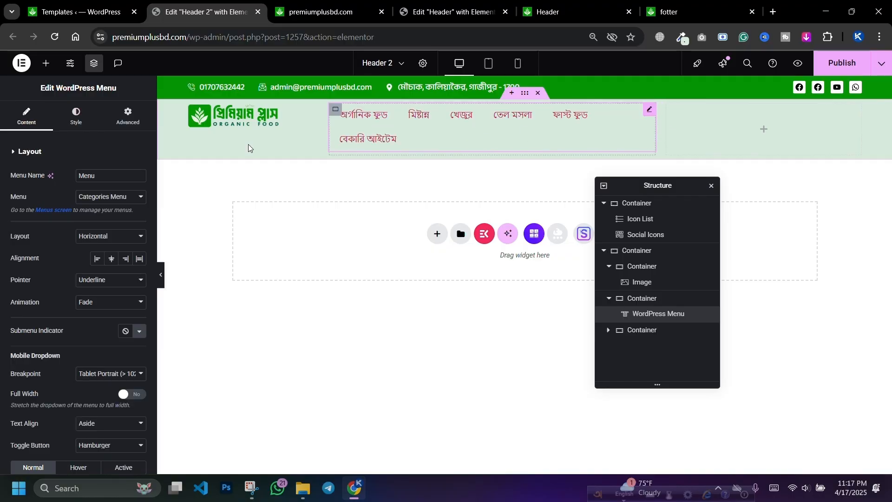
Open the WordPress Menus screen and examine which menus are available to edit
left_click(81, 12)
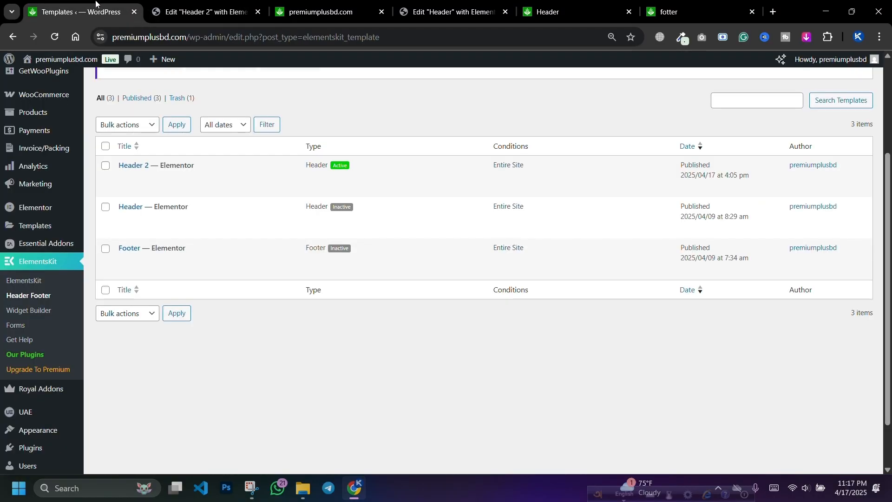
scroll(29, 325, "down", 3)
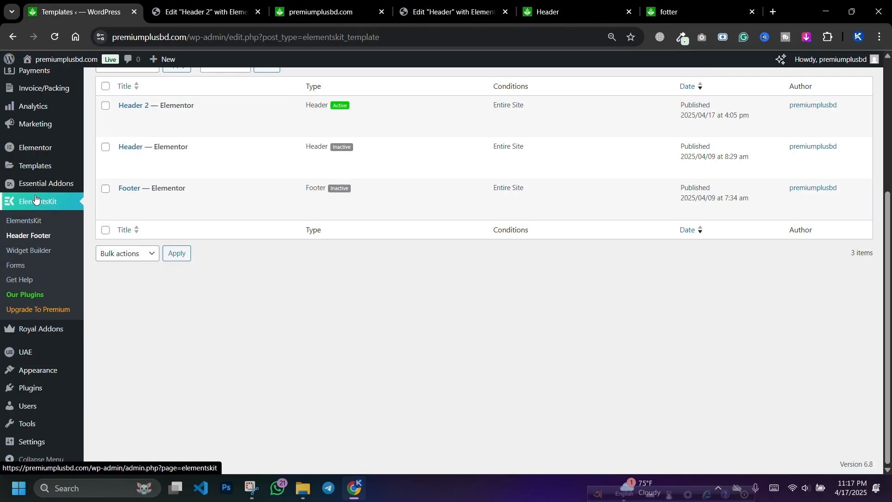
scroll(37, 202, "up", 5)
scroll(50, 291, "down", 5)
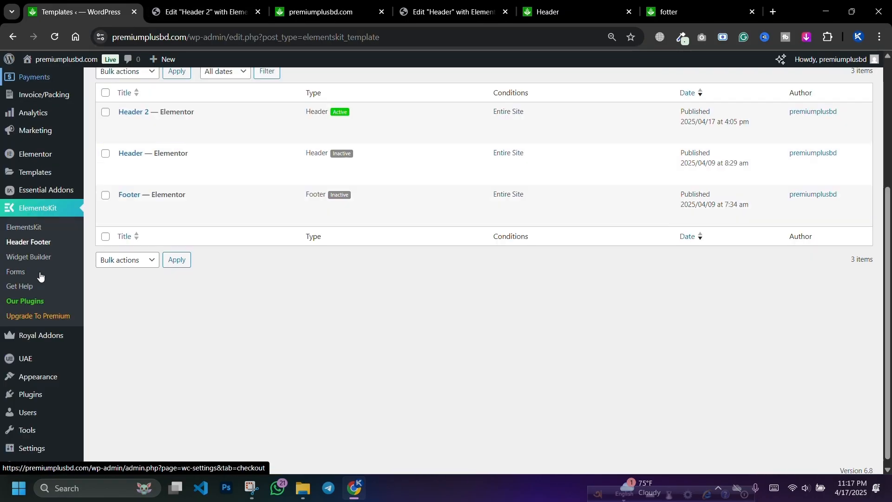
mouse_move(38, 371)
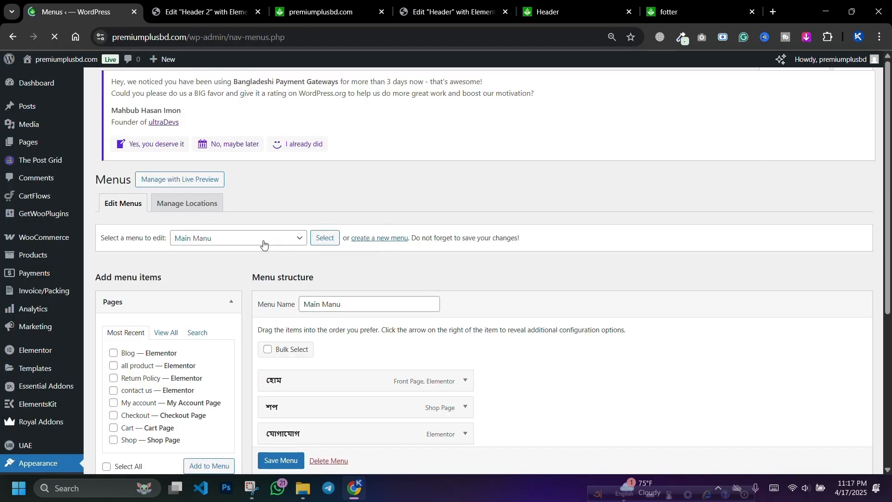
left_click(264, 244)
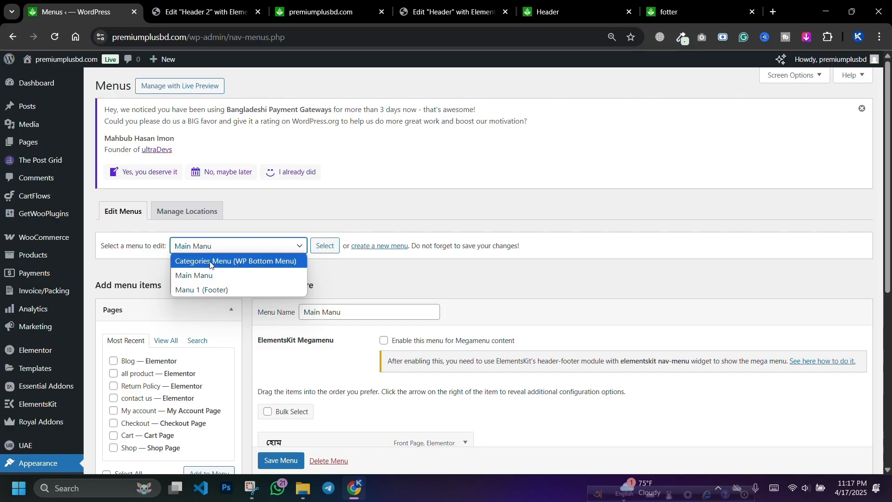
left_click(329, 276)
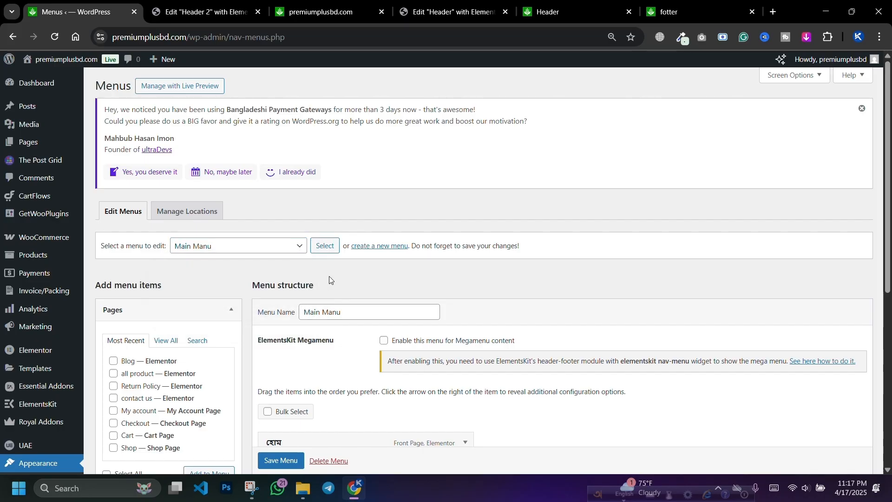
Assign Main Manu to Header 2's WordPress Menu widget and set the menu alignment to Center
left_click(205, 12)
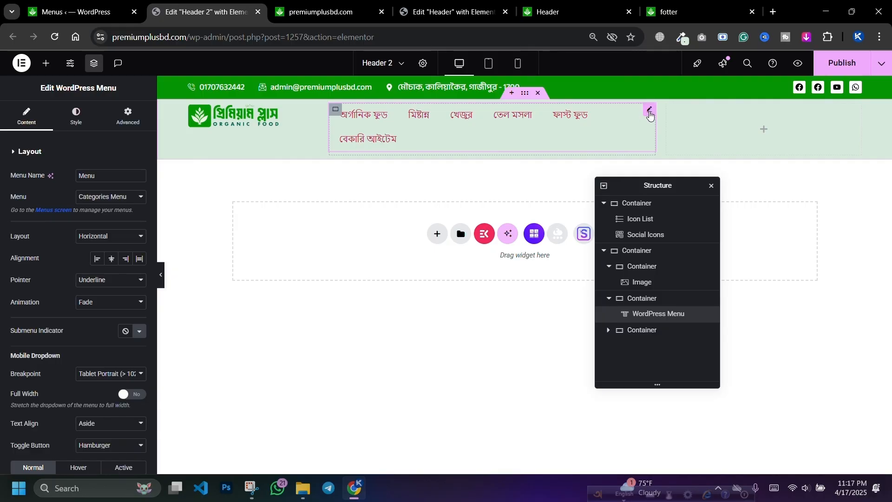
left_click(110, 197)
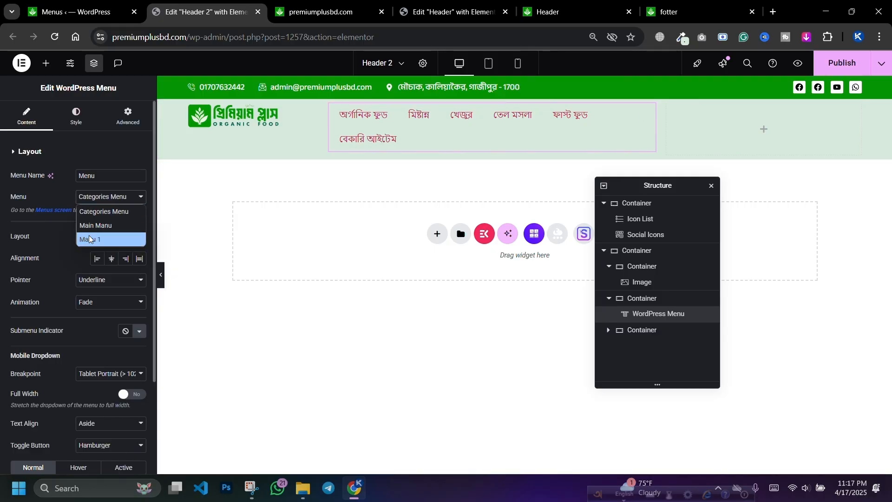
left_click(89, 239)
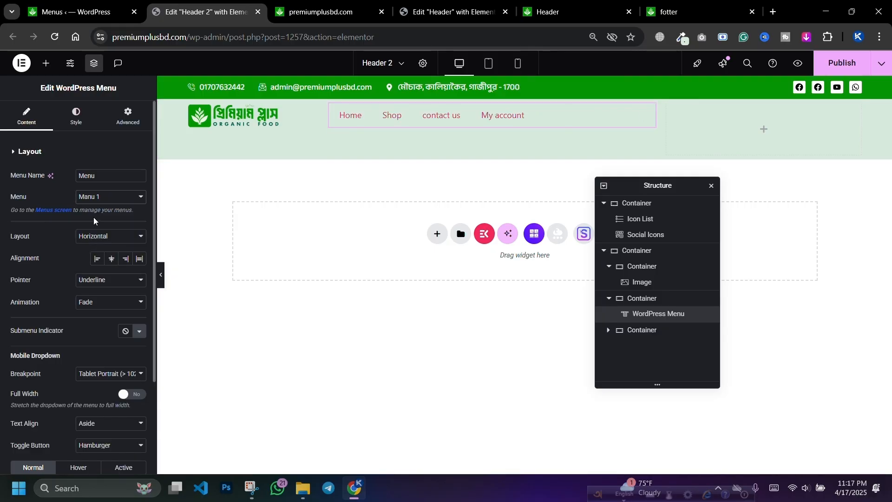
left_click(91, 203)
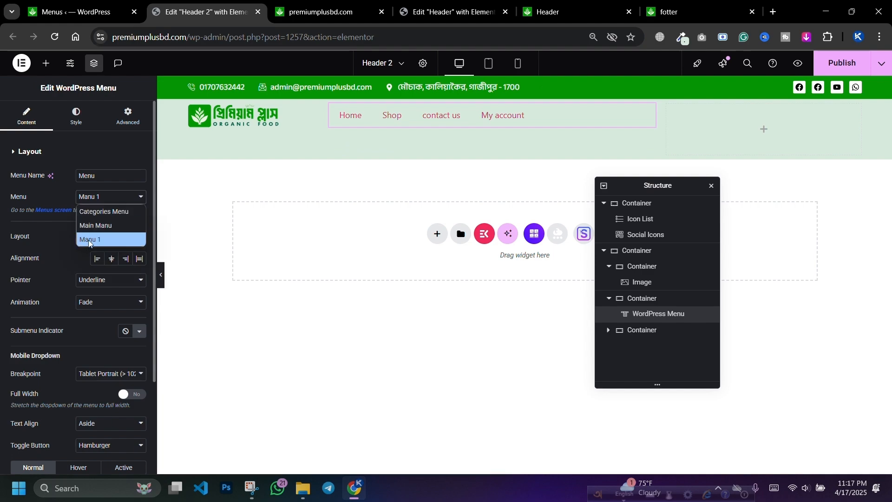
left_click(90, 225)
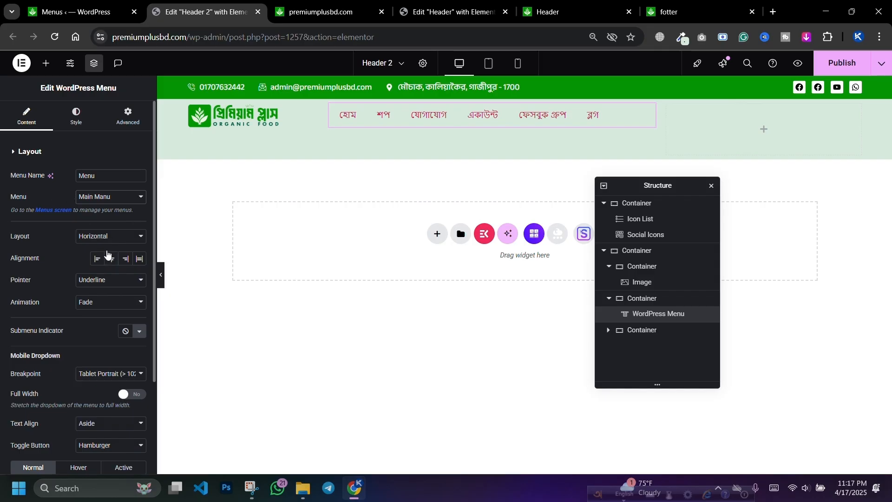
left_click(112, 261)
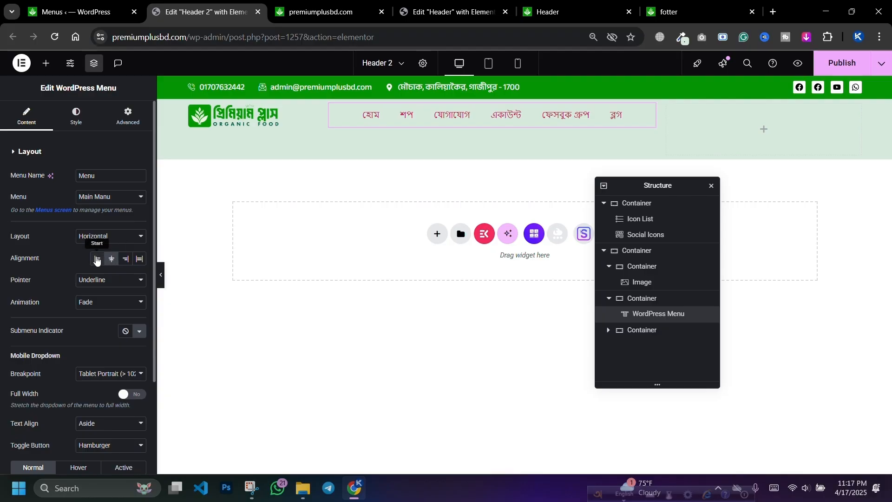
left_click(97, 260)
left_click(109, 259)
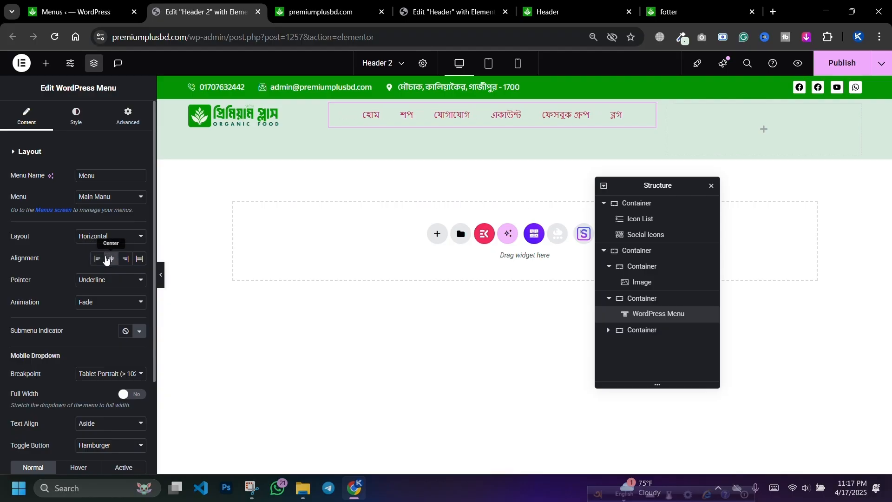
Set the main menu's normal text color to green #00890E
scroll(67, 275, "down", 3)
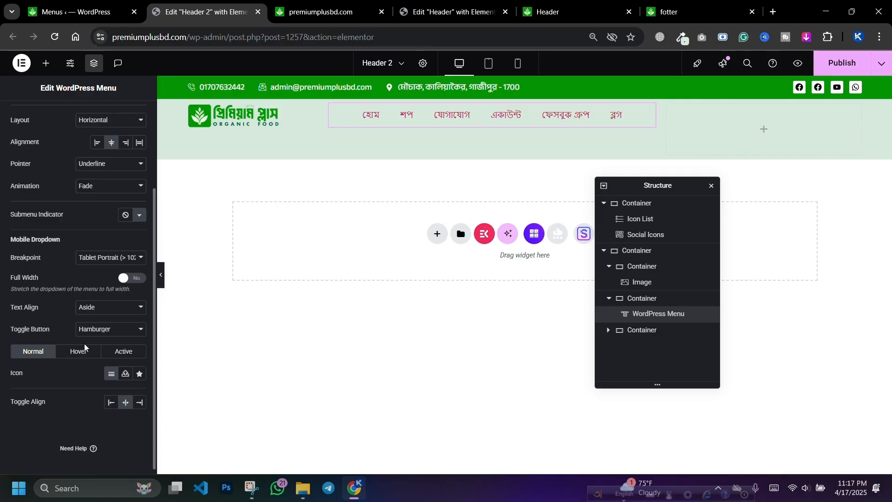
scroll(65, 333, "up", 1)
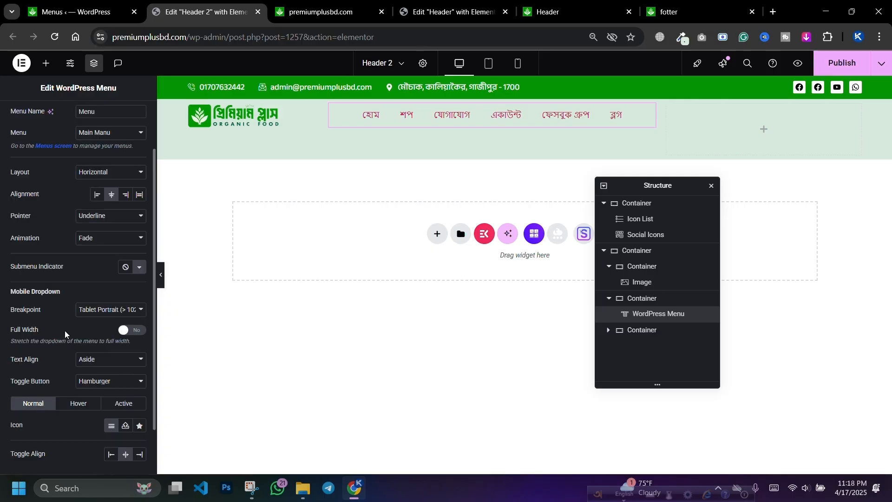
scroll(65, 333, "up", 2)
left_click(76, 115)
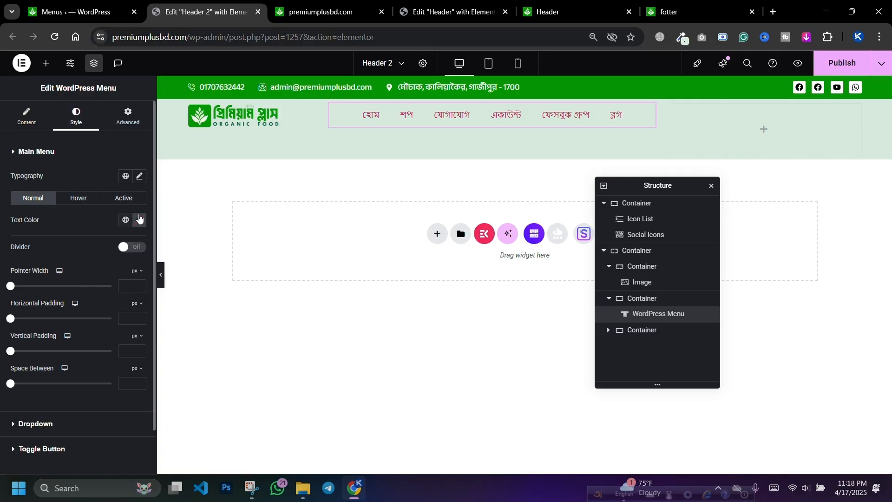
left_click(140, 220)
left_click(117, 348)
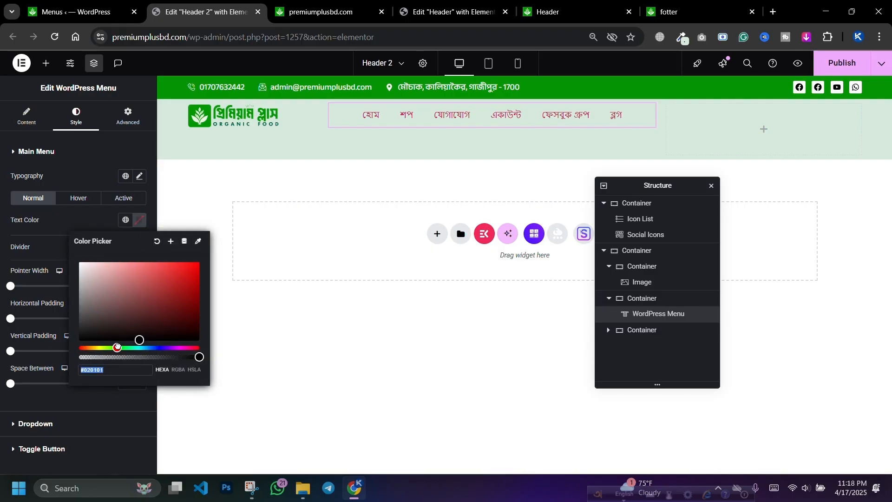
left_click_drag(139, 340, 205, 302)
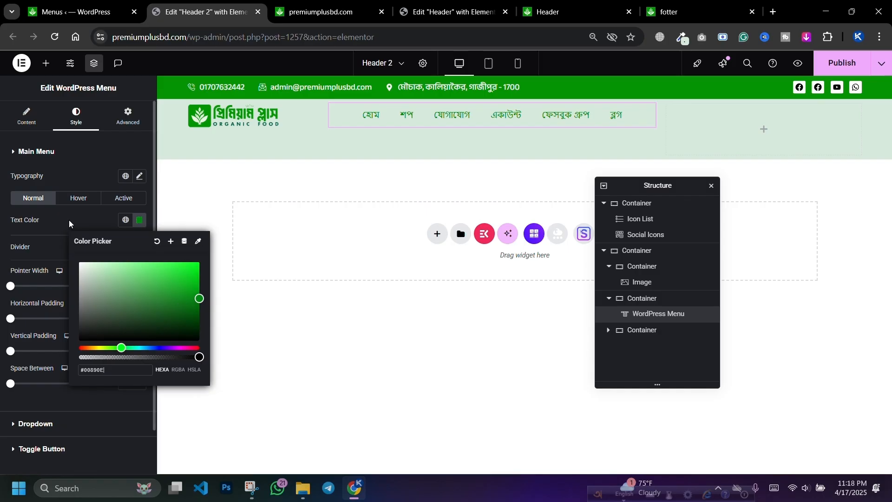
Set the main menu's typography to the Anek Bangla font family with weight 700 (Bold)
left_click(140, 175)
left_click(107, 225)
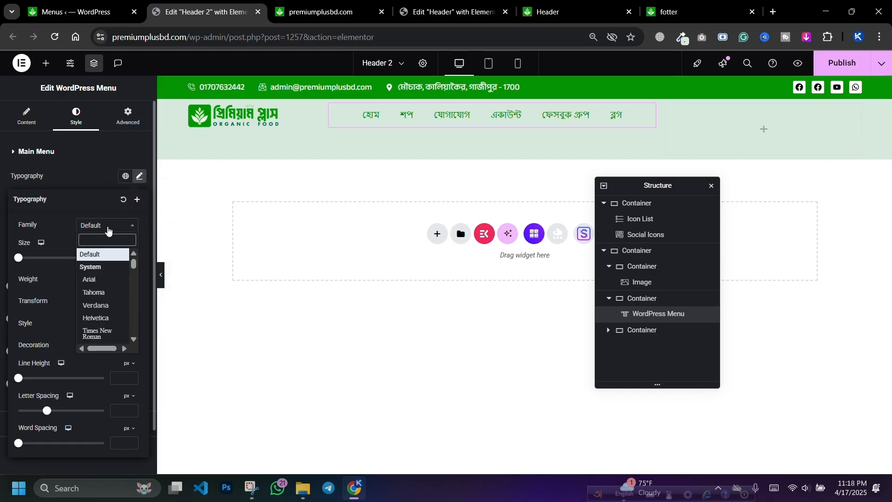
type("anek")
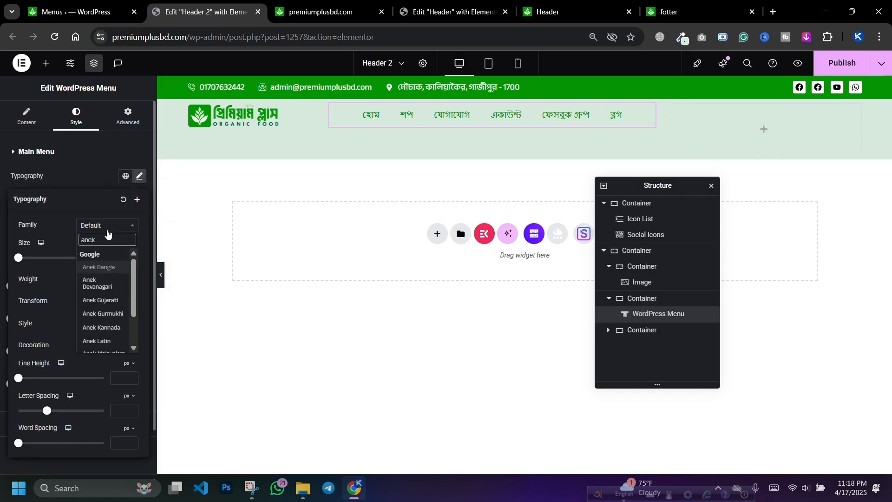
left_click(98, 267)
left_click(107, 280)
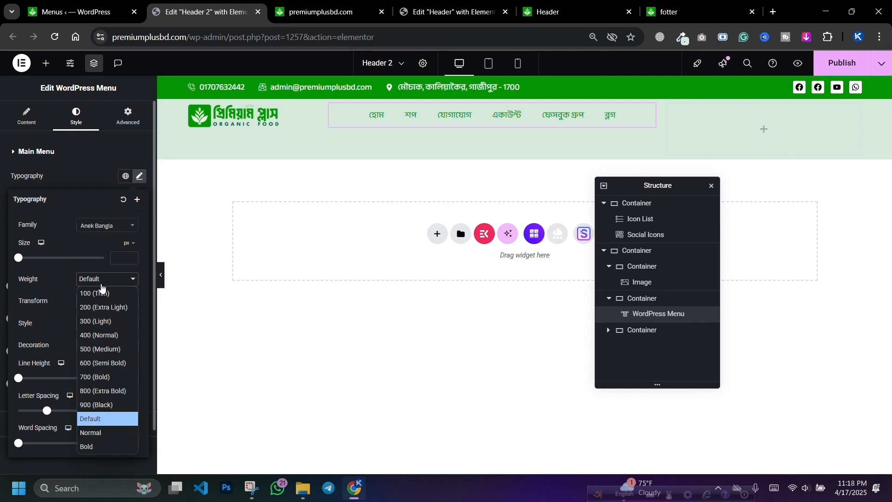
left_click(95, 378)
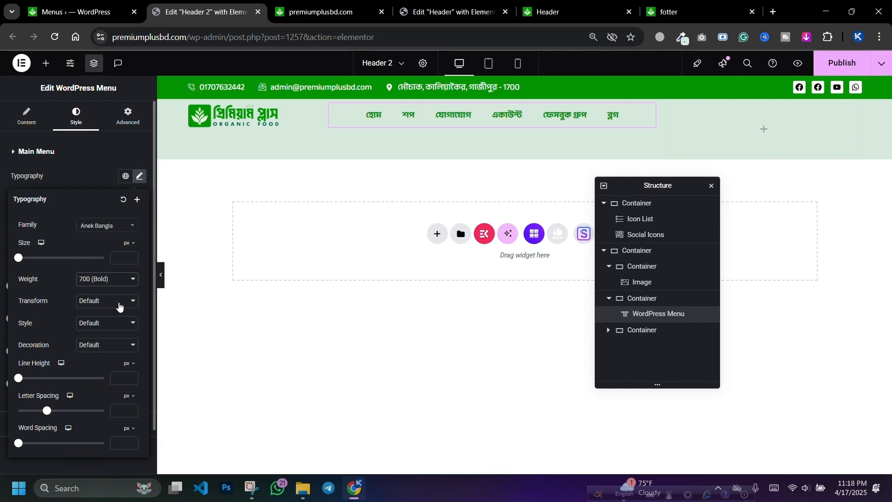
Set the header menu's typography to weight 600 (Semi Bold) and size 20 px
left_click(107, 279)
left_click(98, 364)
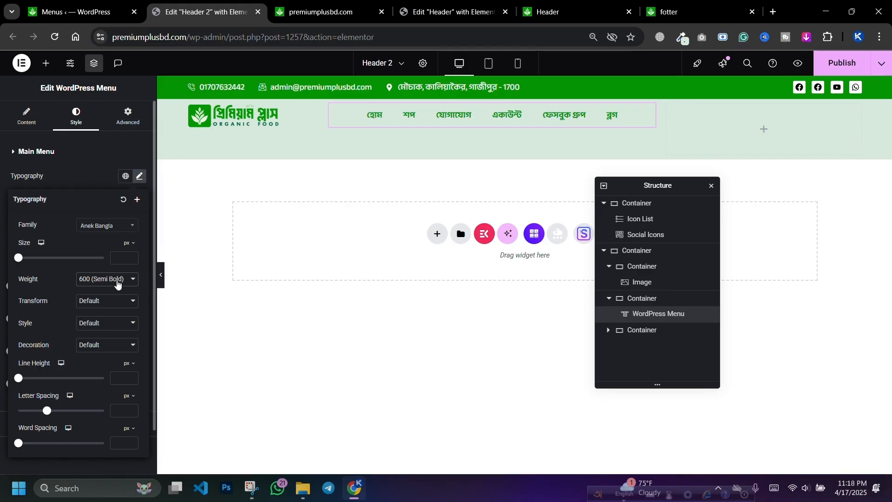
left_click(131, 256)
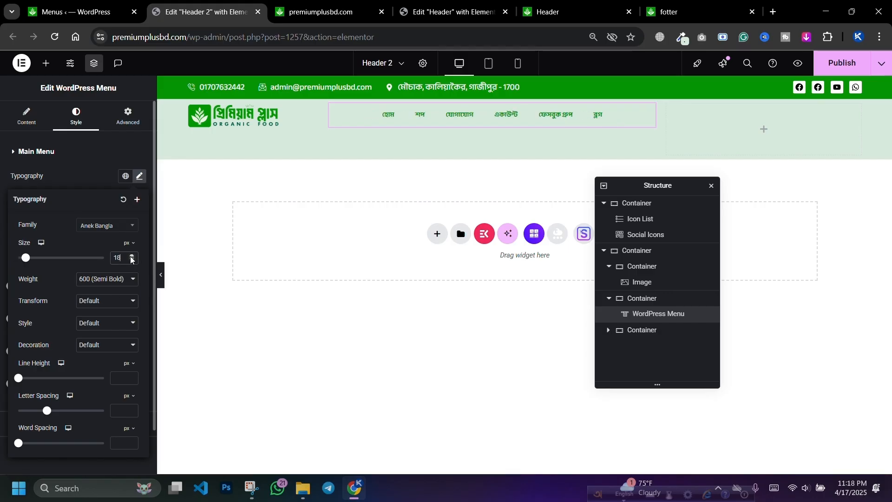
left_click(131, 256)
left_click(131, 256)
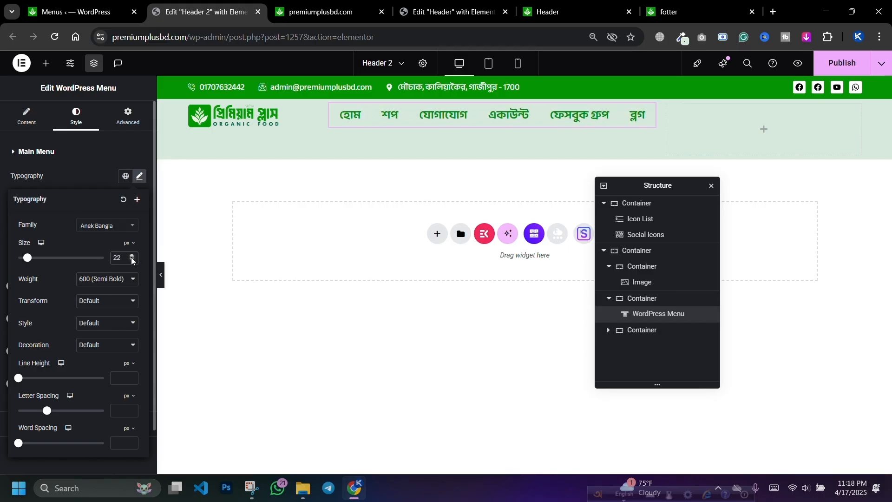
left_click(132, 261)
left_click(132, 260)
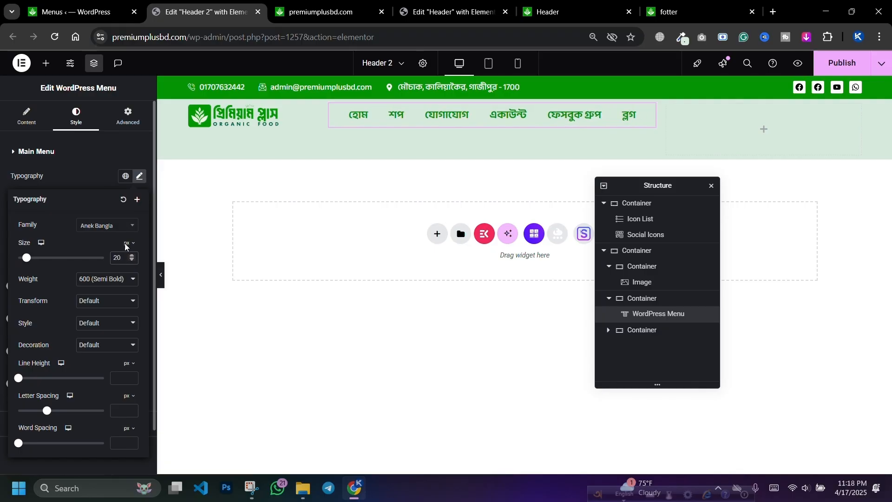
left_click(94, 192)
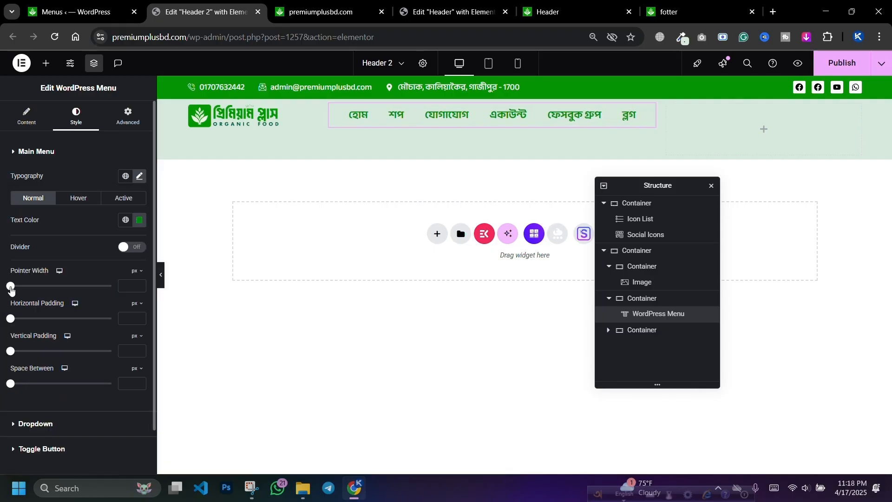
Set the main menu's pointer width to 0 px and horizontal padding to 13 px, leaving vertical padding and space between empty
left_click_drag(11, 286, 36, 318)
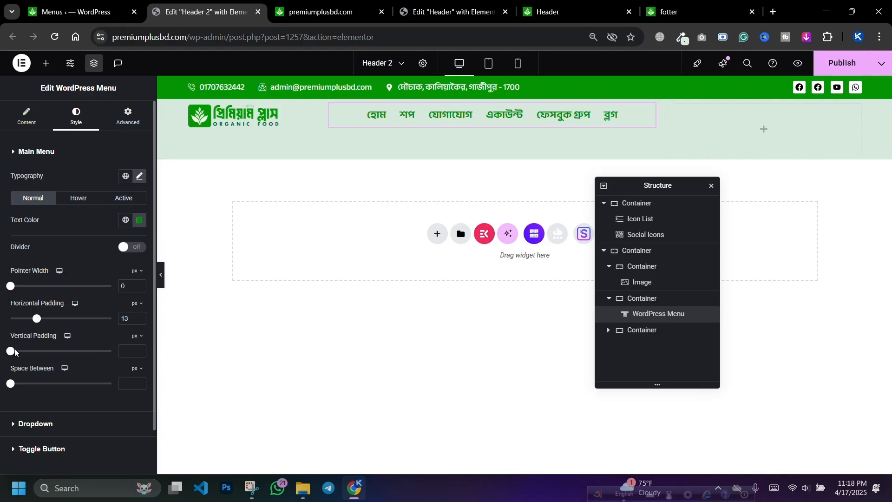
mouse_move(15, 352)
left_mouse_down()
mouse_move(69, 352)
mouse_move(1, 354)
left_mouse_up()
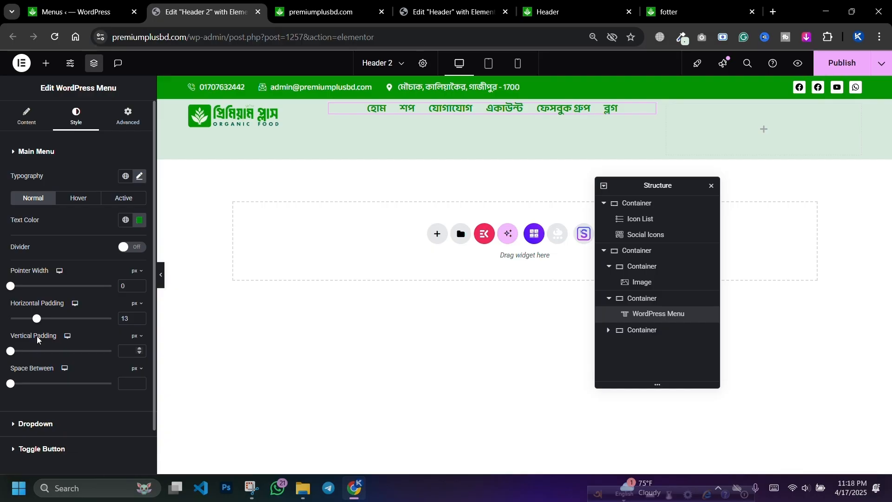
key("BackSpace")
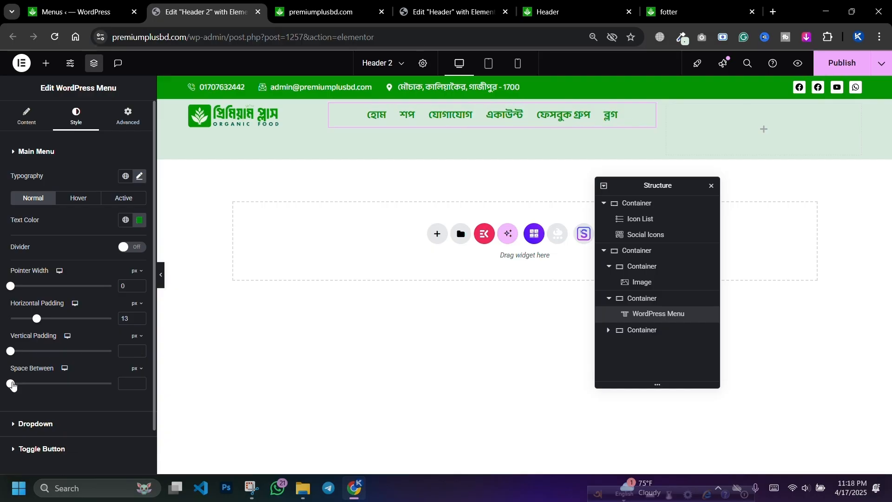
mouse_move(8, 388)
left_mouse_down()
mouse_move(79, 384)
mouse_move(7, 390)
left_mouse_up()
Review the Dropdown and Toggle Button style settings of the WordPress Menu widget
left_click(48, 427)
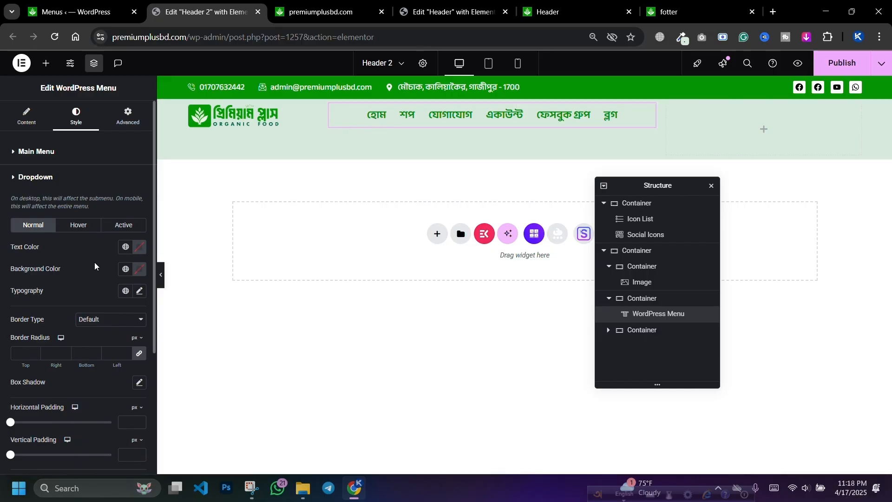
left_click(60, 181)
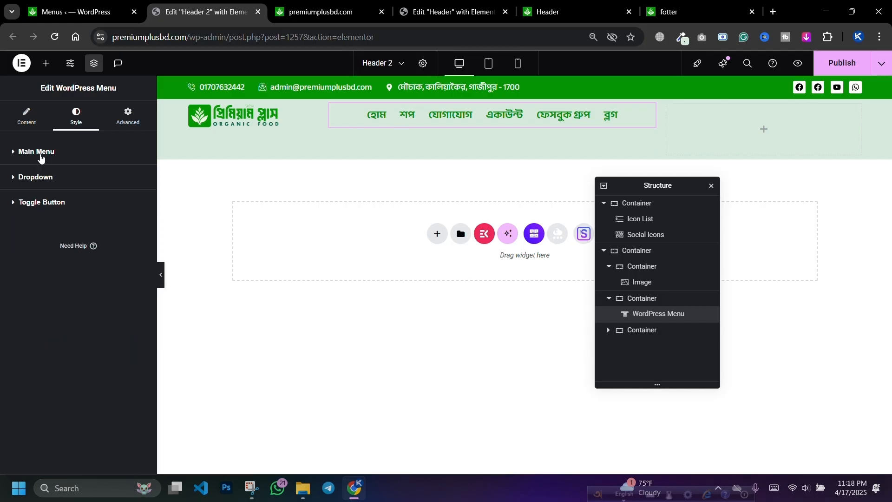
left_click(40, 156)
scroll(93, 218, "down", 1)
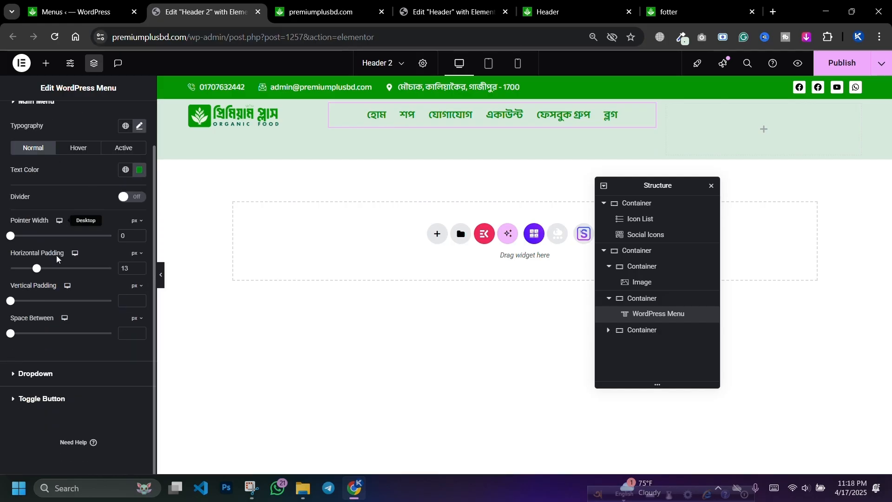
left_click(52, 375)
scroll(85, 214, "down", 3)
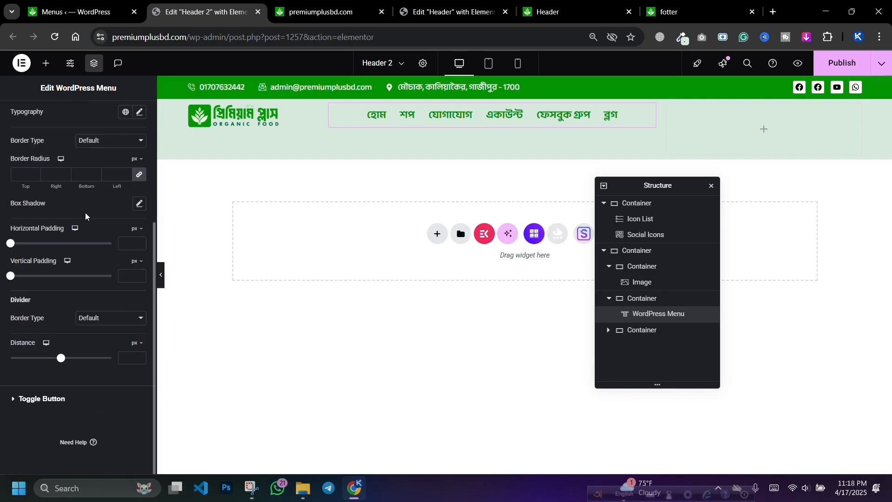
left_click(63, 409)
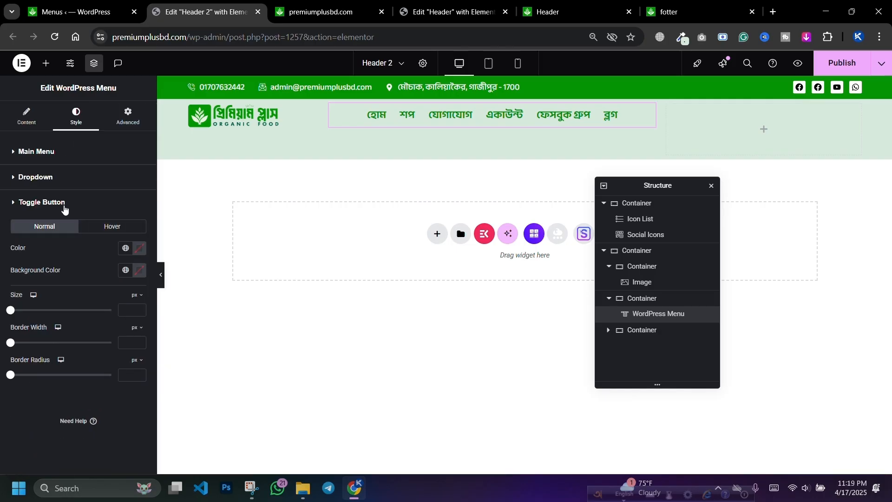
left_click(52, 203)
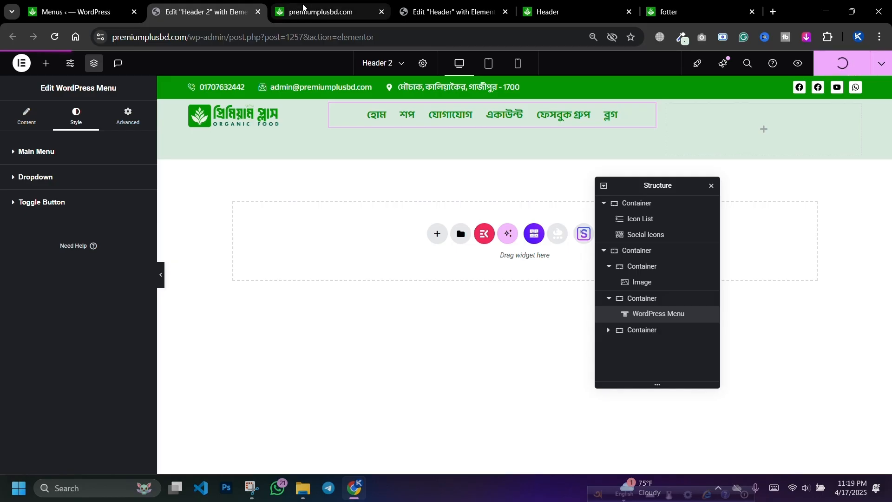
Reload the live home page to check the header menu, then follow its blog link and look through the Blog page
left_click(325, 11)
left_click(56, 37)
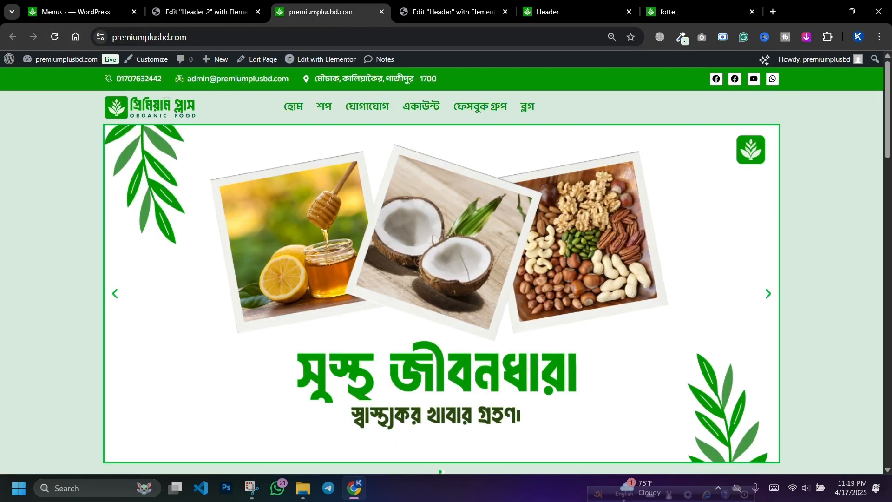
left_click(292, 110)
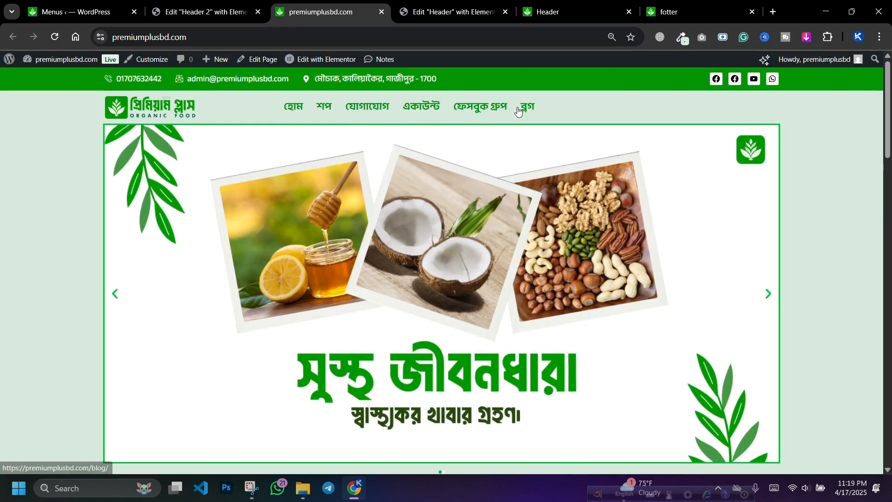
left_click(533, 110)
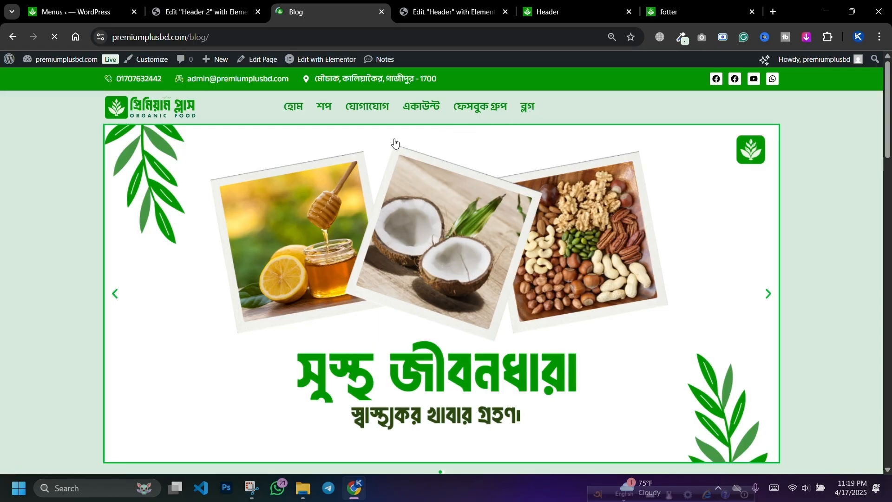
scroll(285, 207, "down", 10)
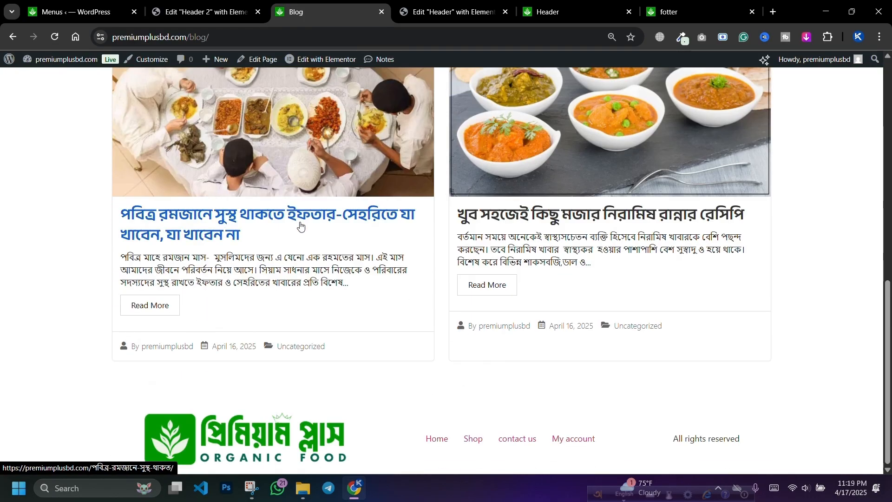
scroll(297, 218, "up", 10)
scroll(304, 227, "down", 10)
scroll(304, 227, "up", 10)
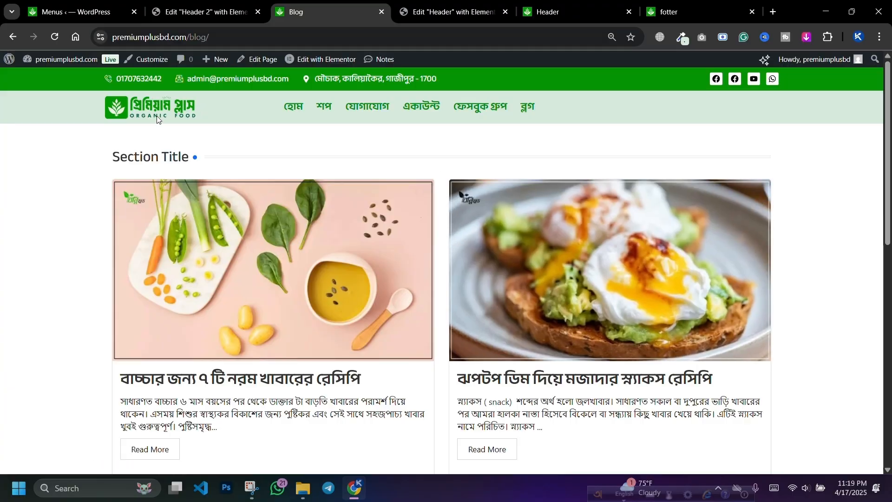
Back in the Header 2 editor, set the logo image's link type to Custom URL
key("ctrl+shift+Tab")
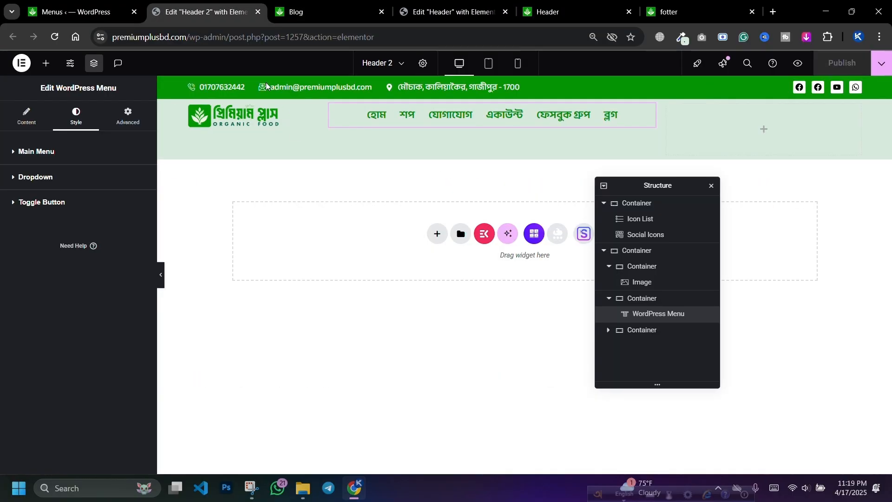
left_click(308, 113)
left_click(33, 119)
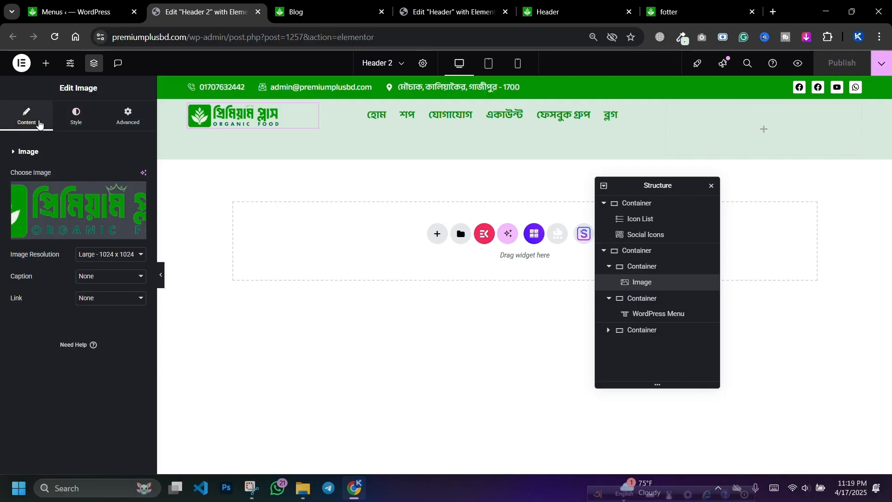
left_click(107, 298)
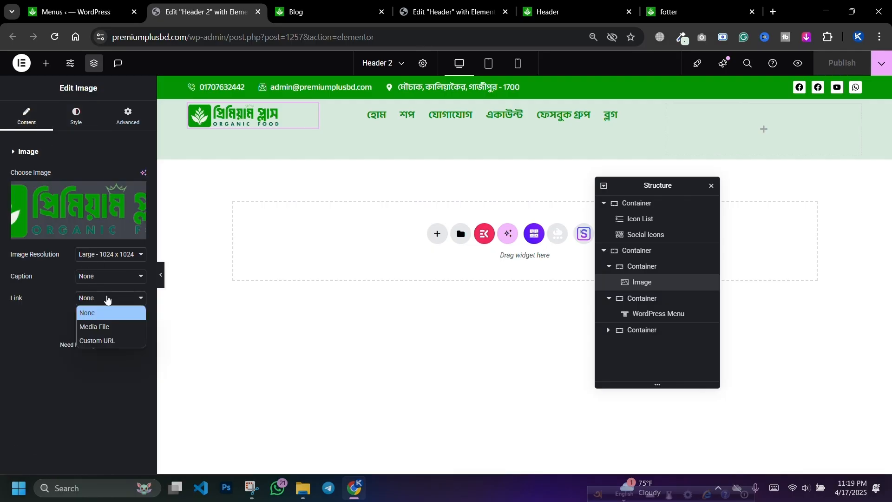
left_click(104, 328)
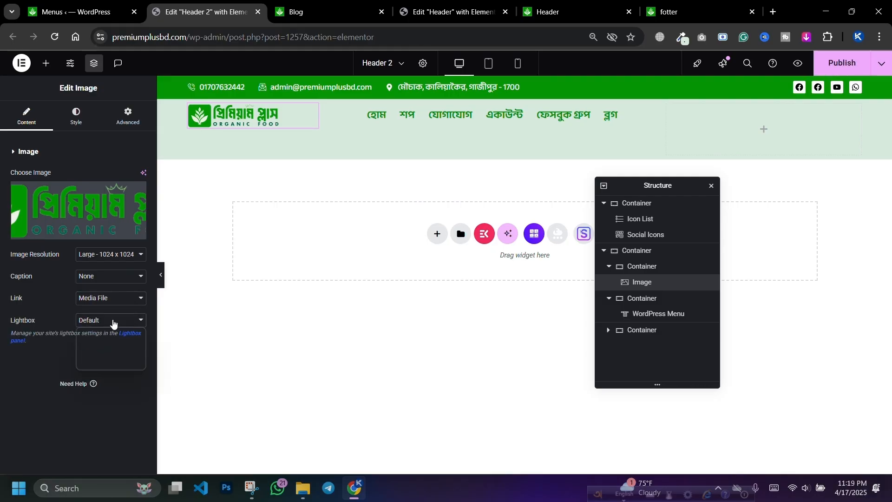
left_click(113, 306)
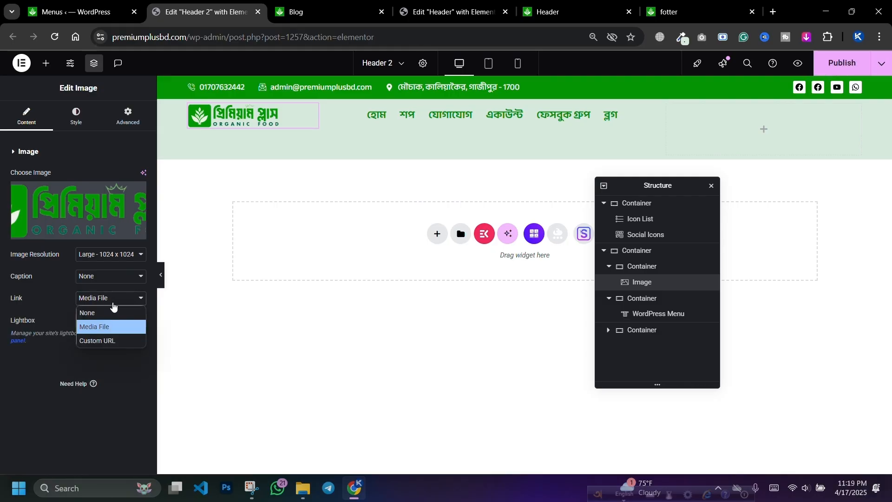
left_click(96, 341)
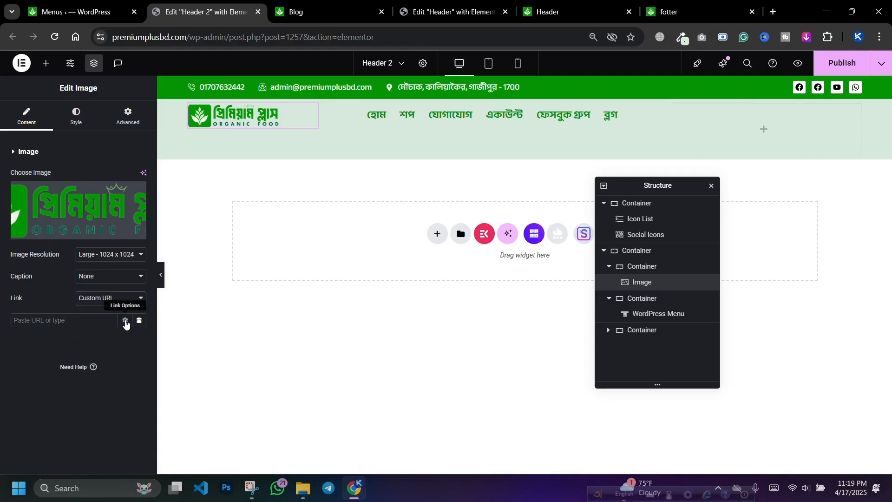
Link the logo to the dynamic Site URL and publish the header
left_click(125, 322)
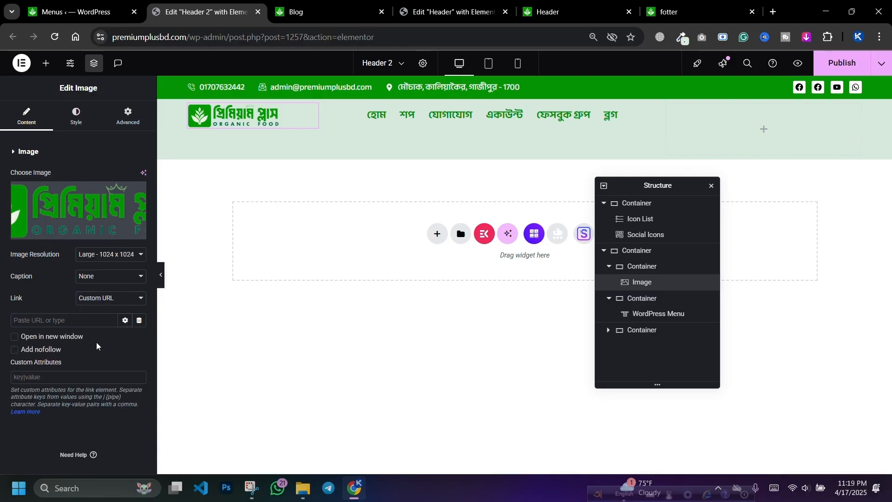
left_click(138, 321)
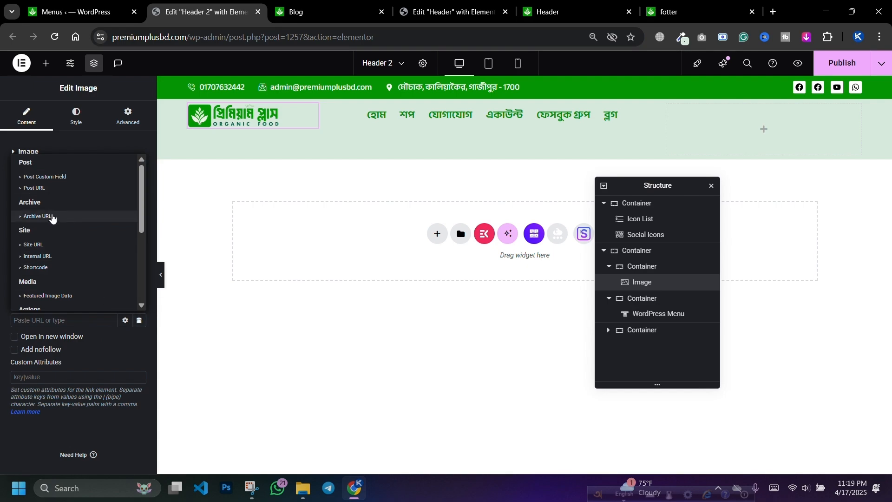
left_click(21, 249)
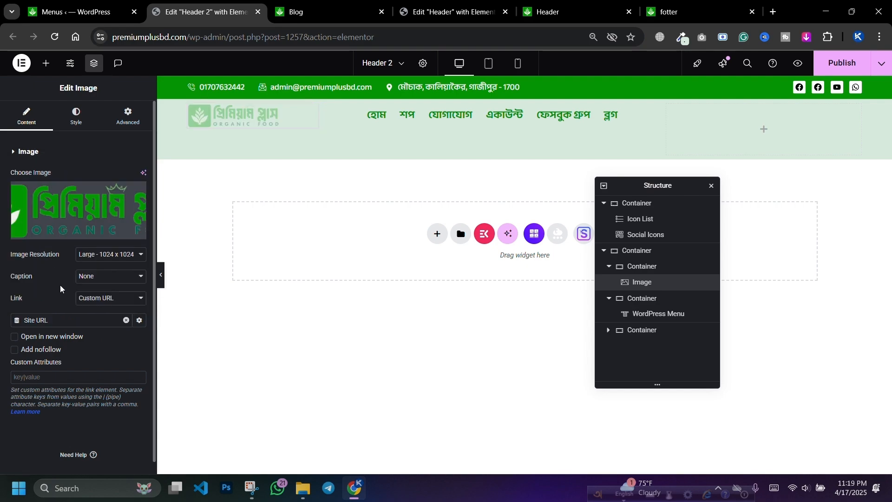
left_click(832, 68)
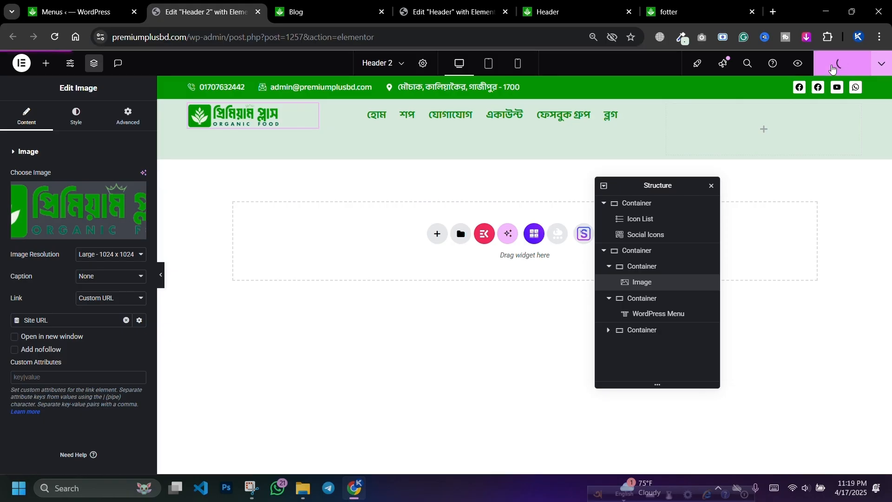
Test the home, account, contact and logo links on the live site, and open the original Header preview for comparison
left_click(331, 10)
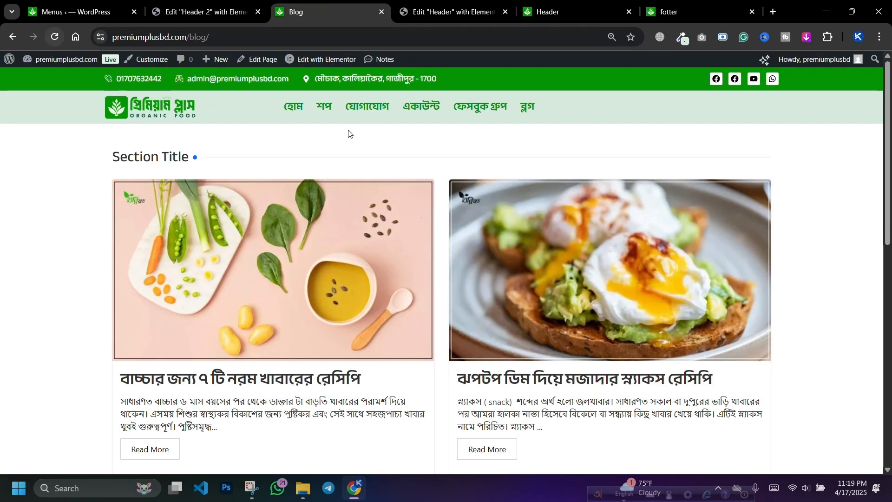
left_click(300, 112)
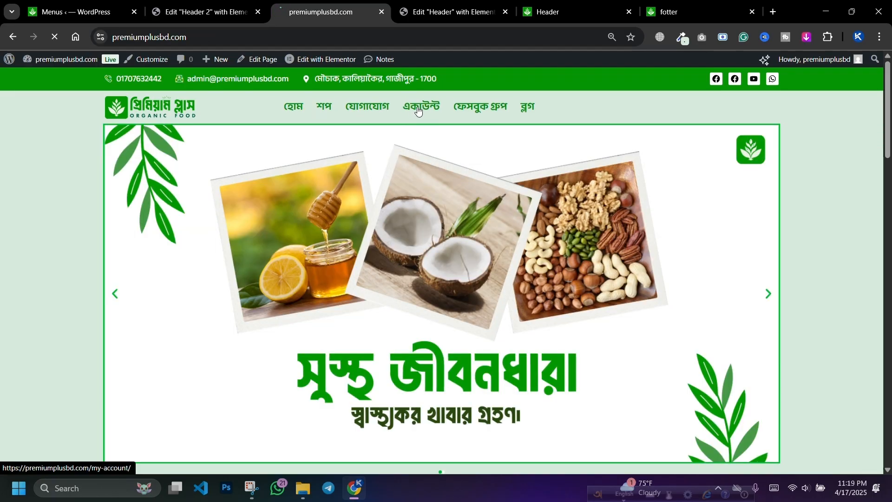
left_click(418, 110)
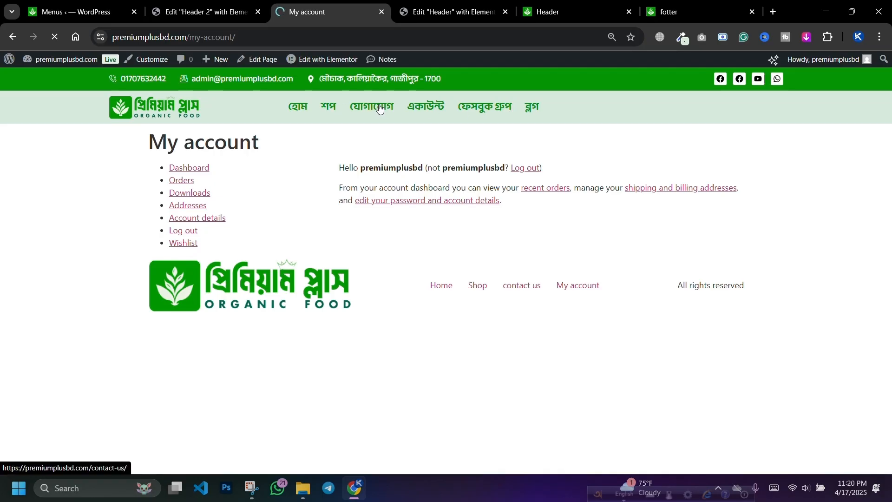
left_click(379, 108)
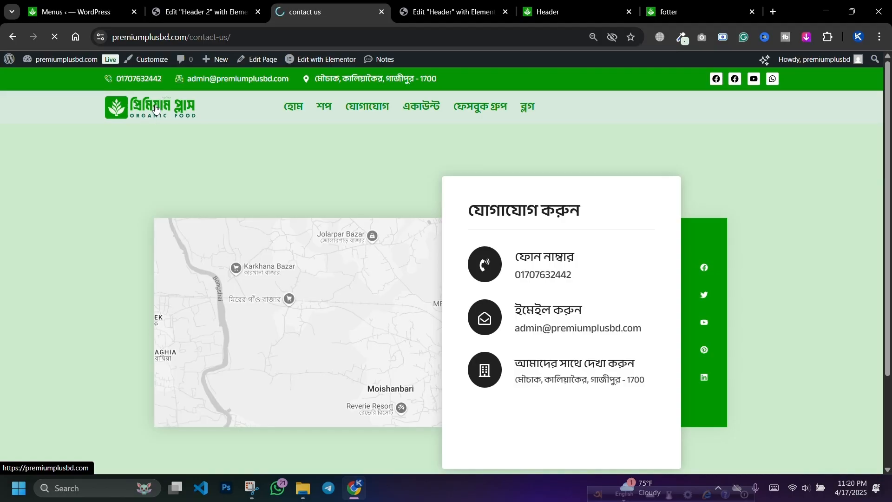
left_click(156, 108)
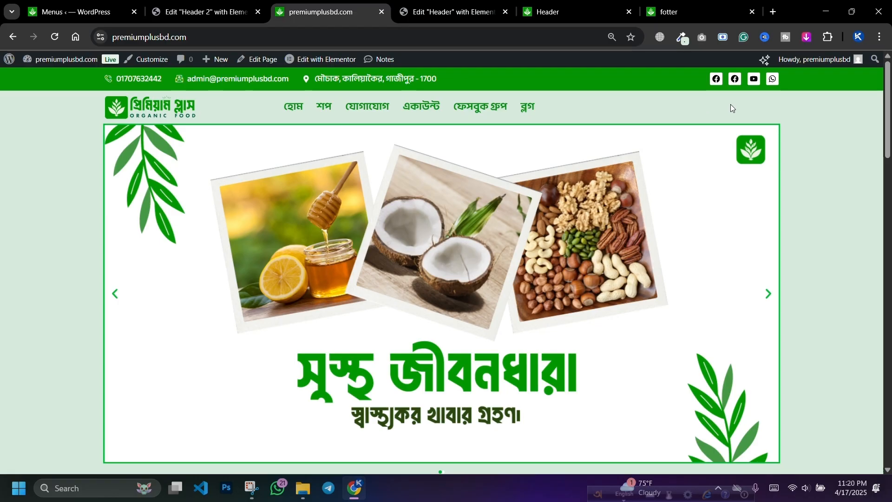
left_click(548, 11)
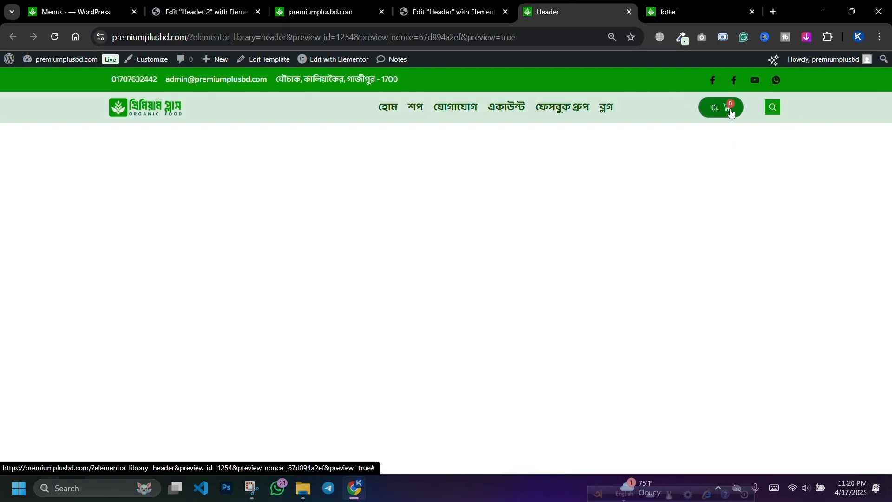
Return to the Header 2 editor, find the Cart widget and place it in the empty third container beside the menu
left_click(372, 5)
left_click(204, 12)
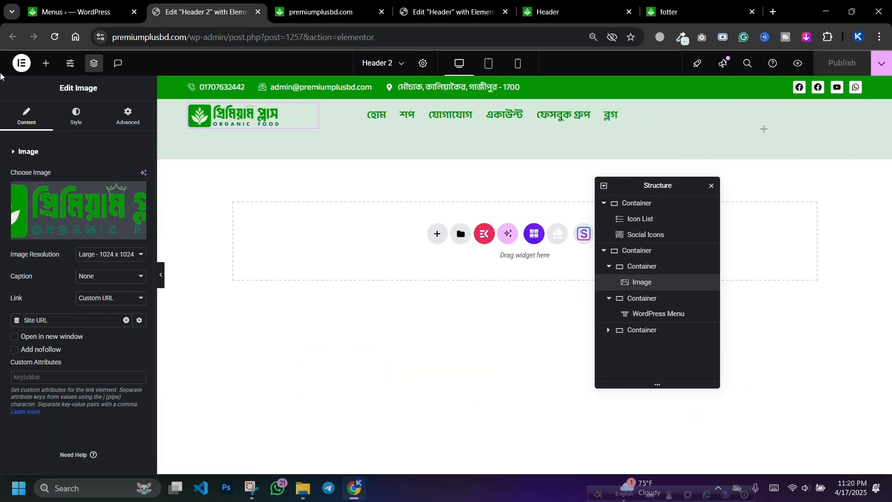
left_click(46, 64)
type("cart")
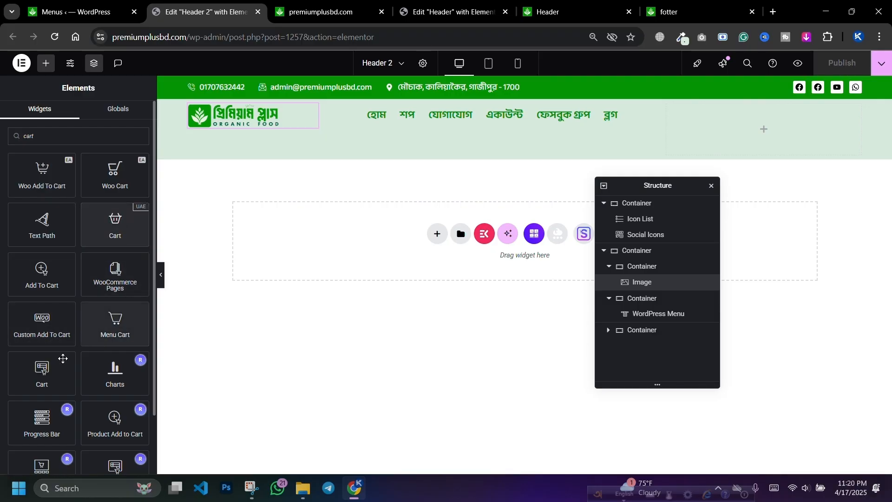
left_click_drag(121, 230, 699, 135)
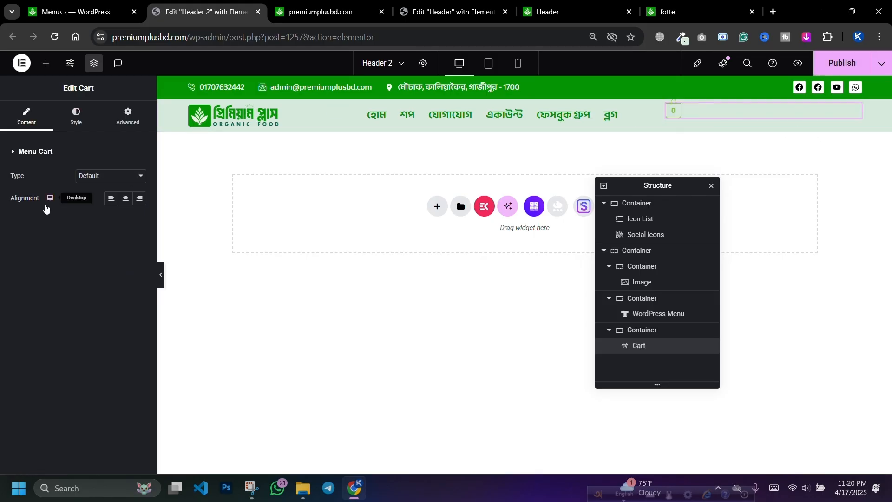
Center the cart in its container and set its type to Custom
left_click(123, 200)
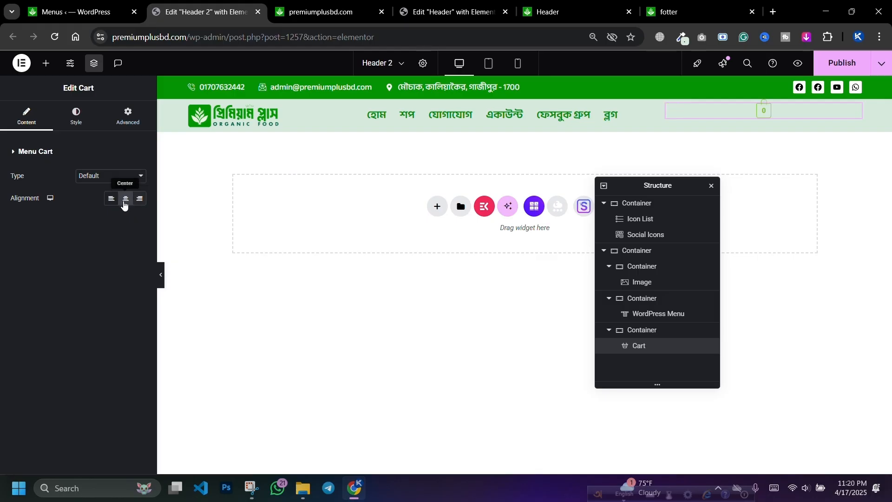
left_click(100, 168)
left_click(56, 154)
left_click(102, 179)
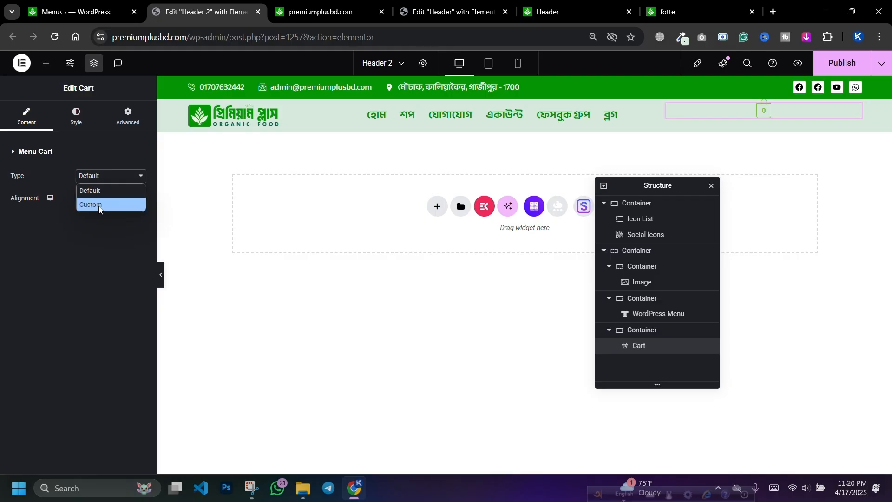
left_click(98, 205)
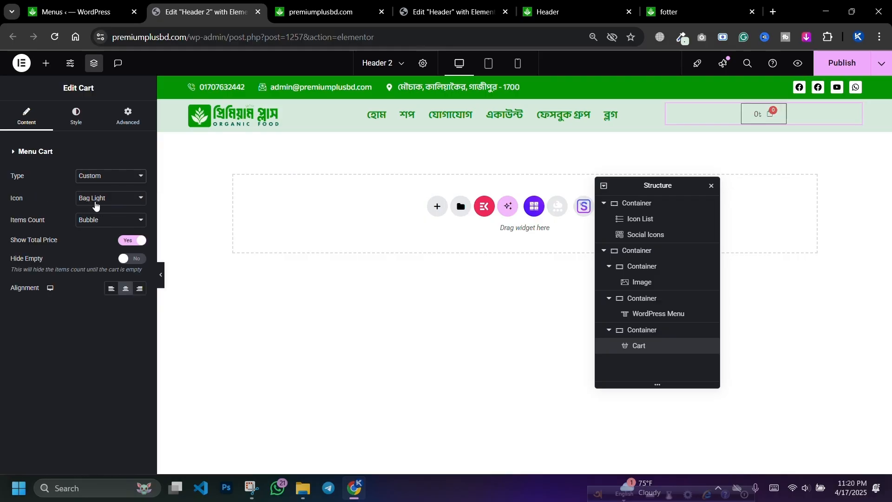
left_click(106, 202)
left_click(104, 205)
left_click(139, 246)
left_click(136, 245)
left_click(134, 261)
left_click(135, 261)
Try a 5 px padding on all sides of the cart button in its style settings, and clear it again
left_click(76, 123)
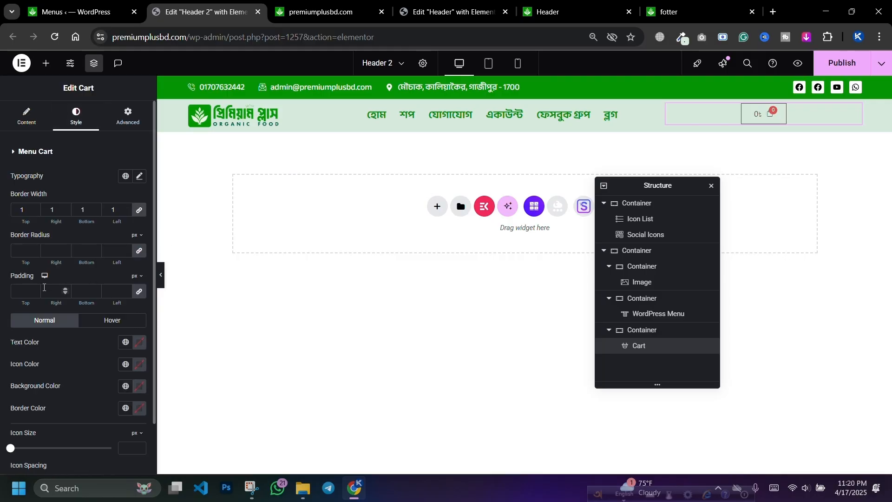
left_click(35, 288)
left_click(36, 288)
left_click(35, 288)
left_click(36, 288)
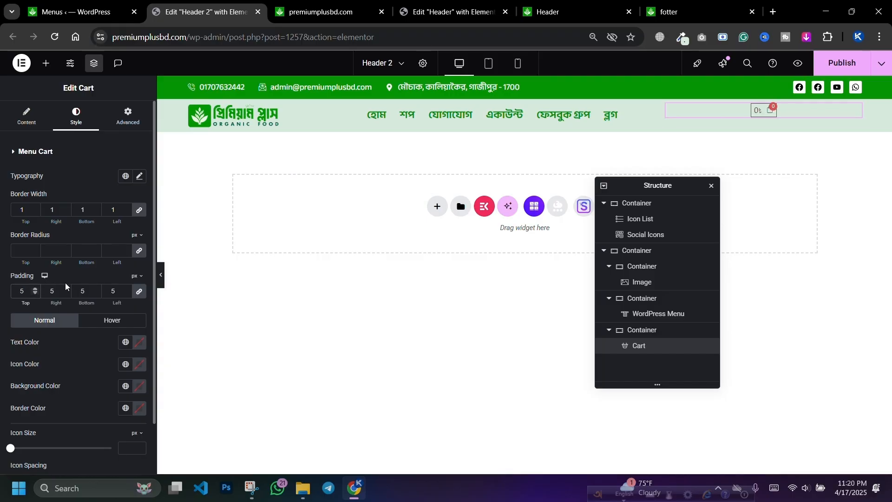
key("BackSpace")
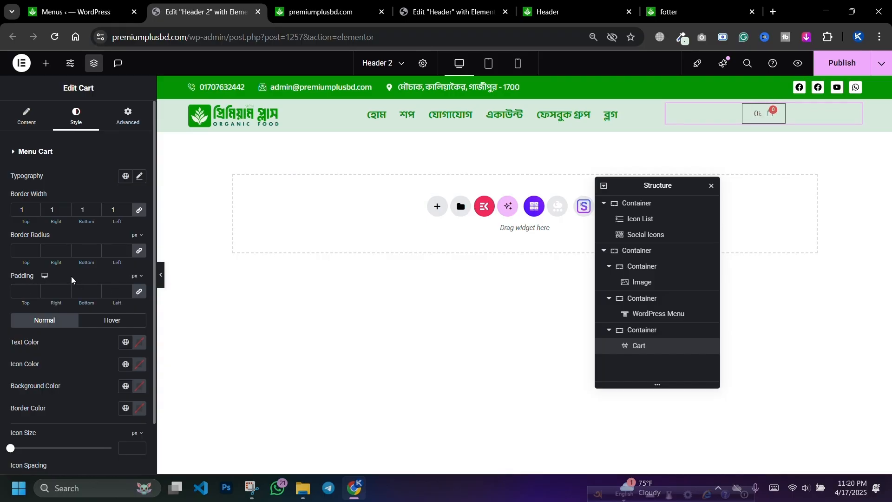
Set the cart button's border radius to 30 px on all corners and its font family to Anek Bangla
left_click(35, 247)
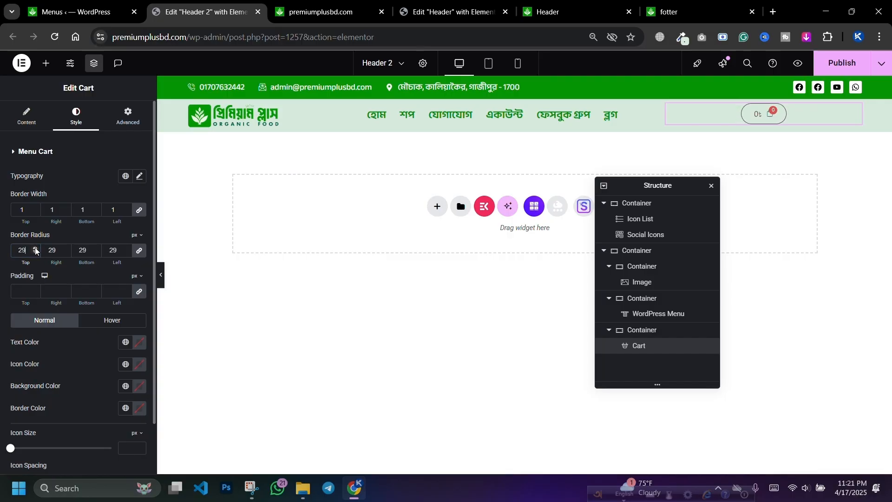
left_click(139, 176)
left_click(94, 227)
type("a")
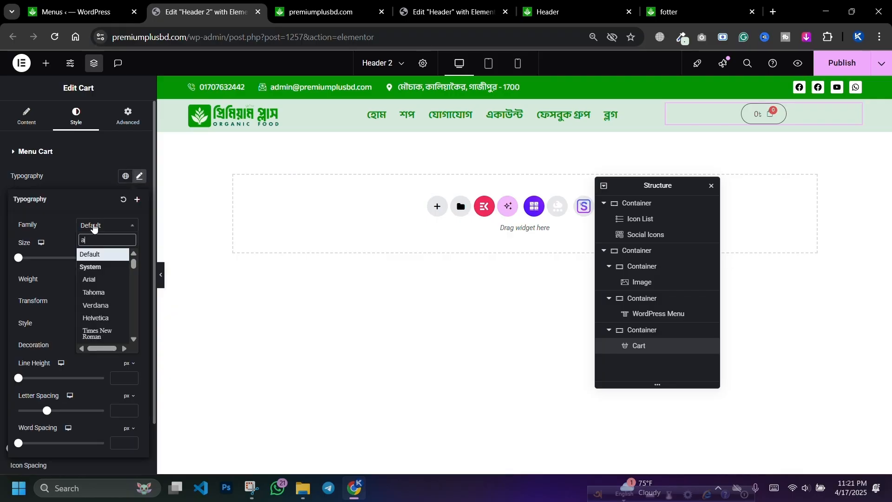
type("nek")
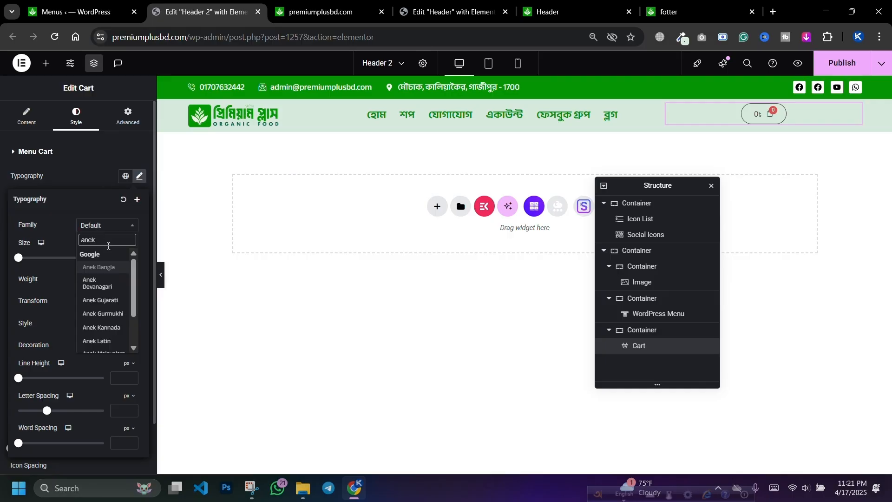
left_click(96, 266)
left_click(85, 180)
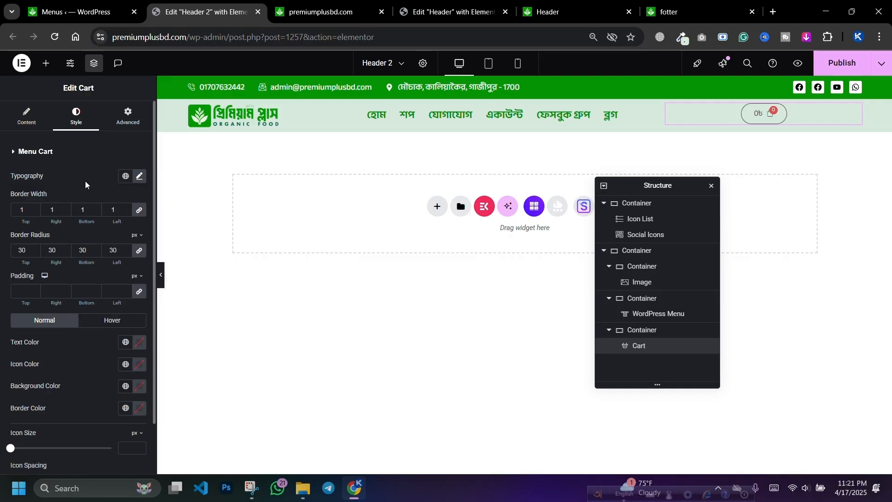
Set the cart button's normal background color to white, #FFFFFF
scroll(136, 344, "down", 1)
left_click(141, 331)
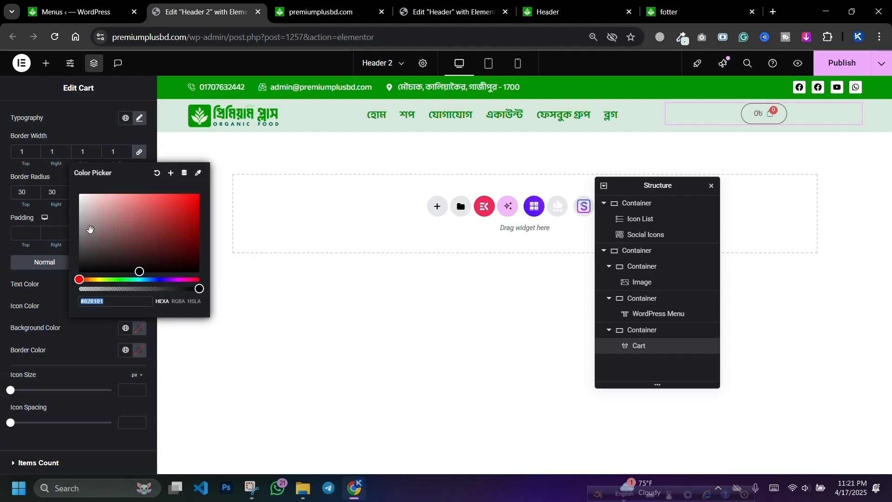
left_click_drag(139, 270, 69, 188)
left_click(72, 347)
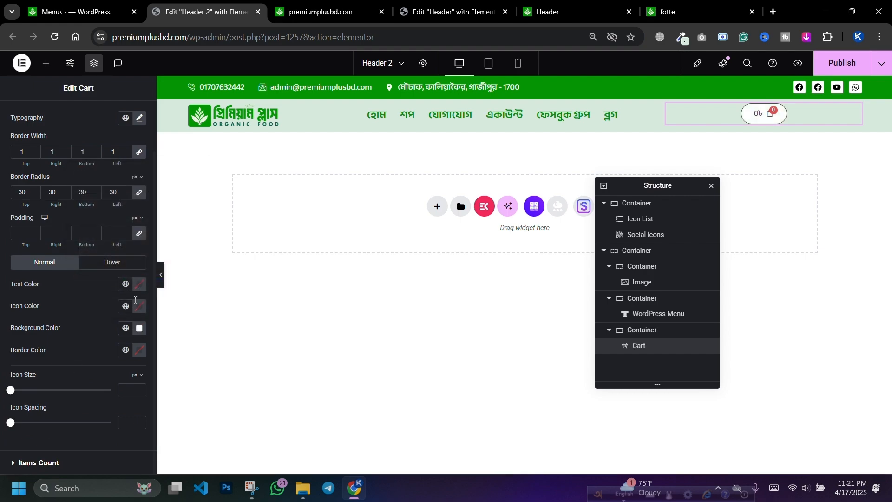
Set the cart button's normal text color to green #00AB1A
left_click(142, 291)
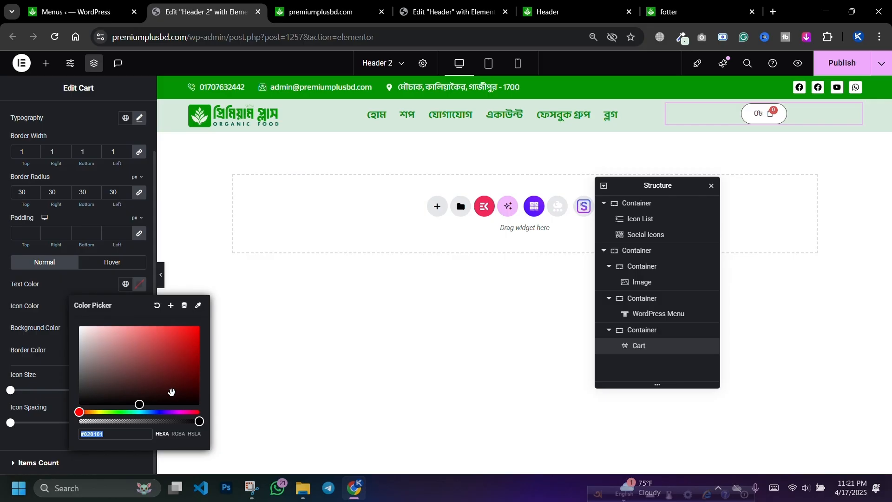
left_click(119, 412)
left_click_drag(164, 378, 208, 352)
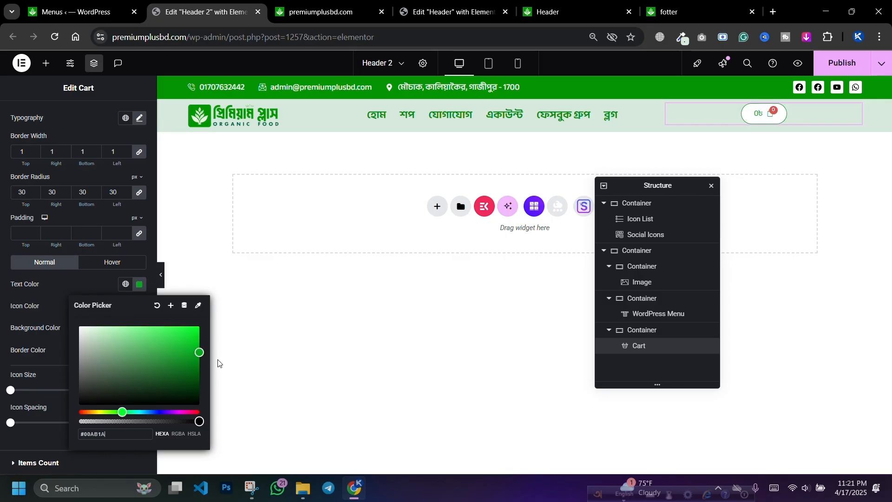
left_click(81, 289)
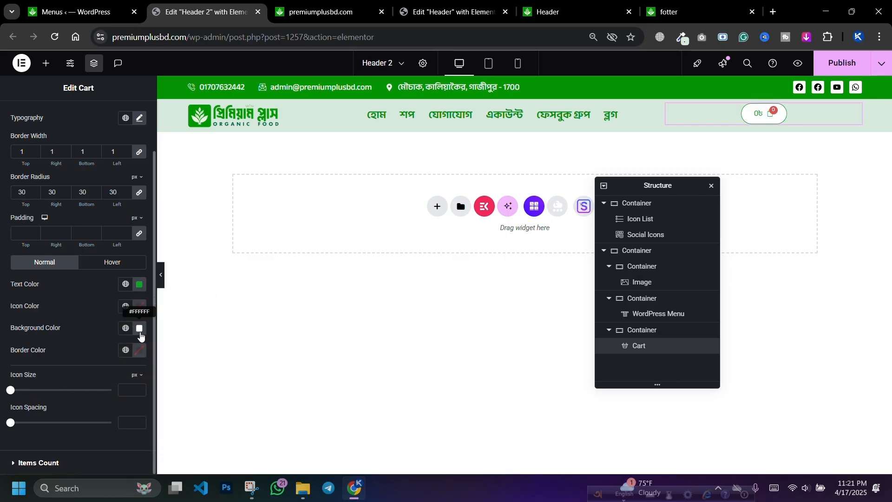
Set the cart button's normal border color to a dark green, about #005B15
left_click(139, 351)
left_click(116, 302)
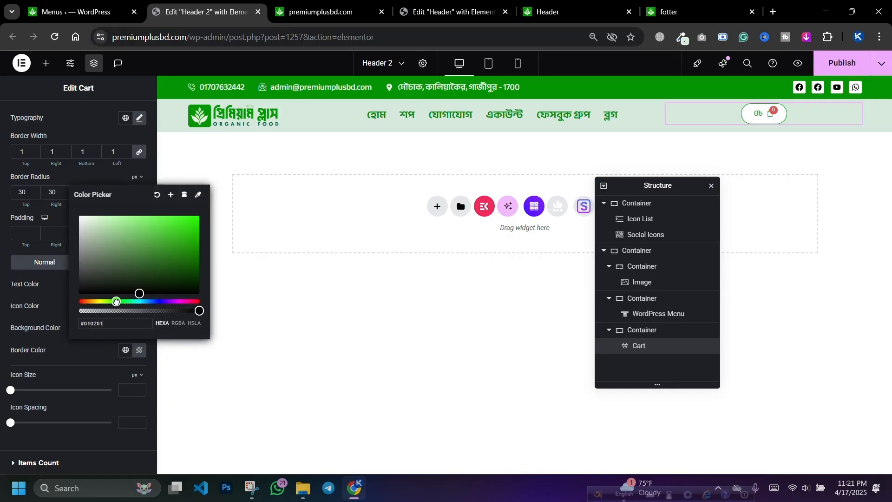
left_click(124, 301)
left_click_drag(139, 291, 205, 266)
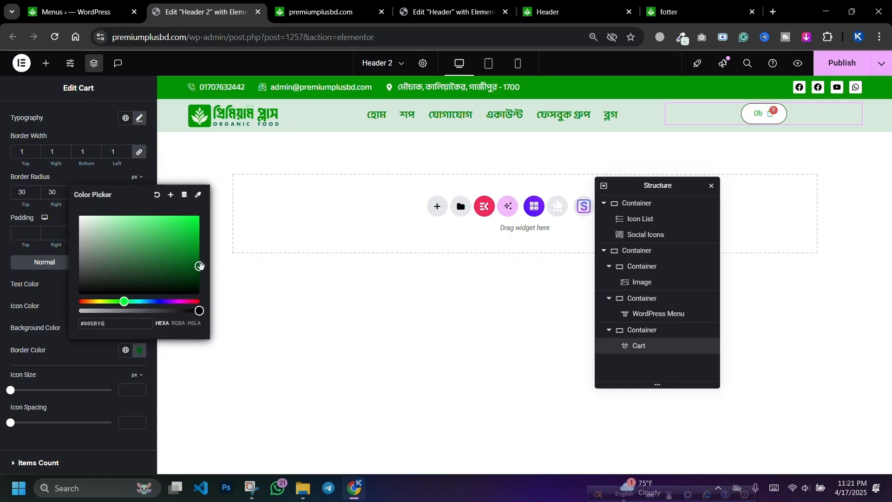
left_click(101, 353)
Darken the cart button's text color to #00650F
left_click(140, 283)
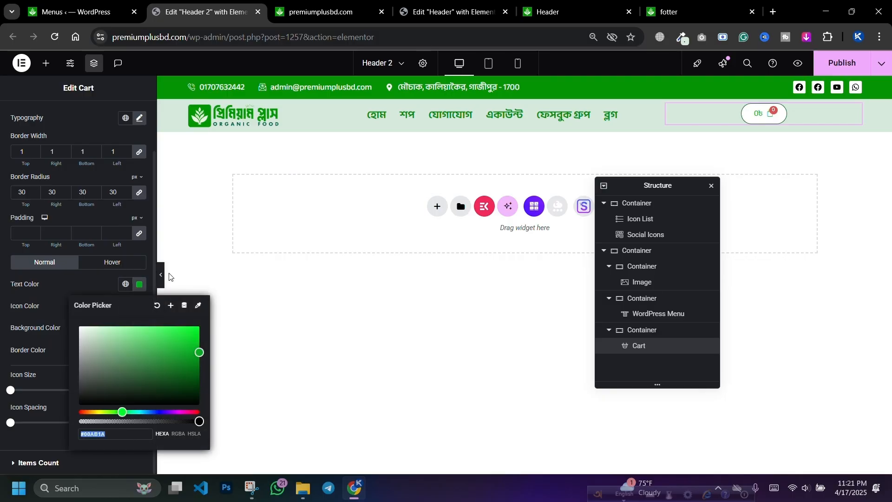
left_click(189, 374)
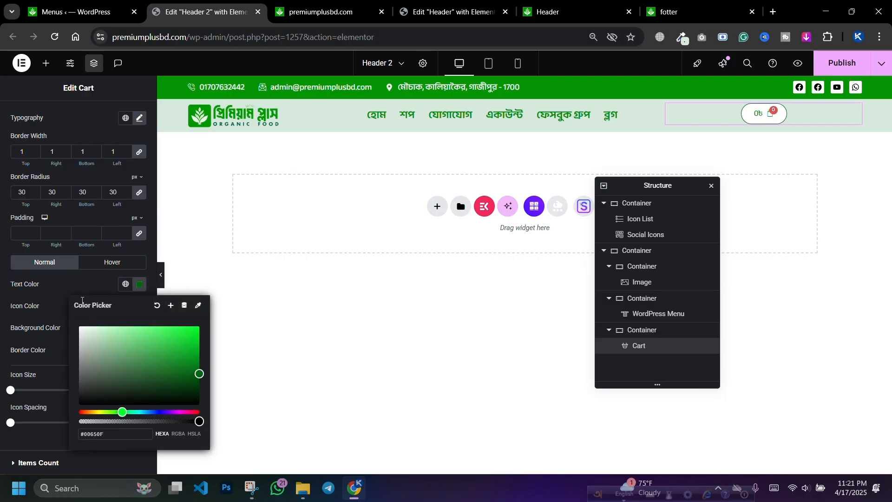
left_click(66, 297)
Give the cart icon the global Accent color and adjust it to a darker green, about #008C13
left_click(127, 307)
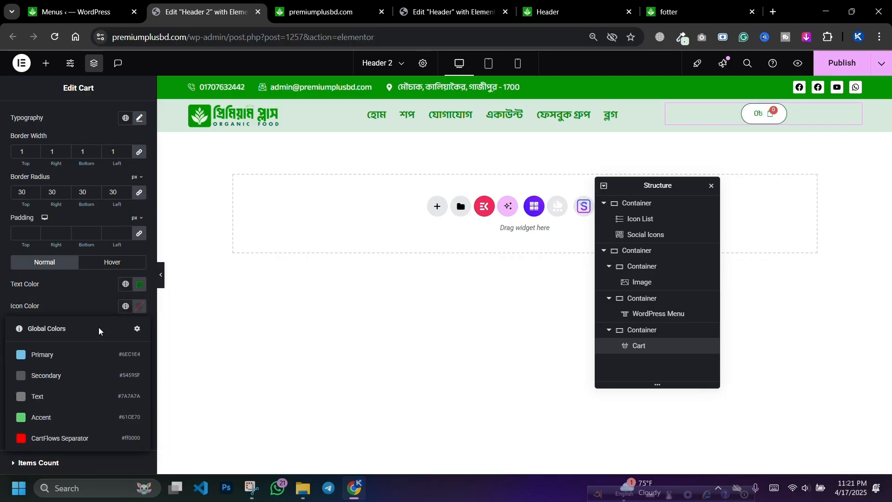
left_click(54, 413)
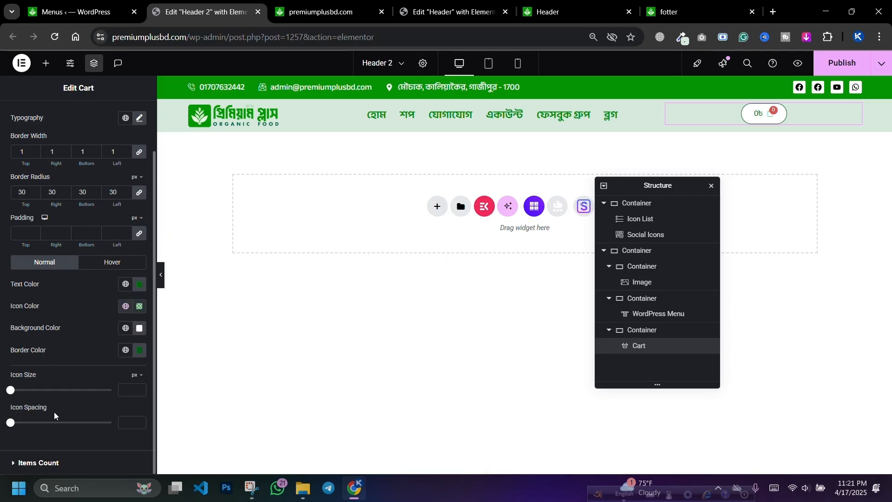
left_click(139, 306)
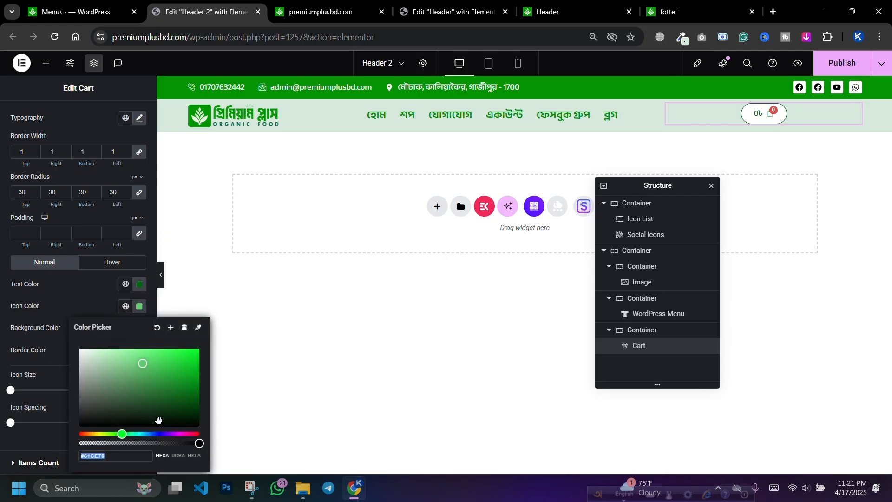
left_click_drag(197, 386, 200, 383)
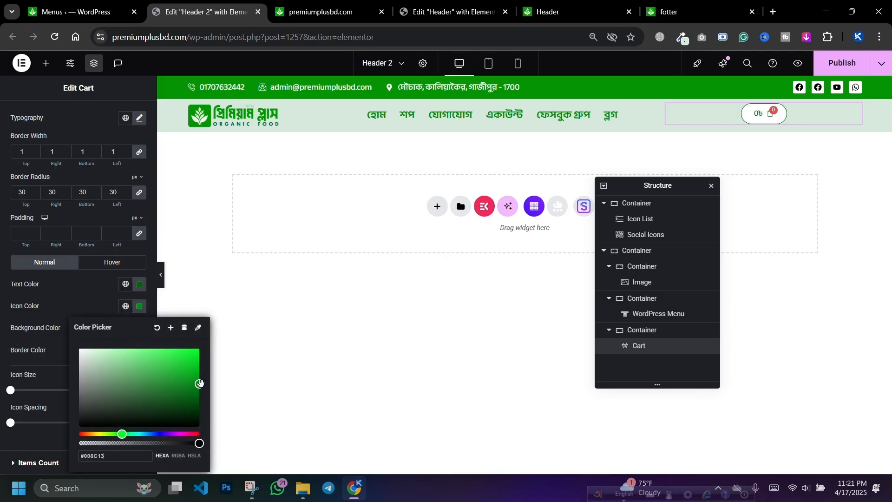
left_click(81, 310)
Set the text color of the cart's item count to white, #FFFFFF
left_click(69, 462)
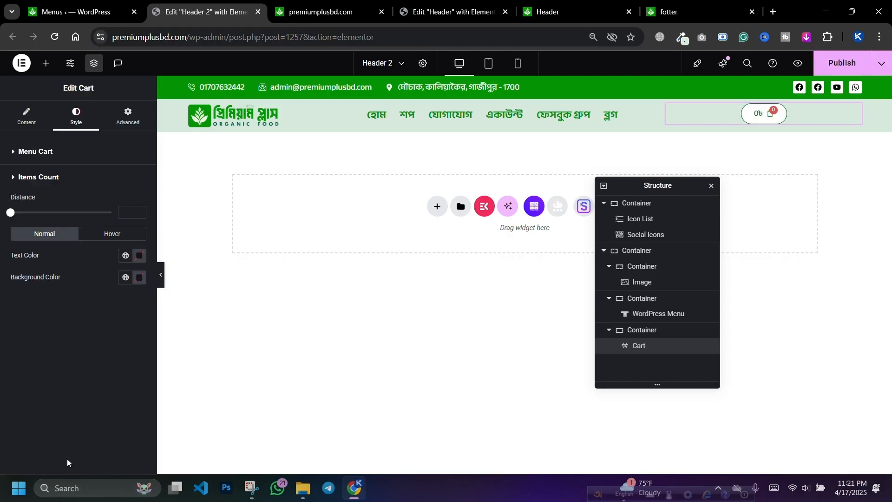
left_click(138, 256)
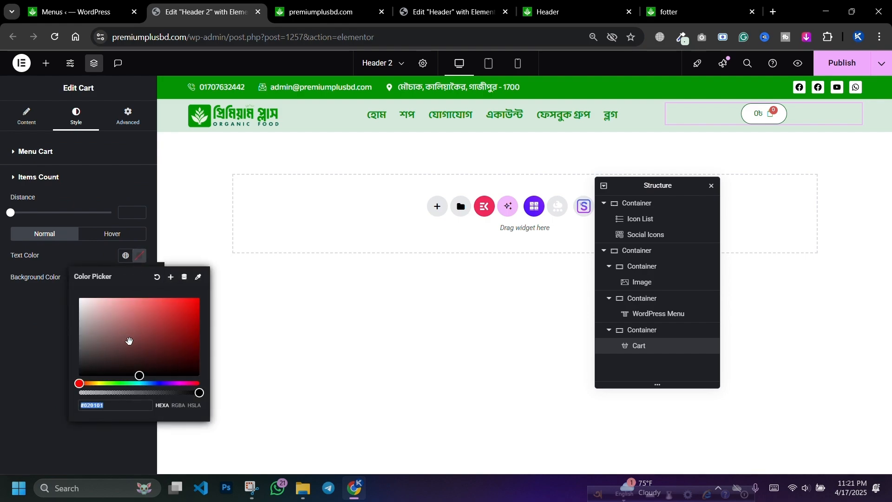
left_click_drag(109, 371, 77, 286)
left_click(27, 297)
Set the background color of the cart's item count to near-white
left_click(139, 277)
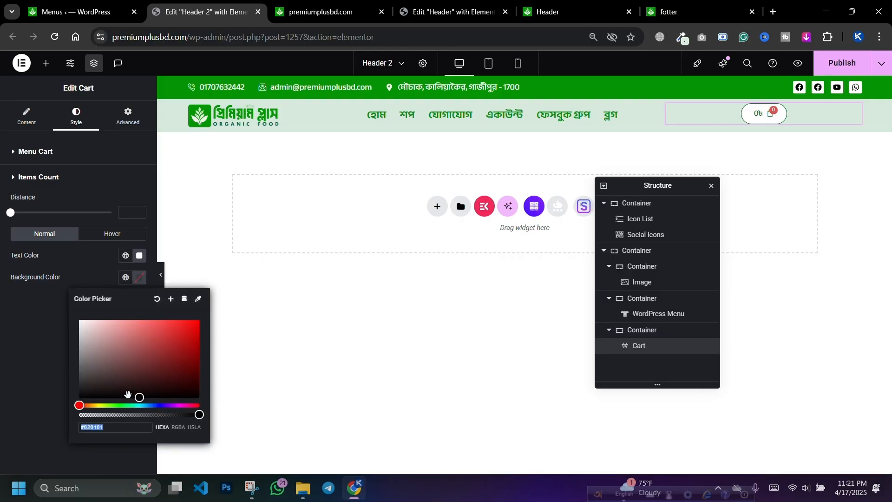
left_click_drag(119, 404, 126, 405)
left_click_drag(188, 361, 78, 320)
left_click(60, 233)
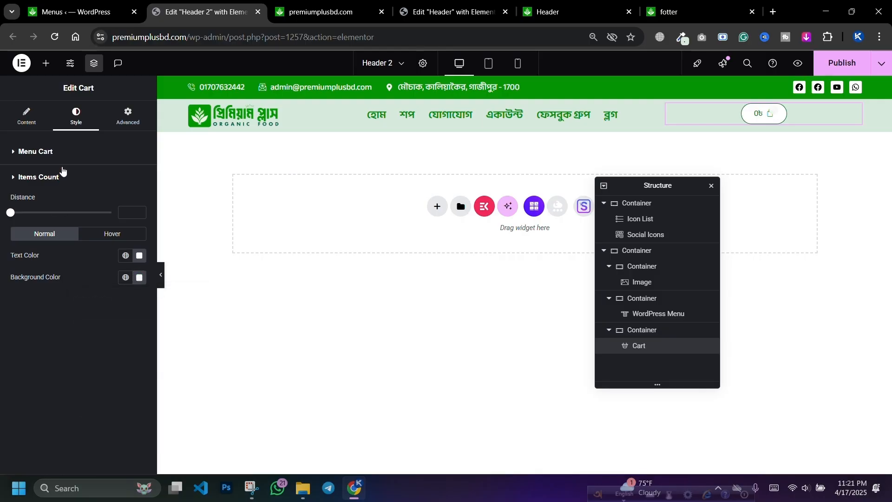
Review the cart button's color settings for the Hover and Normal states
left_click(64, 151)
left_click(112, 284)
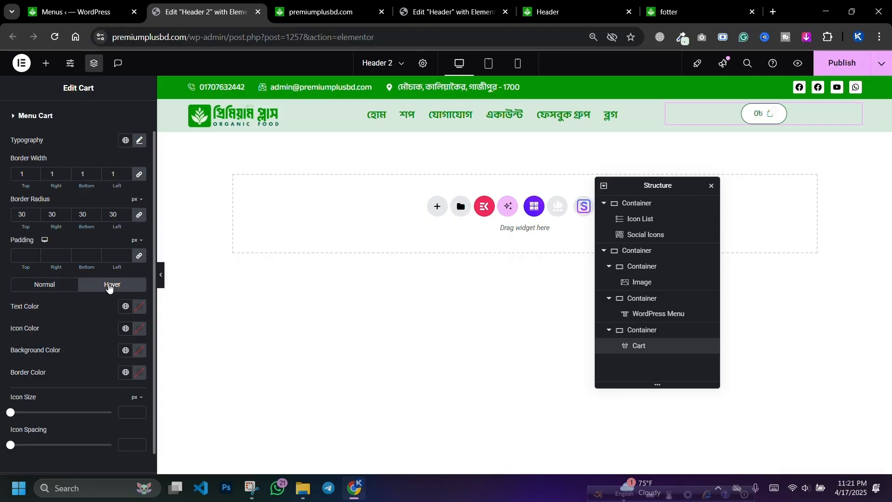
left_click(49, 285)
scroll(88, 234, "up", 2)
scroll(34, 227, "down", 2)
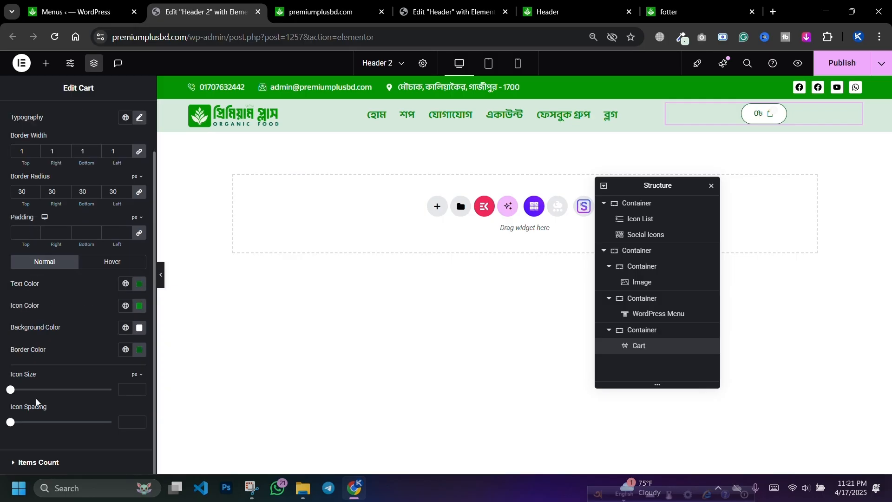
Set the background color of the cart's item count to green, about #01A22F
left_click(41, 463)
left_click(139, 258)
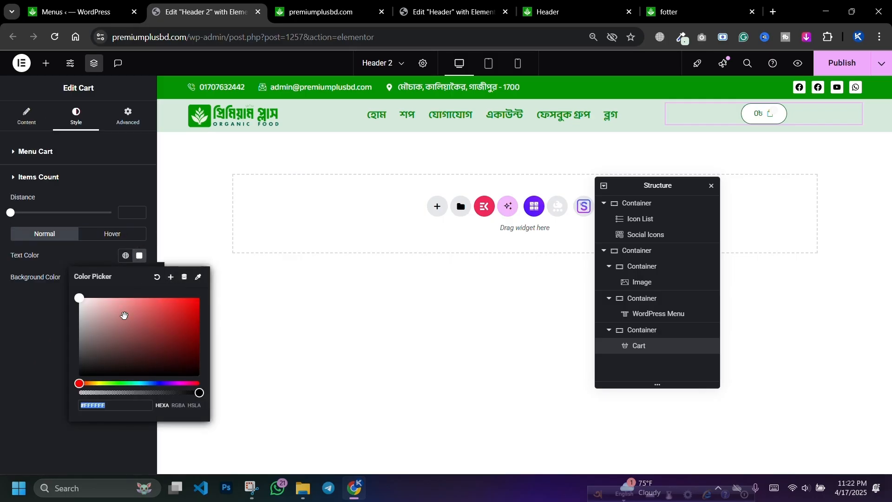
left_click(8, 305)
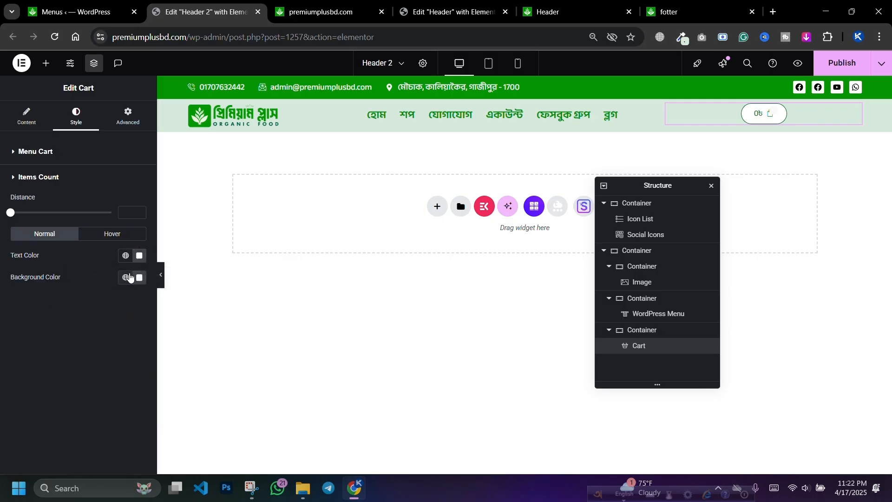
left_click(140, 277)
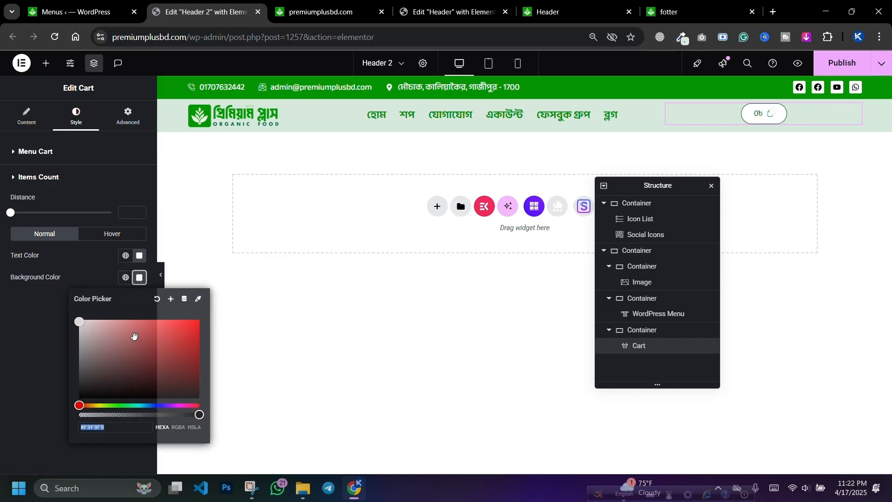
left_click(125, 406)
left_click(167, 345)
left_click(198, 348)
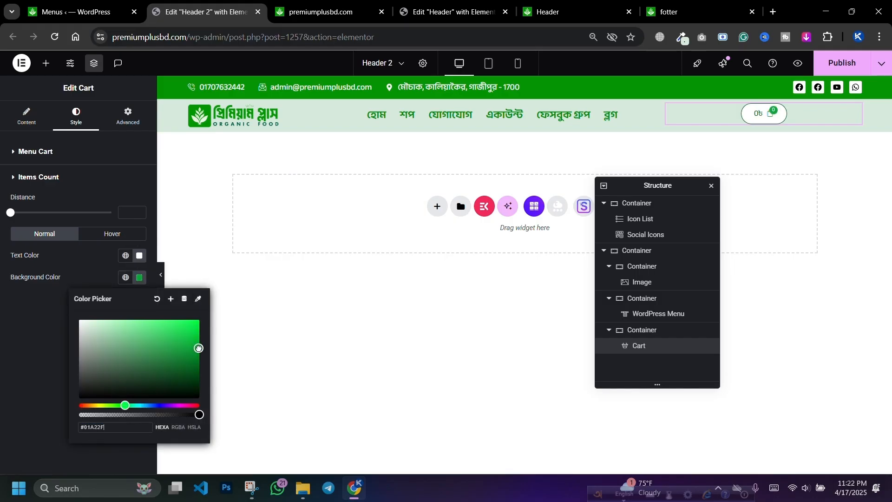
left_click(54, 352)
Set the cart button's hover text and icon colors to white and its hover border color to near-white
left_click(60, 149)
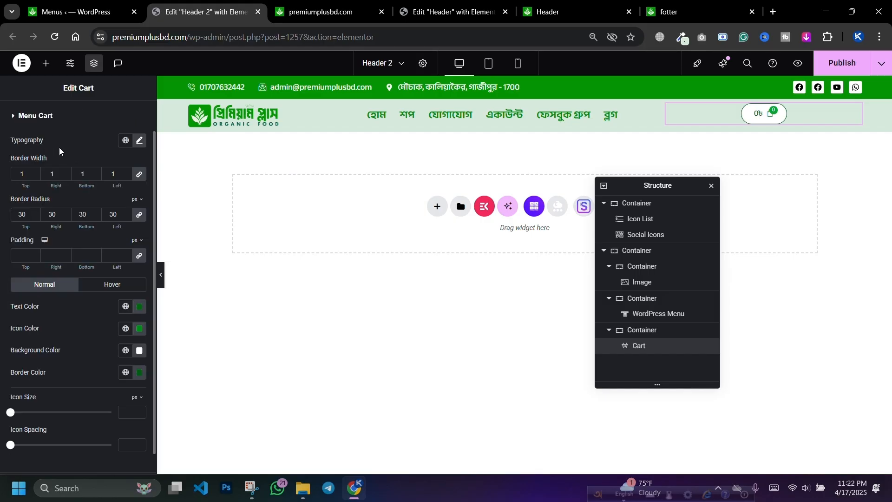
left_click(108, 287)
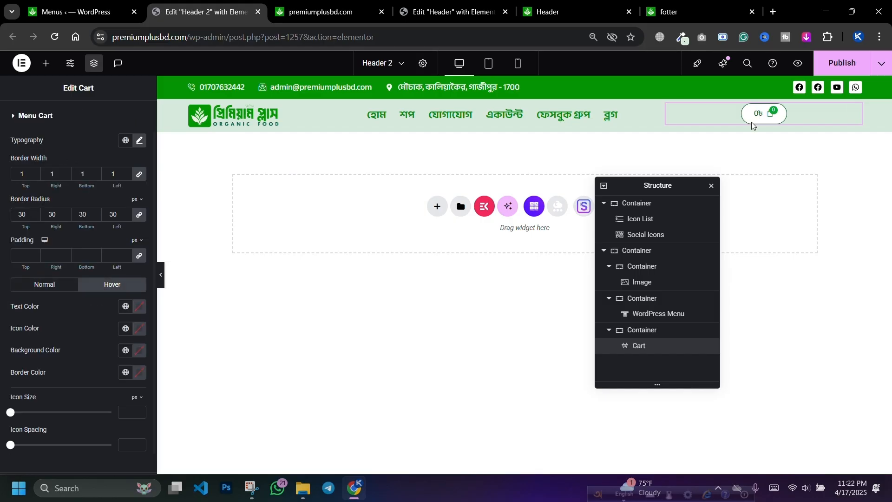
left_click(139, 306)
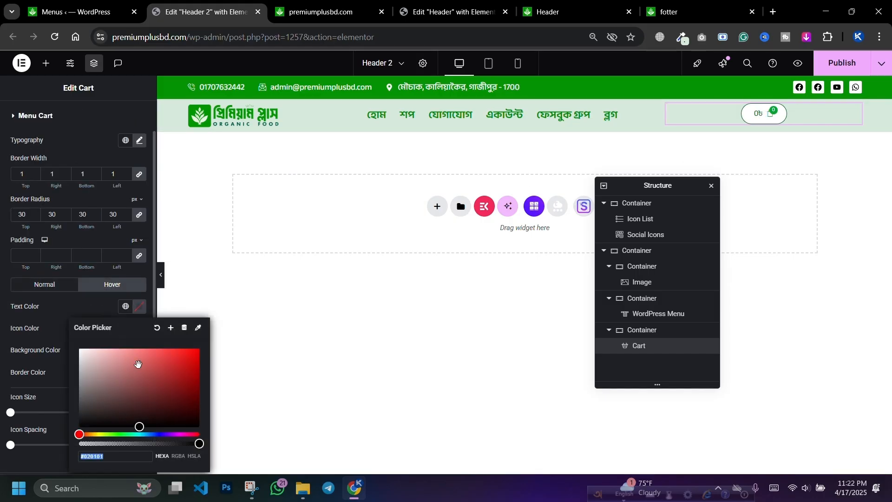
left_click_drag(114, 380, 63, 314)
left_click(65, 314)
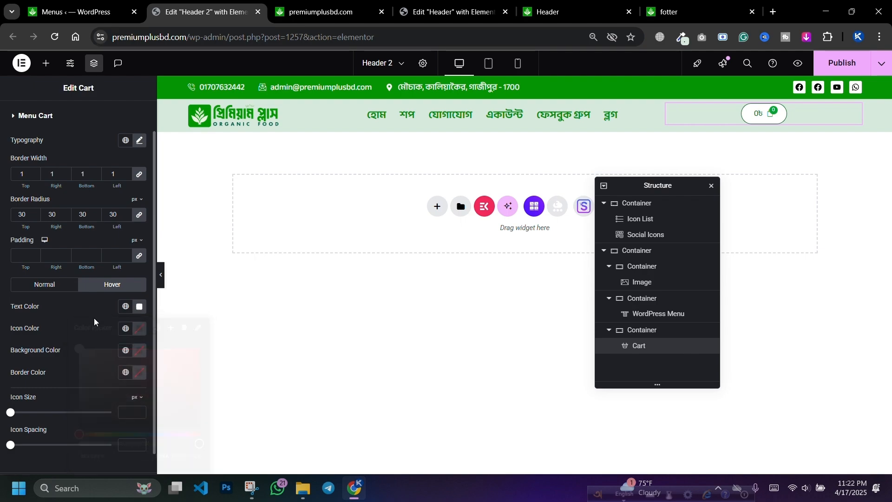
left_click(139, 329)
left_click_drag(93, 209, 63, 188)
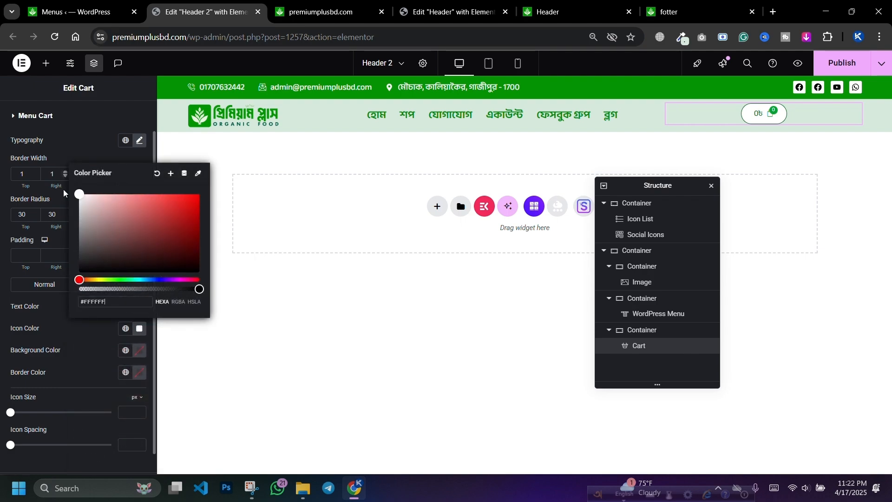
left_click(139, 372)
left_click_drag(139, 314, 64, 215)
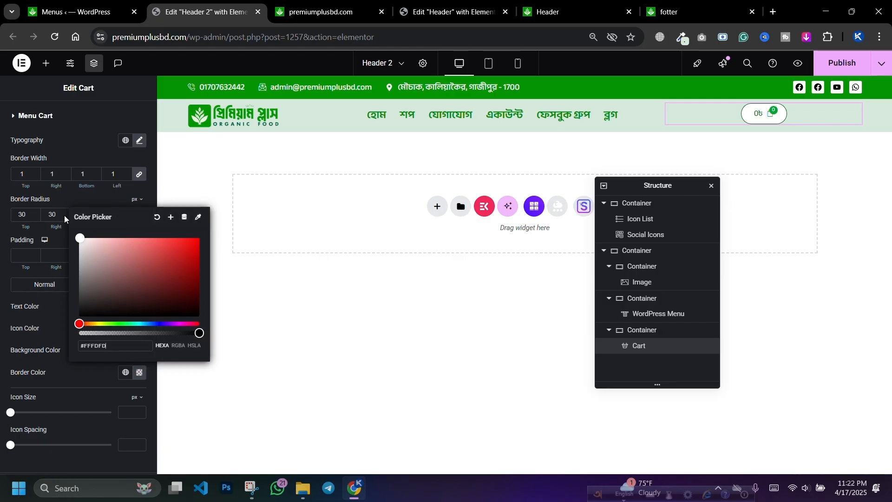
Set the cart button's hover background to dark green, about #077400, and check the item count's hover color settings
left_click(139, 350)
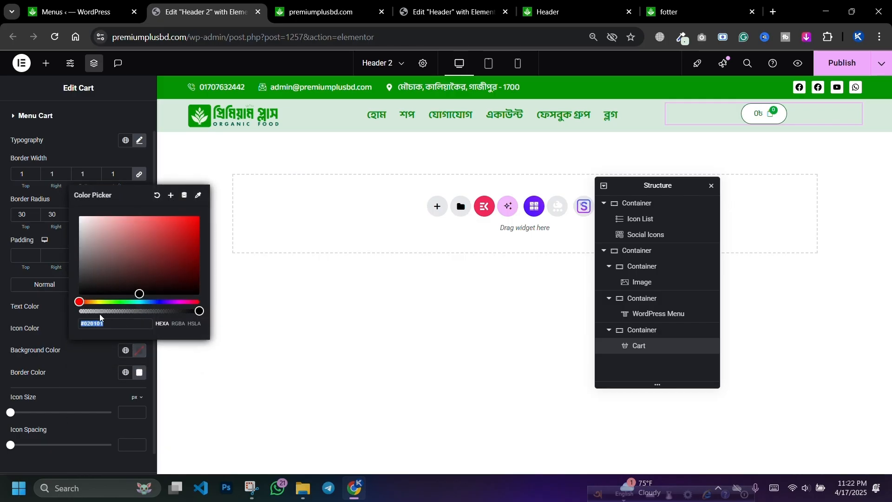
left_click(110, 301)
left_click_drag(110, 301, 118, 301)
left_click(187, 255)
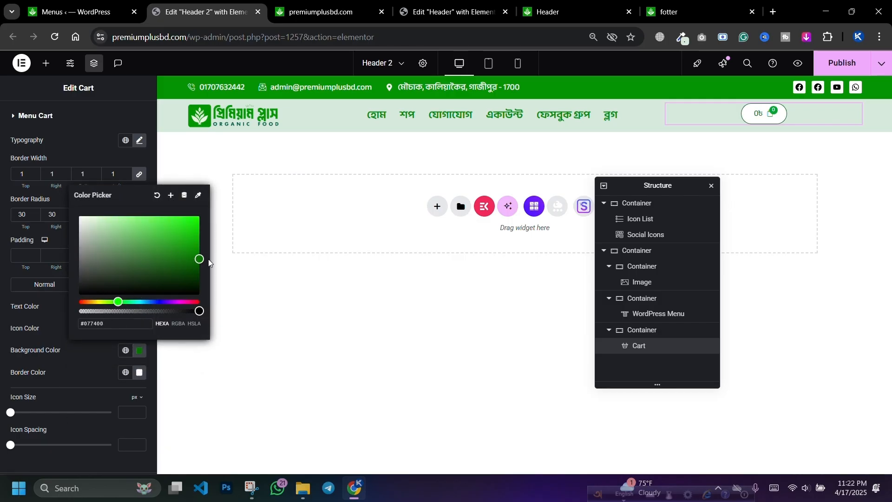
left_click(79, 364)
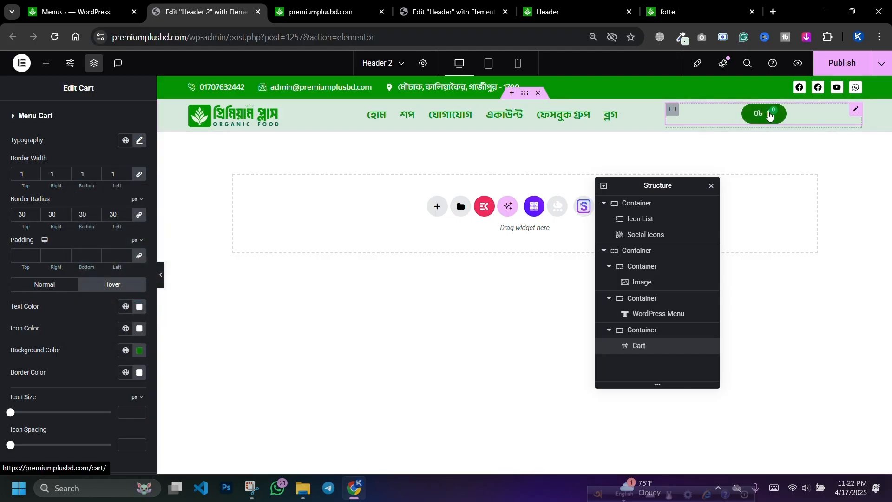
scroll(70, 399, "down", 1)
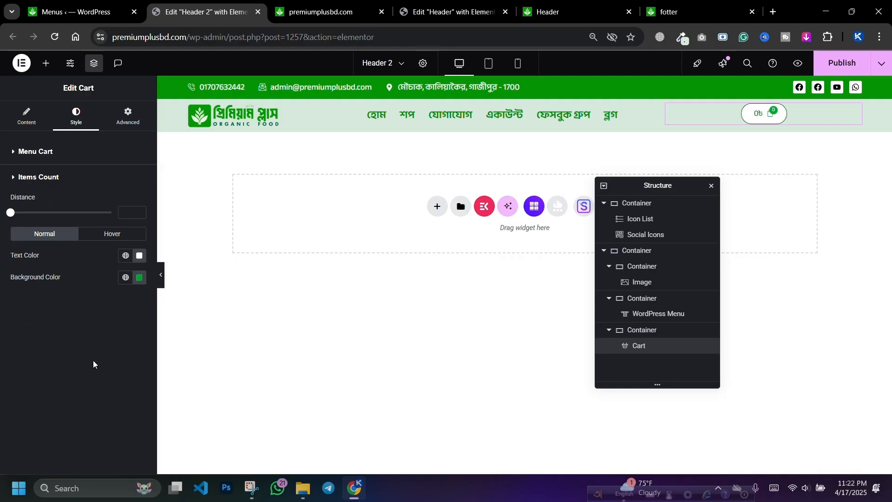
left_click(110, 236)
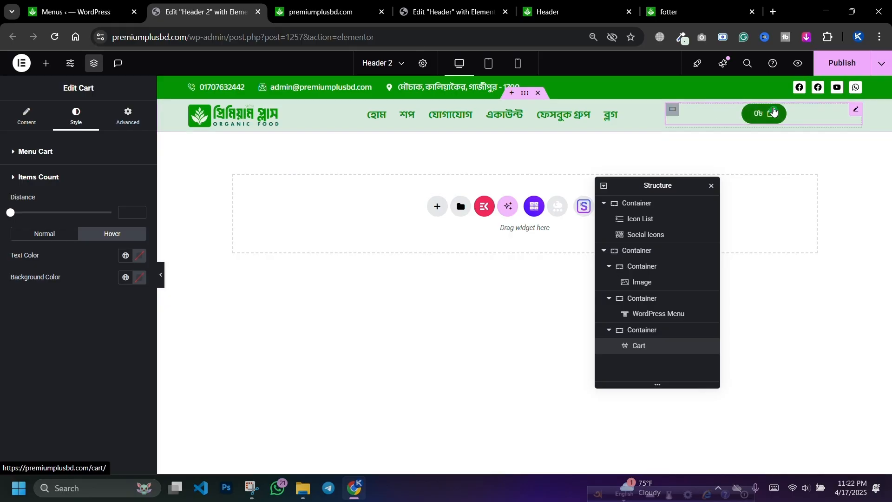
Check the reference Header preview and add a Header Search widget below the cart in the same container
left_click(45, 63)
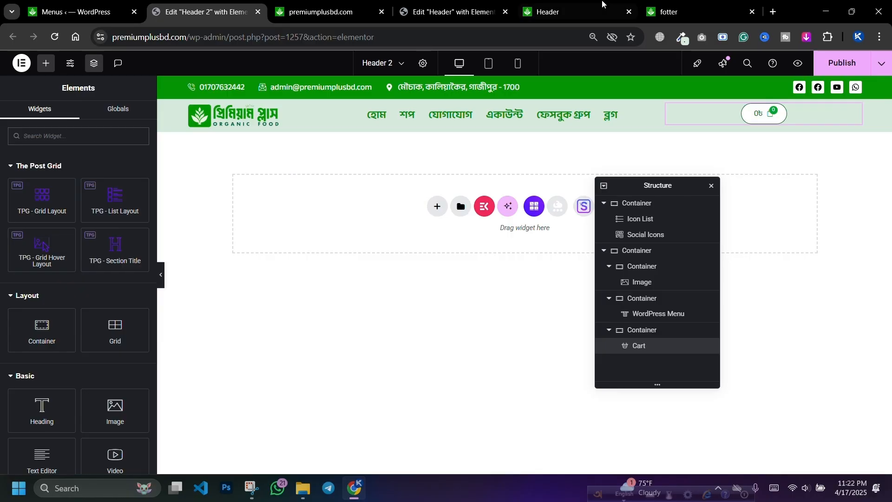
left_click(573, 2)
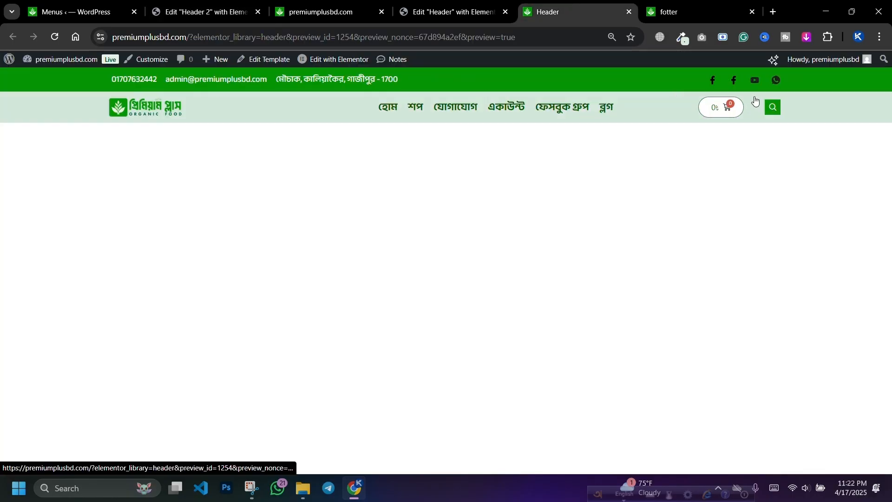
left_click(205, 12)
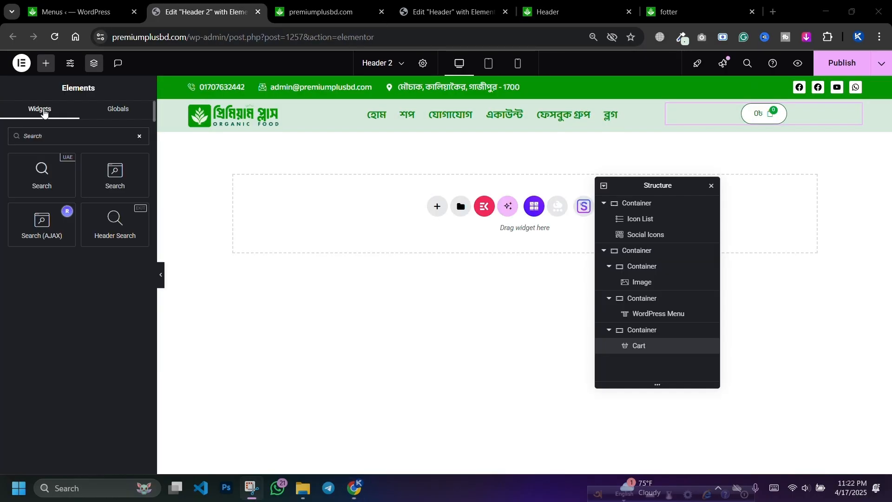
left_click(46, 66)
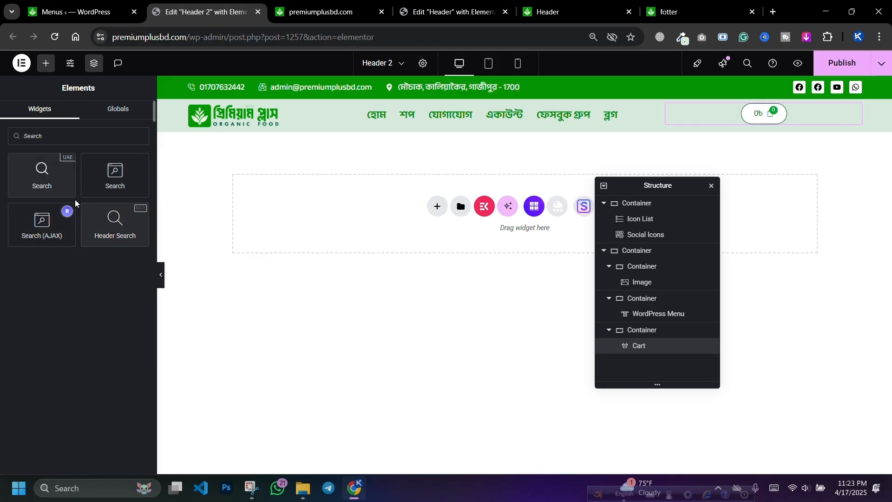
left_click_drag(103, 222, 797, 113)
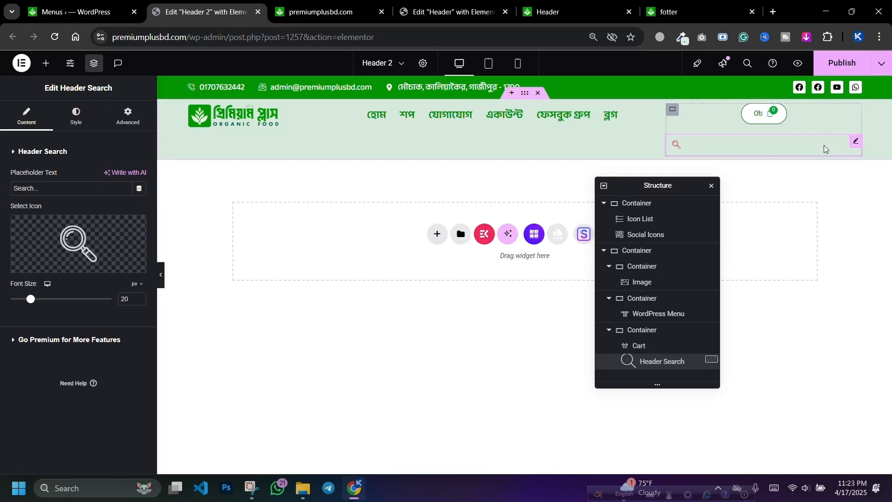
Replace the Header Search widget's icon with the plain outlined magnifying glass from the icon library
left_click(44, 263)
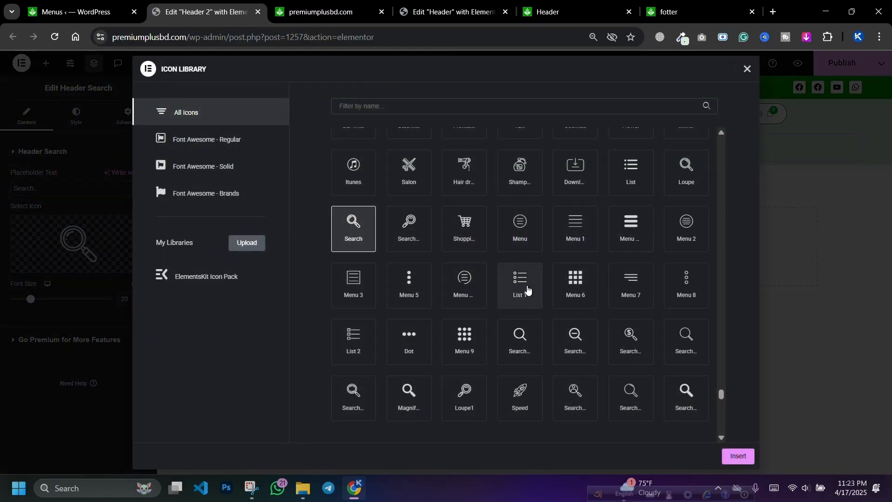
left_click(515, 344)
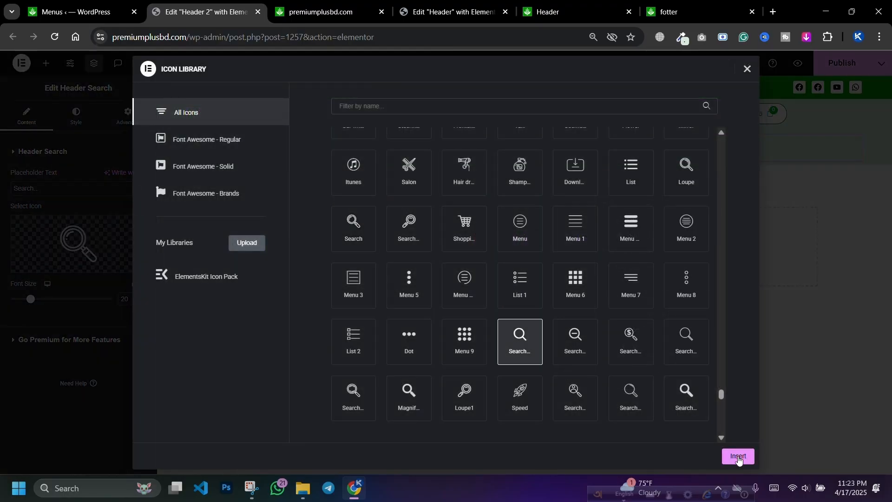
left_click(739, 457)
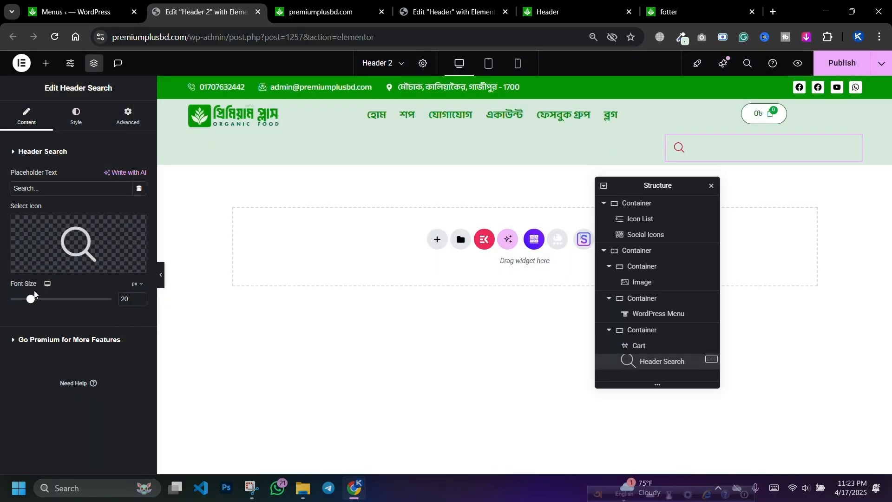
Set the search button's background to dark green, about #008A13, and its icon color to white, #FFFFFF
left_click(77, 119)
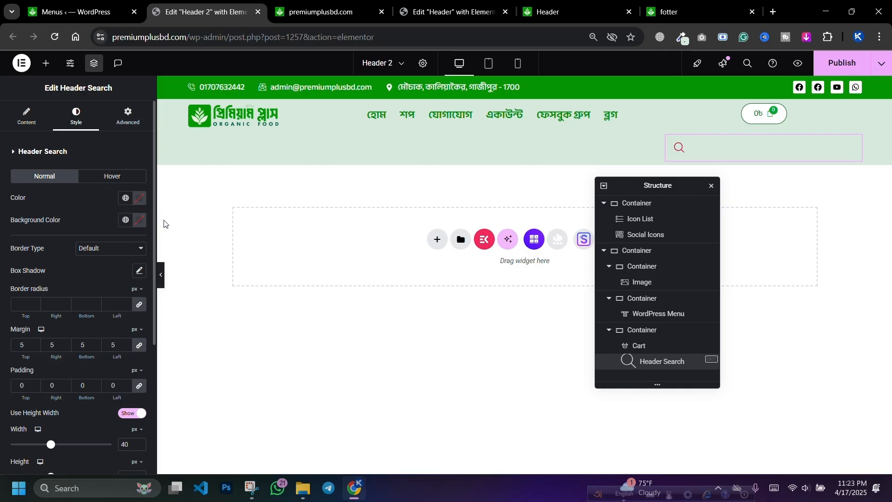
left_click(126, 220)
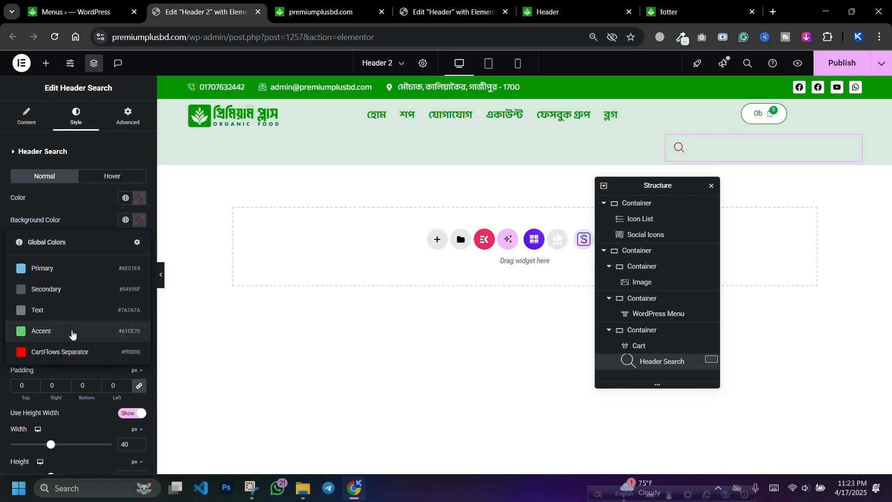
left_click(74, 331)
left_click(139, 219)
left_click_drag(177, 332, 202, 301)
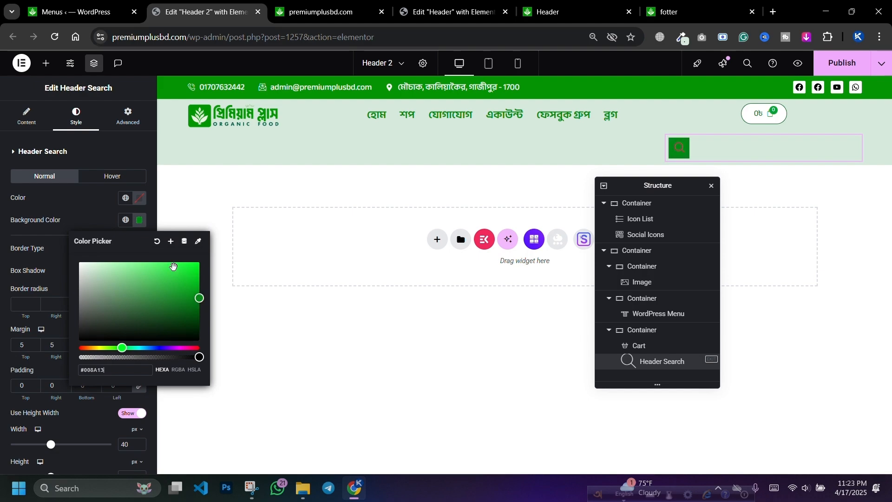
left_click(138, 198)
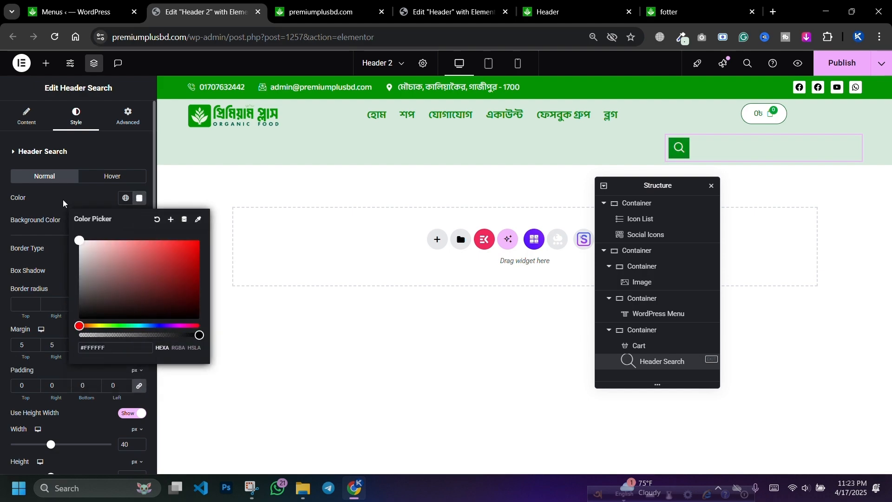
left_click(51, 219)
Try right alignment for the search icon and restore its center alignment
scroll(47, 315, "down", 4)
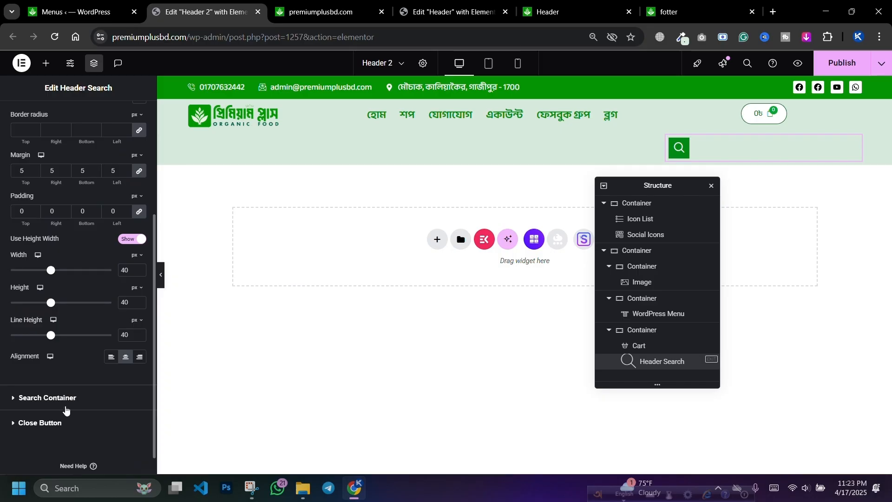
left_click(140, 356)
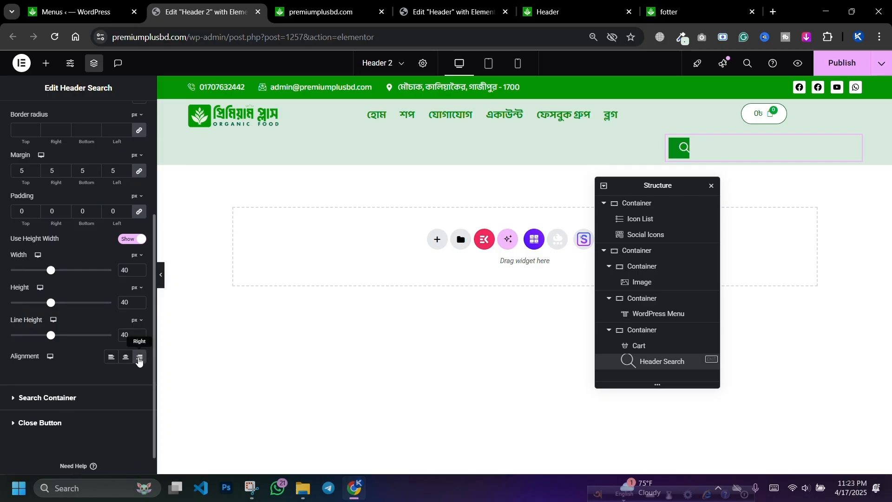
left_click(130, 363)
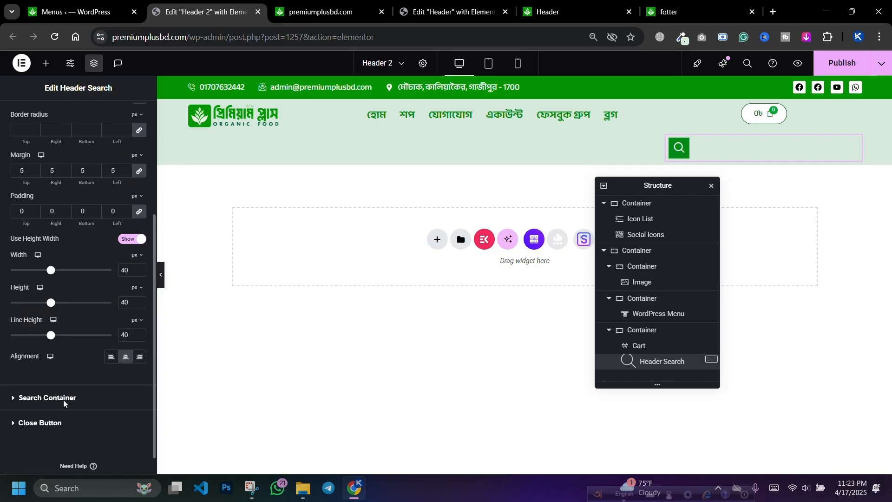
Review the style settings of the search container and its close button
left_click(51, 398)
scroll(65, 211, "down", 5)
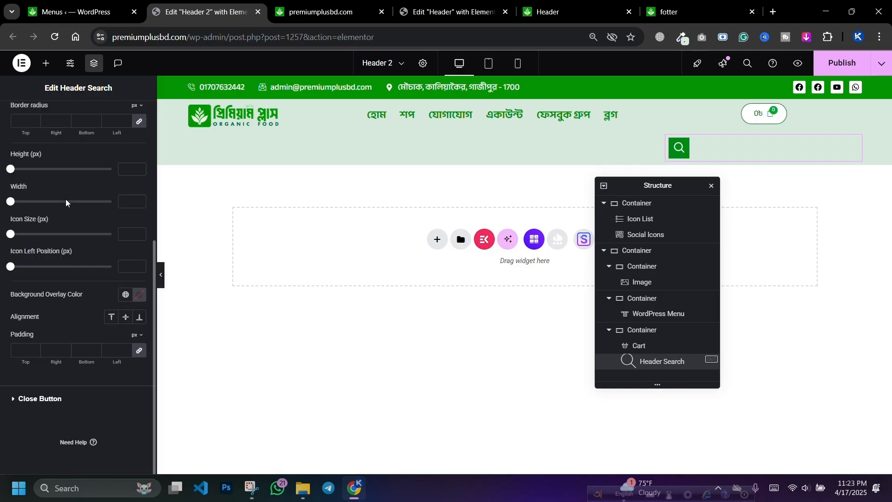
left_click(68, 402)
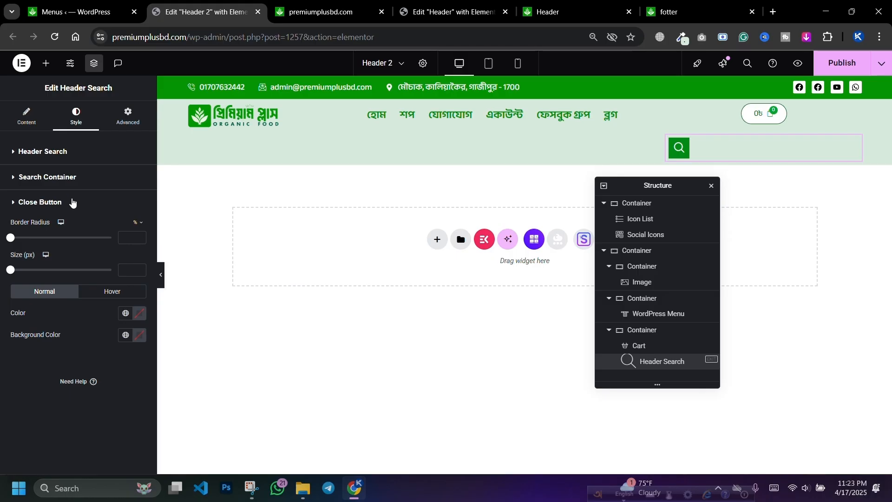
left_click(65, 204)
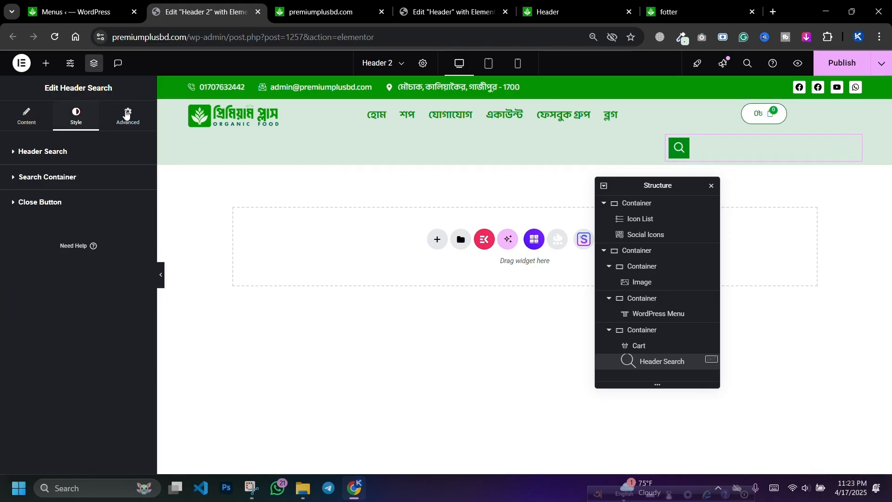
Give the Header Search widget a custom width of 15%
left_click(127, 117)
left_click(108, 258)
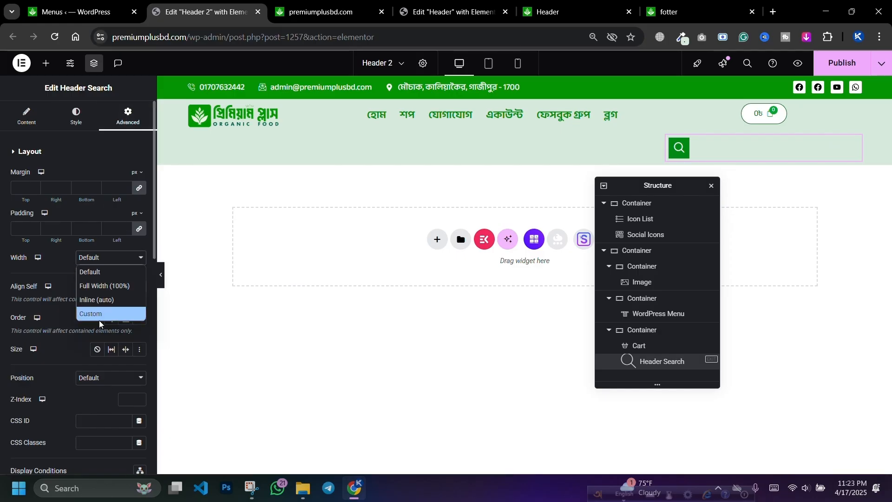
left_click(100, 321)
mouse_move(9, 295)
left_mouse_down()
mouse_move(49, 289)
mouse_move(26, 290)
left_mouse_up()
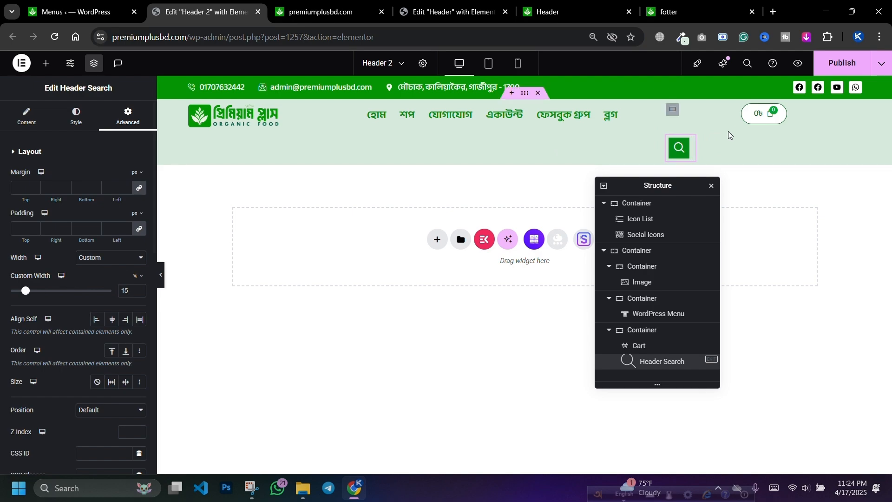
Arrange the cart and search container's items in a horizontal row and justify them to the end
left_click(673, 110)
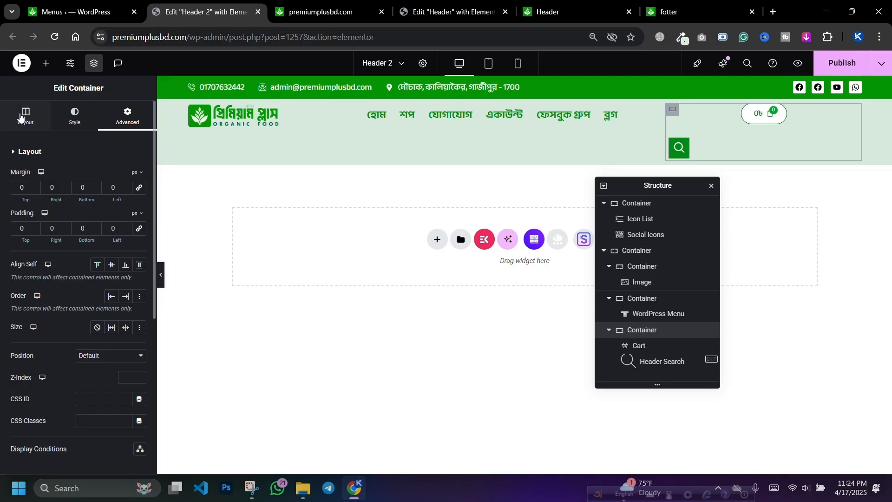
left_click(26, 116)
left_click(98, 324)
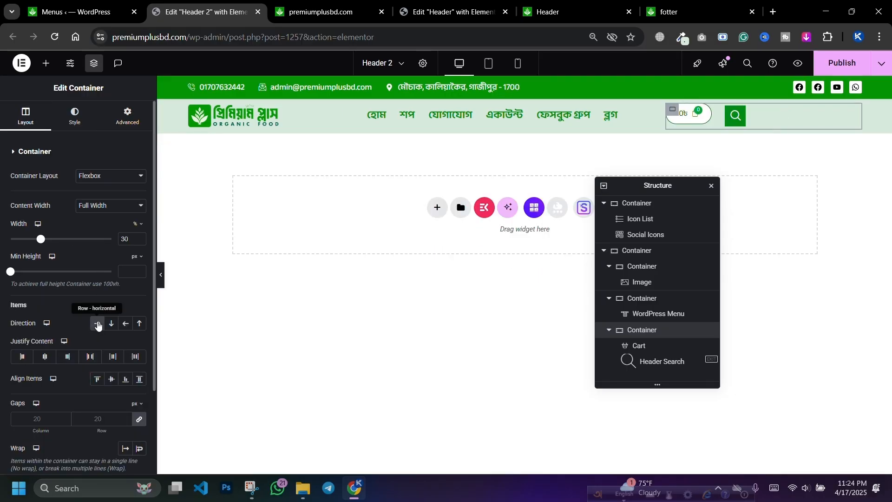
left_click(91, 357)
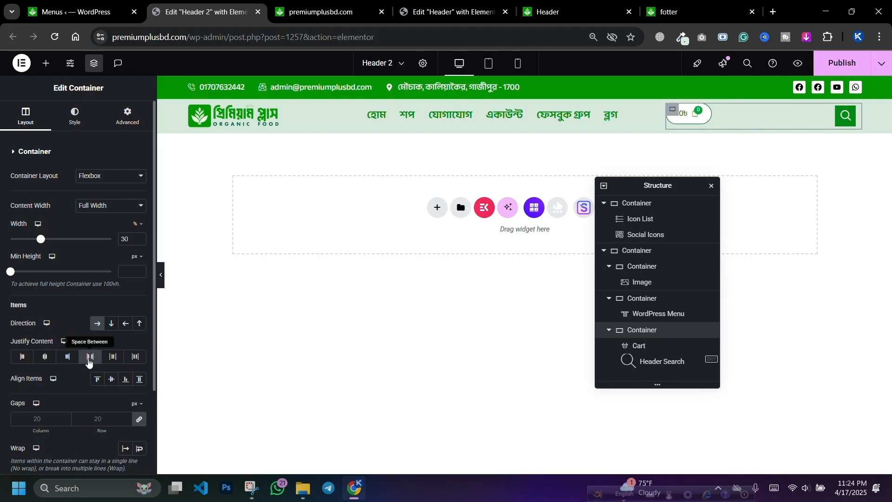
left_click(69, 358)
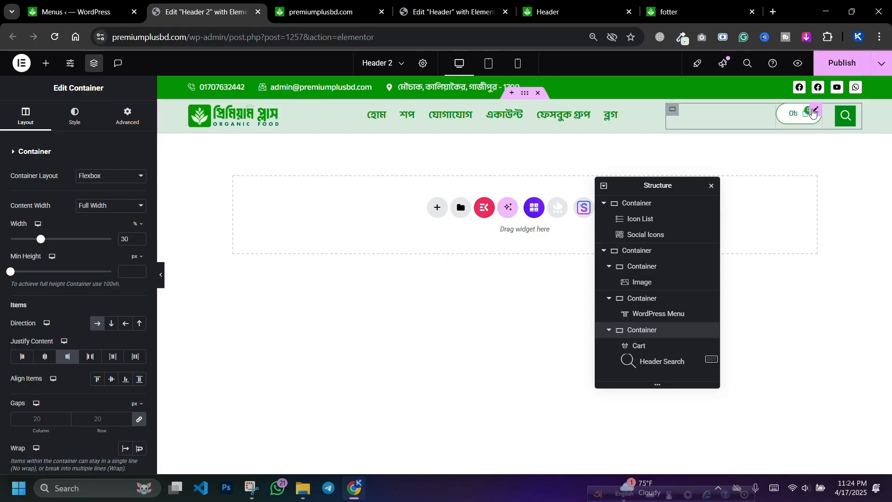
Set the Cart widget's Align Self to center and publish the header
left_click(814, 112)
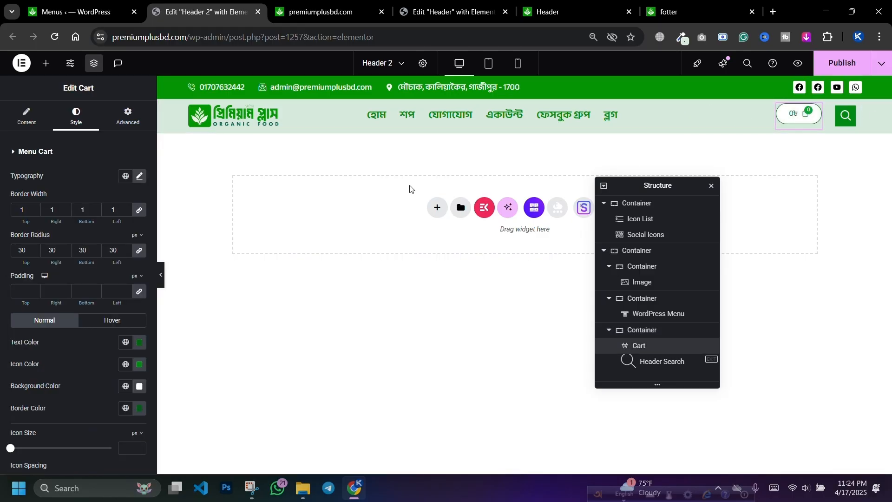
left_click(27, 116)
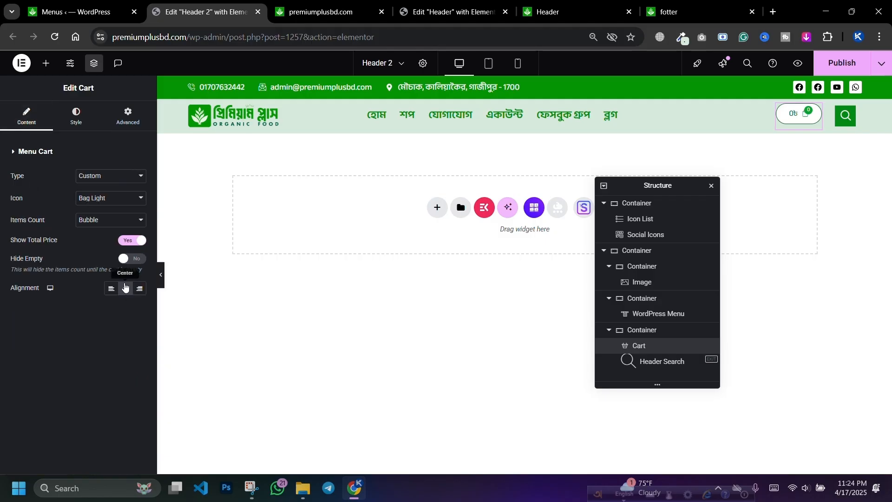
left_click(76, 117)
scroll(82, 300, "down", 1)
scroll(82, 301, "up", 2)
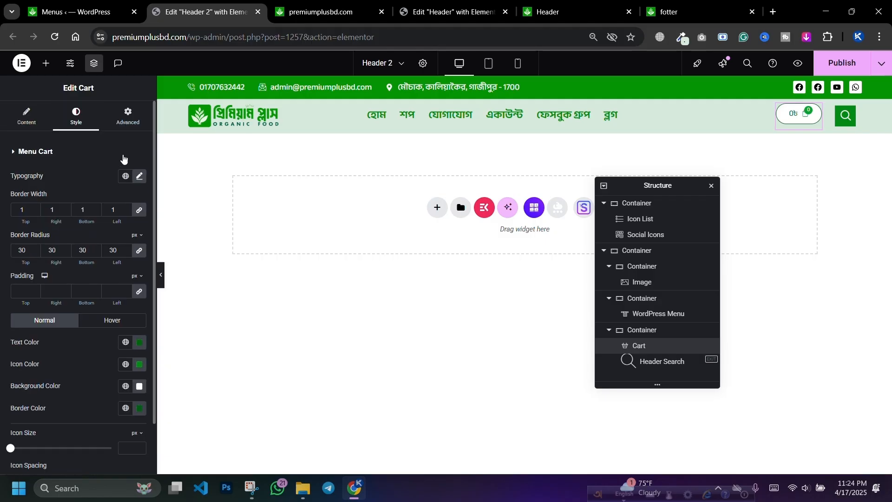
left_click(128, 117)
left_click(106, 287)
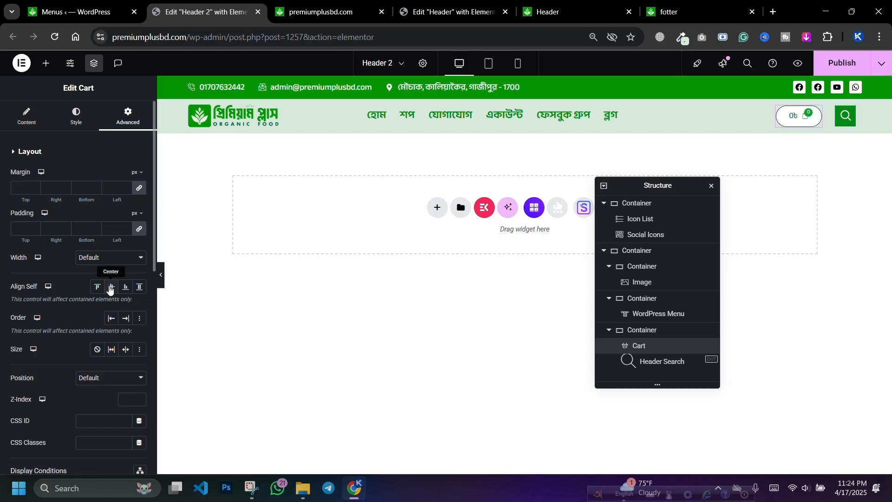
left_click(843, 63)
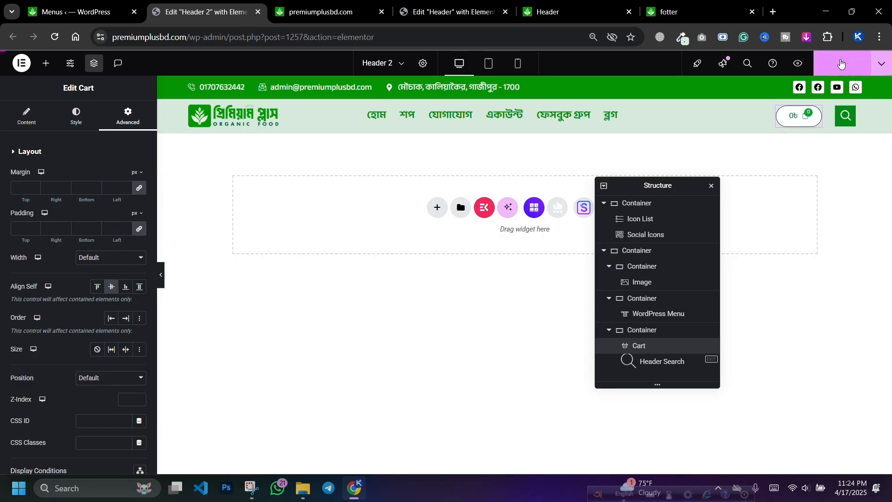
Reload the live homepage and examine how the published header looks above the page content
left_click(325, 10)
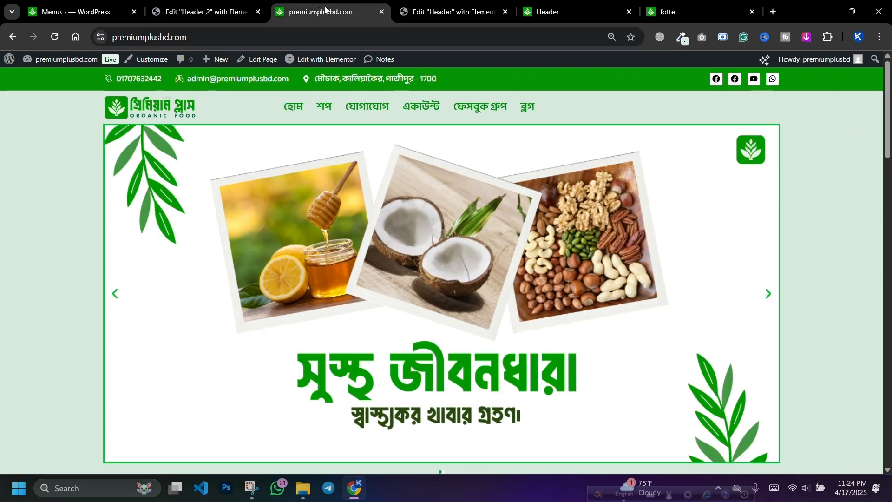
left_click(55, 32)
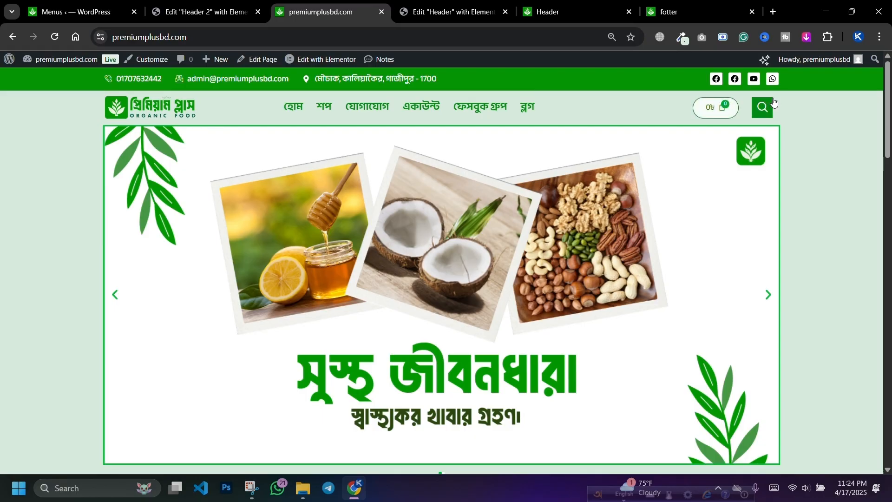
scroll(77, 298, "down", 20)
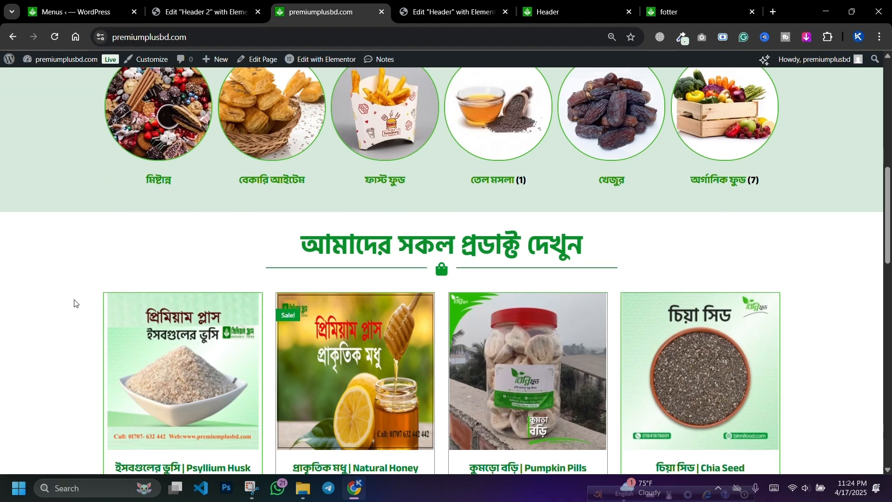
scroll(43, 255, "up", 15)
scroll(21, 237, "up", 5)
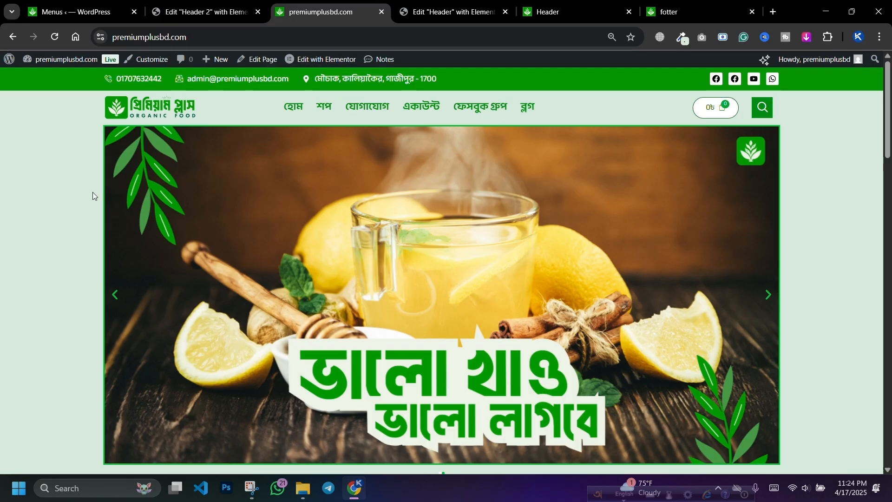
scroll(112, 225, "down", 20)
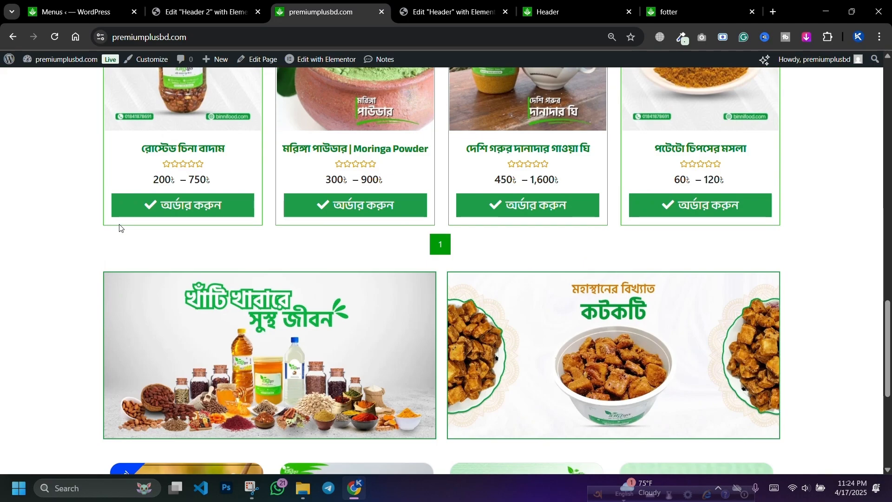
scroll(118, 205, "up", 20)
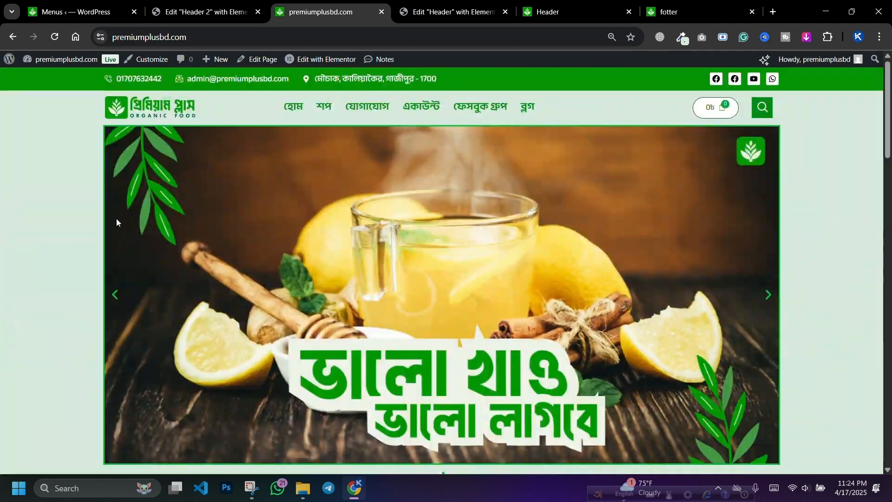
Return to the Header 2 editor in tablet view and set the contact icon list's space between to 18 px
left_click(158, 10)
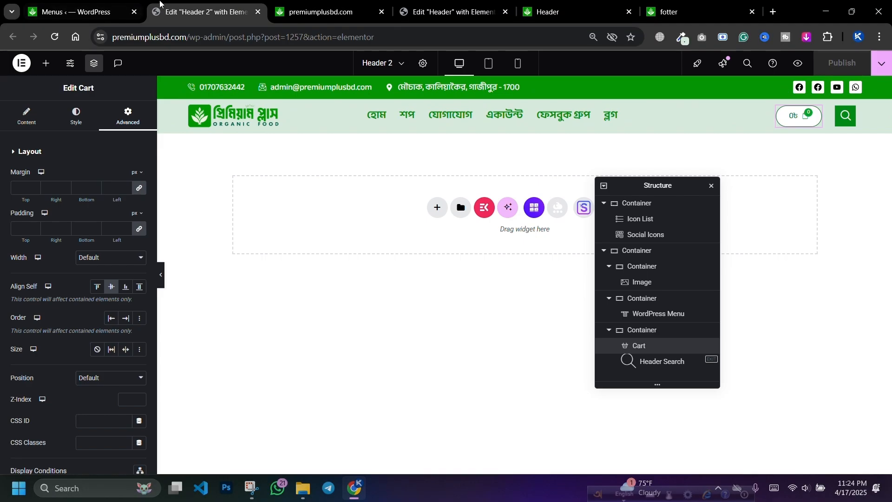
left_click(489, 65)
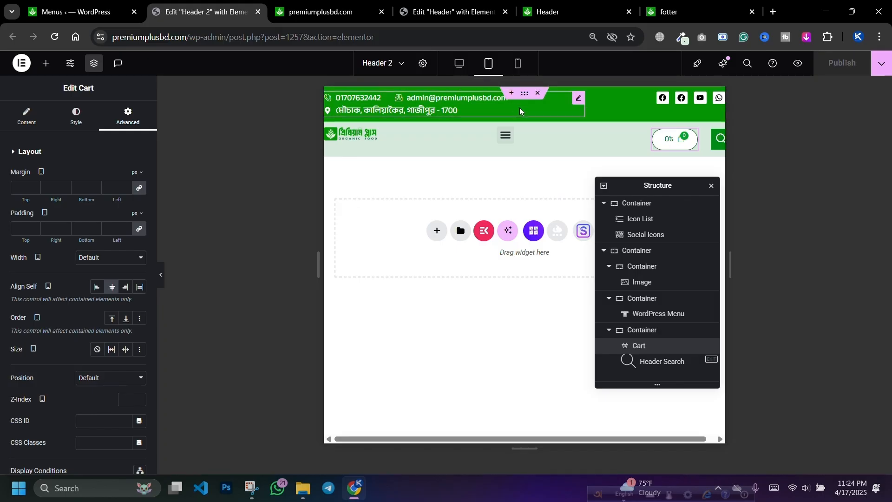
left_click(578, 99)
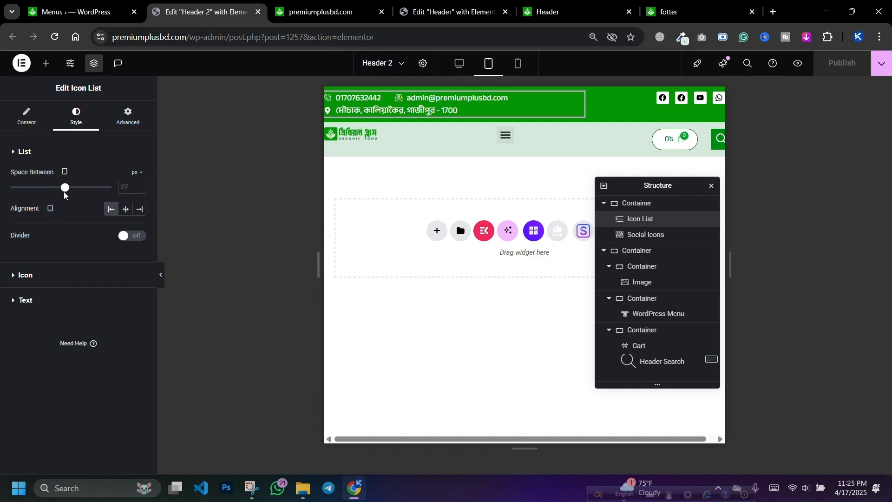
left_click_drag(70, 194, 50, 193)
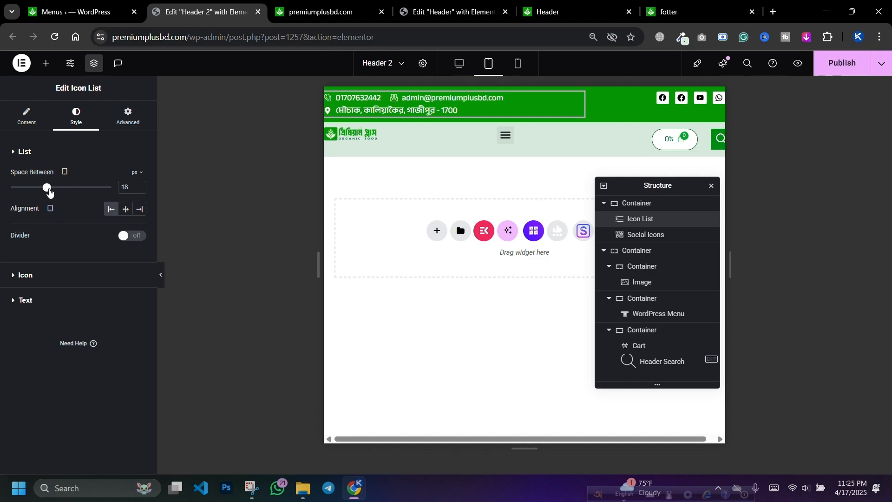
Narrow the contact icon list slightly through its custom width in the tablet layout
left_click(37, 302)
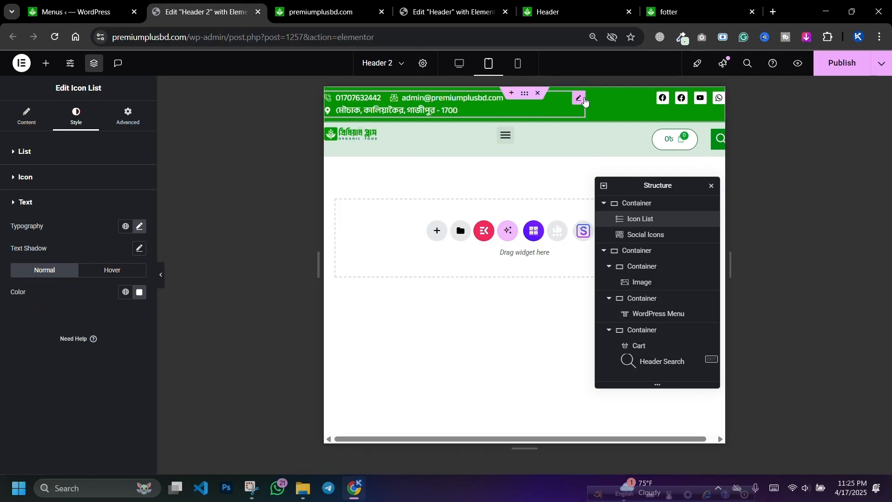
left_click(124, 117)
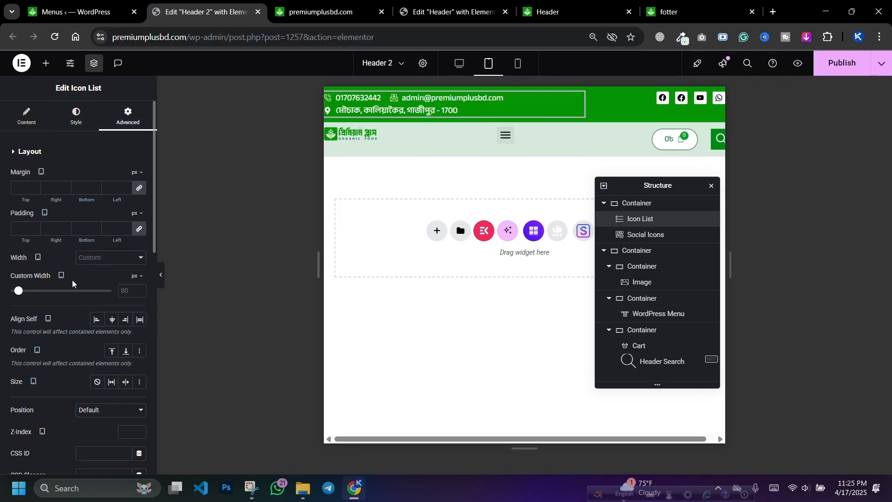
left_click_drag(19, 292, 68, 289)
Set the contact icon list's text size to 11 px for tablet
left_click(78, 116)
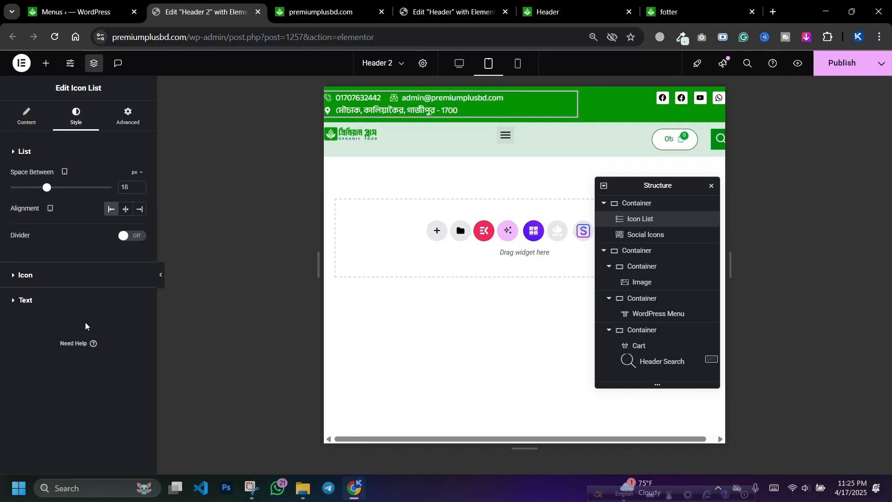
left_click(73, 300)
left_click(140, 228)
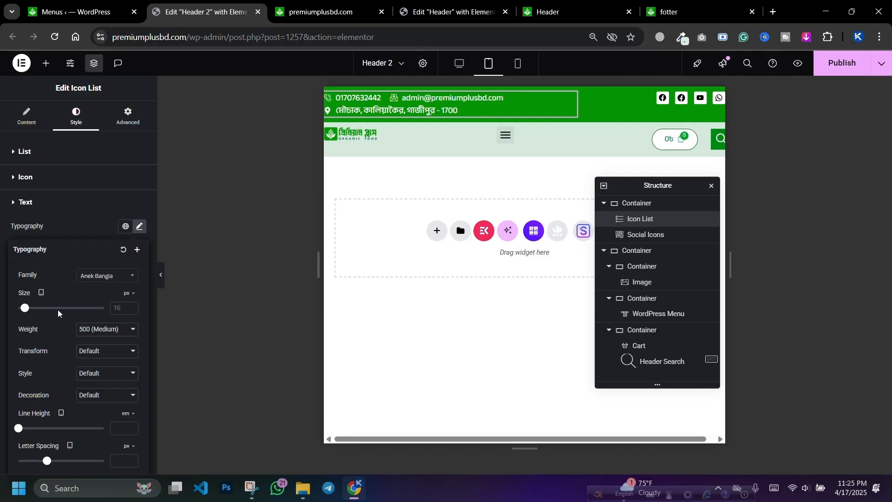
left_click_drag(27, 310, 26, 311)
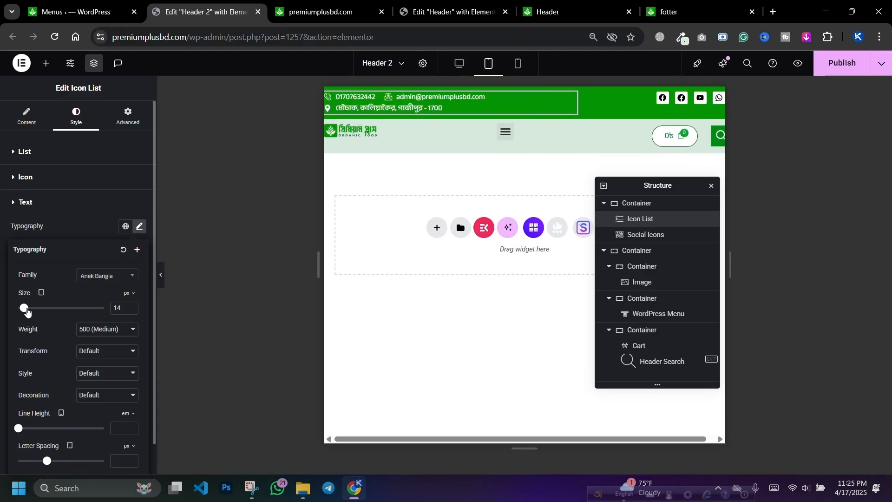
left_click(133, 310)
left_click(133, 309)
left_click(133, 310)
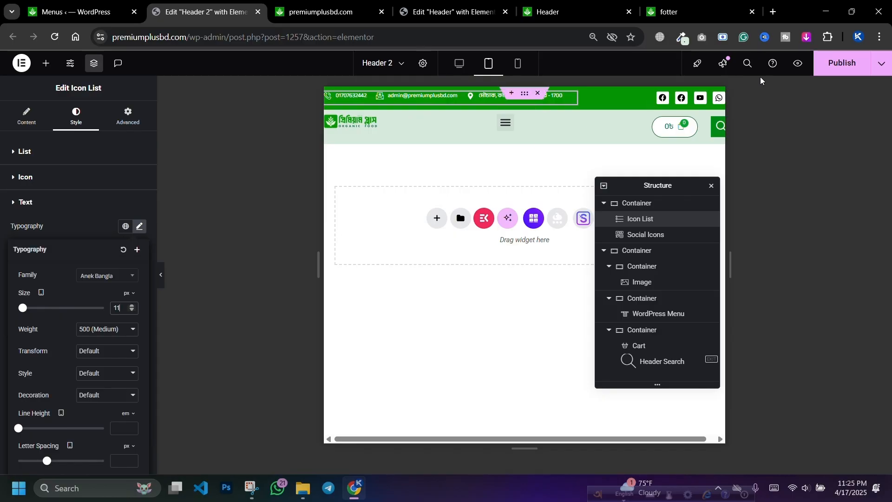
Set the top bar container's tablet padding to 5 px on all sides, with the values unlinked
left_click(524, 93)
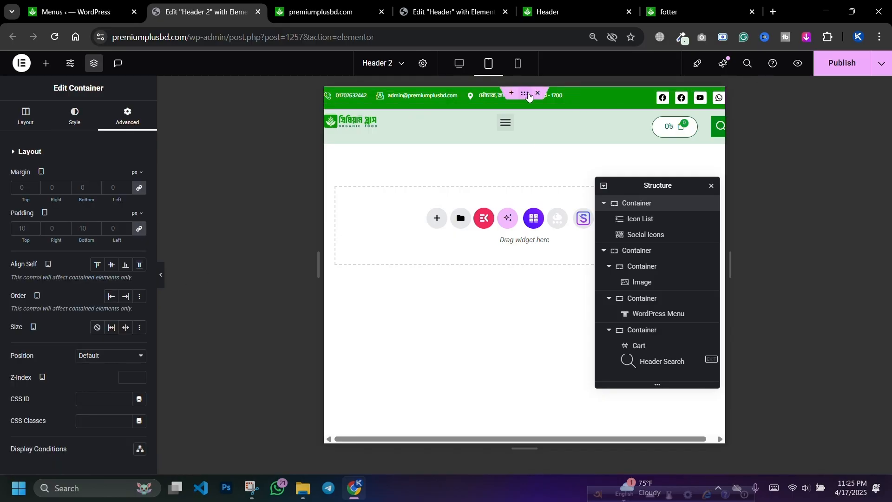
left_click(140, 230)
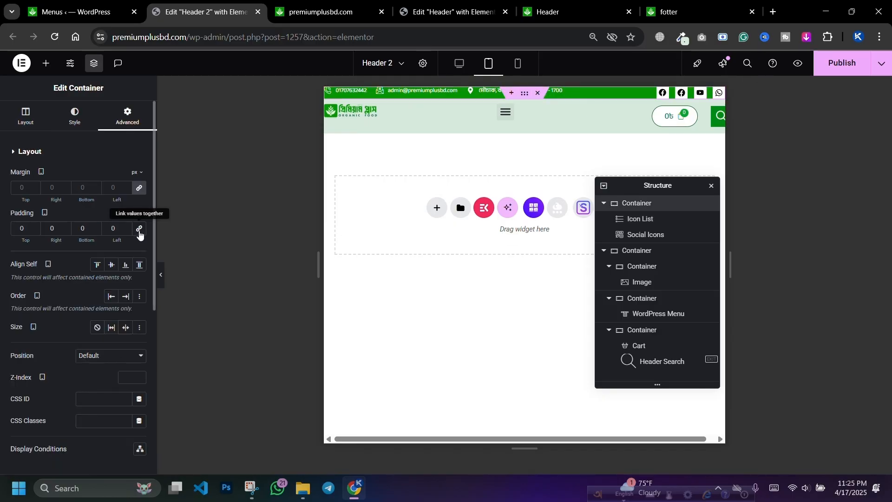
left_click(51, 227)
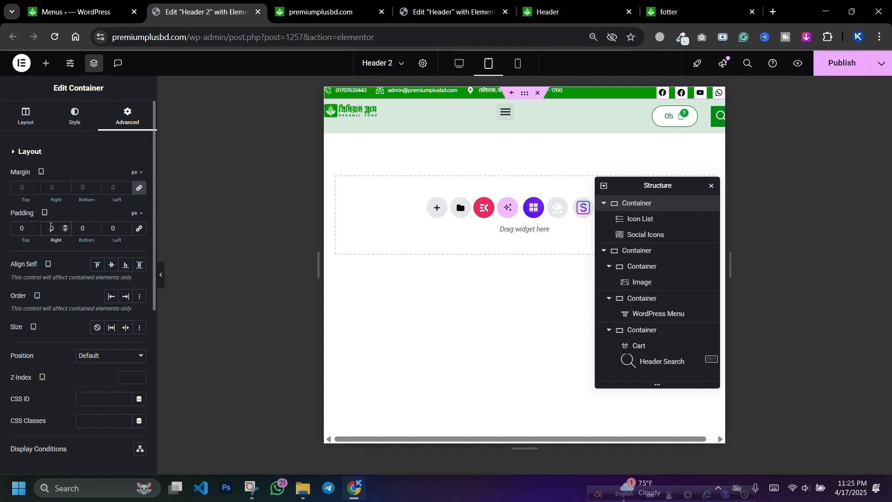
left_click(139, 229)
type("5")
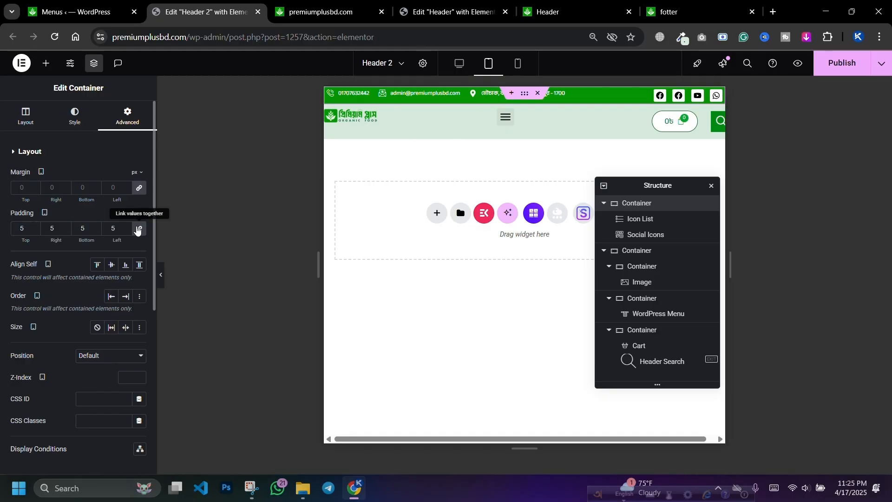
Raise the top bar container's top padding to 10 px for tablet and publish the header
left_click(35, 226)
left_click(35, 226)
left_click(35, 225)
left_click(35, 225)
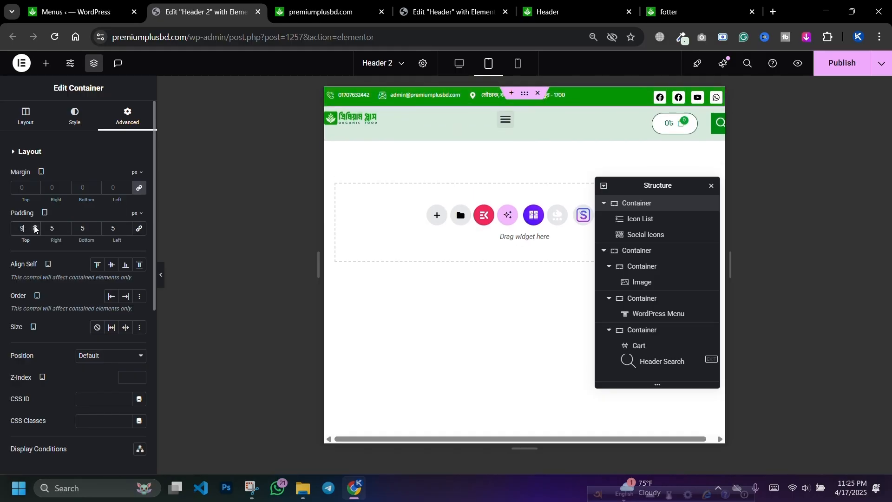
left_click(35, 226)
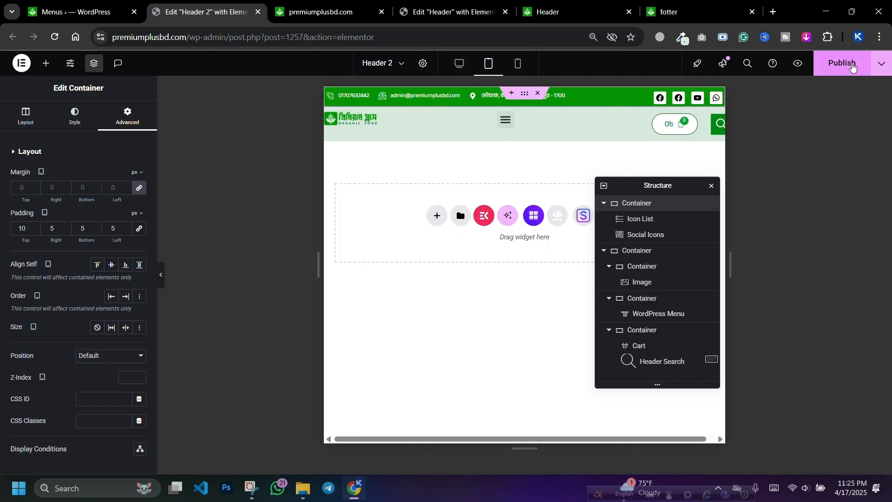
left_click(842, 63)
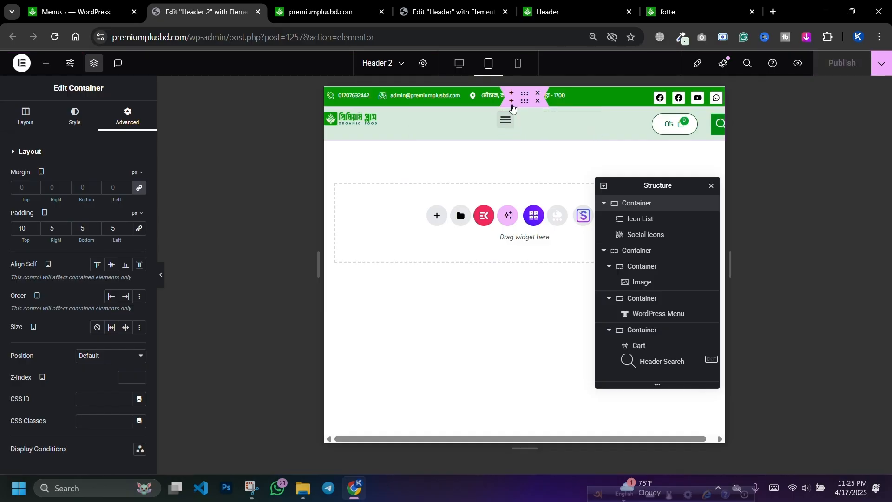
Set the main header container's tablet padding to 5 px on all sides and unlink the values
left_click(529, 106)
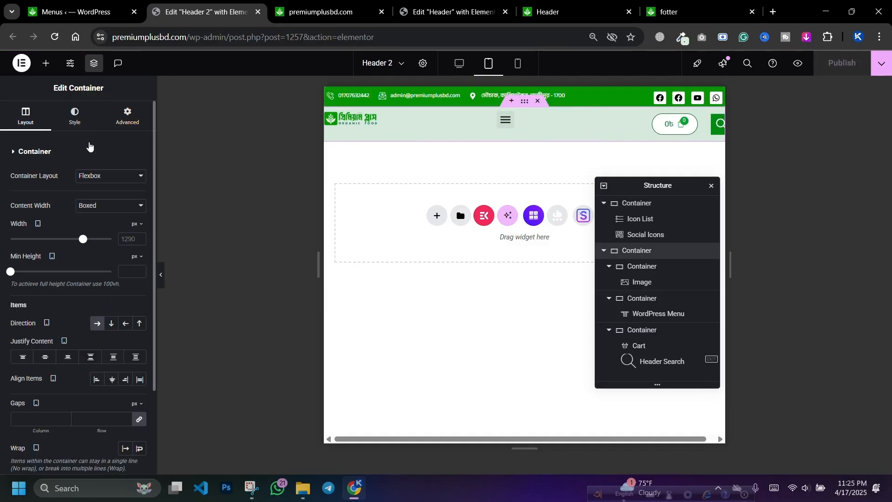
left_click(131, 120)
left_click(139, 228)
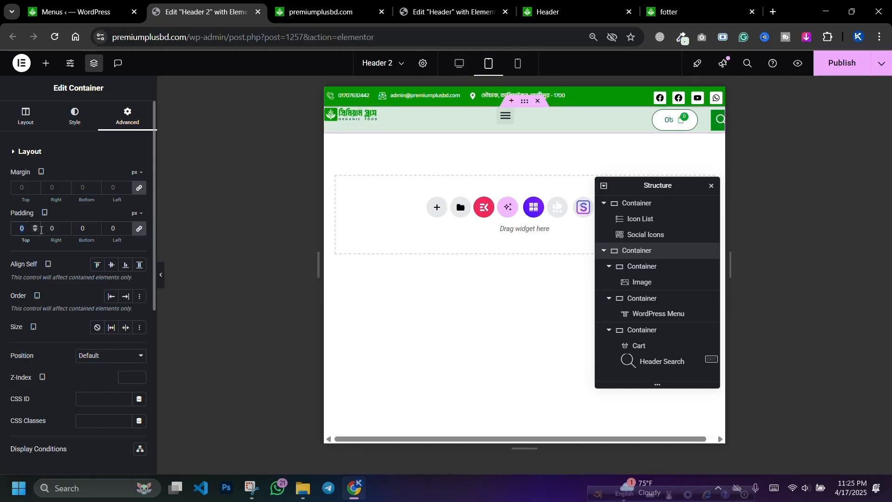
type("5")
left_click(139, 228)
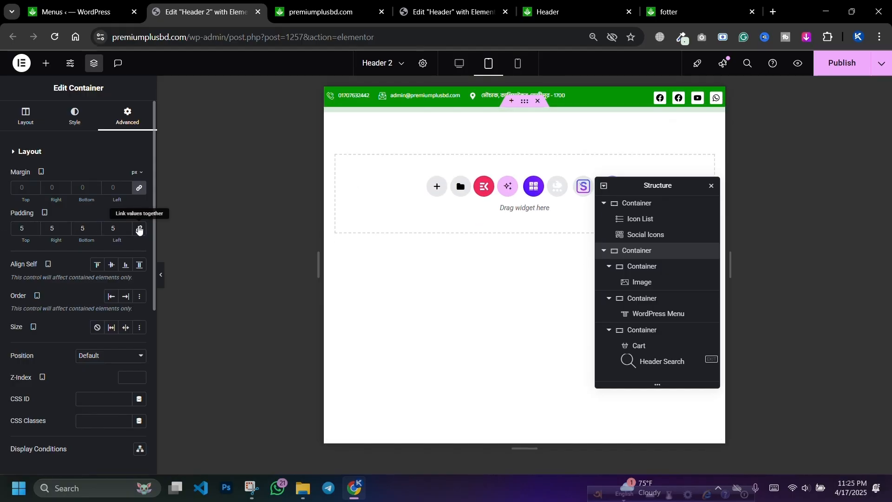
Set the main header container's top padding to 7 px for tablet
left_click(35, 226)
left_click(36, 226)
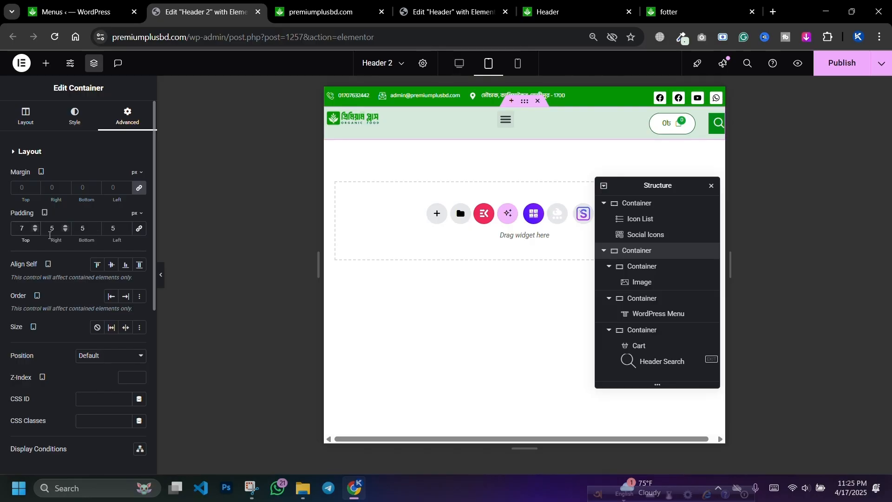
Set the logo image's width to 90% for tablet
left_click(376, 125)
left_click(76, 116)
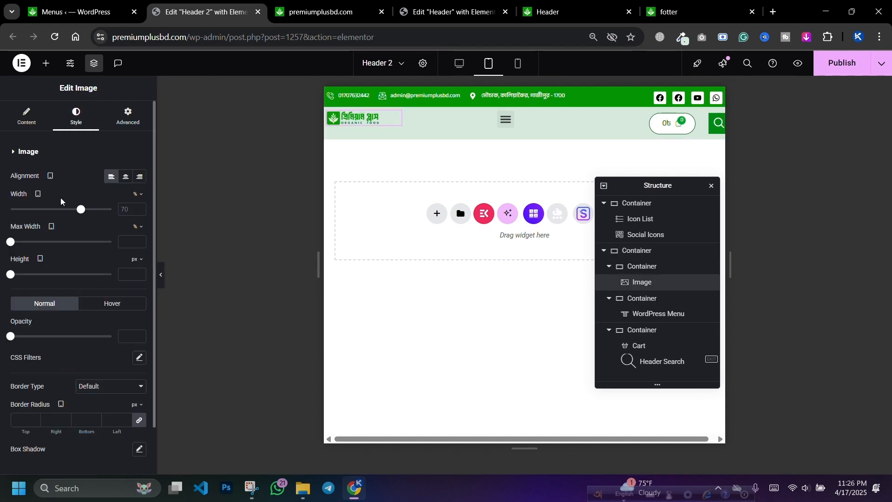
left_click_drag(82, 210, 102, 210)
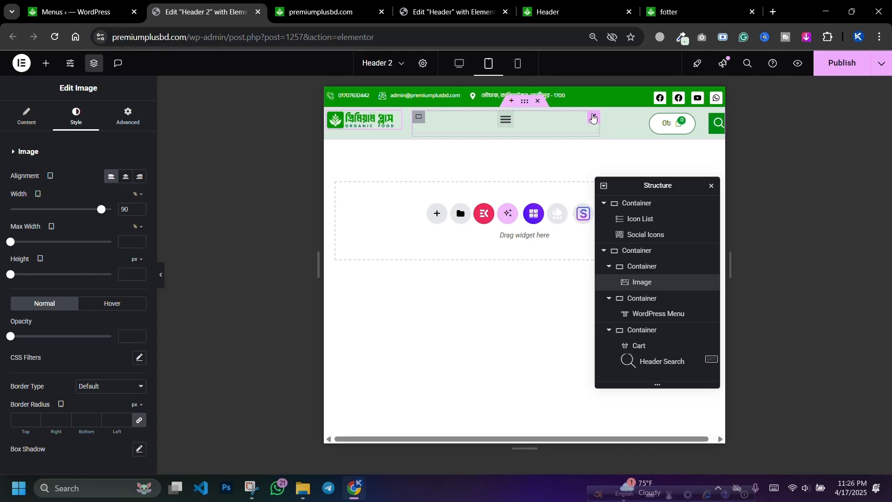
Set the WordPress Menu widget's main menu horizontal padding to 20 px for tablet
left_click(585, 119)
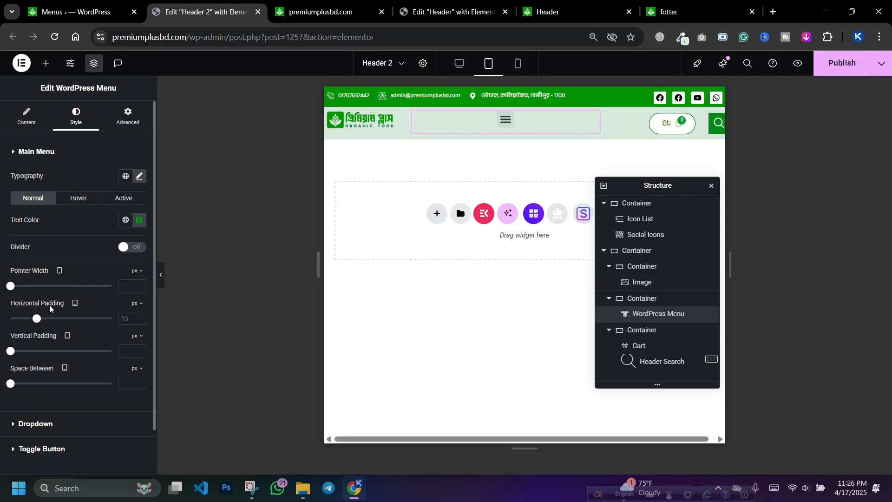
left_click_drag(40, 319, 59, 319)
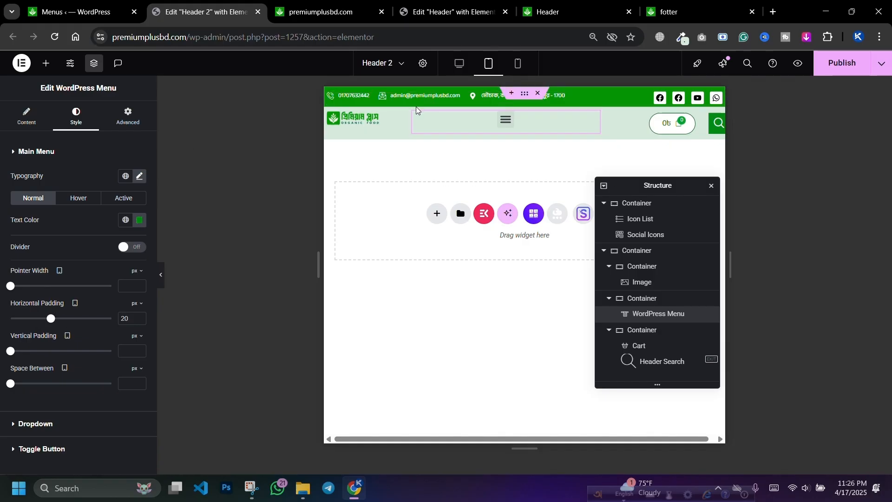
Set the logo image's tablet width to 79%
left_click(393, 117)
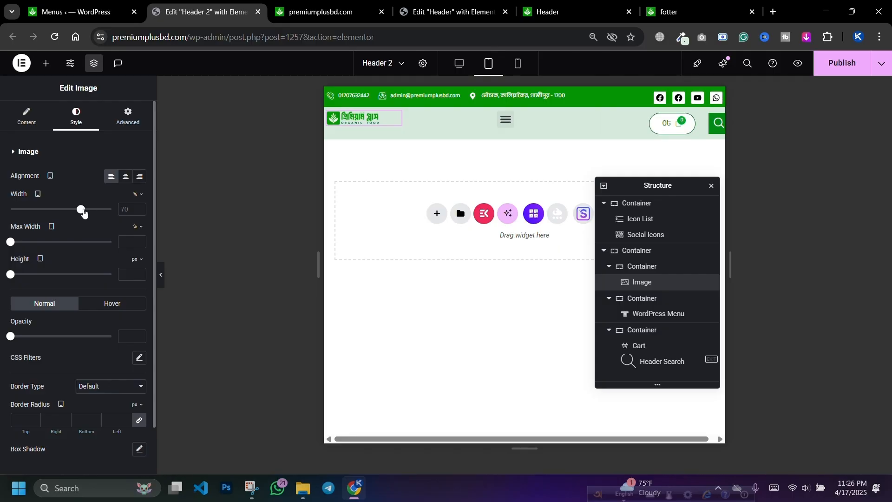
left_click_drag(84, 212, 91, 210)
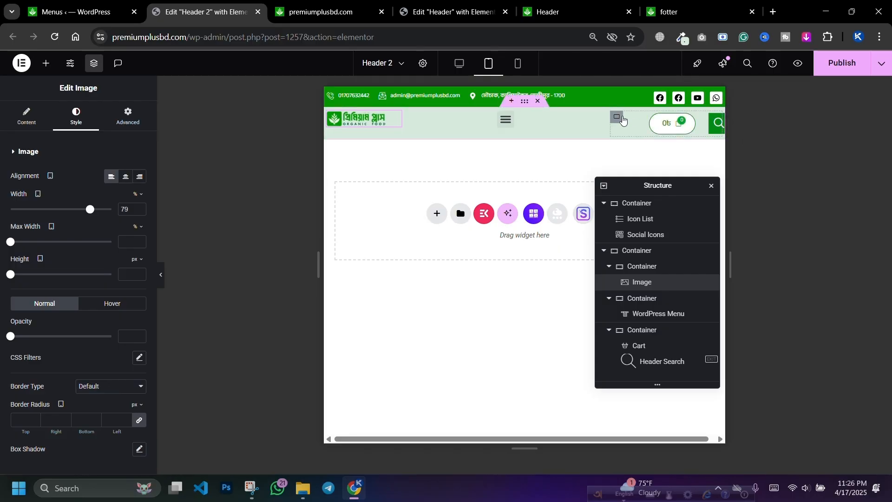
Set the Header Search widget's custom width to 51 px for tablet
left_click(623, 121)
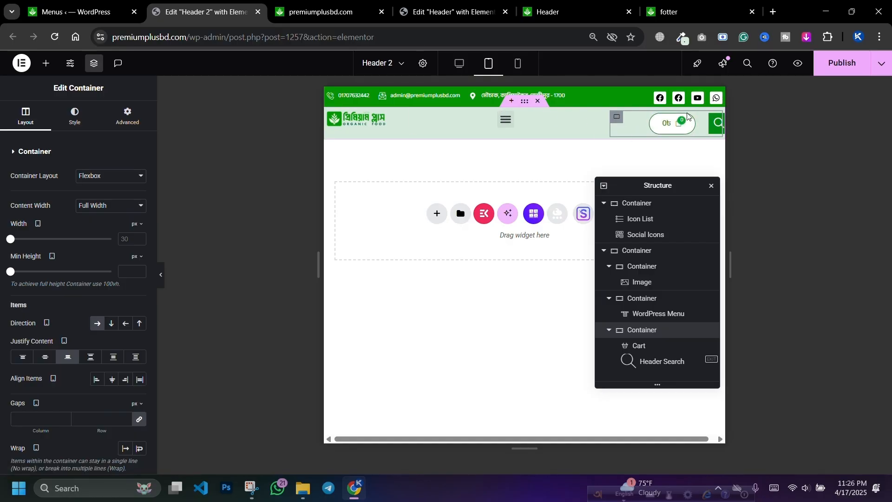
left_click(716, 124)
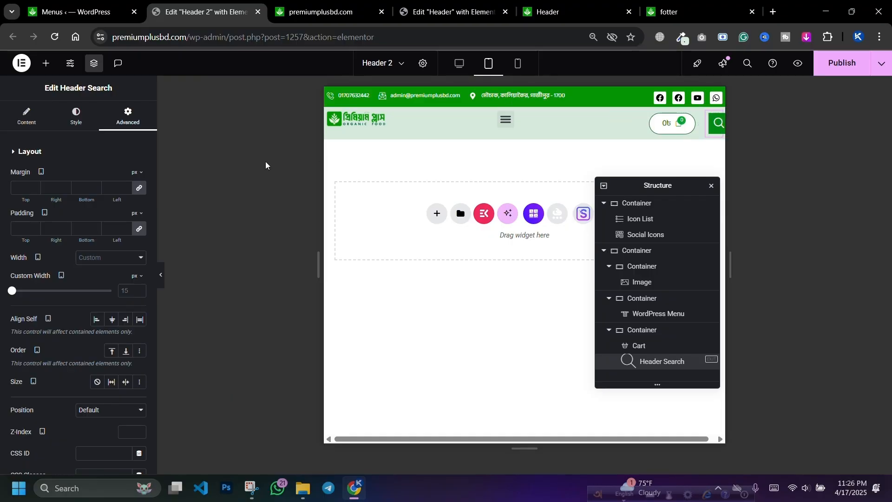
left_click_drag(14, 292, 15, 291)
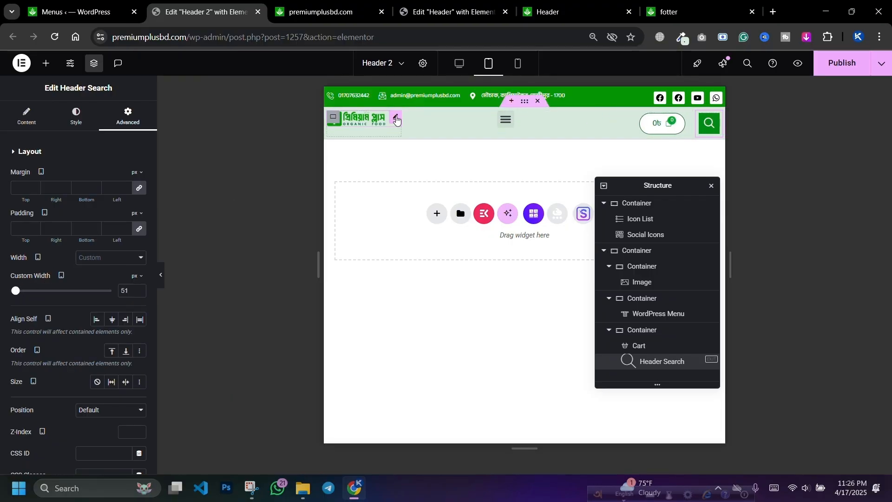
Set the logo image's tablet width to 95% and publish the header
left_click(395, 120)
left_click_drag(91, 211, 107, 212)
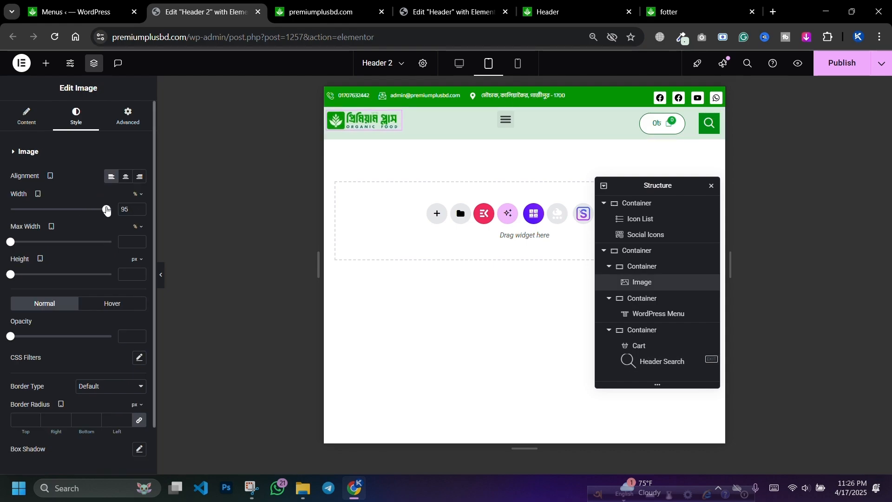
left_click(855, 69)
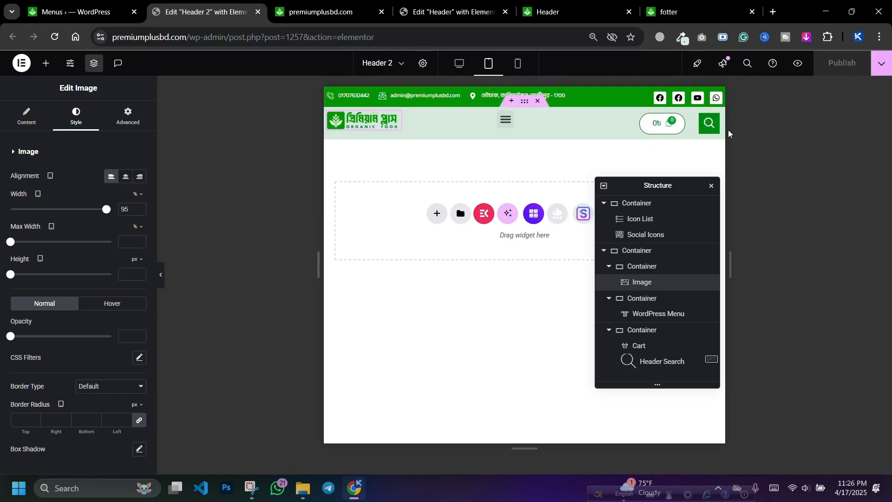
Close the structure overview, switch to the mobile preview and hide the top bar container on mobile portrait
left_click(711, 186)
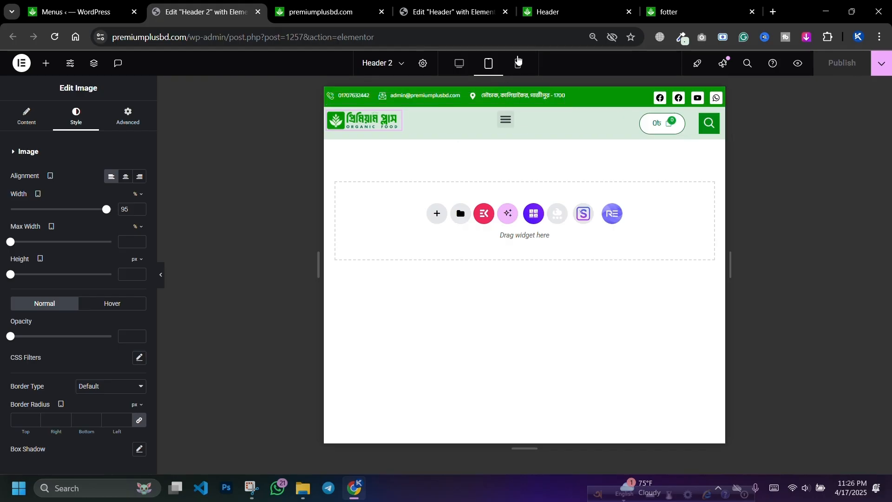
left_click(517, 65)
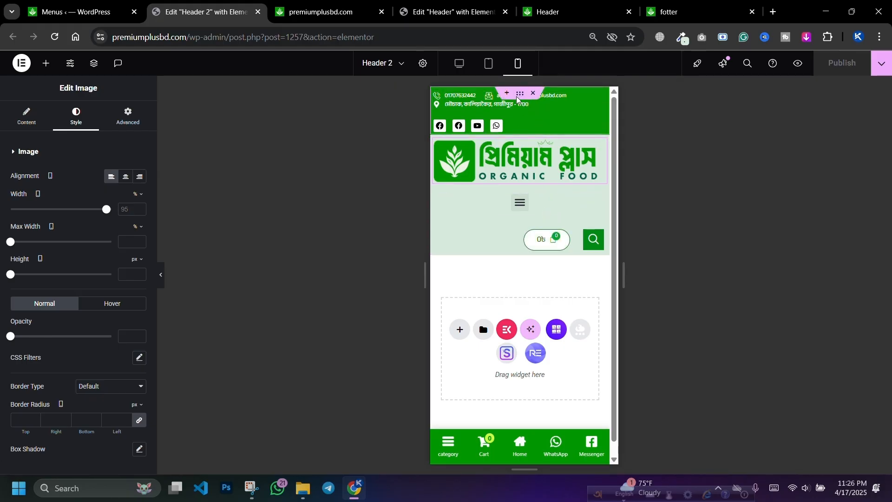
left_click(519, 95)
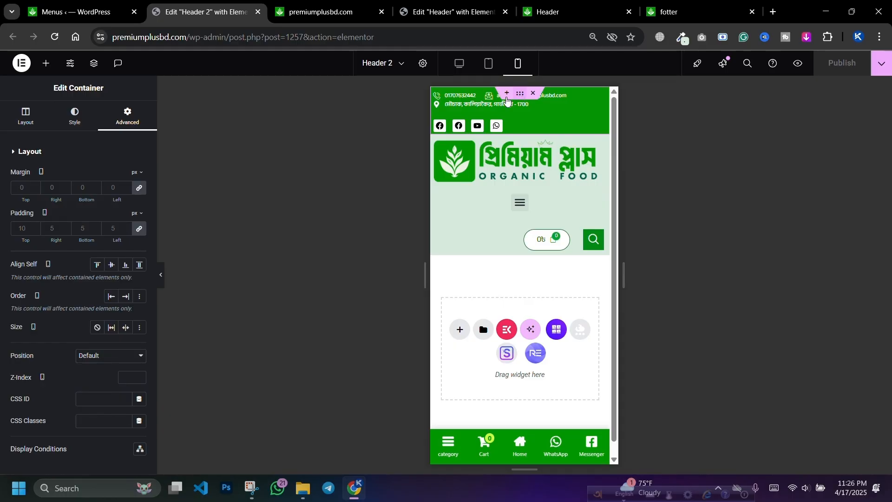
scroll(86, 257, "down", 6)
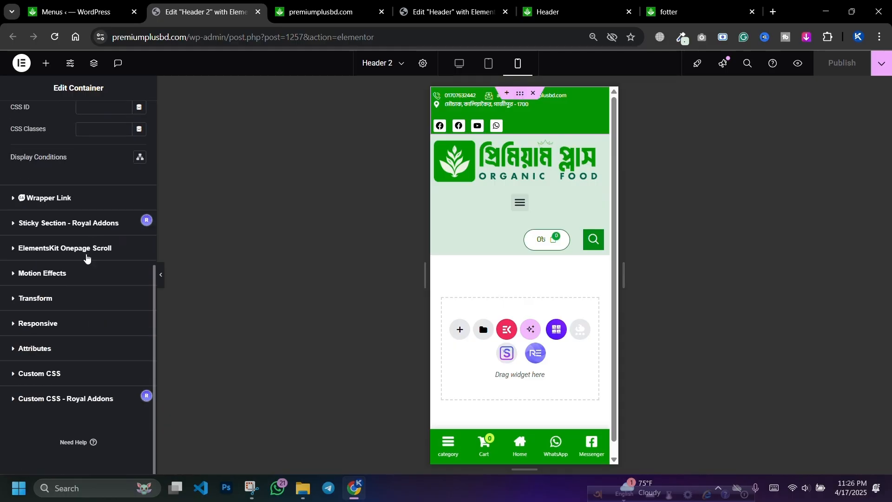
left_click(68, 316)
scroll(65, 274, "down", 2)
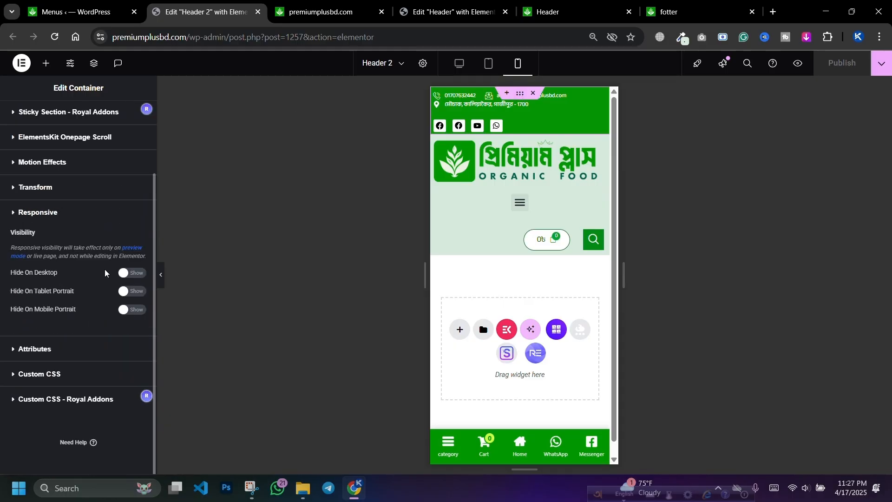
left_click(129, 274)
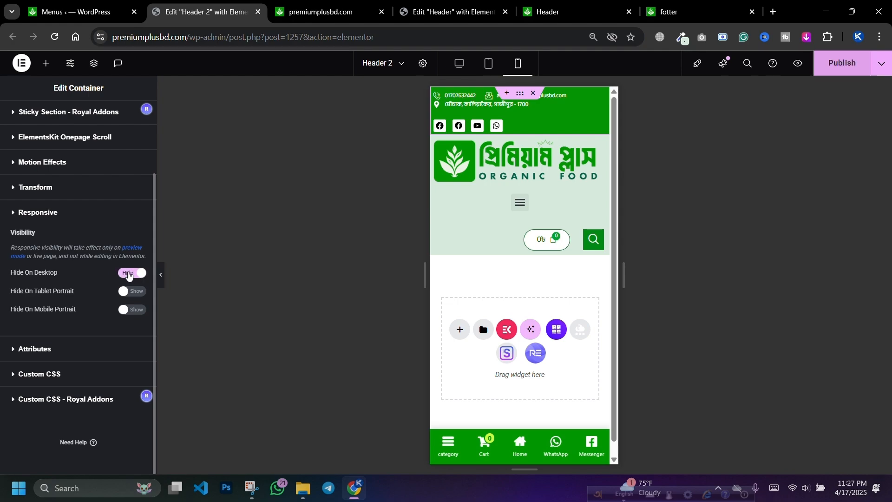
left_click(131, 278)
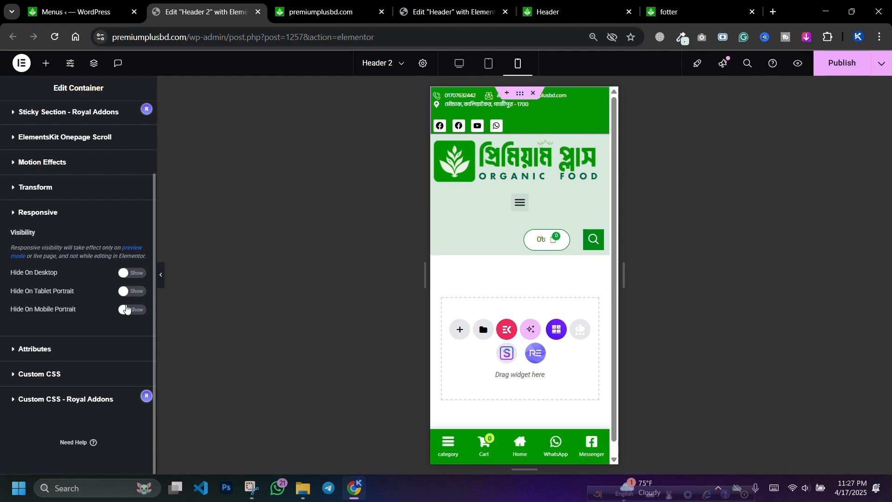
left_click(130, 310)
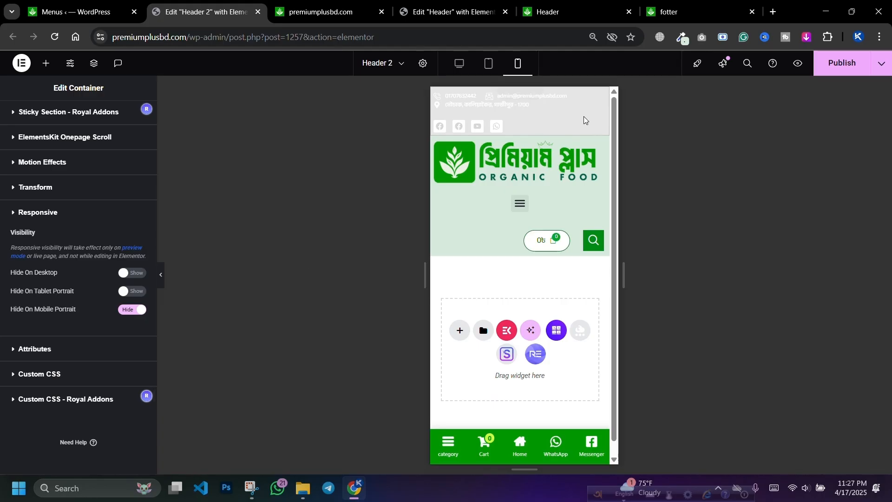
Set the width of the container holding the logo to about 813 px for mobile
left_click(521, 136)
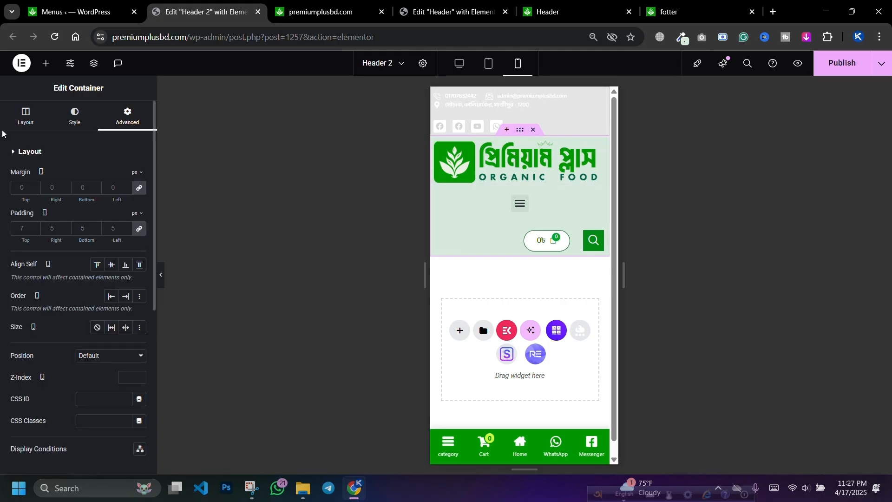
left_click(26, 116)
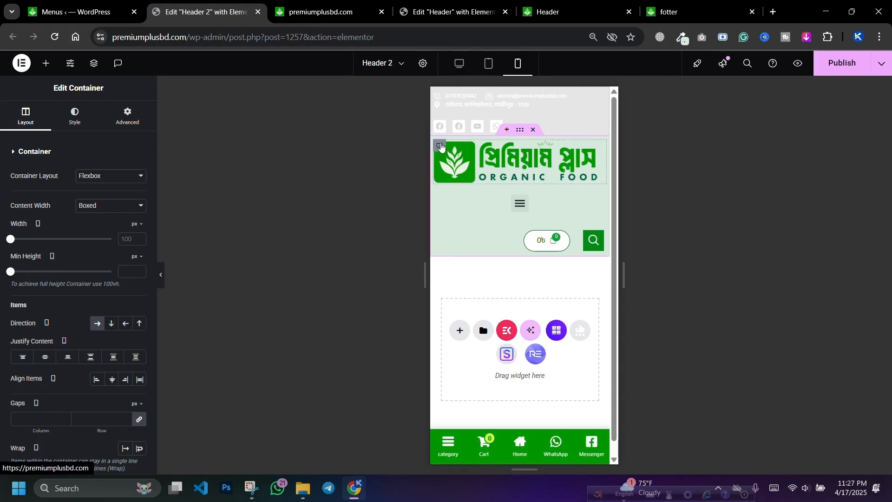
left_click(440, 146)
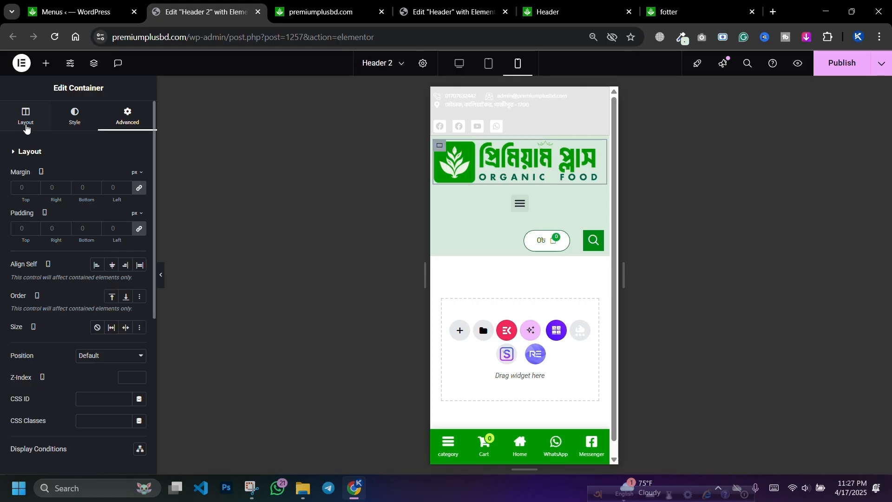
left_click(26, 117)
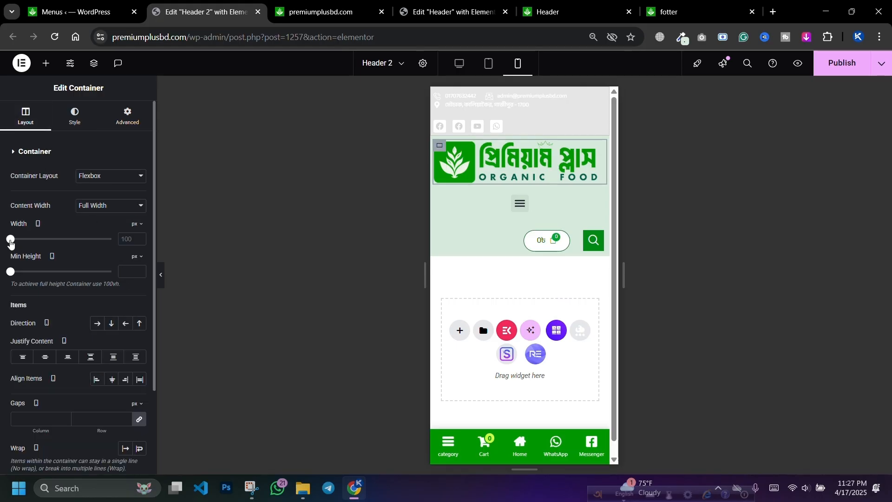
left_click_drag(11, 242, 39, 239)
Set the logo image's mobile width to 40% and its container's mobile width to about 534 px
left_click(595, 146)
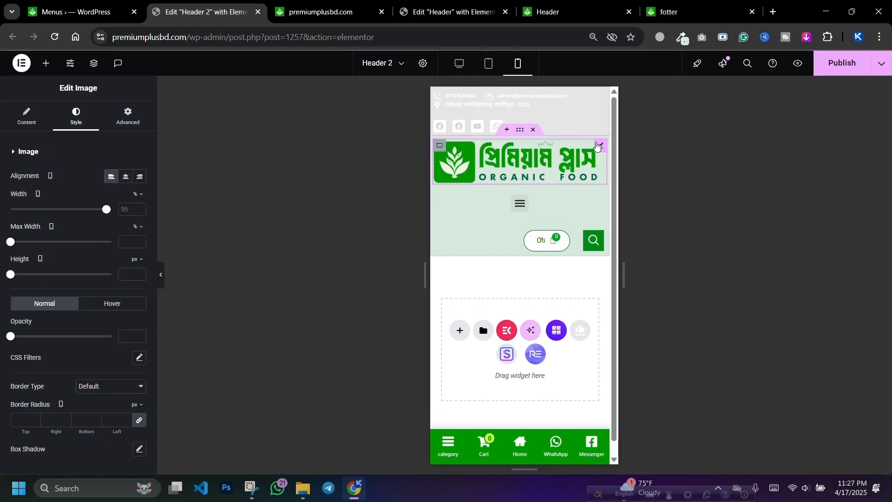
mouse_move(65, 212)
left_mouse_down()
mouse_move(80, 212)
mouse_move(36, 212)
mouse_move(53, 211)
left_mouse_up()
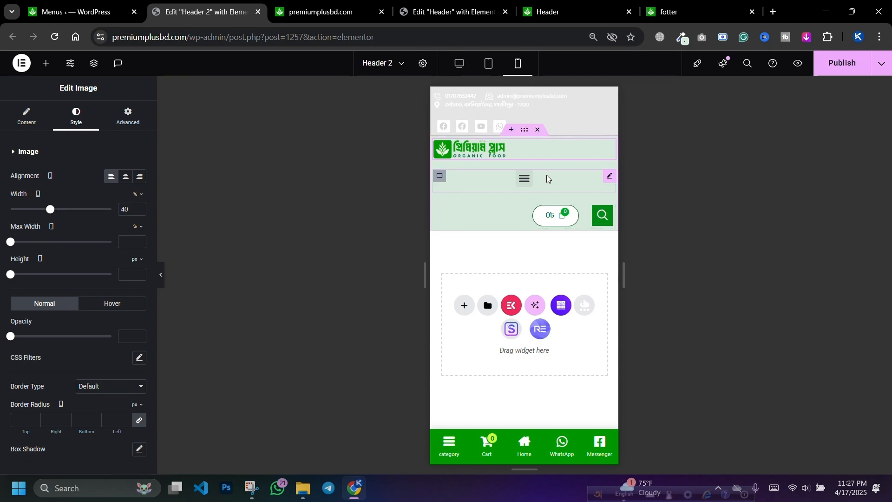
left_click(439, 146)
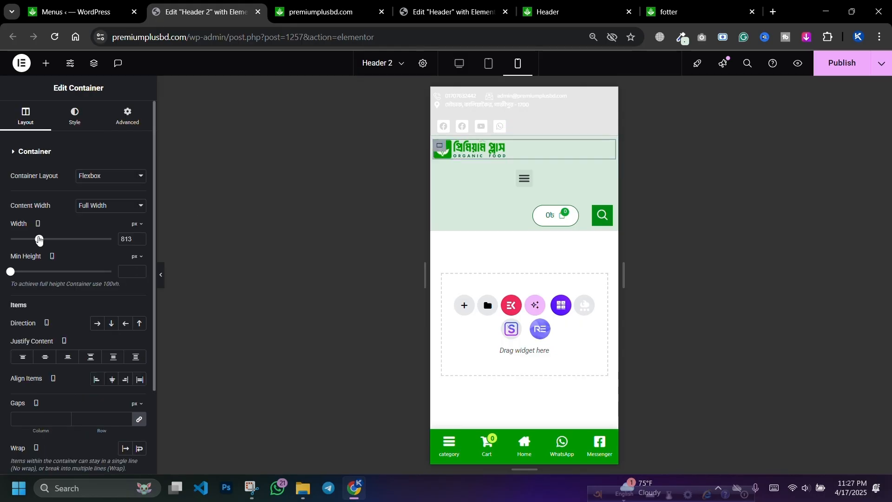
left_click_drag(39, 239, 14, 240)
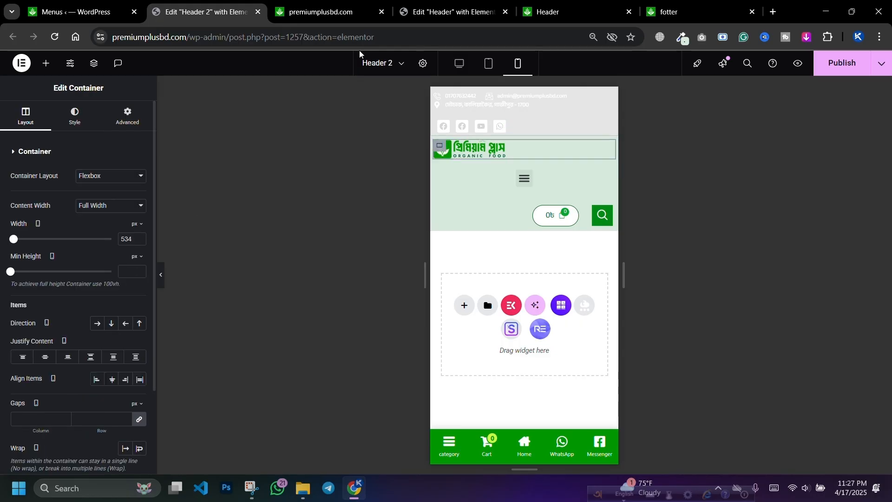
Return to the desktop preview, publish the header and reload the live site
left_click(459, 65)
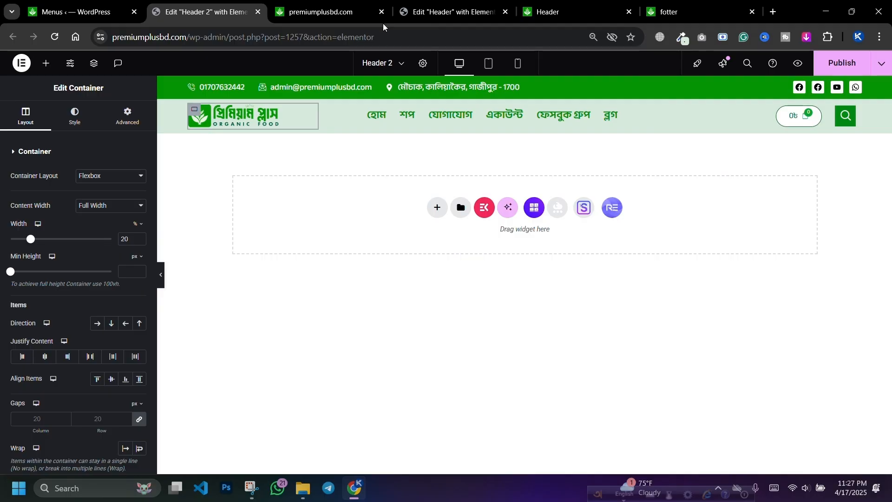
left_click(835, 69)
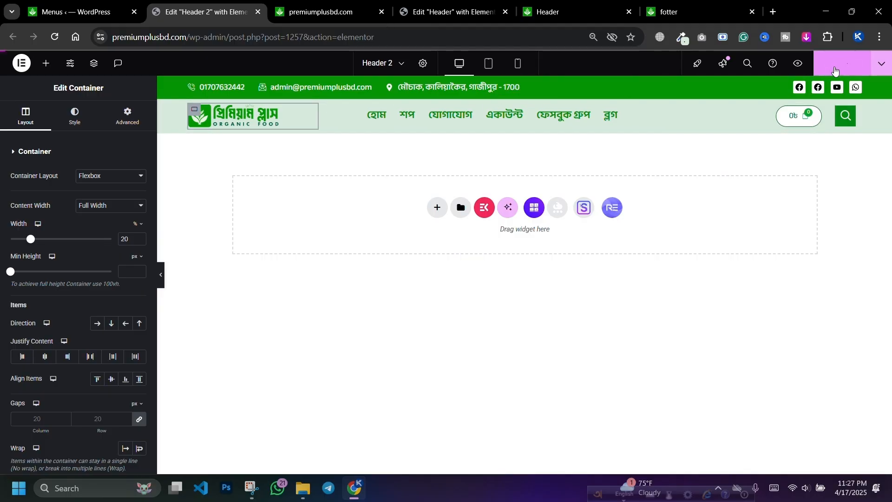
left_click(316, 3)
left_click(53, 36)
left_click(218, 8)
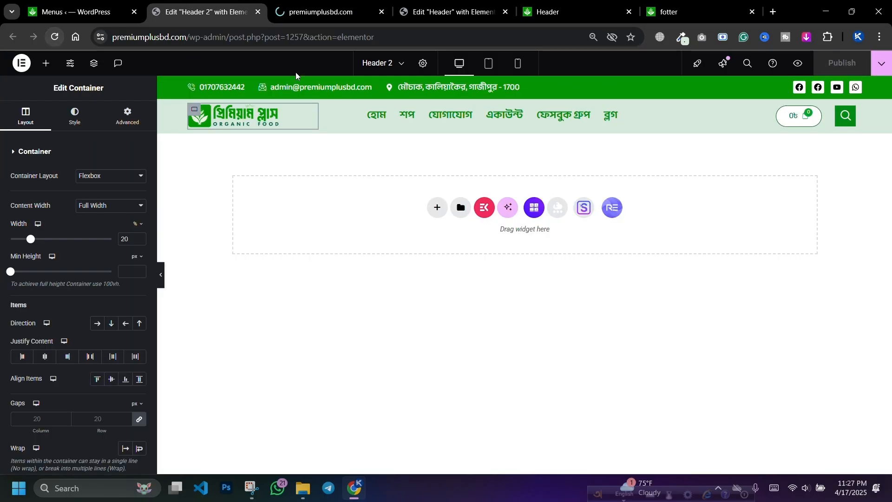
Hide the main header container on mobile portrait and switch to the live site
left_click(525, 94)
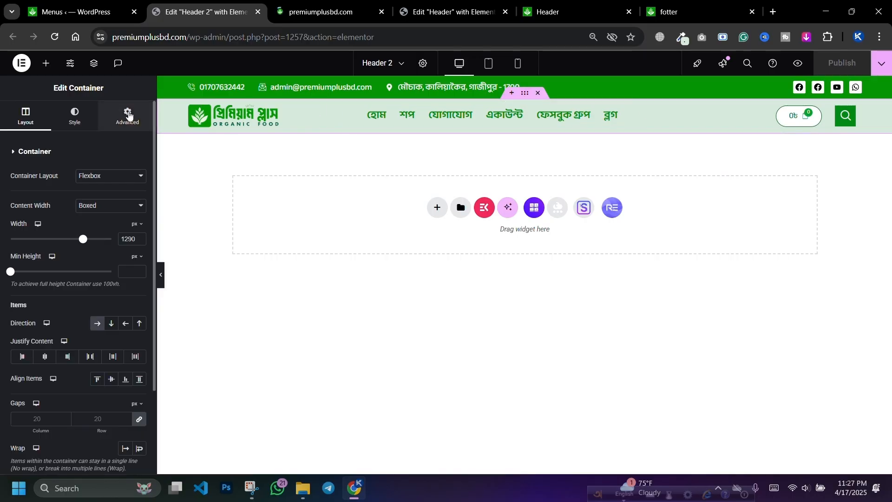
left_click(129, 115)
scroll(80, 278, "down", 5)
left_click(64, 323)
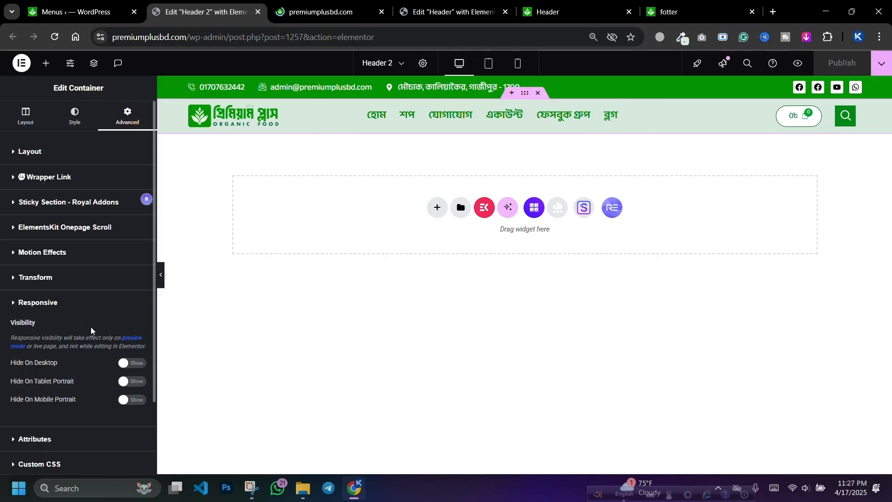
scroll(102, 321, "down", 2)
left_click(133, 310)
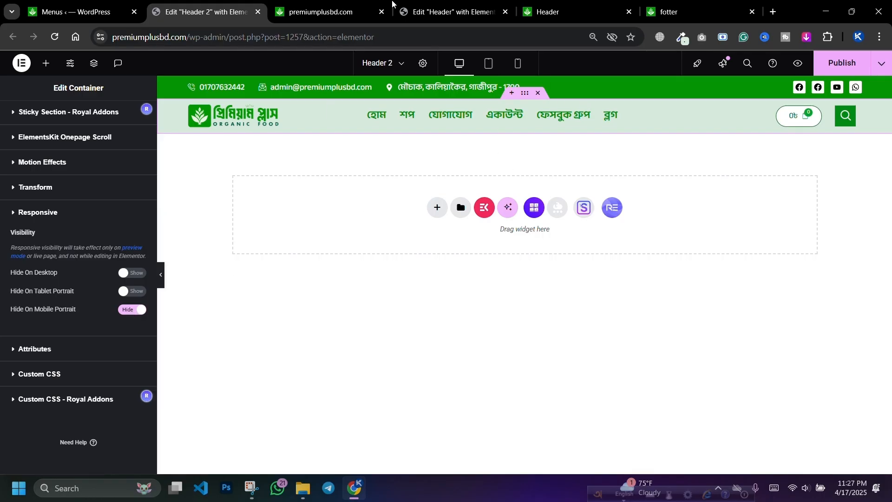
left_click(330, 12)
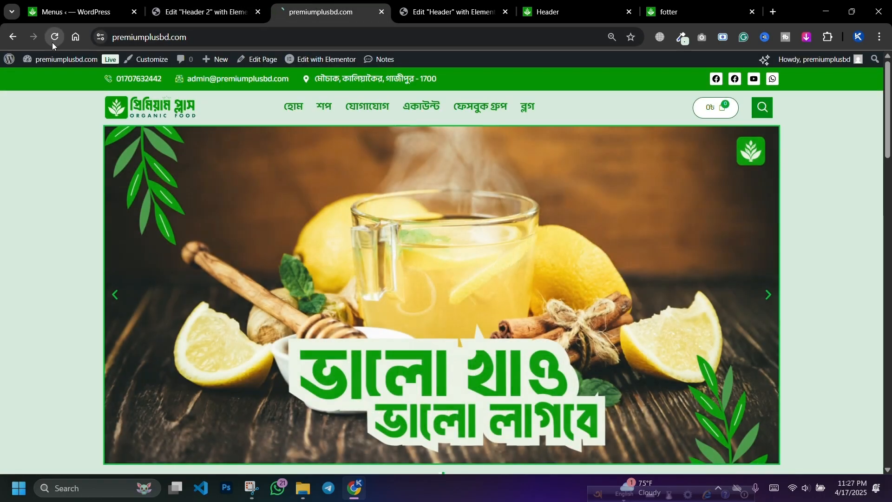
Reload the live site and inspect it in the browser's Samsung Galaxy S8+ mobile emulation
left_click(52, 40)
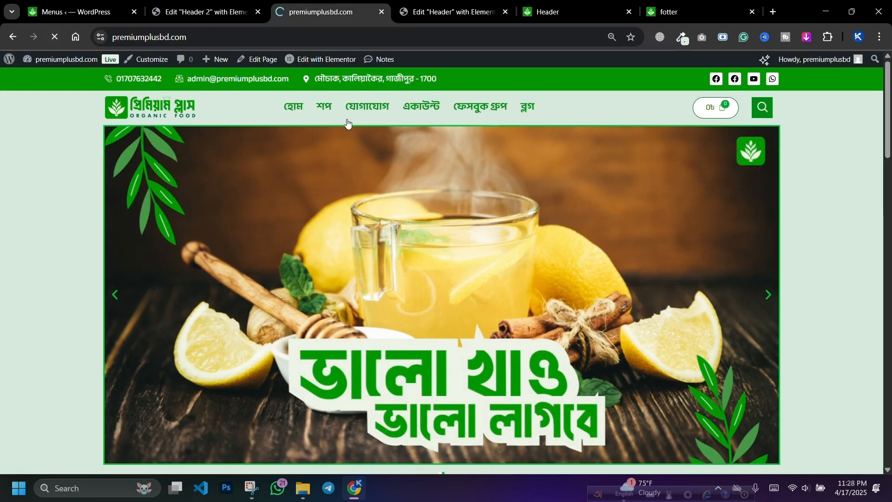
right_click(65, 158)
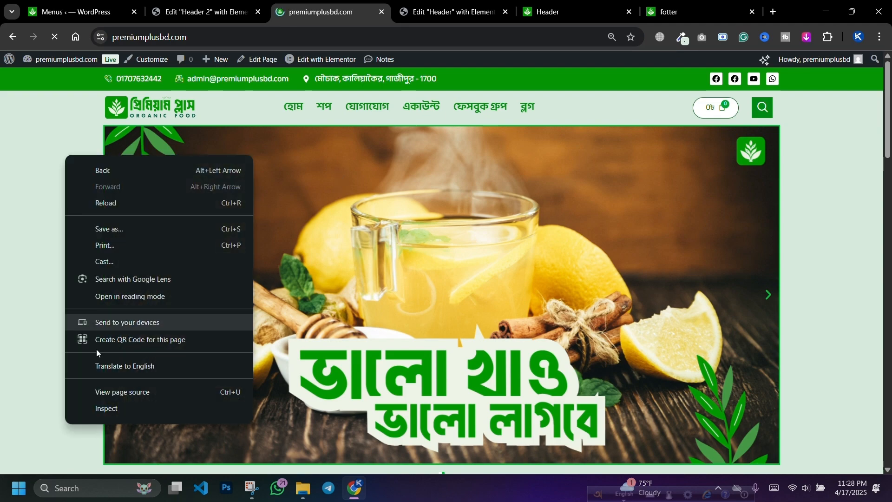
left_click(103, 410)
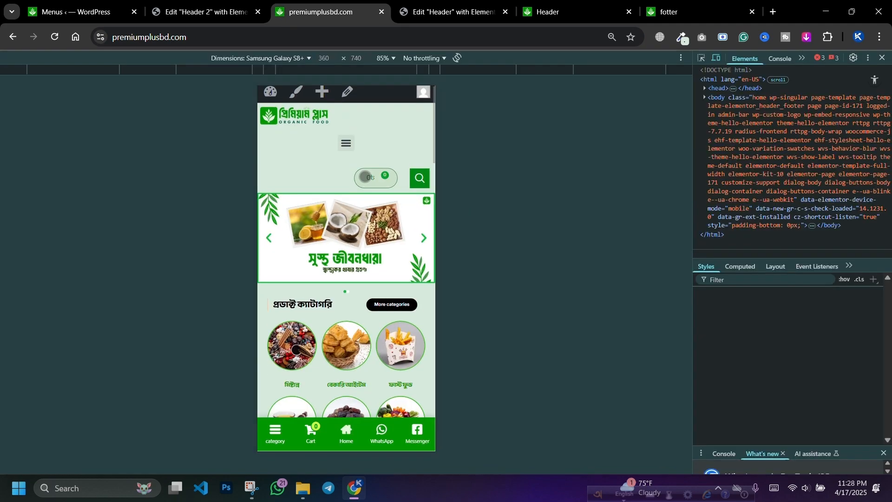
left_click(52, 34)
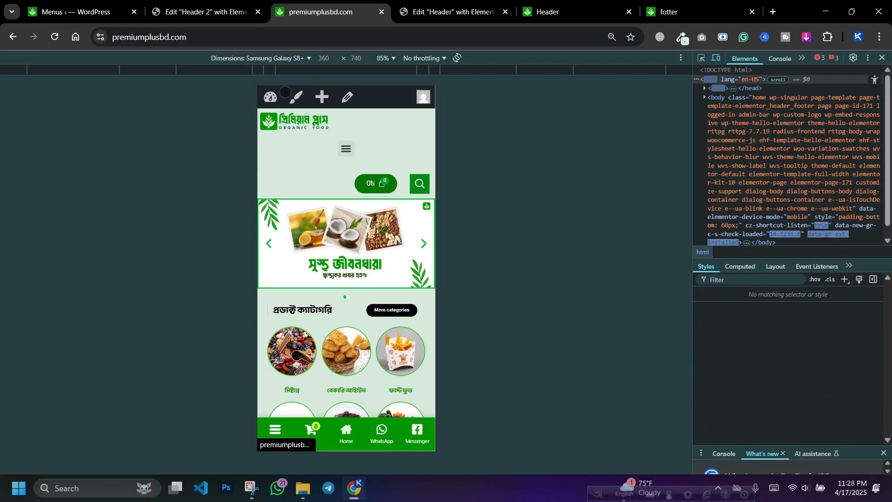
Publish the Header 2 changes and reload the live site in the mobile emulation
left_click(204, 12)
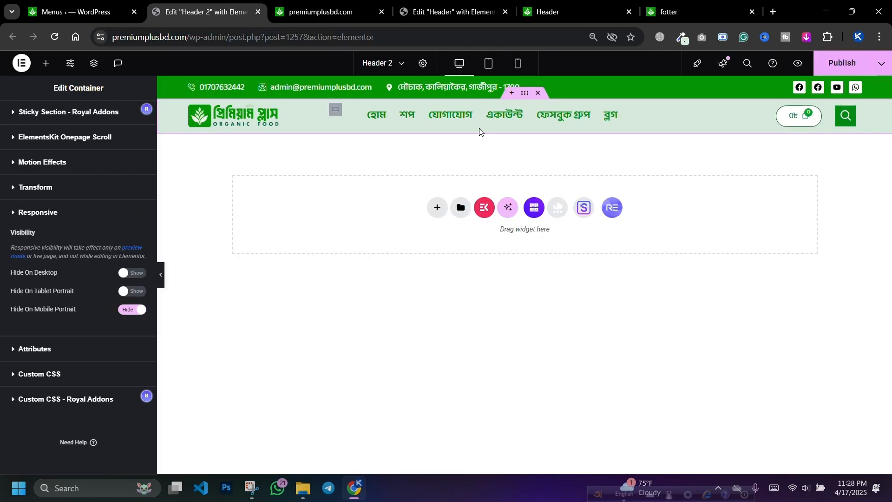
left_click(321, 12)
left_click(188, 3)
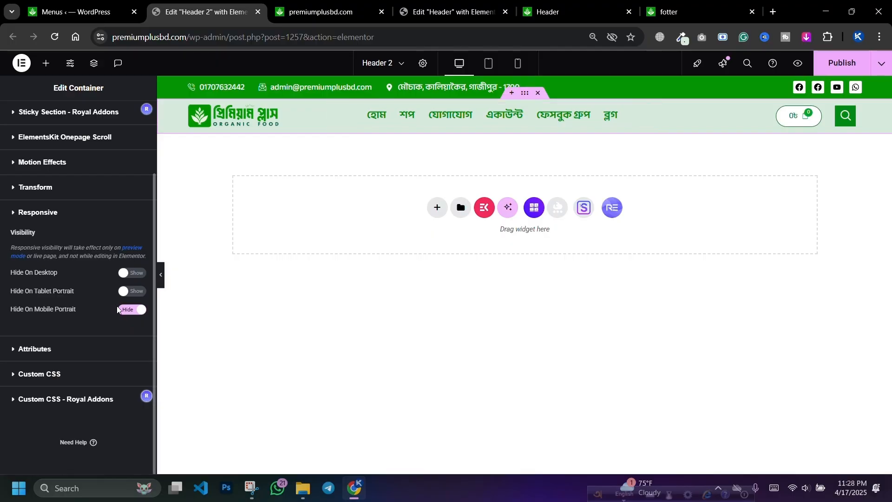
key("ctrl+s")
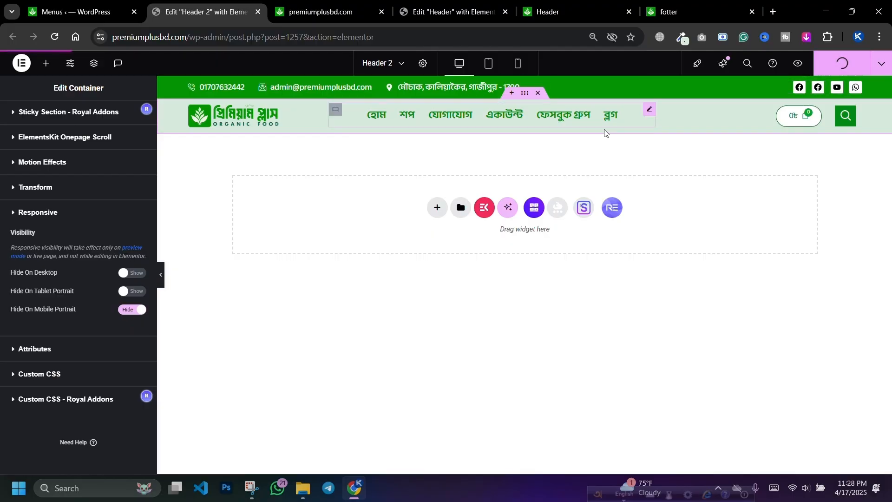
left_click(307, 5)
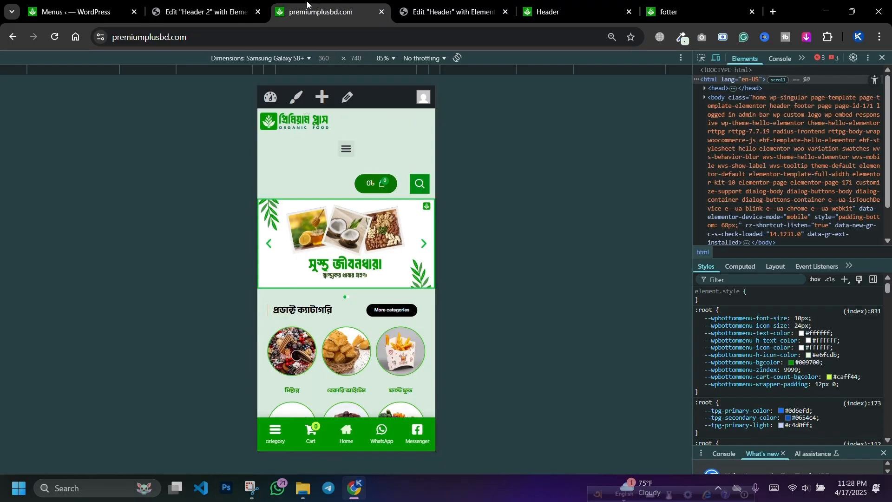
left_click(54, 38)
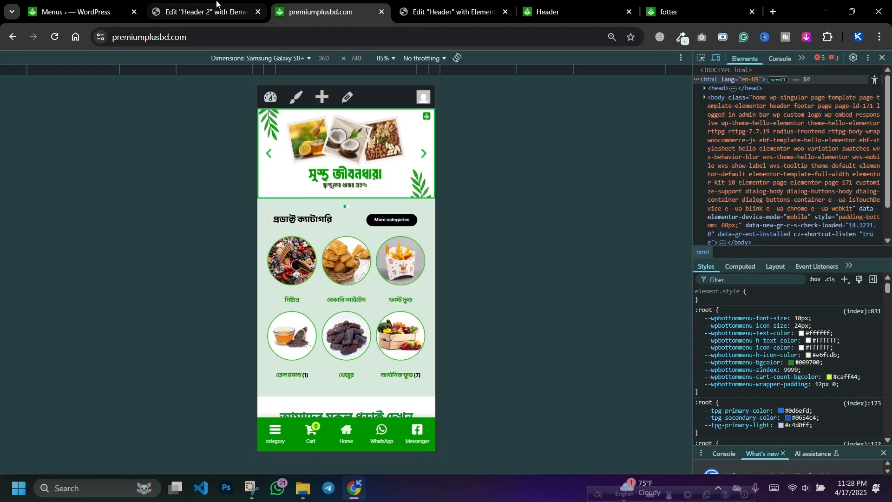
Duplicate the main header container in Header 2 and turn off Hide On Mobile Portrait for the copy
left_click(204, 12)
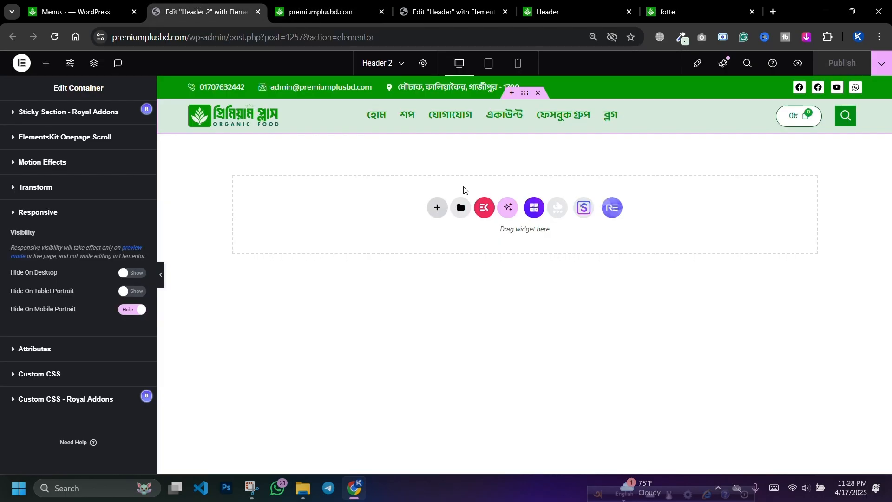
right_click(526, 96)
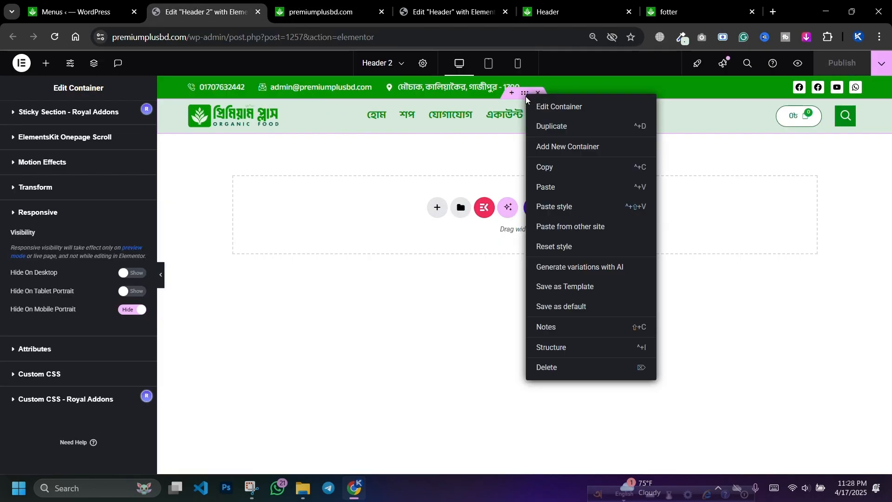
left_click(561, 133)
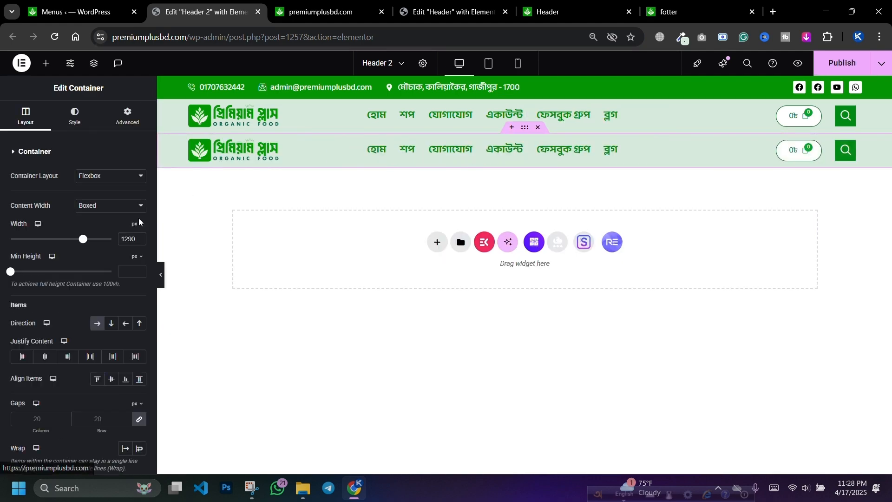
left_click(127, 115)
scroll(80, 334, "down", 8)
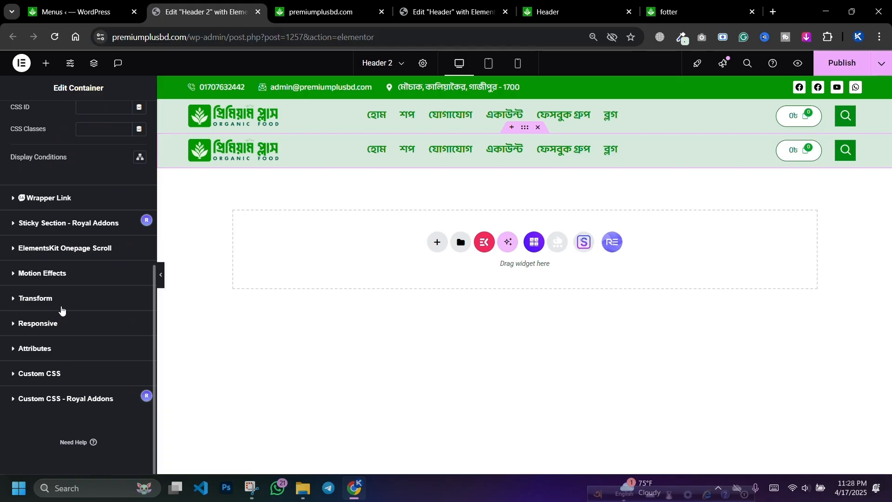
left_click(57, 324)
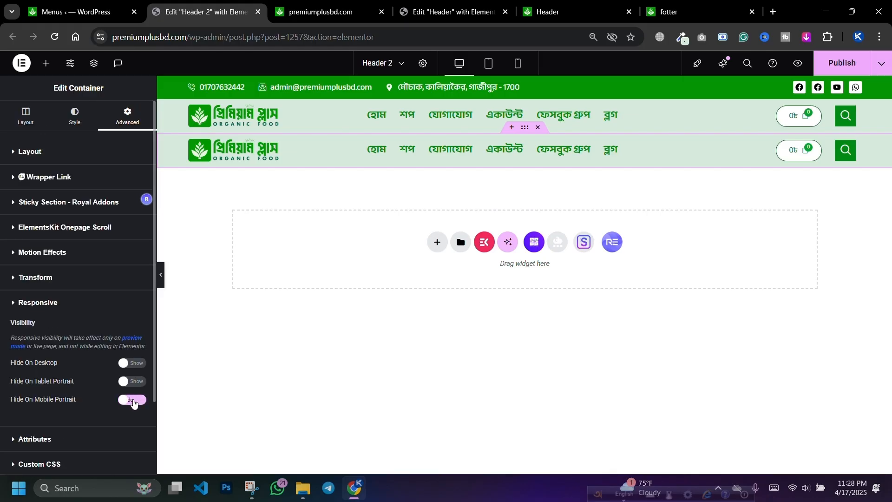
left_click(121, 401)
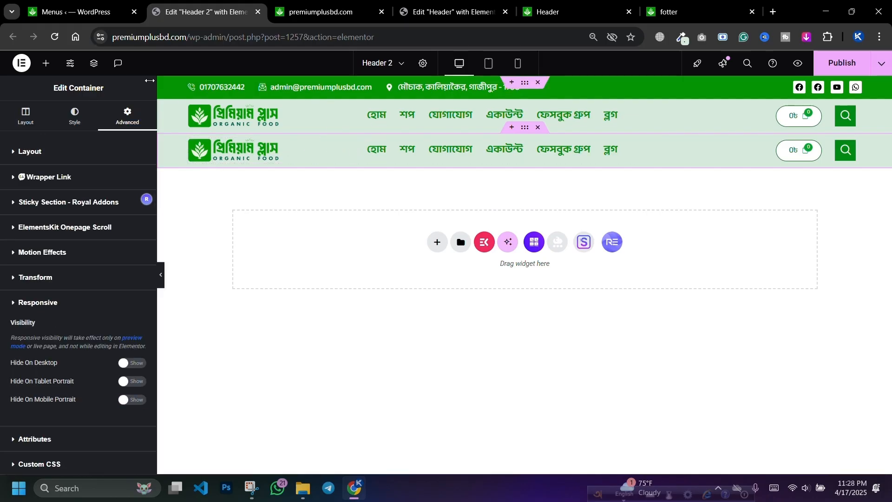
Show the template's structure and move the logo container after the menu container inside the duplicated header row
left_click(94, 63)
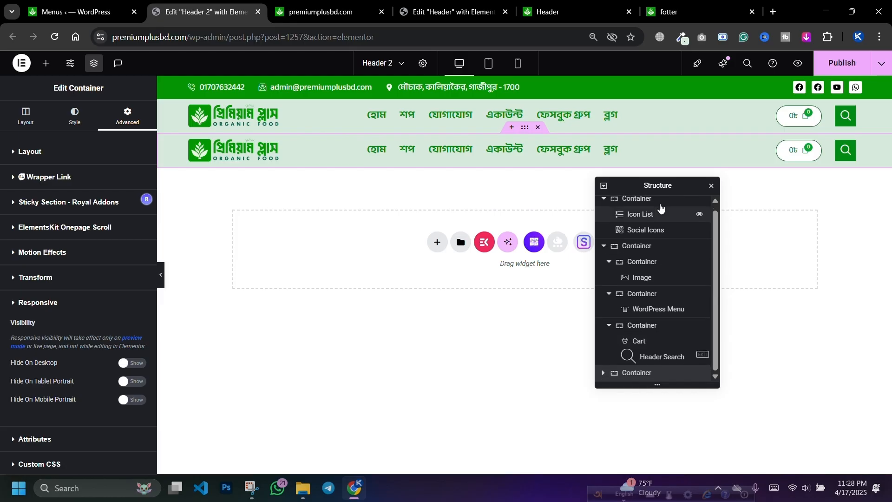
left_click_drag(681, 185, 768, 178)
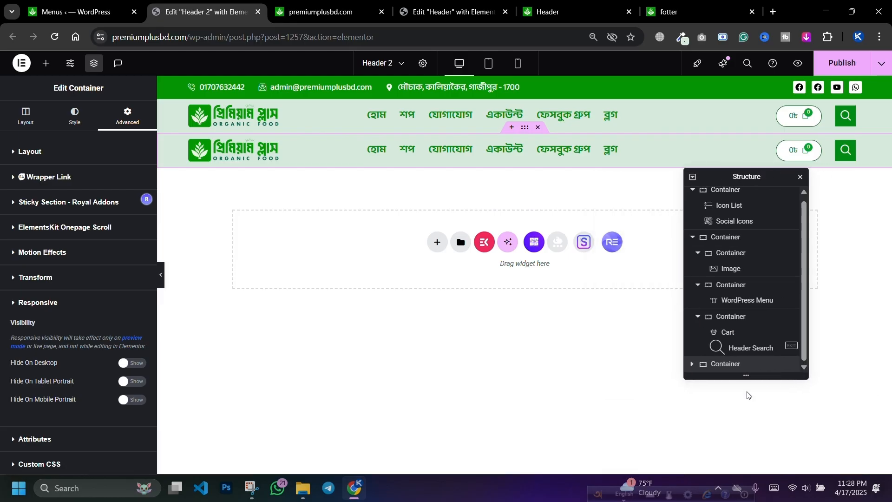
left_click(732, 318)
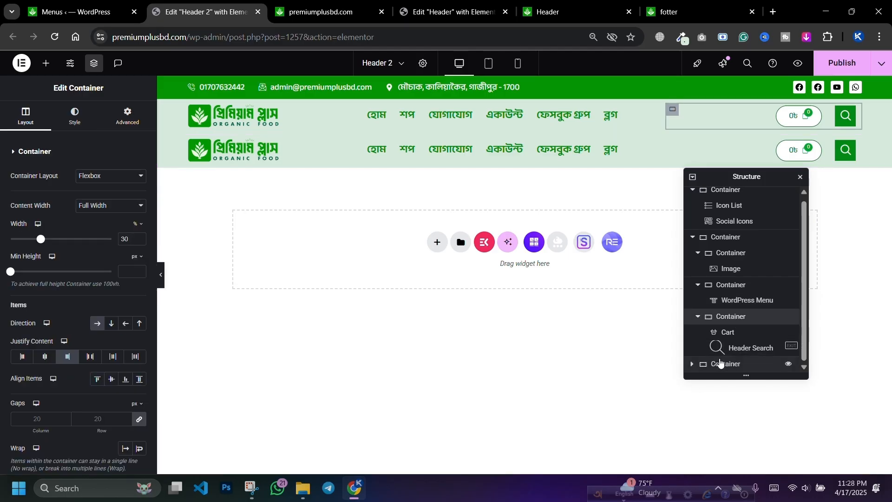
left_click(726, 366)
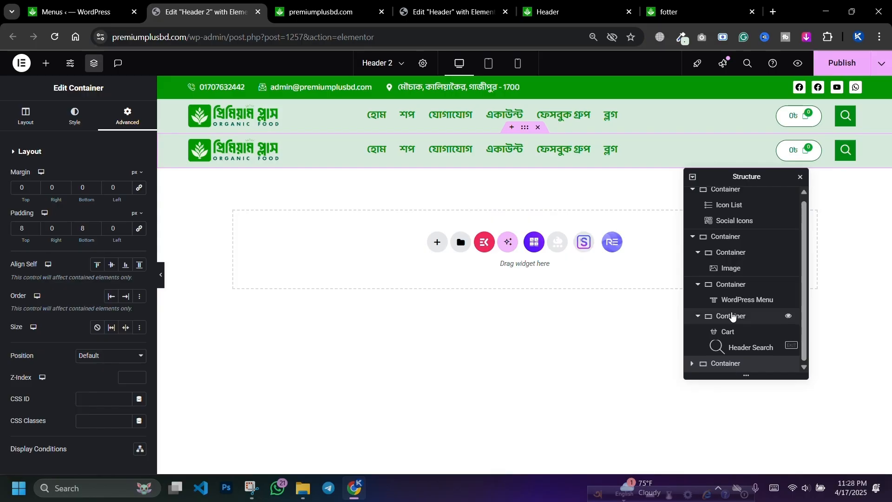
left_click(693, 365)
scroll(715, 295, "down", 2)
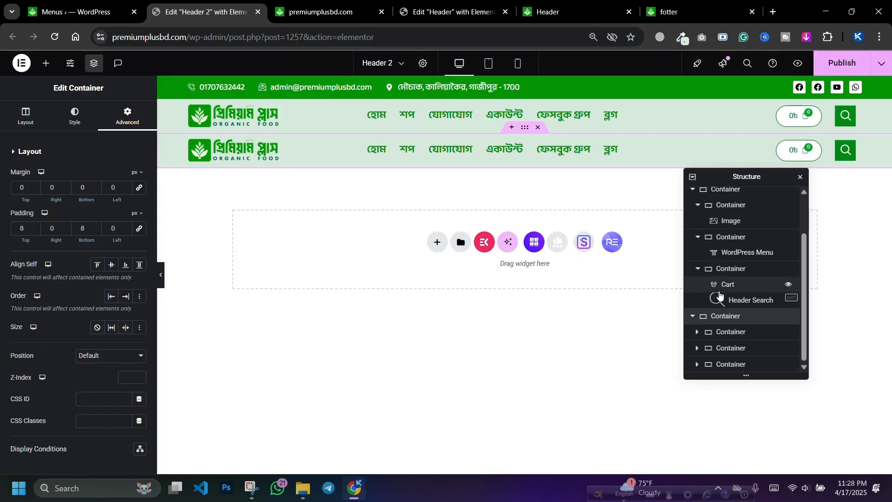
left_click(720, 332)
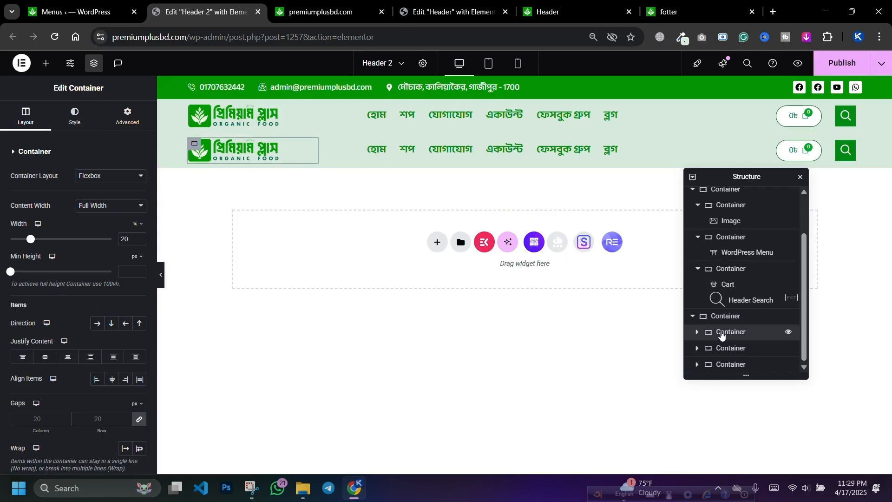
left_click_drag(722, 335, 725, 353)
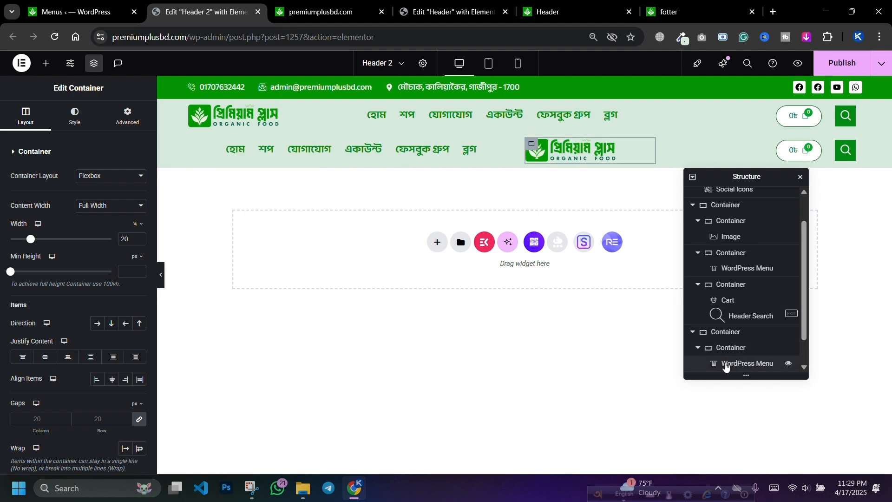
Set the WordPress Menu in the duplicated header row to left alignment and open its advanced settings
scroll(728, 364, "down", 1)
left_click(728, 364)
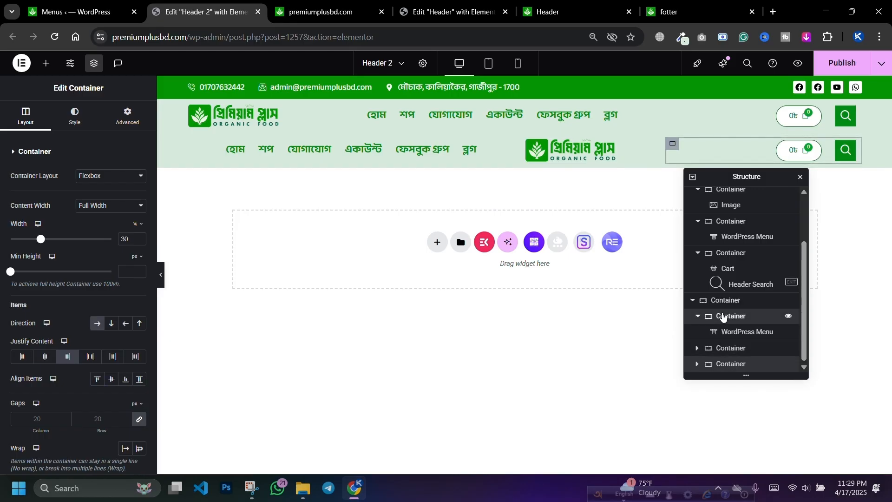
left_click(723, 317)
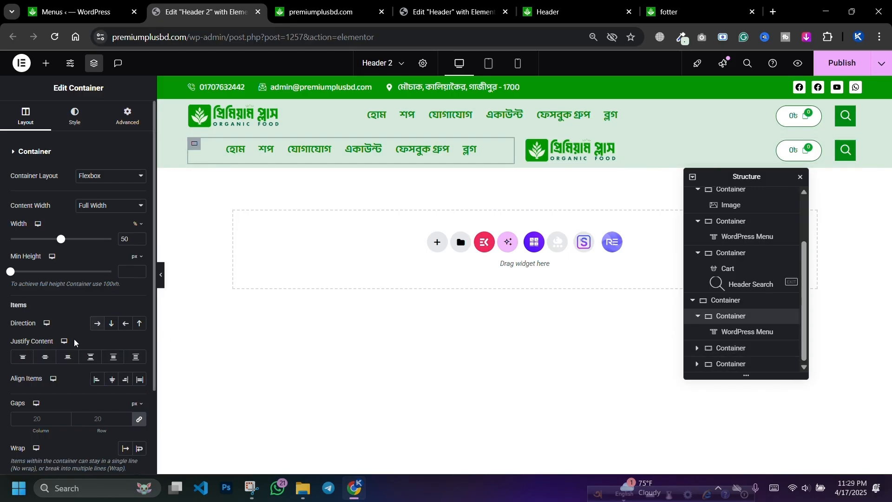
left_click(75, 113)
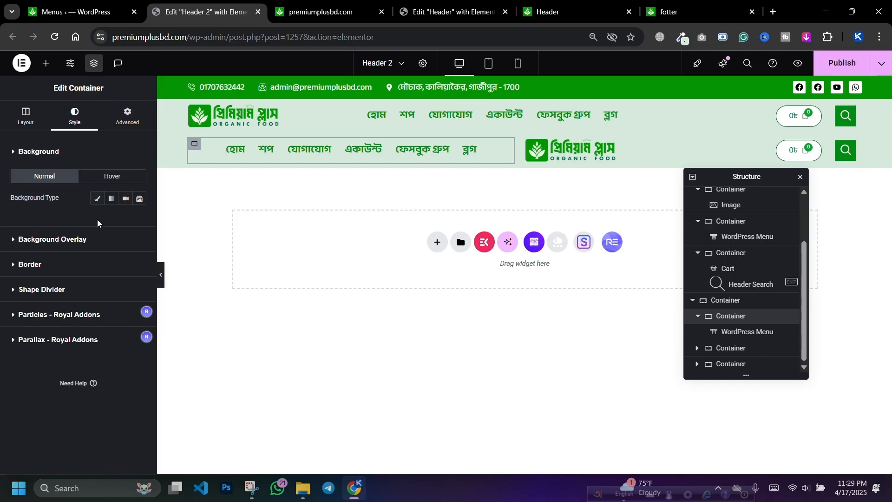
left_click(507, 148)
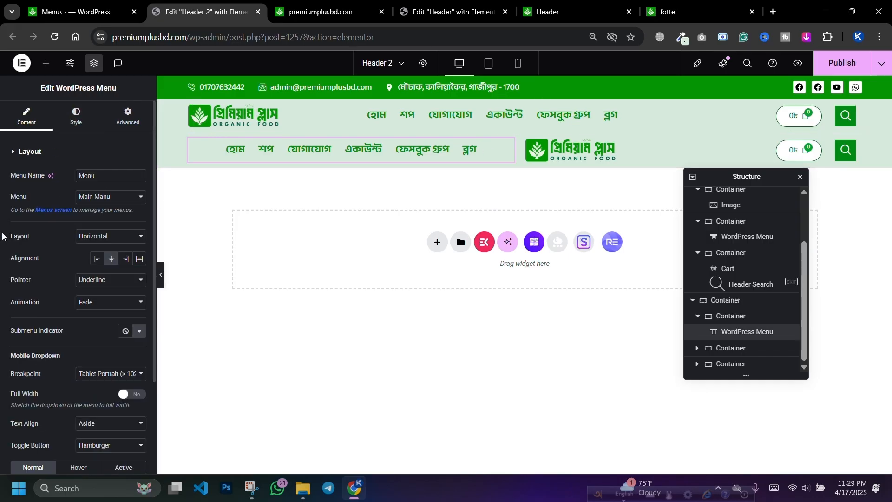
left_click(97, 260)
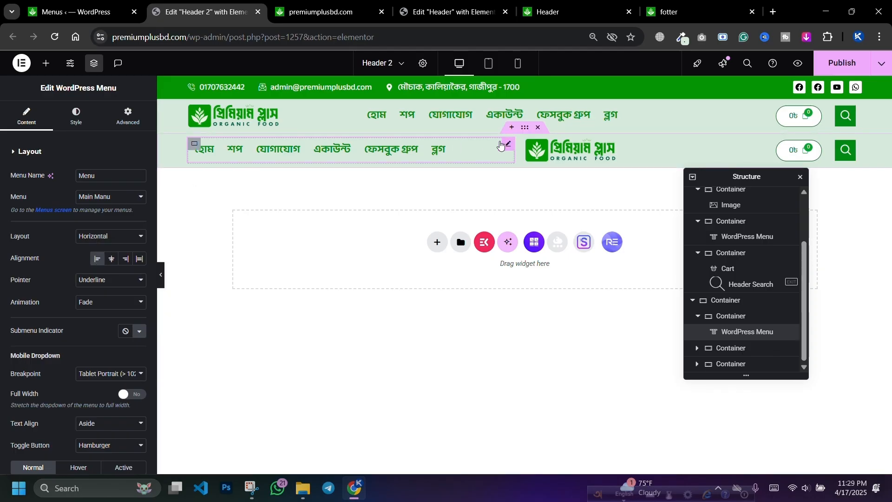
left_click(117, 117)
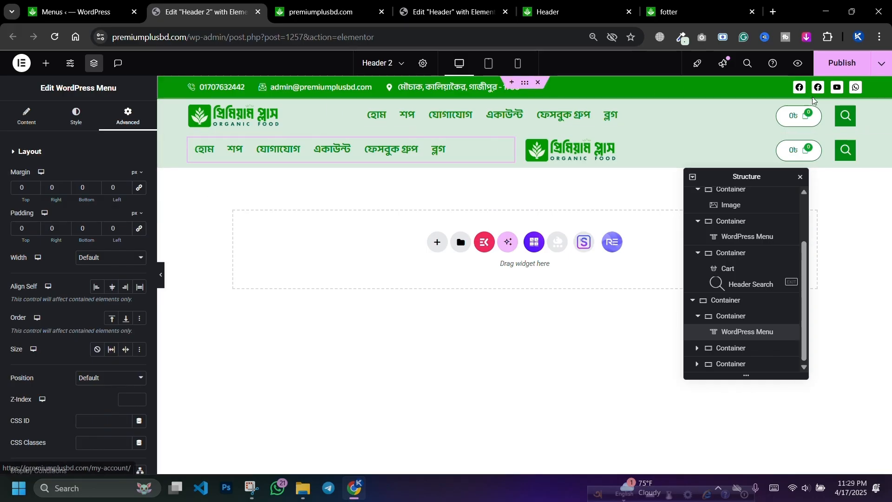
Delete the cart widget from the duplicated header row and check the live mobile page
left_click(524, 128)
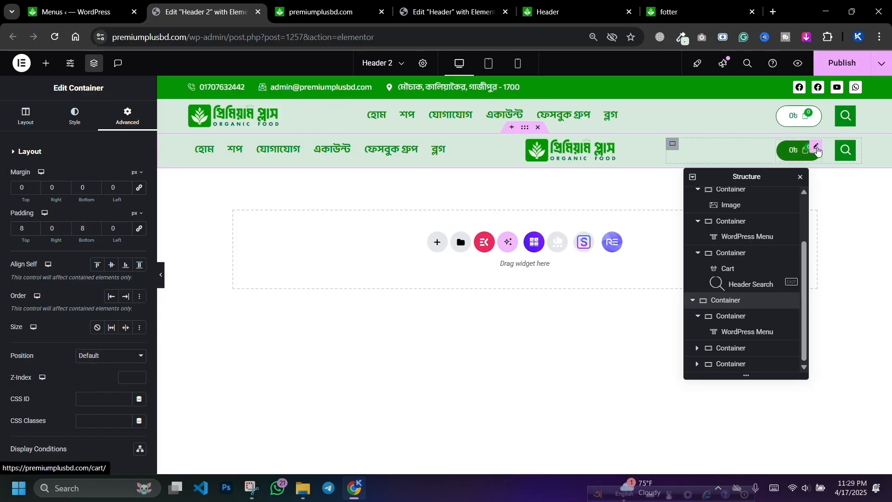
left_click(818, 149)
key("Delete")
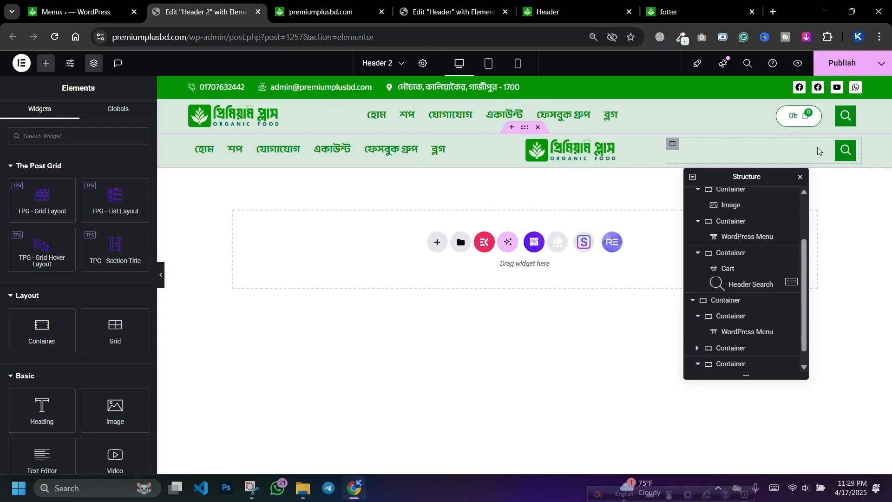
left_click(299, 4)
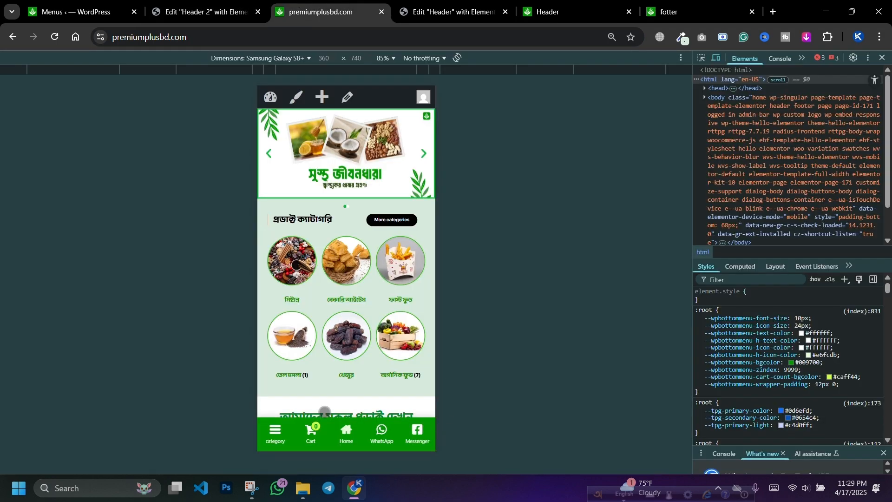
left_click(204, 11)
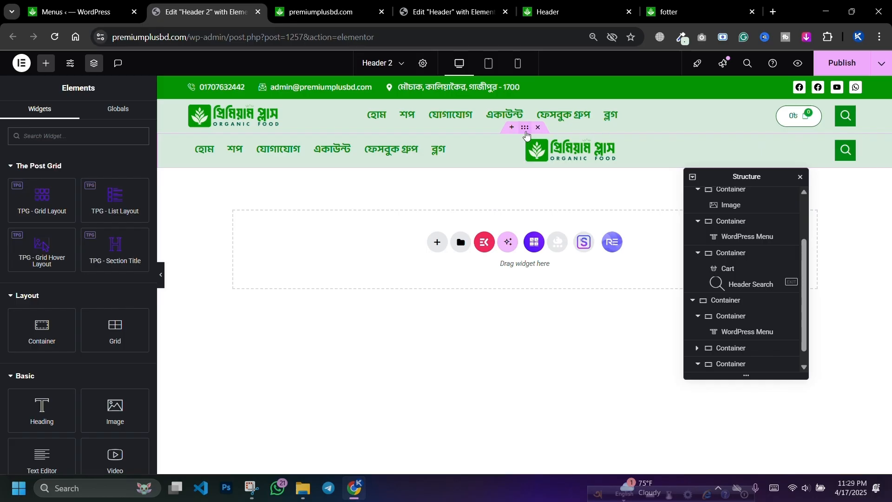
Hide the duplicated header container on desktop and tablet portrait
left_click(526, 133)
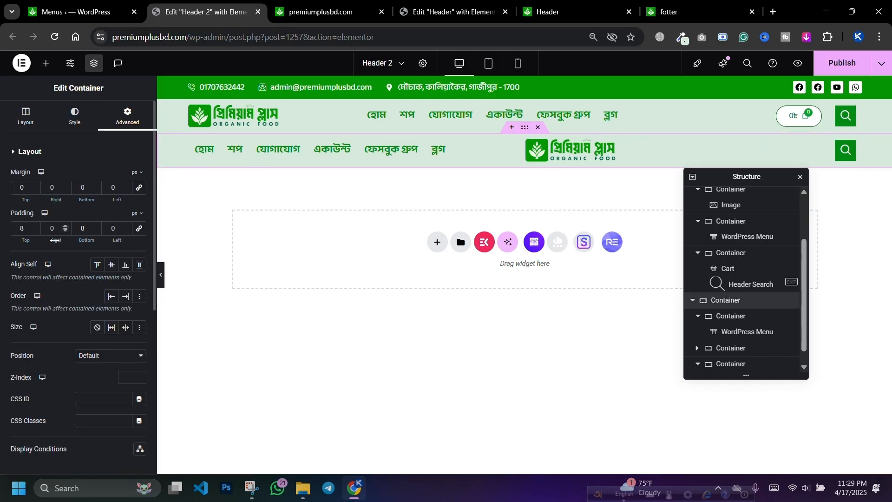
scroll(61, 371, "down", 5)
left_click(61, 333)
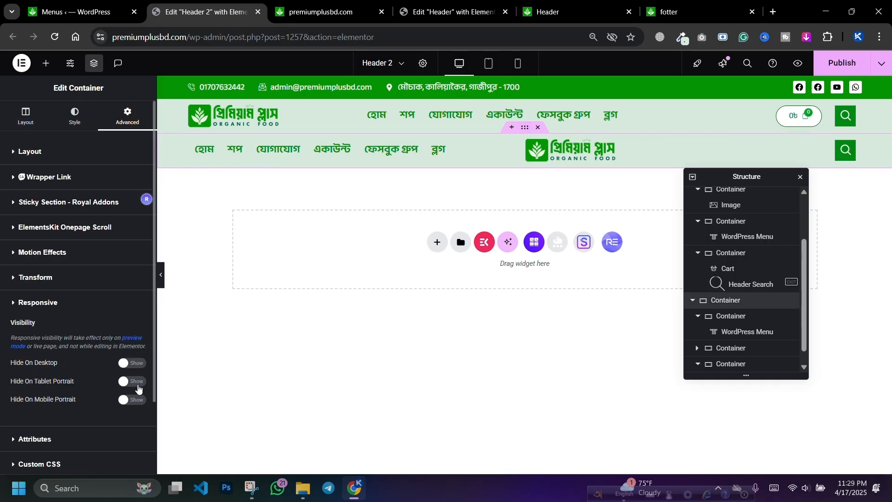
left_click(137, 384)
left_click(133, 364)
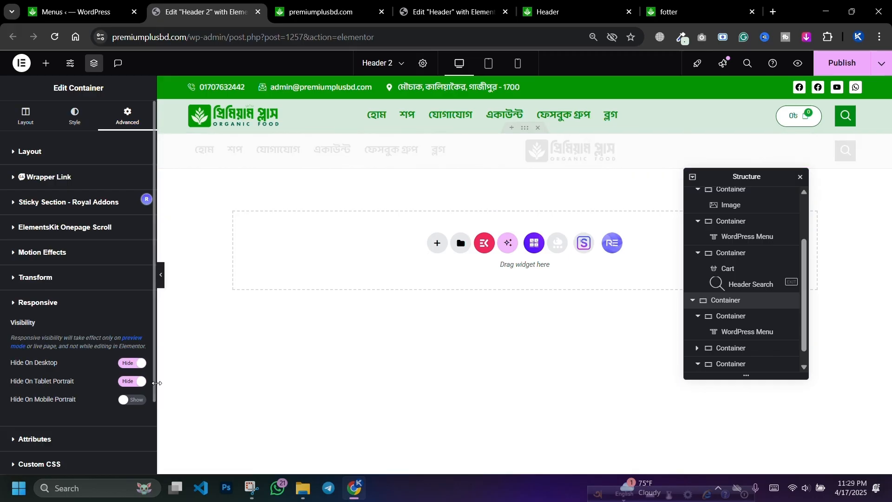
In mobile portrait view, copy the logo image into the duplicated row's menu container and delete the container that originally held it
left_click(514, 68)
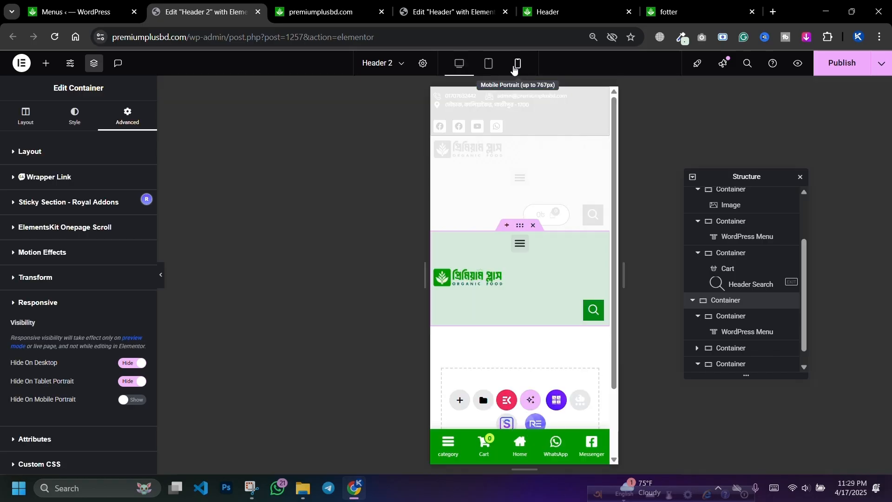
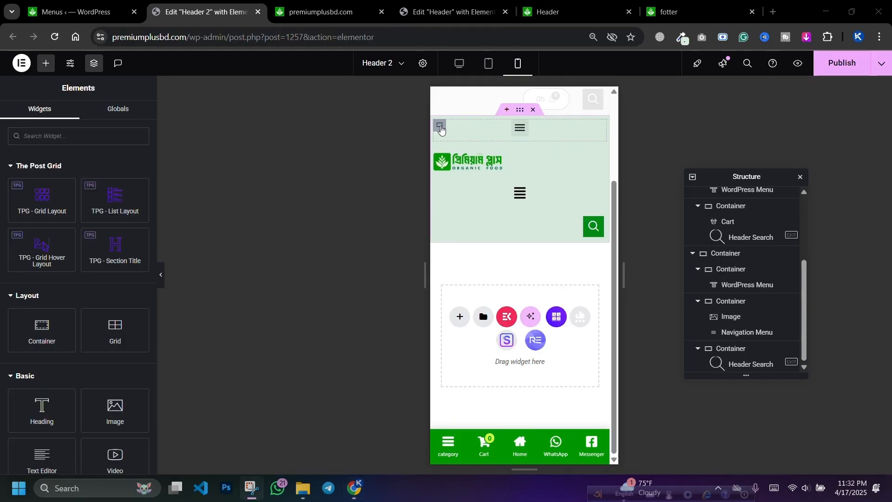
left_click(440, 126)
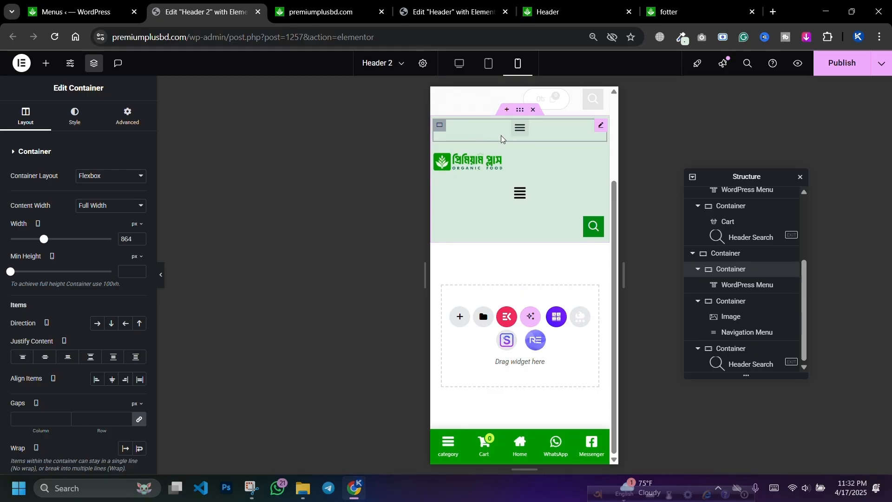
left_click(477, 161)
right_click(477, 161)
left_click(498, 213)
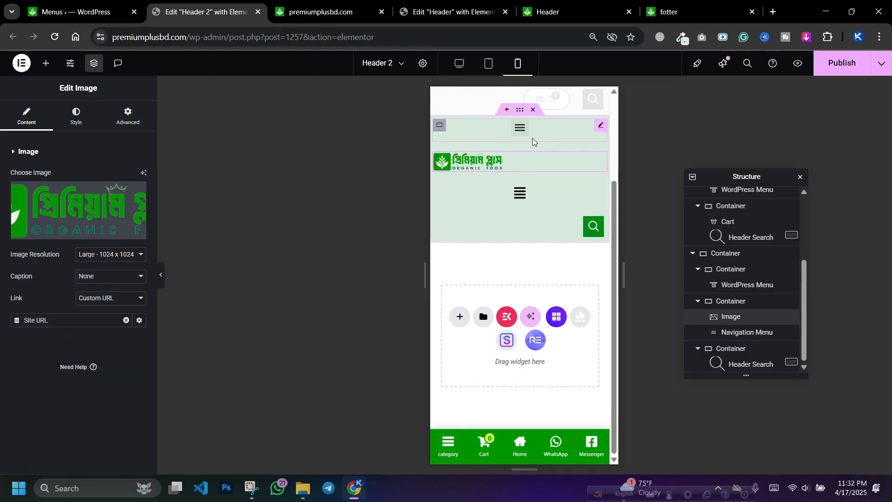
right_click(520, 131)
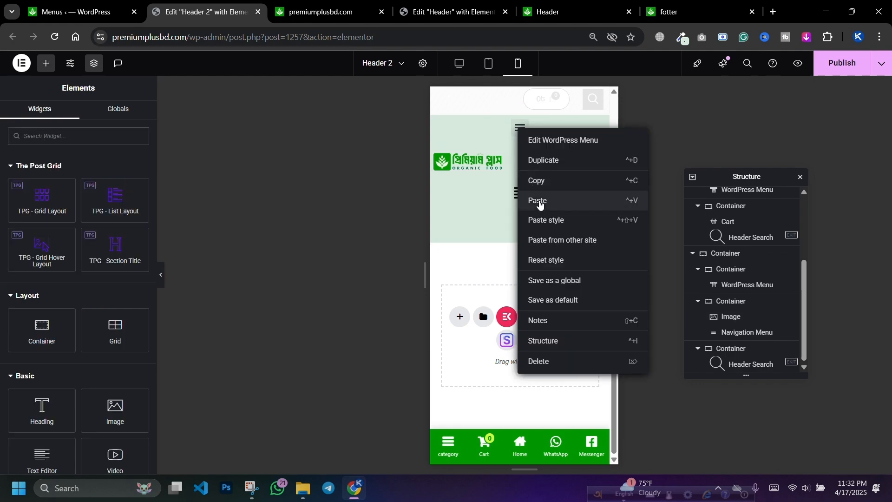
left_click(540, 205)
left_click(440, 188)
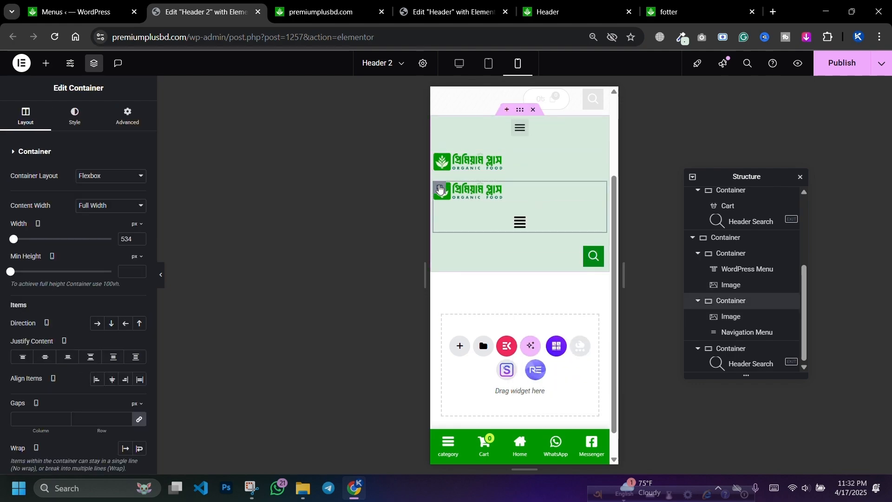
key("Delete")
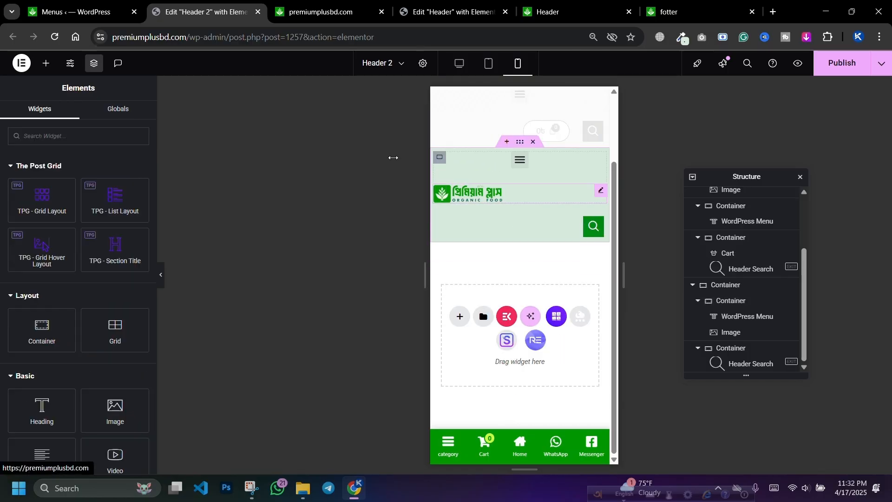
Copy the Header Search widget below the logo in the duplicated row's menu container and delete the old search container
right_click(593, 225)
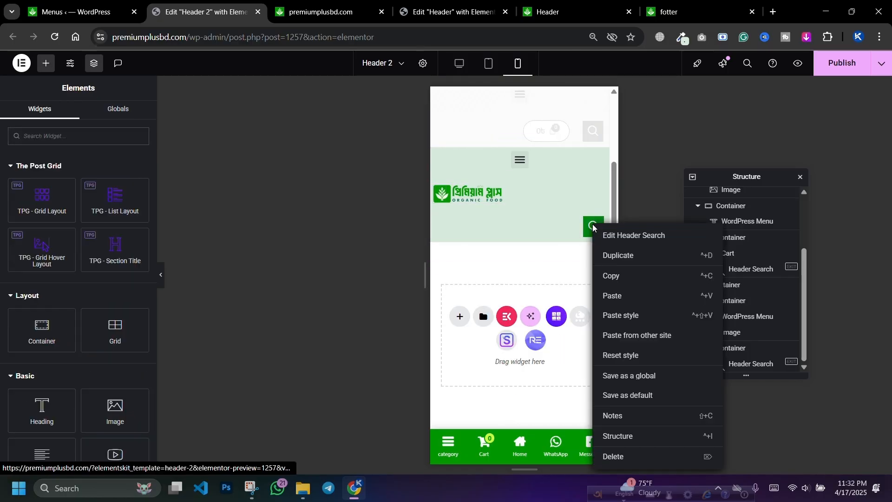
left_click(610, 275)
right_click(512, 197)
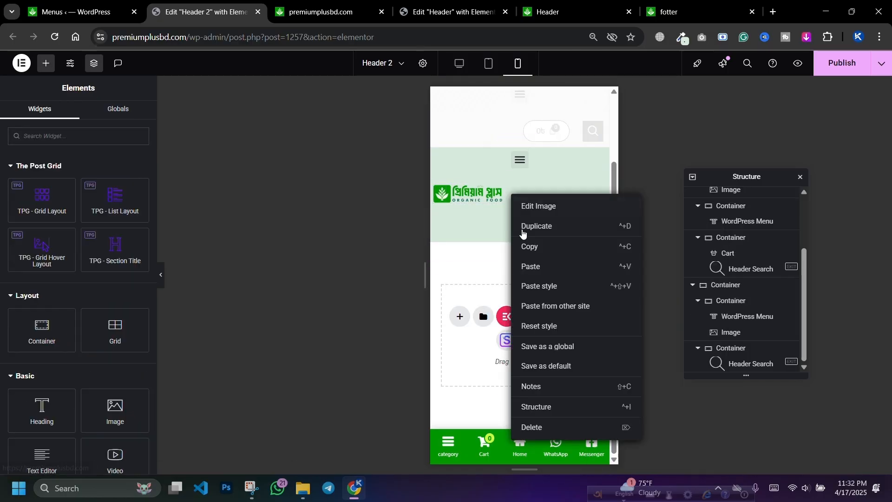
left_click(533, 263)
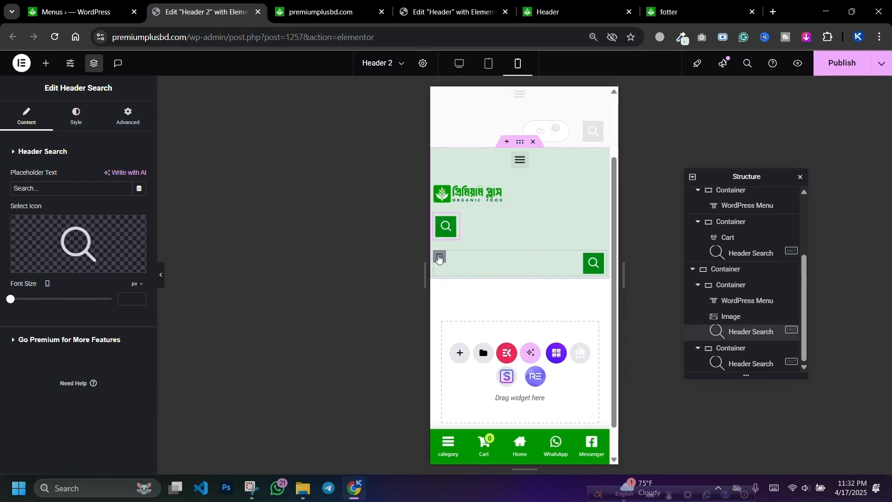
left_click(438, 255)
key("Delete")
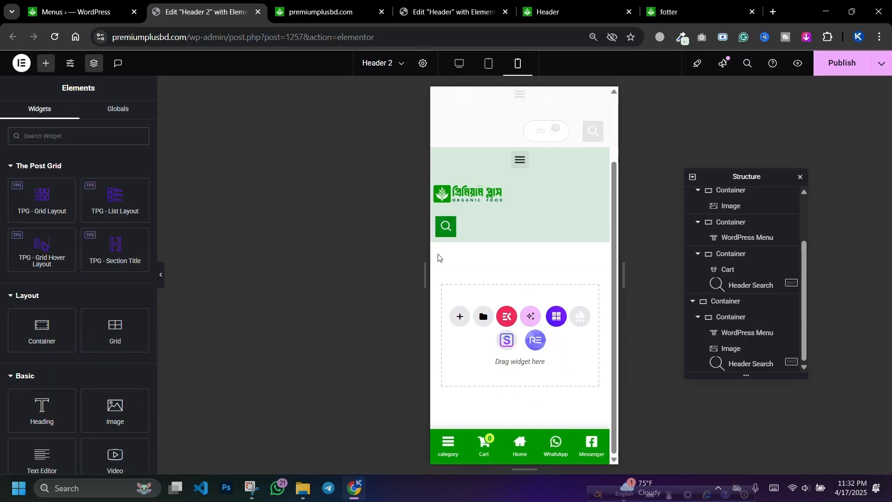
Replace the duplicated row's WordPress Menu with a fresh WordPress Menu widget placed above the logo
left_click(600, 158)
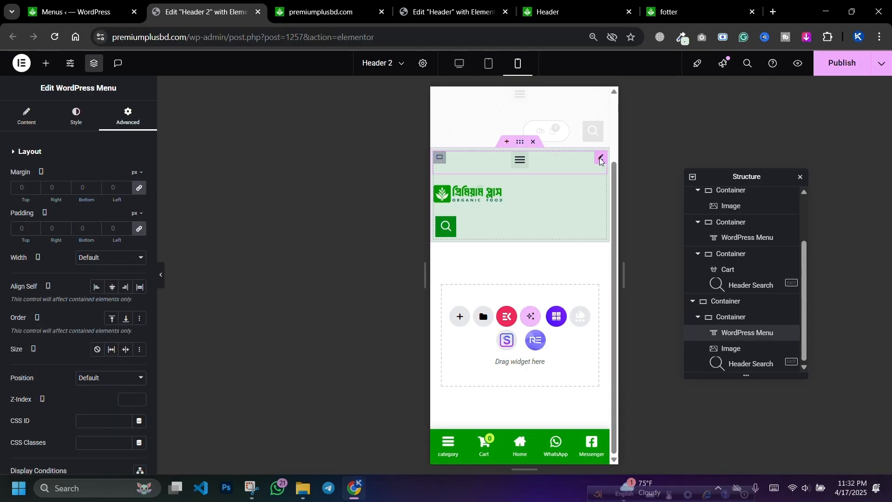
key("Delete")
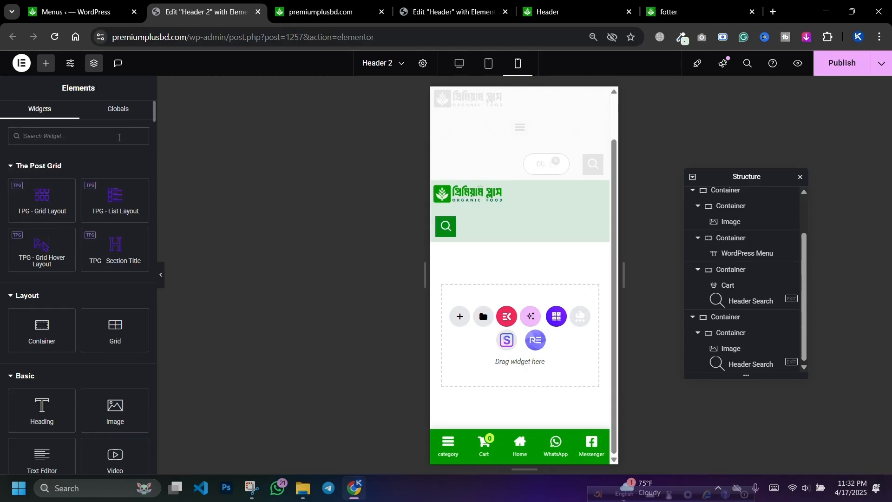
type("menu")
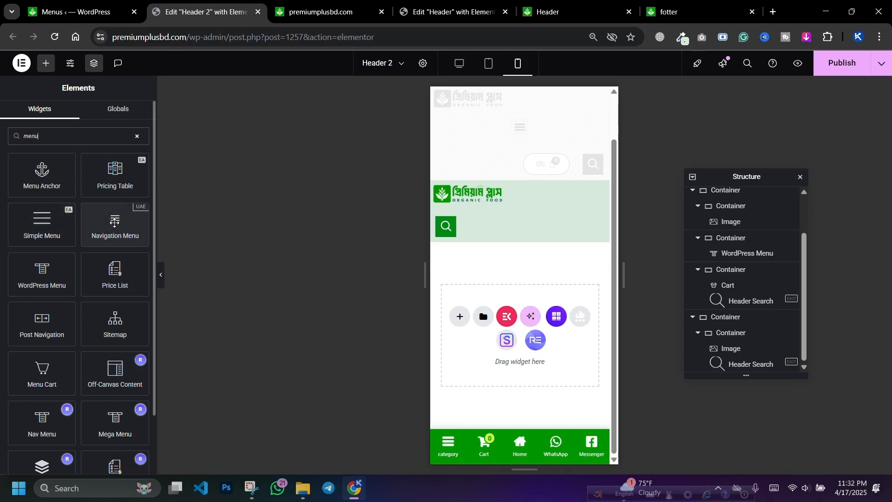
left_click_drag(114, 223, 50, 211)
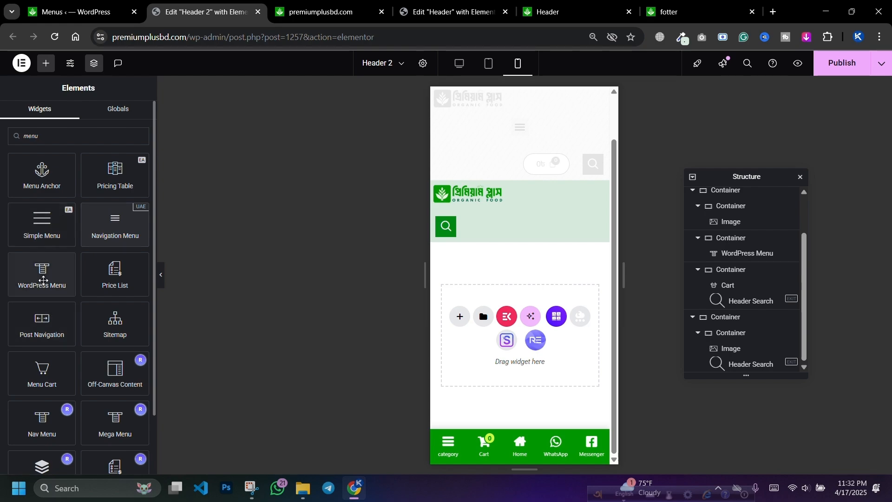
left_click_drag(43, 278, 490, 194)
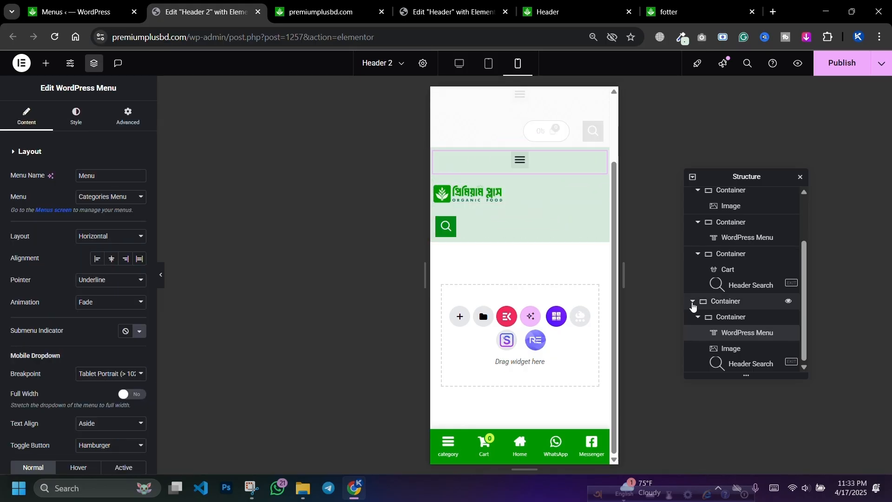
Set the inner container's direction to horizontal row and assign Main Manu to its WordPress Menu
left_click(703, 316)
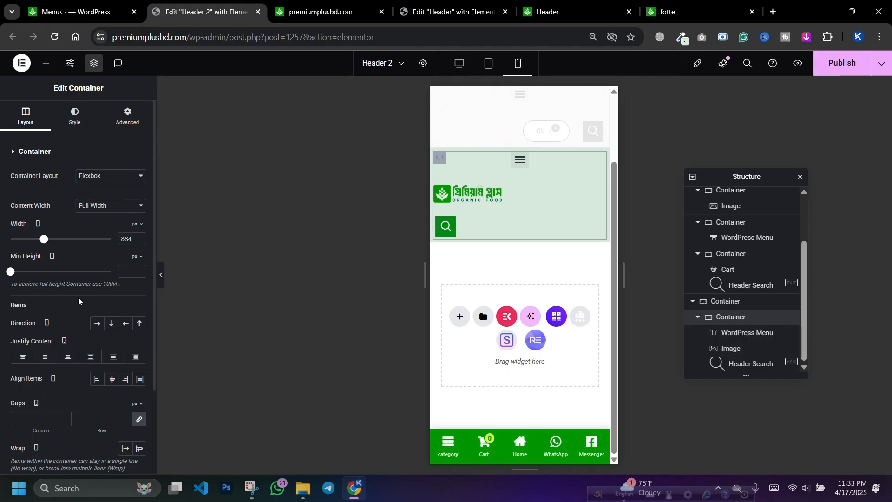
left_click(97, 323)
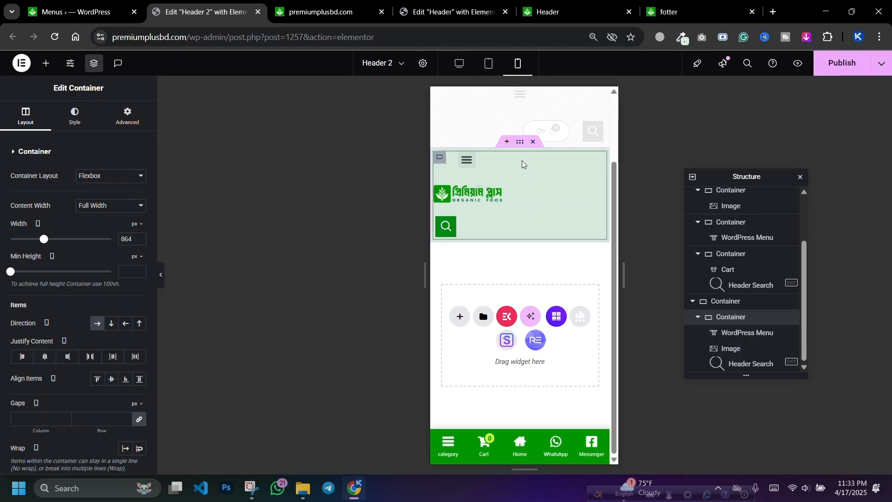
left_click(489, 159)
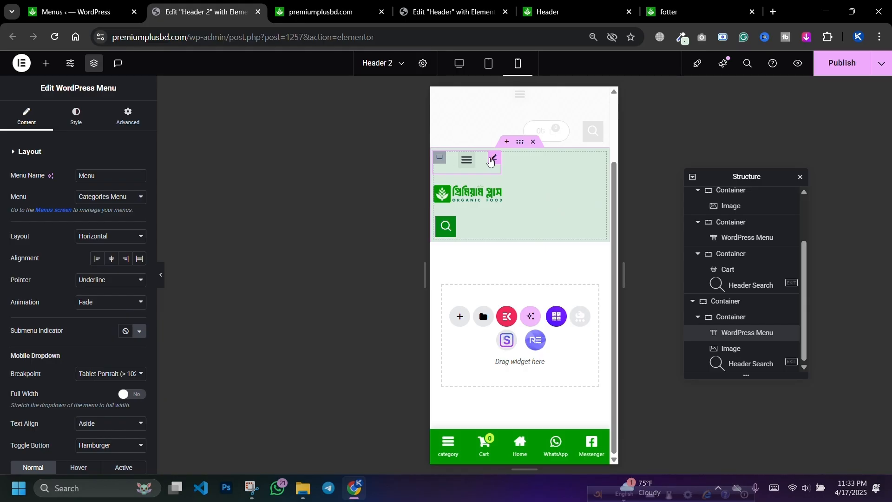
left_click(124, 197)
left_click(109, 224)
Give the WordPress Menu in the mobile row a custom width of 60 px
left_click(128, 116)
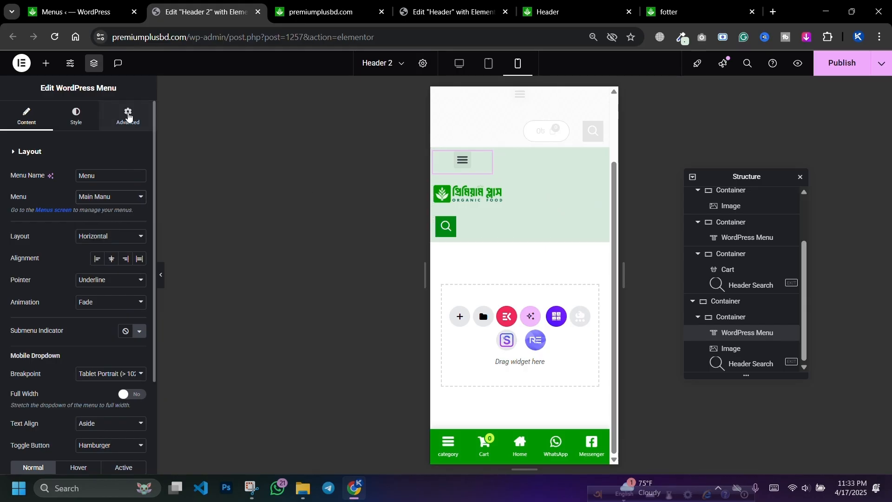
left_click(108, 258)
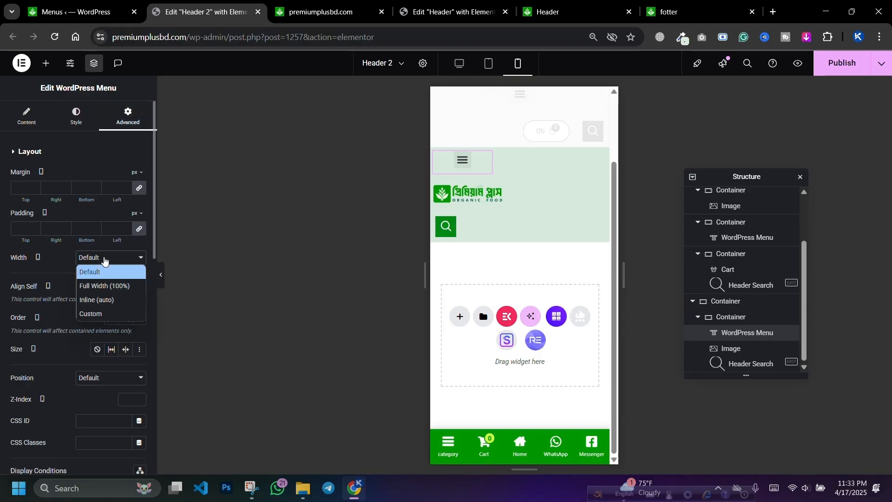
left_click(91, 312)
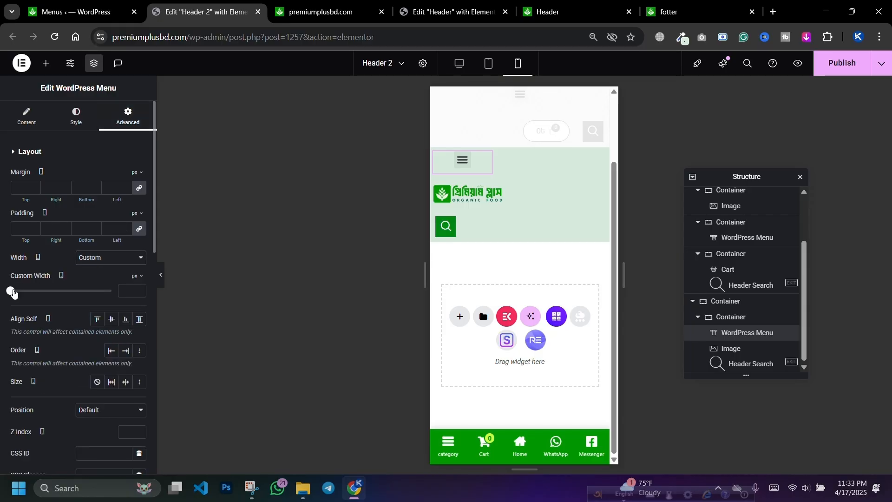
left_click_drag(14, 292, 18, 292)
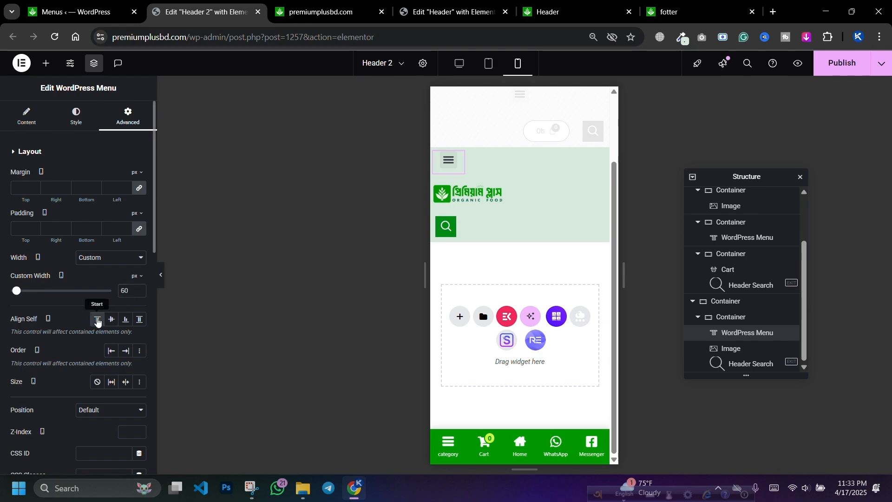
Set the mobile row's WordPress Menu to left alignment
left_click(76, 116)
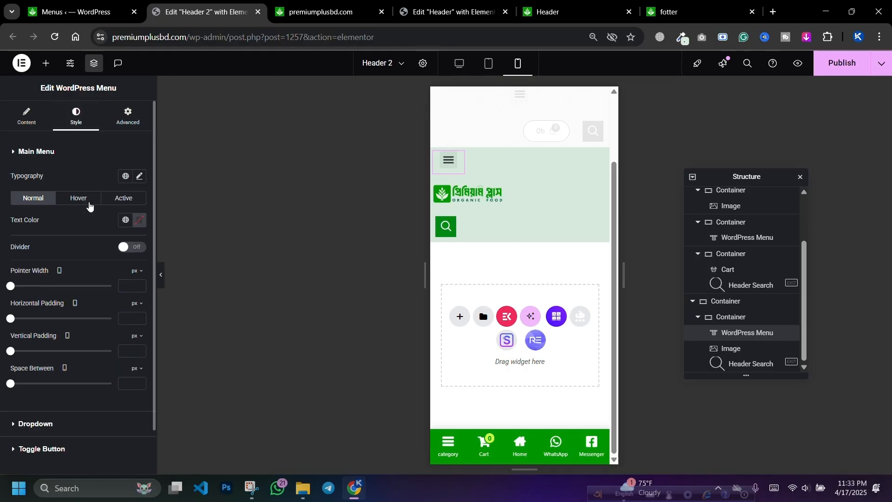
left_click(26, 117)
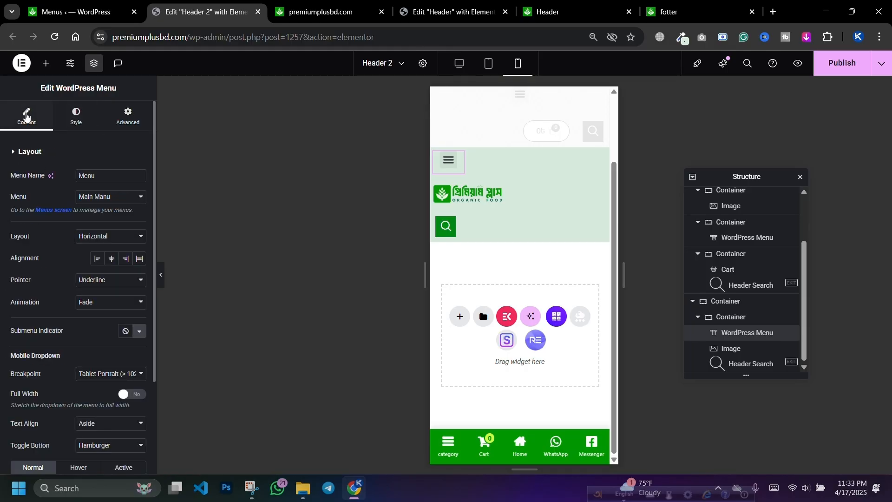
left_click(96, 259)
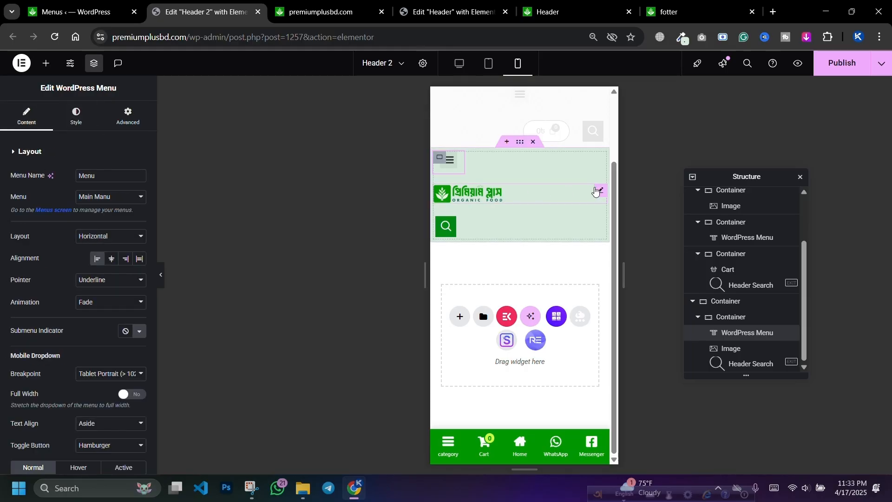
Give the logo image widget in the mobile row a custom width of 155 px
left_click(596, 191)
left_click(128, 116)
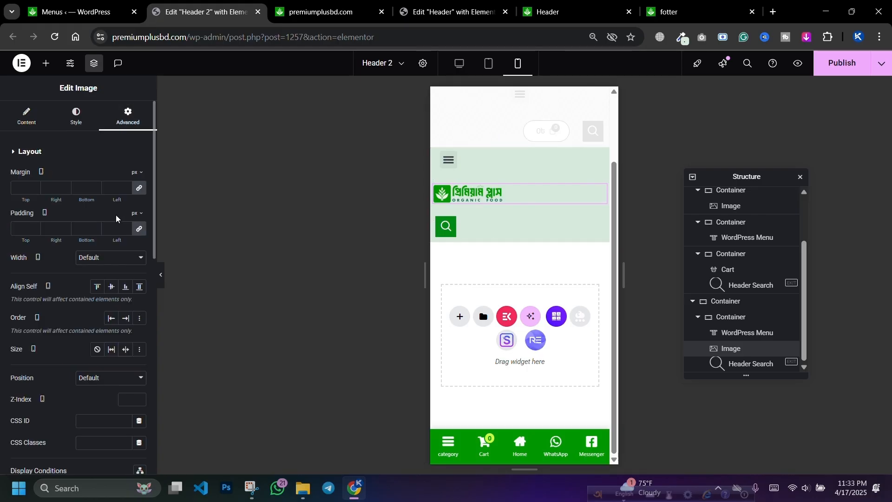
left_click(113, 259)
left_click(104, 309)
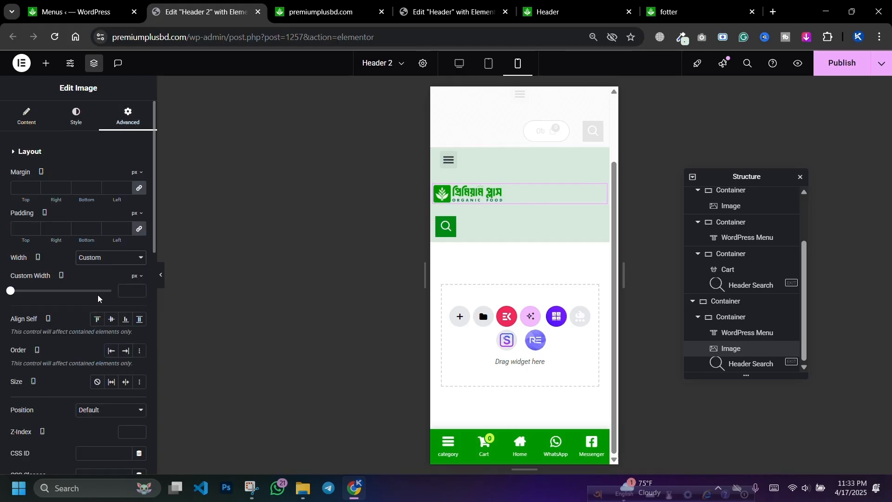
left_click_drag(11, 291, 27, 291)
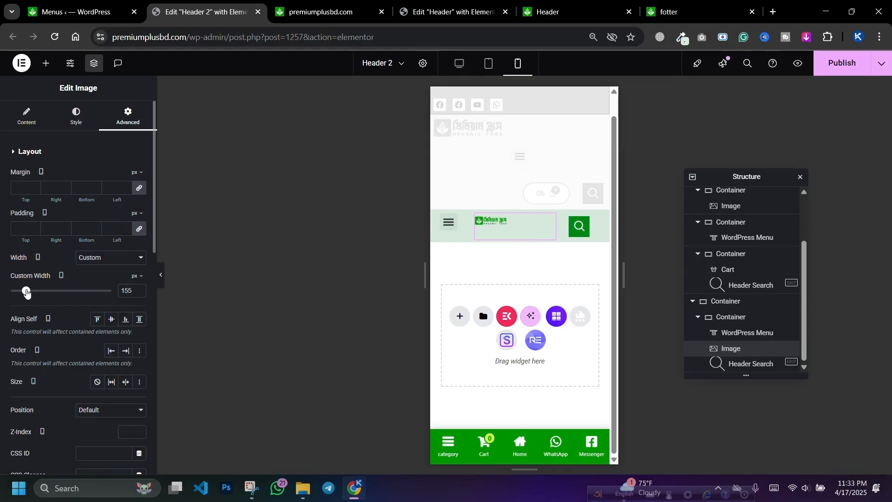
Set the mobile logo's image width to 88% and centre it within its widget
left_click(70, 122)
left_click_drag(51, 209, 99, 209)
left_click(126, 177)
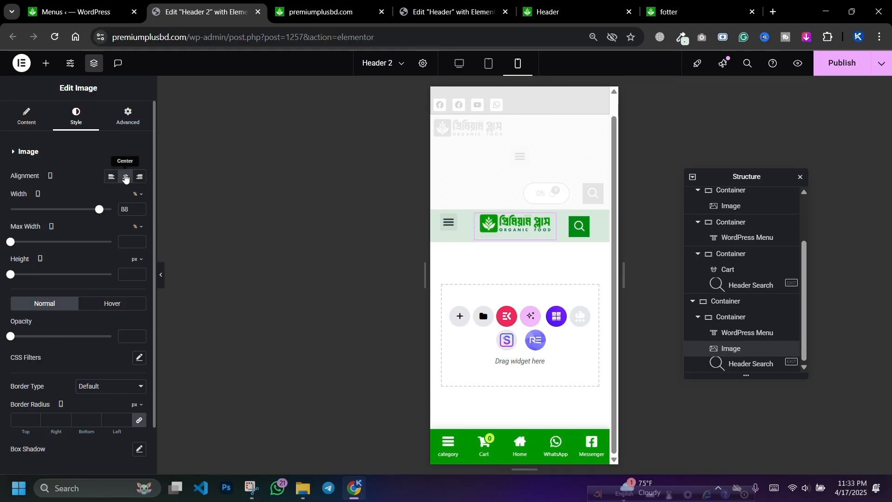
Justify the inner container's content with Space Between and centre-align the WordPress Menu in the mobile row
left_click(586, 222)
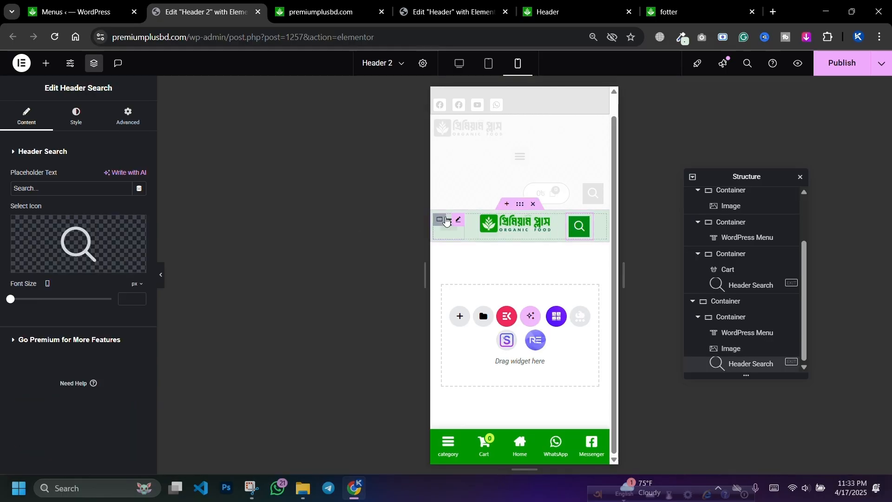
left_click(725, 318)
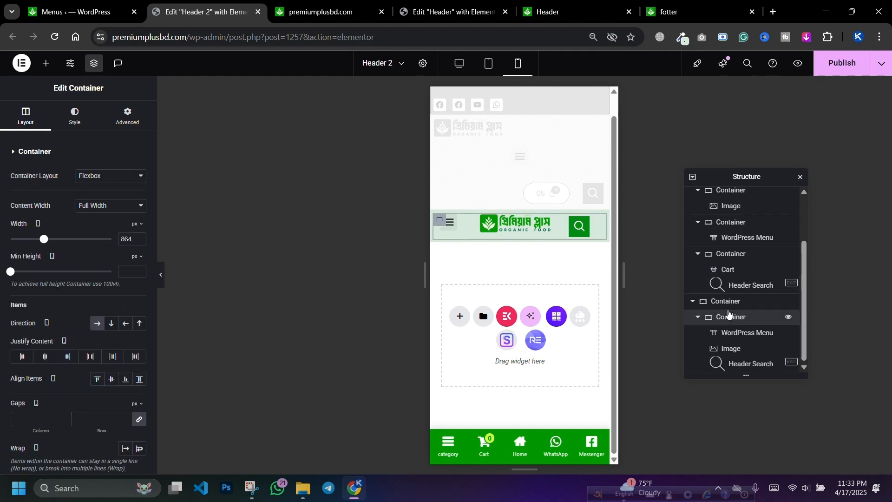
left_click(89, 357)
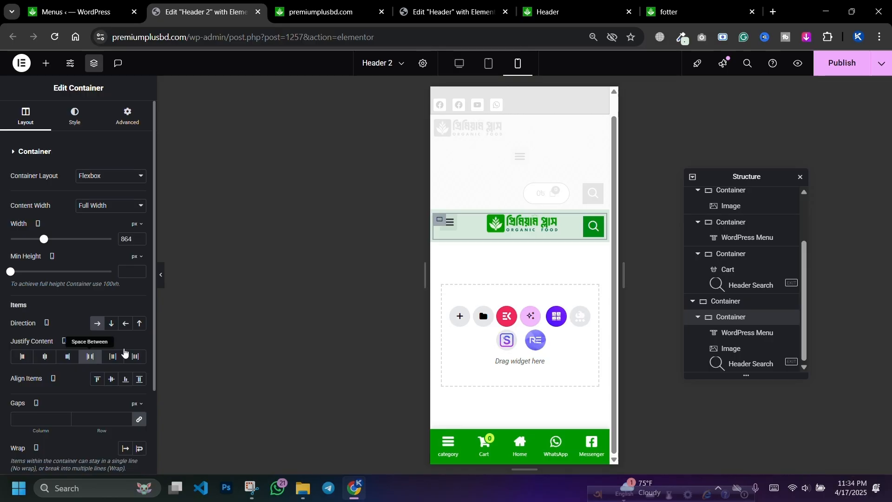
left_click(458, 223)
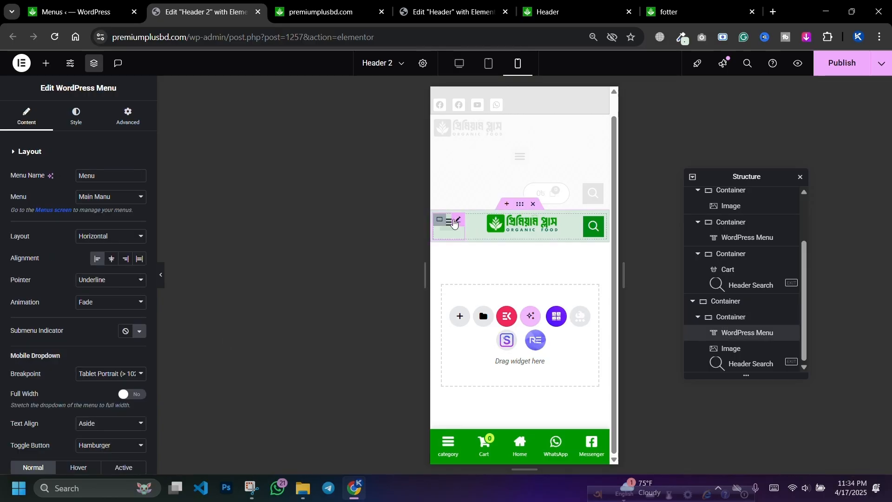
left_click(113, 260)
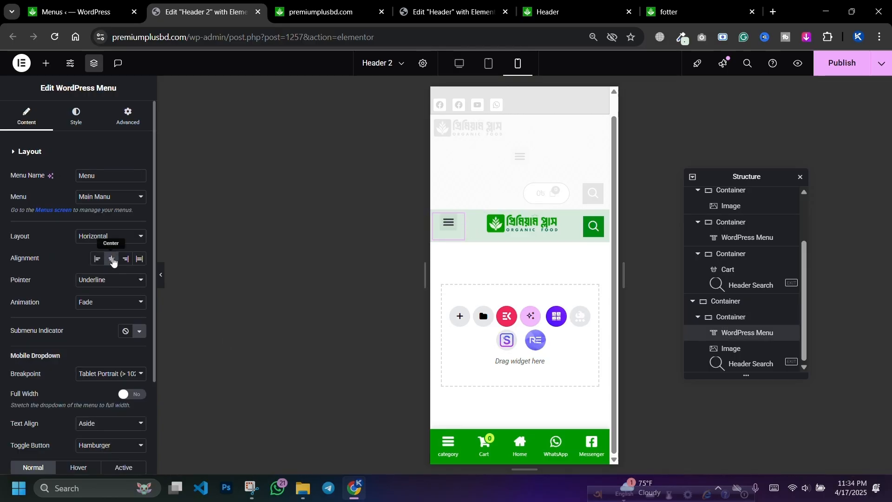
Try the Center and Stretch alignments on the mobile row's WordPress Menu and settle on left alignment
left_click(111, 261)
left_click(139, 259)
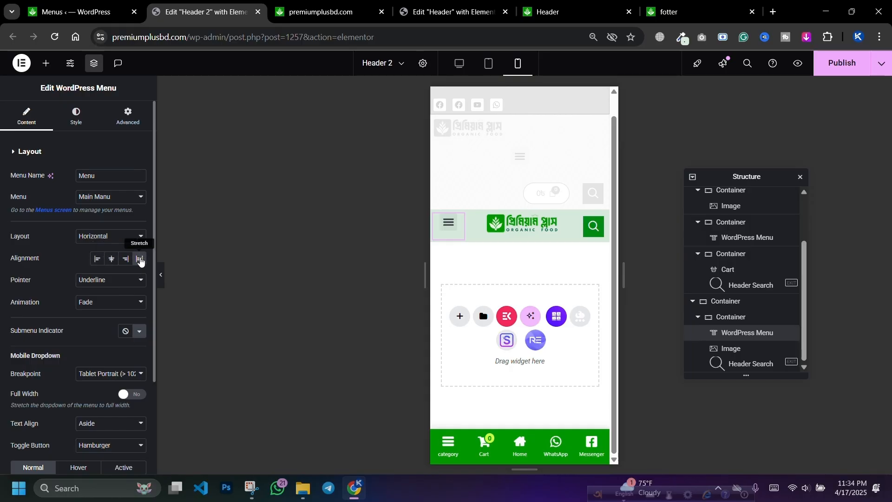
left_click(98, 260)
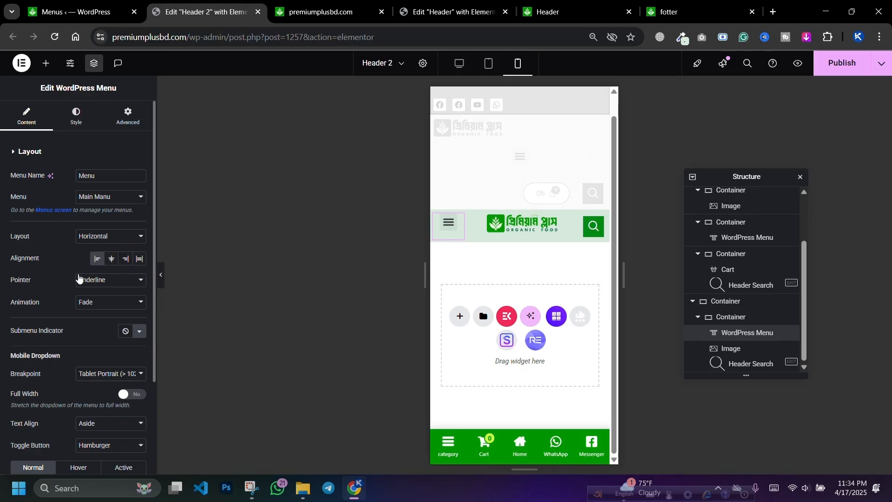
scroll(56, 260, "down", 3)
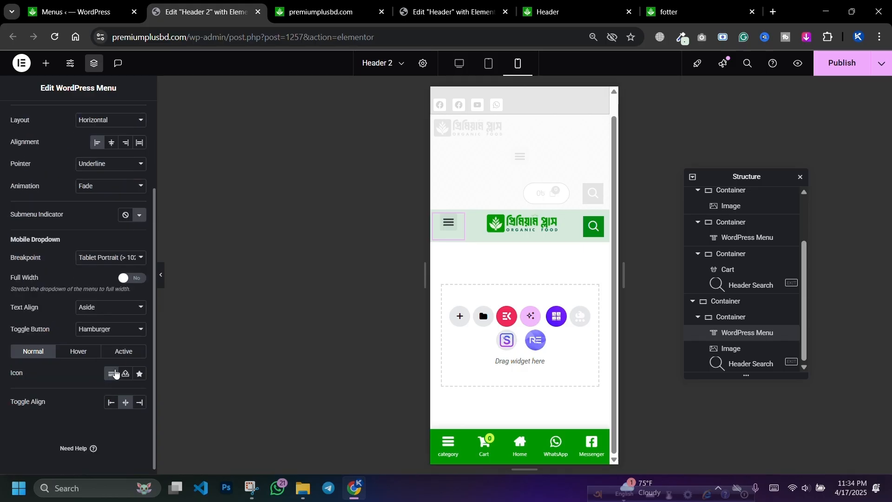
left_click(139, 373)
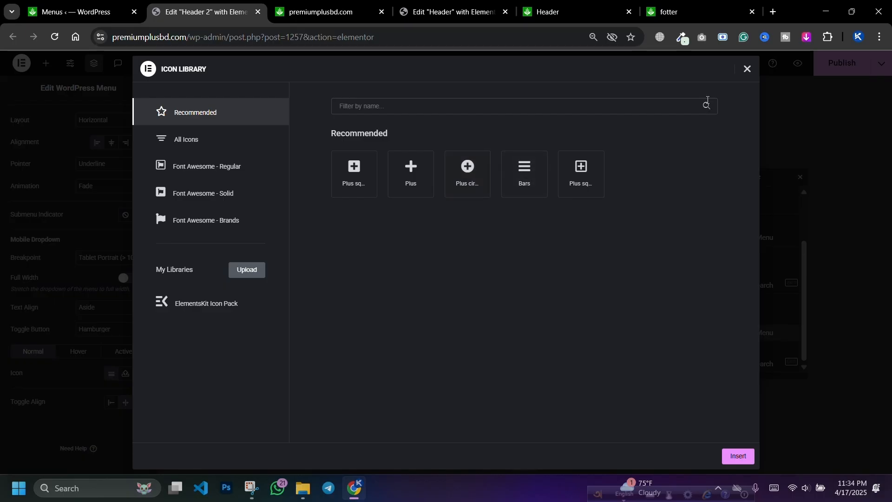
left_click(745, 69)
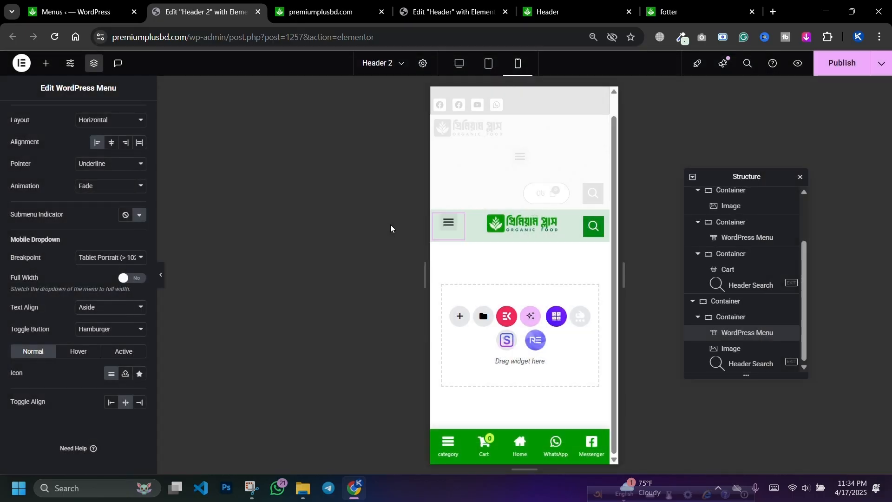
Test opening and closing the mobile row's menu dropdown on the canvas, and publish the Header 2 template
left_click(448, 227)
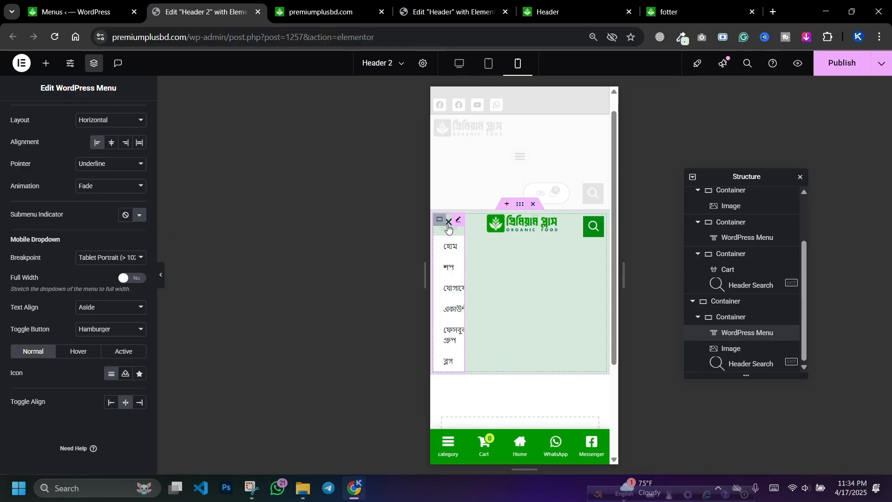
left_click(448, 227)
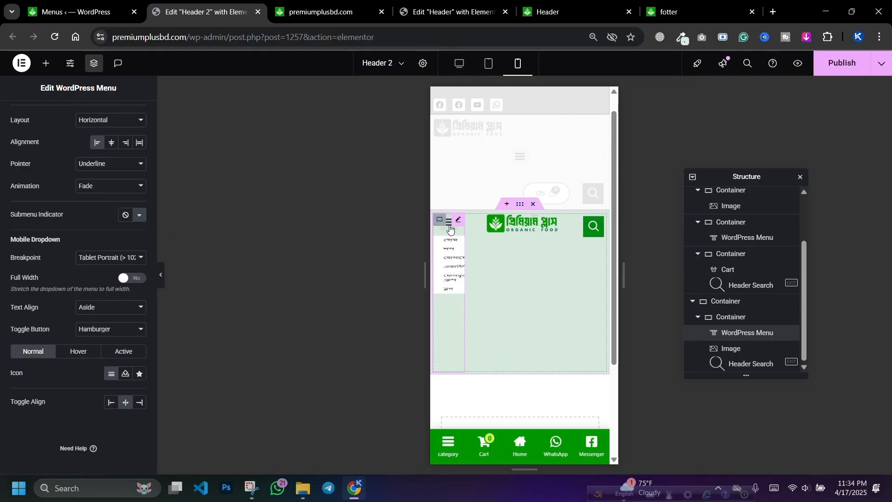
scroll(60, 287, "up", 3)
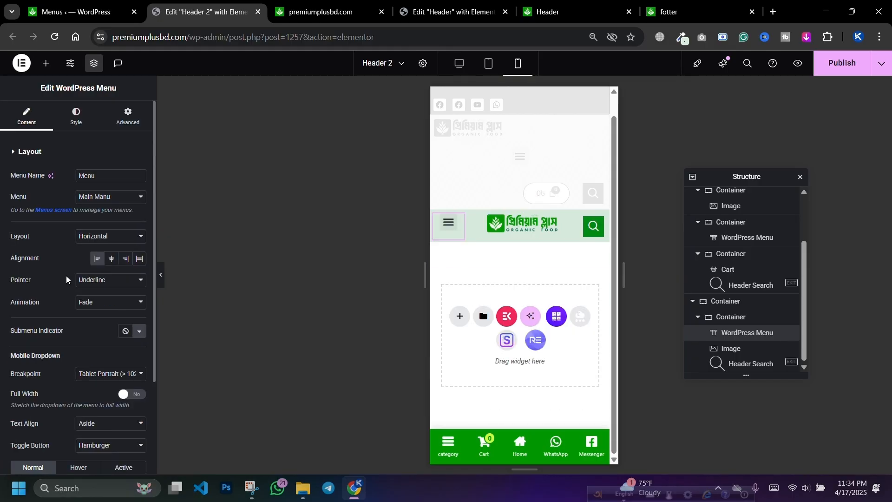
left_click(44, 156)
left_click(839, 66)
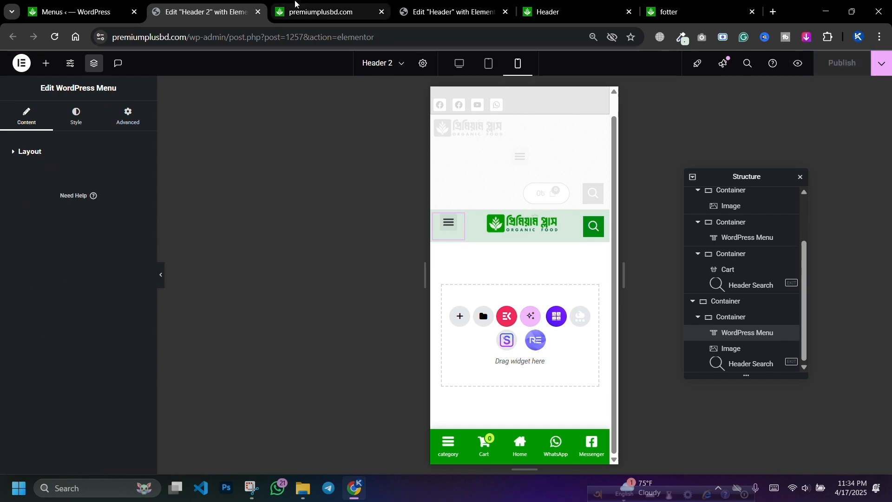
Reload the live premiumplusbd.com homepage in mobile view and repeatedly open and close the hamburger menu to check its dropdown
left_click(354, 4)
left_click(55, 37)
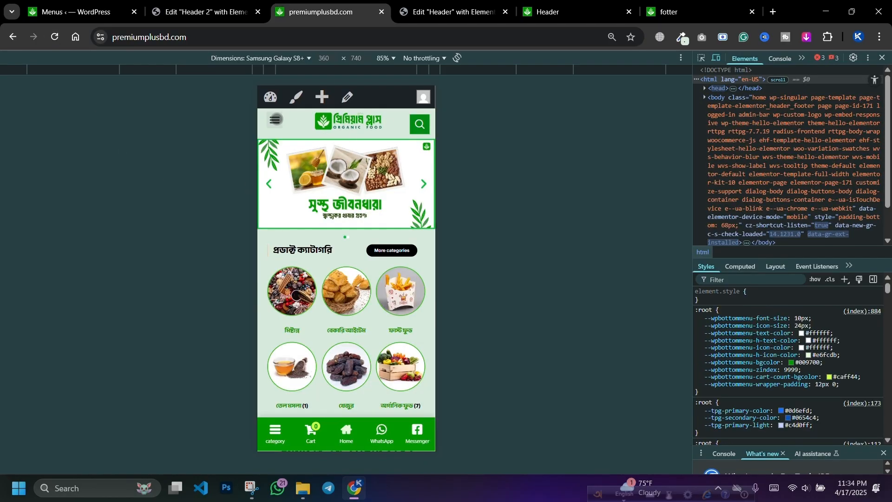
left_click(275, 120)
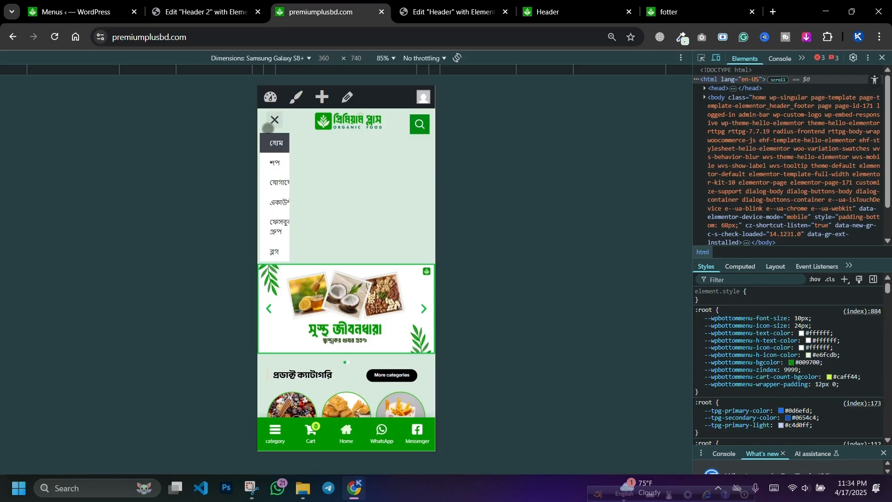
left_click(274, 120)
left_click(274, 120)
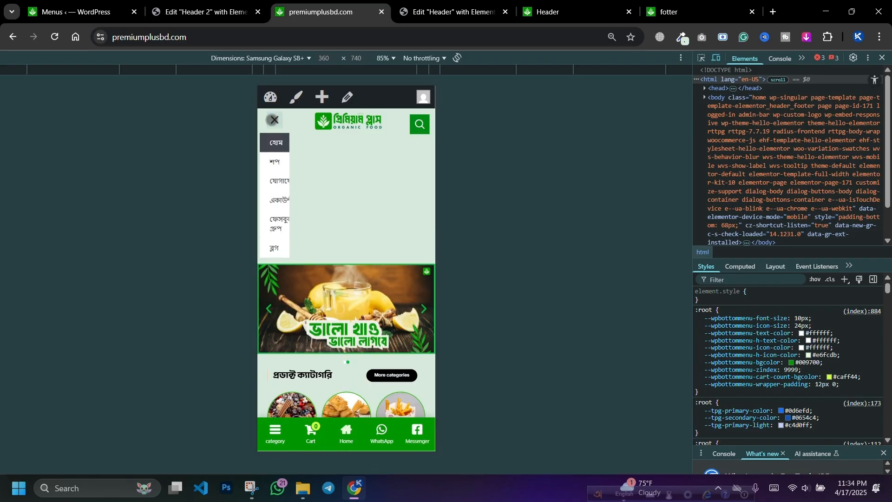
left_click(274, 120)
left_click(273, 120)
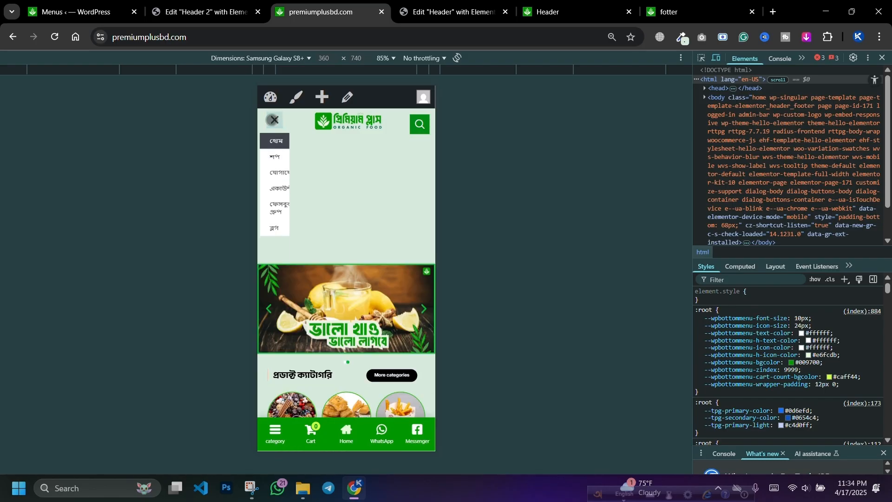
left_click(274, 120)
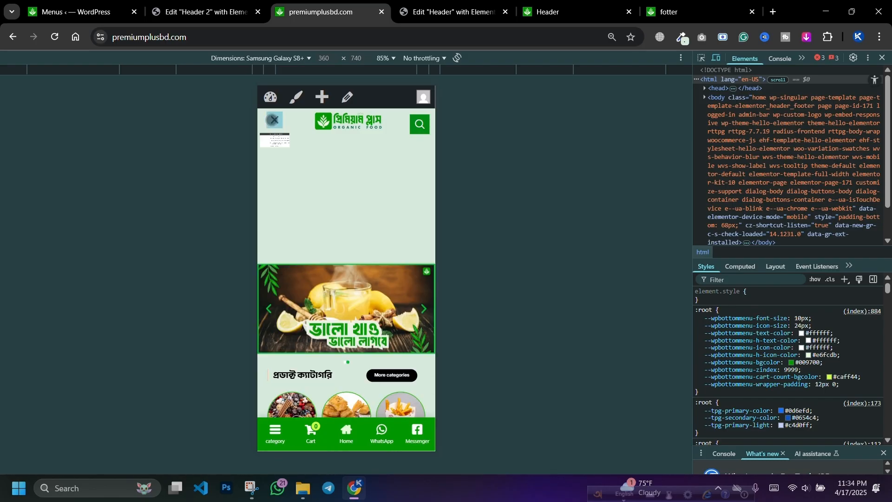
left_click(273, 120)
left_click(274, 120)
left_click(273, 119)
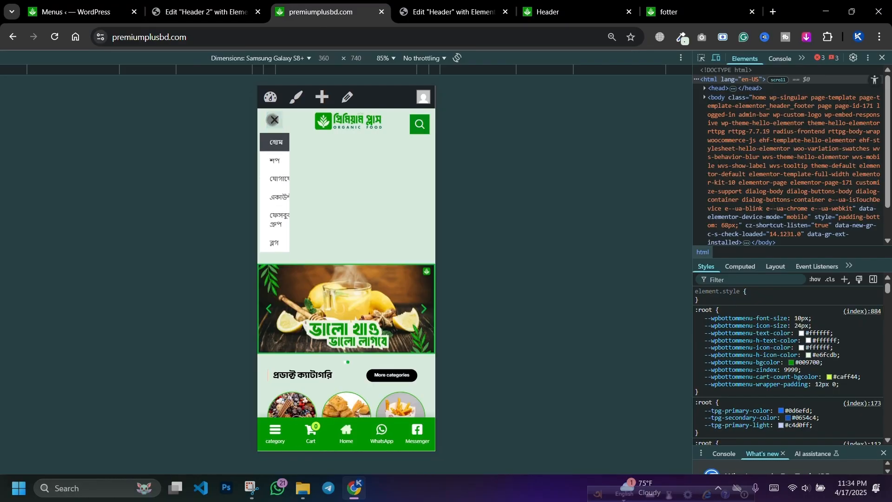
left_click(279, 127)
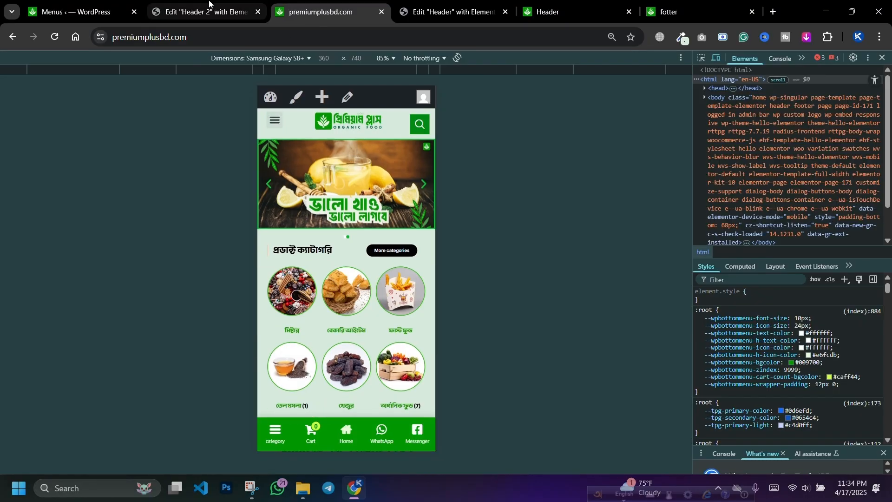
Return to the Header 2 editor, search the widgets for "menu", and add a Simple Menu and a Navigation Menu to the mobile row
left_click(205, 12)
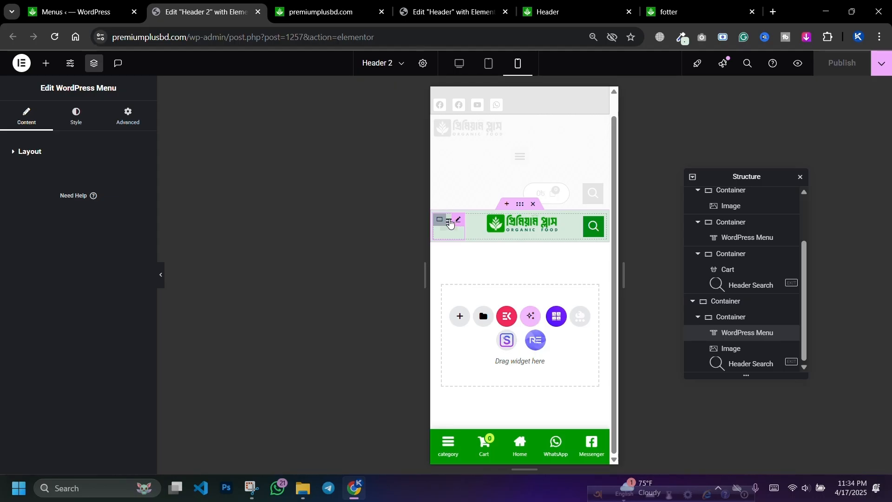
left_click(46, 64)
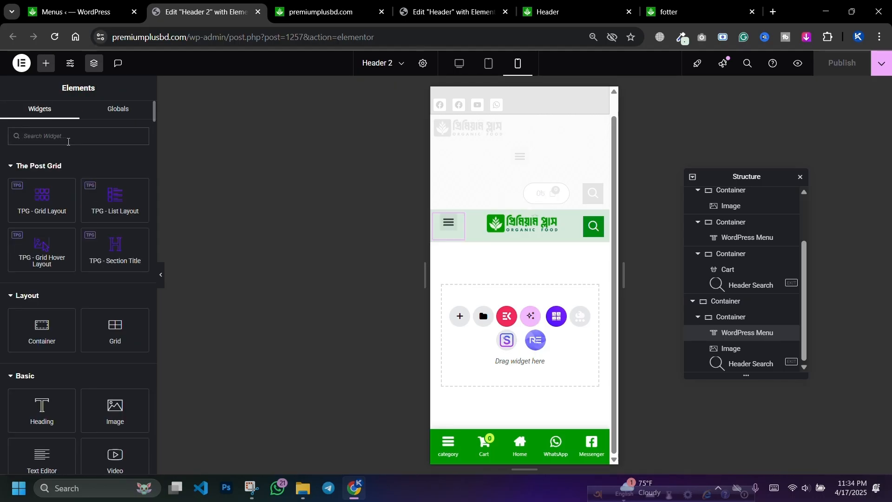
type("menu")
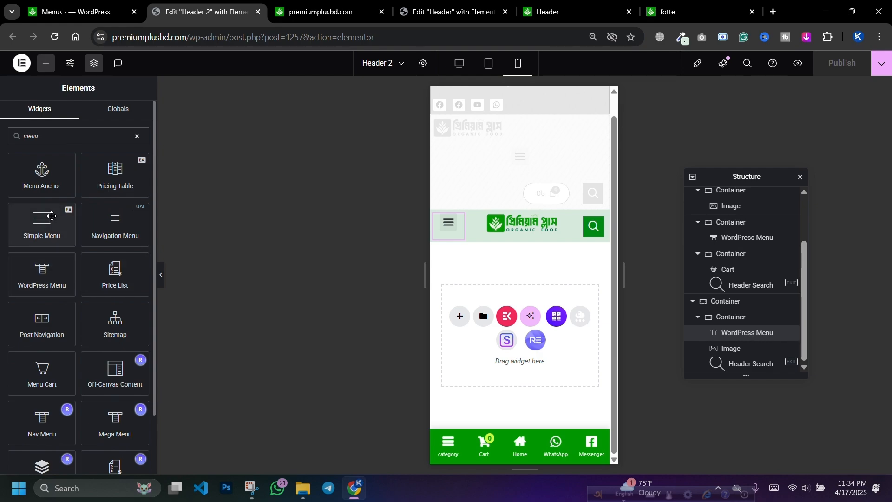
left_click_drag(50, 220, 459, 235)
left_click_drag(33, 231, 443, 244)
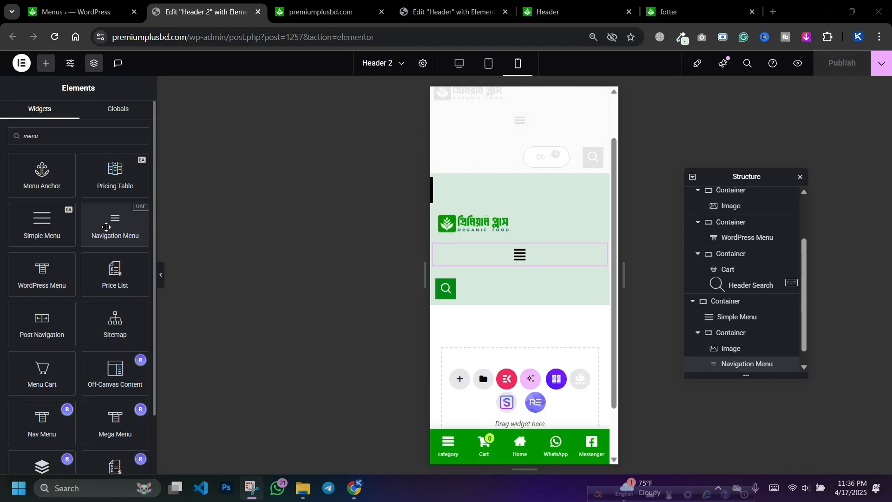
Give the mobile row's Navigation Menu widget a custom width of 62 px
scroll(56, 266, "down", 2)
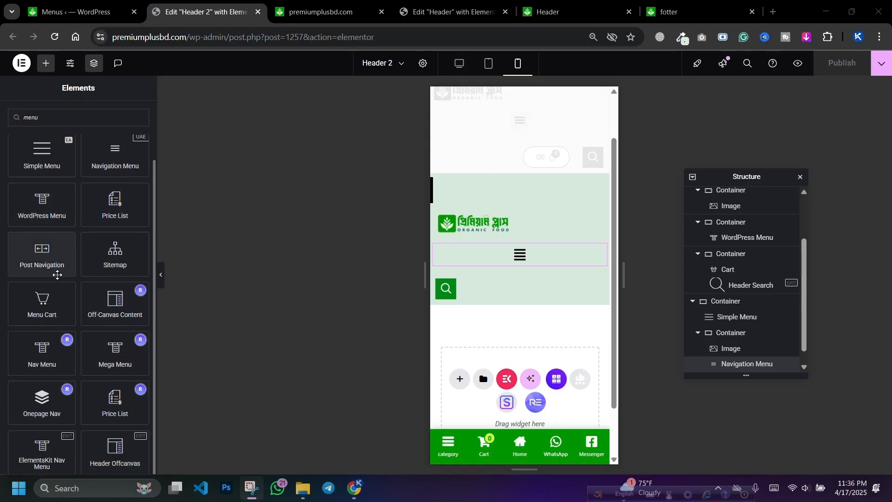
scroll(58, 275, "up", 2)
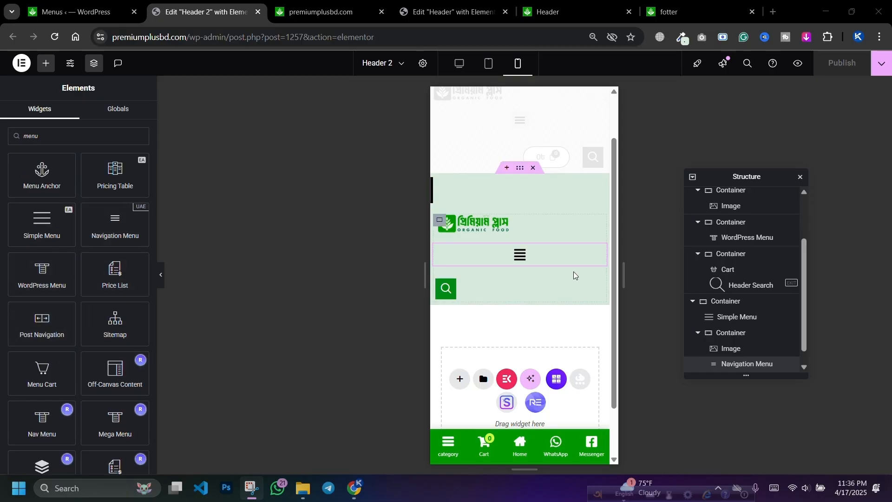
left_click(600, 253)
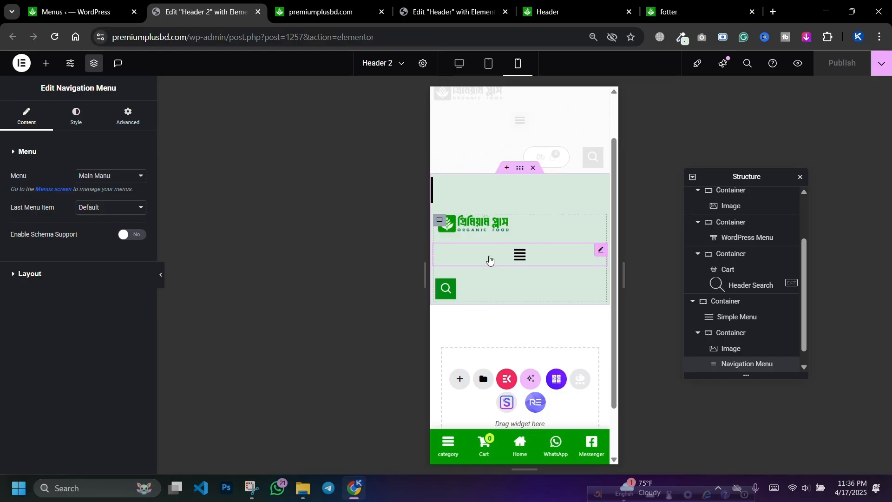
left_click(133, 124)
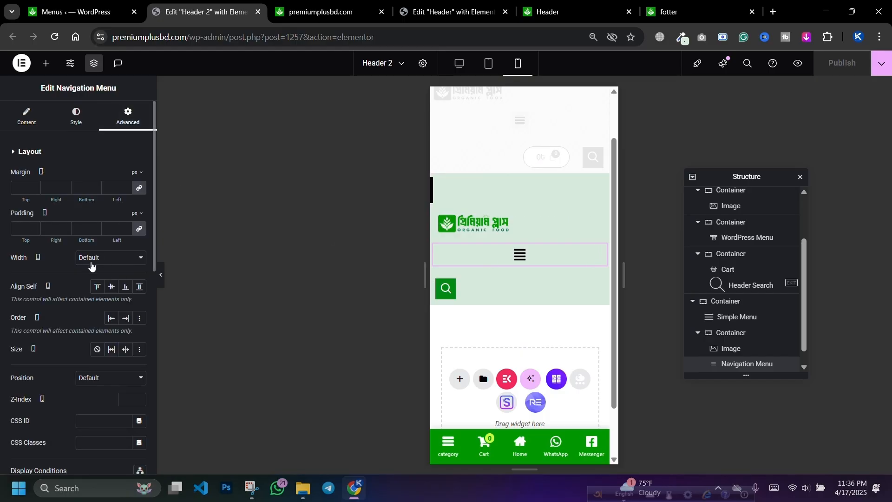
left_click(113, 263)
left_click(90, 312)
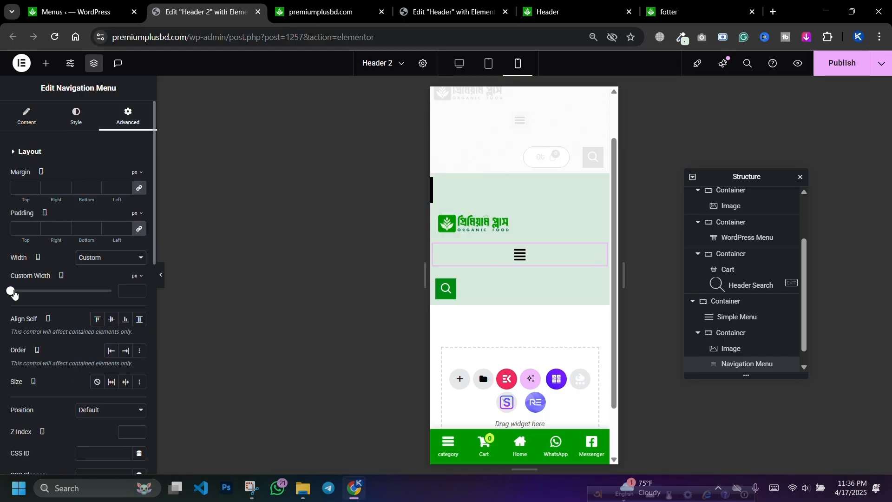
left_click_drag(11, 292, 16, 291)
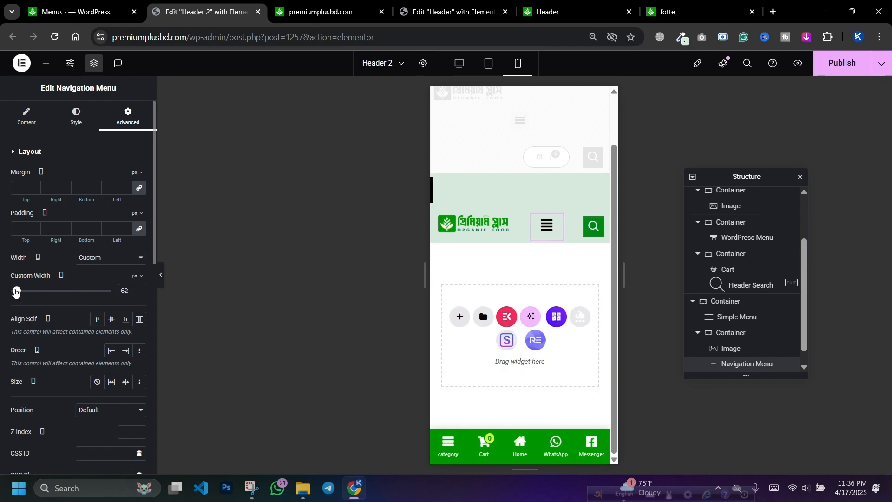
Move the Navigation Menu ahead of the logo image in the mobile row's inner container and test its dropdown
scroll(746, 301, "down", 1)
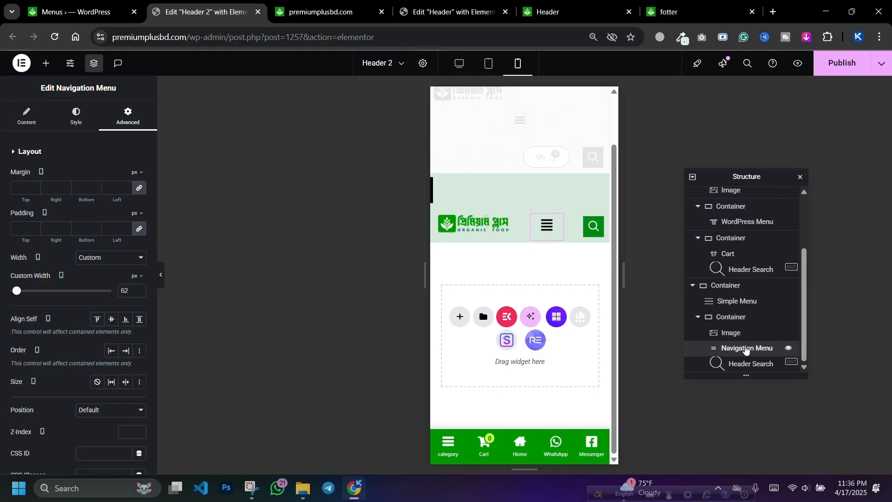
mouse_move(745, 348)
left_mouse_down()
mouse_move(736, 336)
mouse_move(741, 346)
left_mouse_up()
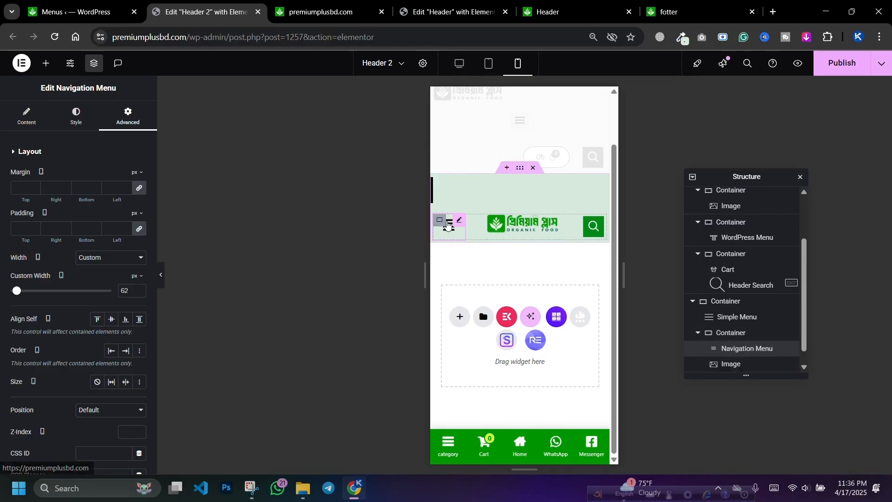
left_click(450, 228)
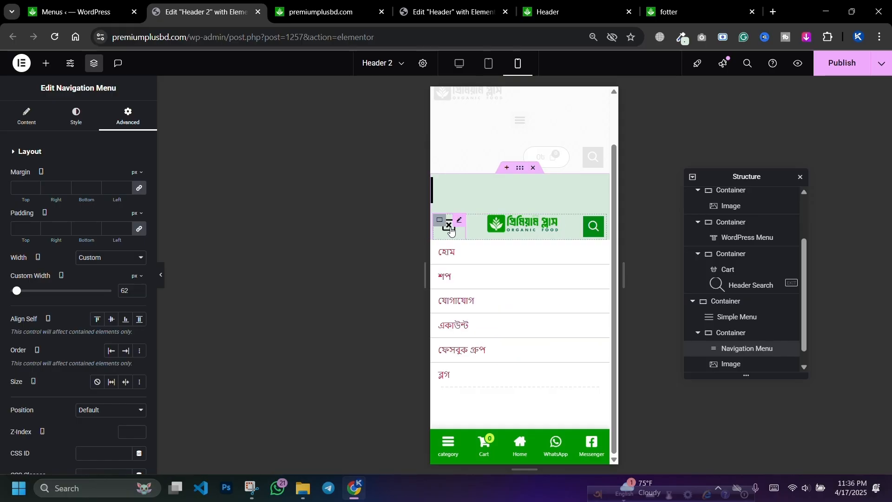
left_click(450, 228)
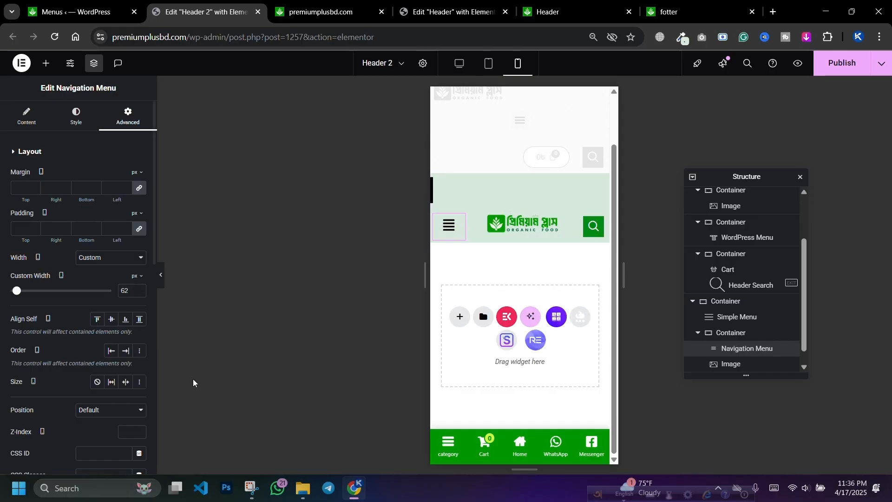
Review the Navigation Menu's advanced, style and content settings, including its layout and responsive options
scroll(70, 232, "down", 10)
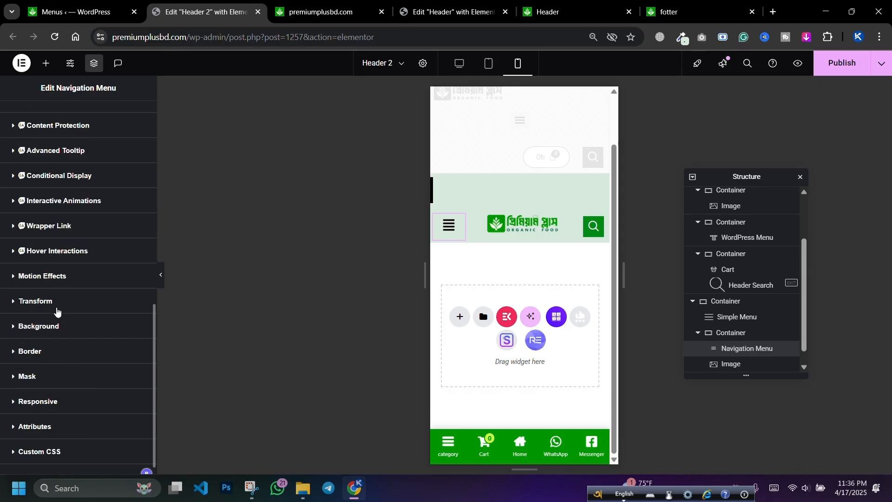
scroll(54, 222, "up", 10)
scroll(55, 221, "up", 1)
left_click(14, 124)
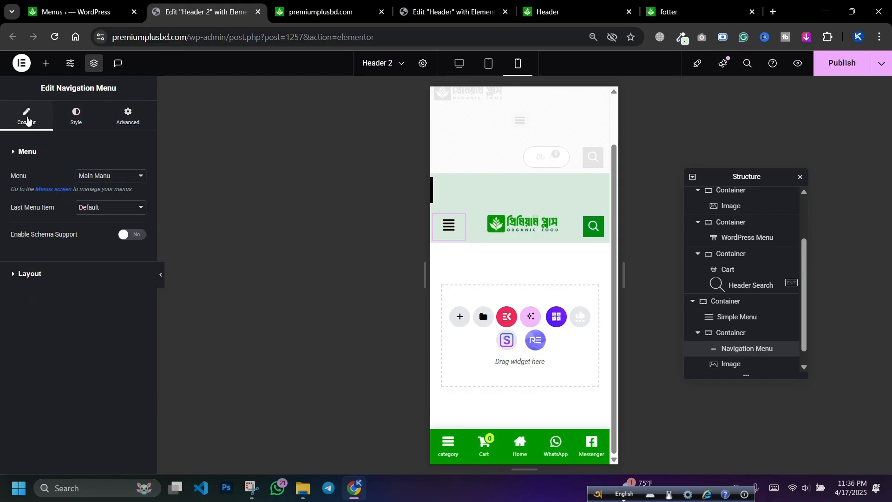
left_click(63, 120)
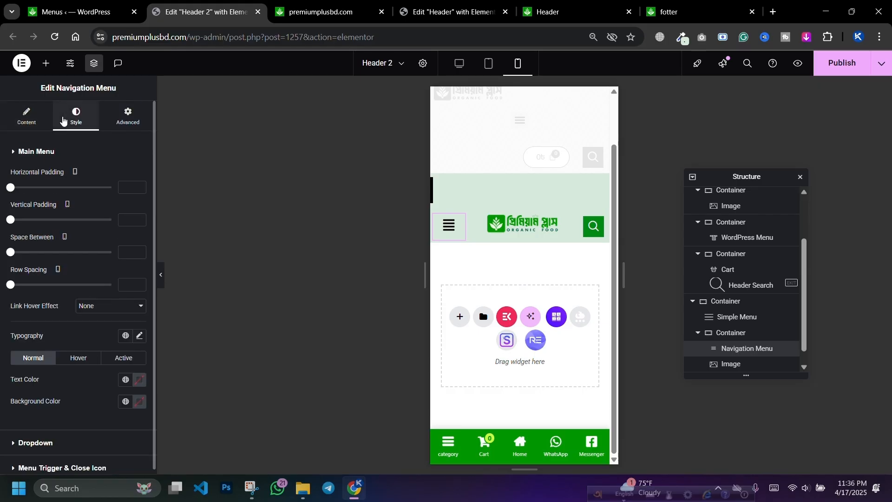
left_click(25, 119)
left_click(46, 274)
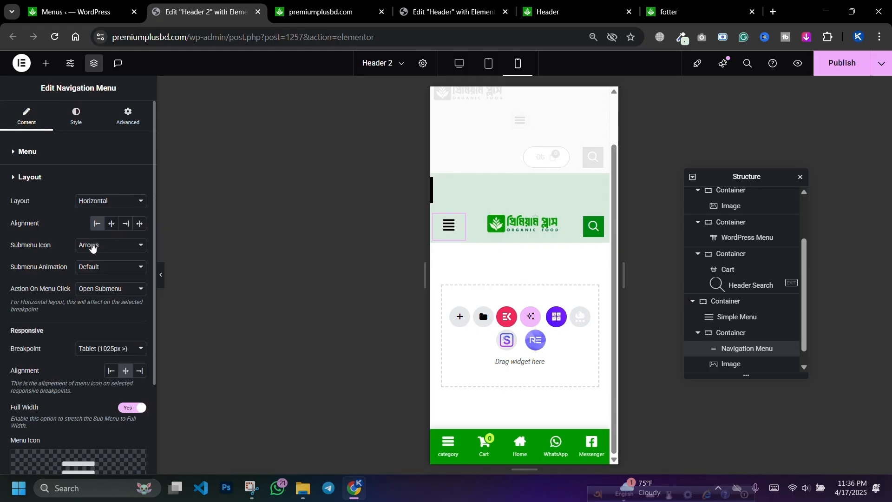
scroll(93, 247, "down", 3)
scroll(94, 358, "up", 3)
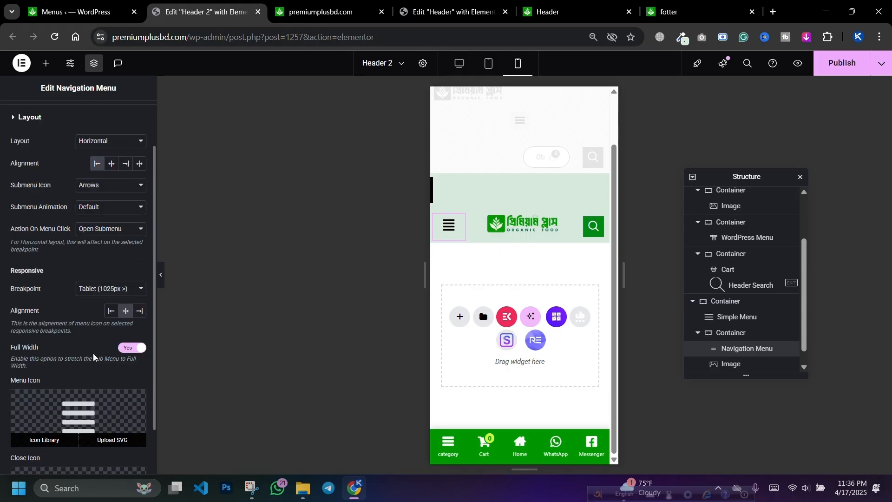
Try left alignment for the Navigation Menu's responsive menu icon, then return it to center
scroll(94, 358, "down", 3)
left_click(110, 253)
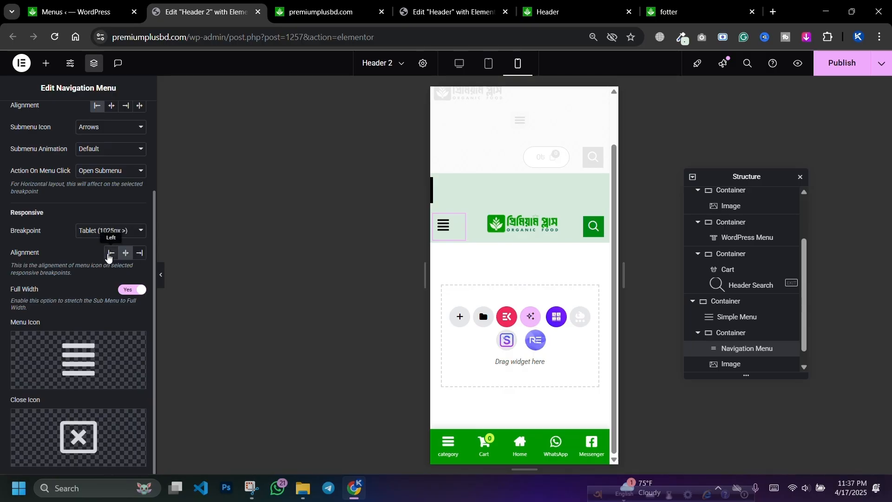
left_click(125, 253)
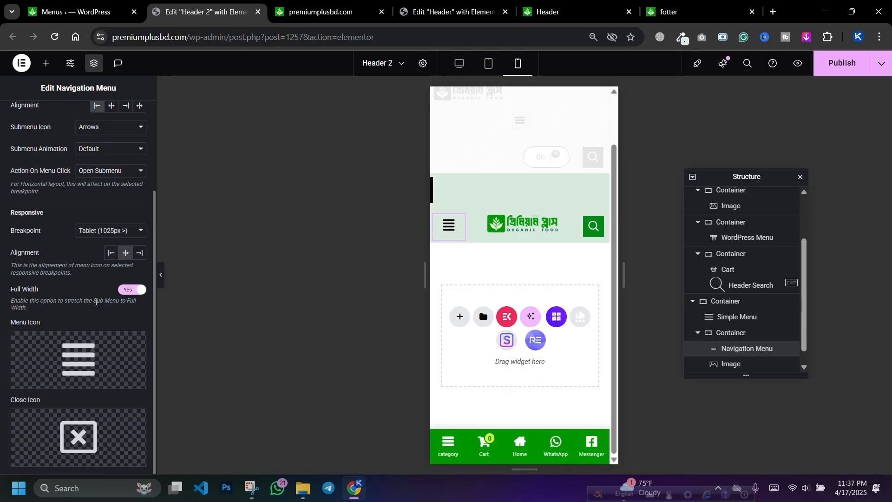
scroll(112, 222, "up", 3)
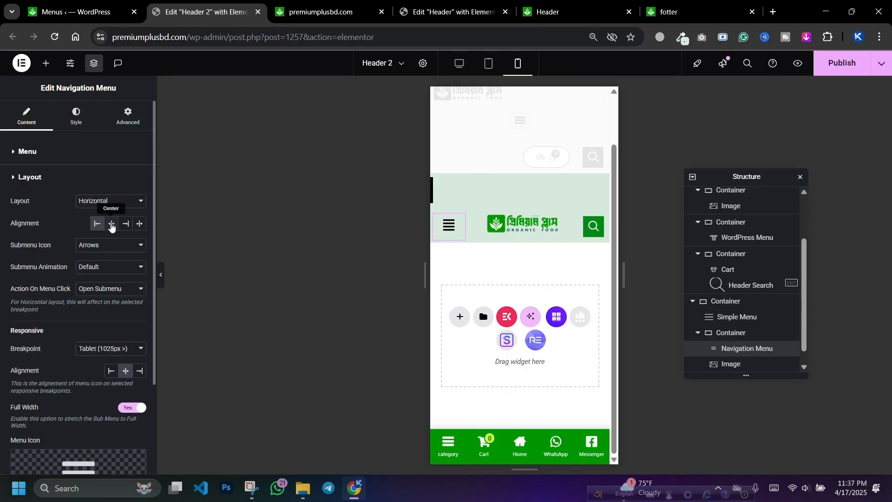
Open the menu's mobile dropdown in the preview and set the main menu typography to the Anek Bangla font family
left_click(80, 123)
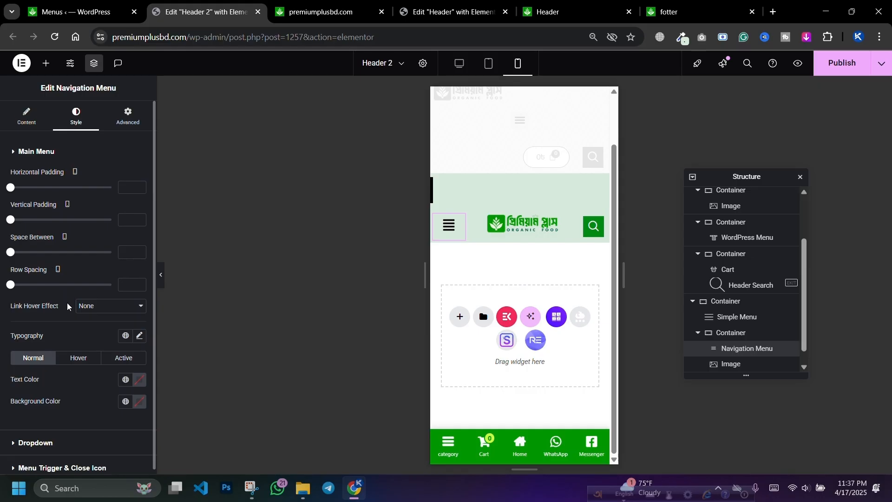
scroll(67, 307, "down", 1)
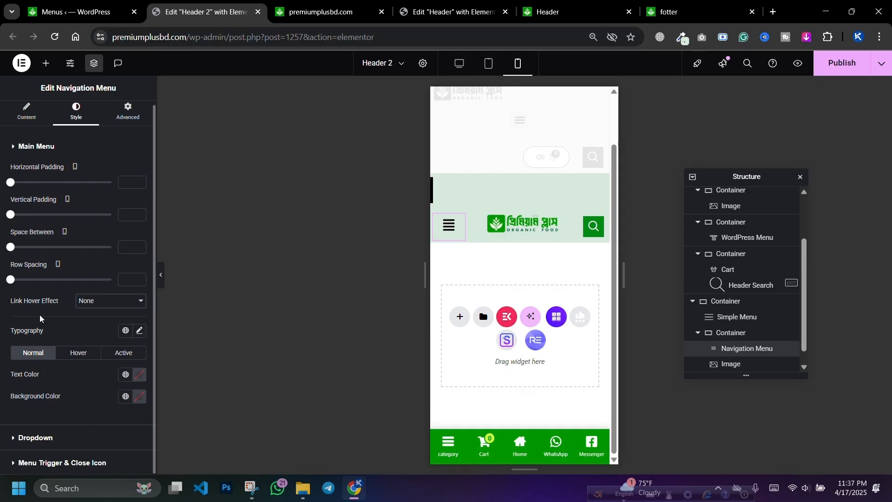
left_click(139, 330)
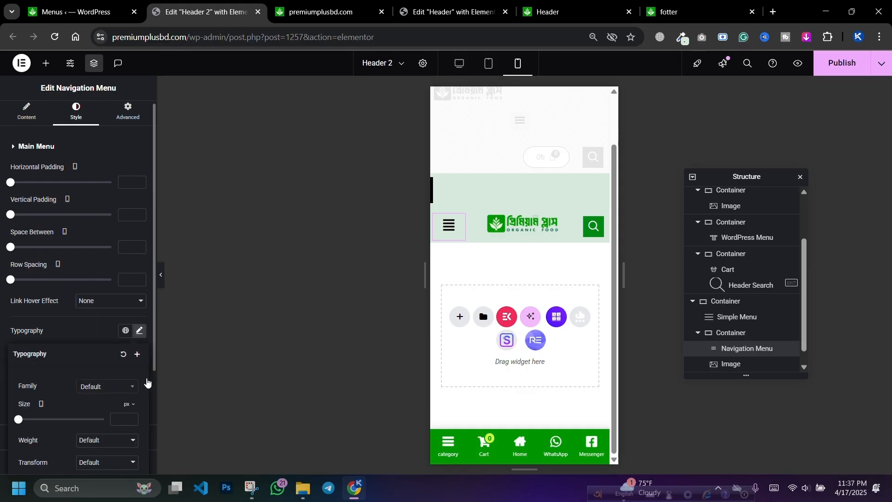
left_click(450, 227)
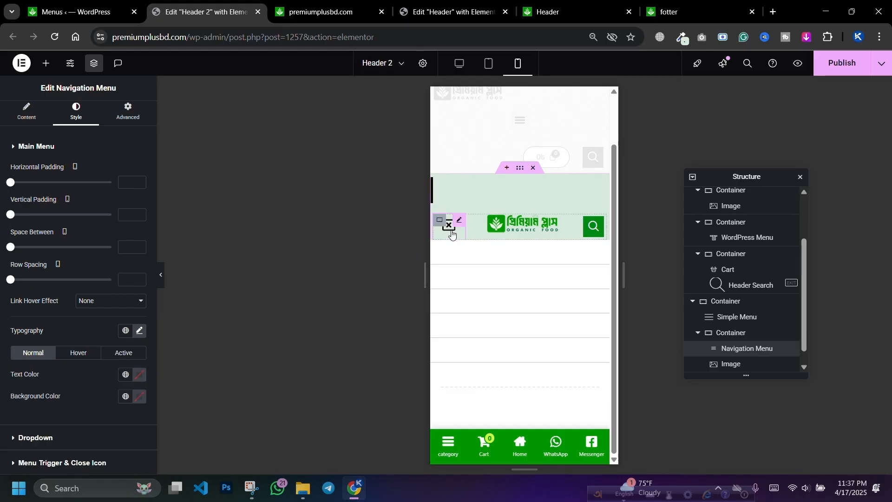
left_click(139, 332)
scroll(111, 293, "down", 3)
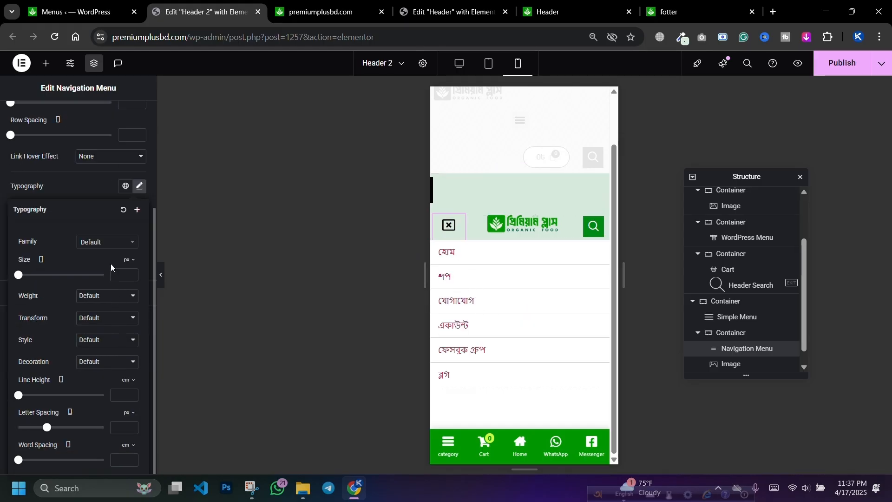
left_click(104, 242)
type("anek")
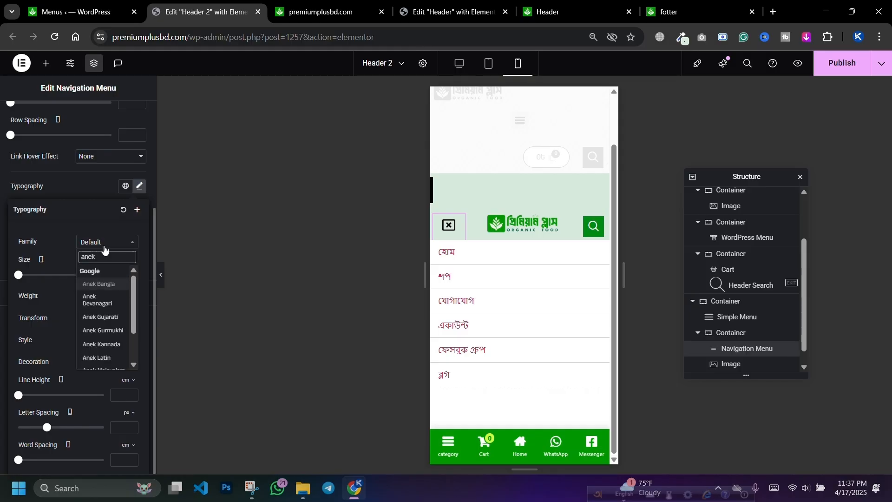
left_click(103, 288)
Set the main menu's font weight to 600 (Semi Bold)
left_click(102, 294)
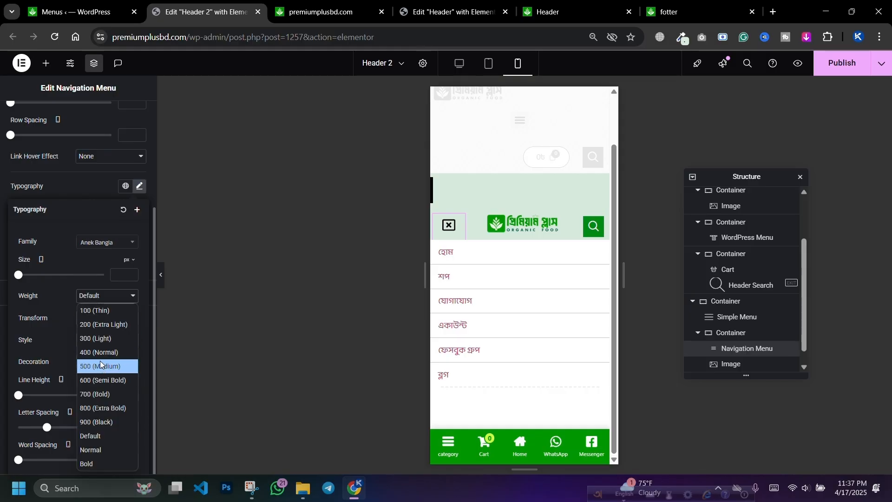
left_click(102, 369)
left_click(103, 295)
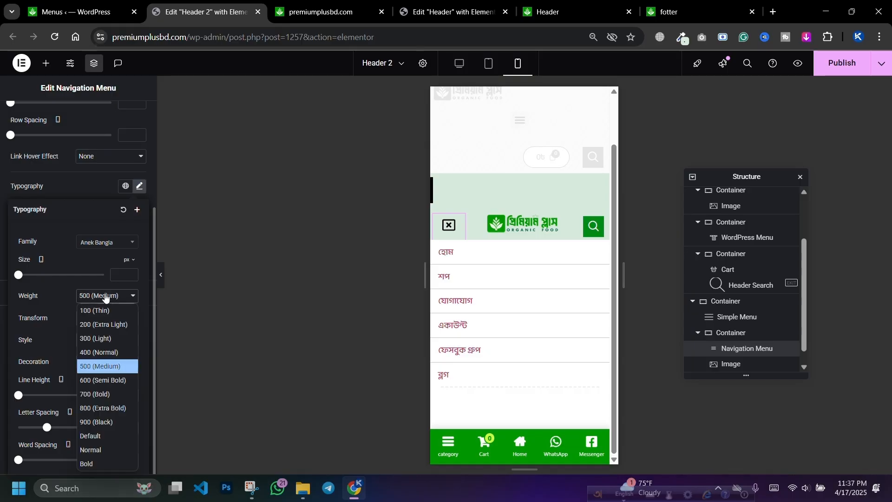
left_click(99, 380)
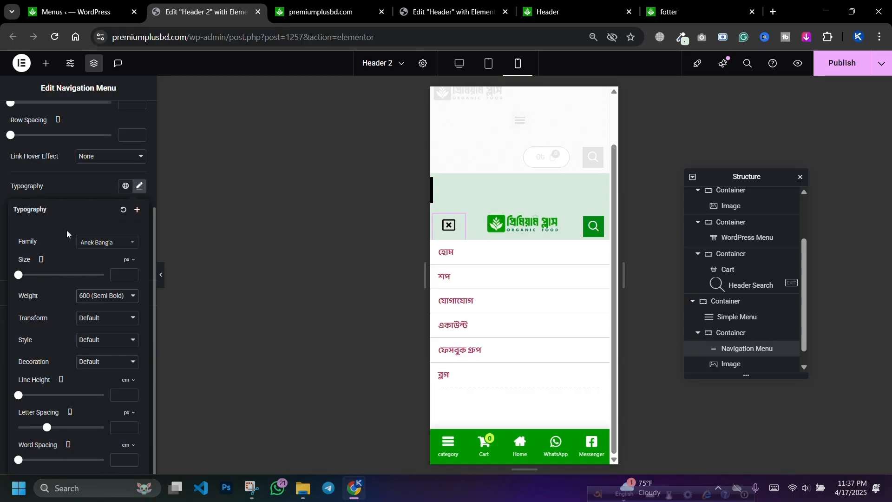
left_click(69, 196)
Try white (#FFFFFF) as the main menu's normal text color
left_click(140, 230)
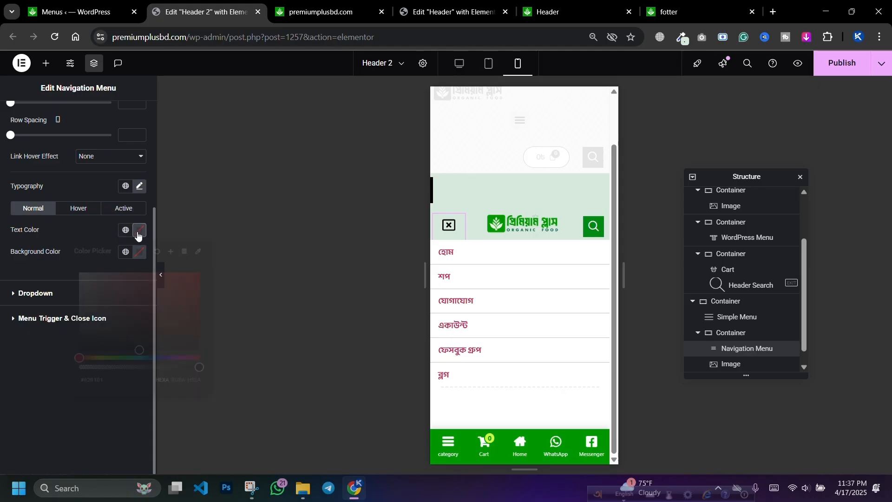
left_click_drag(116, 309, 75, 237)
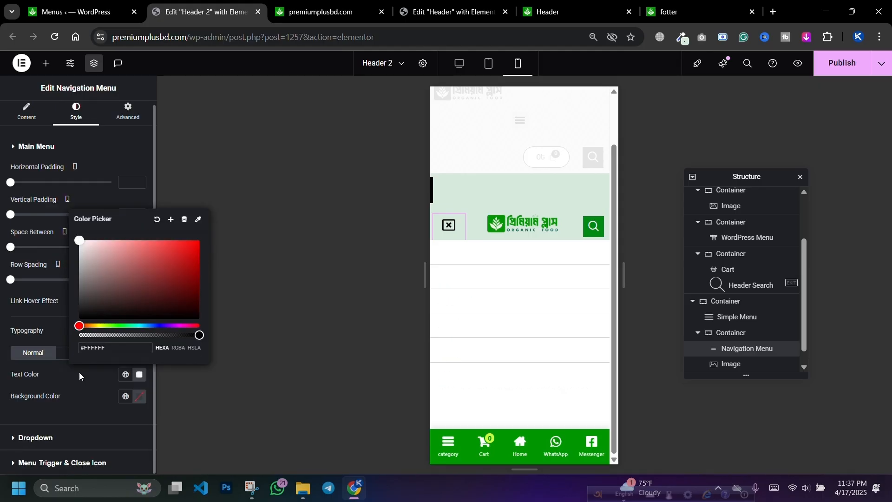
left_click(79, 372)
Set the main menu's normal background color to dark green (#037915)
left_click(139, 396)
left_click(139, 340)
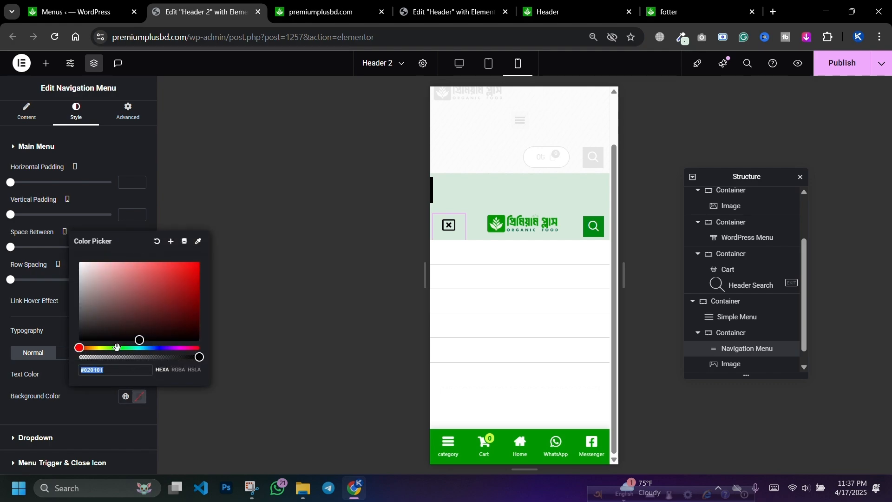
left_click_drag(117, 347, 122, 347)
left_click_drag(195, 309, 195, 303)
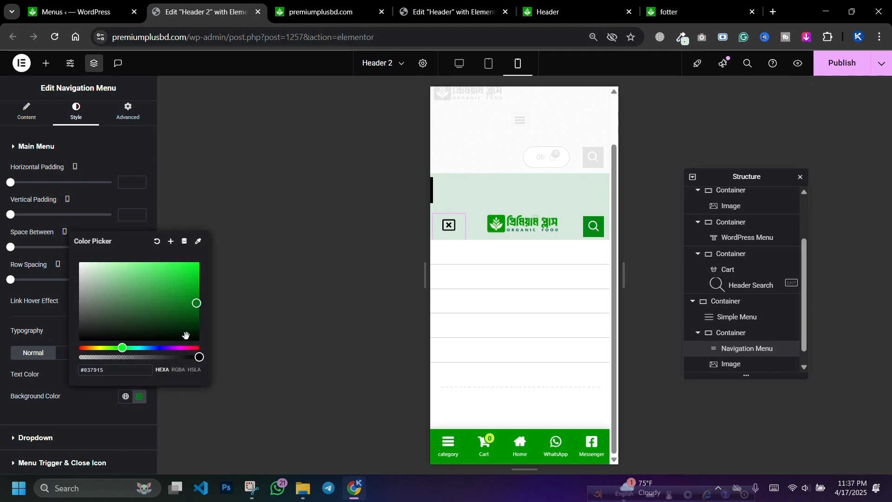
left_click(82, 411)
Change the main menu's normal text color to dark green
left_click(139, 374)
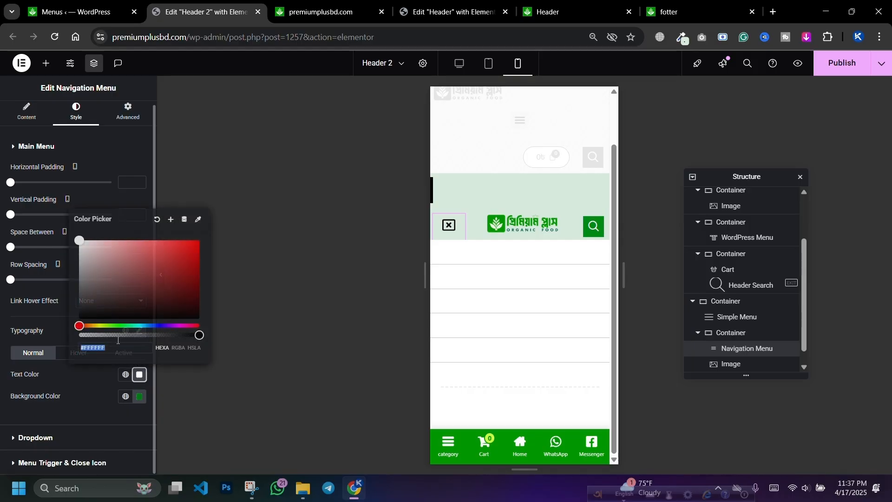
left_click(97, 260)
left_click(166, 281)
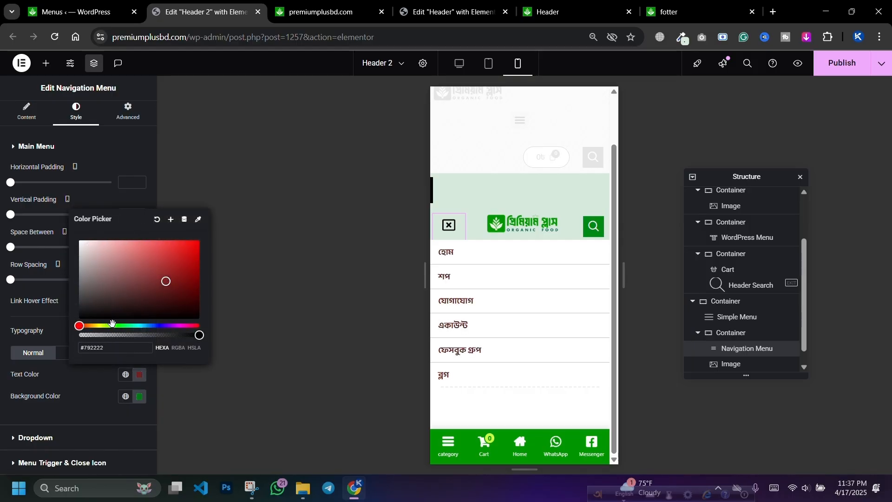
left_click_drag(105, 324, 121, 325)
left_click_drag(176, 292, 184, 288)
left_click(93, 388)
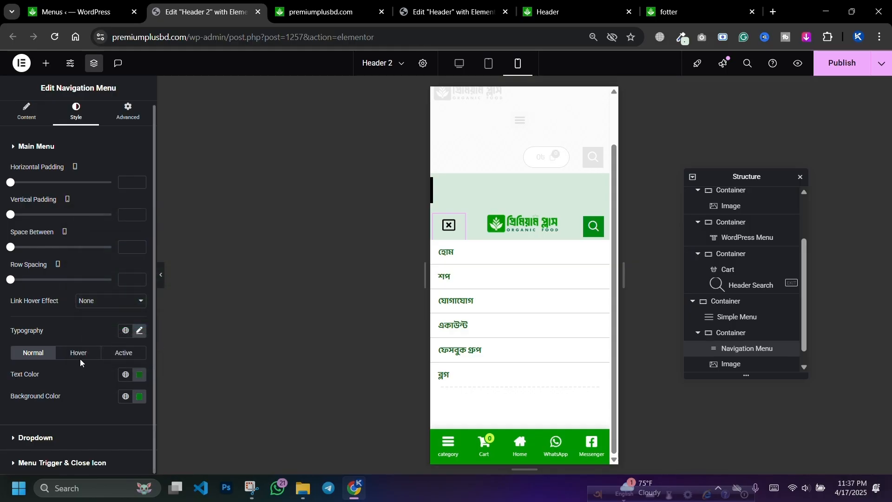
left_click(86, 355)
left_click(106, 356)
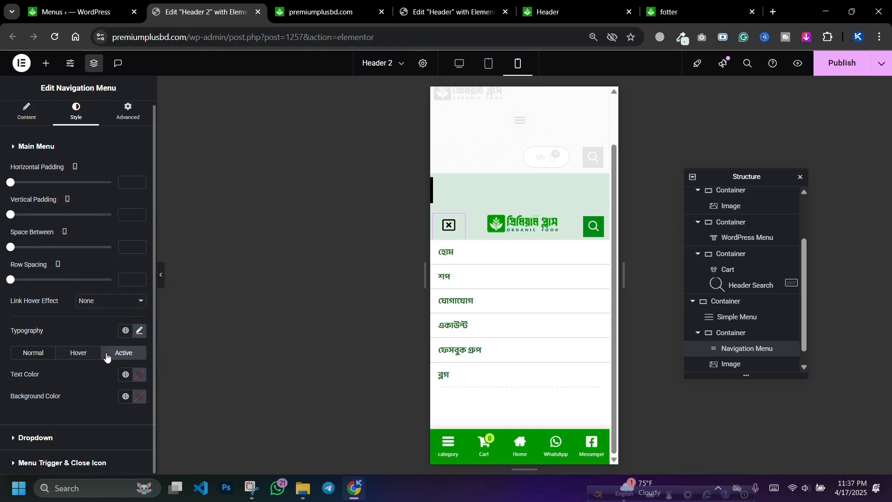
left_click(85, 355)
left_click(32, 353)
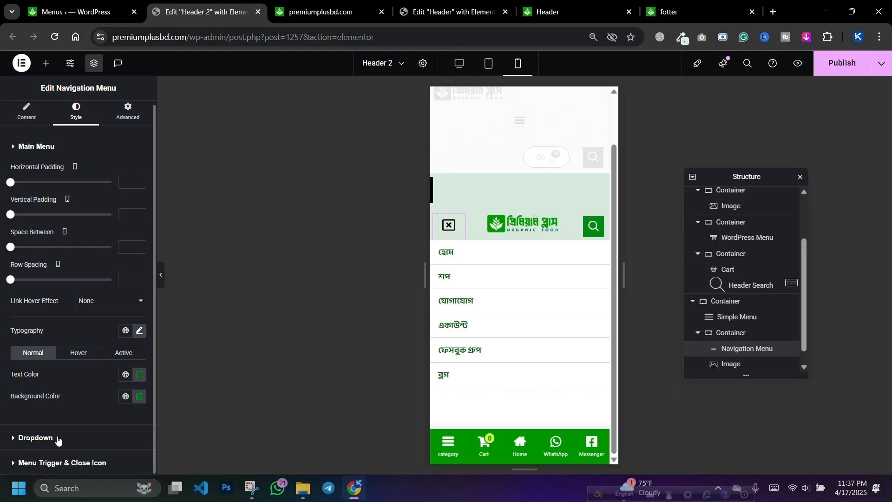
Set the dropdown's normal background color to a pale green (#E6FEED)
scroll(92, 295, "down", 7)
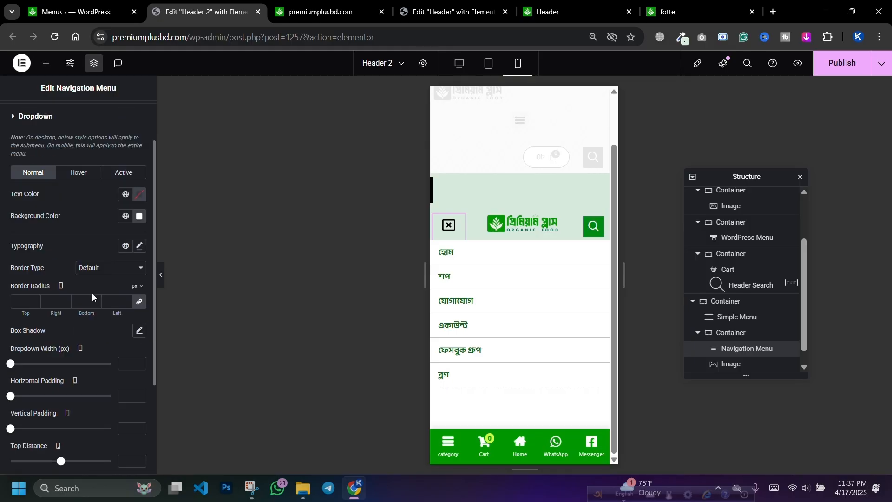
left_click(139, 216)
left_click_drag(99, 286, 75, 241)
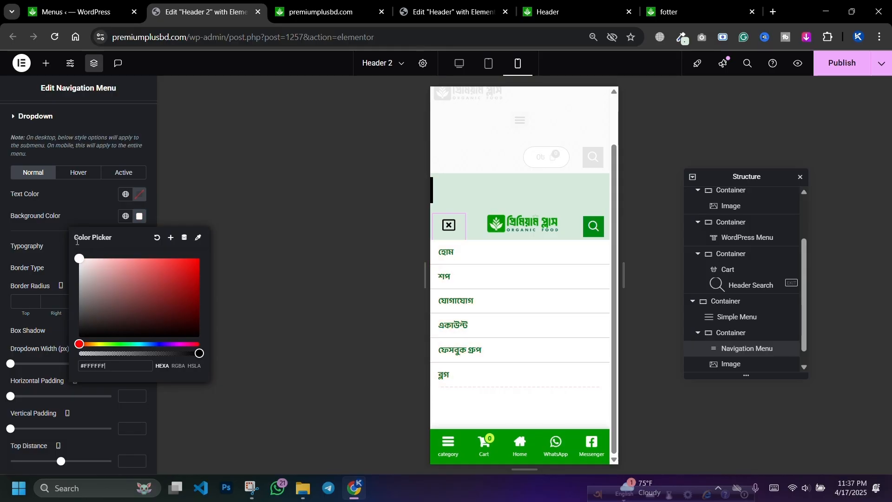
left_click(115, 343)
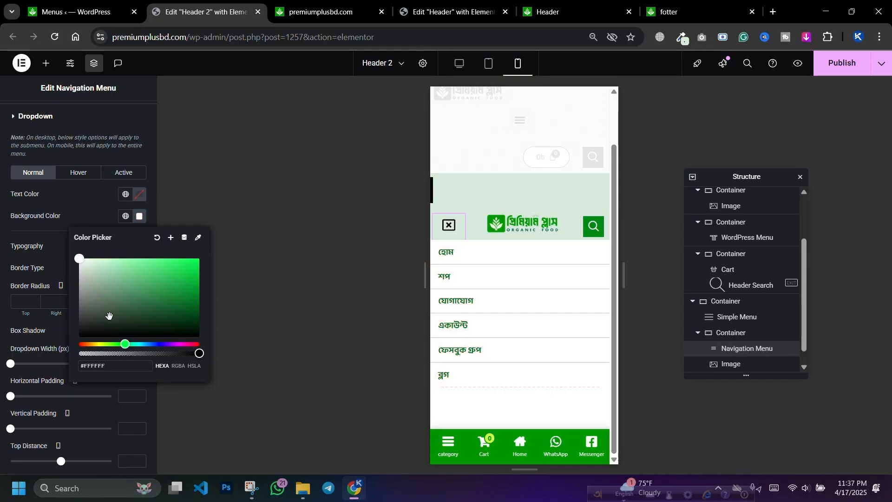
left_click(90, 259)
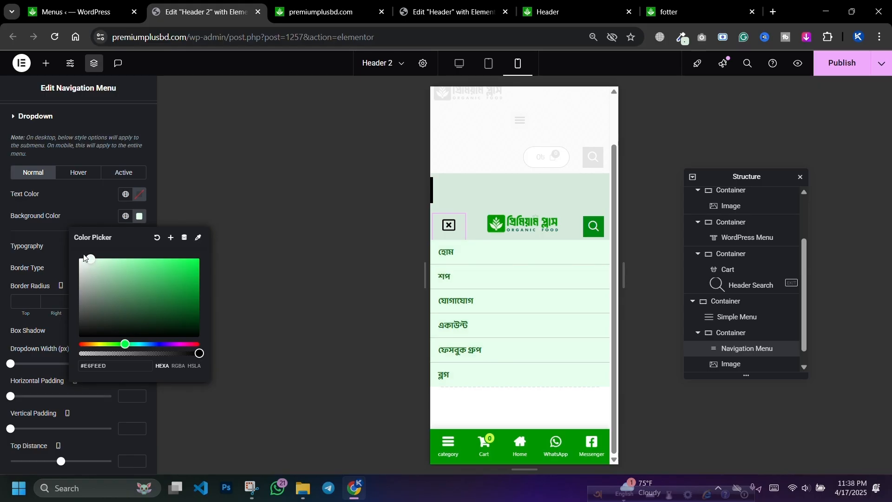
left_click(85, 206)
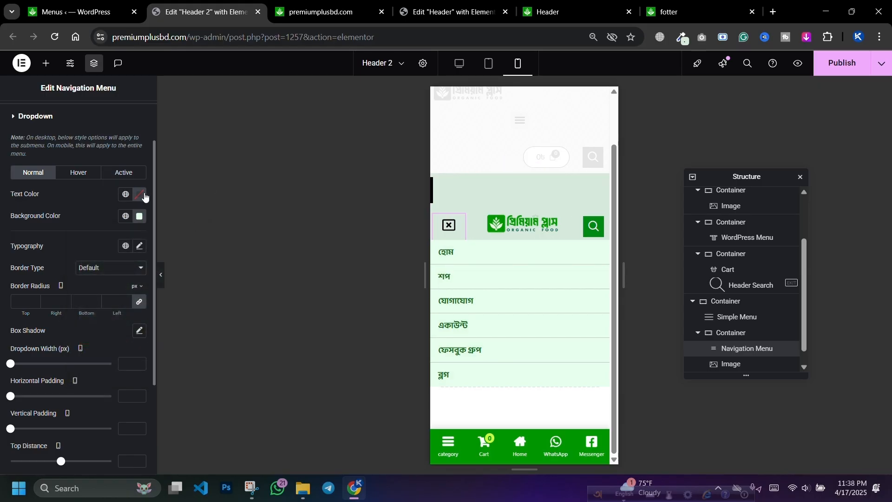
Open the style settings for the menu trigger and close icon
scroll(57, 332, "down", 3)
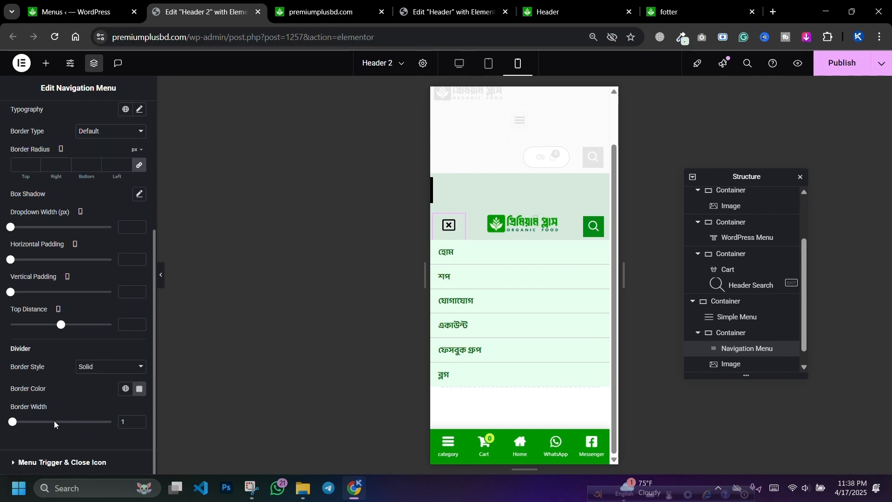
left_click(60, 463)
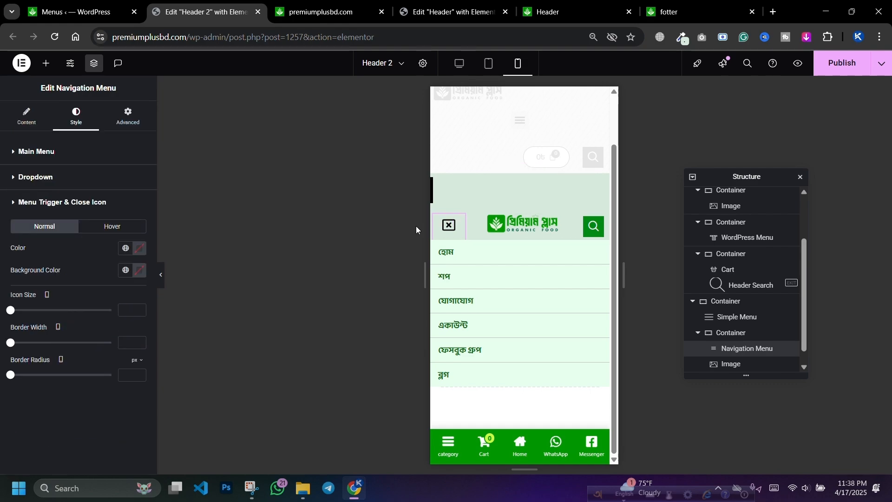
Collapse the mobile navigation dropdown and set the menu trigger icon's normal colour to a pure green matching the logo
left_click(449, 227)
left_click(449, 227)
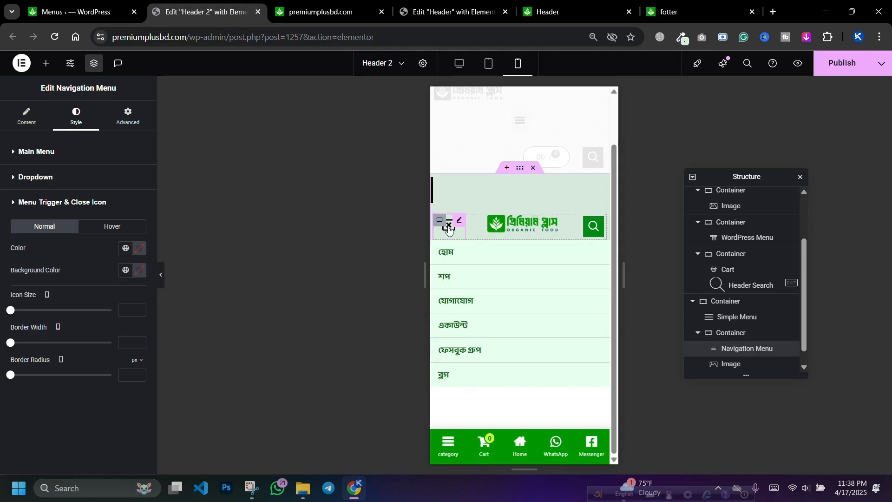
left_click(448, 228)
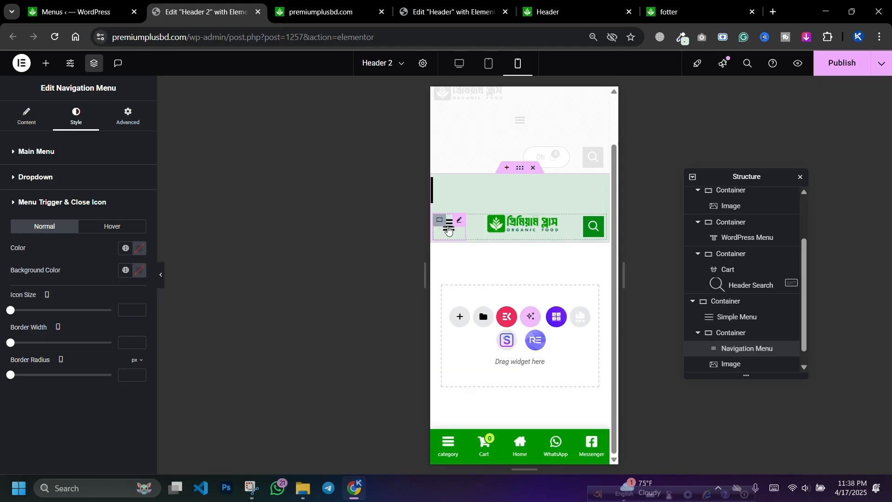
left_click(138, 251)
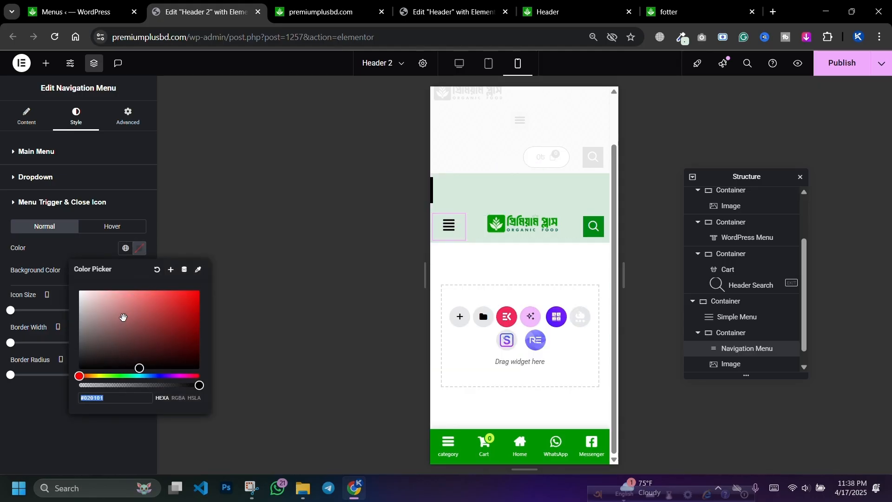
left_click_drag(122, 317, 79, 281)
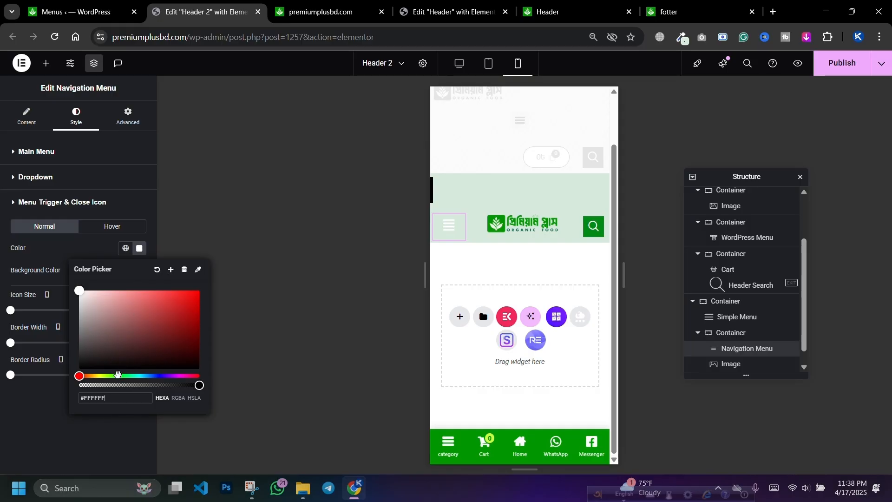
left_click_drag(117, 374, 128, 375)
left_click_drag(195, 330, 200, 318)
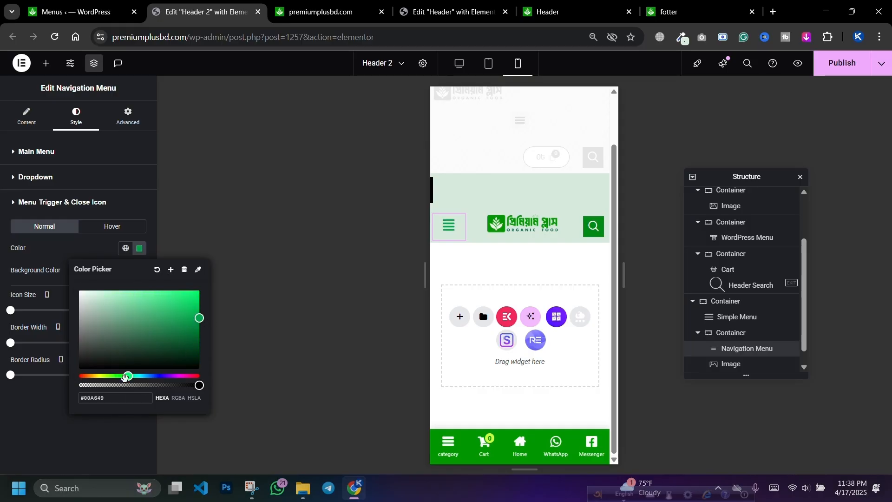
left_click_drag(125, 377, 118, 377)
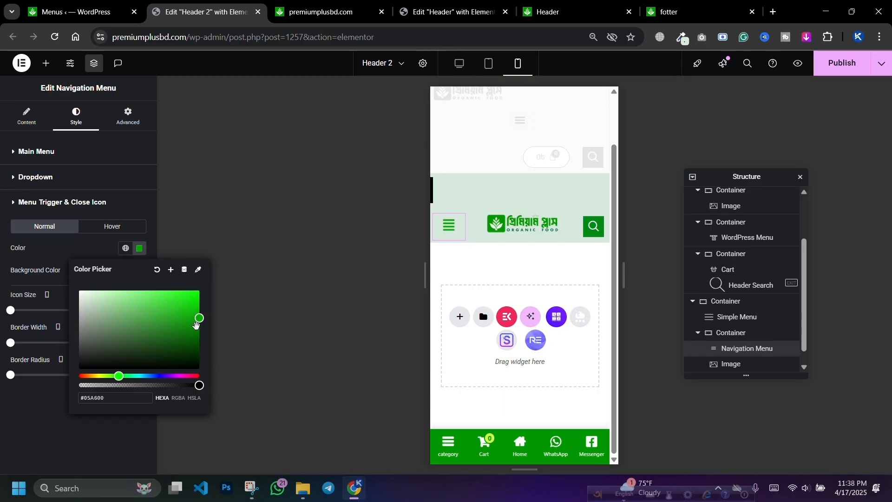
left_click_drag(198, 325, 201, 331)
left_click(64, 249)
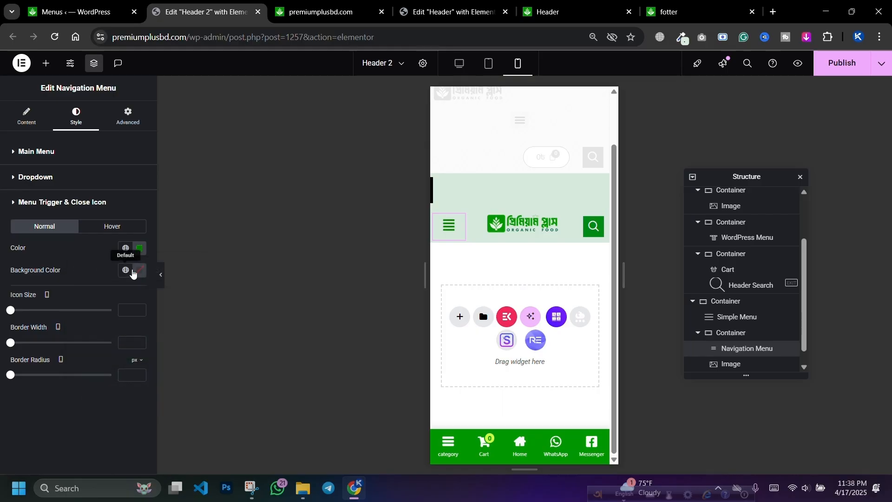
left_click(138, 271)
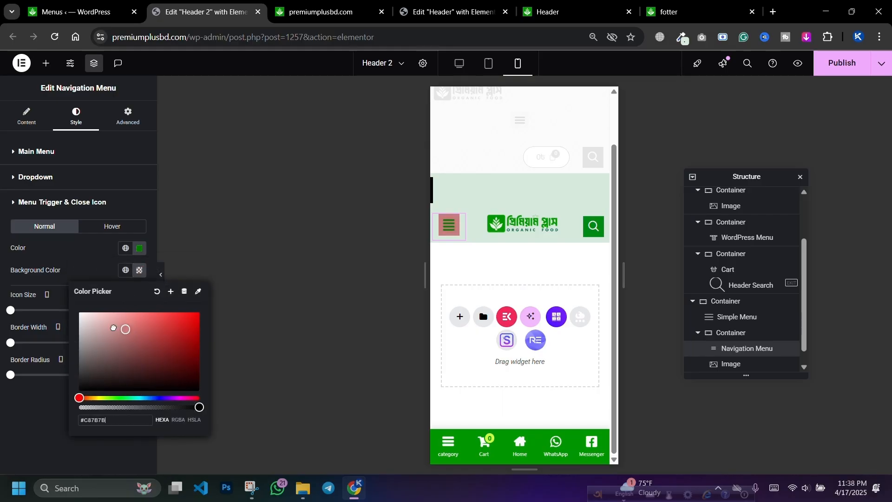
left_click_drag(123, 328, 74, 310)
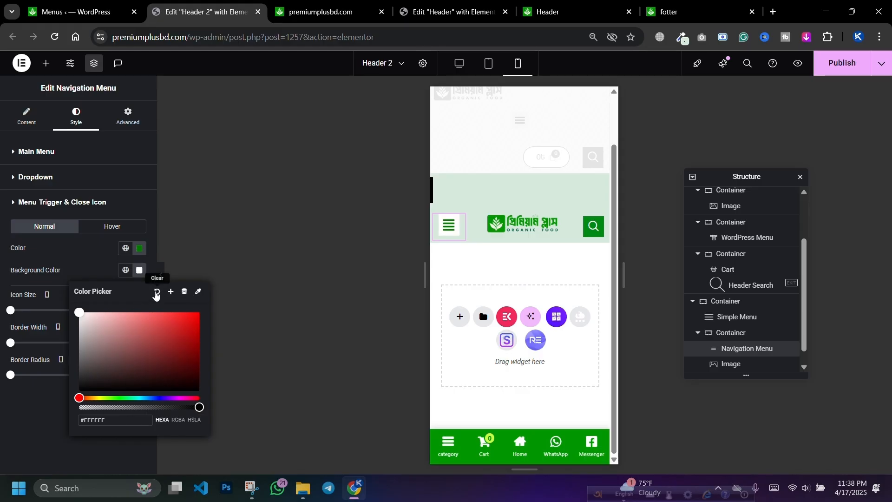
left_click(157, 291)
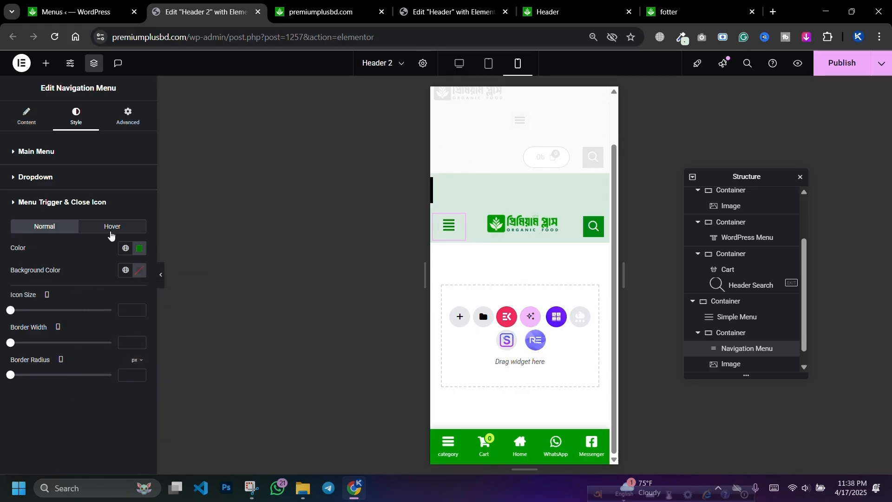
Publish the Header 2 template and reload the live homepage's mobile preview to check the header
left_click(449, 226)
left_click(449, 227)
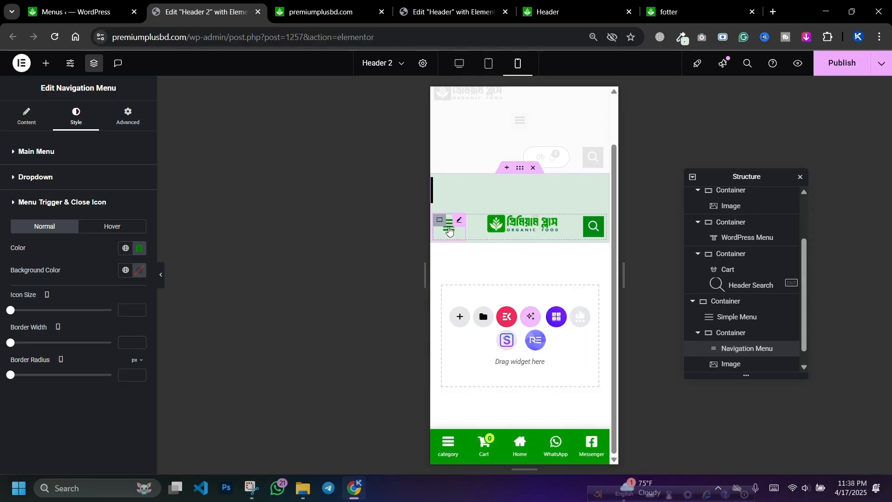
left_click(842, 63)
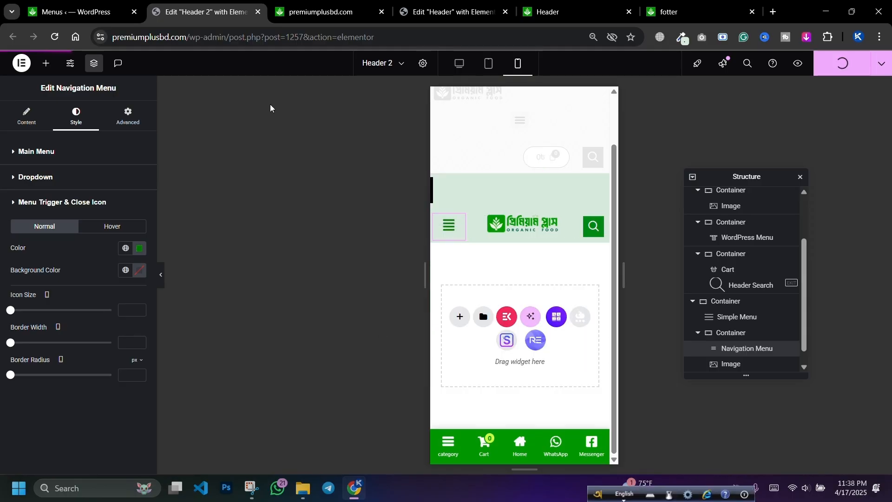
left_click(325, 12)
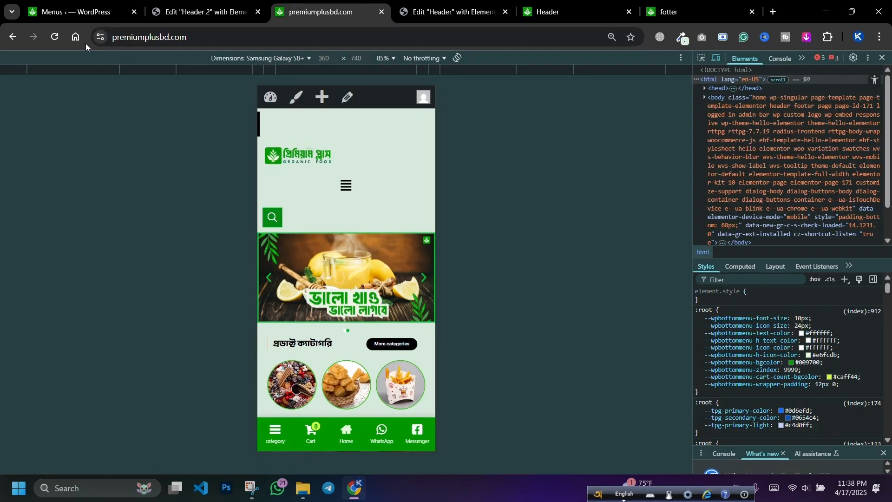
left_click(54, 37)
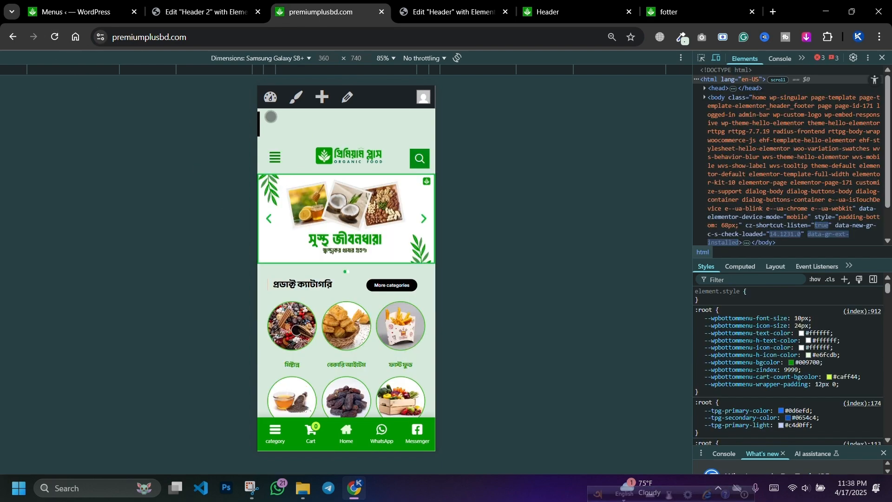
scroll(302, 183, "down", 5)
scroll(303, 183, "up", 5)
Undo the accidental resize of the mobile header container in Header 2 and remove its Simple Menu widget
key("ctrl+shift+Tab")
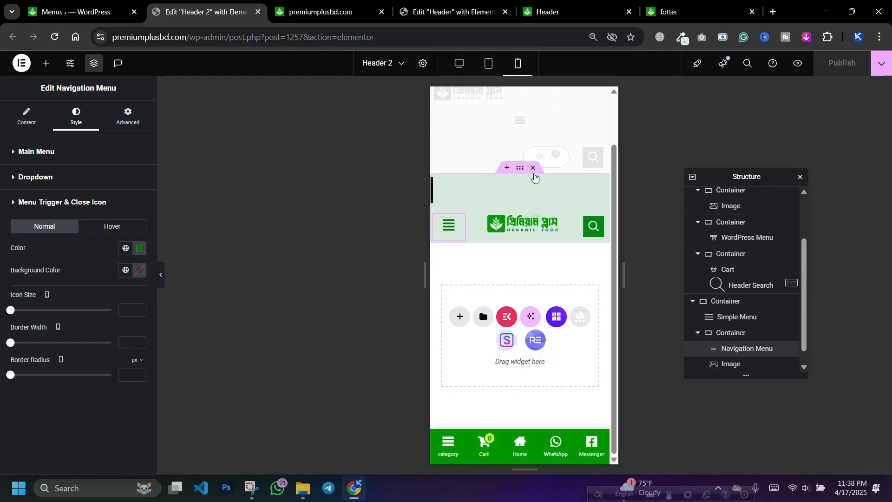
left_click(519, 170)
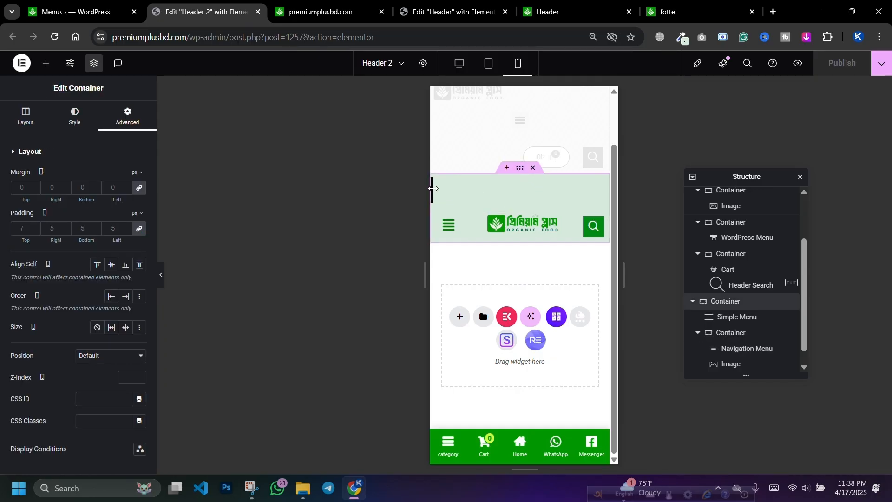
mouse_move(433, 189)
left_mouse_down()
mouse_move(465, 191)
mouse_move(431, 190)
left_mouse_up()
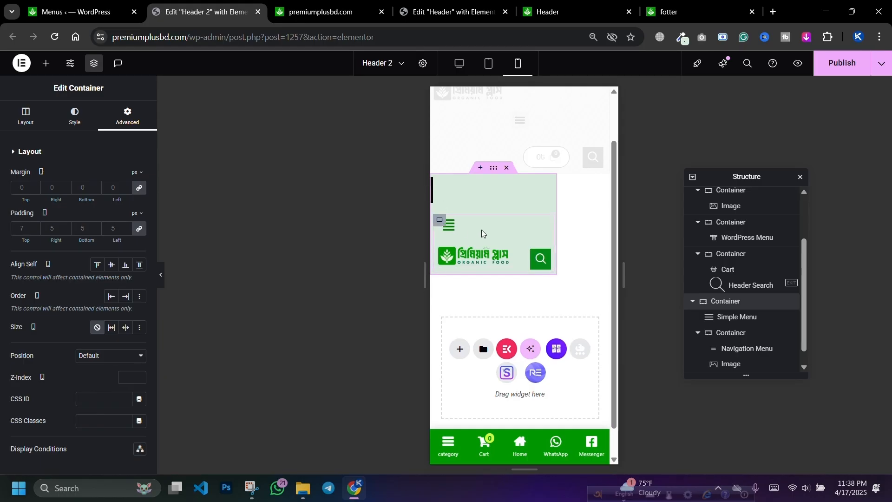
key("ctrl+z")
key("ctrl+z")
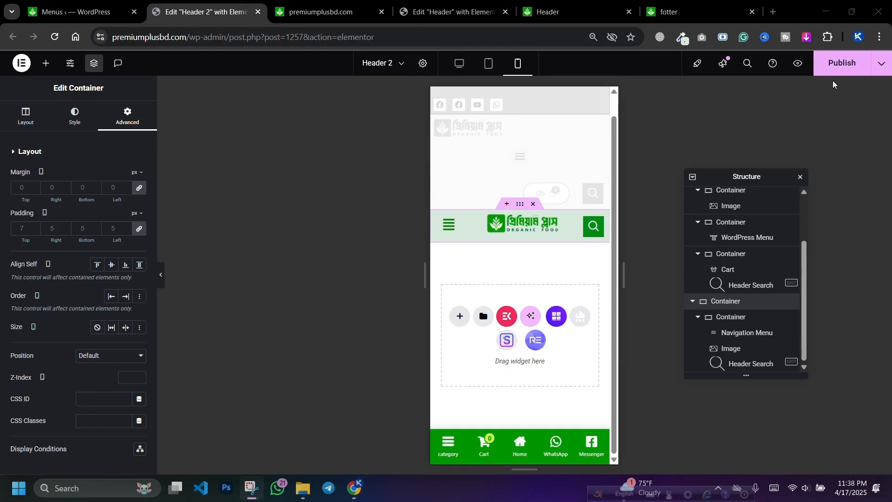
Publish the header without the Simple Menu widget and refresh the live homepage
left_click(835, 69)
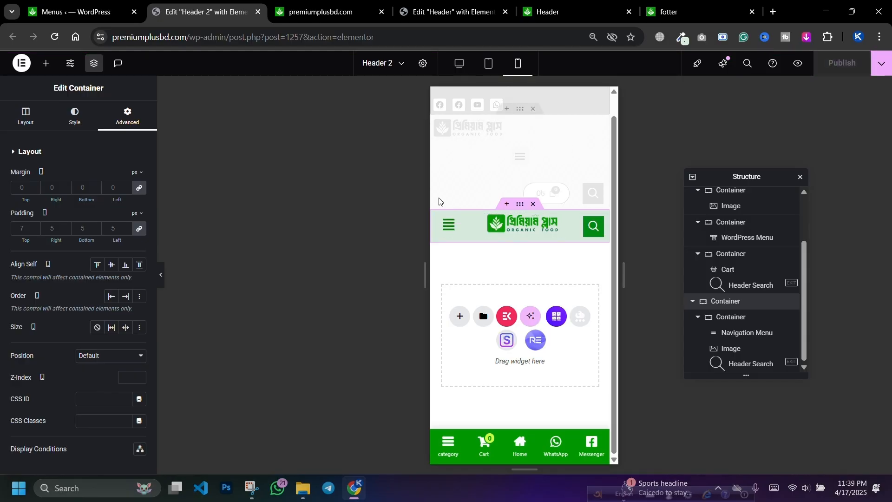
key("ctrl+Tab")
left_click(55, 37)
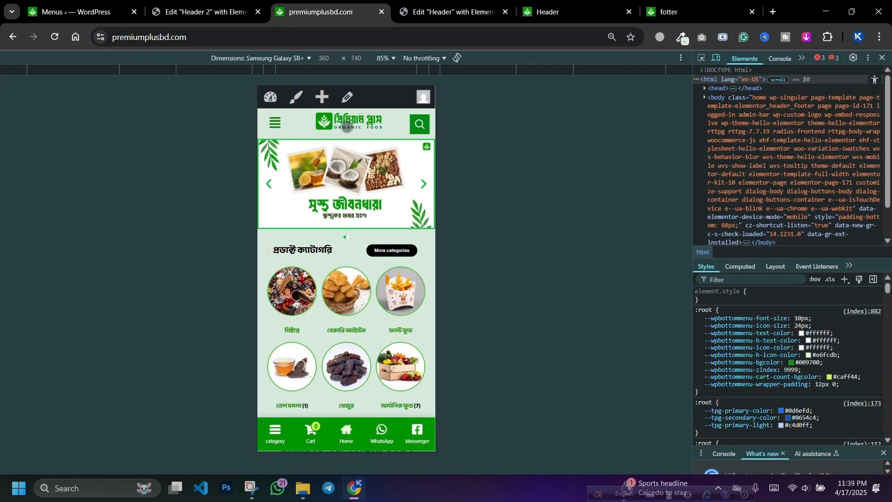
In the Header 2 editor, set the mobile header logo image's Align Self option to Center
key("ctrl+shift+Tab")
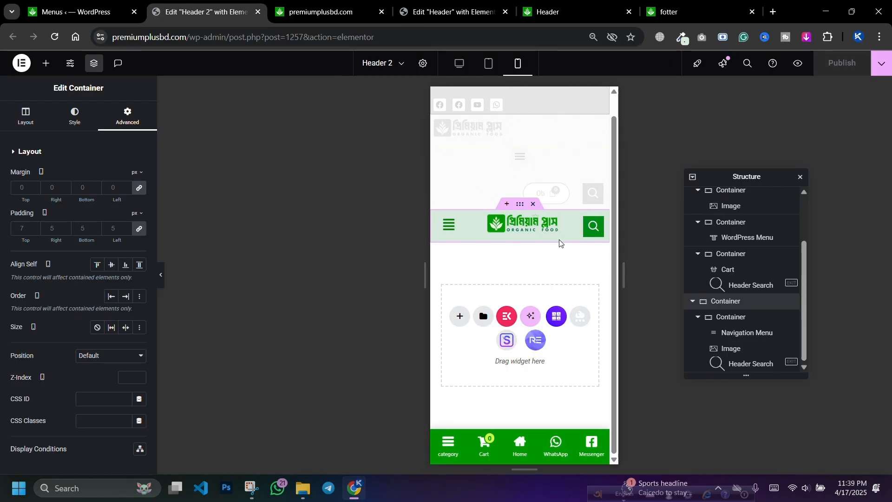
left_click(558, 225)
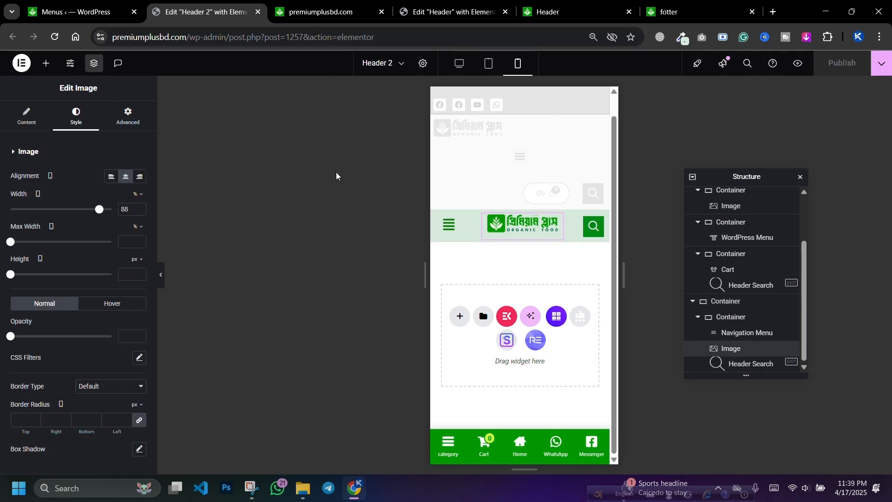
left_click(128, 116)
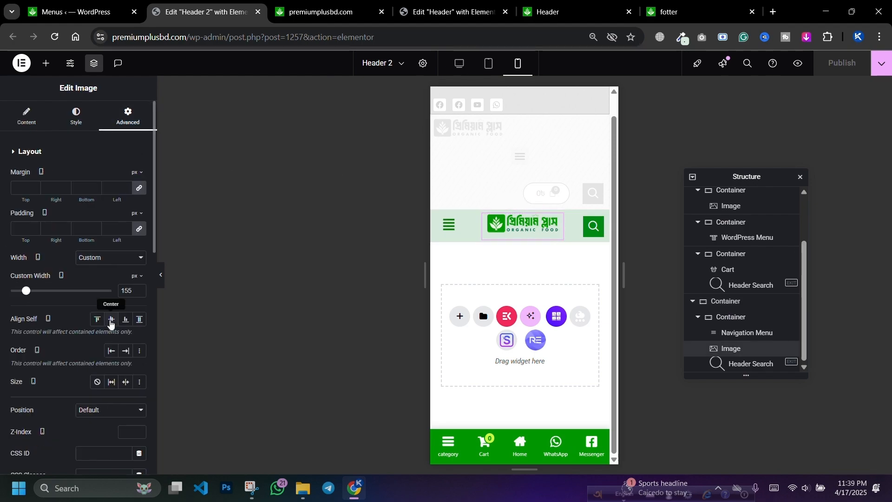
left_click(111, 319)
Publish the logo alignment change and reload the live homepage's mobile preview
left_click(842, 63)
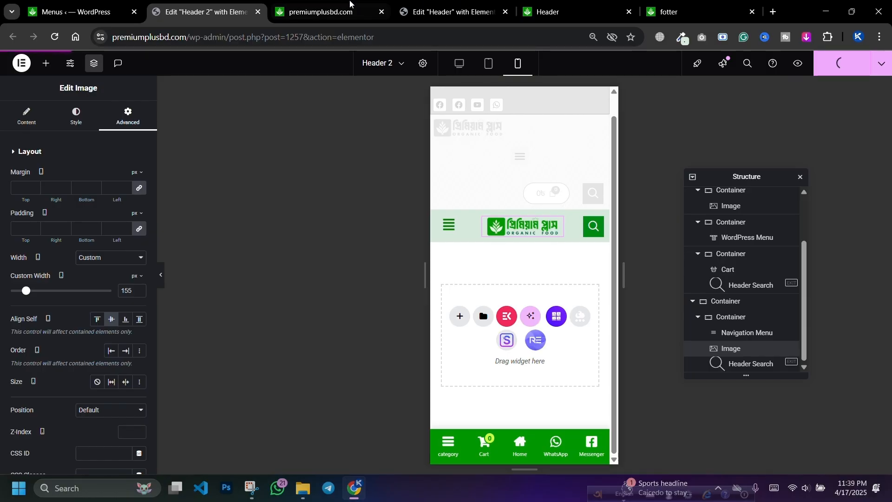
left_click(331, 4)
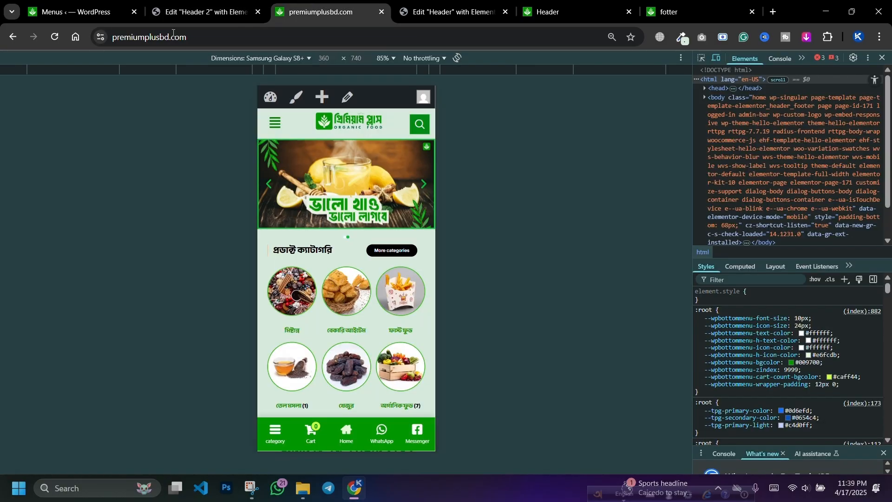
left_click(59, 35)
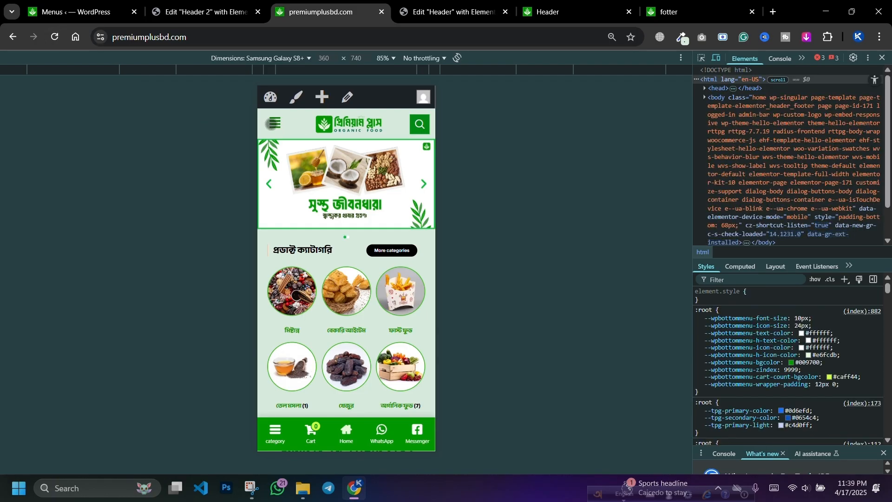
Test the live mobile page's hamburger menu, category menu and search overlay, closing each one again
left_click(275, 122)
left_click(275, 123)
left_click(275, 123)
left_click(275, 123)
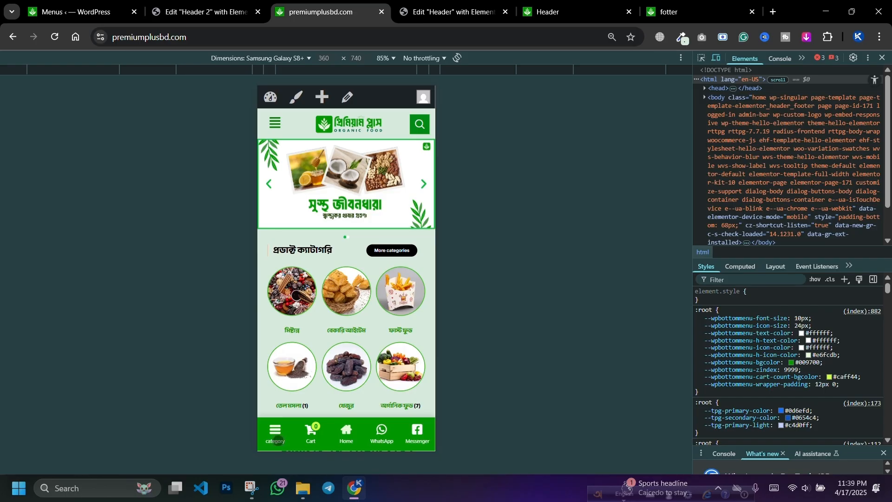
left_click(275, 433)
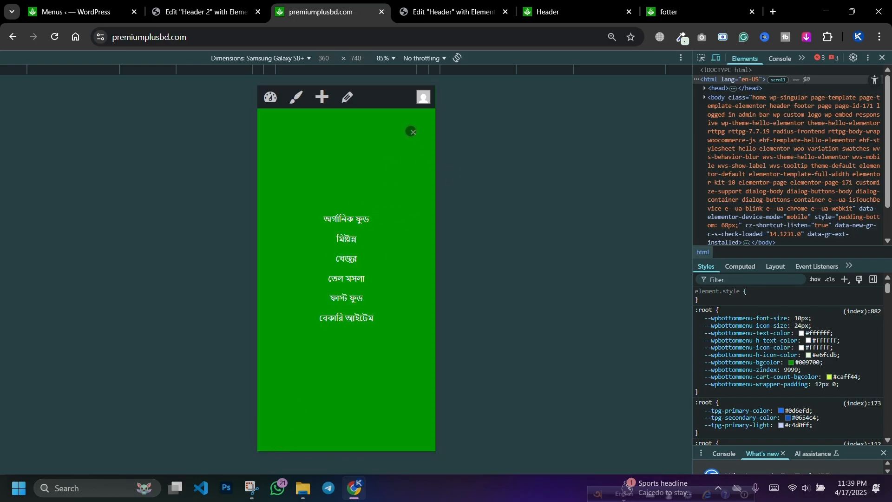
left_click(412, 131)
left_click(348, 121)
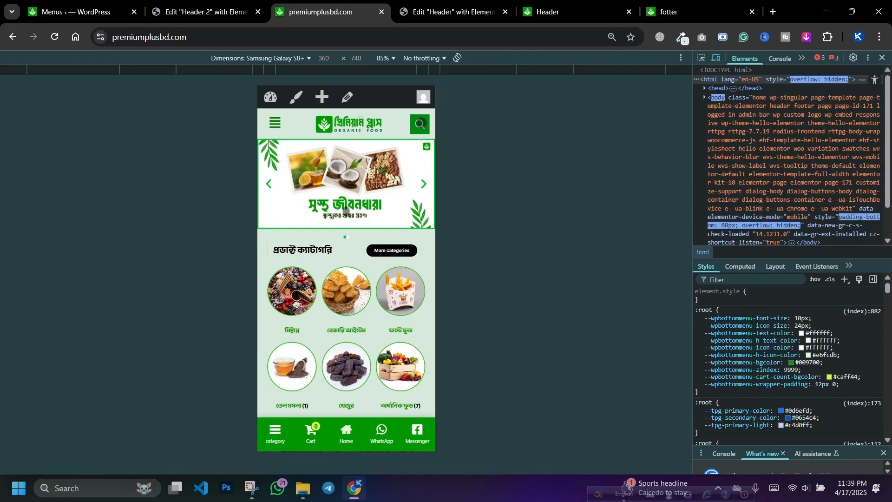
left_click(412, 128)
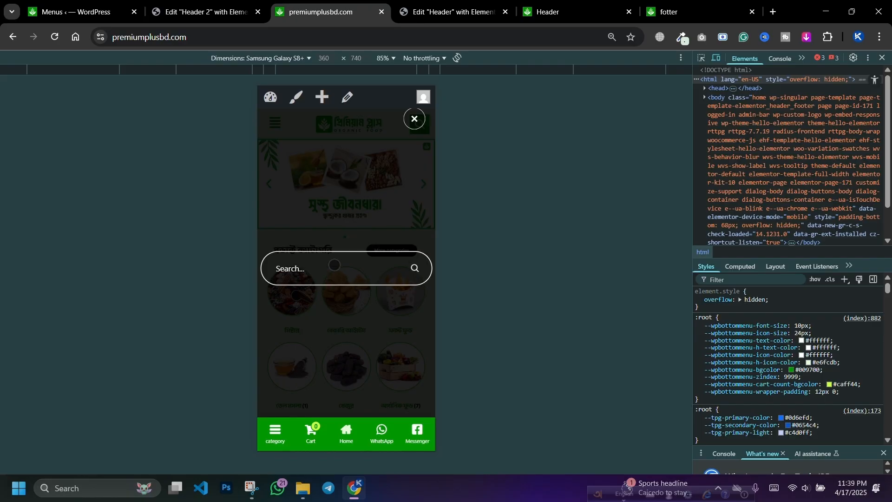
left_click(414, 118)
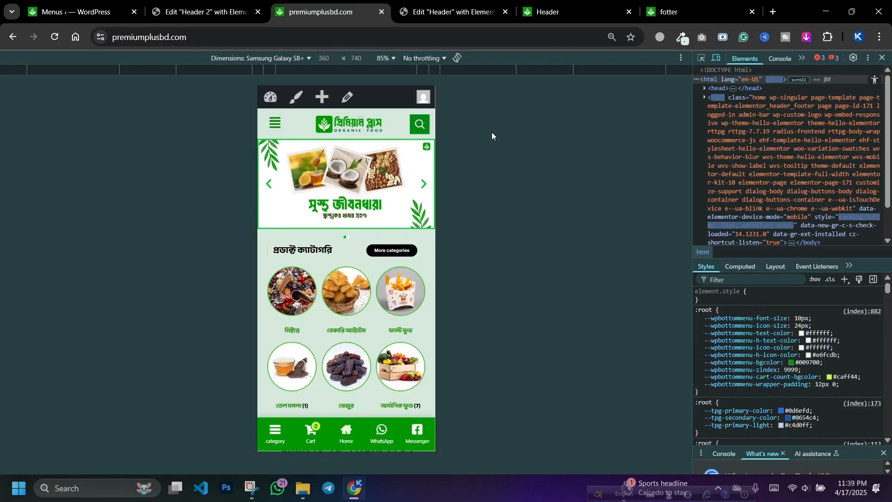
Close the developer tools and examine the desktop homepage from header to footer against the fotter template page
left_click(882, 57)
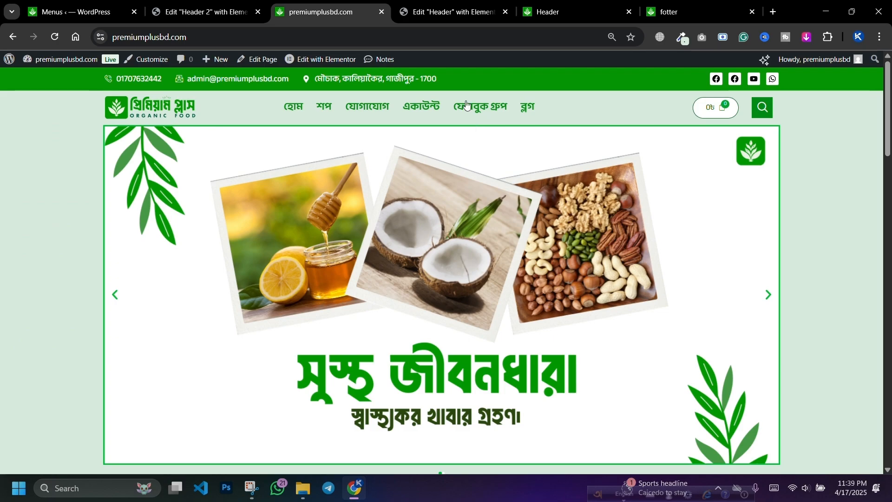
scroll(356, 170, "down", 15)
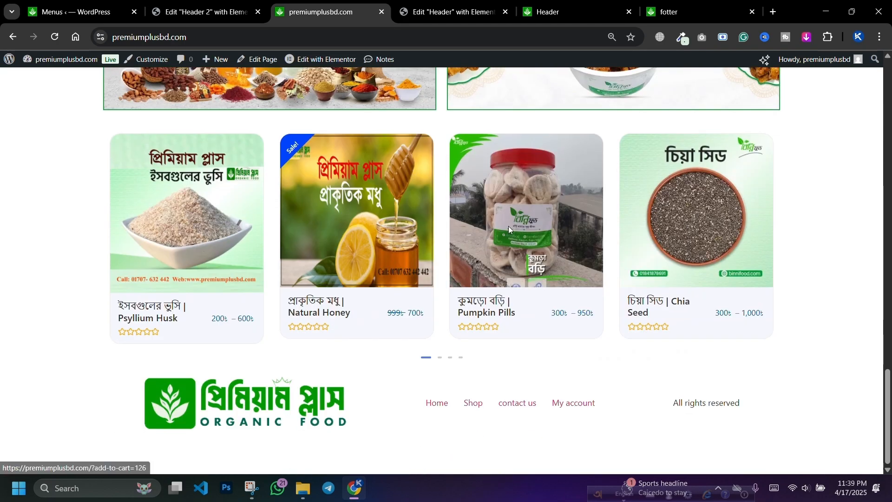
left_click(690, 5)
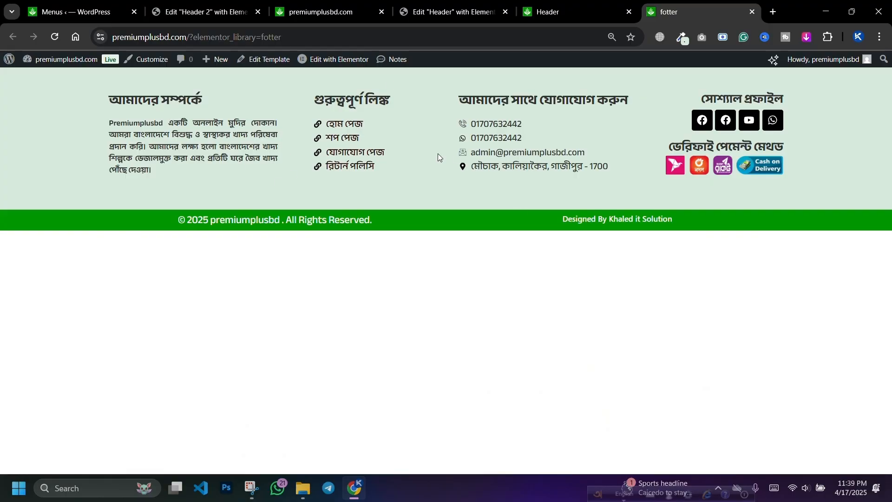
left_click(326, 11)
scroll(396, 270, "up", 10)
scroll(398, 277, "up", 7)
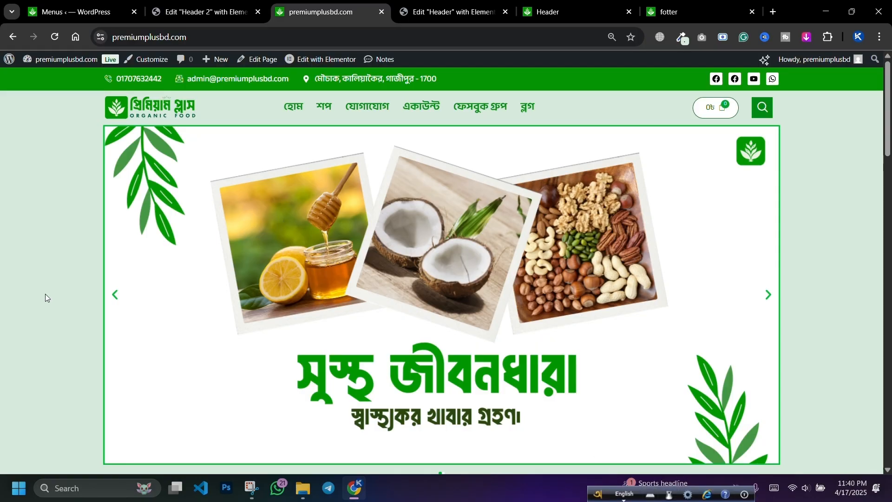
Check the Header 2 template in desktop preview mode against the live homepage
left_click(200, 11)
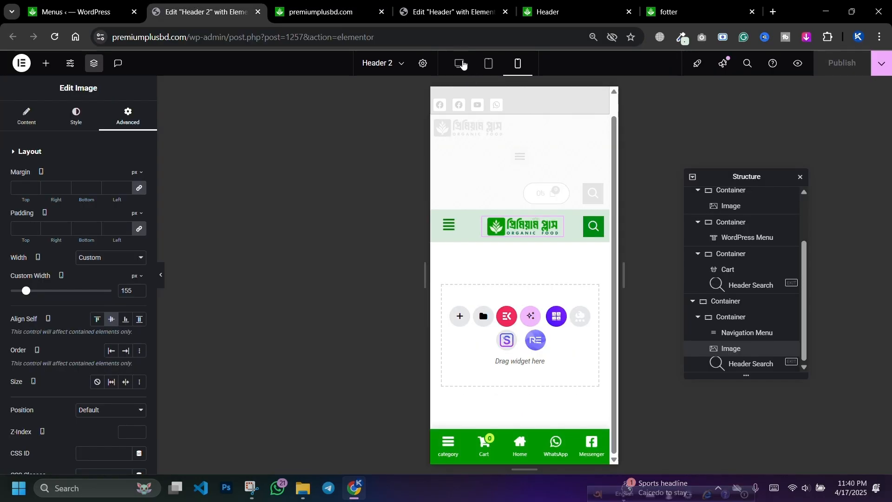
left_click(462, 64)
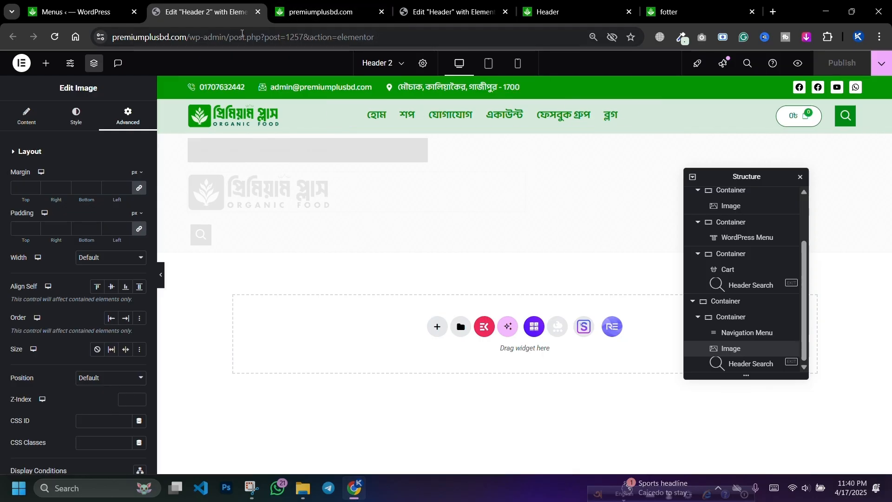
left_click(314, 10)
left_click(552, 10)
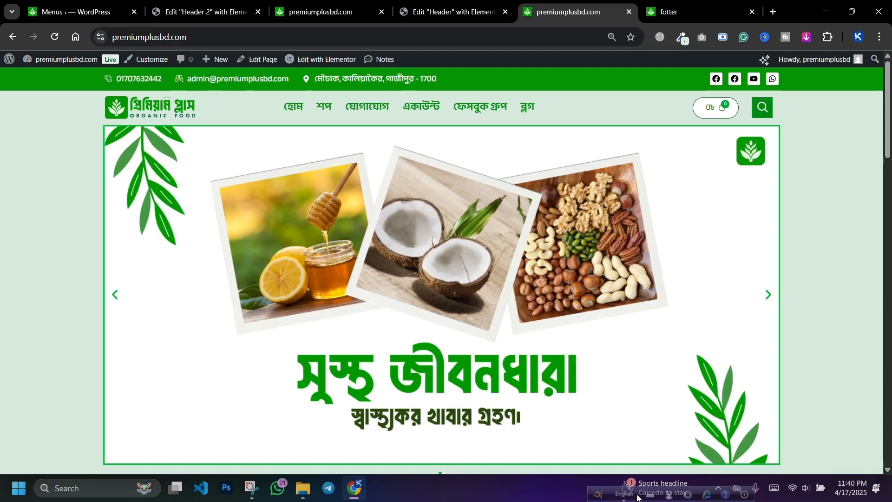
Open the ElementsKit Header Footer templates in the WordPress dashboard and filter the list to footers
left_click(58, 5)
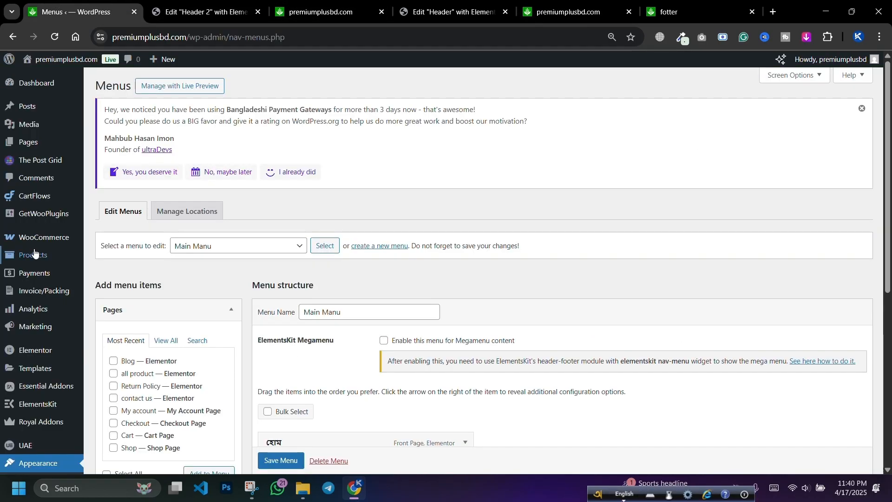
scroll(34, 252, "down", 5)
mouse_move(41, 207)
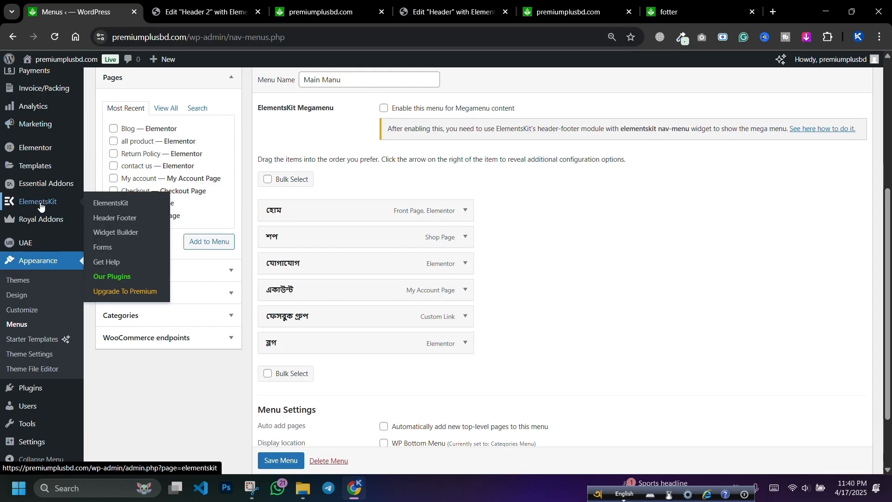
left_click(113, 217)
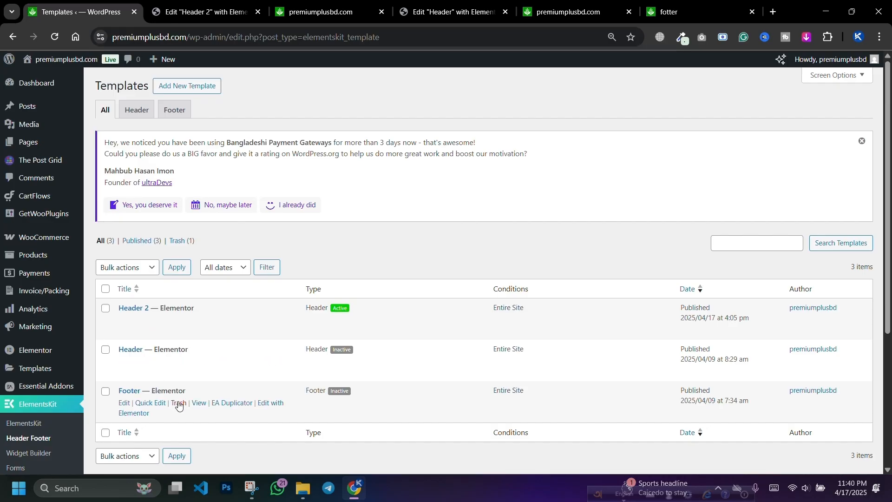
left_click_drag(118, 393, 135, 390)
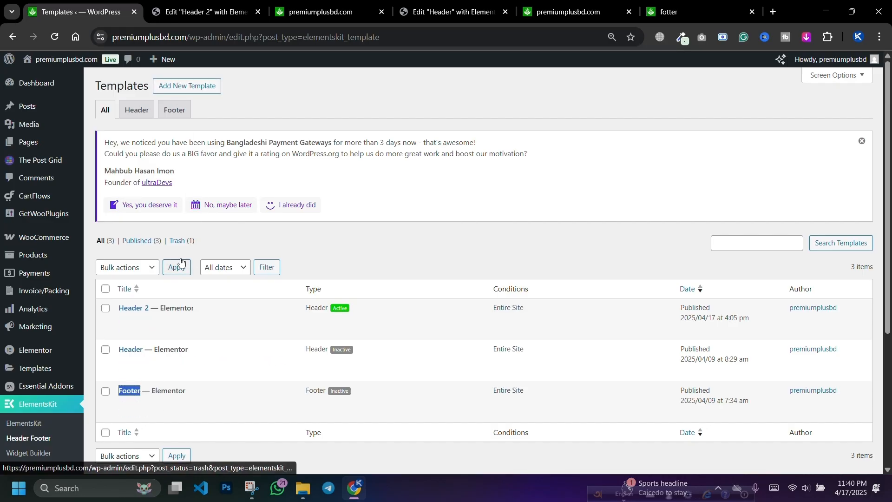
scroll(190, 170, "down", 3)
scroll(140, 186, "up", 3)
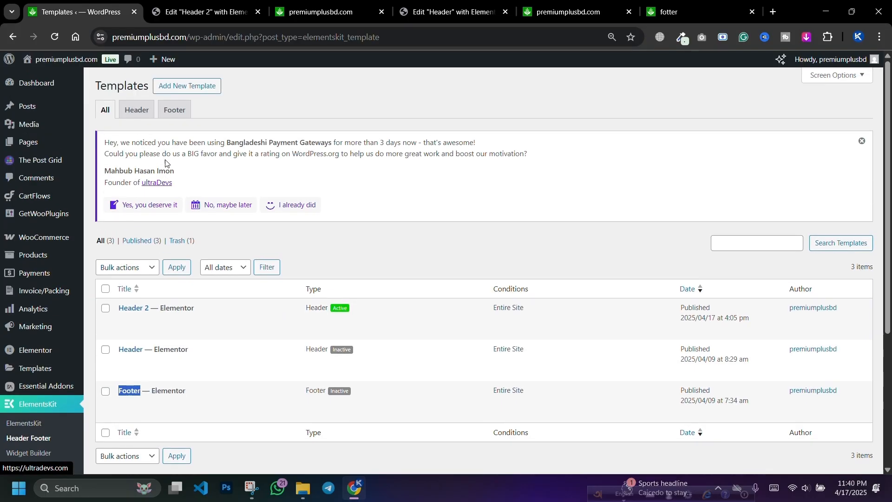
left_click(174, 112)
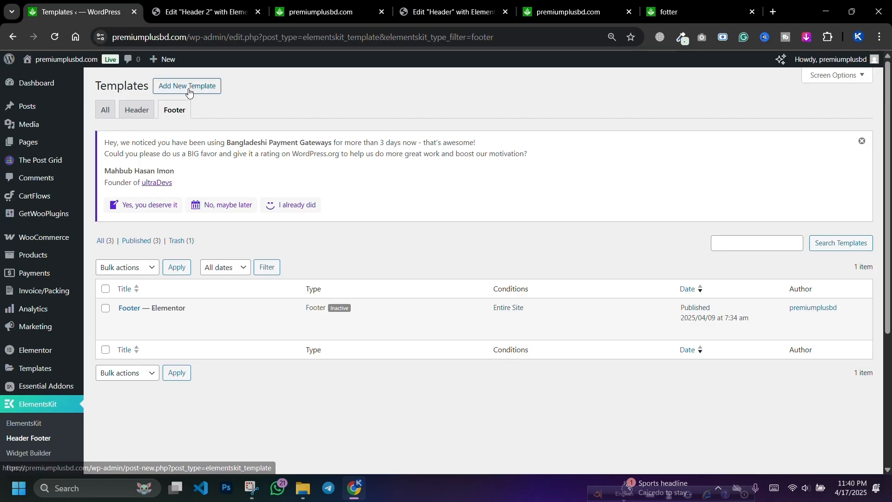
Create an active Footer template titled "Footer 2" for the entire site and open its content in Elementor
left_click(185, 86)
left_click(436, 215)
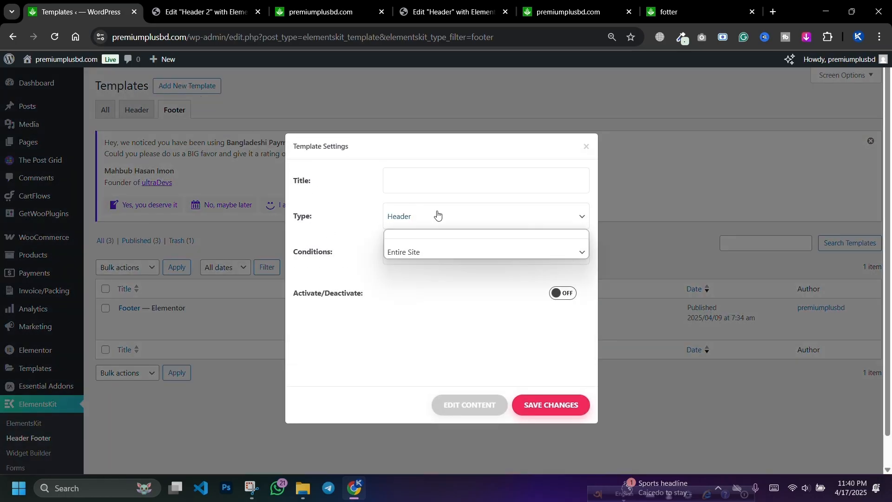
left_click(427, 253)
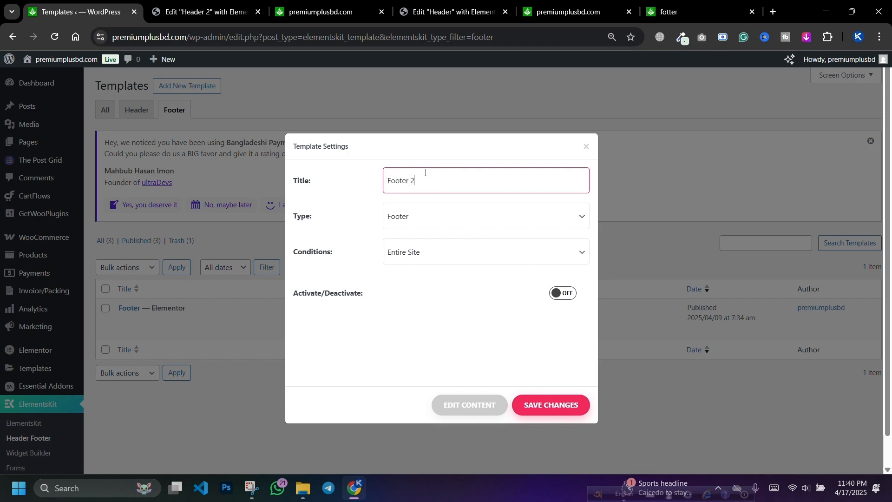
left_click(565, 293)
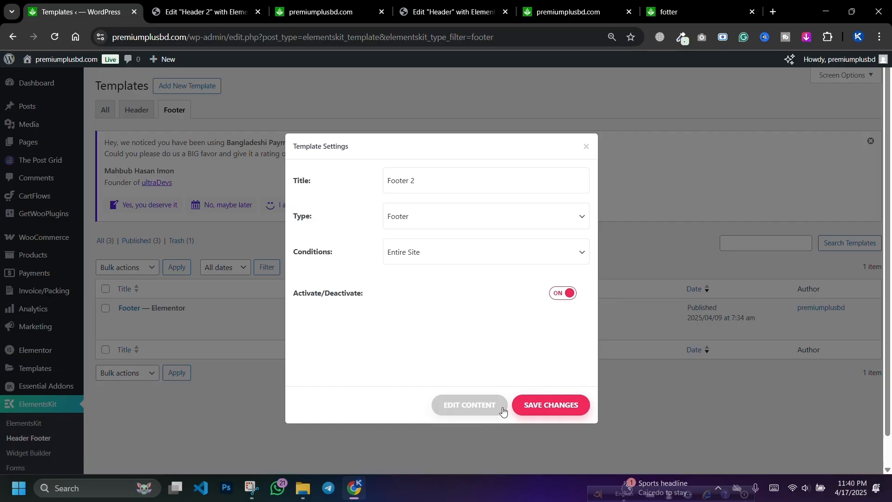
left_click(472, 406)
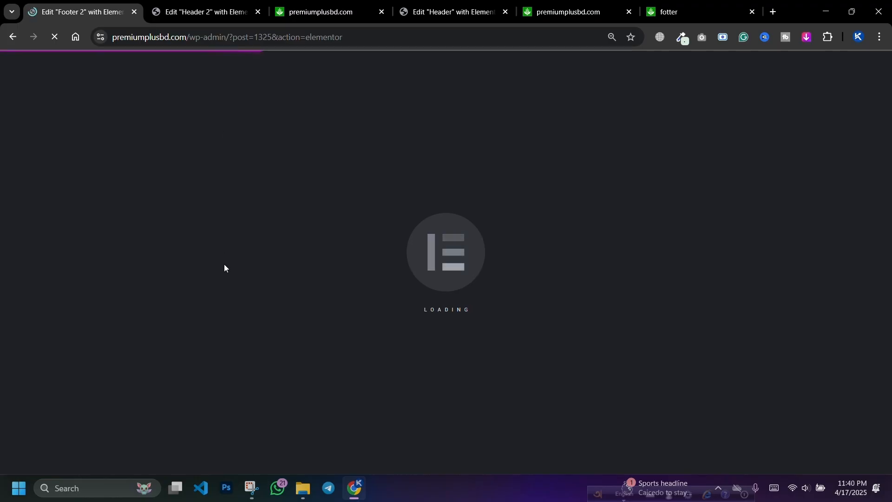
Close the duplicate homepage tab and the browser tabs with the header editors
left_click(342, 4)
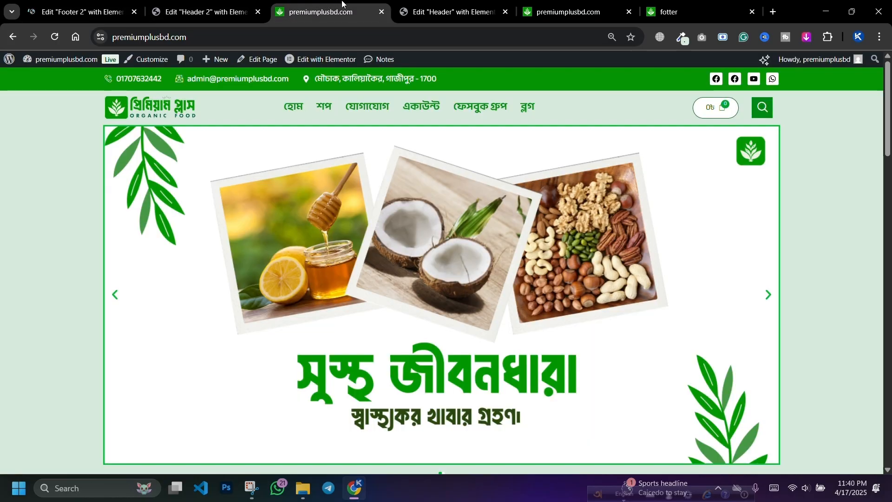
left_click(576, 11)
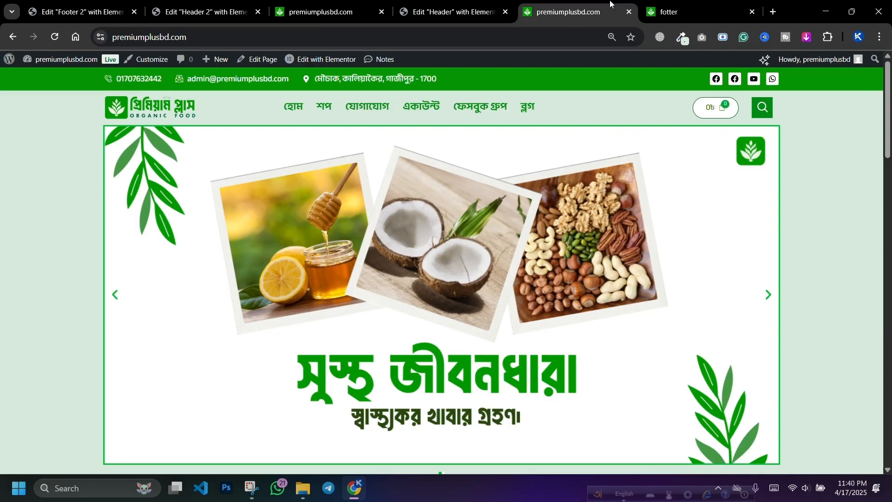
left_click(691, 7)
left_click(626, 10)
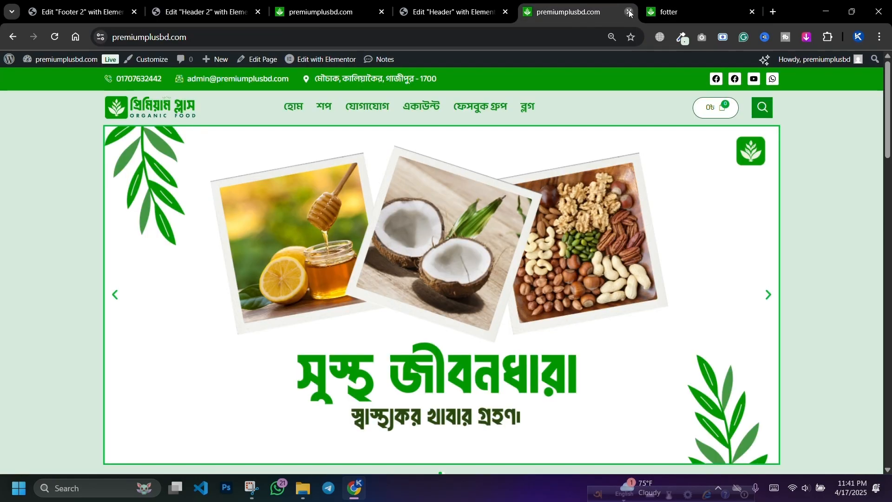
left_click(630, 12)
left_click(266, 5)
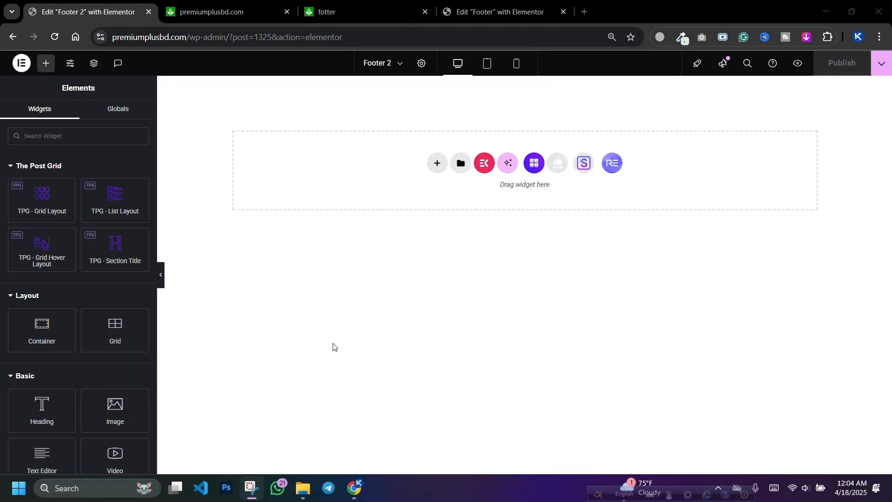
Examine the live homepage down to its end and the columns of the original Footer template in its editor
left_click(210, 6)
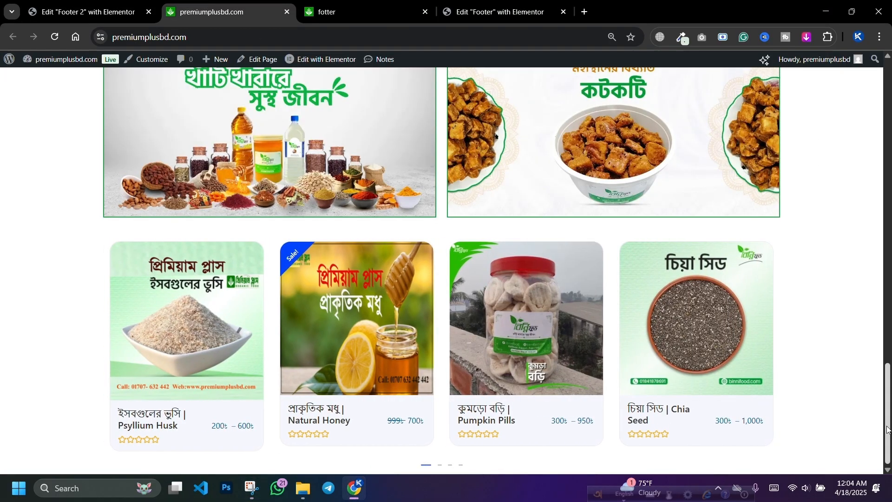
scroll(647, 424, "up", 20)
scroll(610, 199, "down", 7)
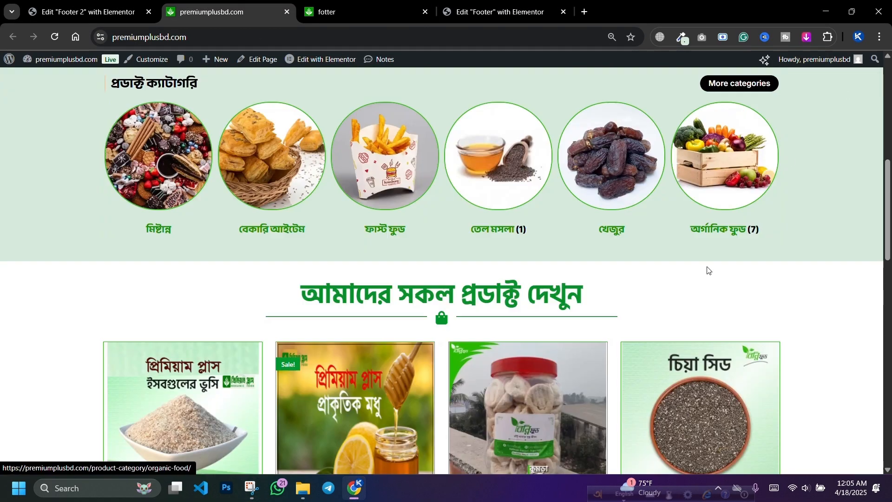
scroll(707, 271, "down", 10)
left_click(545, 10)
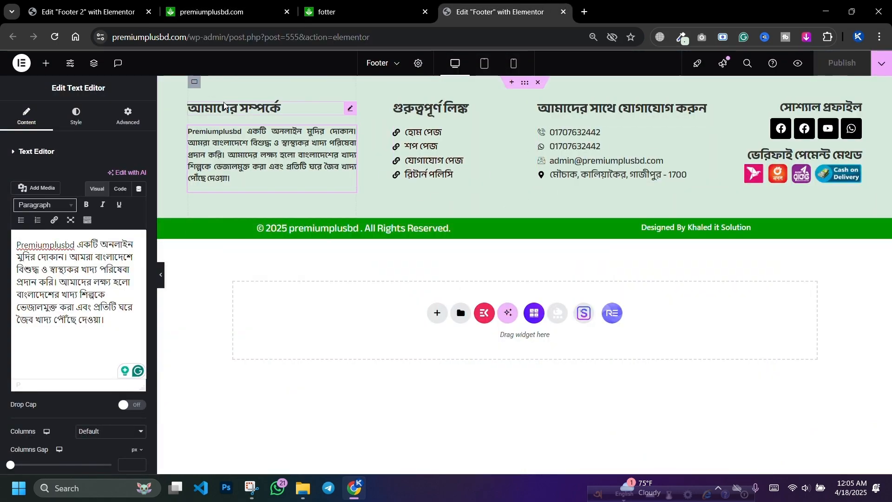
left_click(267, 109)
left_click(283, 169)
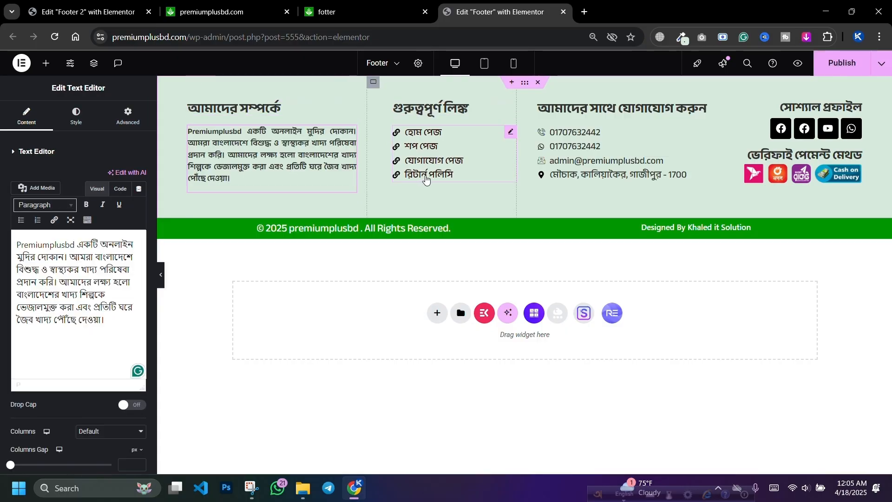
left_click(208, 3)
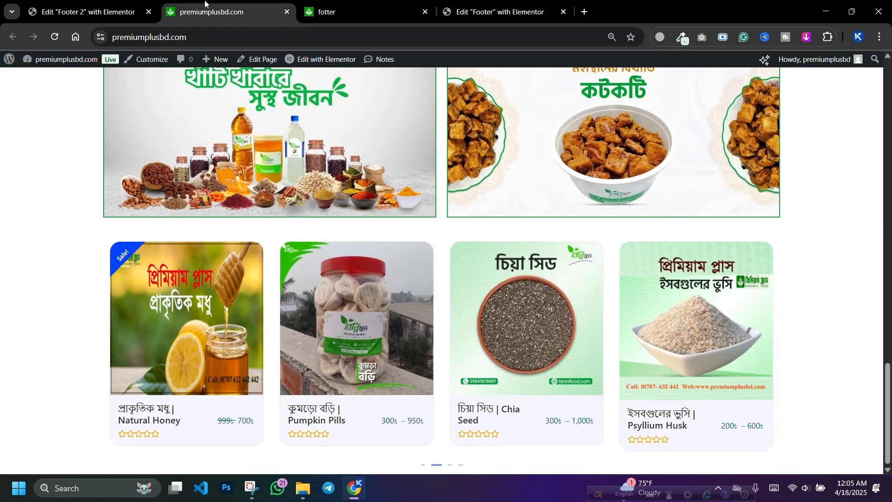
In the Footer 2 editor, add a single flexbox container and set its boxed content width to 1290 px
left_click(86, 11)
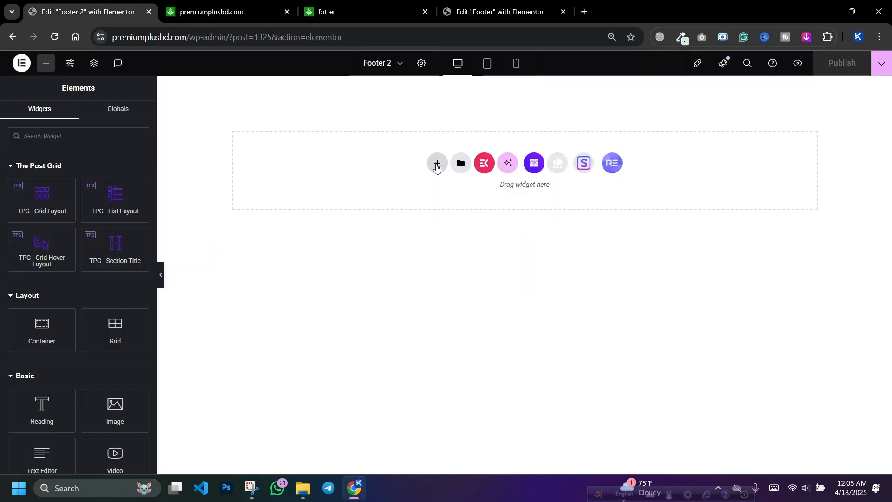
left_click(437, 162)
left_click(470, 191)
left_click(387, 190)
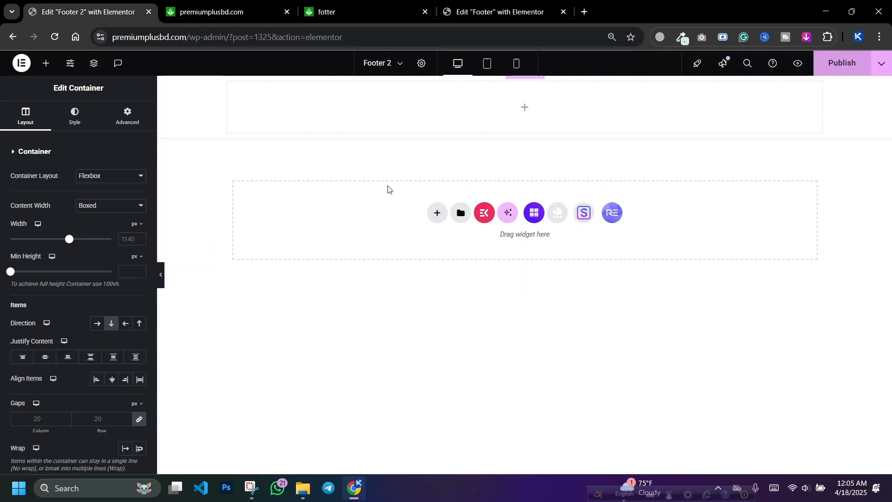
left_click(133, 239)
type("12")
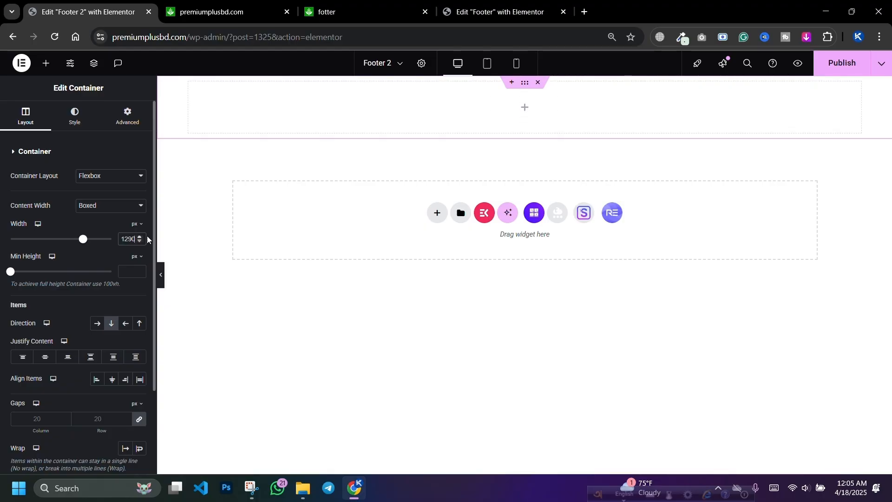
type("90")
Set the container's margins to 0 and its padding to 50 top, 20 bottom and 0 on the sides, and publish
left_click(122, 122)
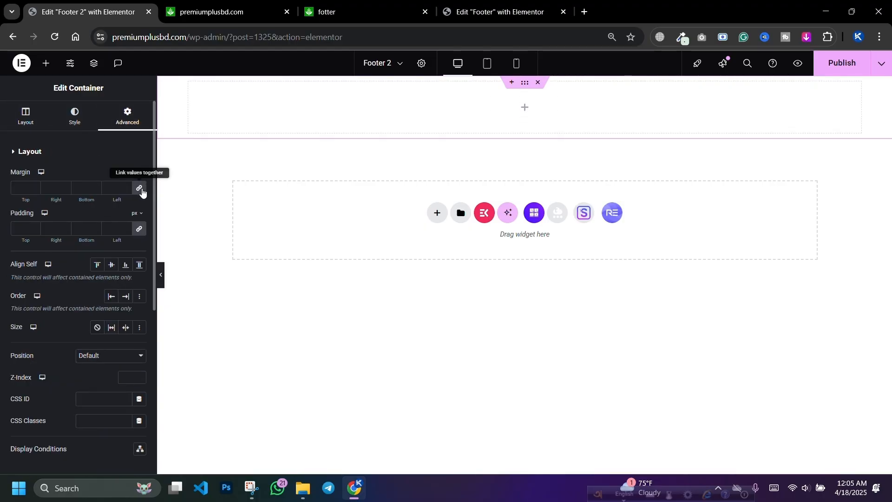
left_click(140, 190)
left_click(139, 228)
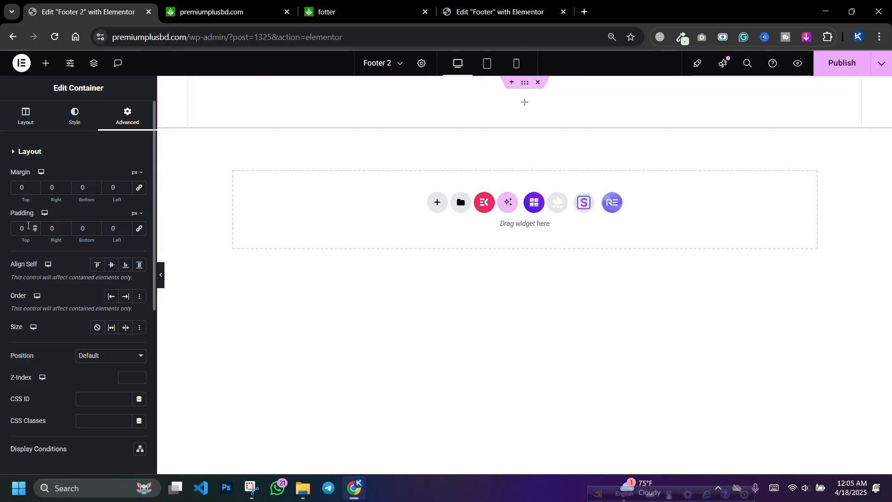
left_click(16, 226)
type("3")
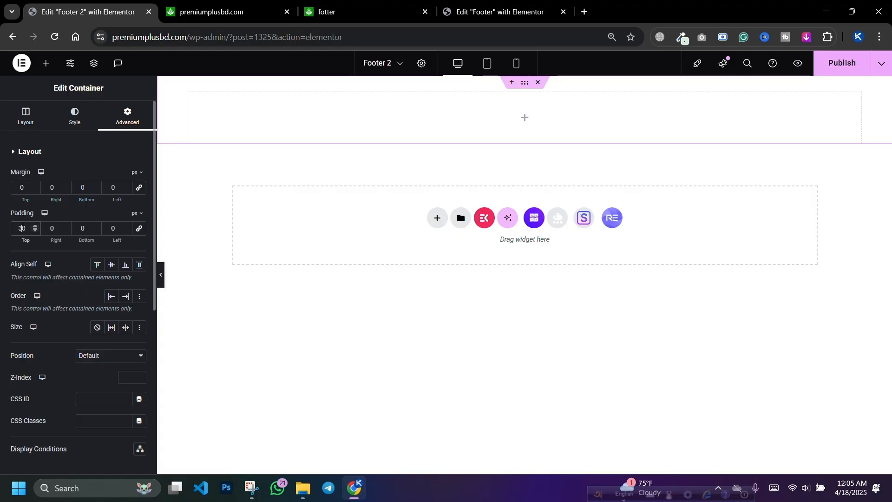
key("BackSpace")
type("5")
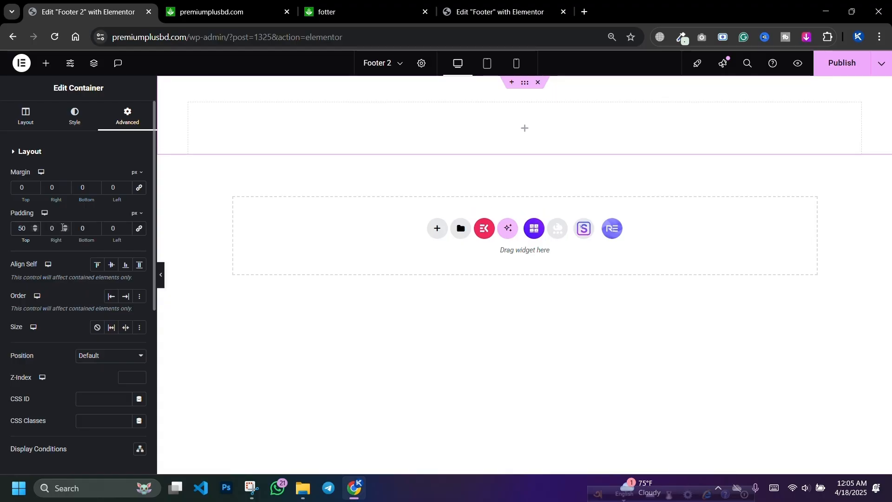
type("5")
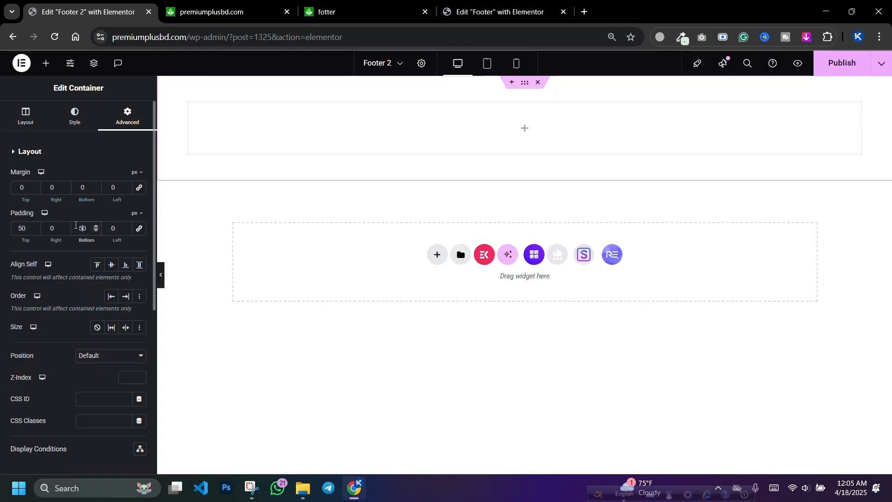
key("BackSpace")
type("20")
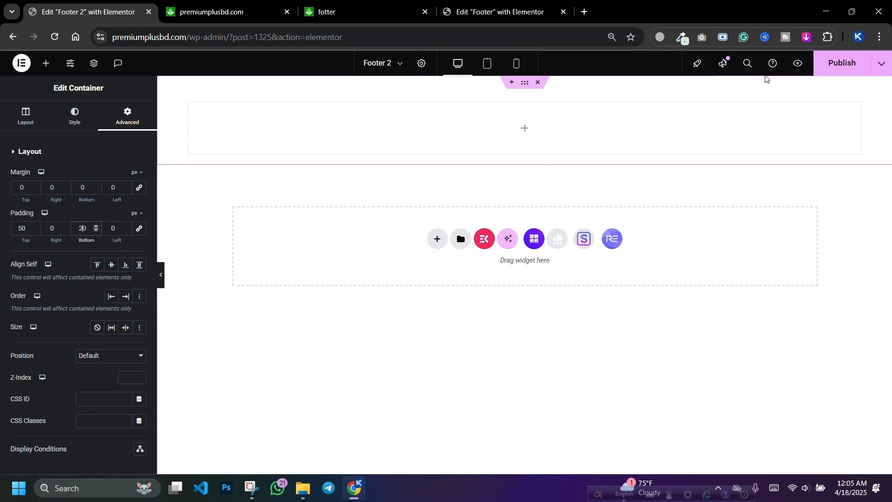
left_click(827, 71)
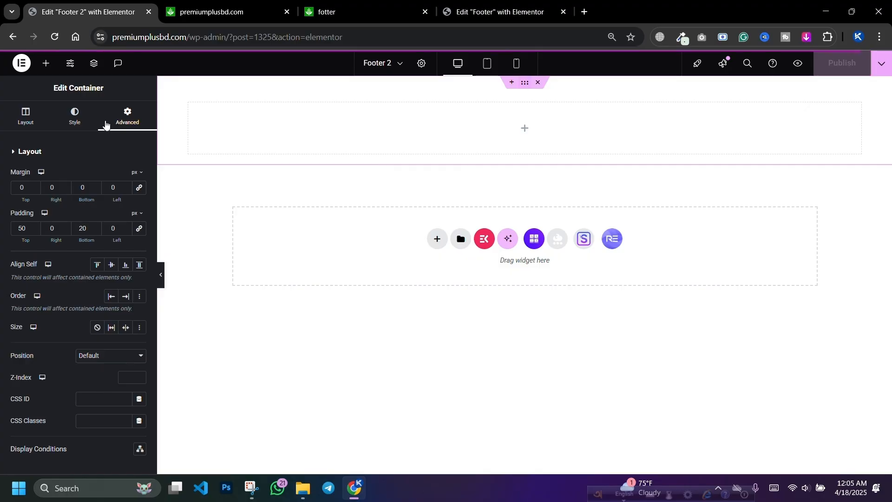
Copy the original Footer's main container and paste its style onto the Footer 2 container
left_click(348, 4)
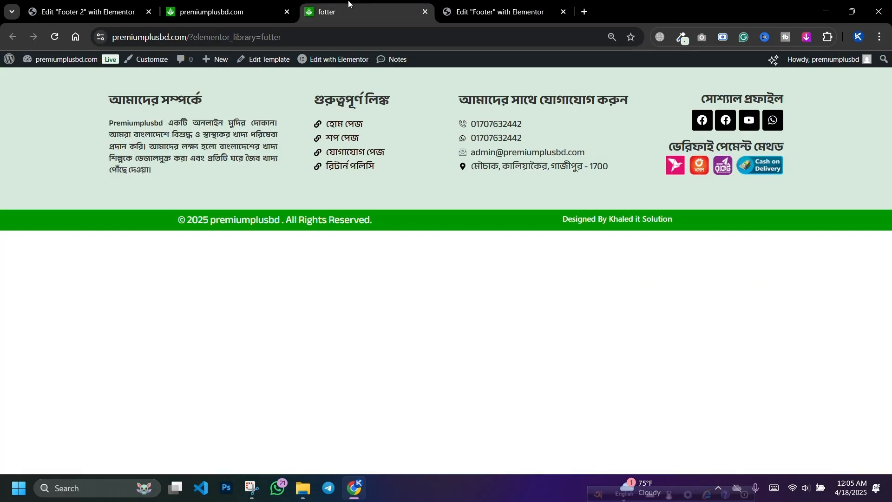
left_click(255, 8)
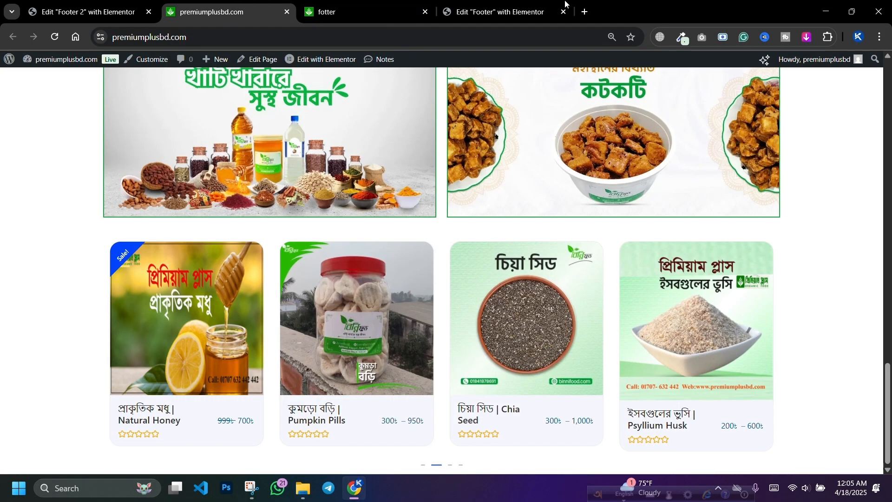
left_click(510, 13)
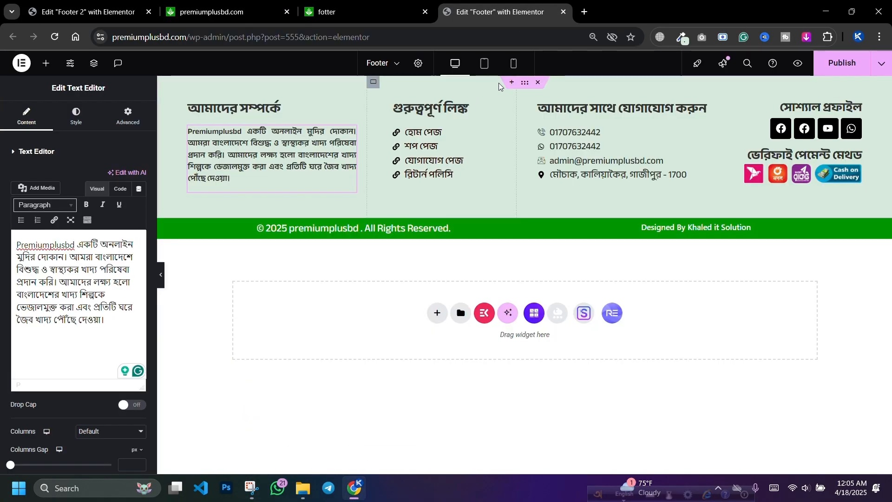
left_click(524, 83)
right_click(523, 84)
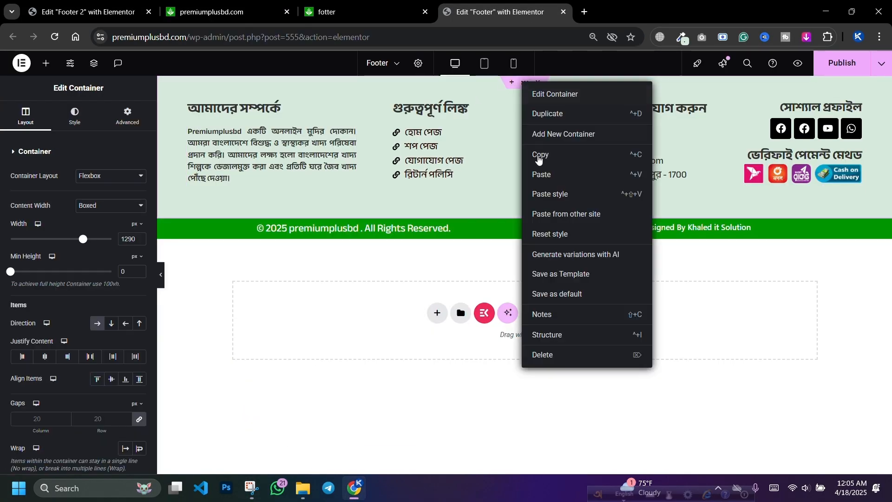
left_click(539, 156)
left_click(88, 12)
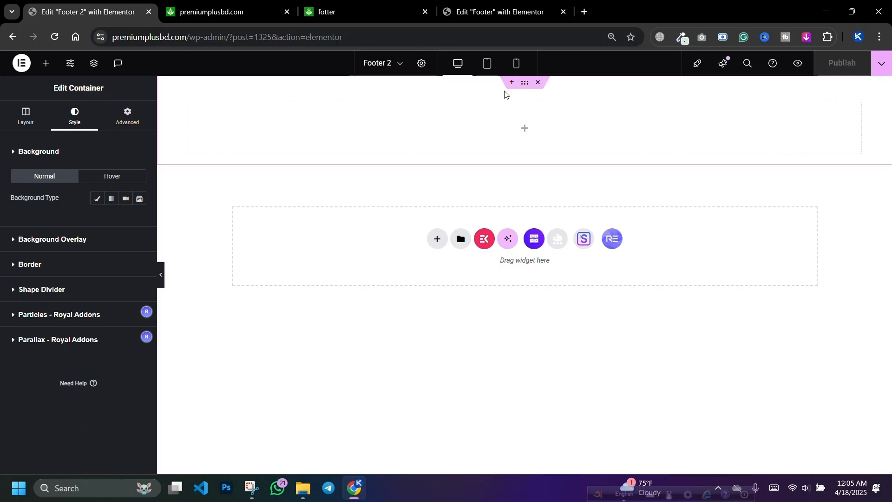
right_click(521, 85)
left_click(566, 199)
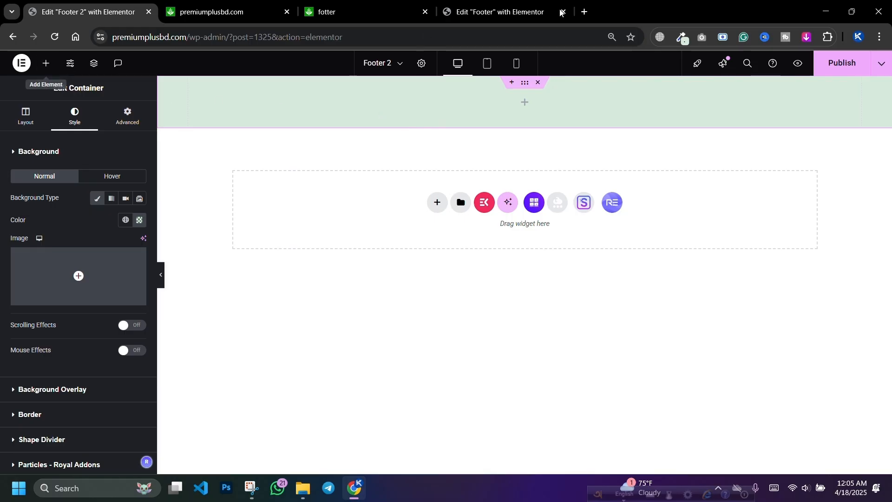
Examine the column layout of the original footer on its preview page and the column width settings in its editor
left_click(307, 4)
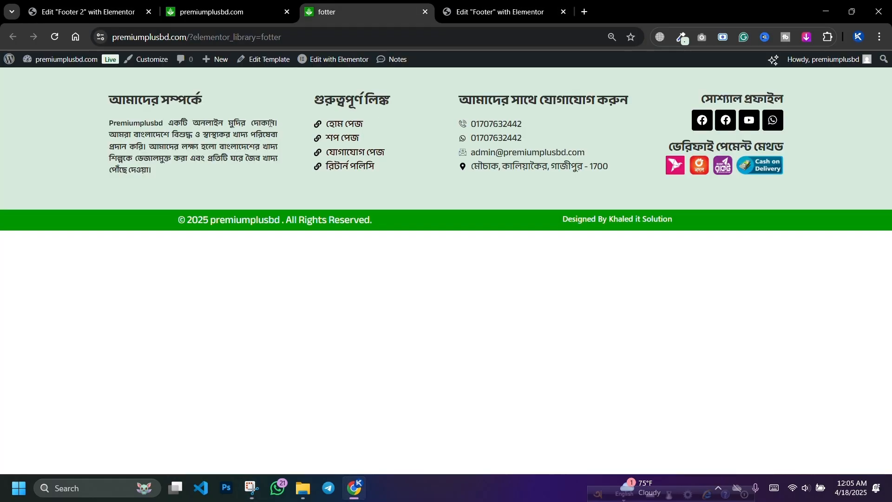
left_click_drag(108, 96, 856, 175)
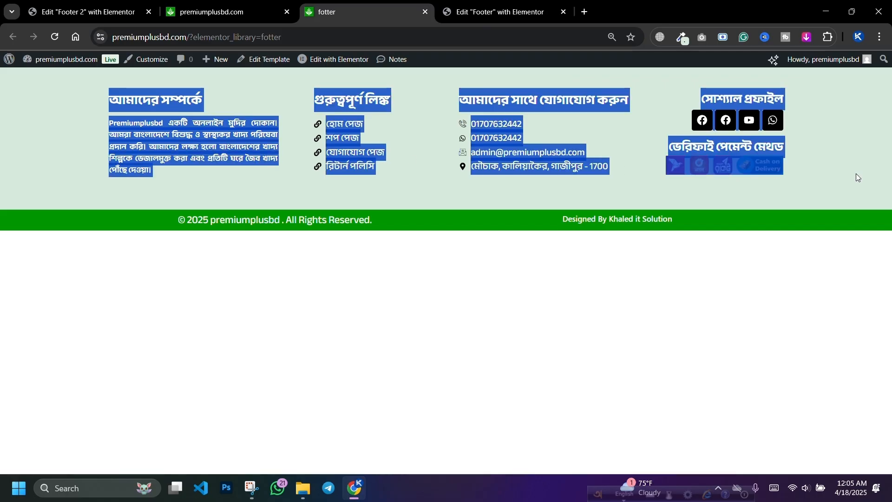
left_click(250, 189)
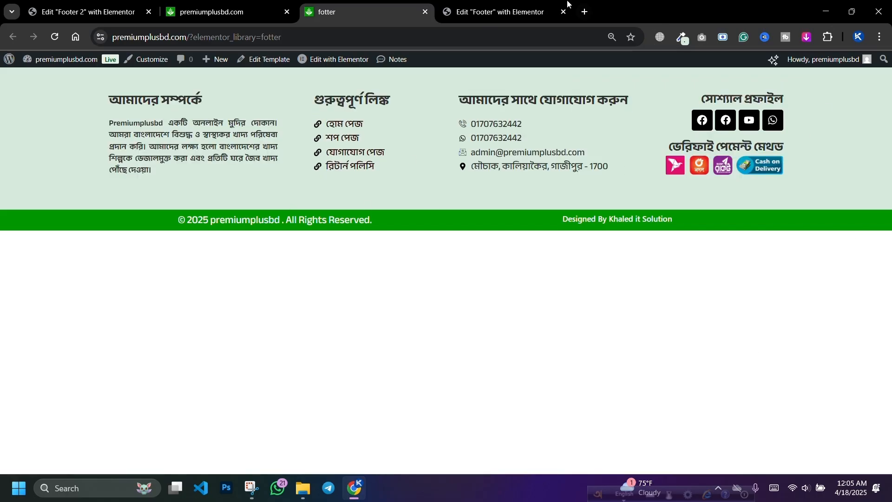
left_click(499, 12)
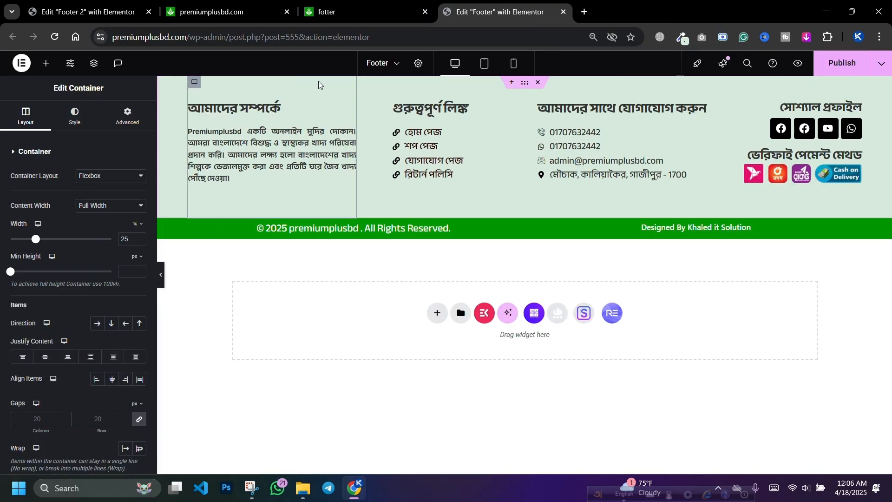
left_click(373, 82)
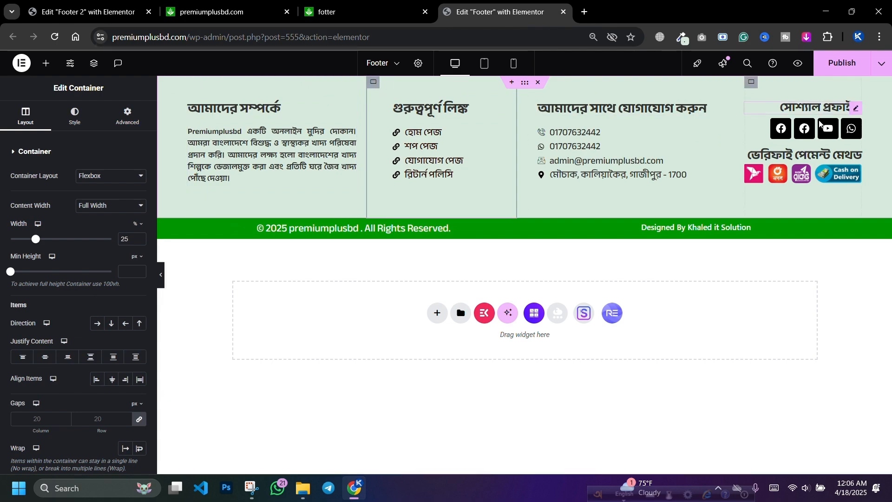
In the Footer 2 editor, add a container inside the main container and duplicate it three times to form four columns
key("ctrl+Tab")
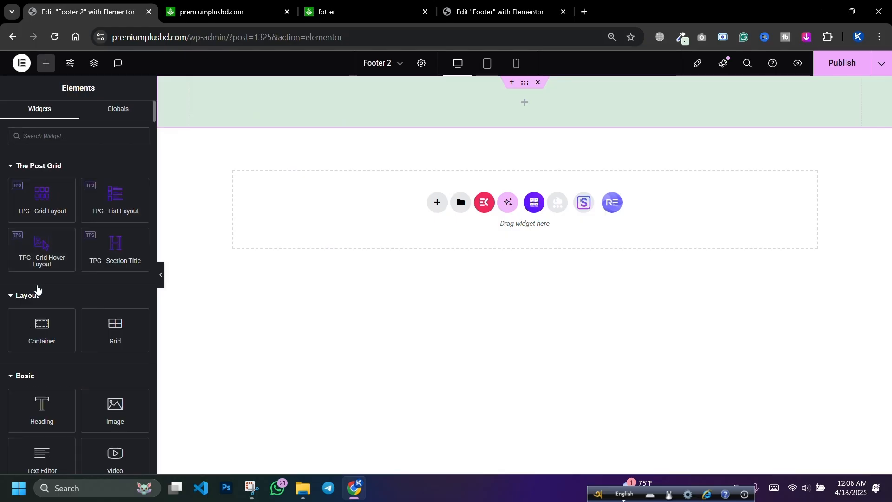
left_click_drag(42, 345, 251, 101)
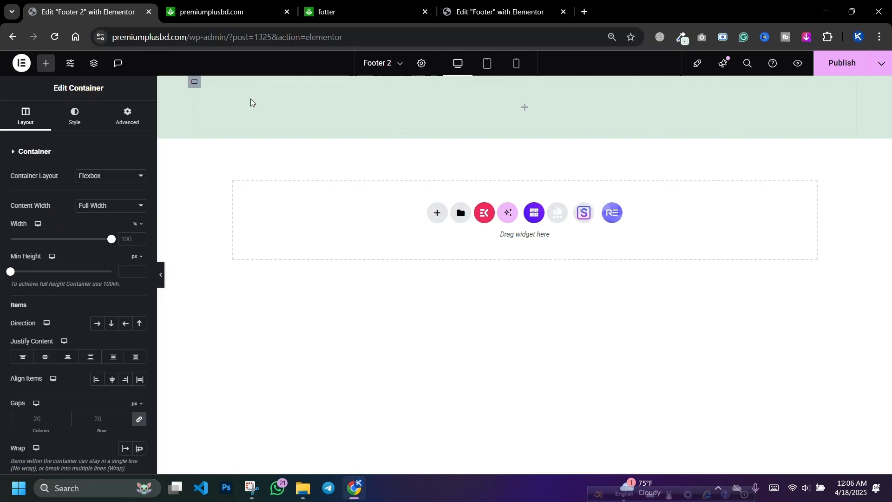
left_click(94, 64)
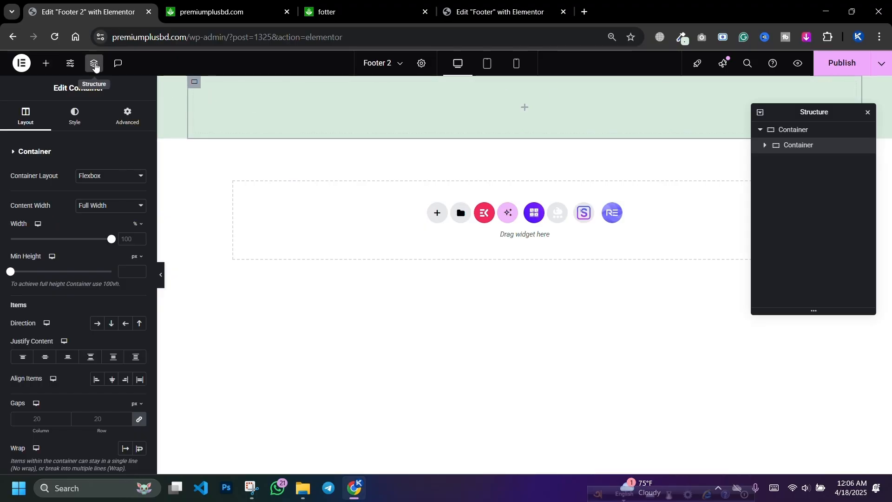
right_click(800, 147)
left_click(802, 179)
right_click(796, 162)
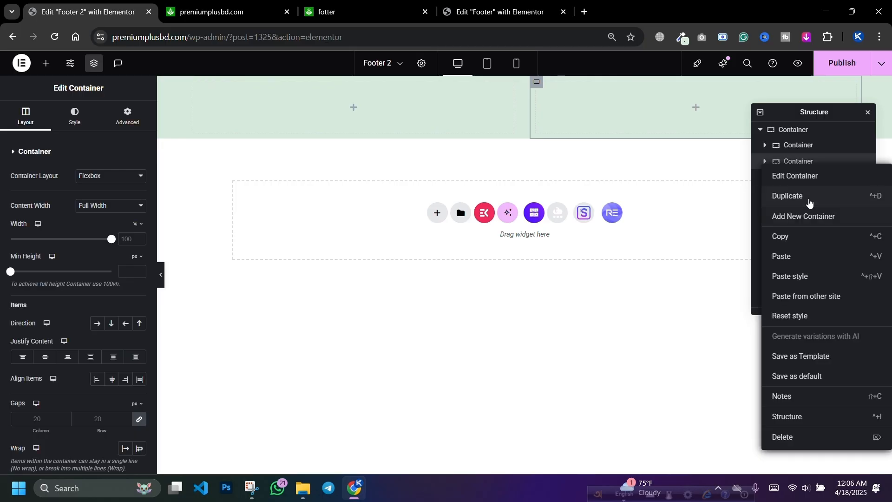
left_click(809, 202)
right_click(796, 179)
left_click(802, 212)
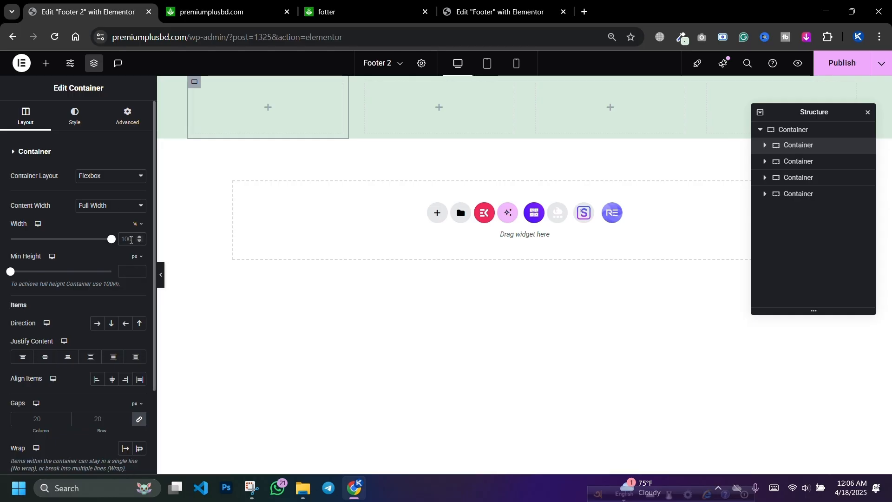
Set the widths of the first and second inner containers to 20% each
left_click(131, 240)
type("40")
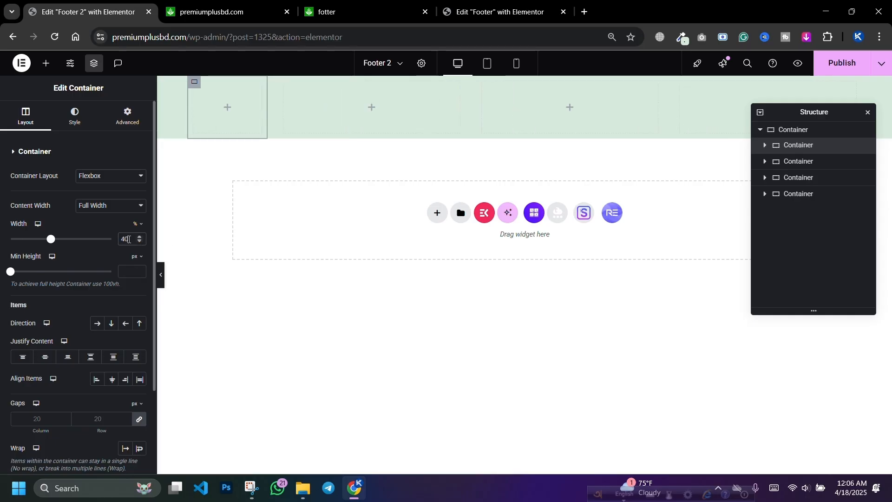
key("ctrl+a")
type("2")
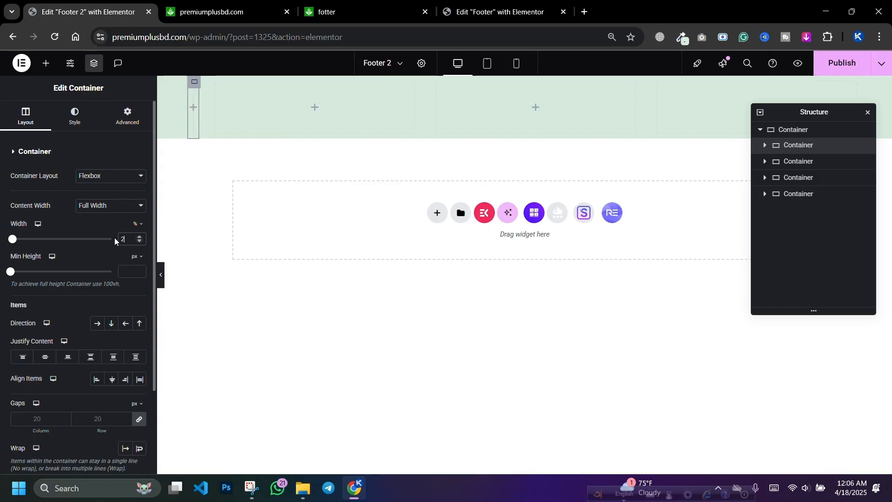
type("0")
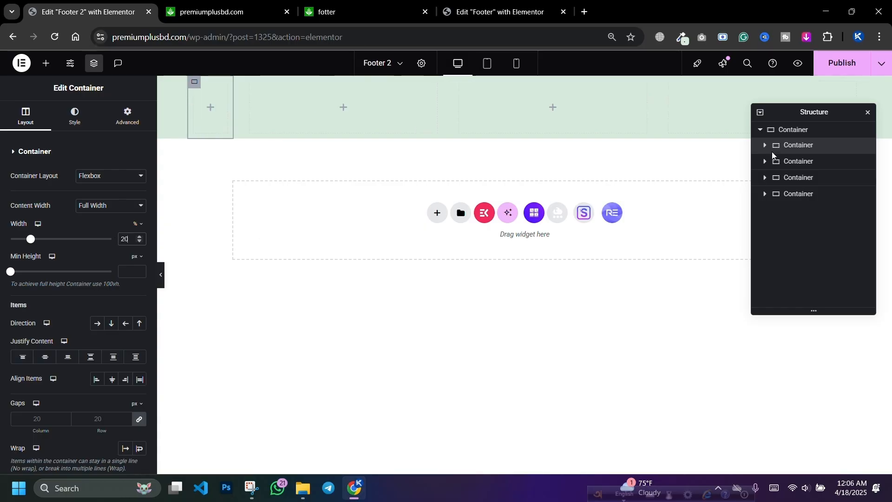
left_click(793, 161)
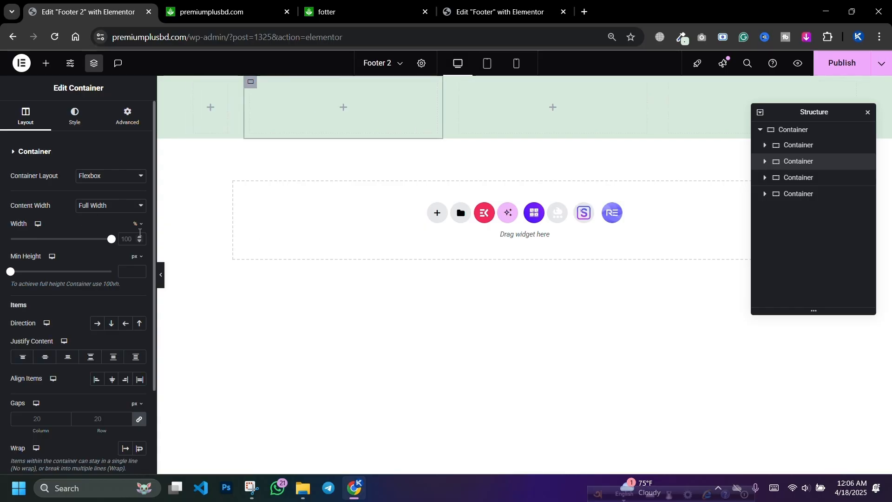
left_click(130, 234)
type("2")
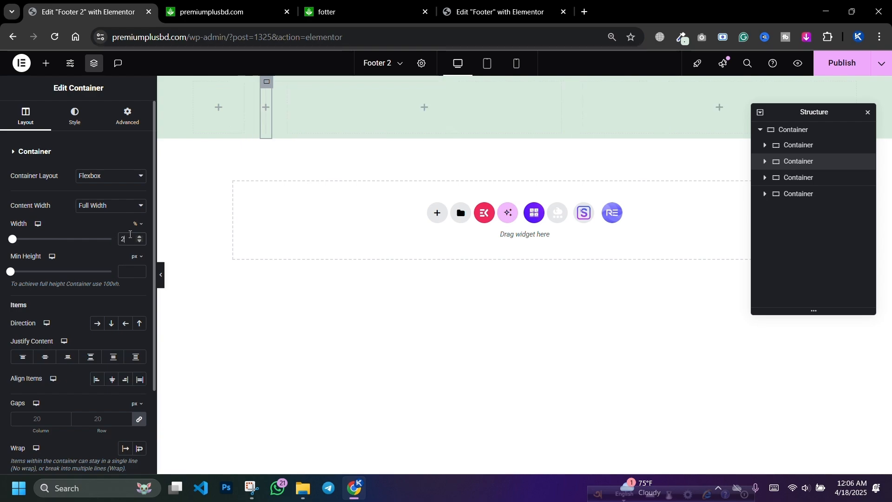
type("0")
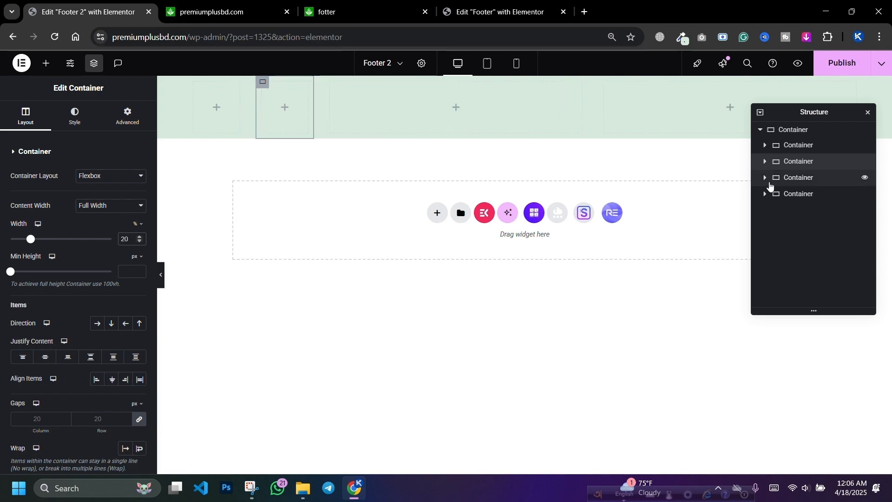
Set the width of the third inner container to 40%
left_click(771, 179)
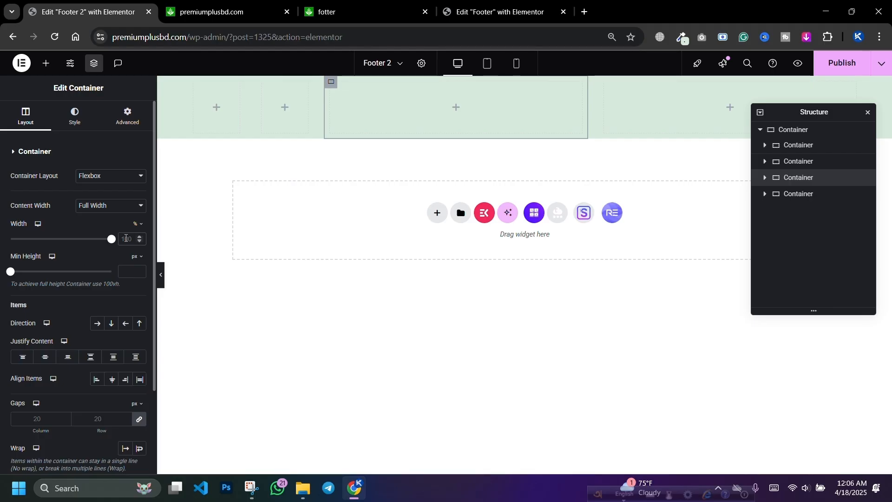
left_click(126, 238)
type("2")
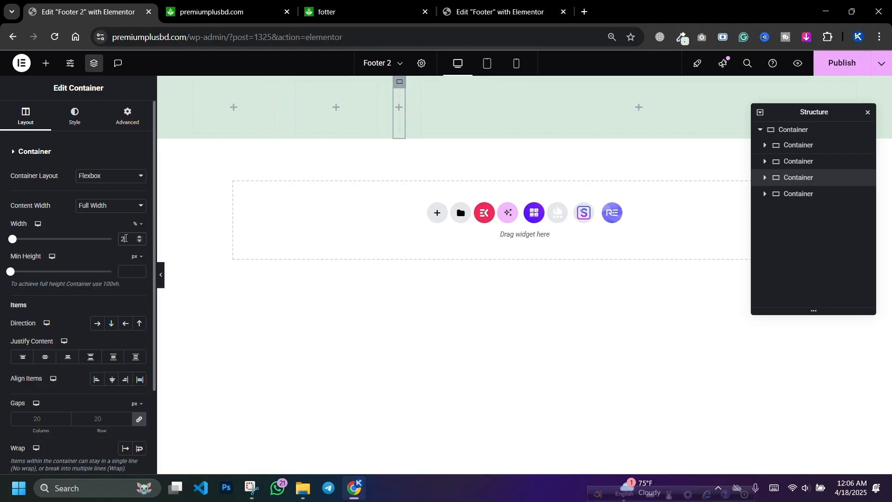
key("BackSpace")
type("40")
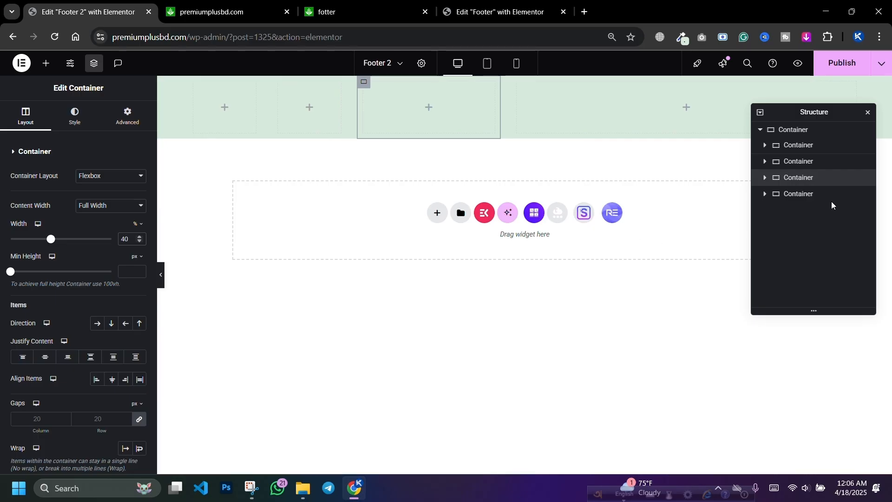
Set the width of the fourth inner container to 20%
left_click(806, 194)
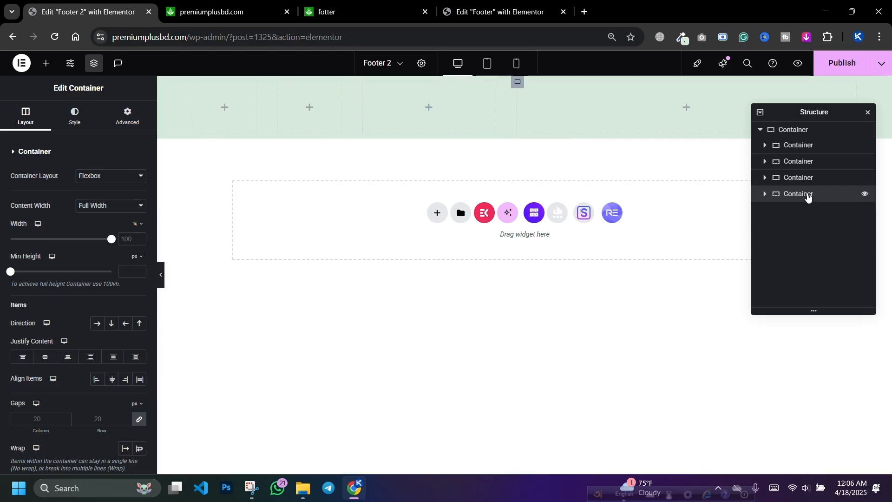
left_click(141, 238)
left_click(141, 238)
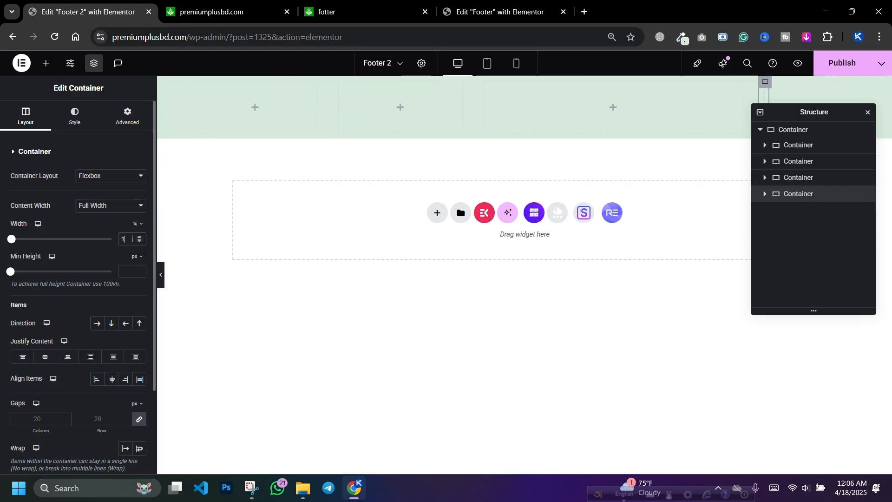
type("0")
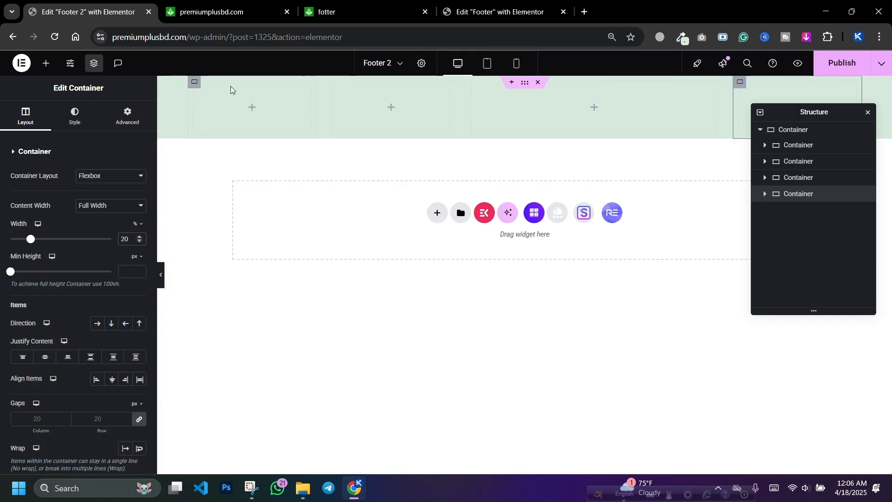
Set the widths of the first and second inner containers to 25% each and the third to 30%
left_click(194, 82)
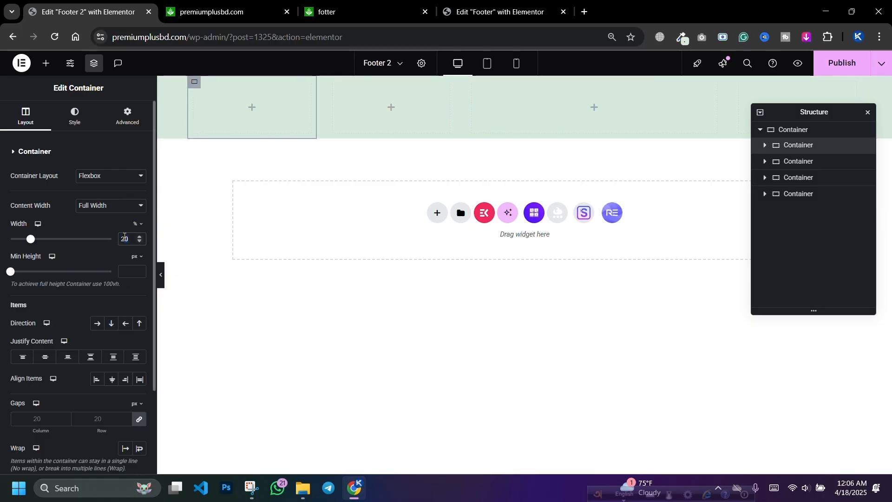
type("5")
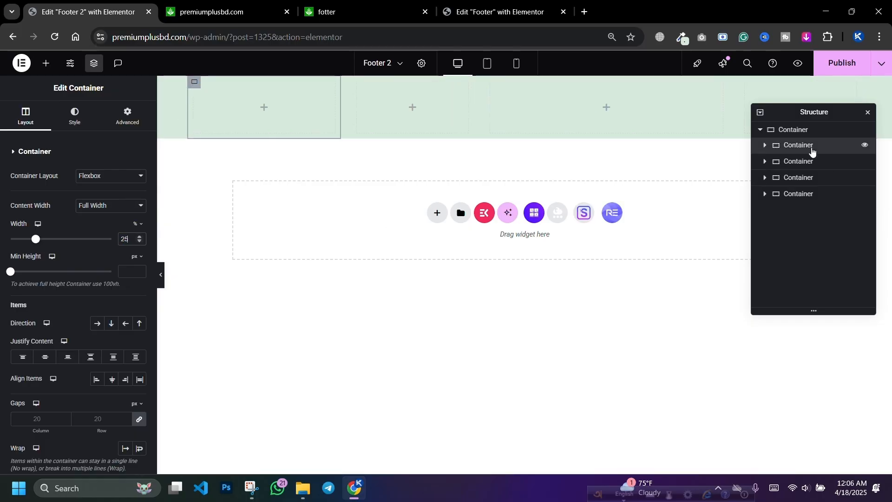
left_click(806, 161)
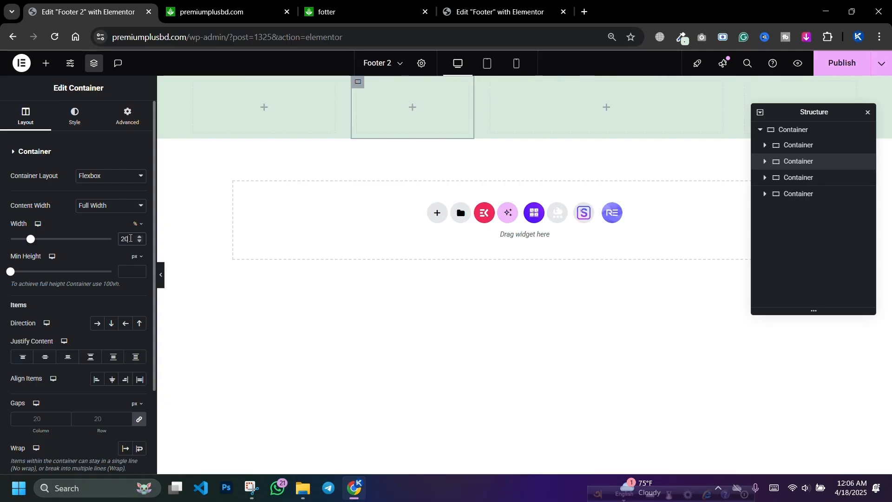
type("25")
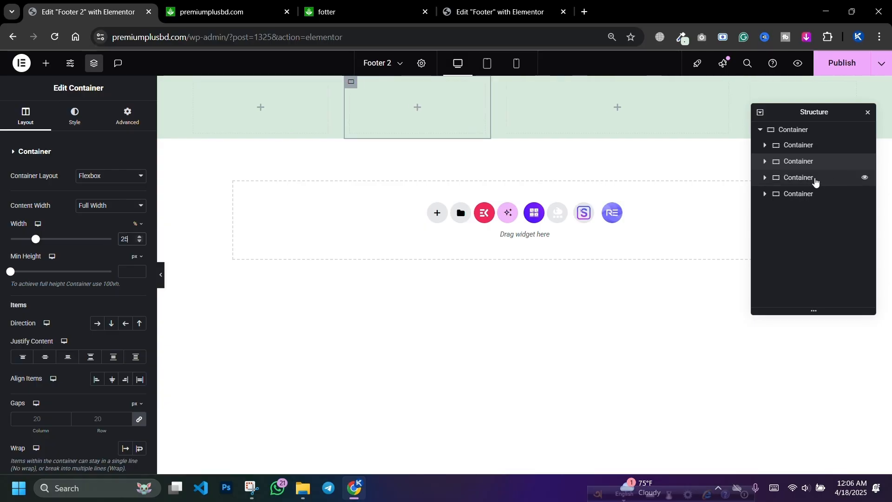
left_click(814, 180)
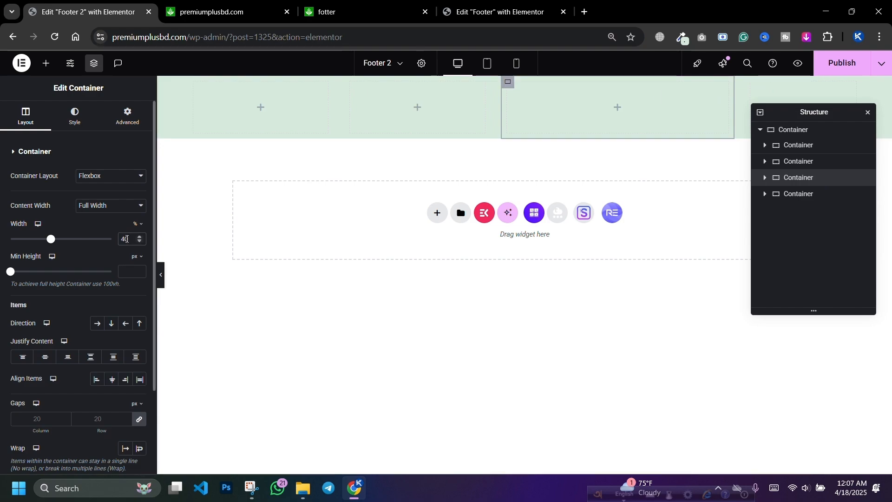
double_click(127, 239)
type("30")
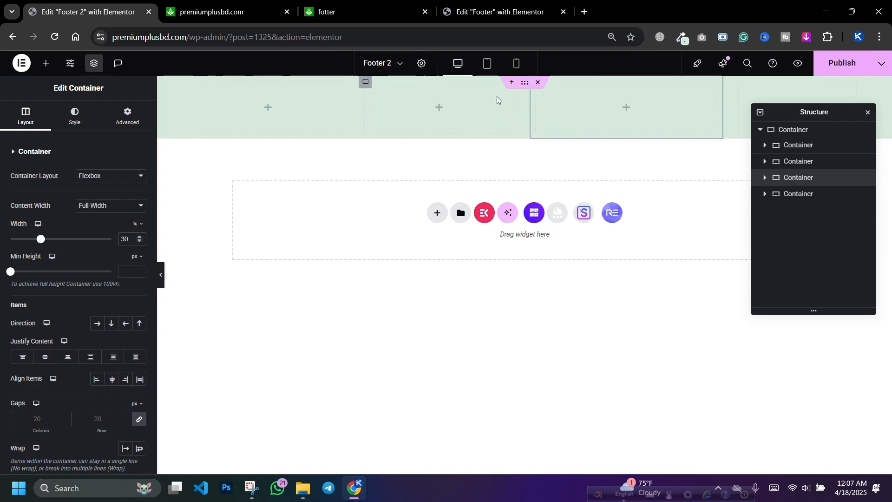
Set the outer container's direction to horizontal row and its justify content to Space Between
left_click(525, 83)
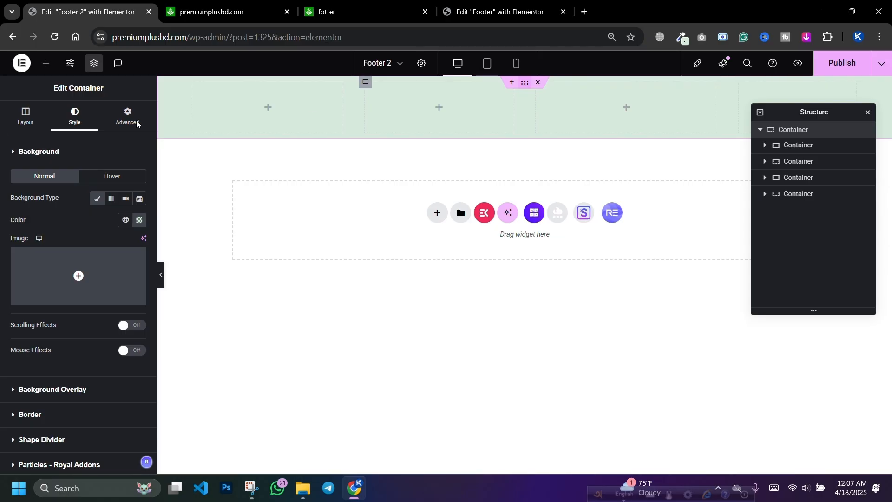
left_click(24, 116)
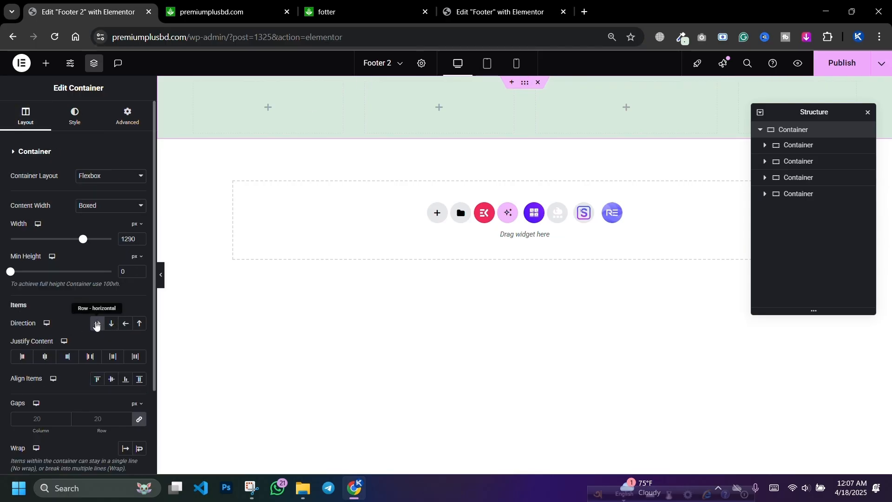
left_click(97, 324)
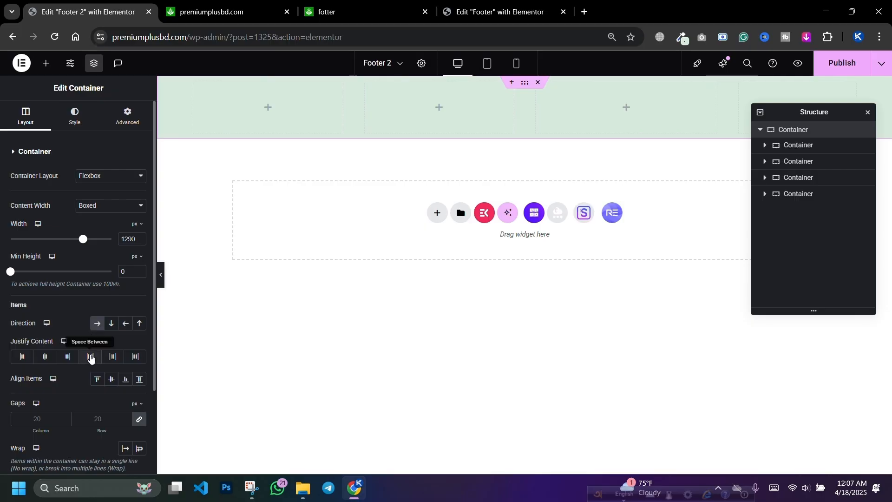
left_click(90, 357)
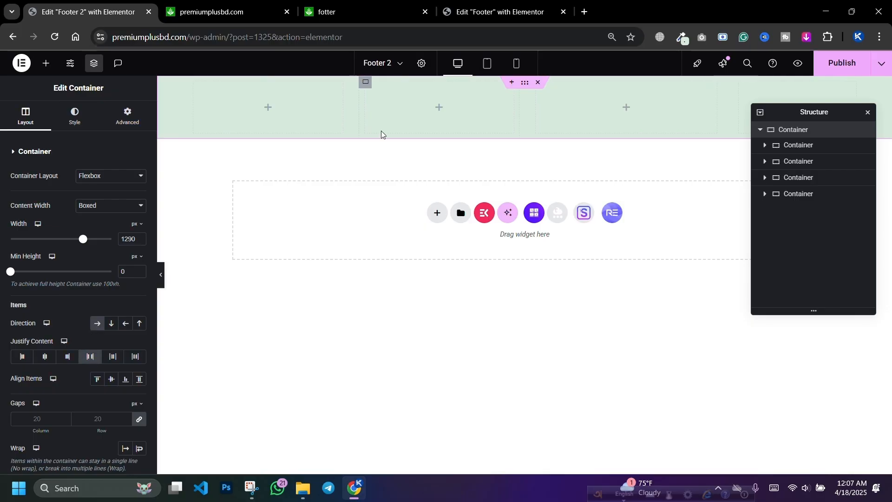
Check the first column of the existing footer, and add a Heading and a Text Editor widget to the first inner container
left_click(45, 63)
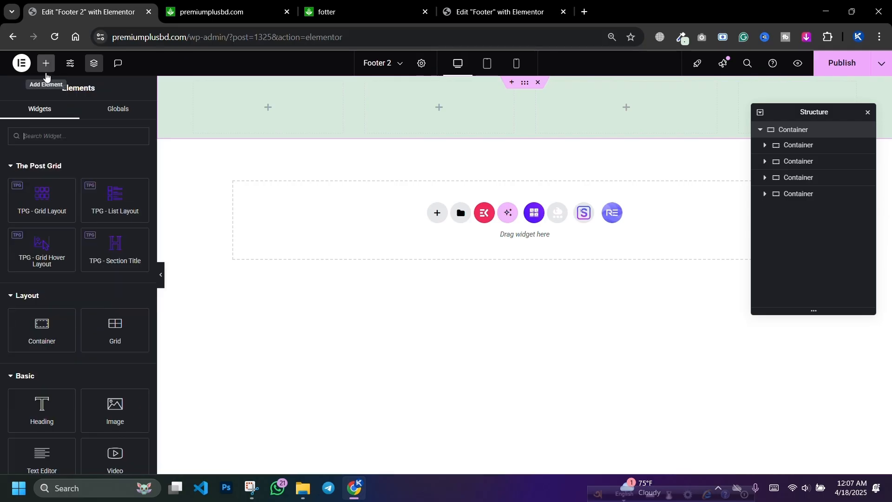
left_click(359, 5)
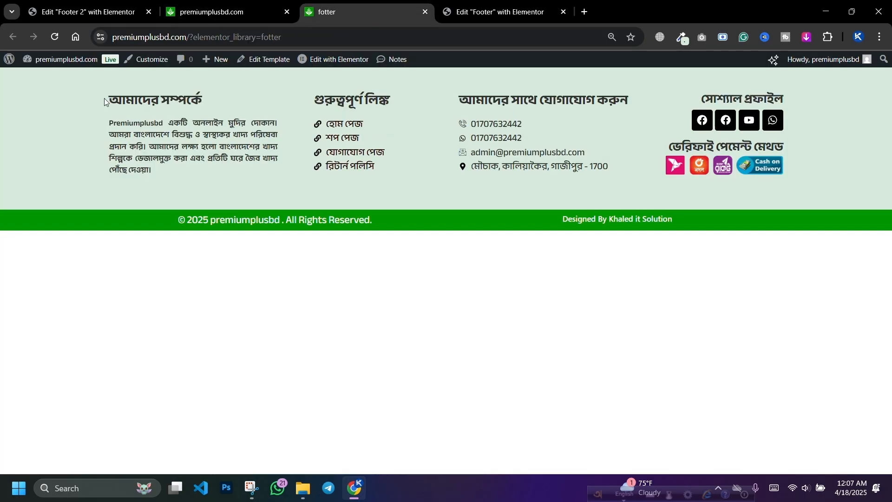
left_click_drag(105, 102, 222, 97)
left_click_drag(167, 171, 98, 123)
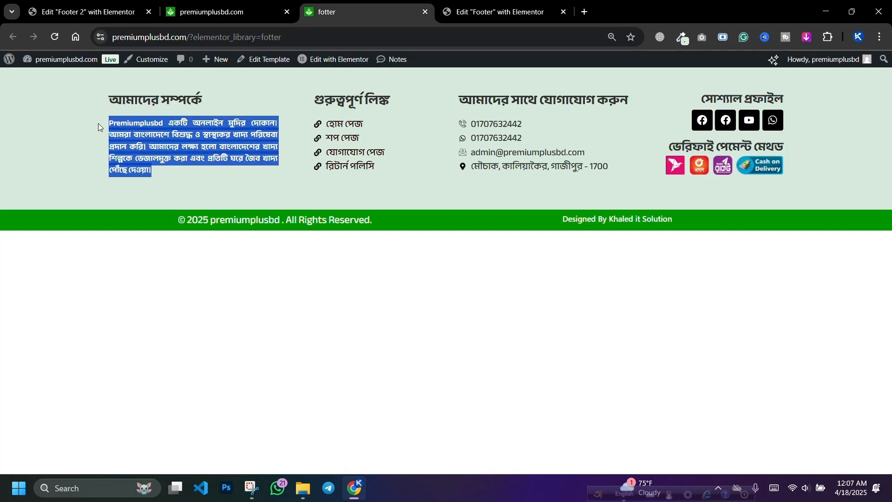
left_click(131, 7)
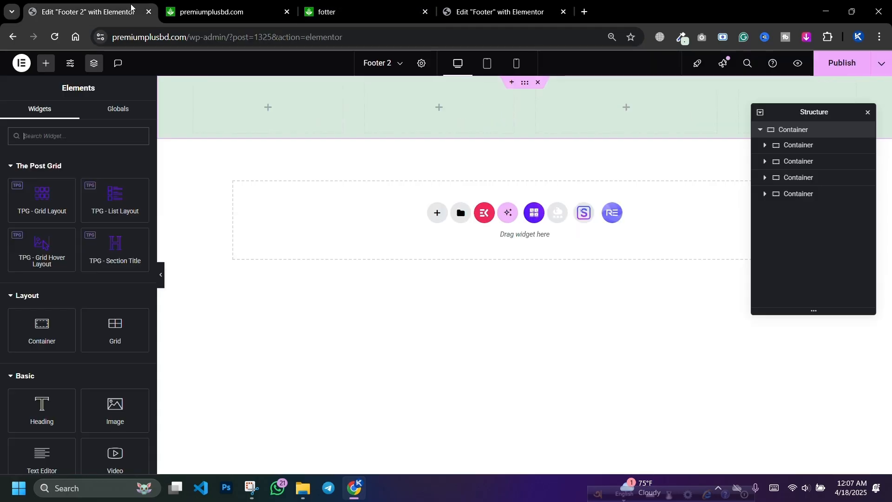
left_click_drag(41, 403, 268, 95)
left_click(46, 63)
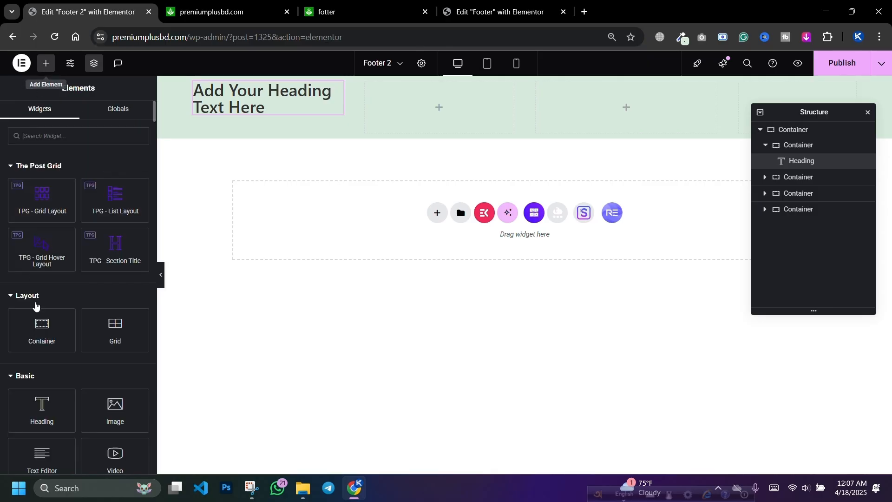
scroll(45, 334, "down", 4)
left_click_drag(40, 271, 268, 113)
Copy the heading "আমাদের সম্পর্কে" from the existing footer and use it as the new Heading's title
left_click(211, 12)
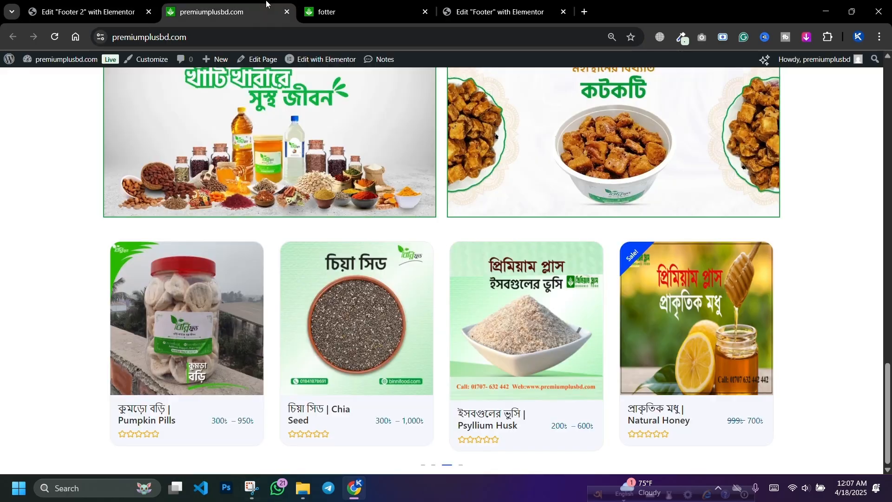
left_click(325, 12)
triple_click(184, 95)
key("ctrl+c")
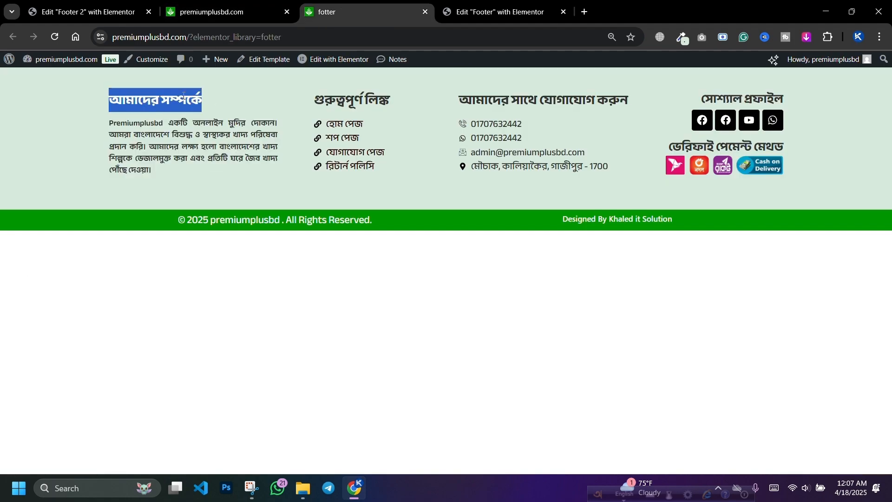
left_click(93, 8)
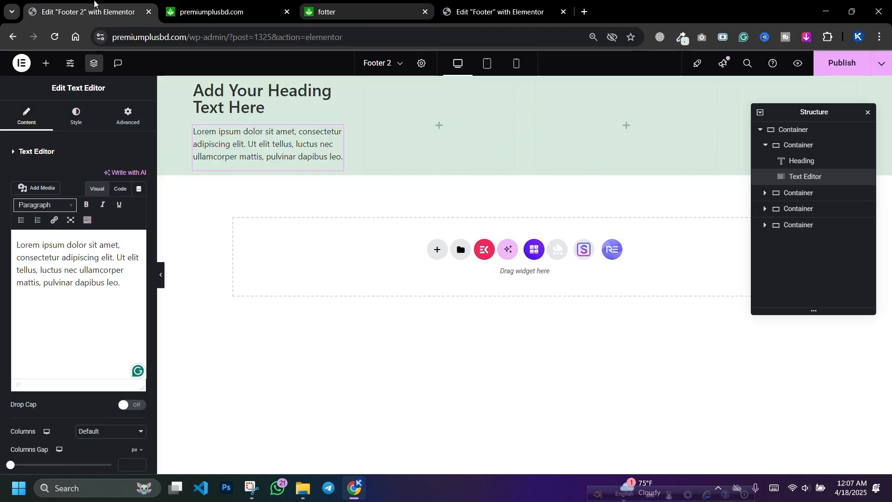
left_click(243, 107)
triple_click(48, 188)
key("ctrl+v")
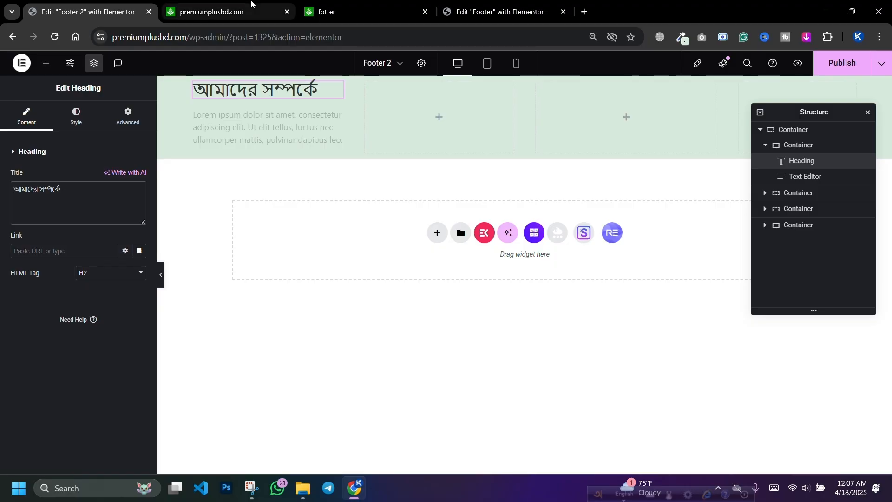
Replace the Text Editor's placeholder text with the about paragraph copied from the existing footer's first column
left_click(249, 10)
key("ctrl+Tab")
triple_click(193, 136)
key("ctrl+c")
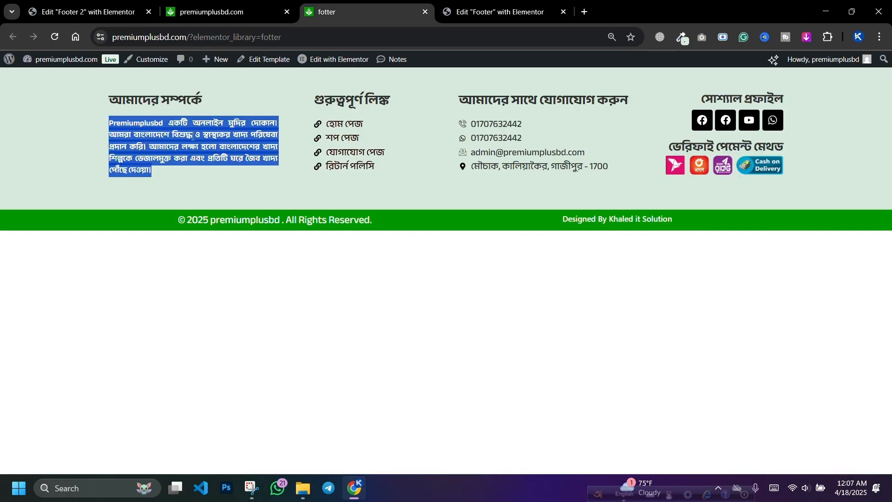
left_click(106, 5)
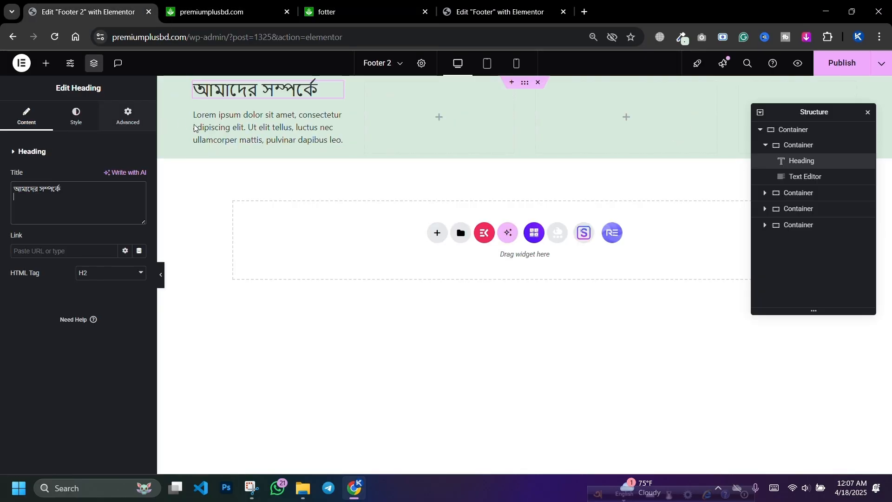
left_click(237, 129)
key("ctrl+a")
key("ctrl+v")
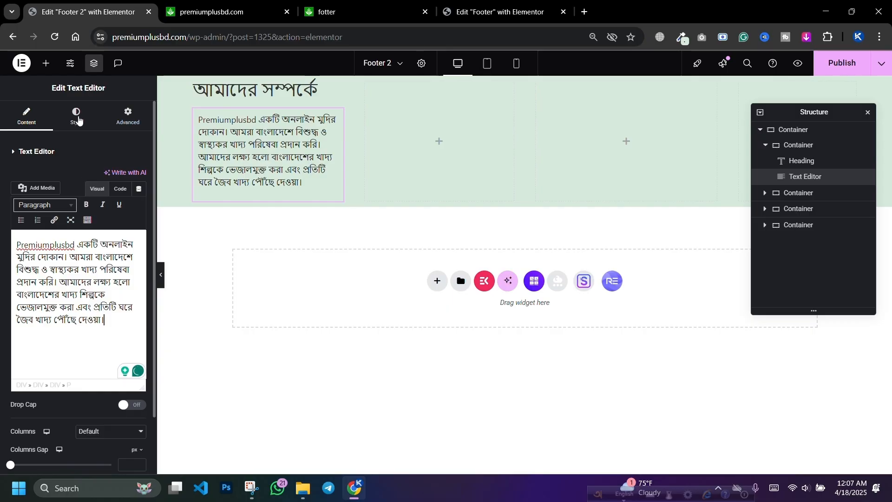
Set the about paragraph's typography to the Anek Bangla family with weight 500 (Medium)
left_click(76, 117)
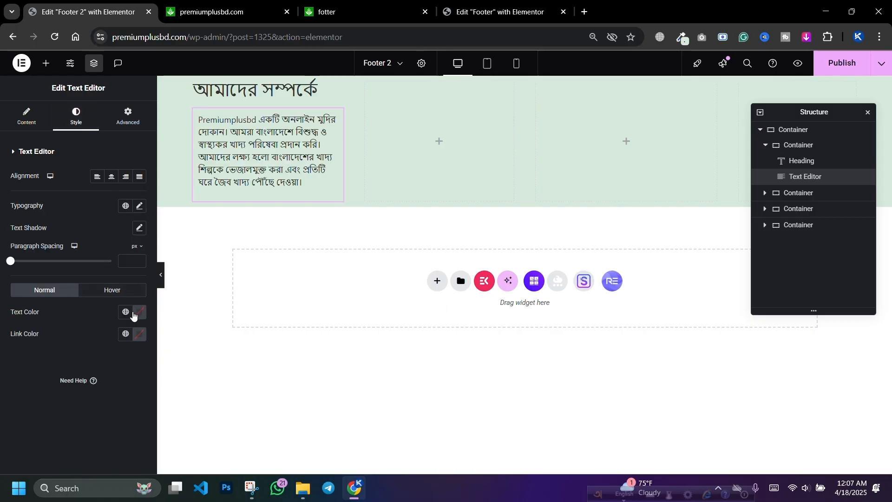
left_click(325, 12)
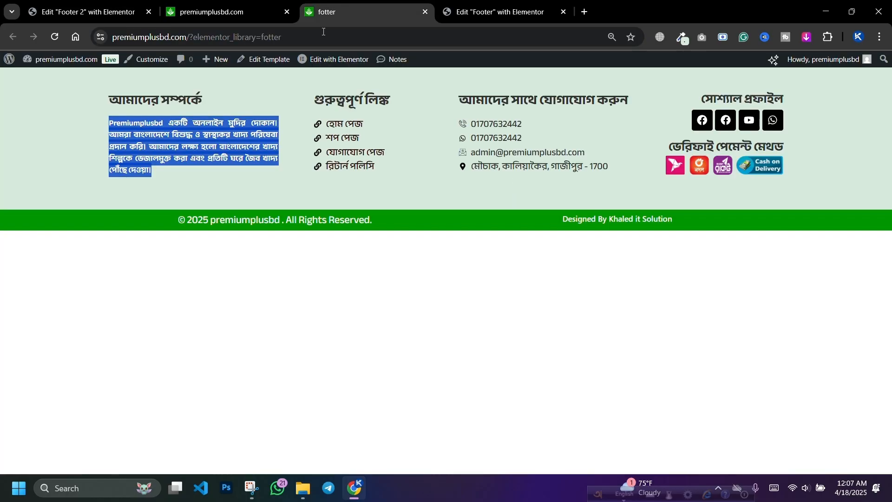
left_click(39, 166)
left_click(86, 12)
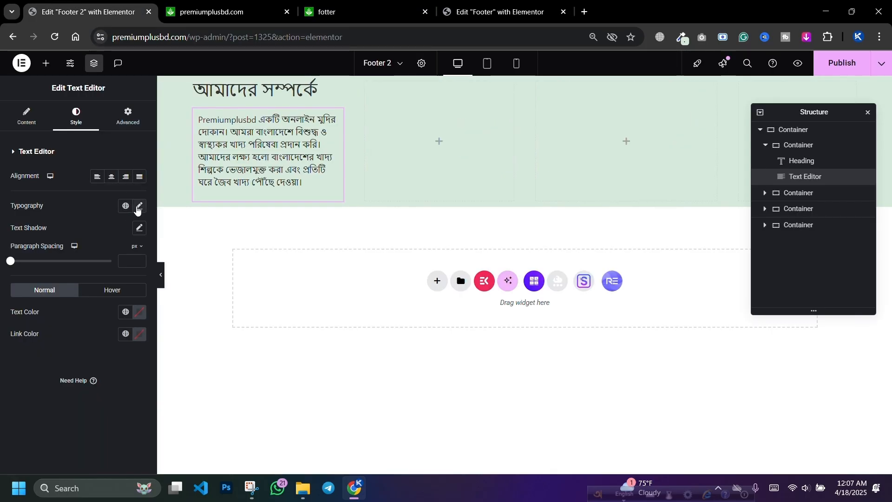
left_click(139, 206)
left_click(100, 262)
type("ab")
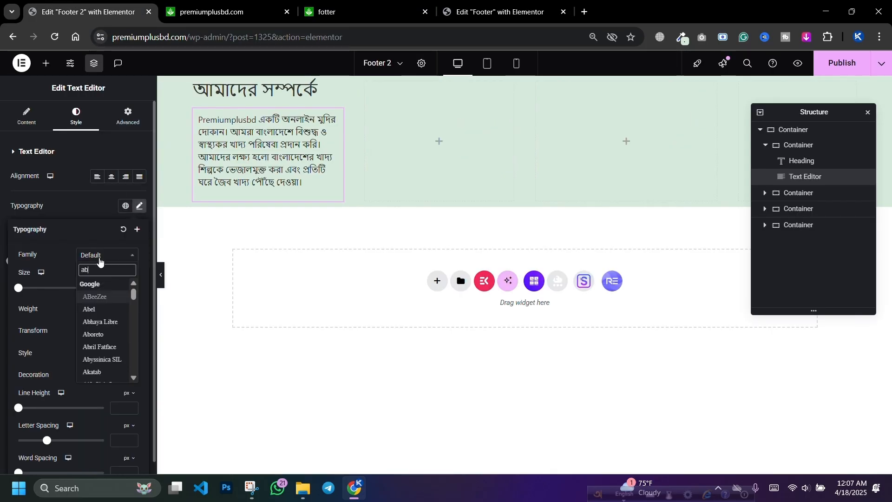
key("BackSpace")
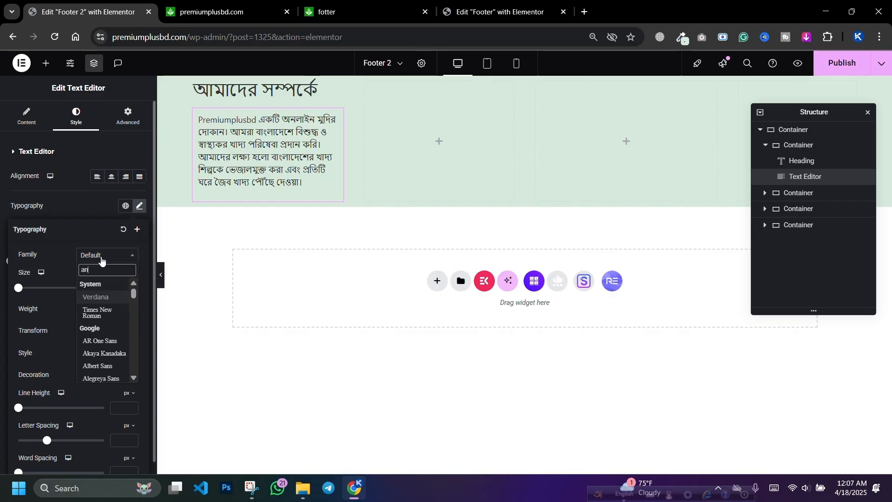
type("nr")
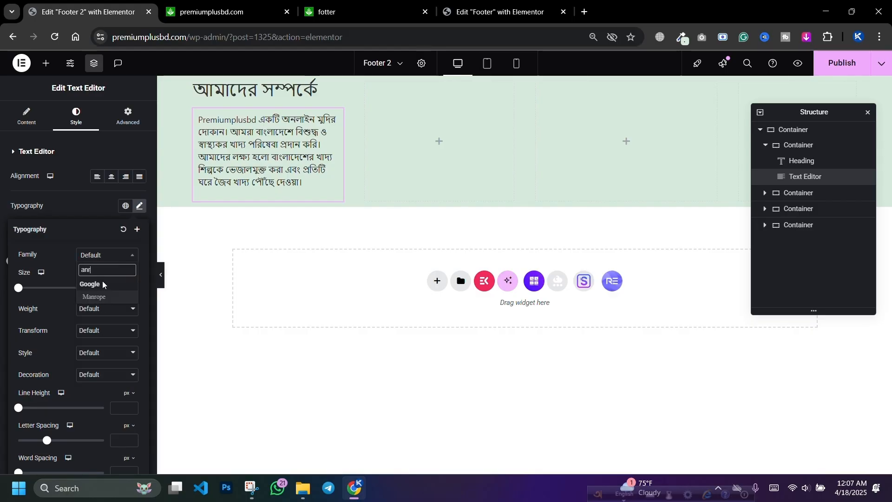
key("BackSpace")
type("ek")
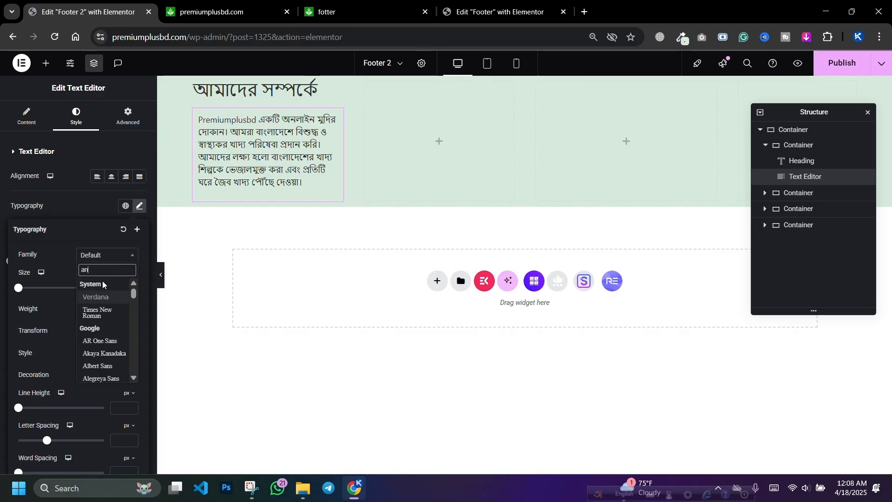
left_click(105, 295)
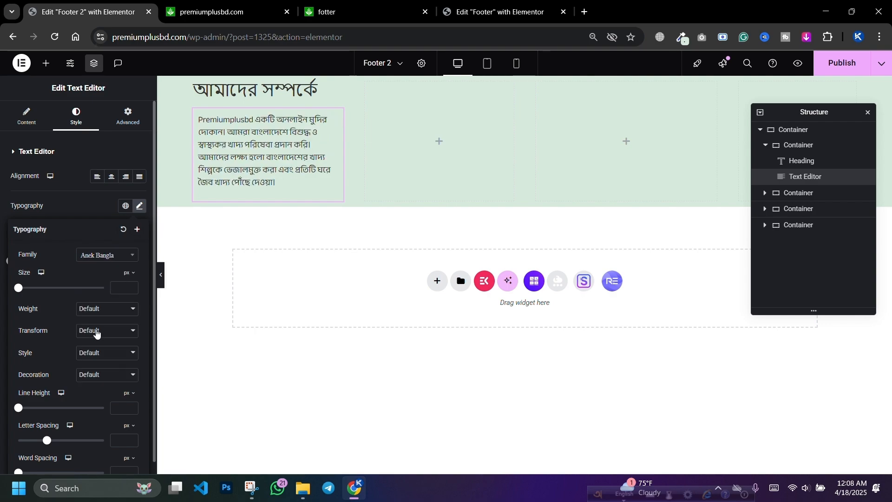
left_click(95, 311)
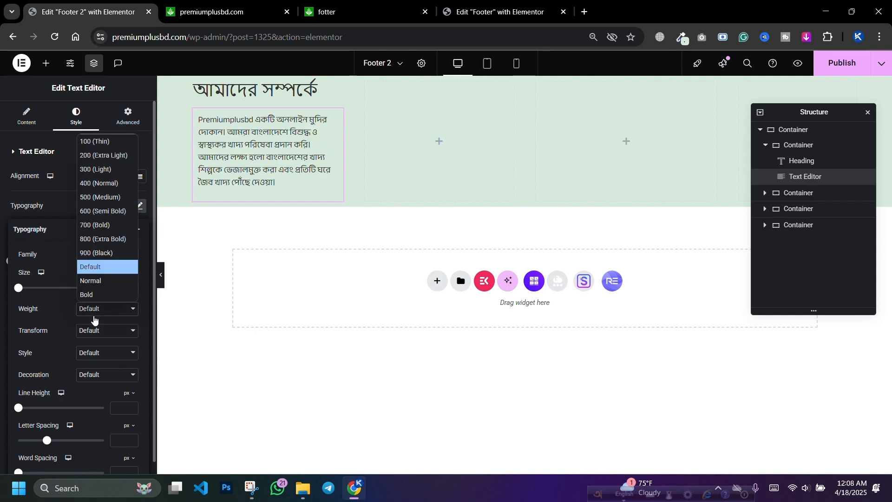
left_click(99, 197)
left_click(72, 219)
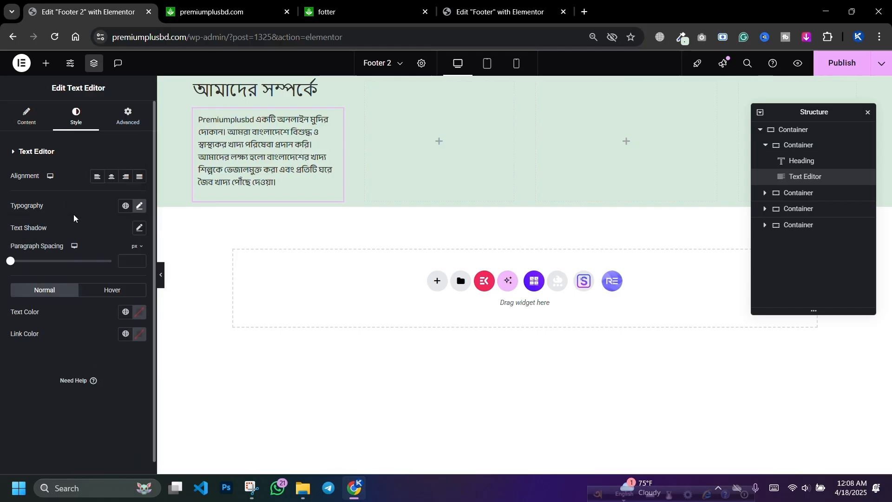
Unlink the about paragraph's margin and padding values and set them all to 0
left_click(128, 117)
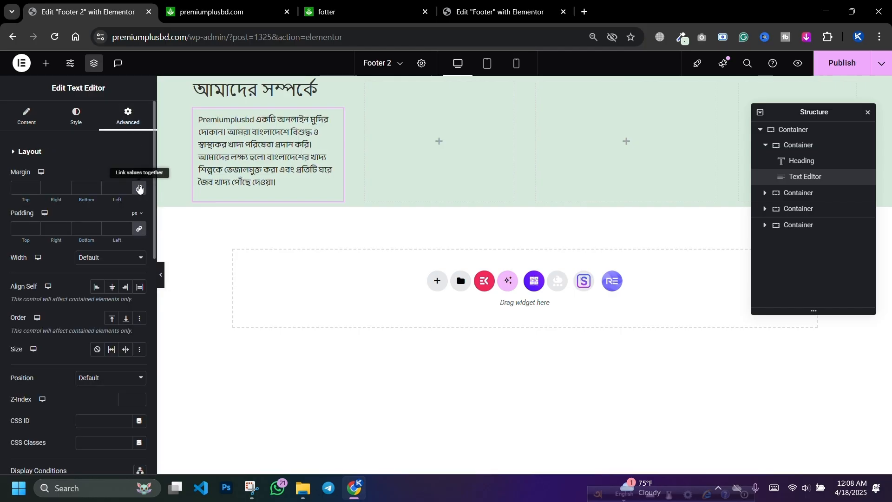
left_click(139, 189)
left_click(139, 231)
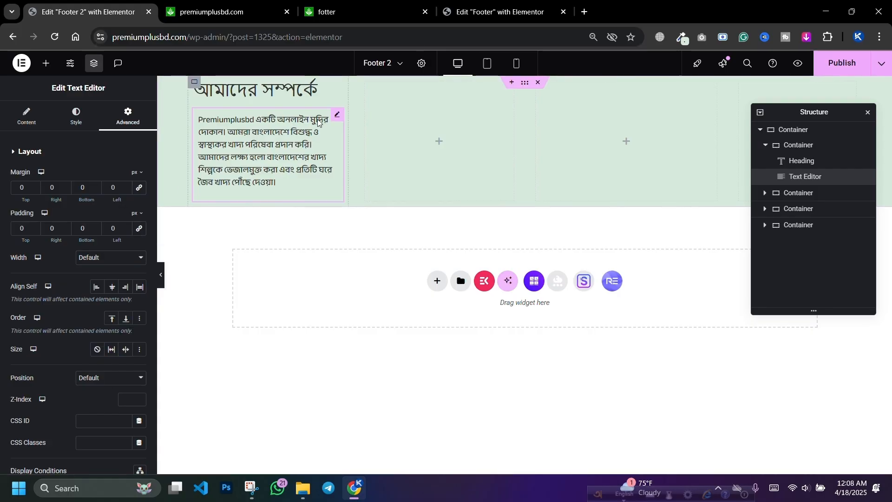
Unlink the first inner container's margin and padding values and set them all to 0
left_click(194, 82)
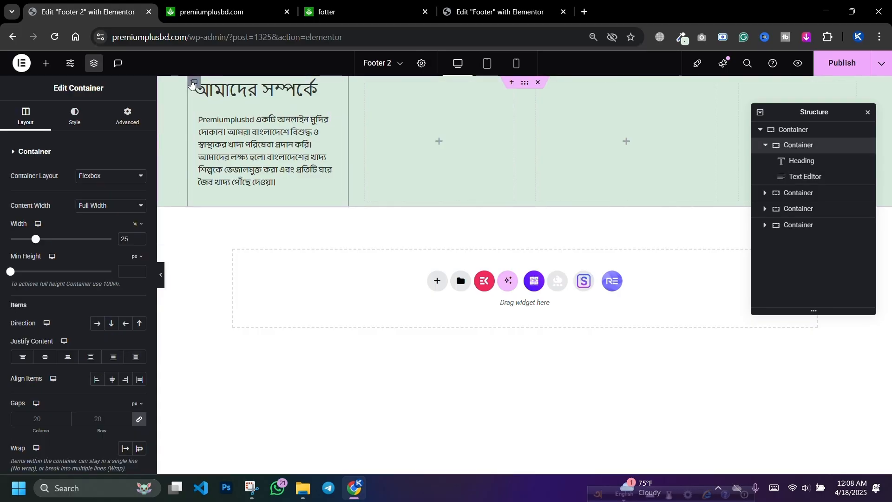
left_click(129, 113)
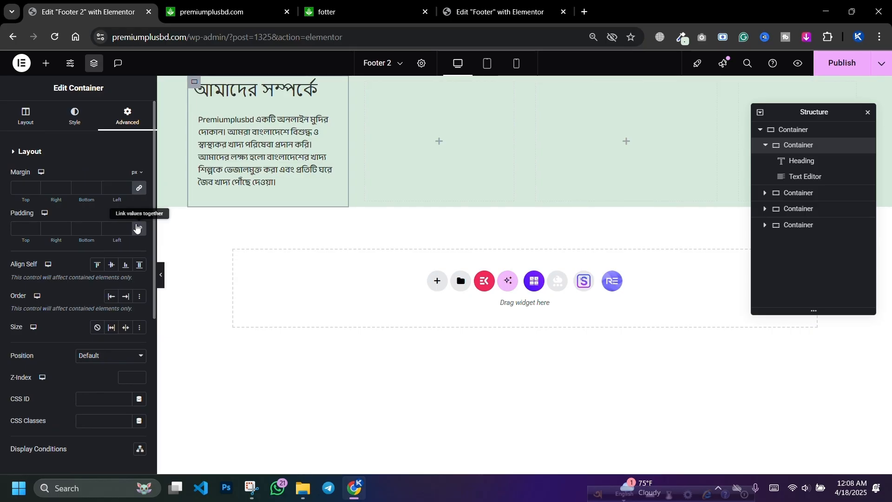
left_click(138, 230)
left_click(135, 157)
left_click(135, 151)
scroll(136, 154, "down", 1)
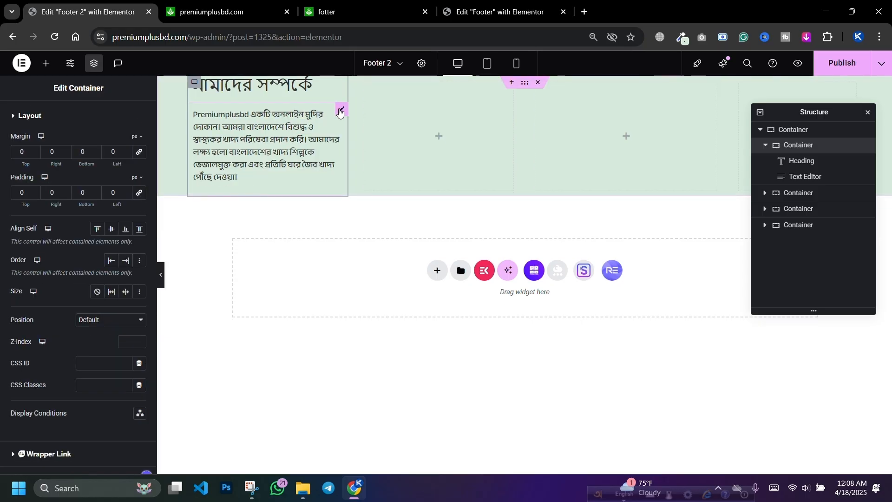
Set the about paragraph's text alignment to justified
left_click(340, 112)
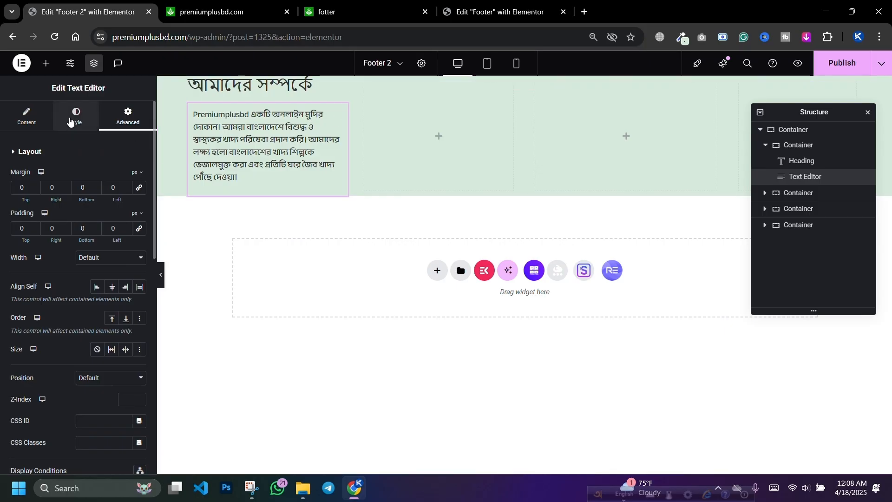
left_click(70, 121)
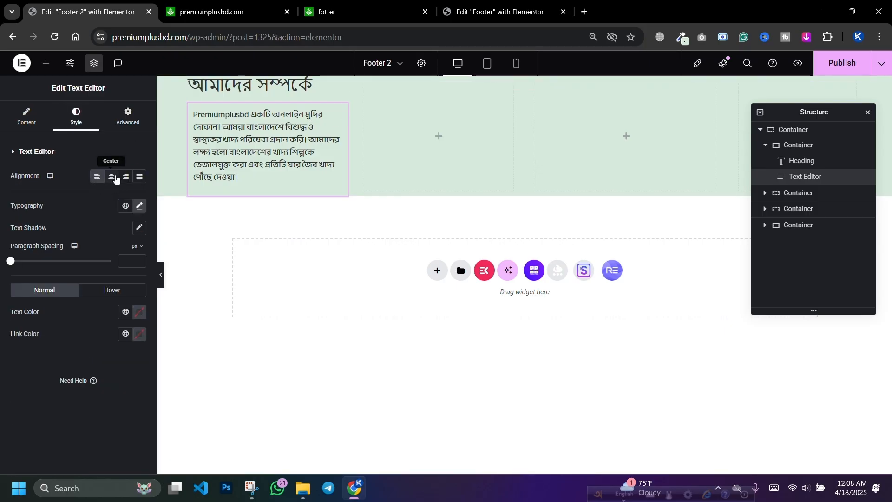
left_click(112, 177)
left_click(136, 179)
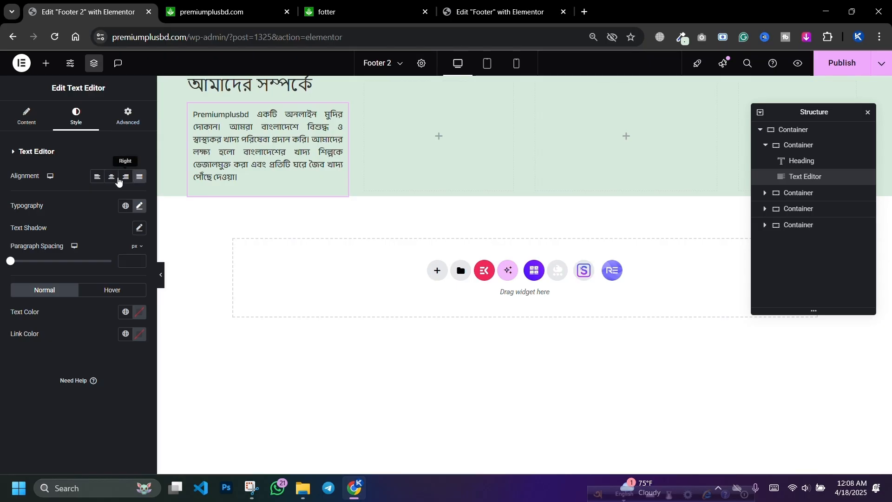
left_click(211, 4)
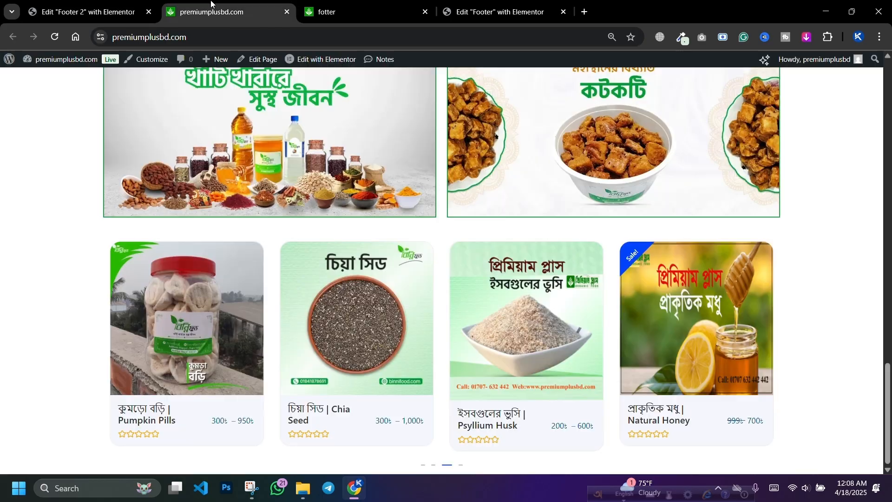
Back in the Footer 2 template, set the about paragraph's line height to 19 px and letter spacing to 1.3 px
left_click(320, 4)
left_click(108, 9)
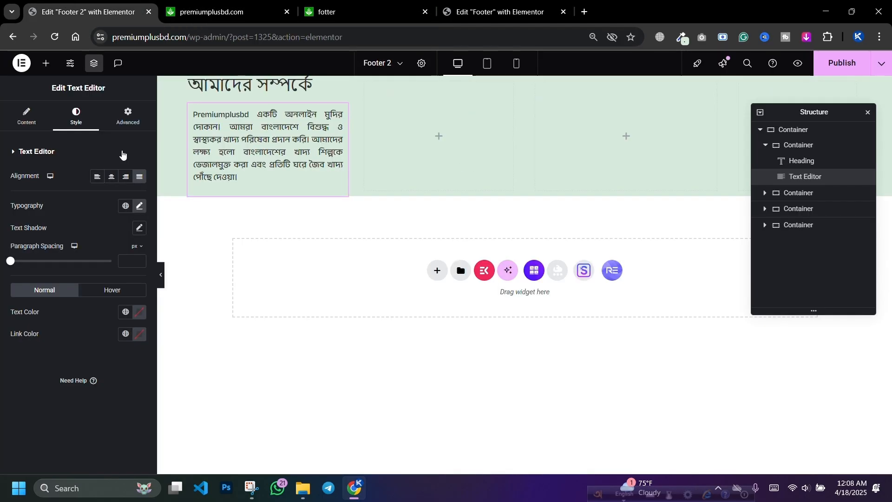
left_click(138, 207)
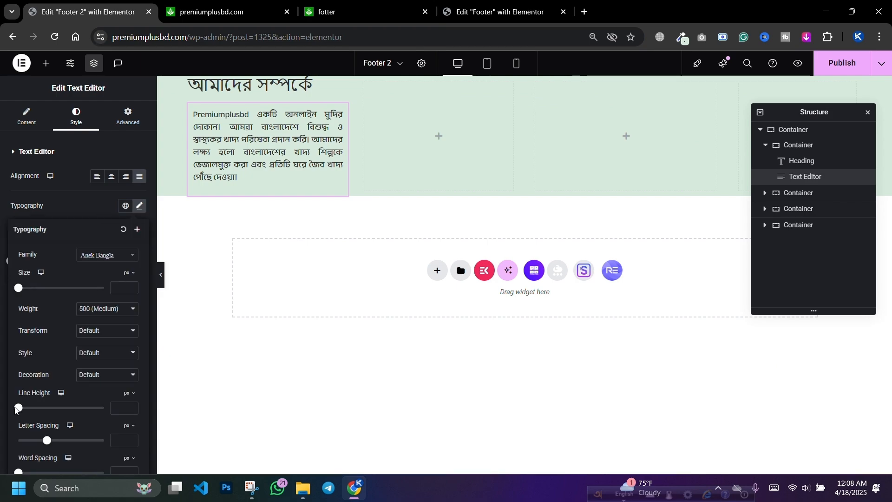
left_click_drag(19, 413, 54, 441)
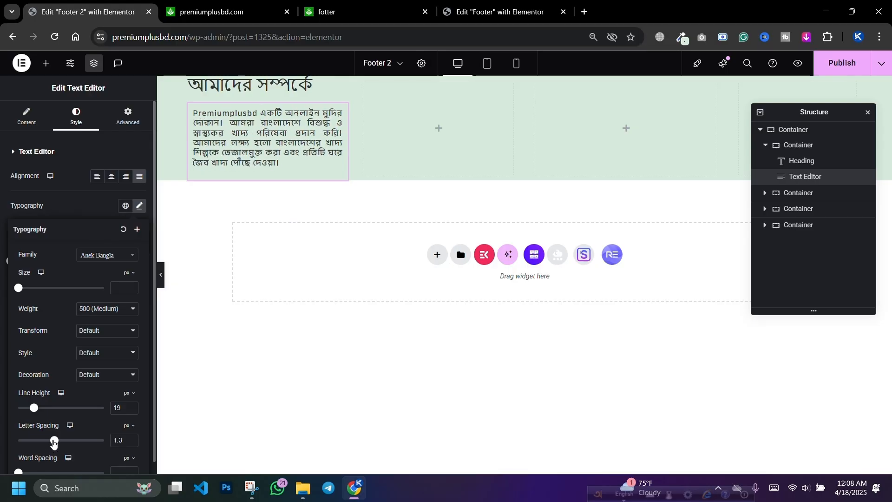
Set the about heading's typography to the Anek Bangla family with weight 600 (Semi Bold)
left_click(339, 85)
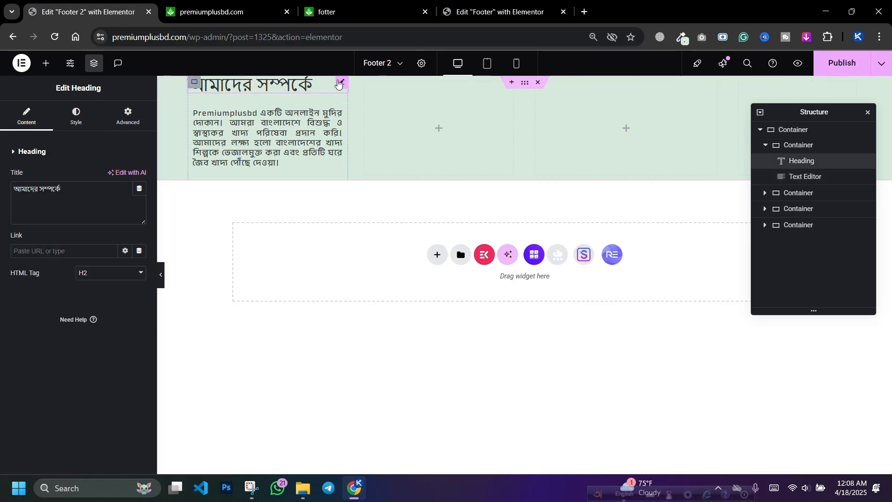
left_click(76, 115)
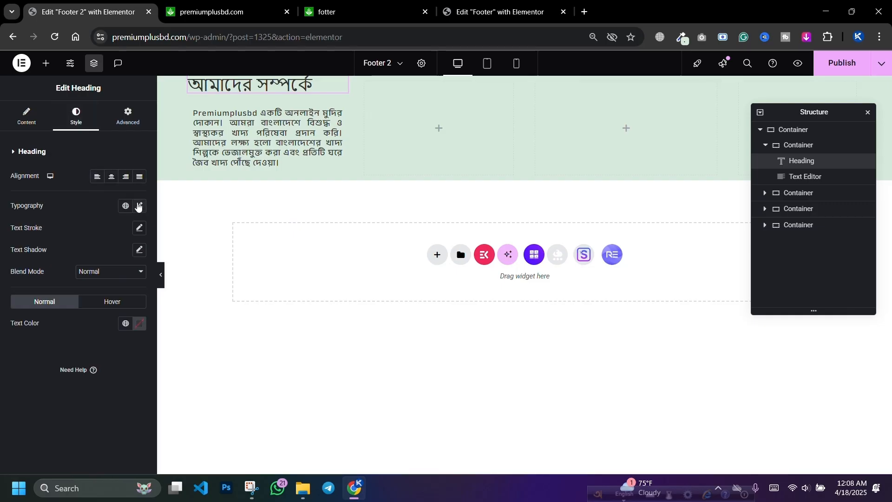
left_click(139, 206)
left_click(108, 260)
type("ane")
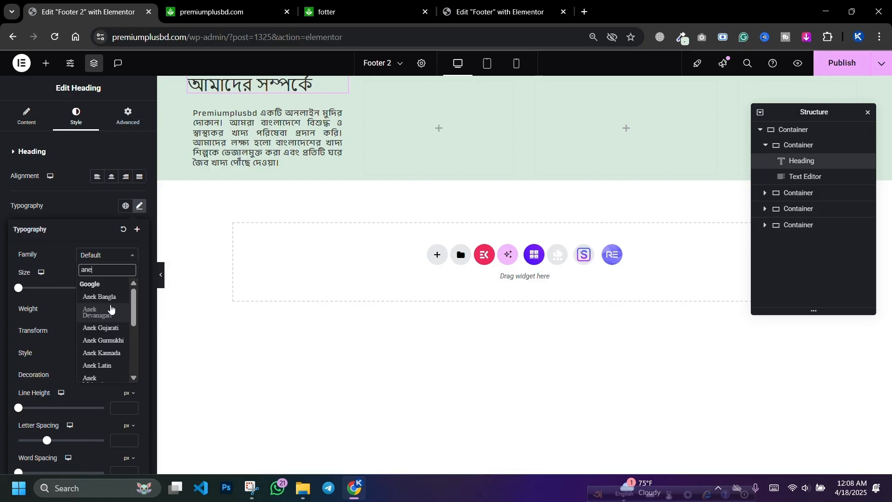
left_click(110, 309)
left_click(108, 309)
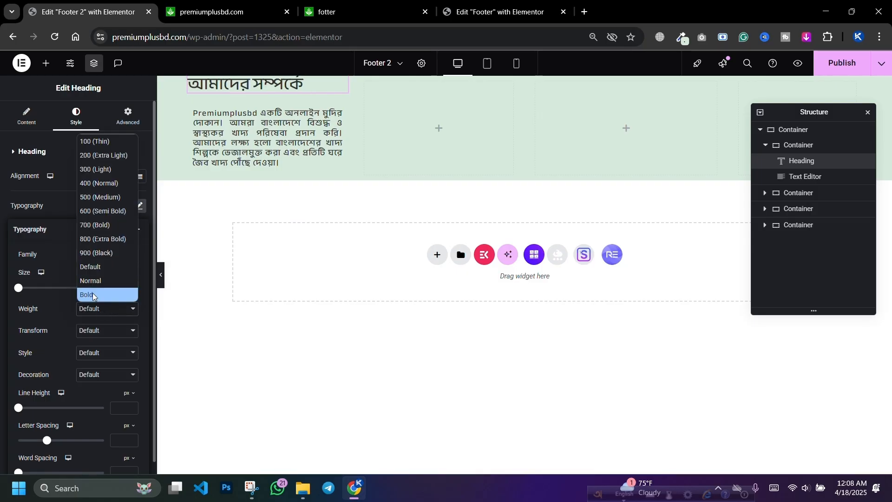
left_click(90, 211)
left_click(87, 207)
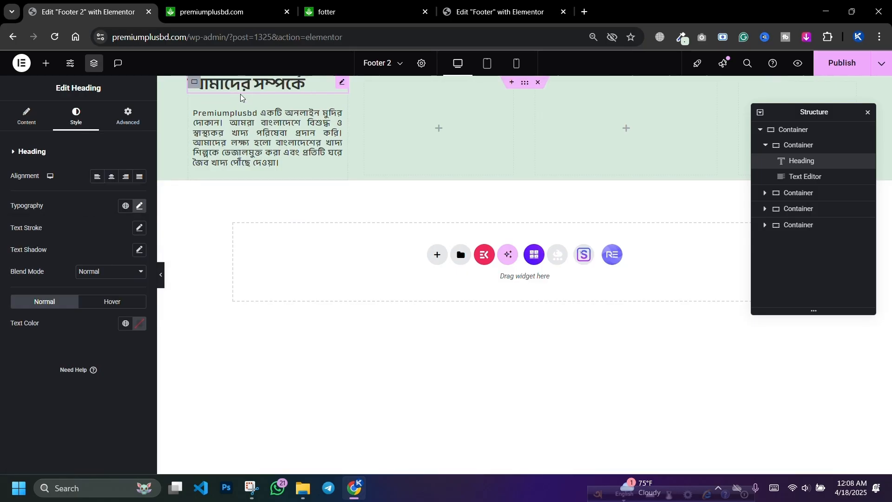
Set the outer container's top padding to 50 px and bottom padding to 20 px
left_click(191, 86)
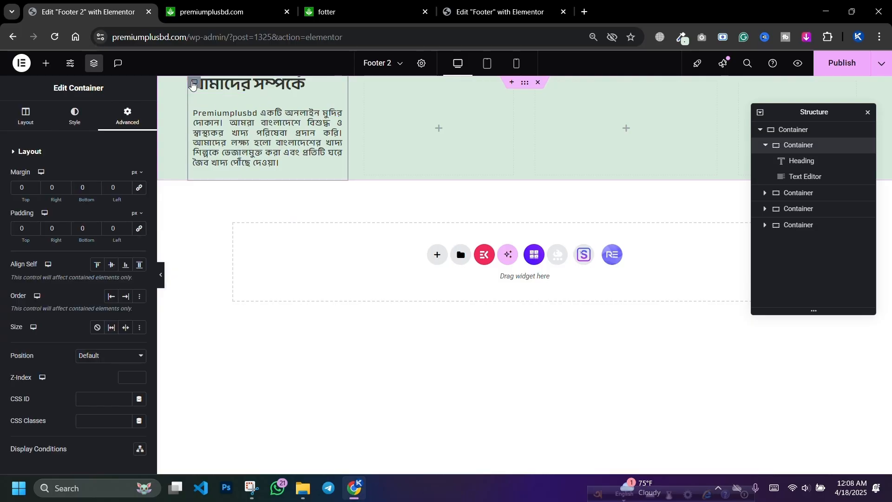
left_click(525, 85)
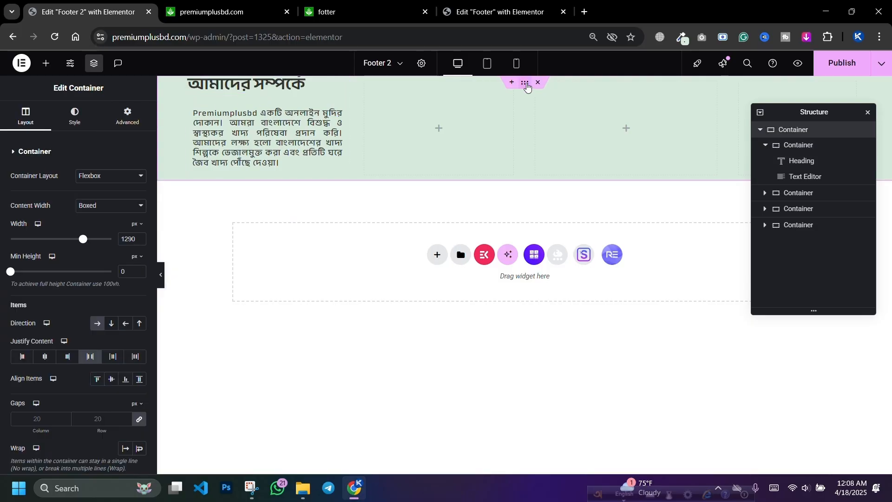
left_click(127, 117)
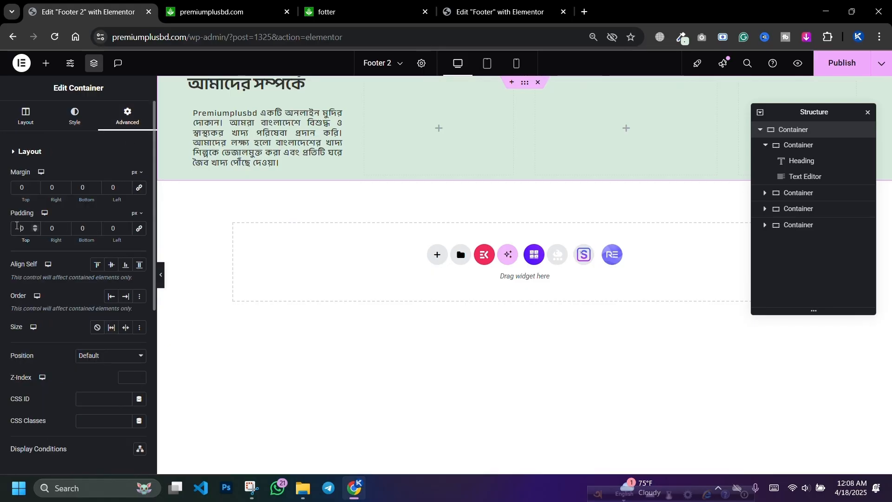
left_click(19, 226)
type("5")
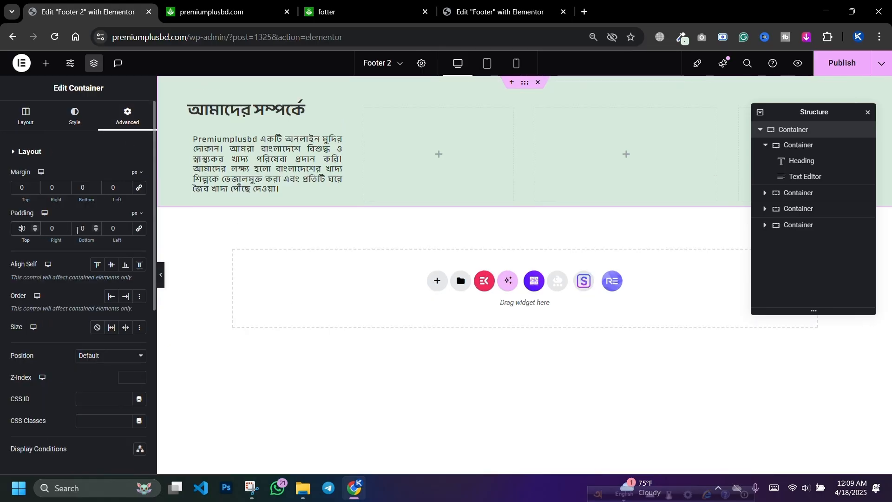
left_click(73, 228)
type("20")
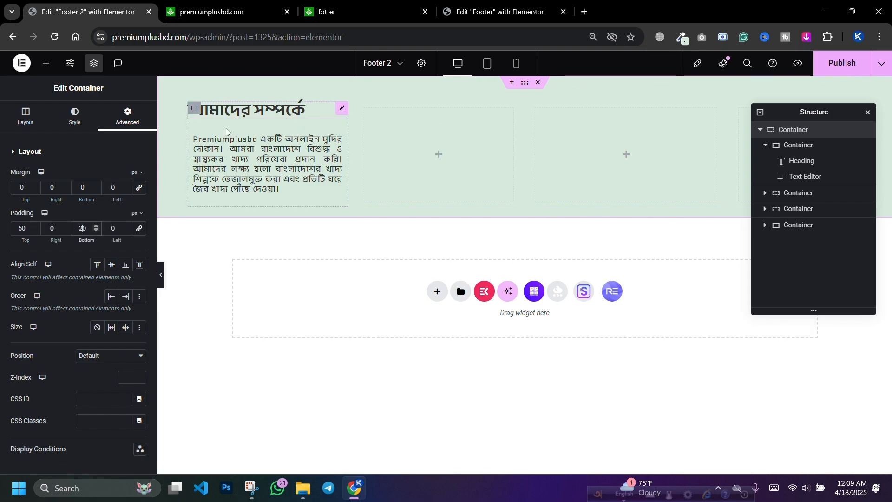
Try left alignment on the about paragraph and return it to justified
left_click(339, 136)
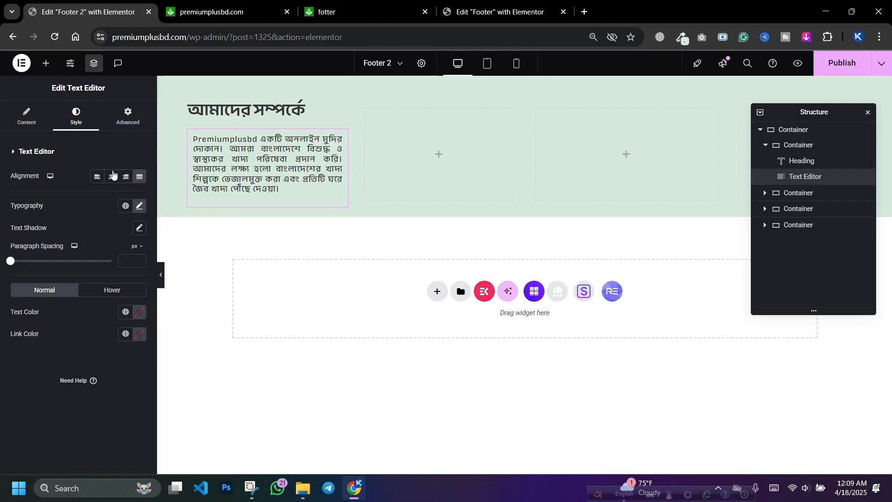
left_click(95, 177)
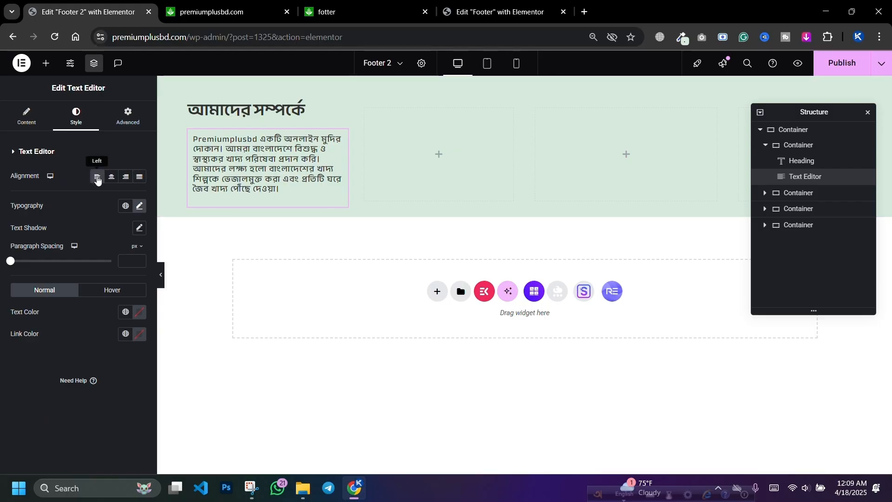
left_click(139, 177)
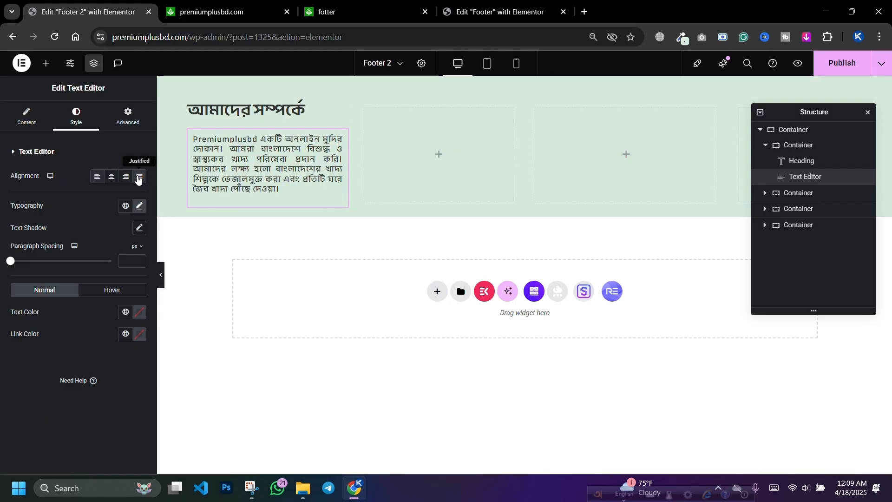
Try centering the heading above the about paragraph
left_click(193, 108)
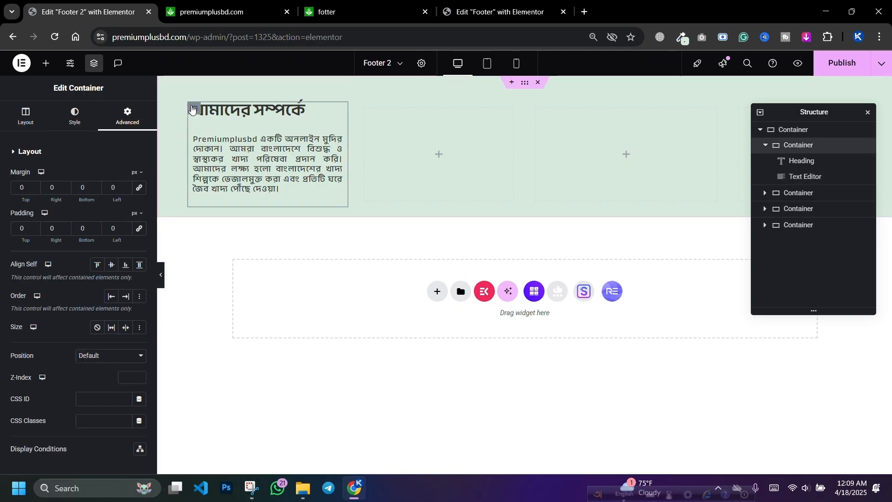
left_click(251, 112)
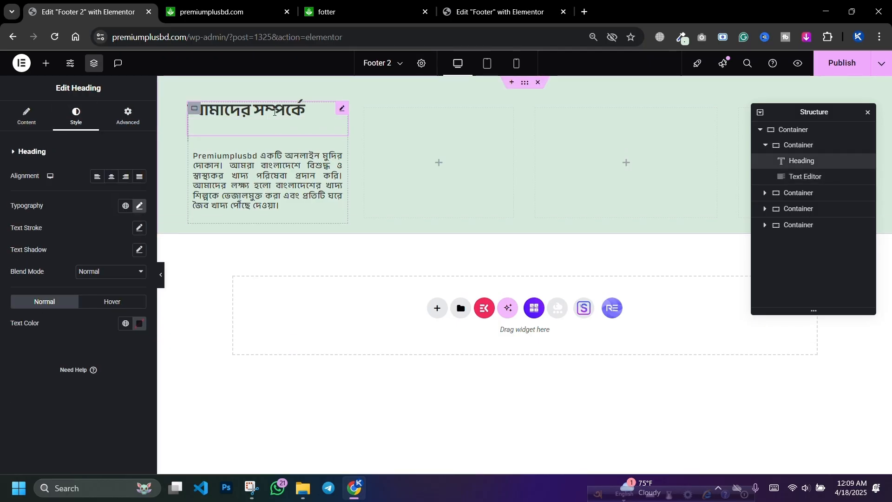
left_click(110, 181)
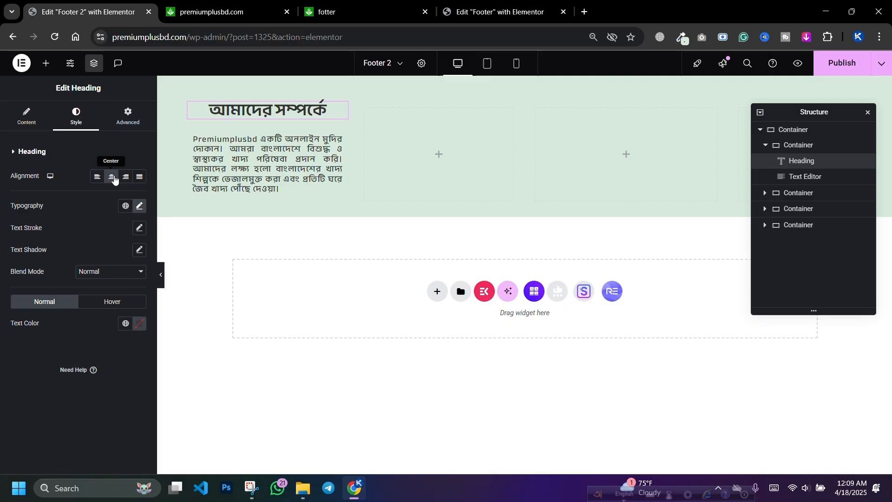
Set the first inner container's direction to column (vertical) and its justify content to center
left_click(194, 108)
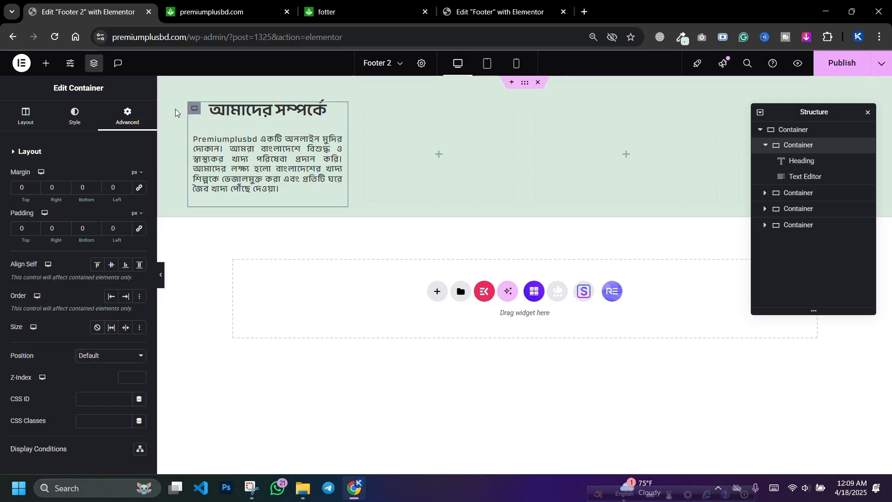
left_click(39, 119)
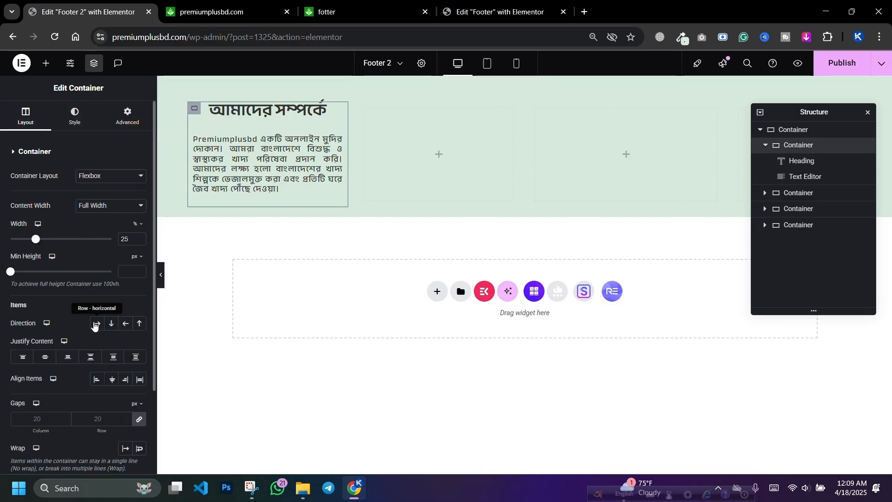
left_click(97, 324)
left_click(111, 323)
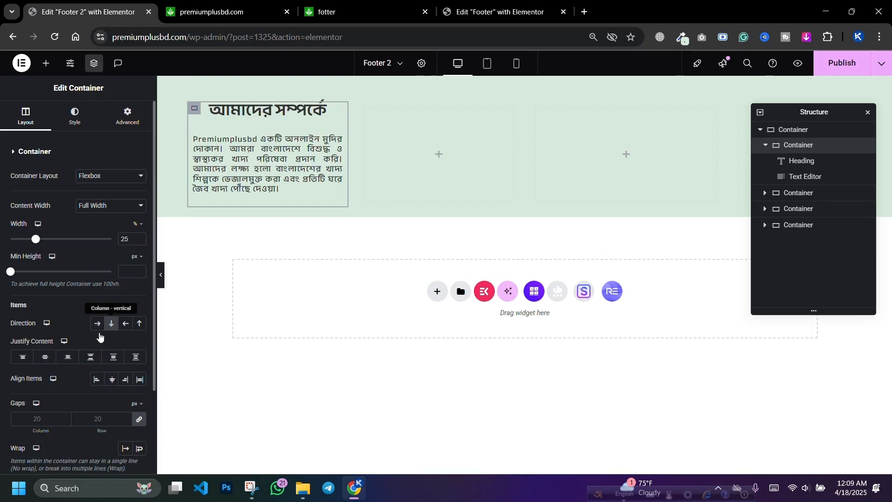
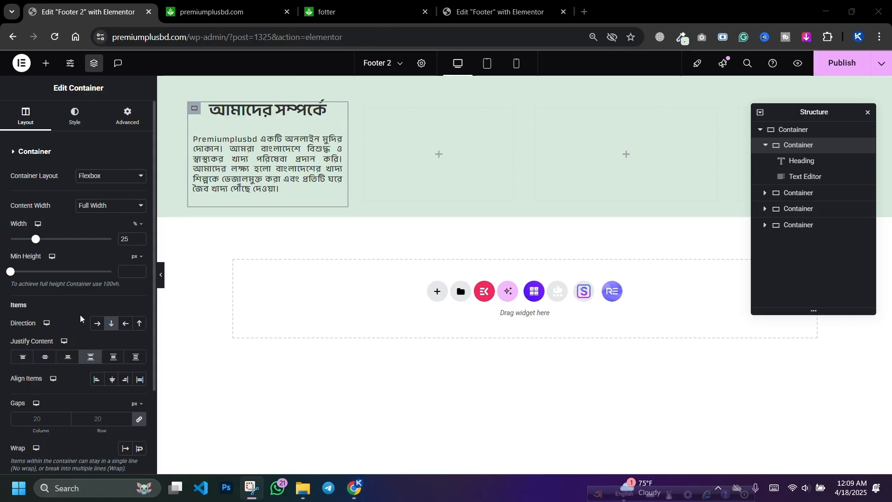
left_click(25, 358)
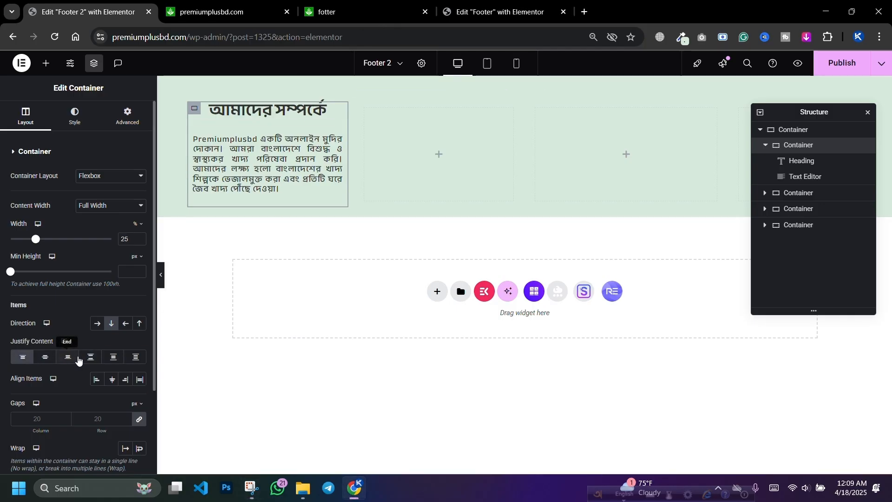
left_click(85, 357)
left_click(46, 357)
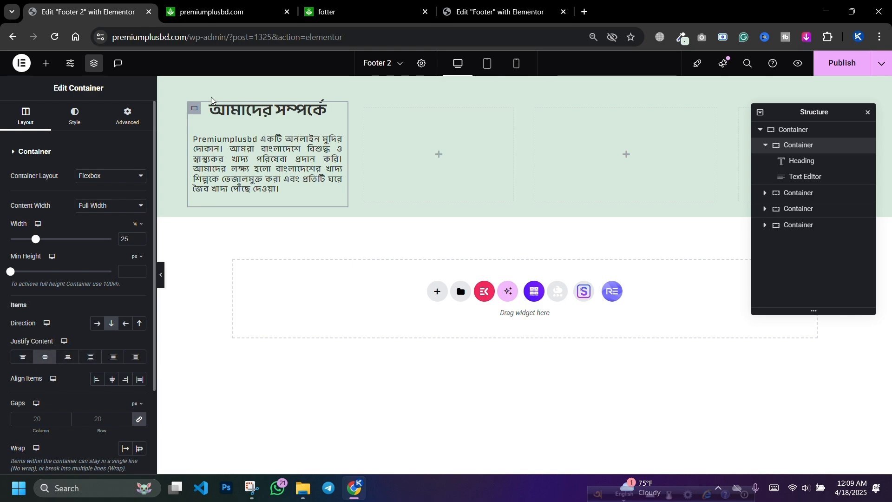
Align both the about heading and the about paragraph to the left
left_click(341, 110)
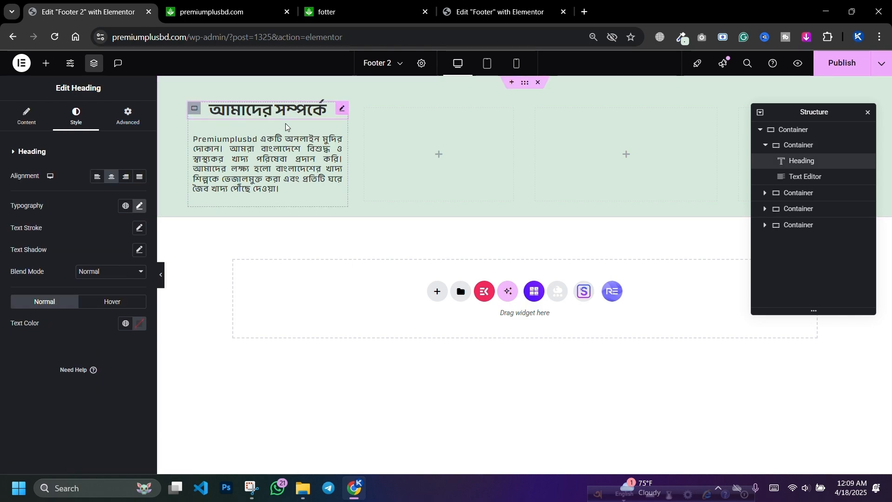
left_click(97, 177)
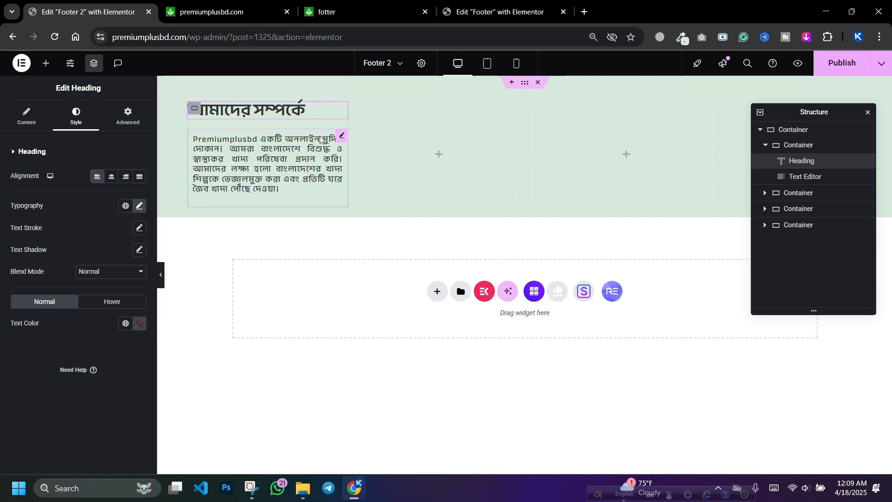
left_click(340, 138)
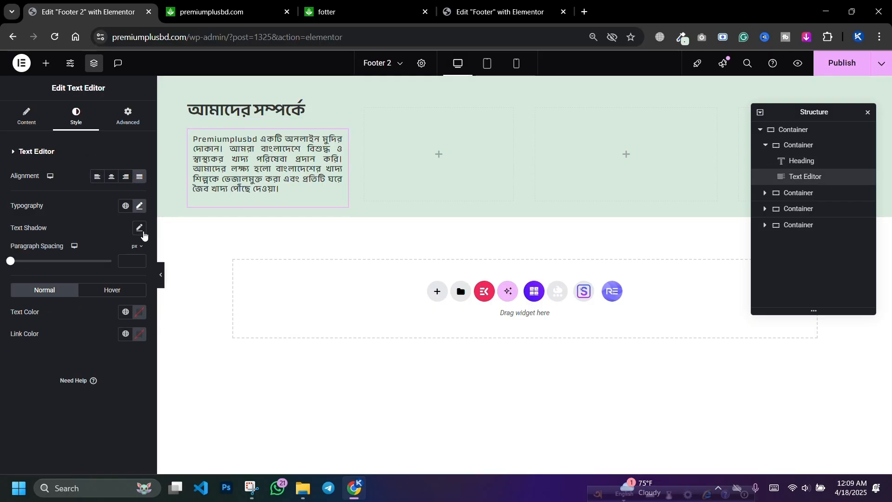
left_click(100, 177)
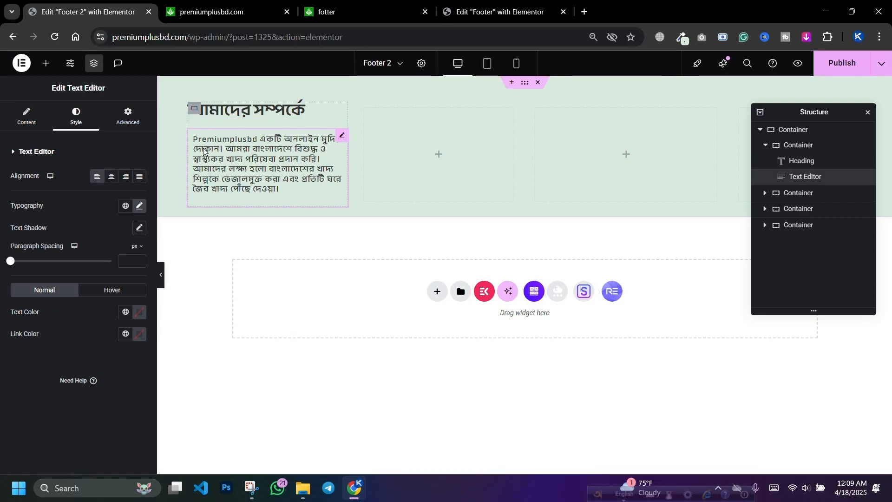
Center-align the about heading in the first column
left_click(129, 120)
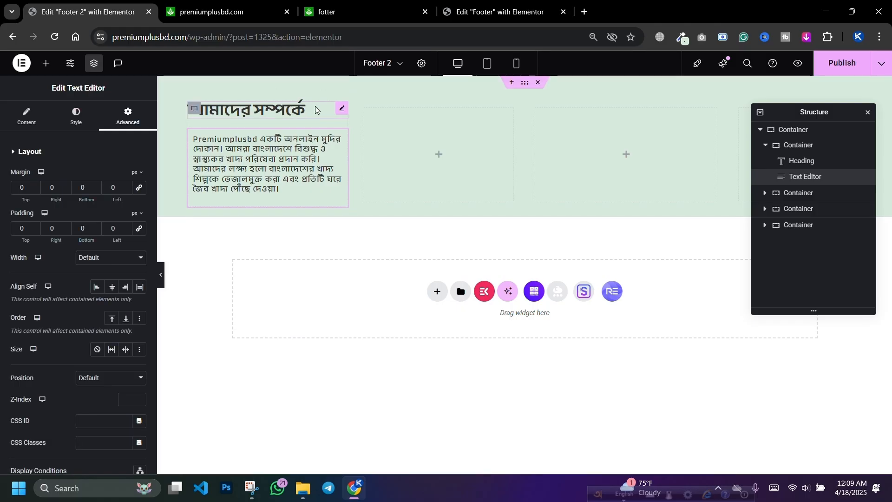
left_click(342, 108)
left_click(110, 177)
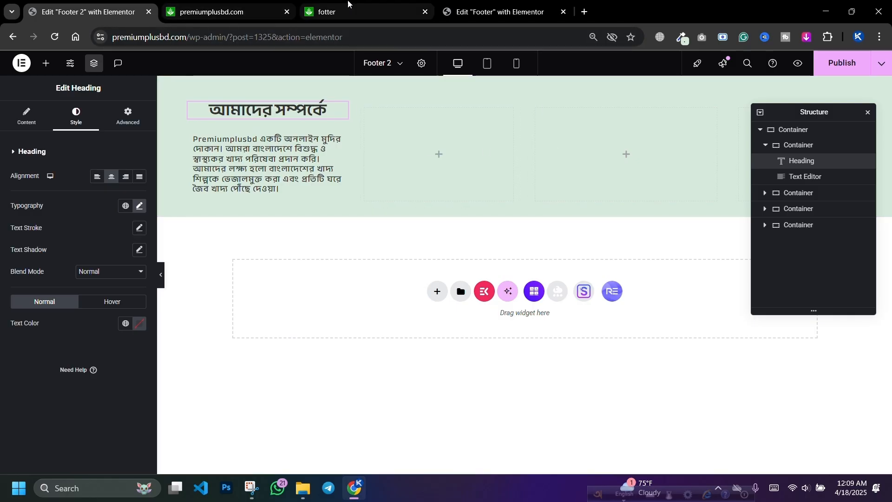
Examine the column layout, text and link targets of the existing footer preview, and switch to the live homepage
left_click(329, 12)
left_click_drag(106, 101, 198, 157)
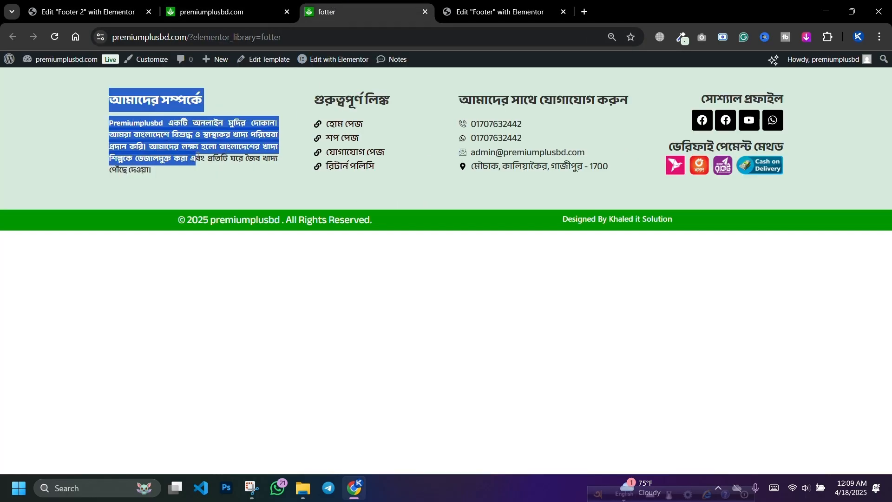
left_click_drag(393, 103, 511, 167)
key("F5")
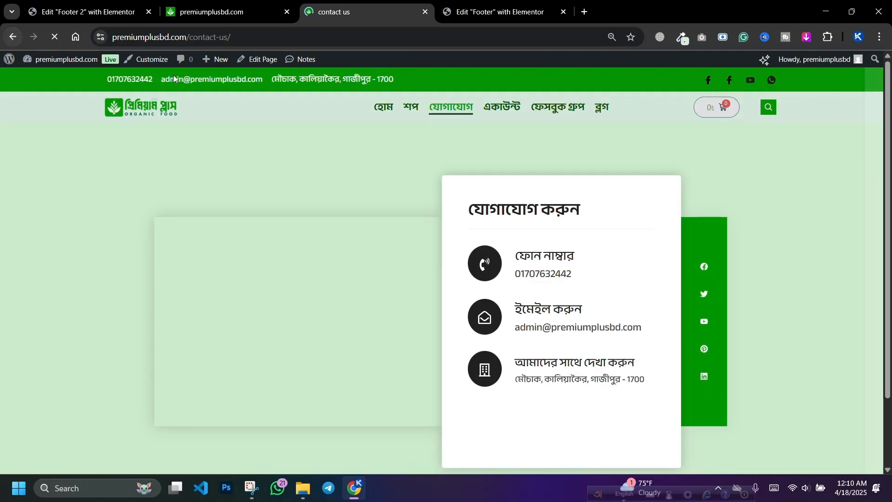
left_click(13, 37)
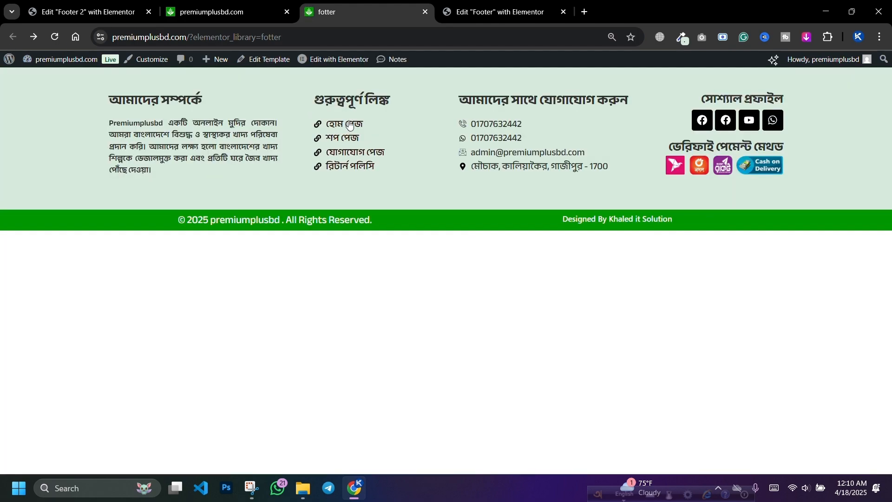
left_click(211, 12)
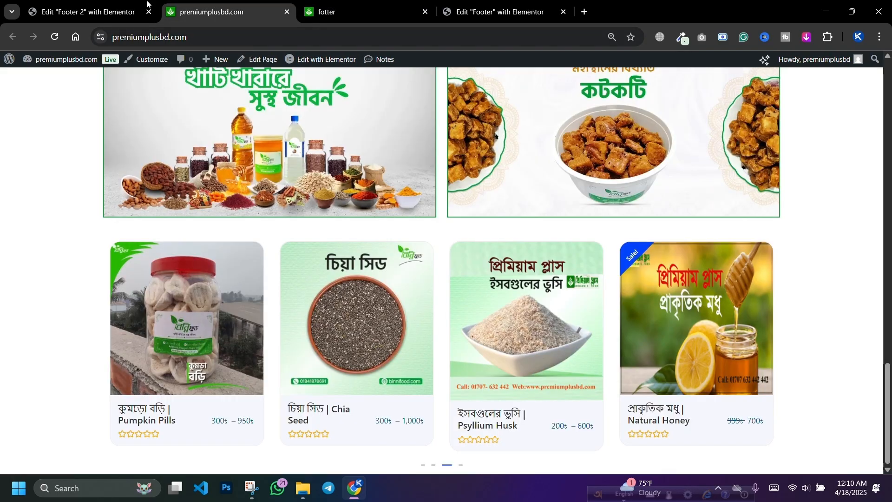
Copy the about heading from the first column of the Footer 2 template into the empty second column
left_click(89, 12)
right_click(289, 118)
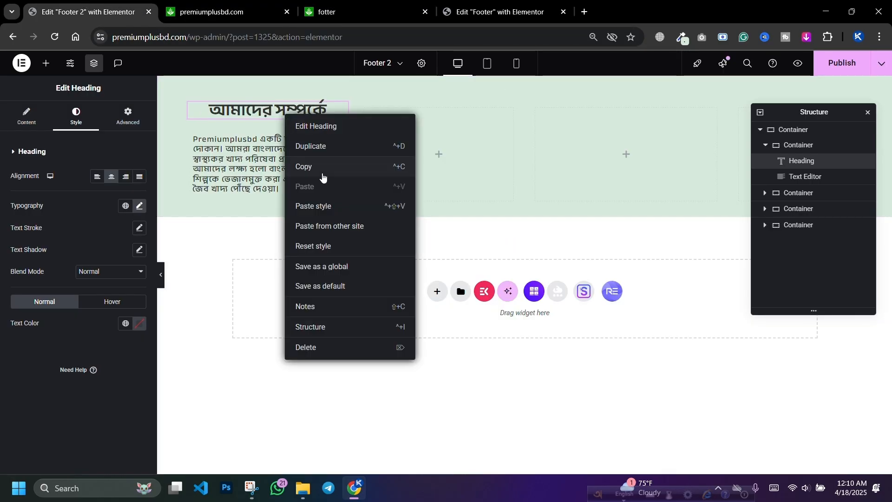
left_click(320, 168)
right_click(431, 172)
left_click(438, 223)
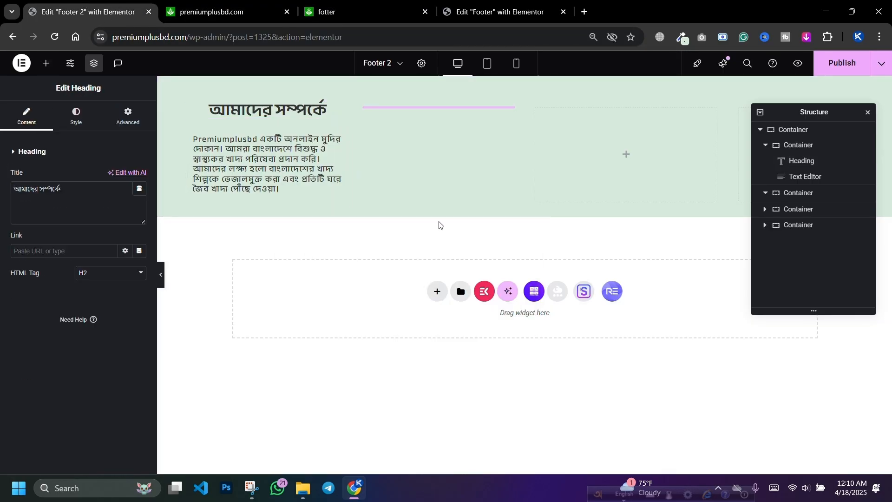
Add an Icon List widget below the heading in the second column
left_click(46, 63)
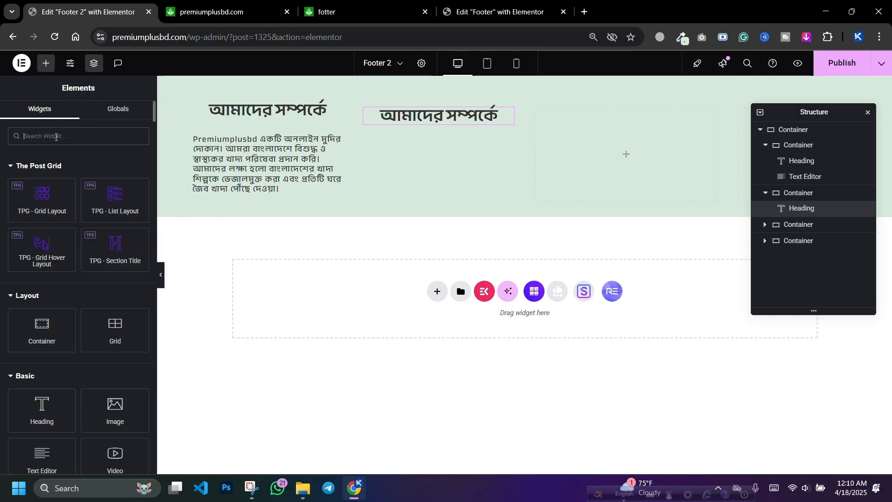
type("ic")
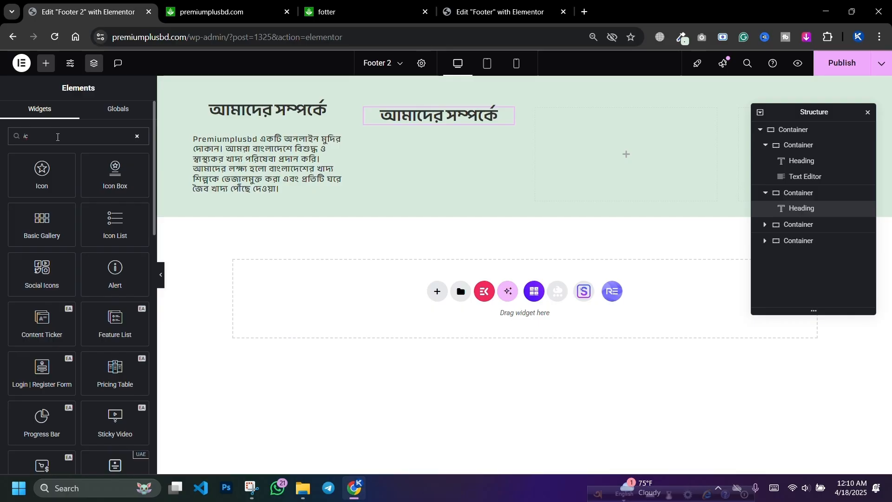
left_click_drag(114, 225, 457, 124)
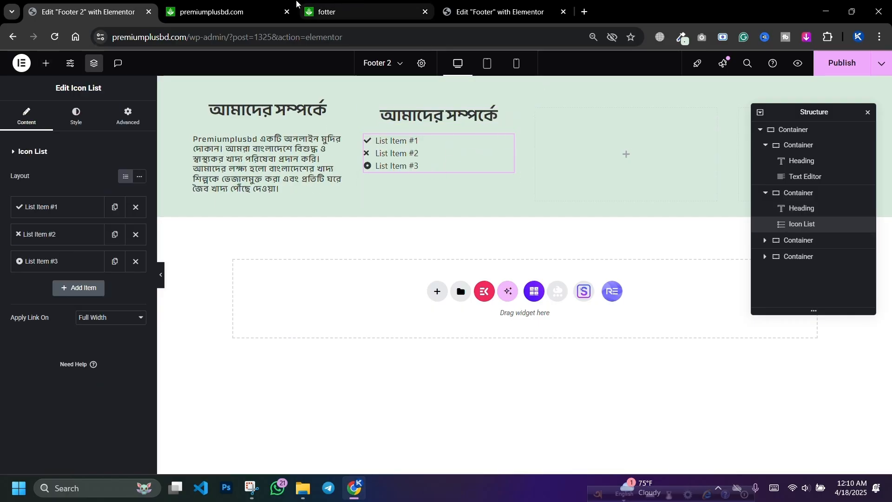
Replace the second column's heading text with "গুরুত্বপূর্ণ লিঙ্ক", copied from the existing footer preview
left_click(262, 4)
left_click(338, 6)
left_click_drag(338, 5, 223, 6)
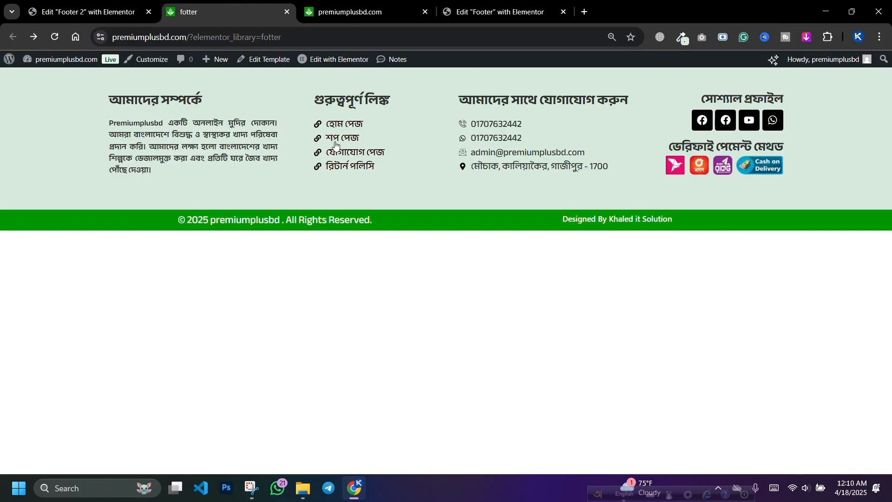
triple_click(350, 96)
key("ctrl+c")
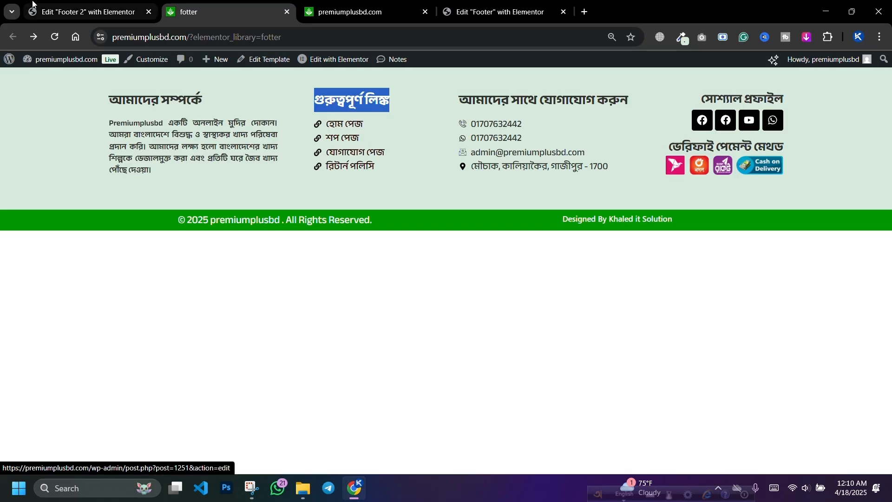
left_click(11, 12)
left_click(93, 7)
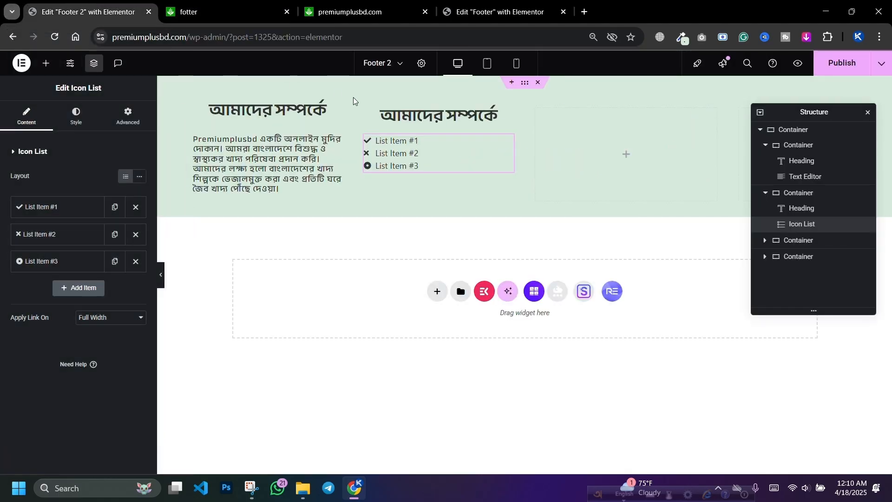
left_click(439, 115)
triple_click(86, 197)
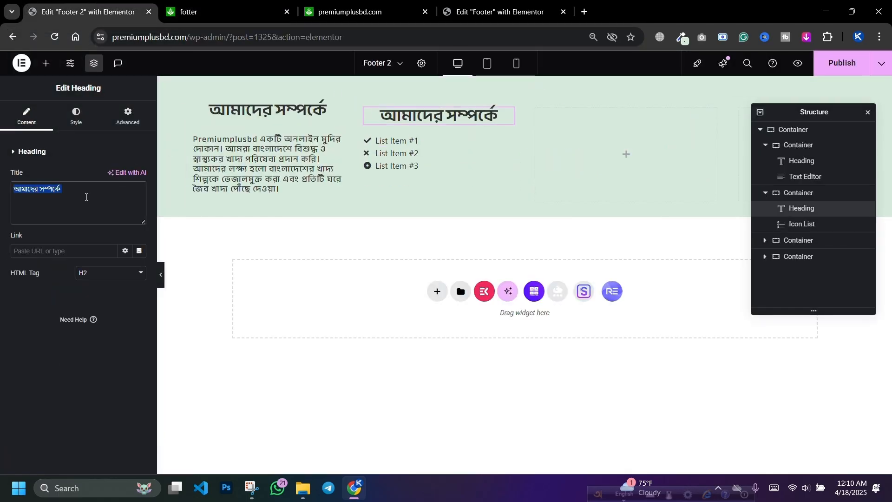
key("ctrl+v")
Set the second column container's margin and padding to 0 on all sides
left_click(365, 108)
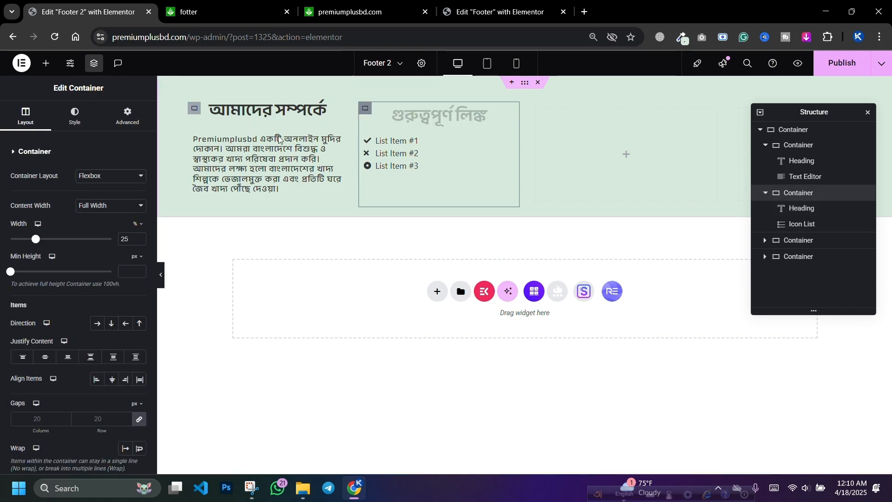
left_click(127, 115)
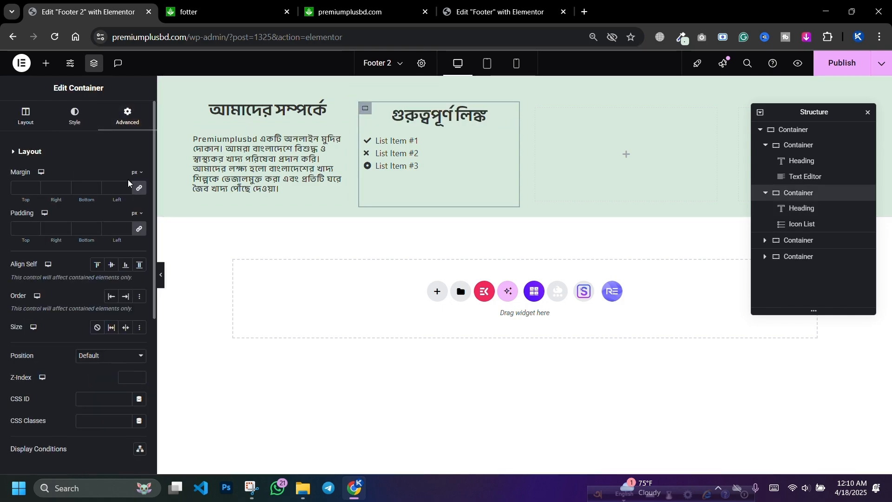
left_click(139, 228)
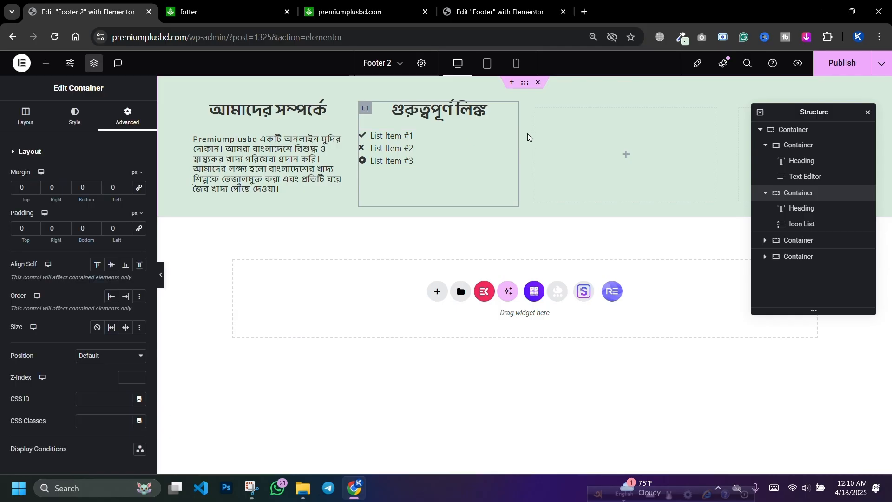
Change the first item's icon in the second column's icon list to the solid Link icon
left_click(511, 136)
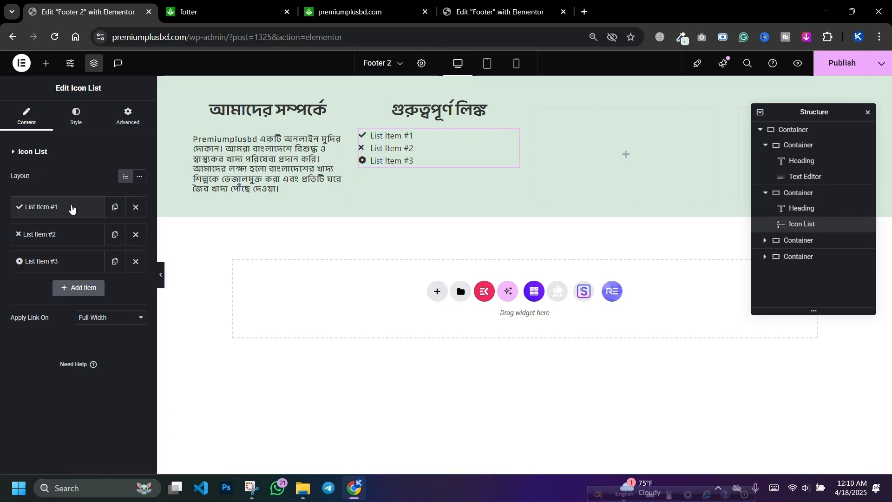
left_click(70, 208)
left_click(78, 290)
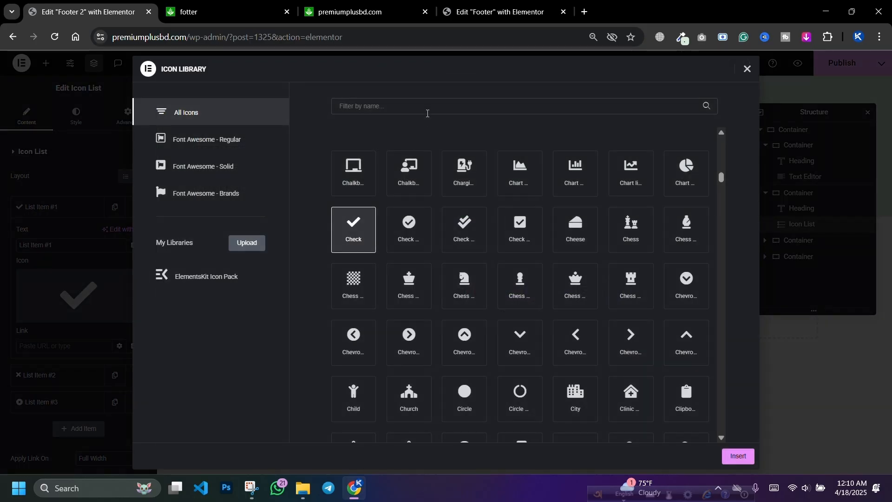
left_click(427, 109)
type("link")
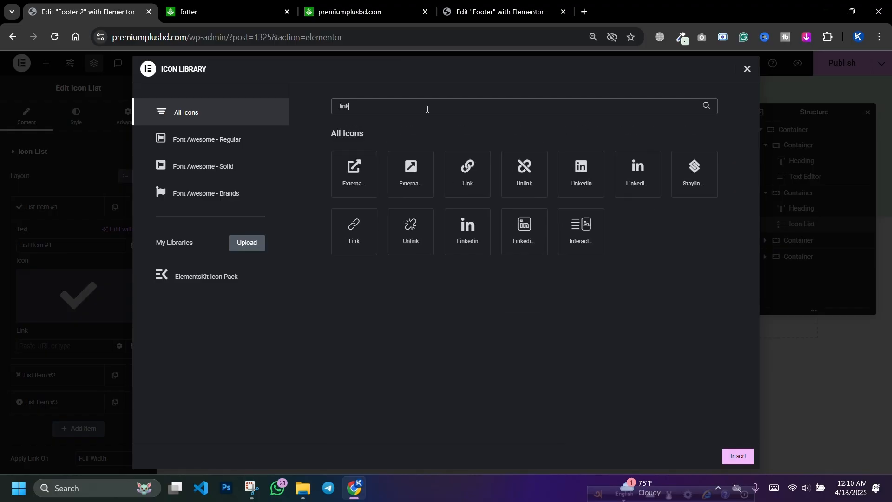
left_click(466, 195)
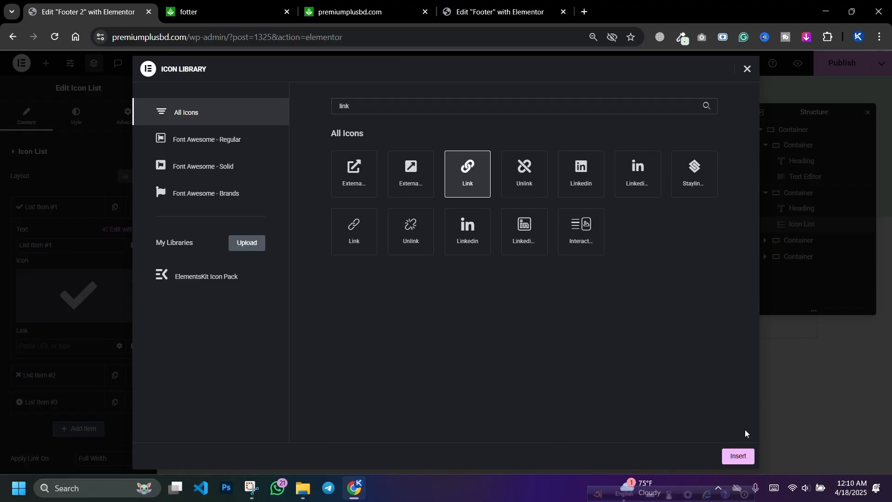
left_click(738, 456)
Check the link labels in the existing footer and set the first list item's text to the placeholder "trrrrt"
left_click(339, 4)
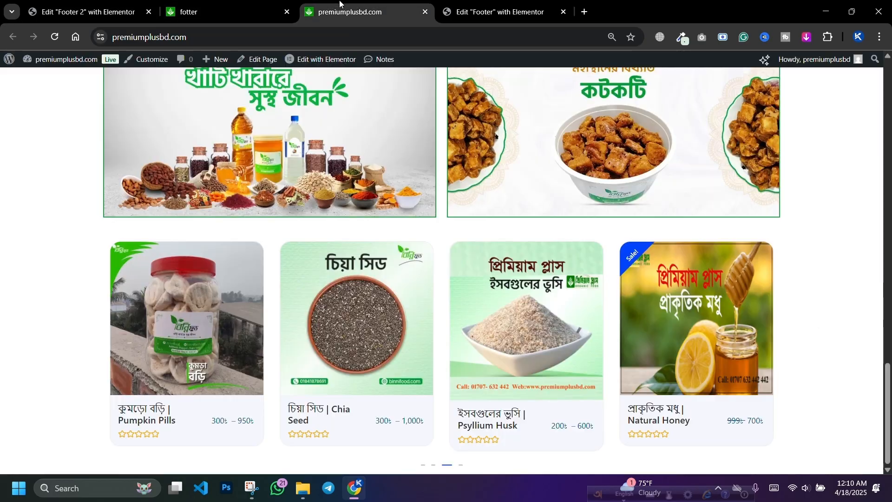
left_click(274, 13)
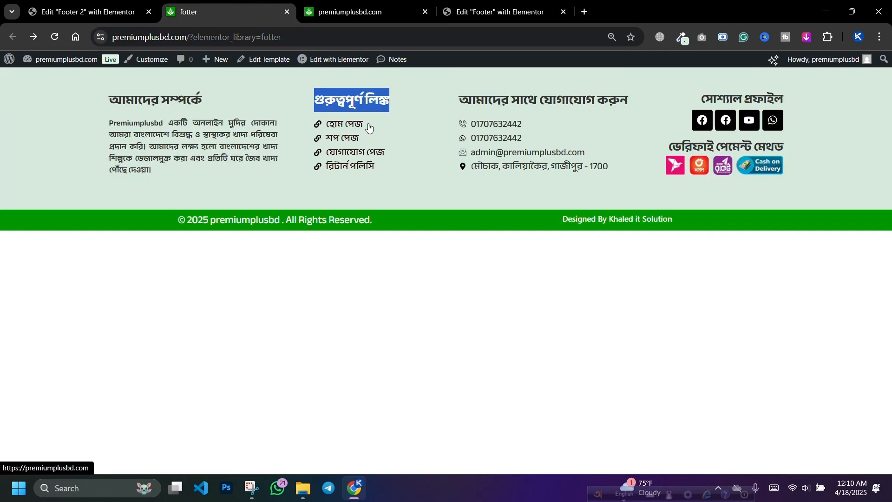
left_click(81, 12)
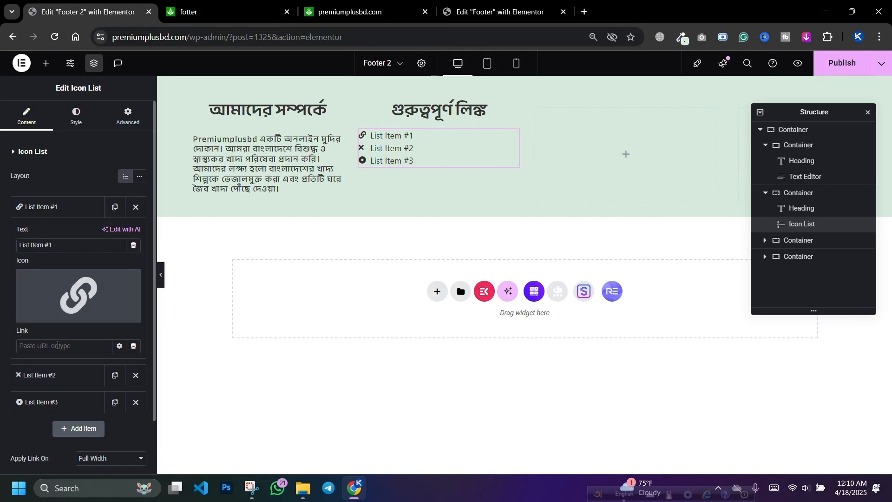
triple_click(68, 243)
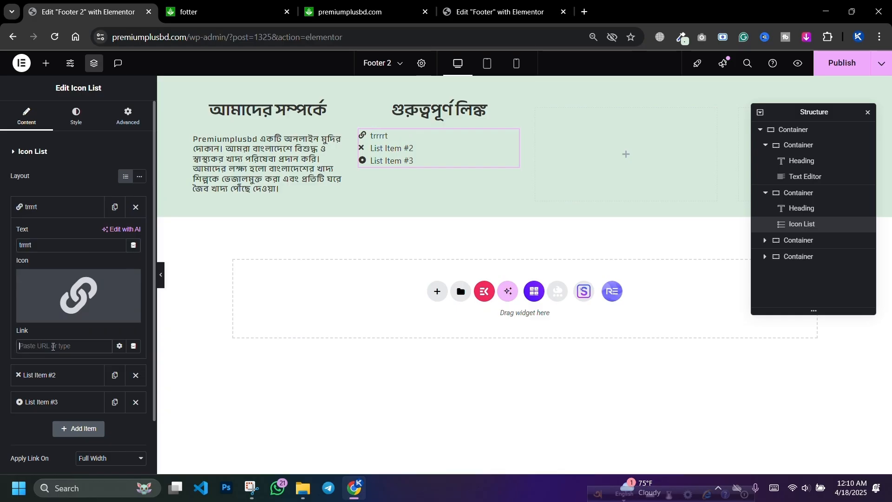
left_click(52, 210)
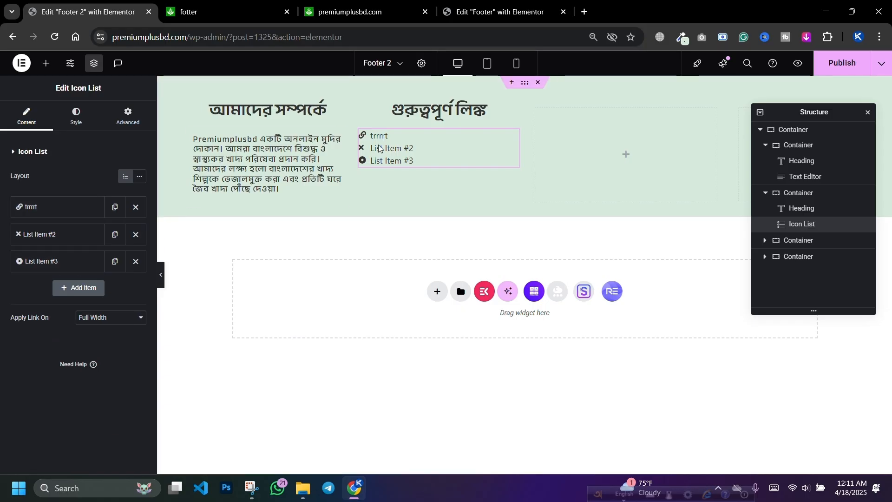
Copy the links heading from the second column into the empty third column
left_click(207, 4)
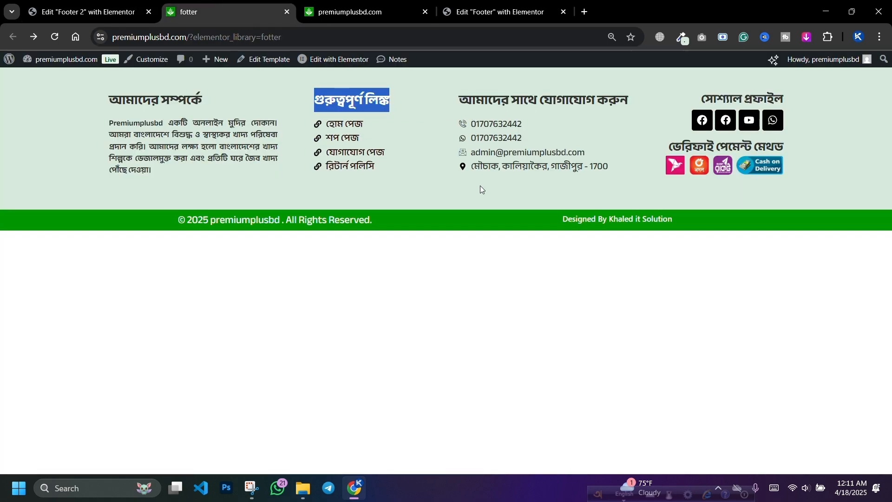
left_click(84, 6)
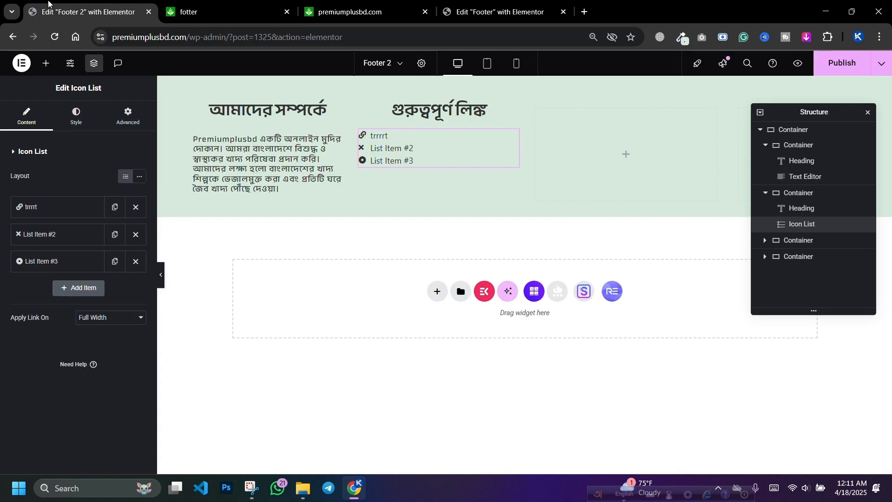
right_click(430, 111)
left_click(471, 164)
right_click(594, 115)
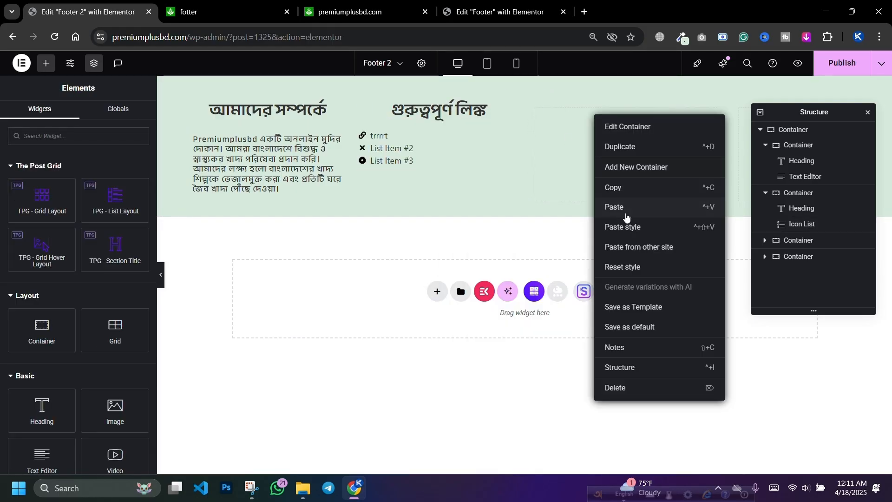
left_click(626, 216)
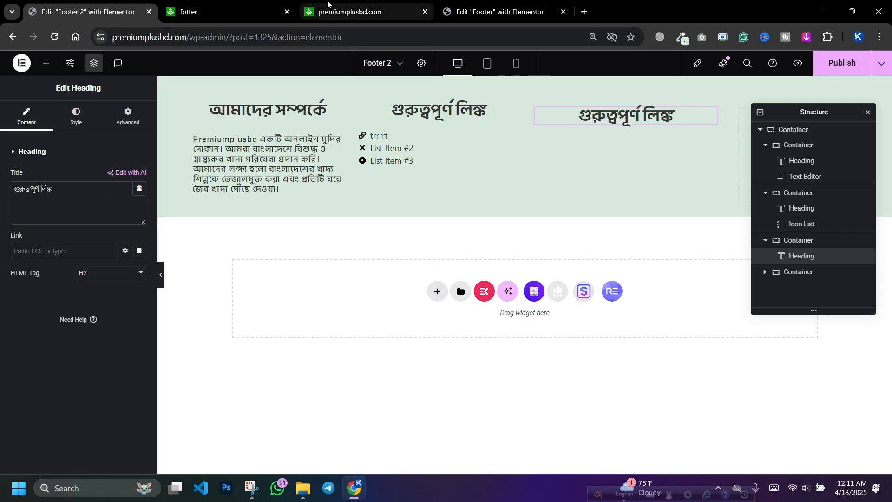
Copy the second column's icon list and paste it below the heading in the third column
left_click(227, 10)
left_click(88, 12)
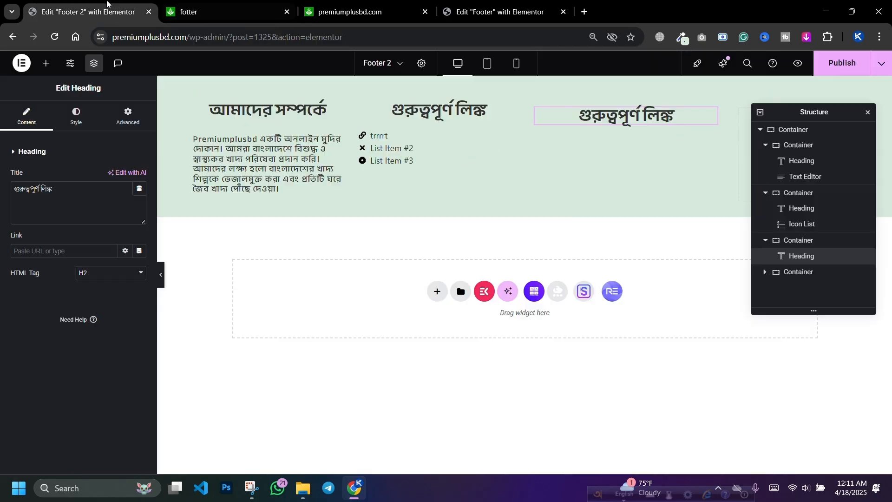
left_click(432, 141)
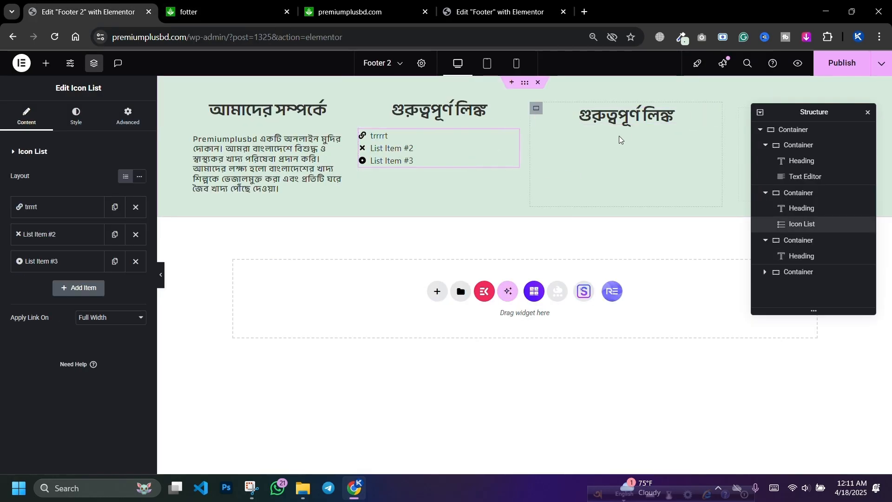
right_click(462, 159)
left_click(494, 207)
right_click(663, 126)
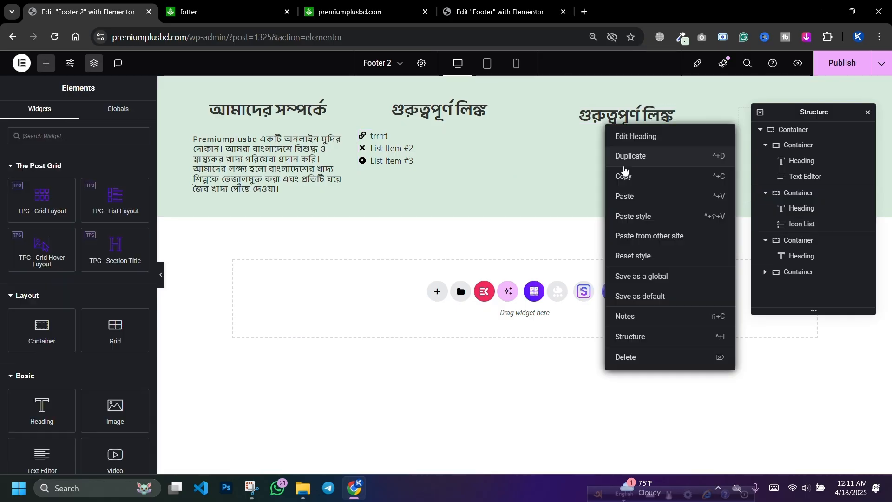
left_click(625, 196)
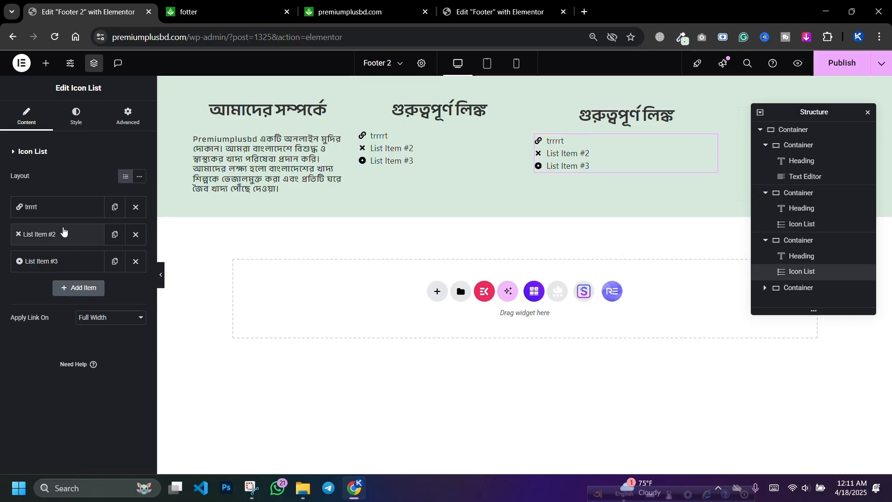
Change the first item's icon in the third column's icon list to the Location arrow
left_click(42, 206)
left_click(67, 305)
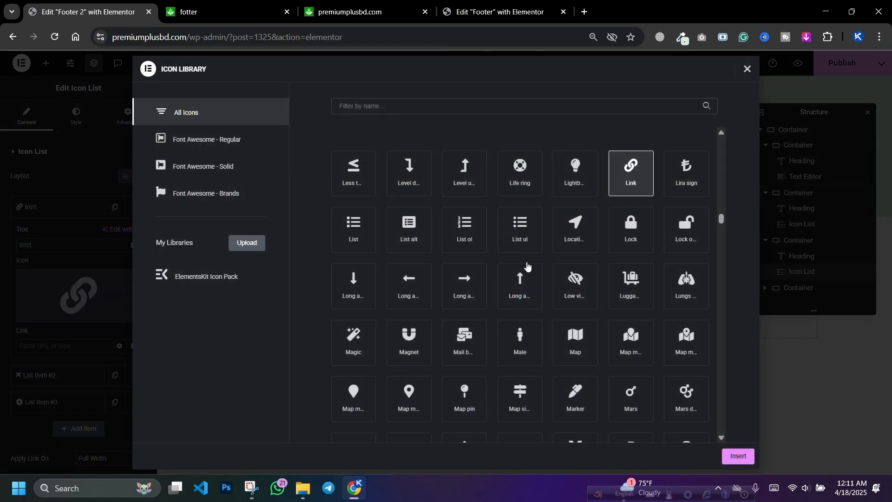
left_click(567, 250)
left_click(739, 456)
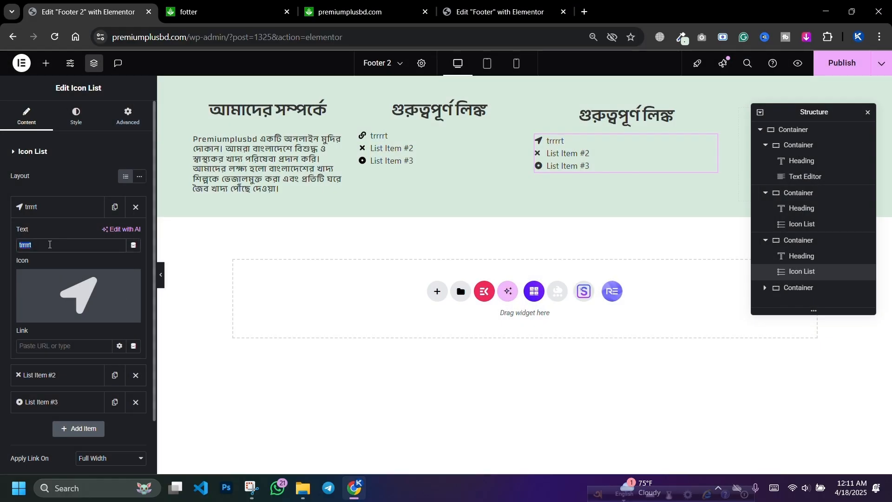
Compare the columns with the existing footer preview and move the Structure panel clear of the empty fourth column
left_click(353, 7)
left_click(257, 5)
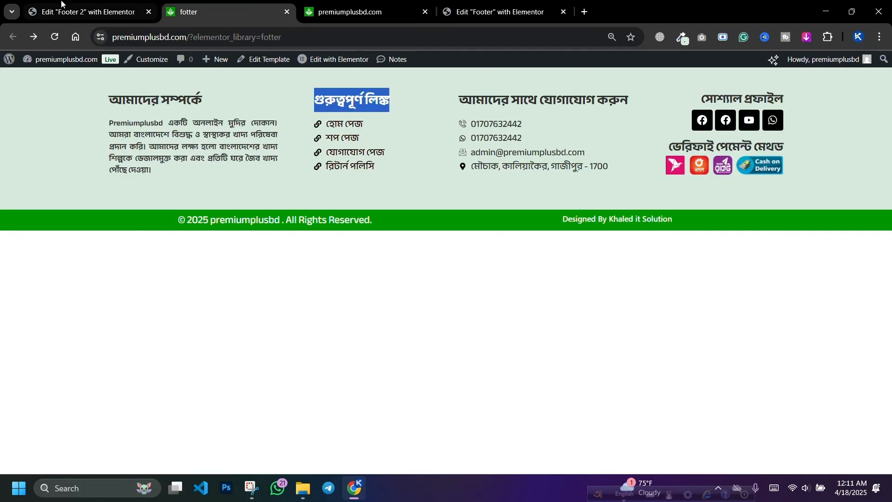
left_click(88, 12)
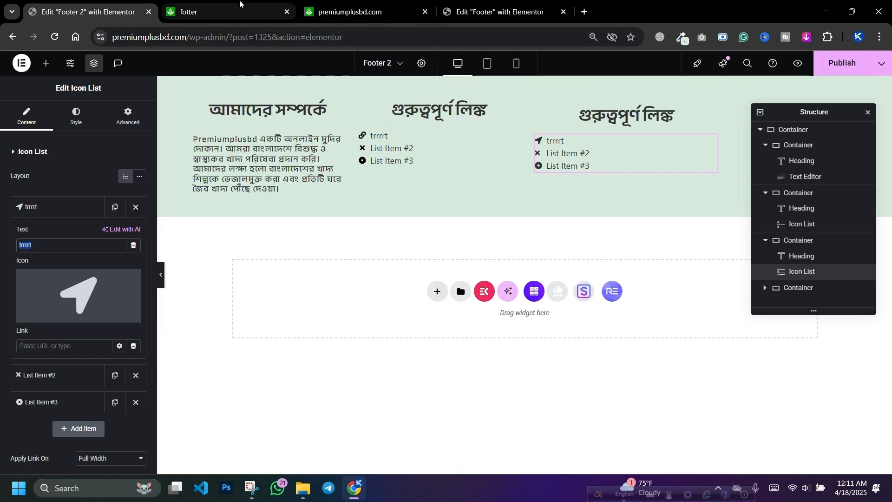
left_click(200, 11)
left_click(89, 12)
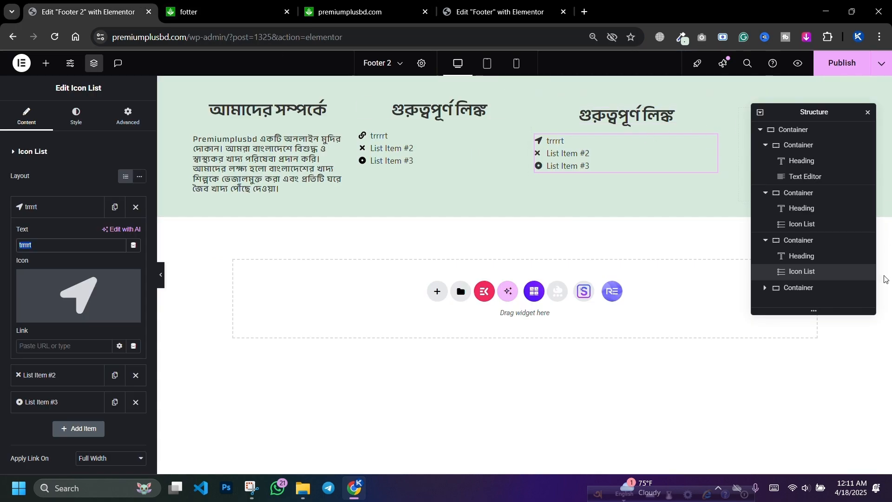
left_click_drag(847, 122, 859, 236)
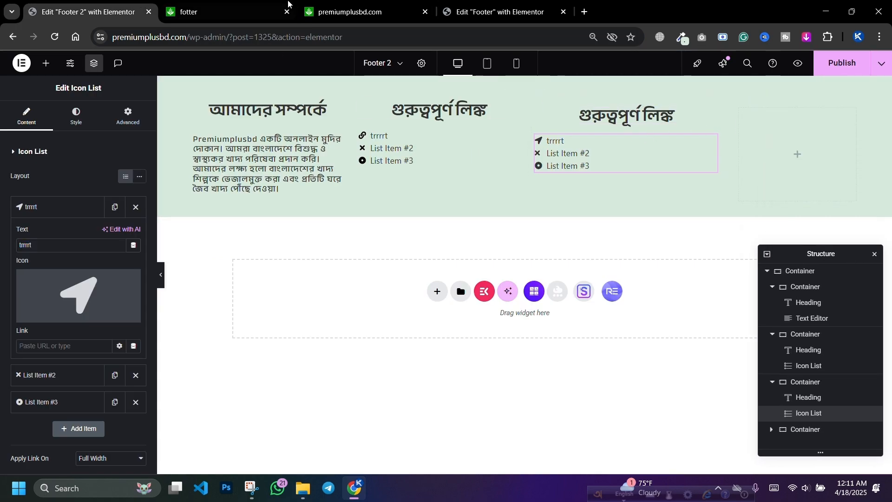
Check the existing footer preview and copy the third column's heading into the empty fourth column
left_click(250, 5)
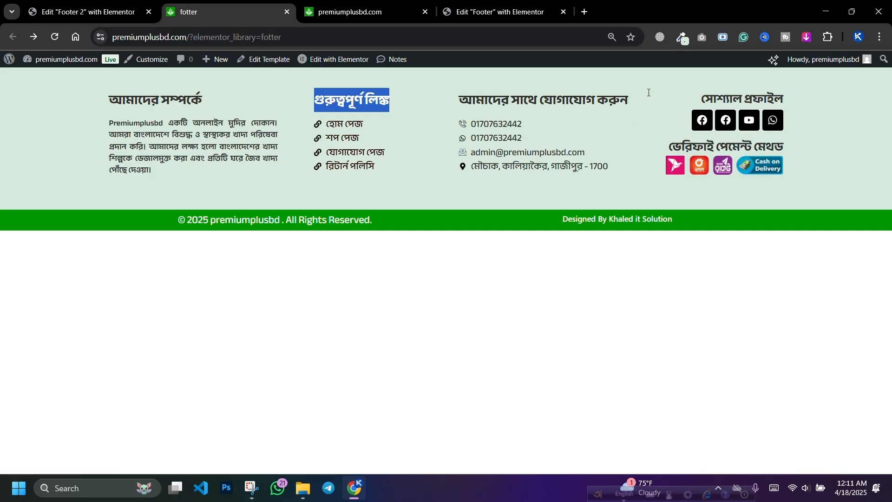
left_click(89, 11)
right_click(624, 118)
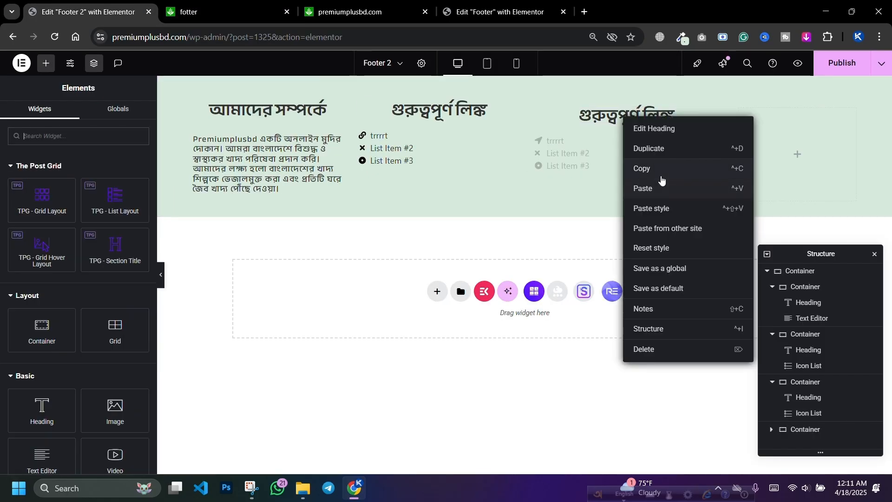
left_click(806, 134)
right_click(784, 132)
left_click(796, 211)
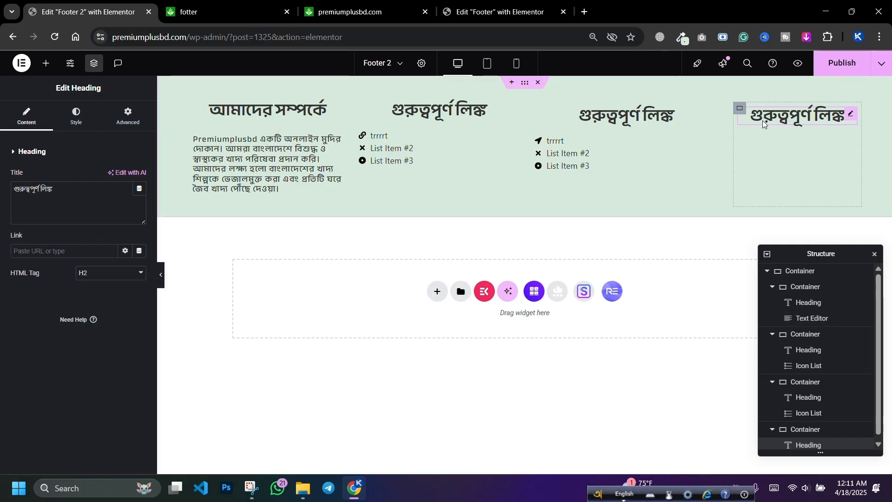
Find the Social Icons widget and add it below the heading in the fourth column, following the existing footer
left_click(363, 12)
left_click(244, 5)
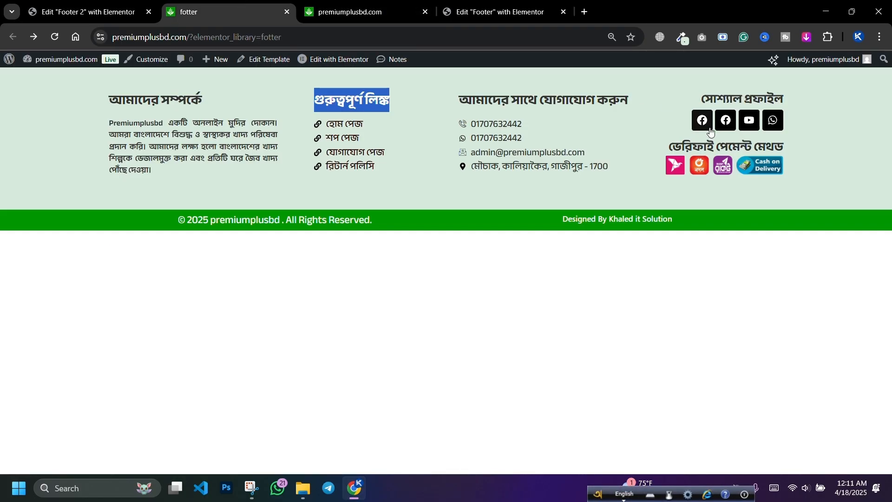
left_click(88, 12)
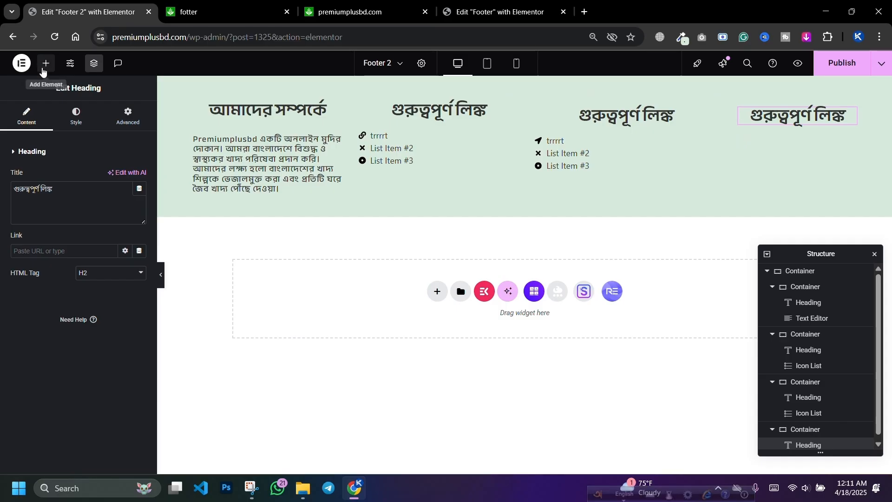
left_click(42, 70)
type("s")
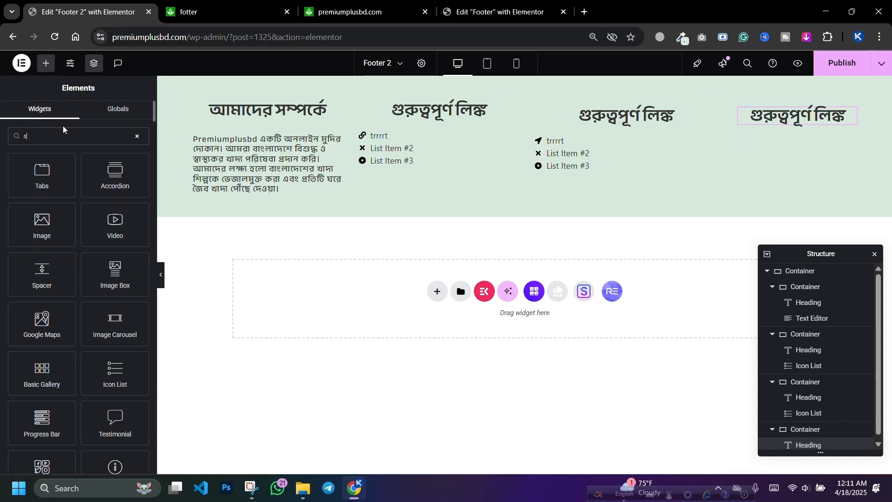
type("c")
type("cia")
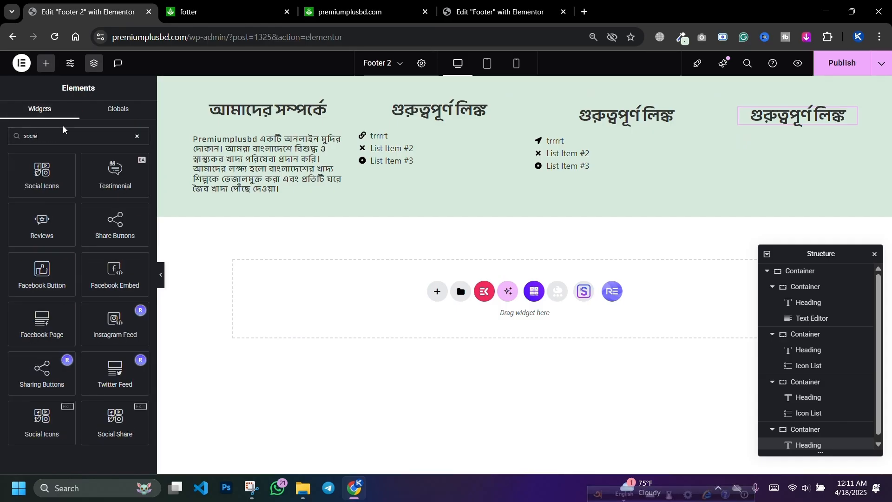
left_click_drag(42, 173, 792, 170)
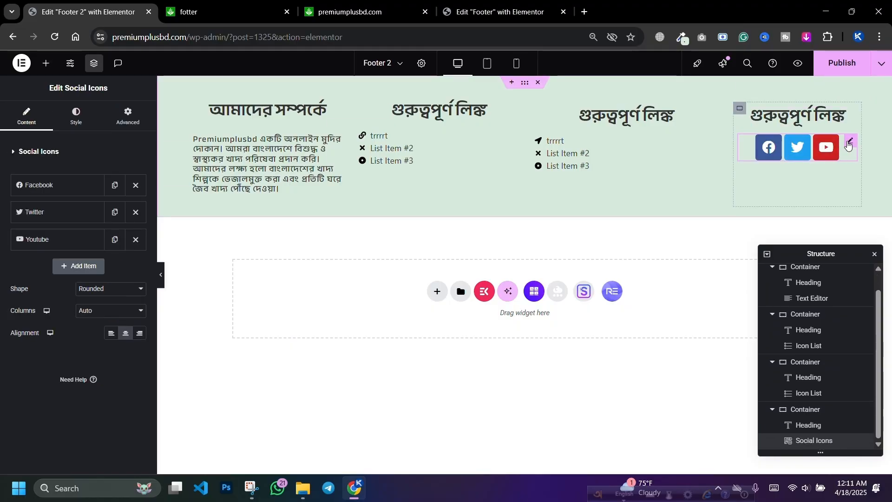
Add one duplicate of the Youtube item to the fourth column's social icons and remove the surplus copy
left_click(115, 239)
left_click(115, 239)
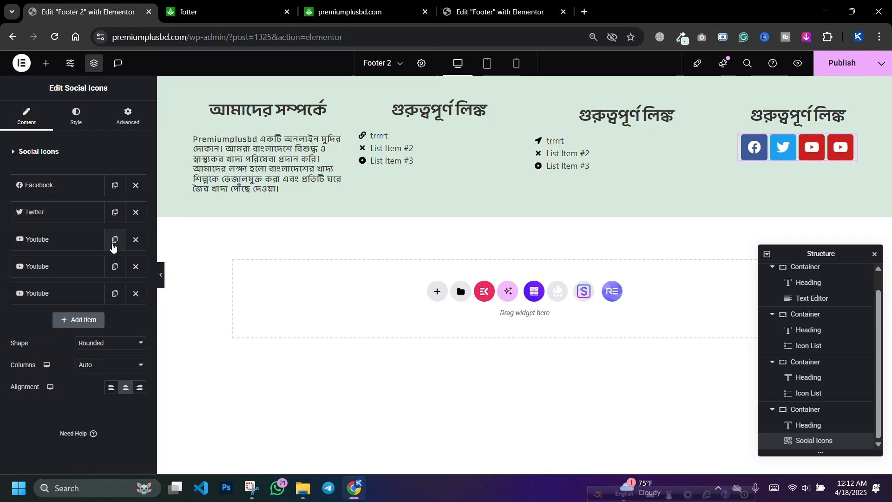
left_click(135, 293)
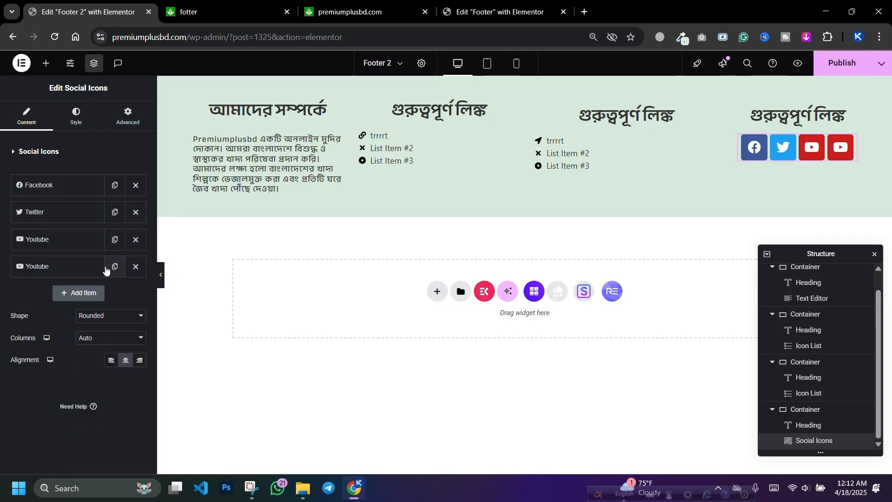
Duplicate the fourth column's heading and move the copy below the social icons, as in the existing footer
left_click(363, 11)
left_click(263, 6)
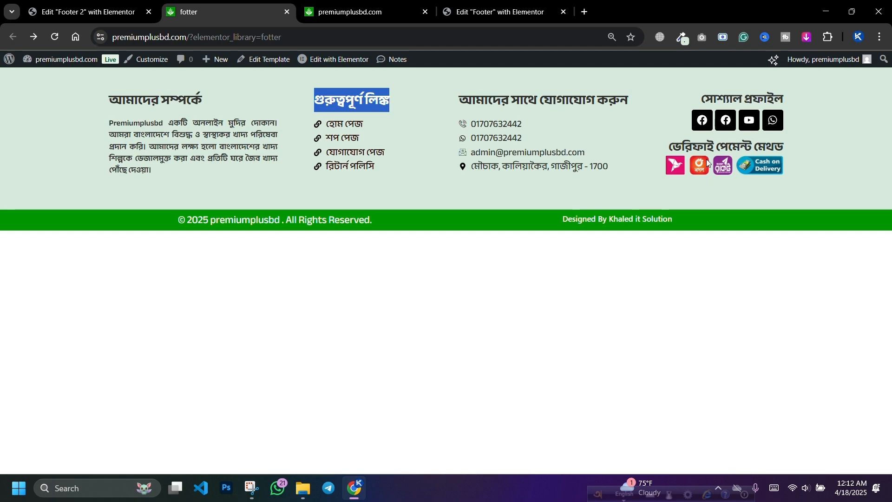
left_click(116, 4)
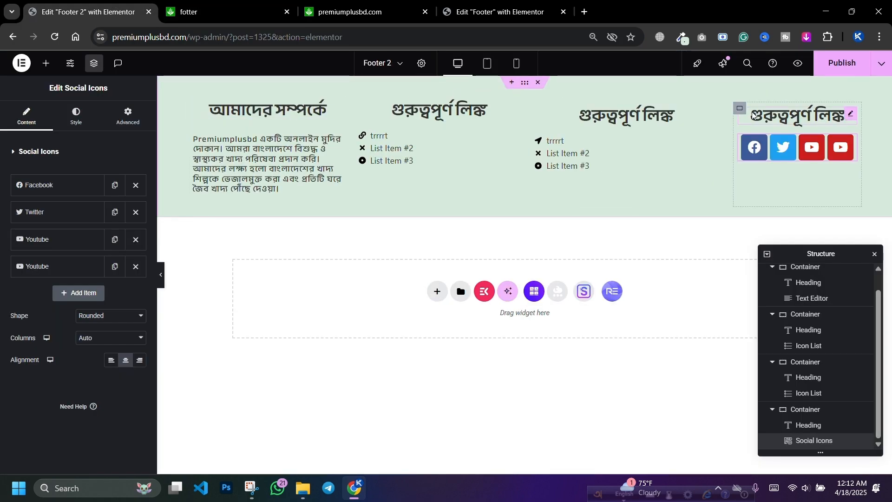
right_click(769, 117)
left_click(787, 145)
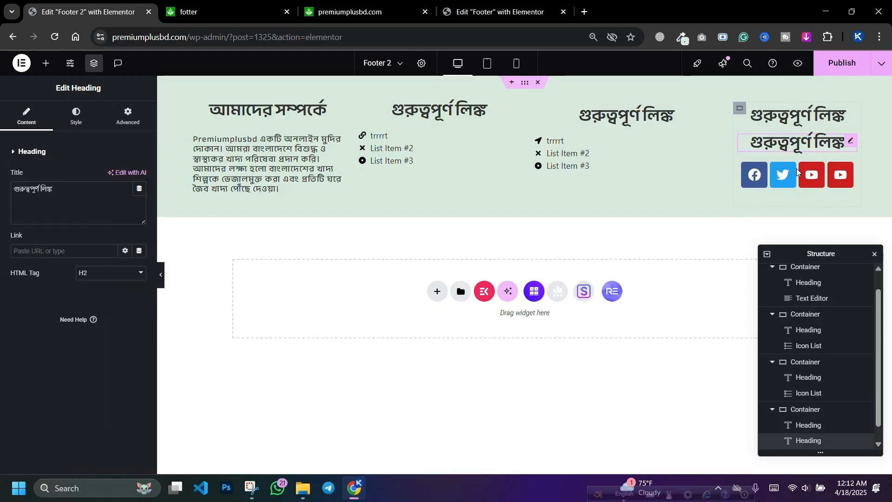
left_click_drag(788, 154, 792, 176)
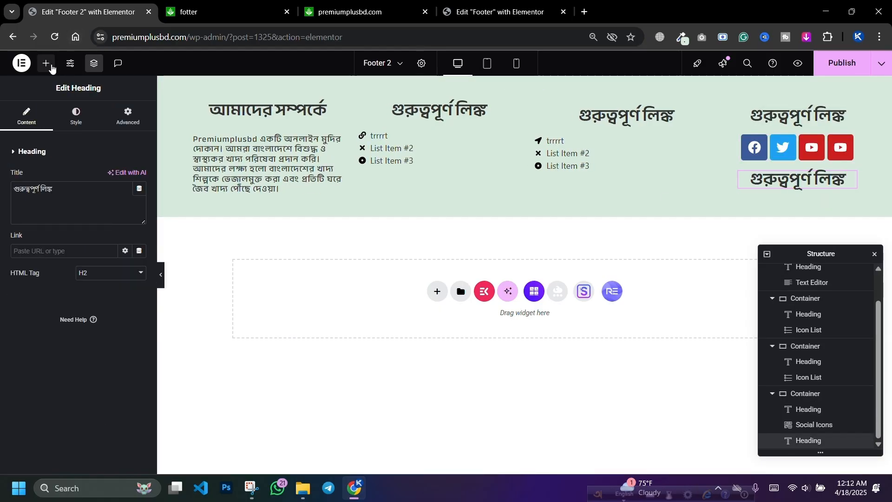
Add an Image widget below the fourth column's second heading and fill it with bkash-nagad-rocket-1.png from the media library
left_click(46, 63)
scroll(107, 344, "down", 2)
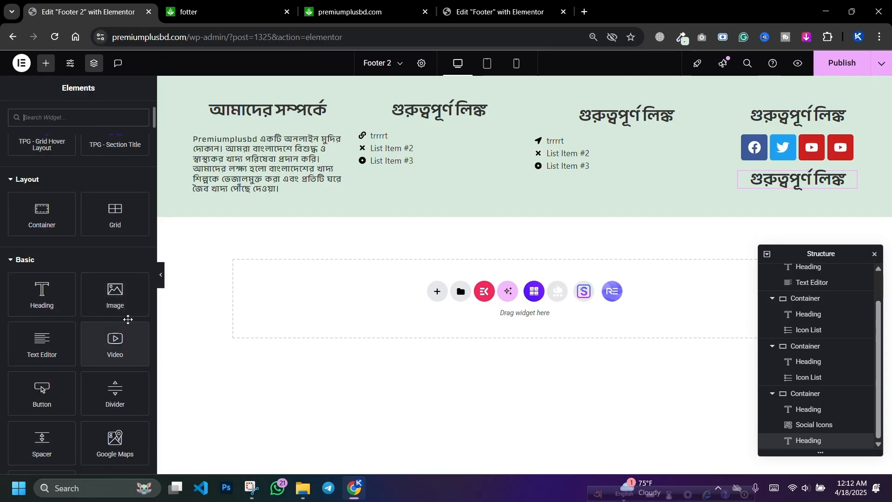
left_click_drag(115, 297, 799, 191)
left_click(42, 209)
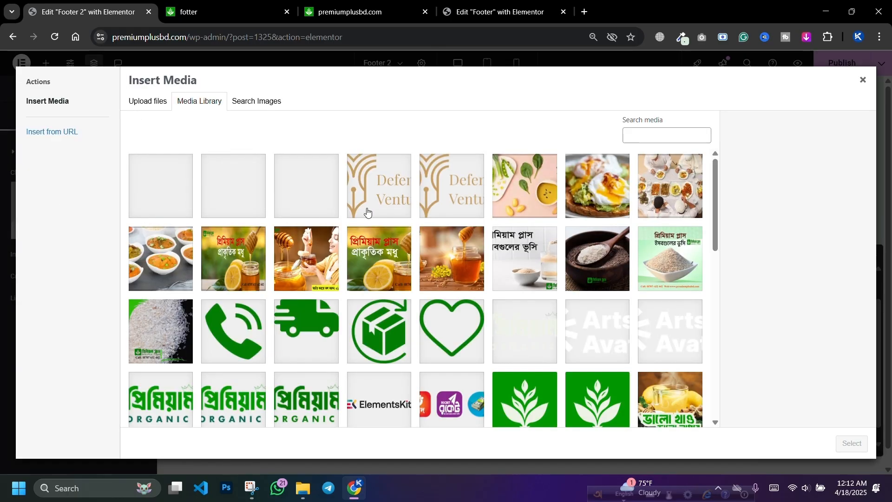
left_click(450, 400)
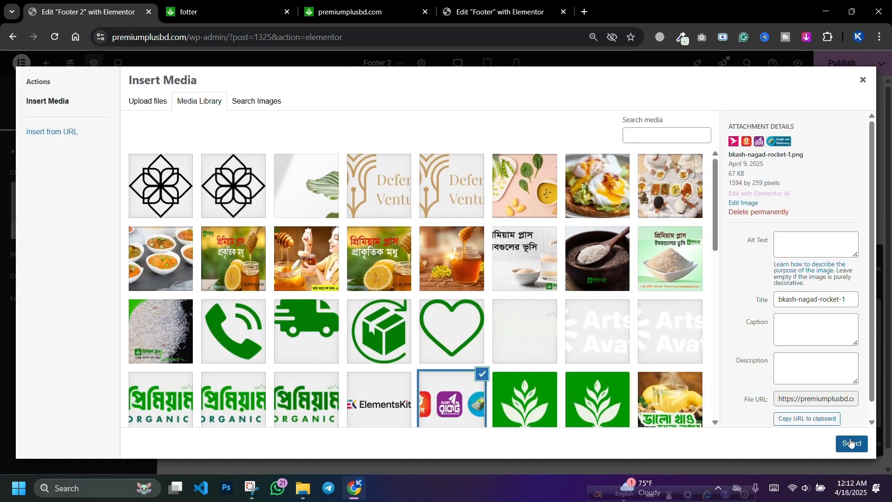
left_click(851, 443)
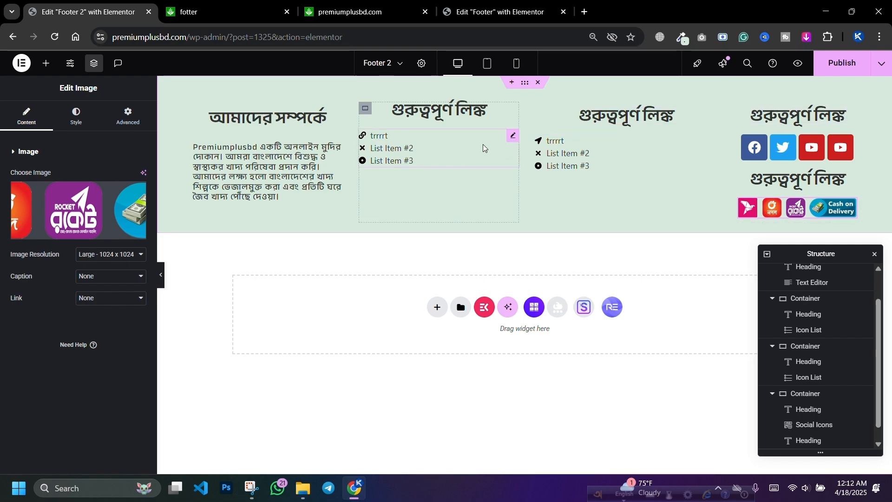
Give the first item in the third column's icon list a phone handset icon and a placeholder phone number as text
left_click(513, 135)
left_click(65, 209)
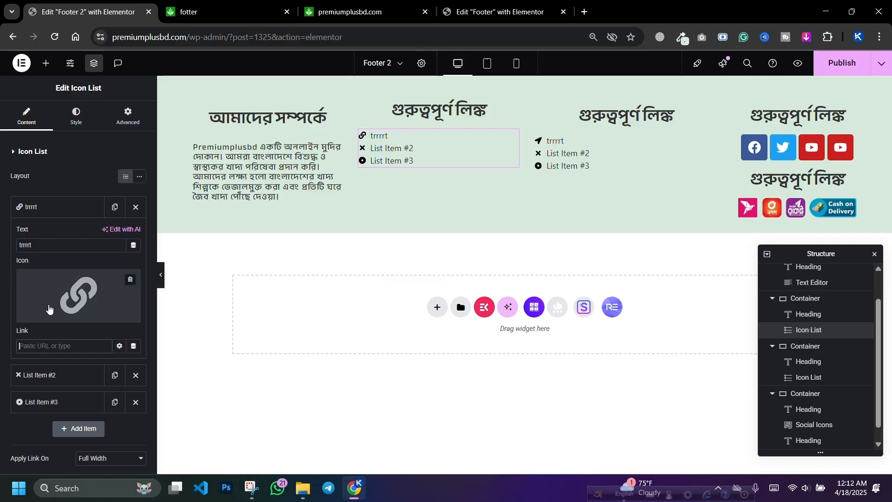
left_click(675, 147)
left_click(47, 207)
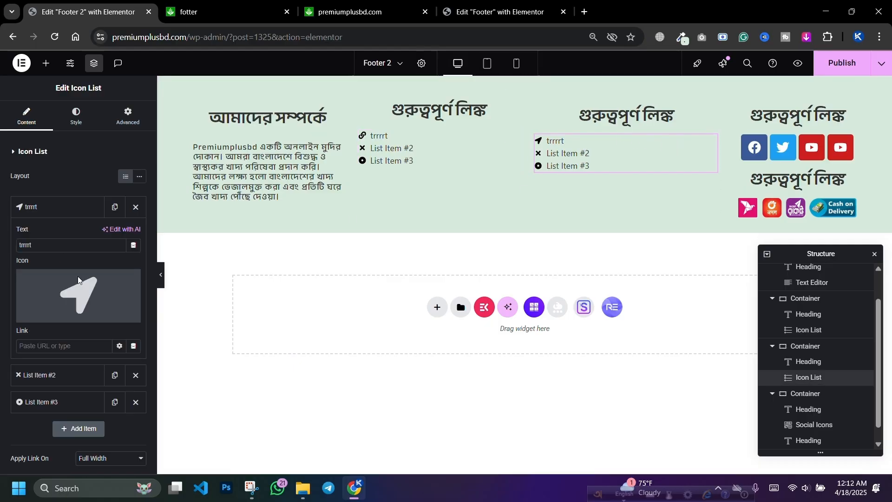
left_click(79, 290)
left_click(472, 108)
type("ca")
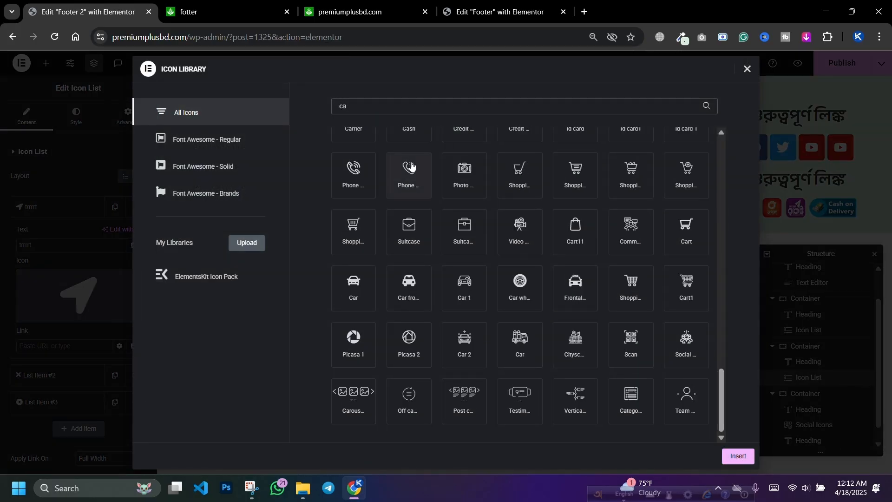
left_click(411, 166)
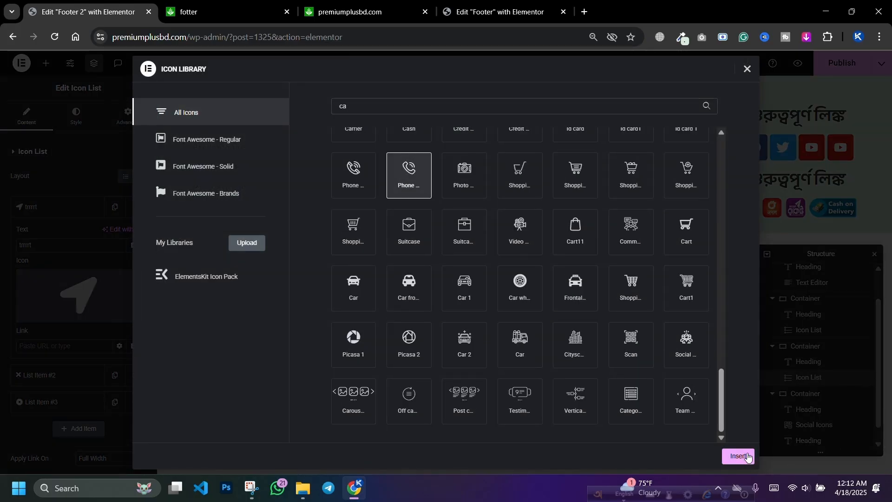
left_click(748, 456)
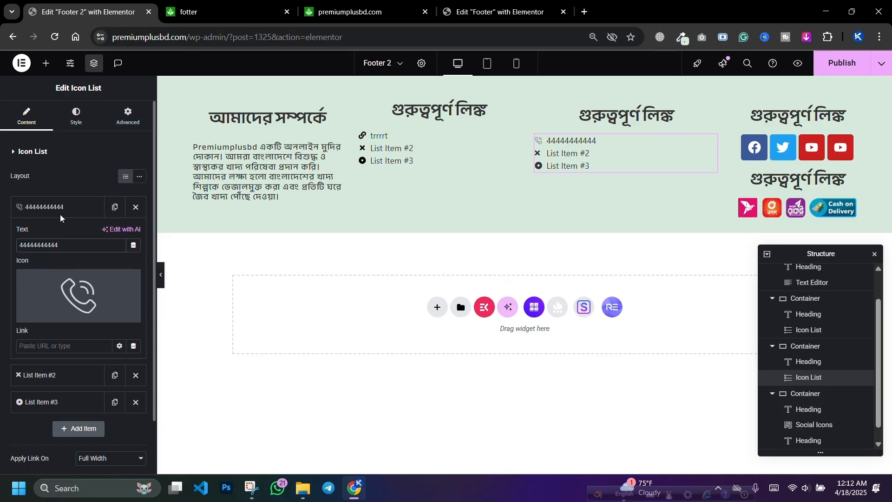
Review the icon, text and typography style settings of the third column's icon list
left_click(76, 115)
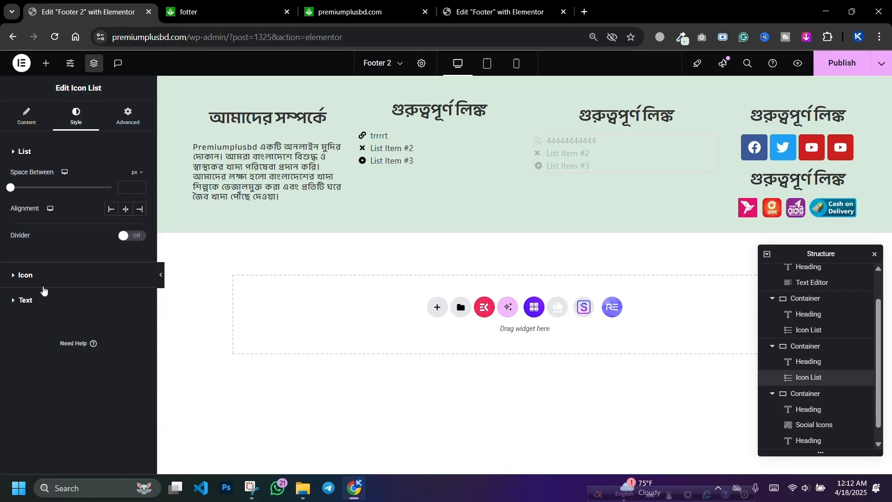
left_click(43, 279)
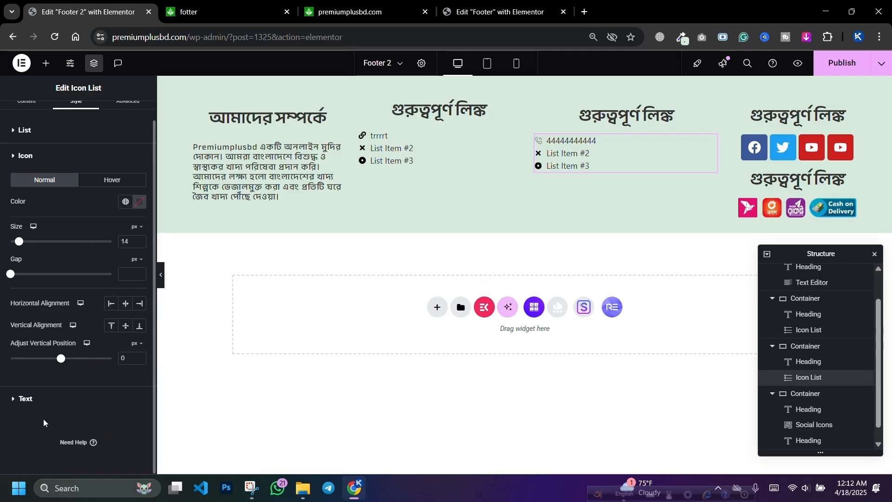
left_click(47, 398)
left_click(139, 227)
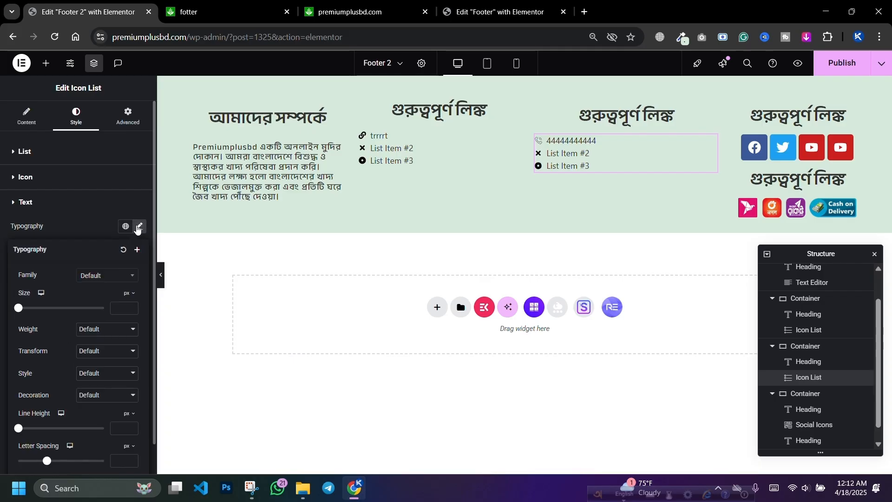
left_click(137, 228)
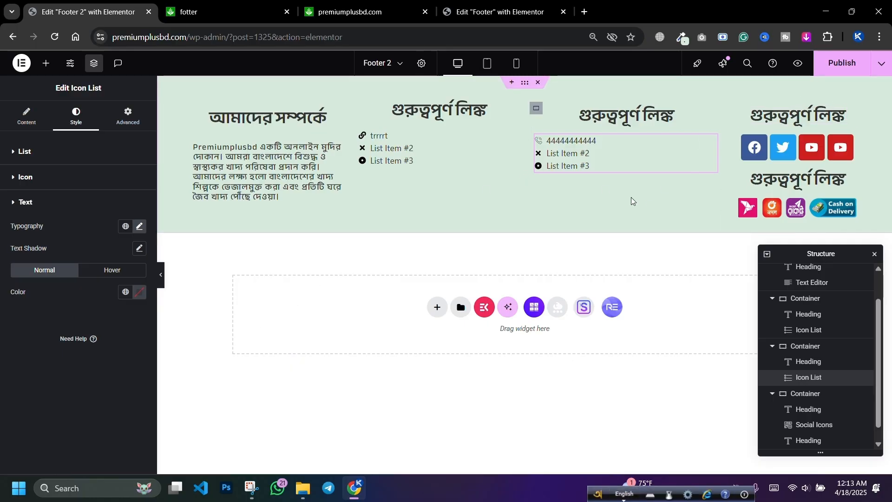
Preview the footer in the tablet and mobile layouts, then return to the desktop layout
left_click(487, 65)
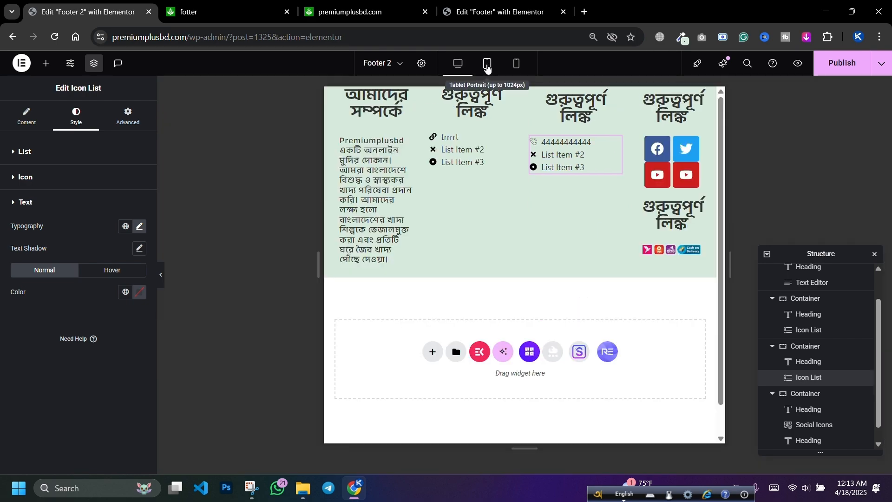
left_click(515, 64)
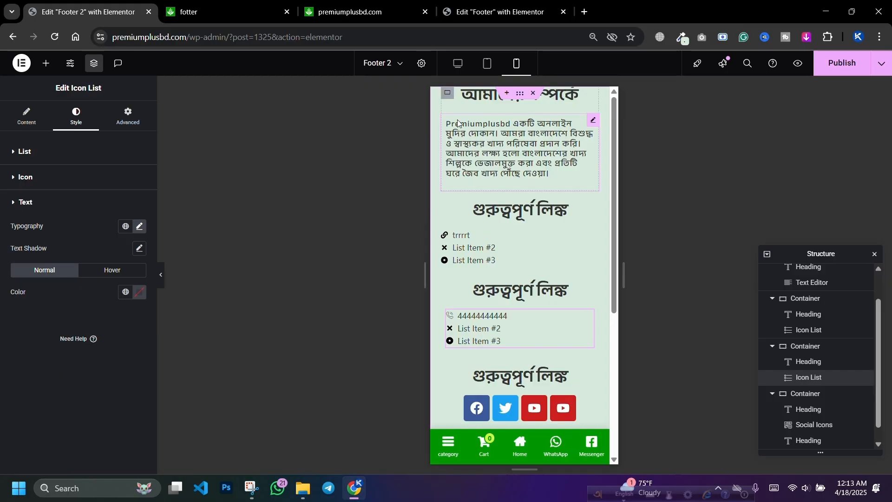
scroll(511, 291, "down", 4)
scroll(509, 291, "up", 5)
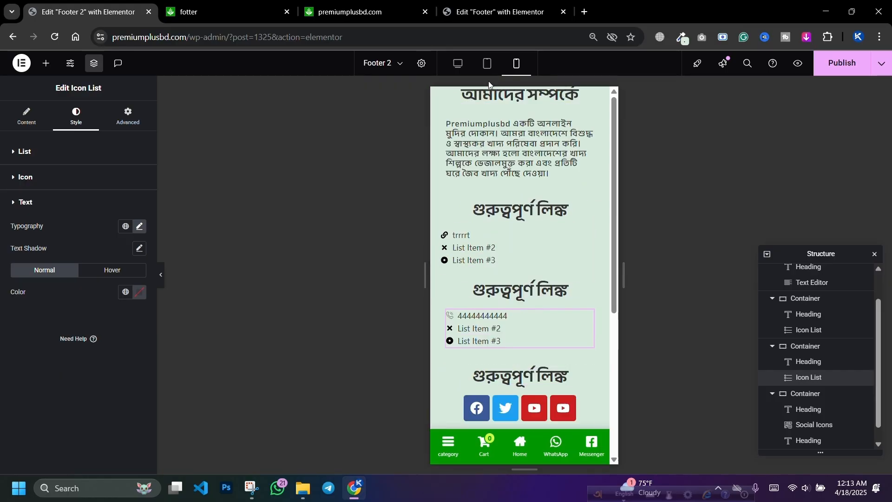
left_click(454, 66)
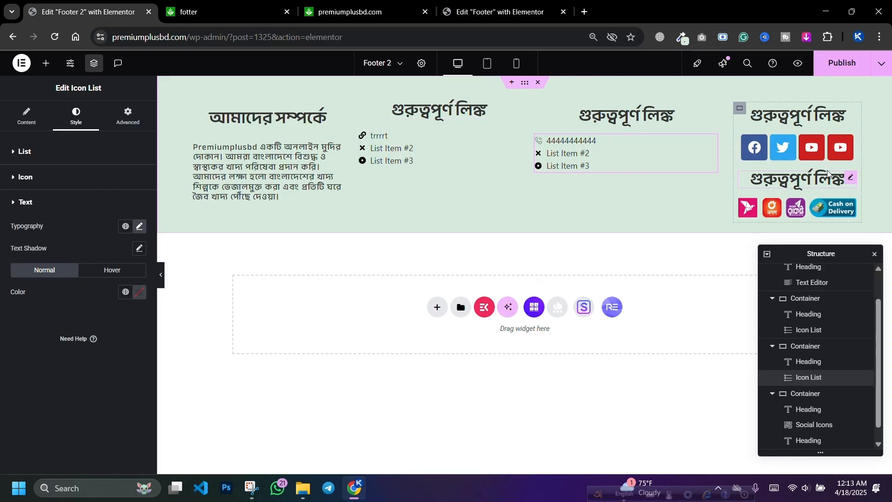
Reduce the payment methods image's width and align it left for the mobile layout, and return to the desktop layout
left_click(516, 63)
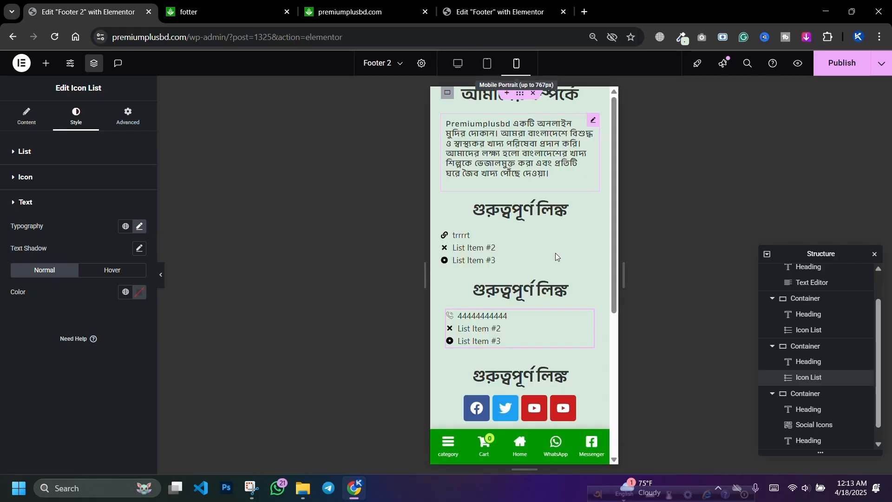
scroll(555, 256, "down", 5)
left_click(583, 223)
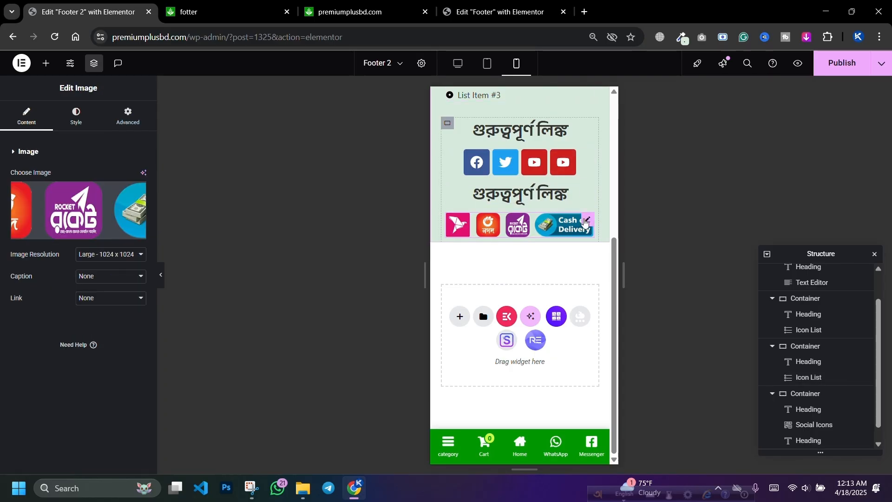
left_click(76, 117)
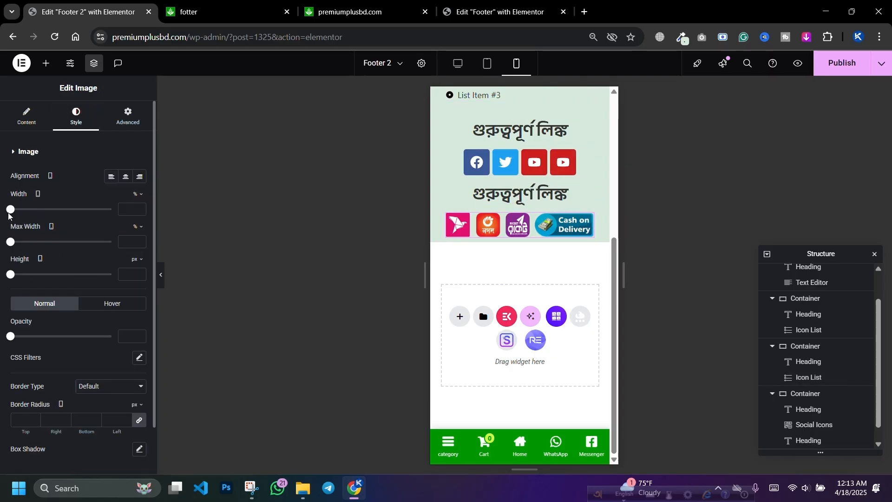
left_click_drag(13, 214, 78, 210)
left_click(111, 178)
left_click(452, 65)
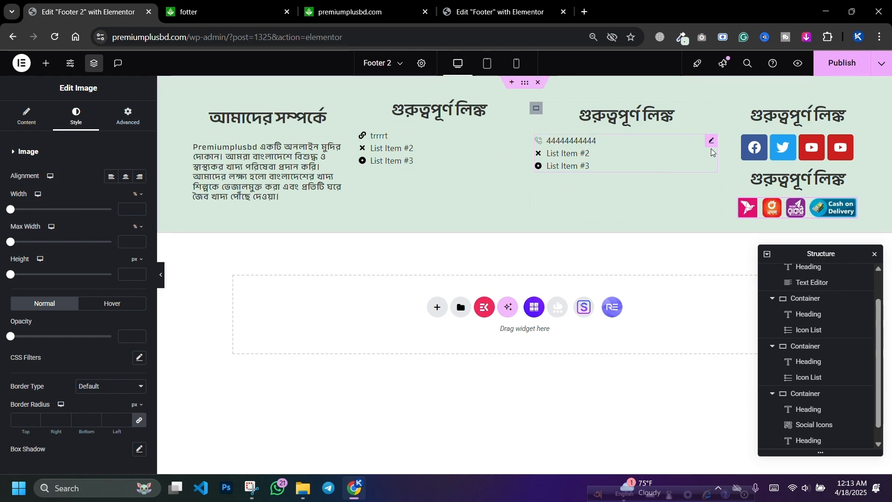
Add a single-column flexbox container below the green copyright bar and set its boxed width to 1290 px
left_click(385, 18)
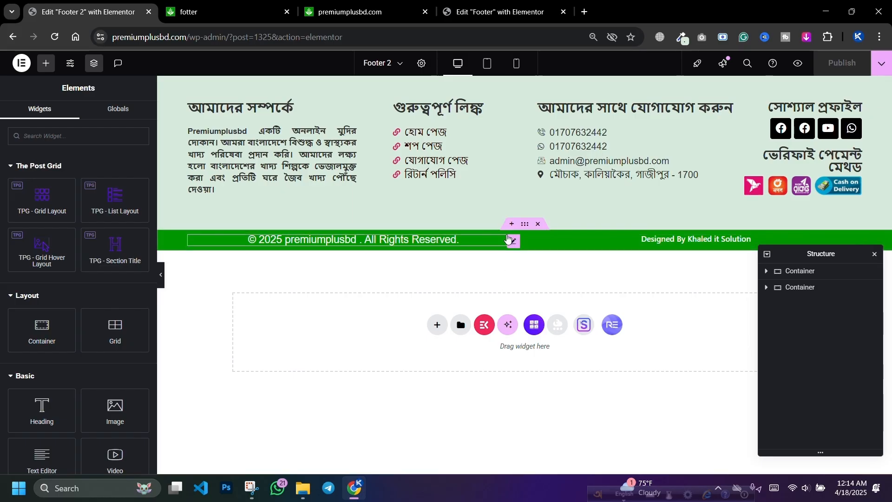
left_click(437, 325)
left_click(491, 358)
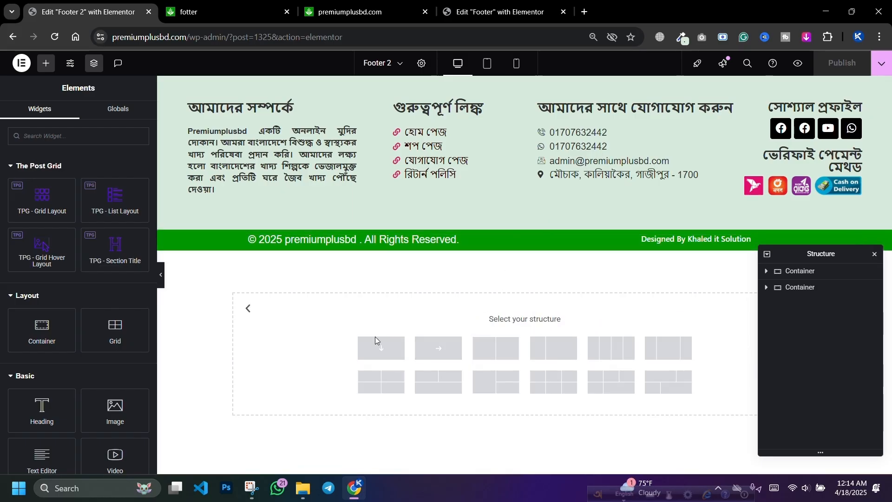
left_click(379, 346)
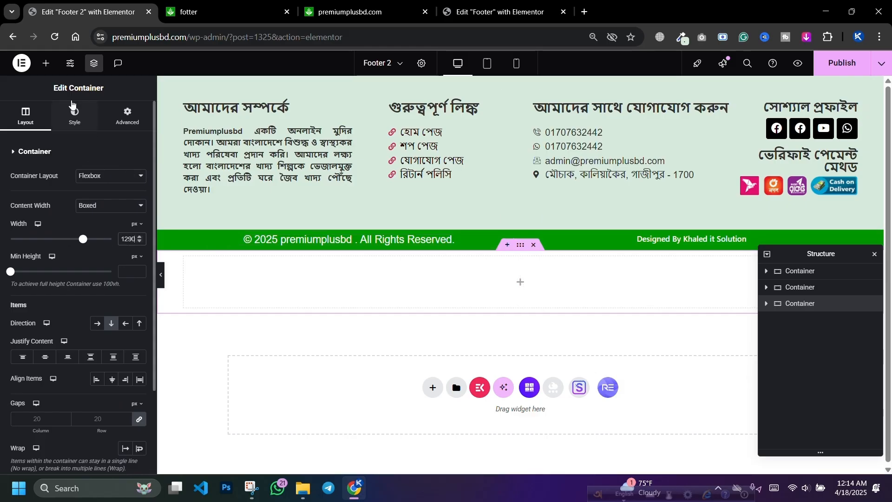
Give the new container a classic solid background in black, #000000
left_click(73, 112)
left_click(101, 201)
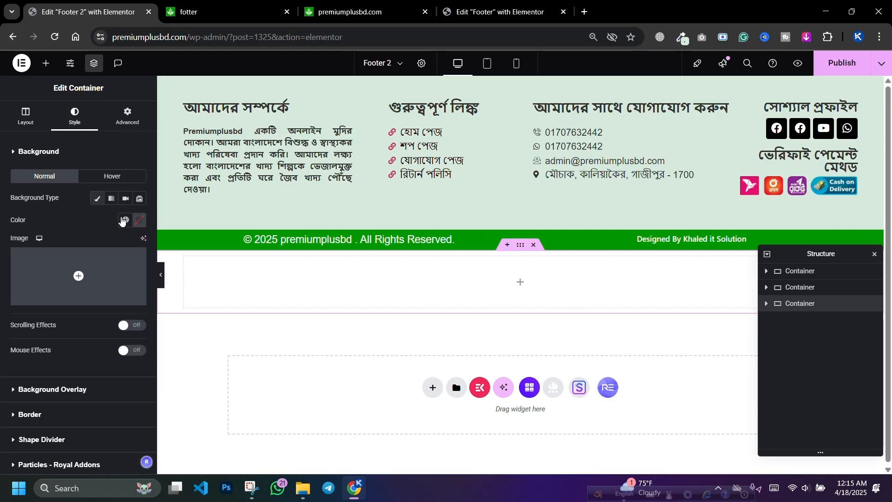
left_click(139, 220)
left_click(193, 323)
left_click_drag(193, 323, 200, 342)
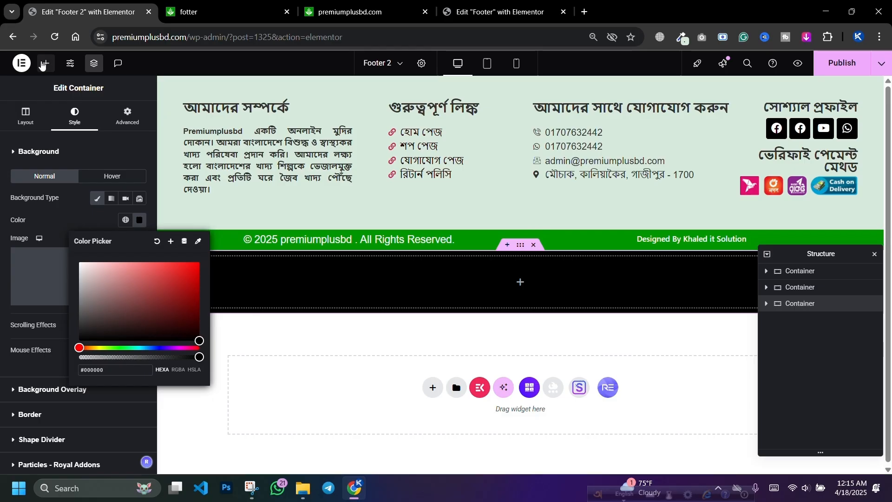
Add two Heading widgets to the black container and set the first one's text to "© 2025 premiumplusbd . All Rights Reserved."
left_click(45, 63)
left_click_drag(41, 404, 239, 298)
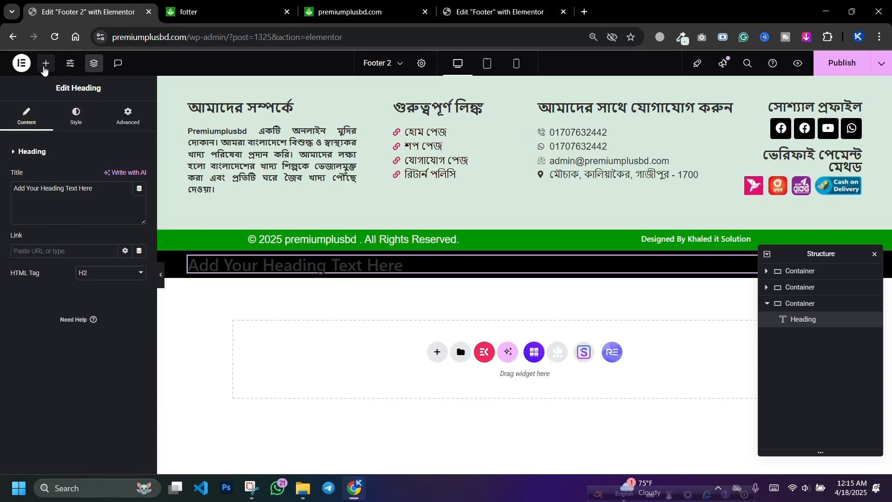
left_click(45, 62)
left_click_drag(42, 407, 348, 281)
left_click(347, 240)
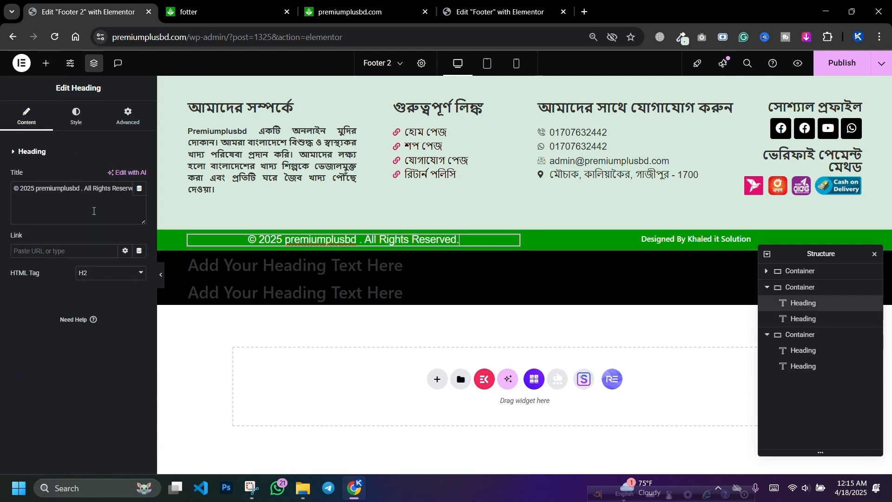
left_click(280, 265)
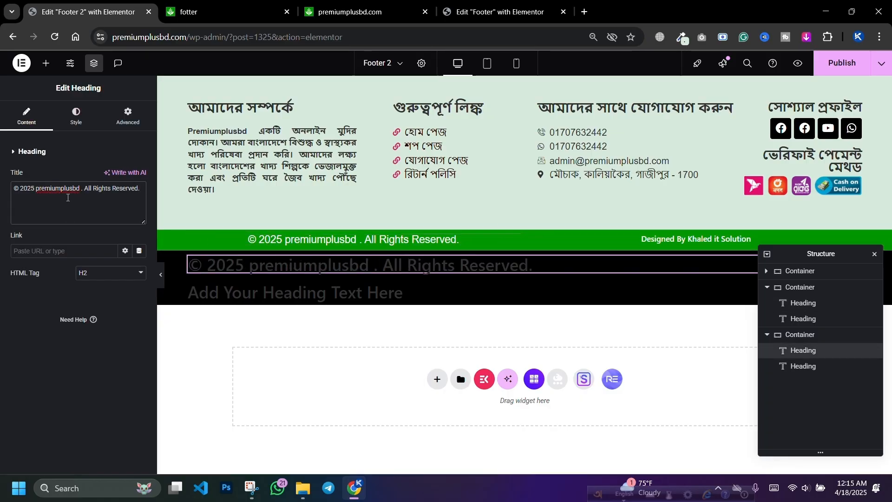
Set the new copyright heading's font size to 18 px and align its text left
left_click(76, 116)
left_click(139, 207)
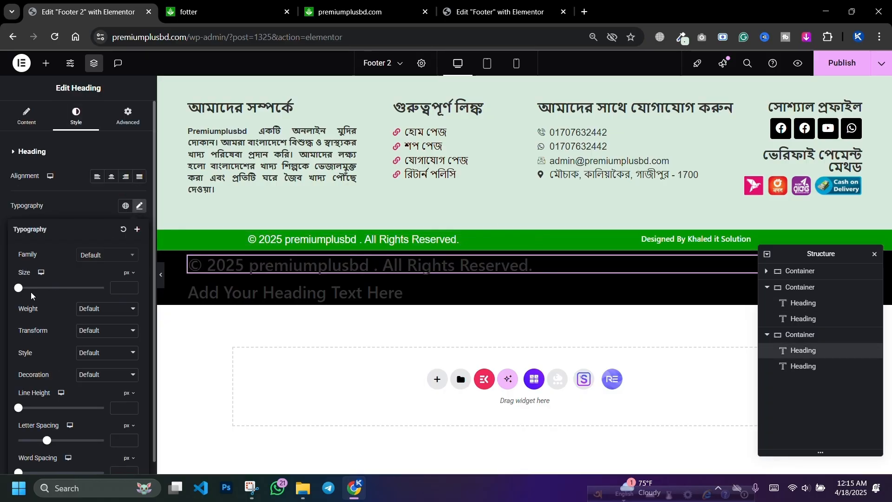
left_click_drag(18, 288, 26, 287)
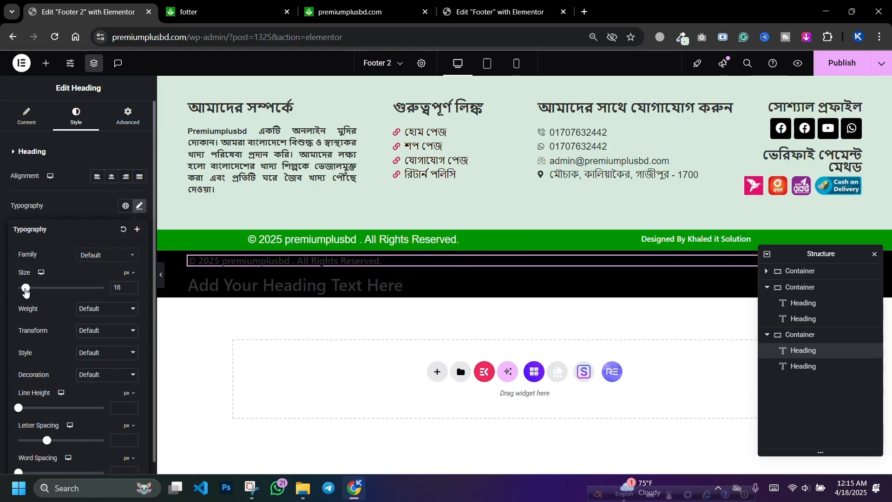
left_click(98, 177)
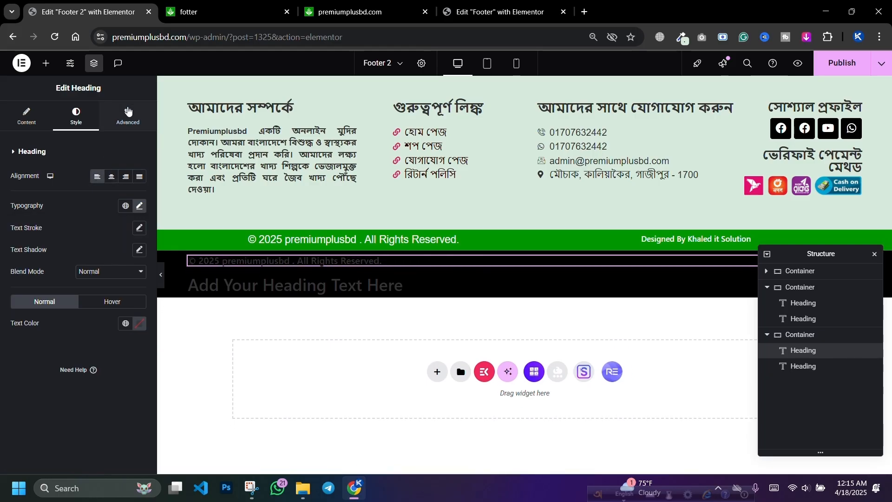
Give the new copyright heading a custom width of 50%
left_click(128, 115)
left_click(111, 257)
left_click(89, 312)
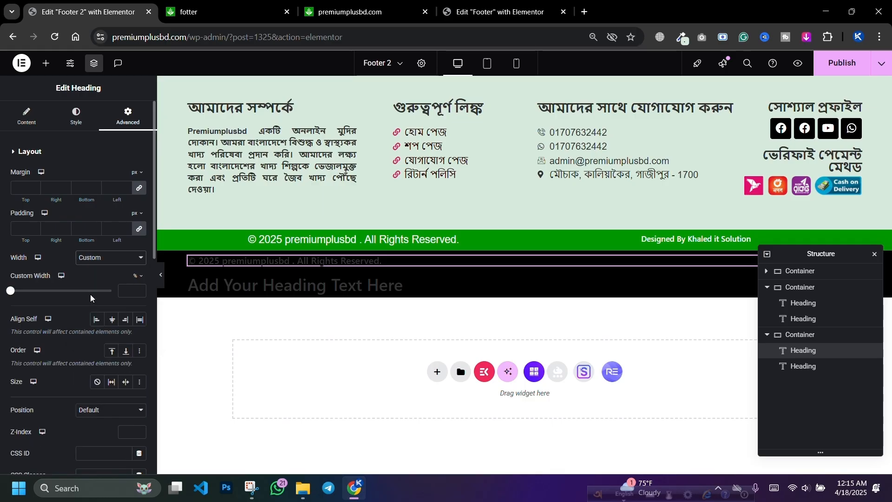
left_click(124, 291)
type("50")
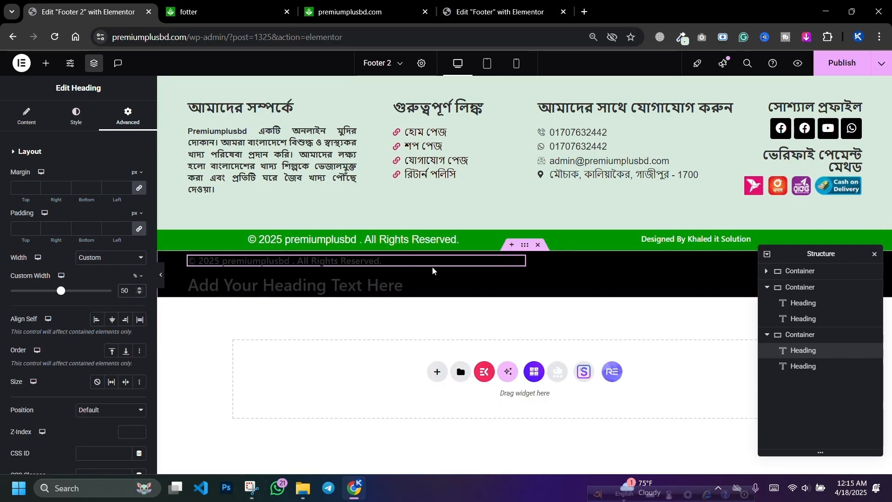
Duplicate the styled copyright heading in the black container and delete the placeholder heading below it
right_click(806, 350)
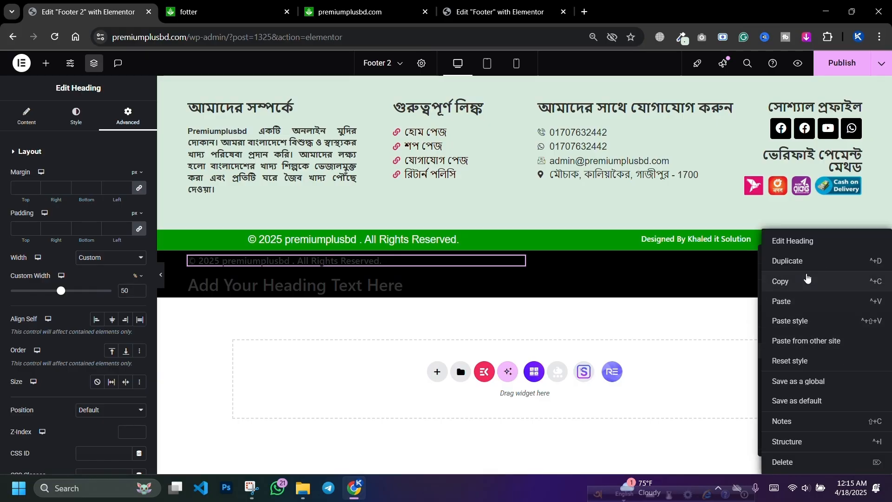
left_click(806, 261)
left_click(807, 382)
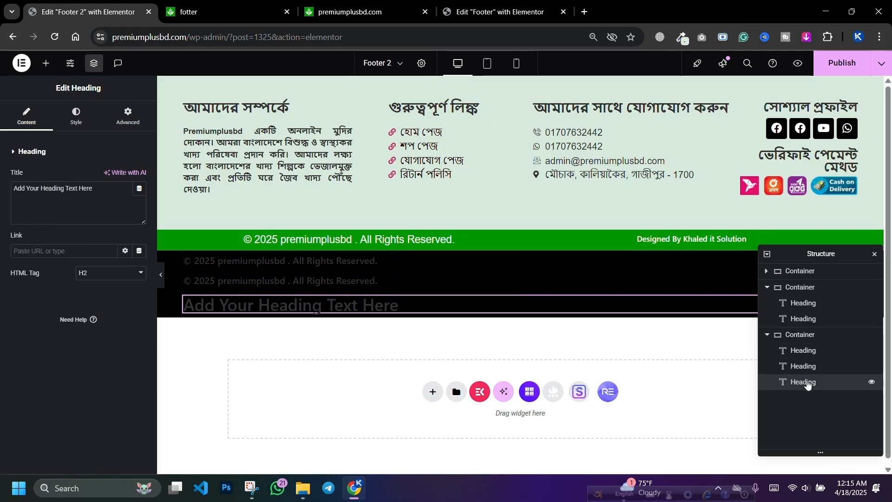
key("Delete")
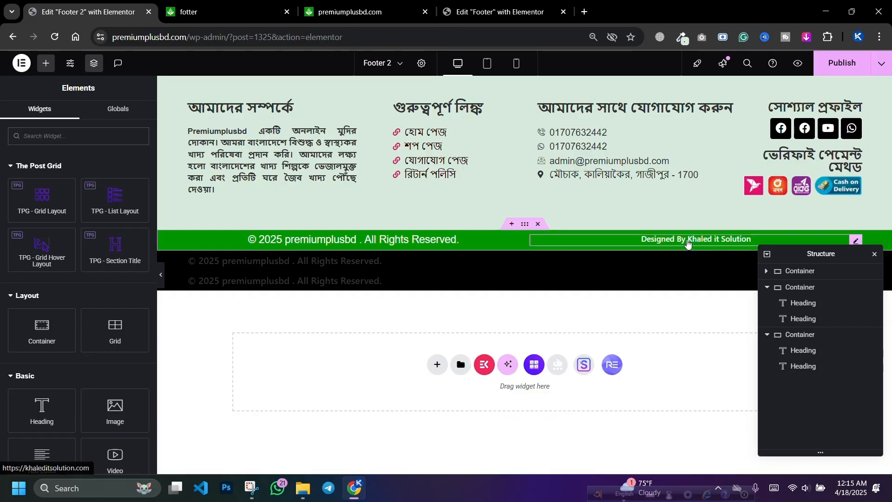
Replace the duplicated heading's text with "Designed By Khaled it Solution", taken from the green bar's credit heading
left_click(688, 239)
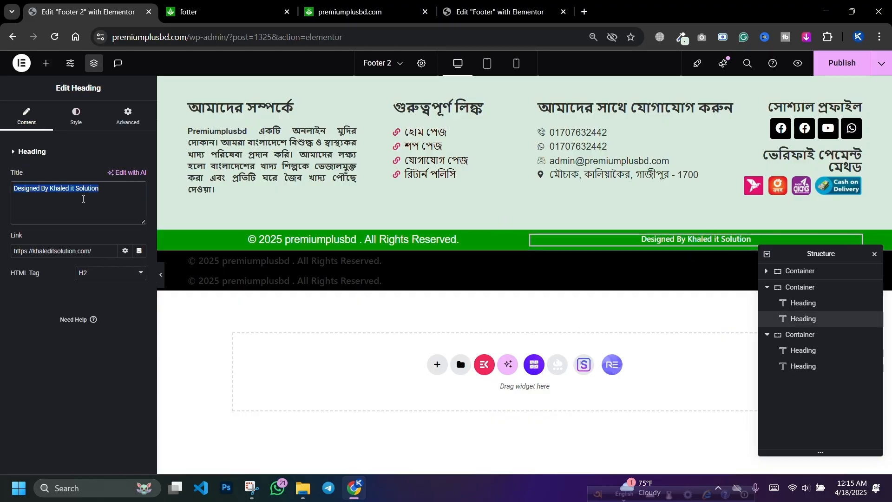
left_click(288, 280)
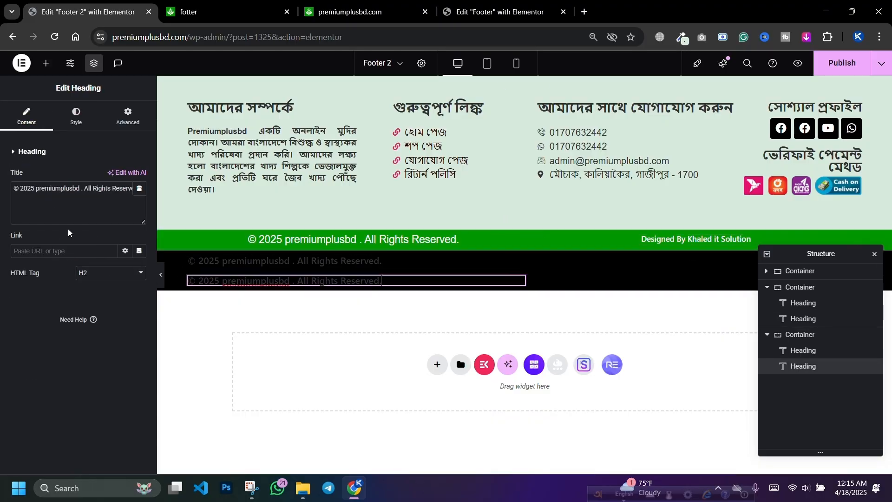
left_click(67, 202)
key("ctrl+a")
type("Designed By Khaled it Solution")
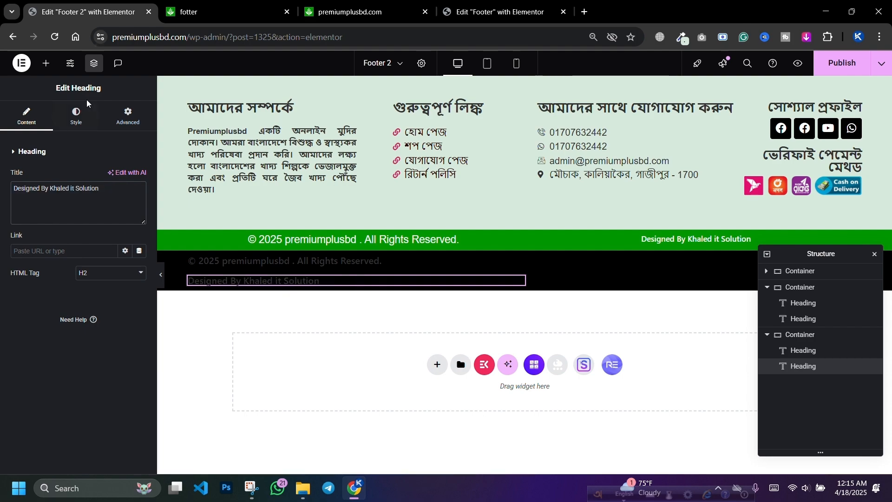
Set the text color of both headings in the black container to white
left_click(84, 117)
left_click(138, 324)
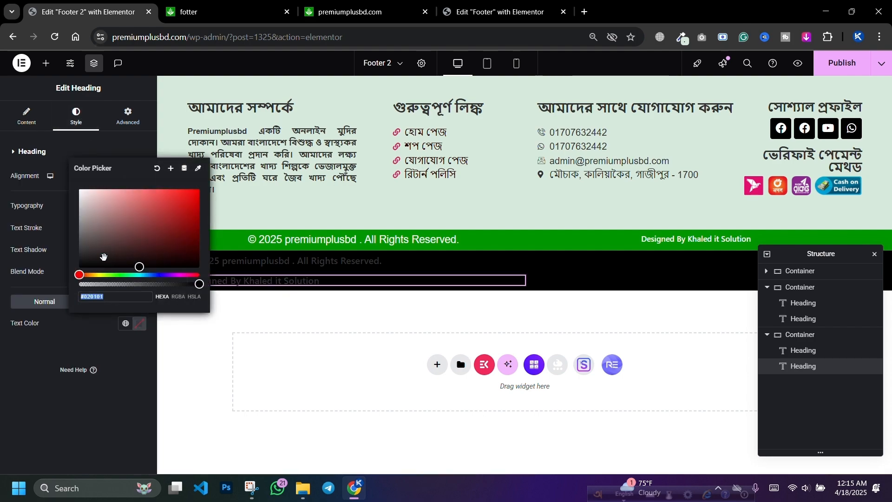
left_click_drag(104, 255, 66, 152)
left_click(288, 261)
left_click(127, 116)
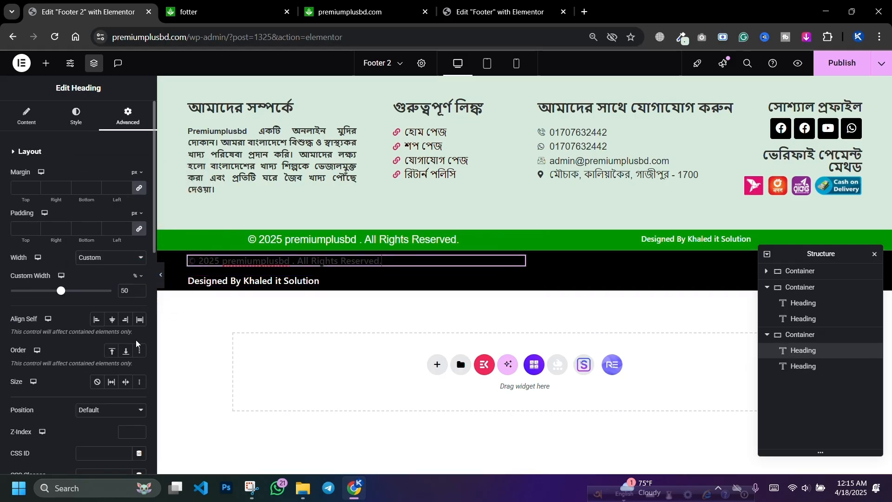
left_click(75, 116)
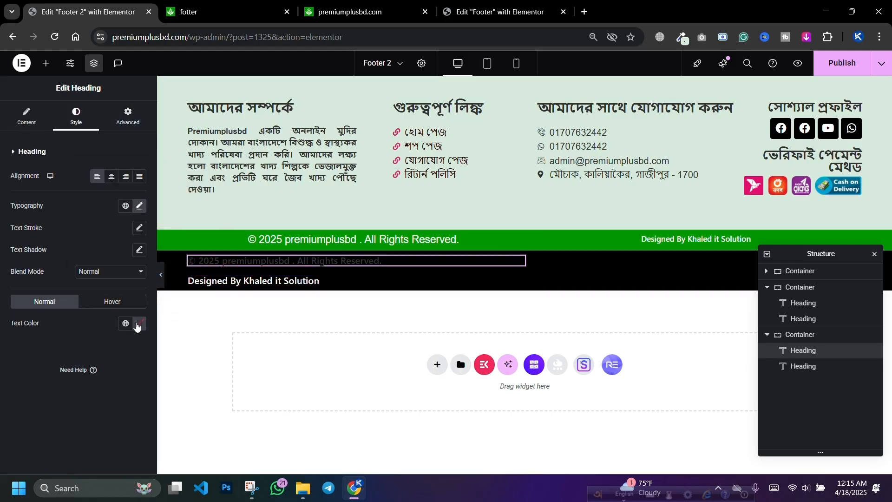
left_click(138, 323)
left_click_drag(95, 224, 68, 178)
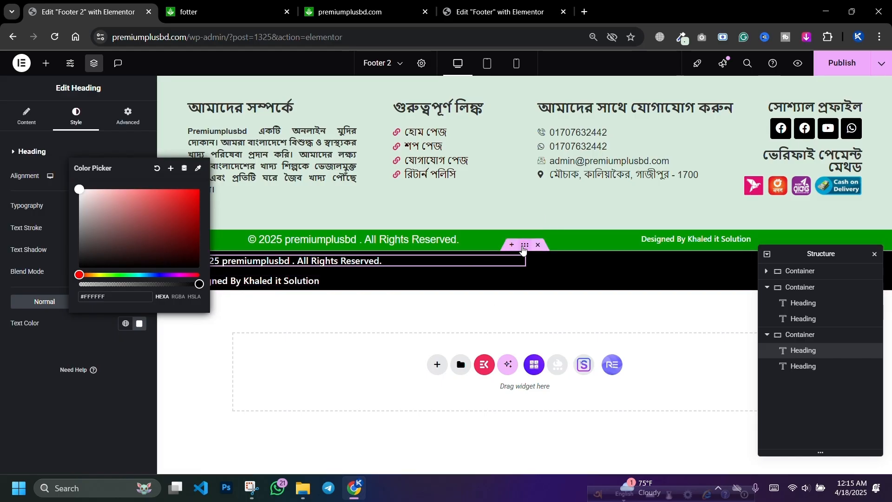
Set the black container's direction to a horizontal row with its items justified space between
left_click(524, 244)
left_click(21, 115)
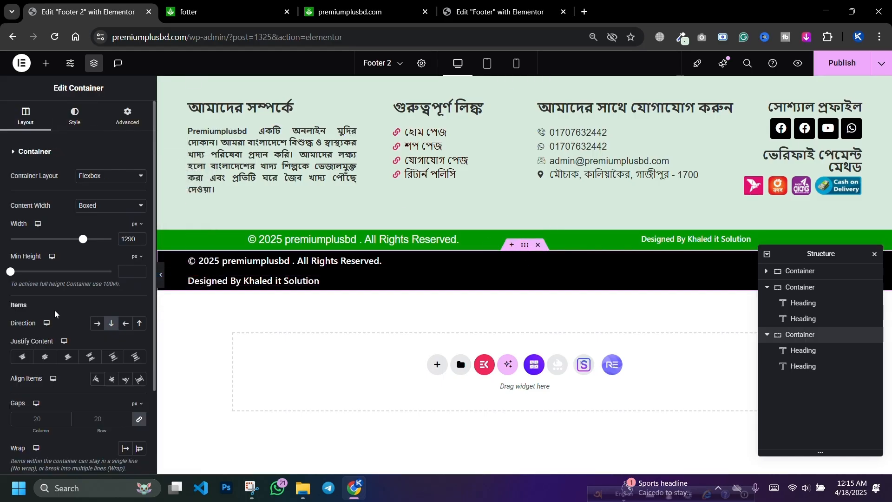
left_click(97, 324)
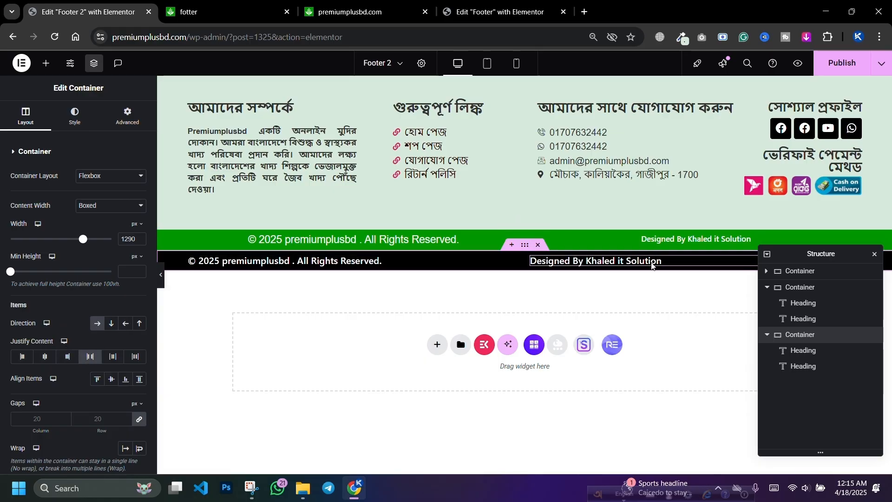
Center-align the "Designed By" heading and the copyright heading in the black container
left_click_drag(855, 256, 864, 295)
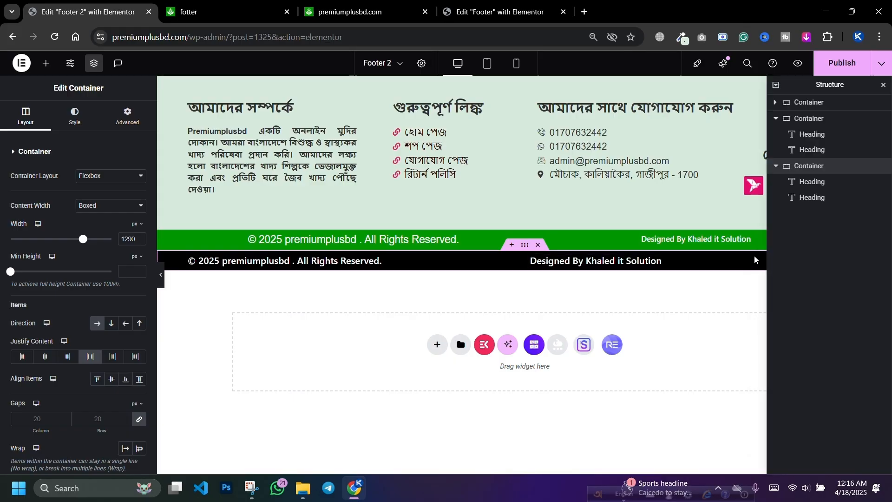
left_click(694, 264)
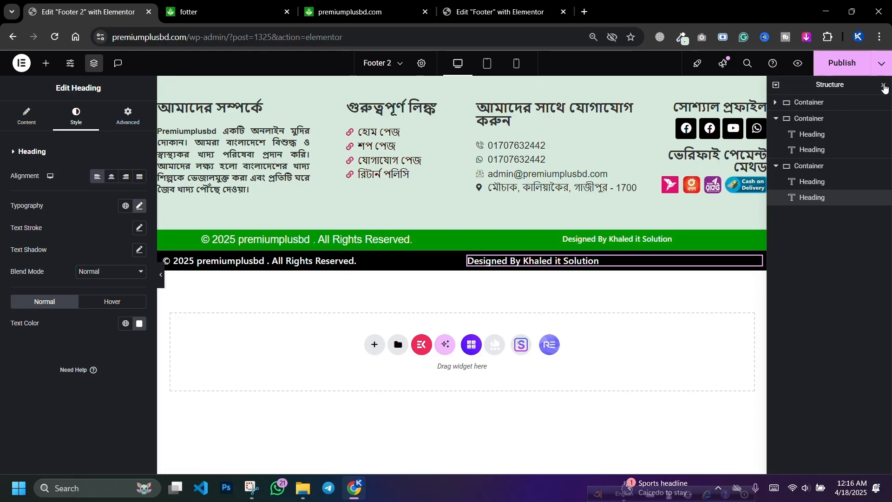
left_click(884, 86)
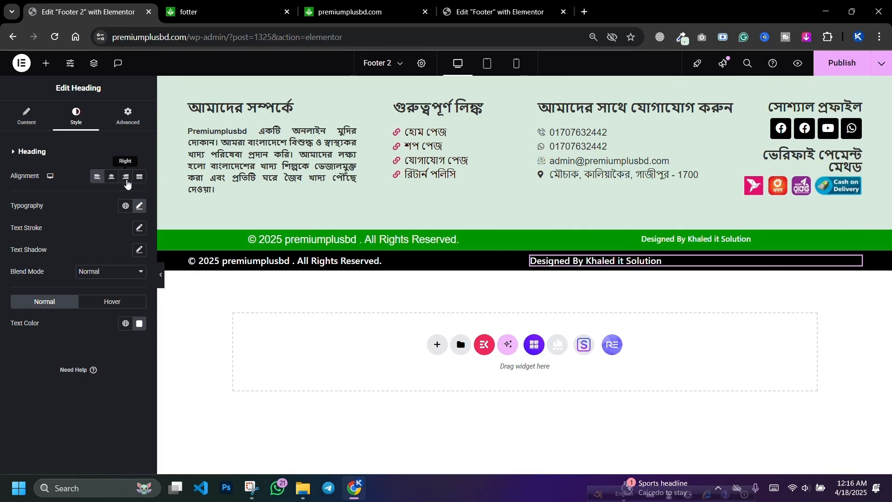
left_click(126, 177)
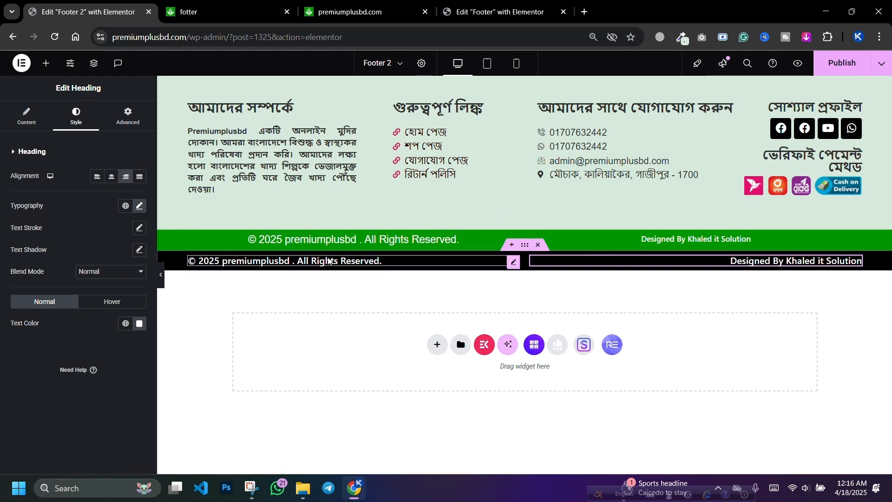
left_click(109, 181)
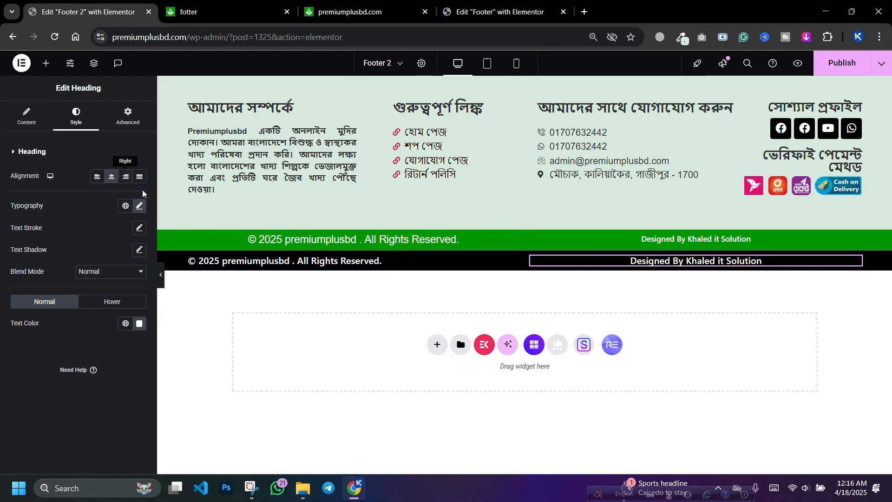
left_click(296, 263)
left_click(112, 178)
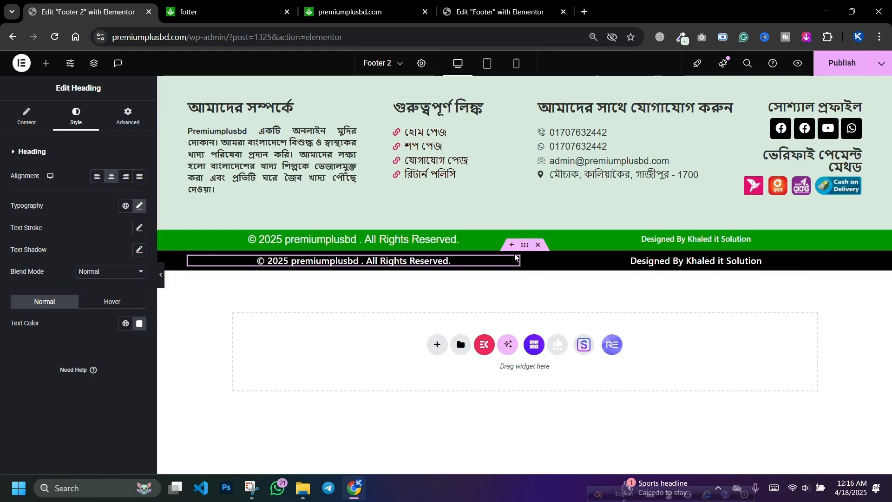
Delete the black copyright container below the green bar
left_click(538, 246)
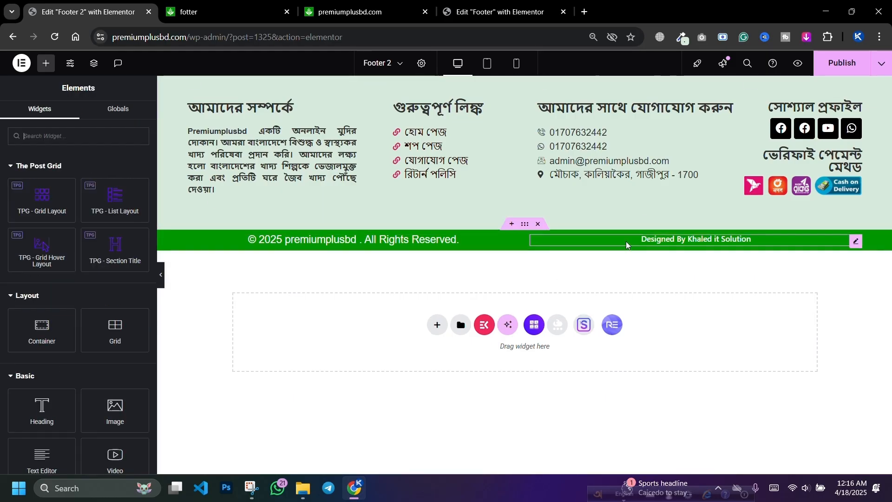
Publish the footer template and reload the editor page
left_click(842, 62)
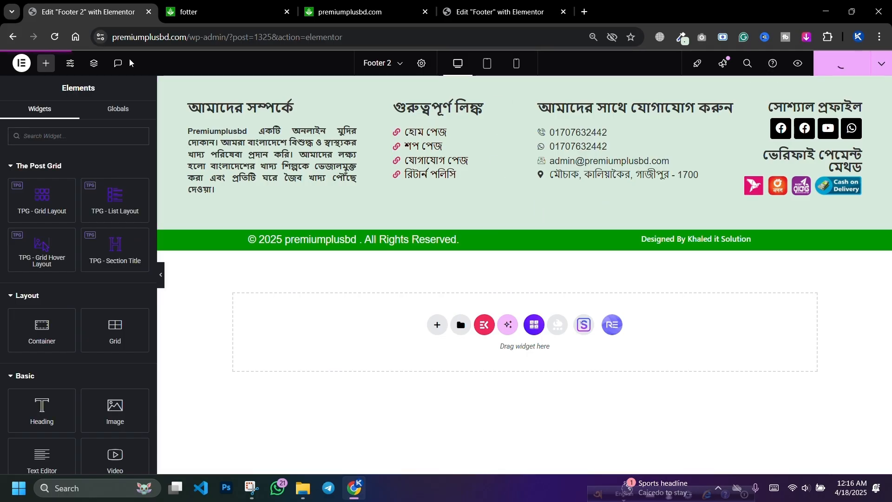
left_click(56, 37)
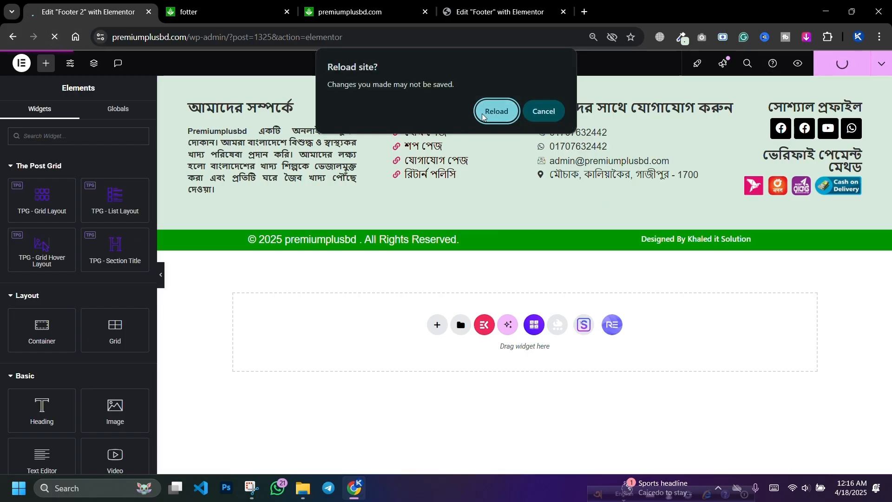
left_click(495, 111)
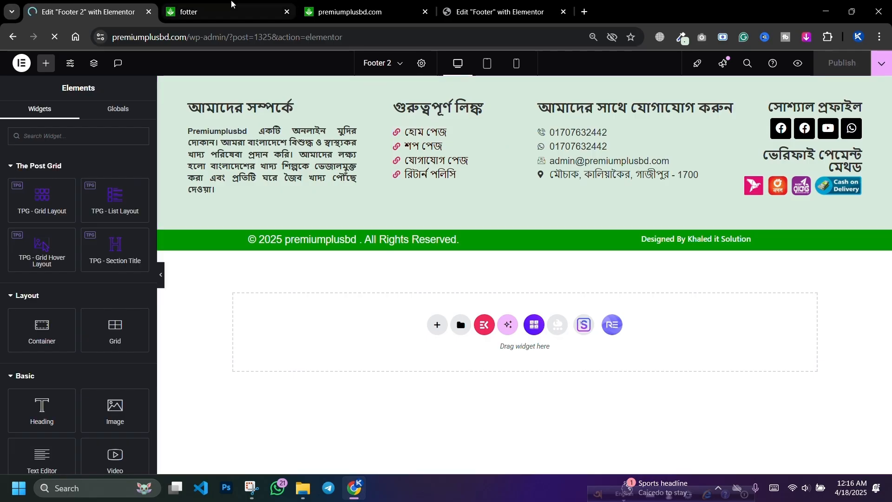
Review the live premiumplusbd.com homepage from its header and banner through the product sections to the footer
left_click(240, 5)
left_click(69, 119)
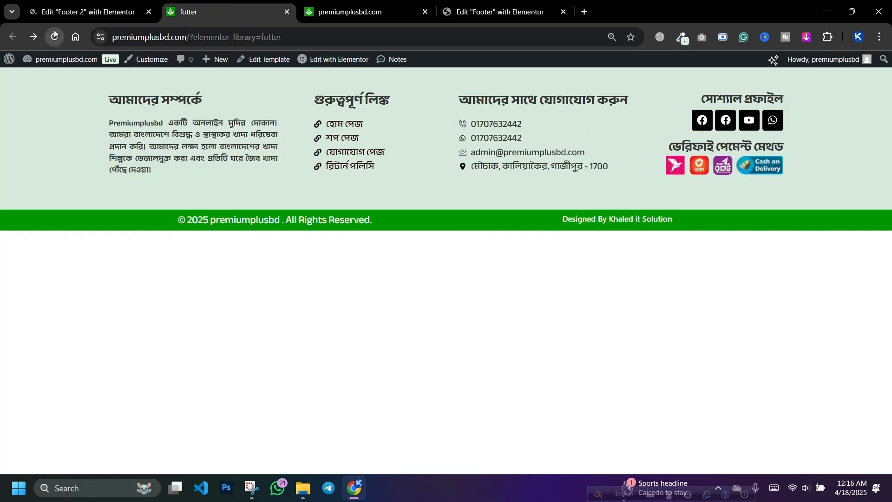
left_click(328, 11)
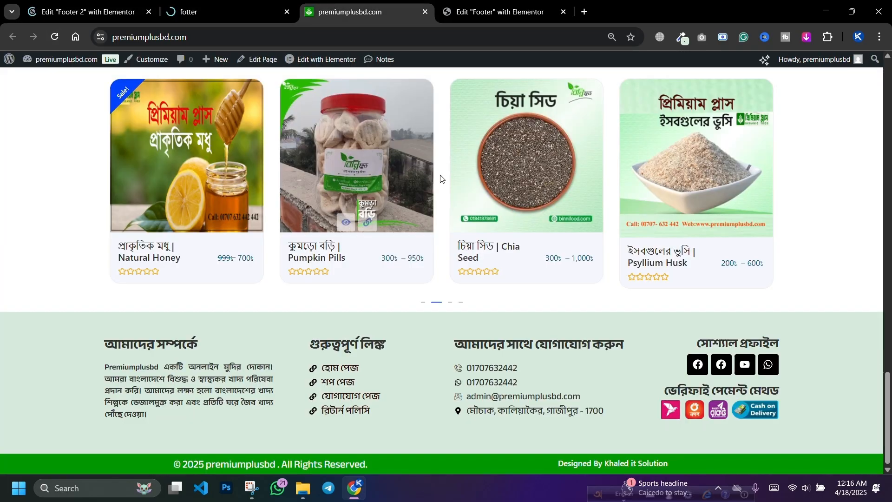
scroll(440, 179, "up", 20)
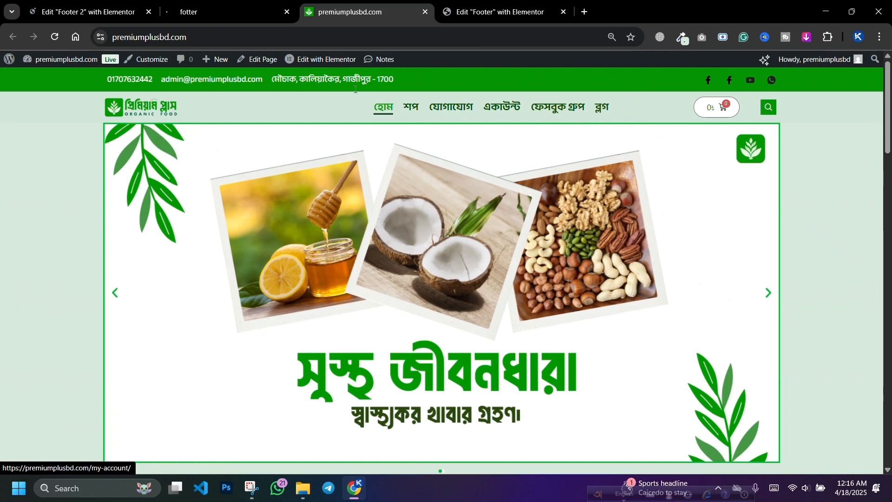
scroll(720, 245, "down", 20)
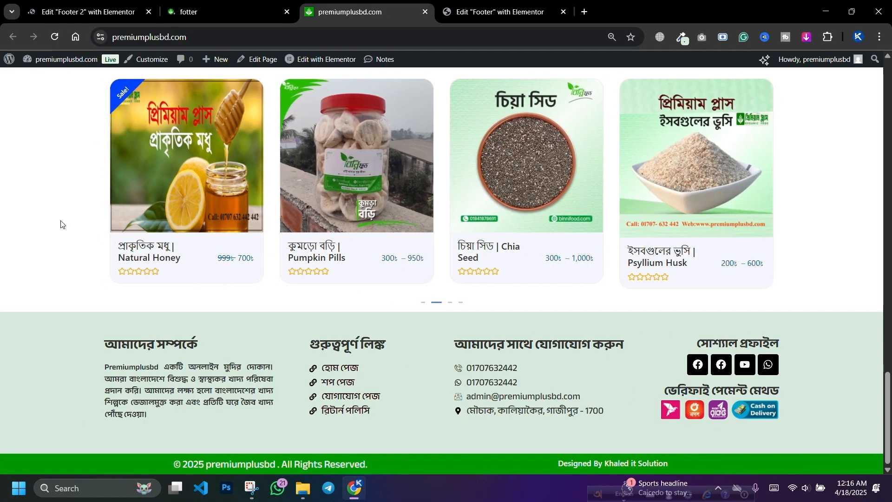
scroll(70, 242, "up", 20)
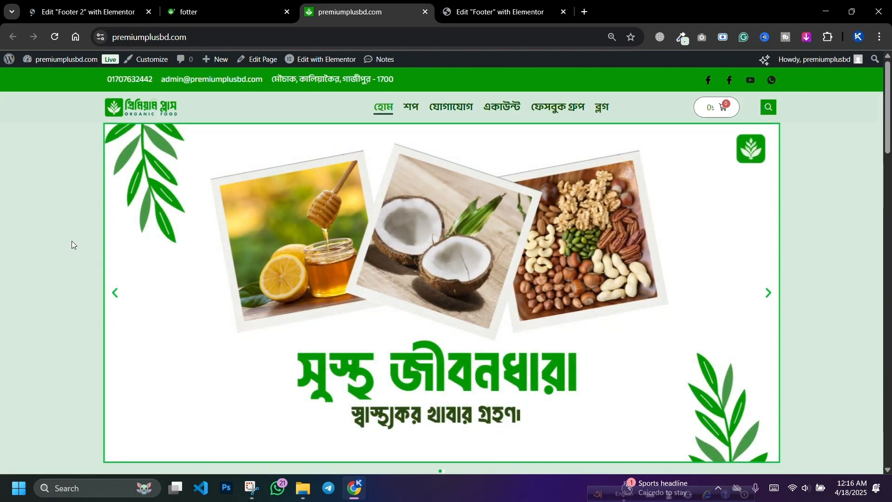
scroll(1, 182, "down", 12)
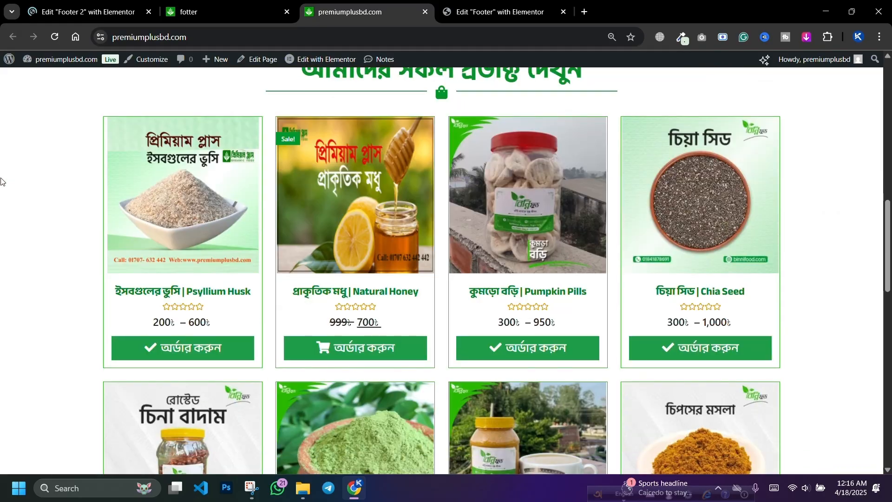
scroll(4, 181, "down", 5)
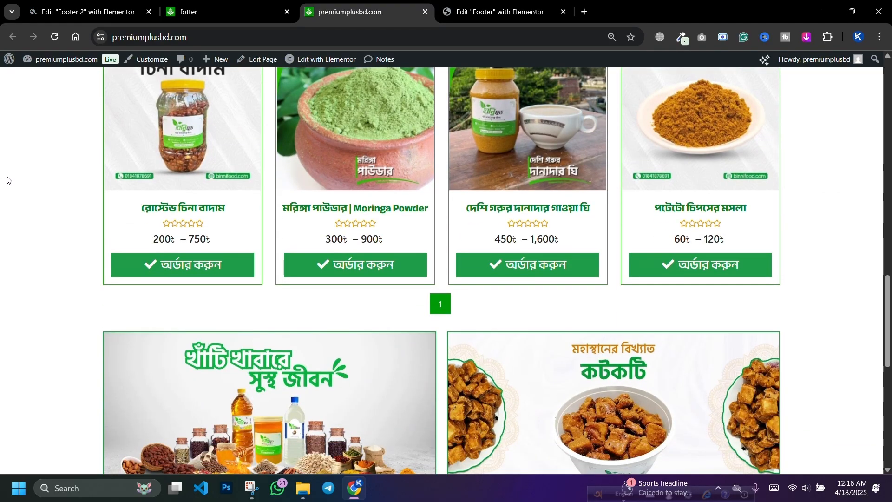
scroll(7, 180, "down", 5)
scroll(95, 148, "up", 15)
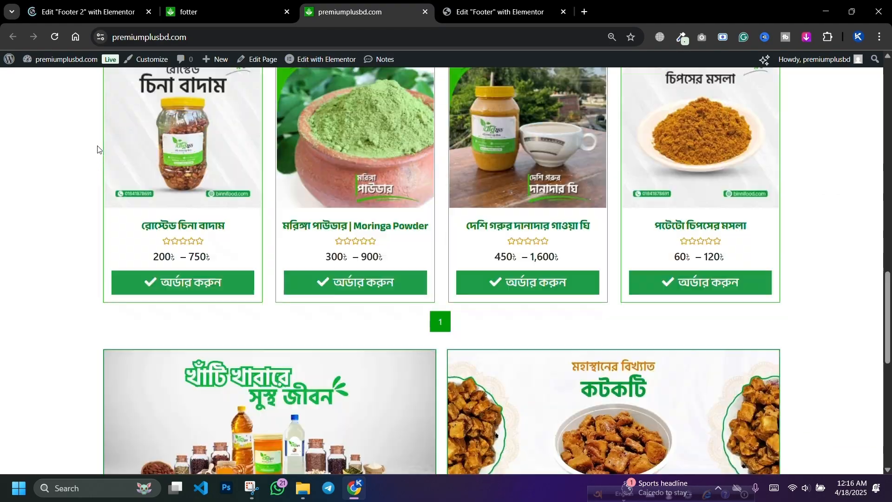
scroll(394, 272, "up", 6)
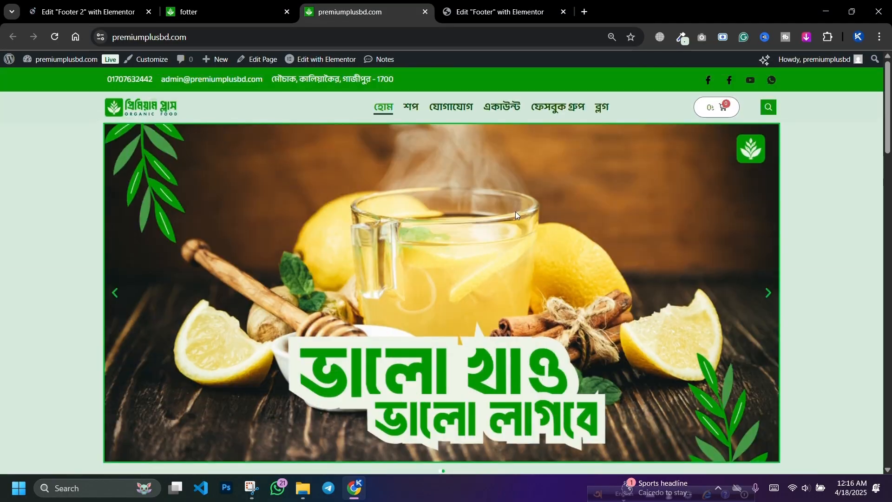
scroll(514, 211, "down", 16)
scroll(464, 207, "down", 7)
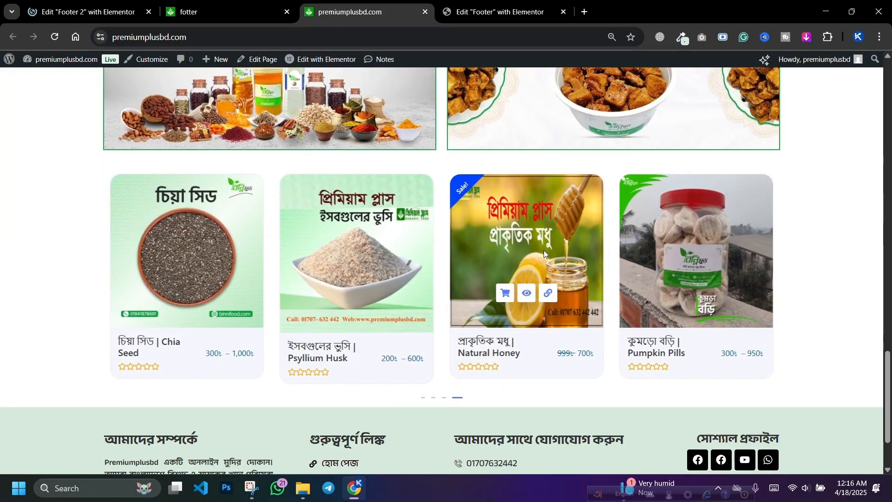
scroll(543, 249, "down", 2)
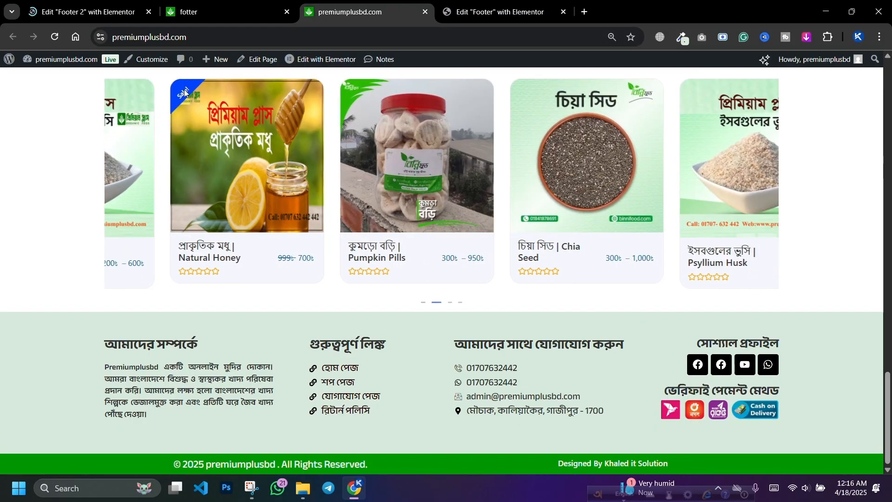
left_click(209, 2)
left_click(113, 2)
left_click(325, 7)
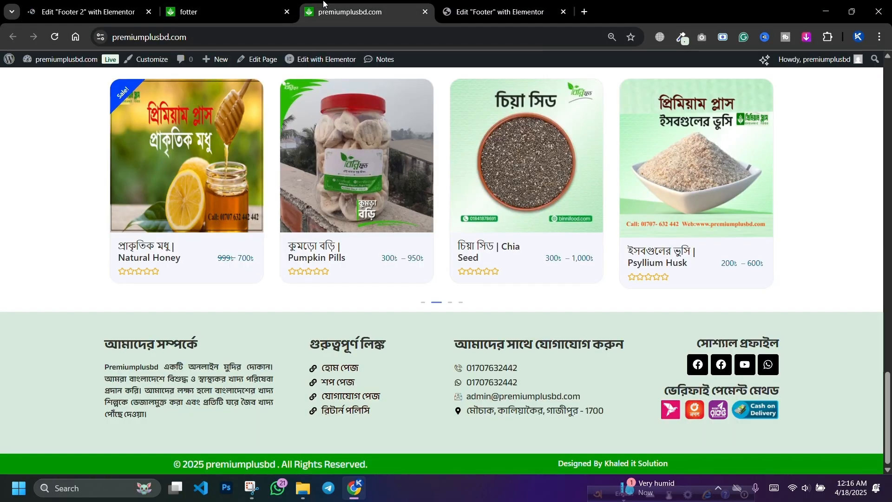
scroll(409, 262, "up", 10)
scroll(410, 262, "up", 6)
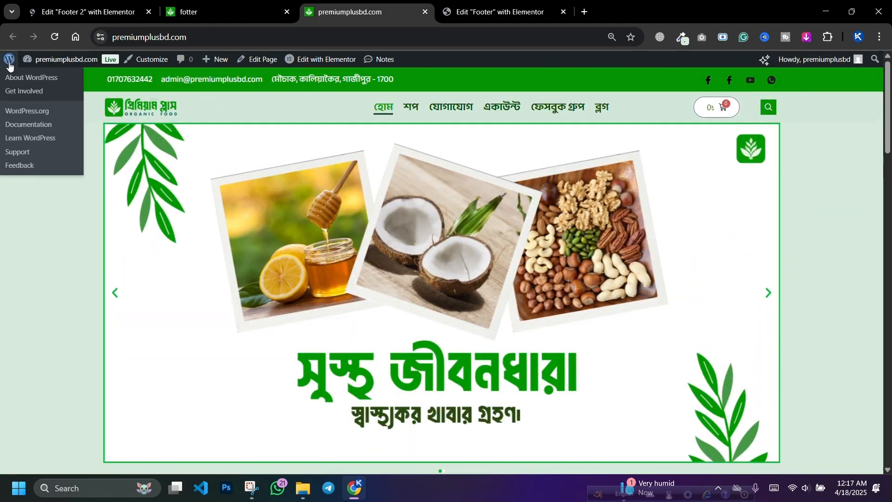
Open the WordPress admin area from the live homepage and look through its navigation entries
left_click(10, 60)
scroll(437, 341, "down", 12)
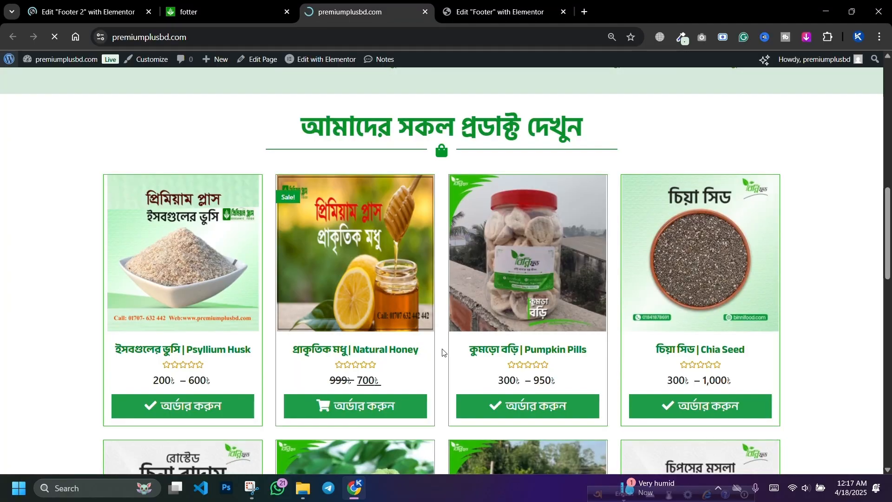
scroll(442, 352, "down", 15)
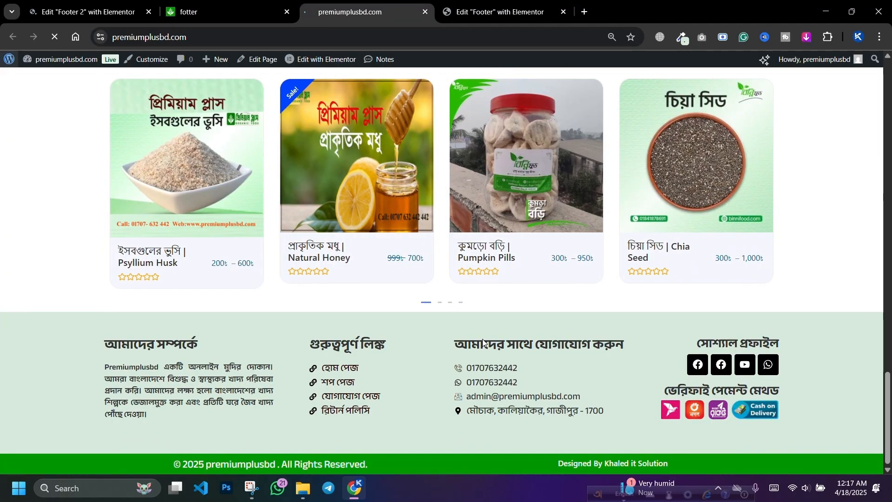
scroll(484, 342, "up", 13)
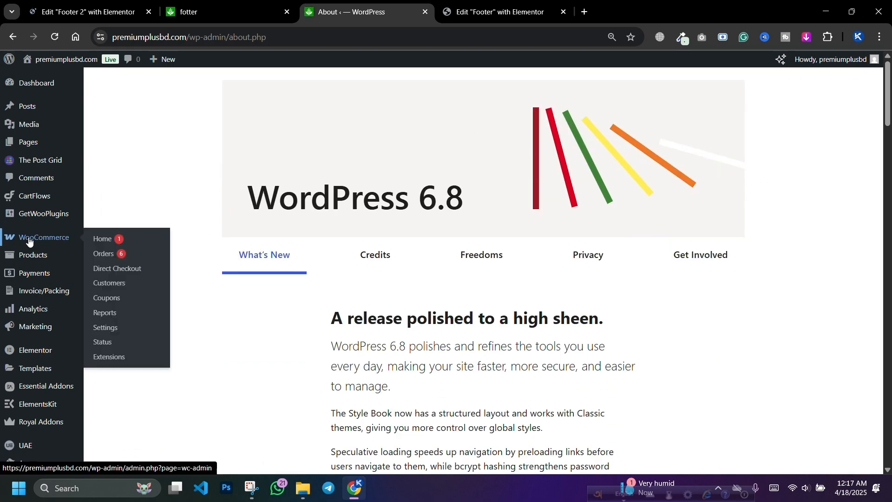
scroll(47, 325, "down", 3)
Load the premiumplusbd.com homepage in place of the footer preview and examine its category and product sections
left_click(278, 10)
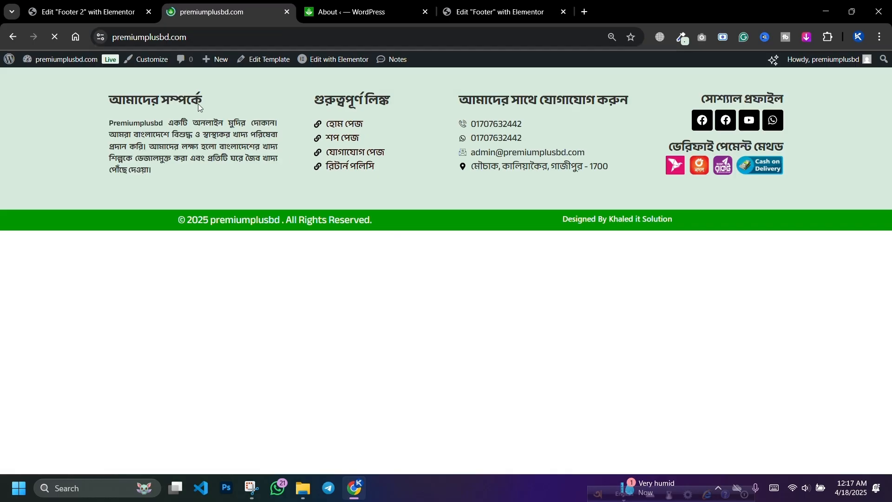
scroll(192, 177, "down", 8)
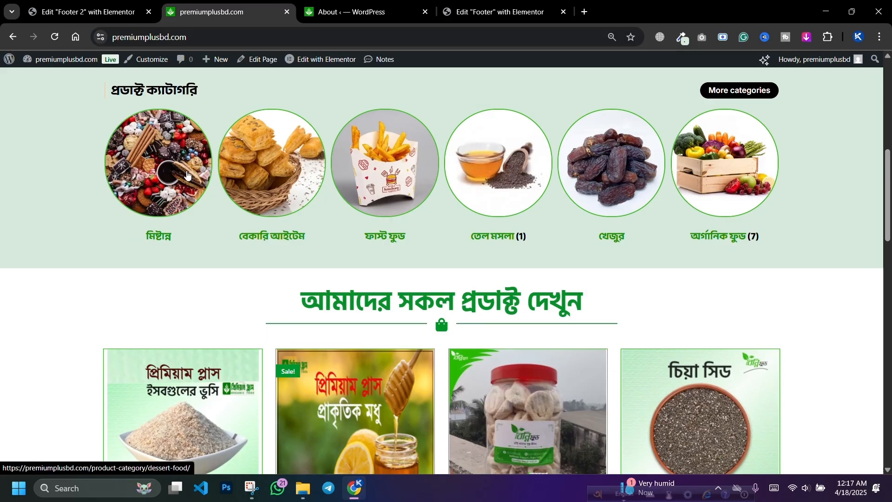
scroll(304, 192, "down", 4)
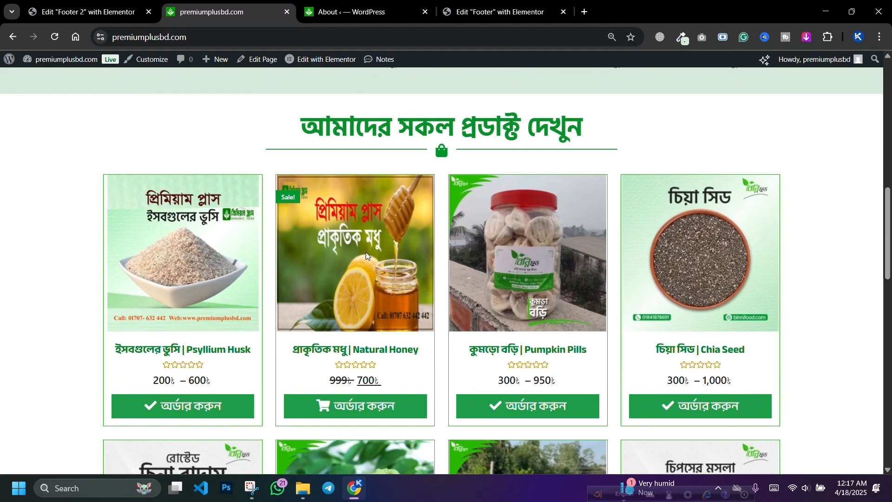
scroll(231, 240, "down", 6)
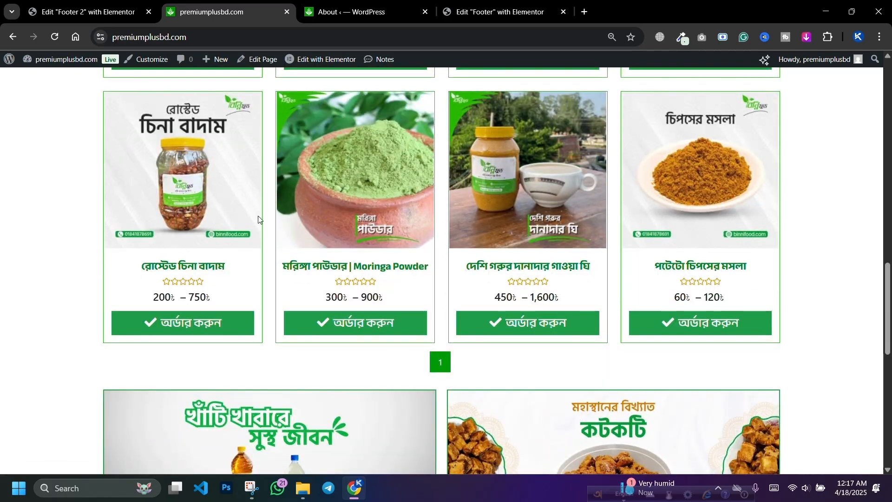
Return to the WordPress admin and open the list of installed themes
left_click(318, 6)
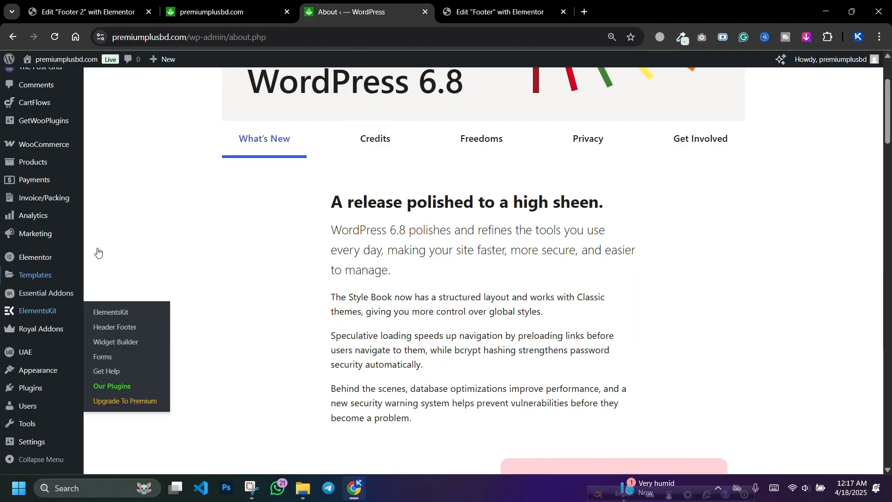
key("ctrl+plus")
mouse_move(42, 225)
key("ctrl+plus")
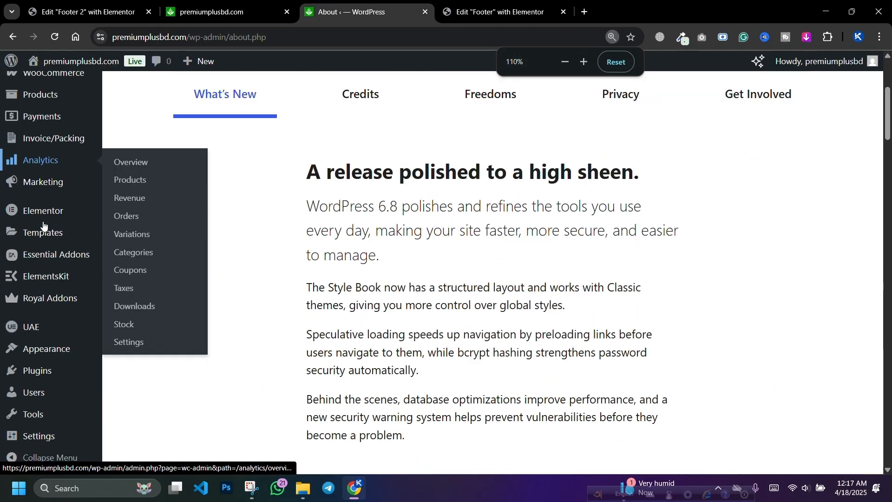
scroll(51, 274, "down", 7)
mouse_move(61, 280)
mouse_move(48, 349)
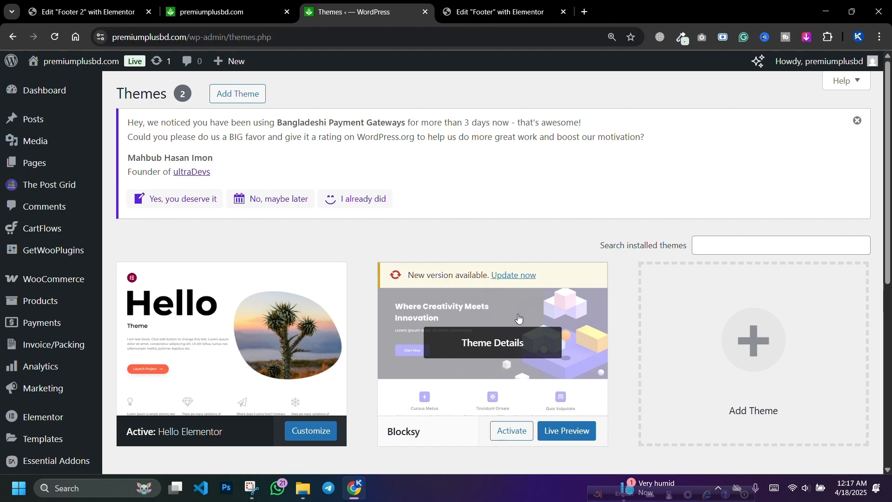
Open the Add Themes page and look through the popular themes
left_click(236, 97)
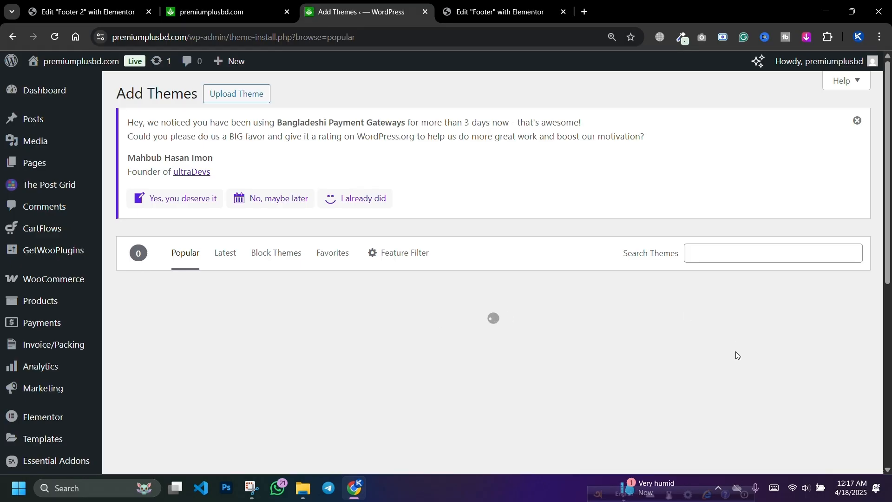
scroll(666, 270, "down", 3)
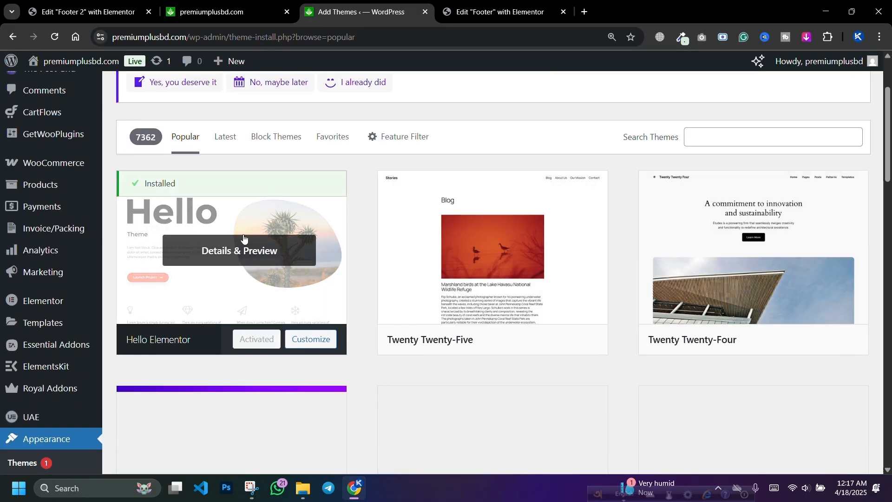
scroll(297, 278, "up", 3)
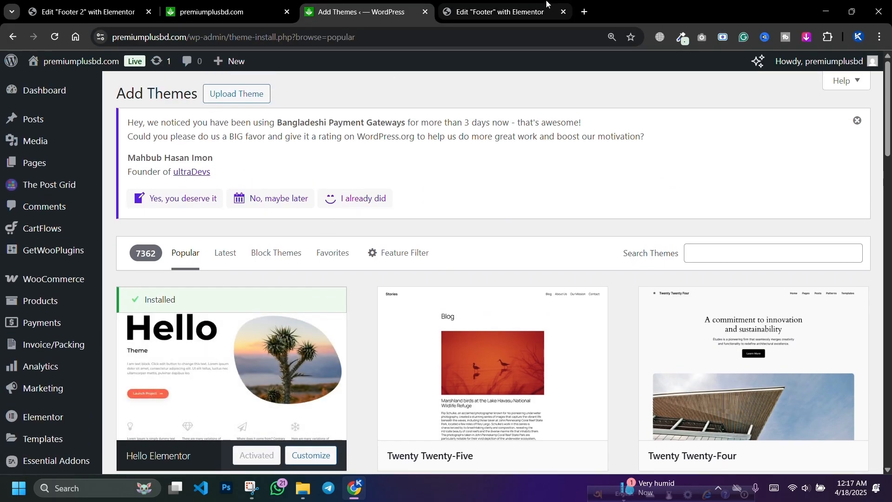
Return to the live homepage and review it from the product grid up through the categories to the banner
left_click(222, 4)
scroll(340, 188, "up", 2)
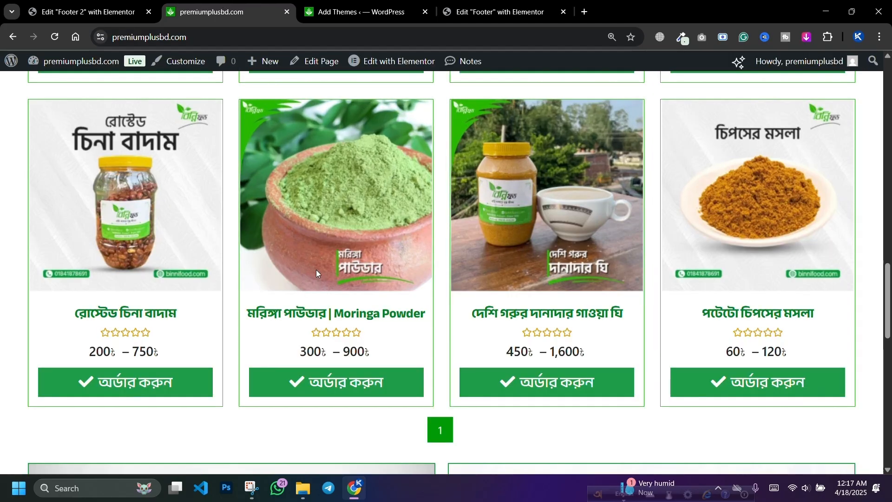
scroll(316, 270, "down", 2)
scroll(367, 260, "up", 3)
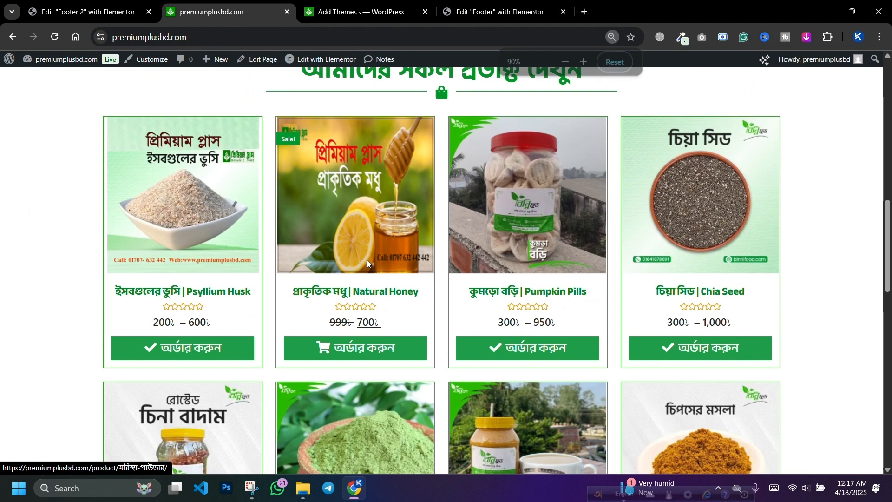
scroll(367, 260, "up", 6)
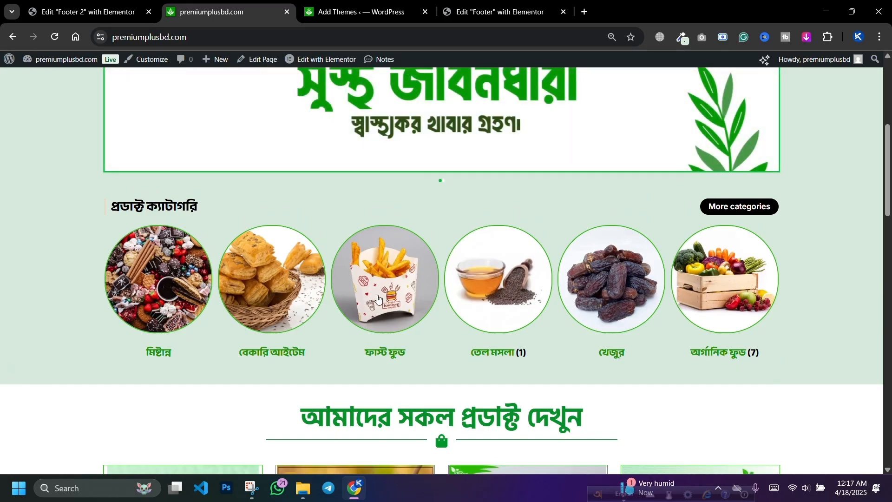
scroll(378, 299, "up", 4)
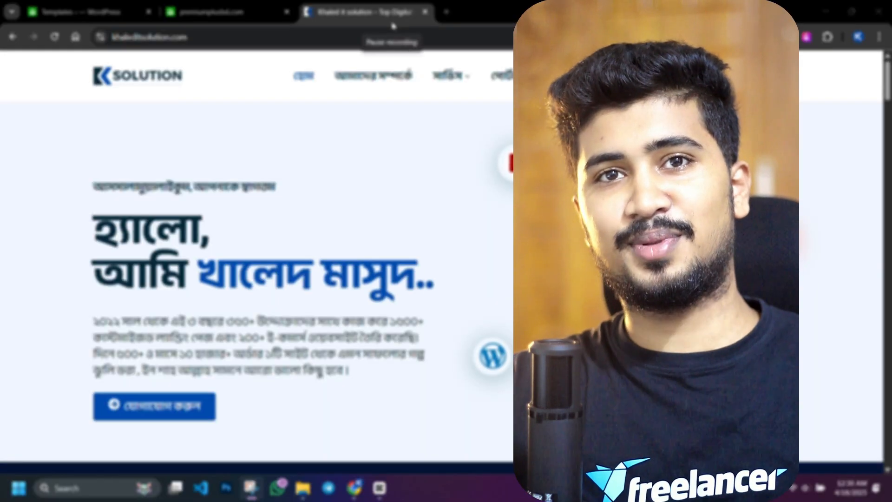